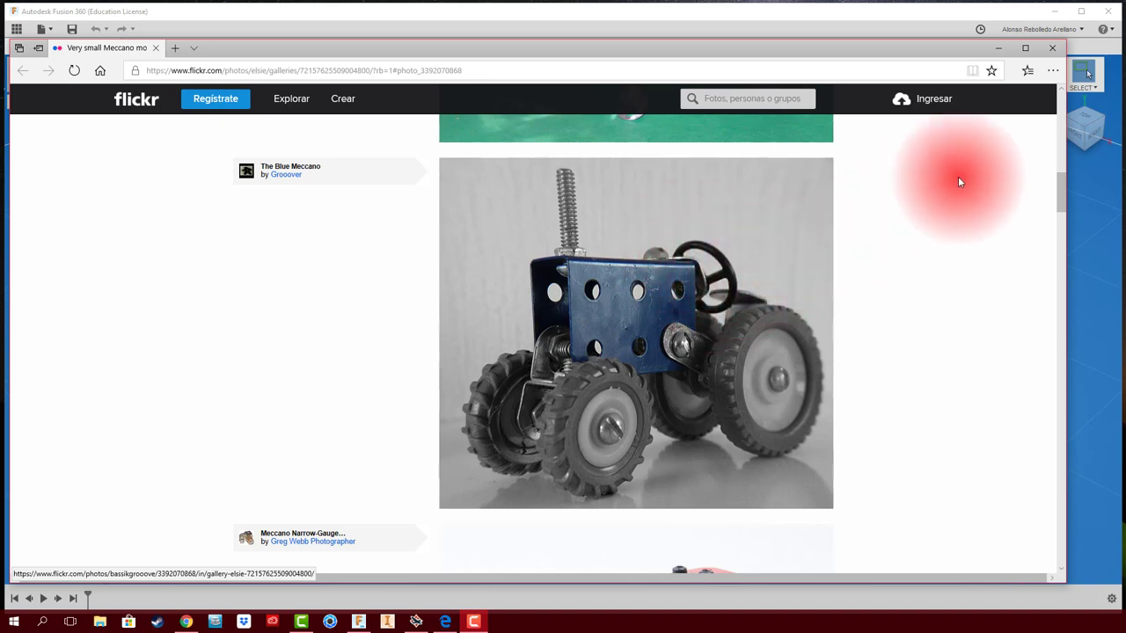
Step: Minimize the Flickr browser window to return to the Fusion 360 workspace
left_click(997, 48)
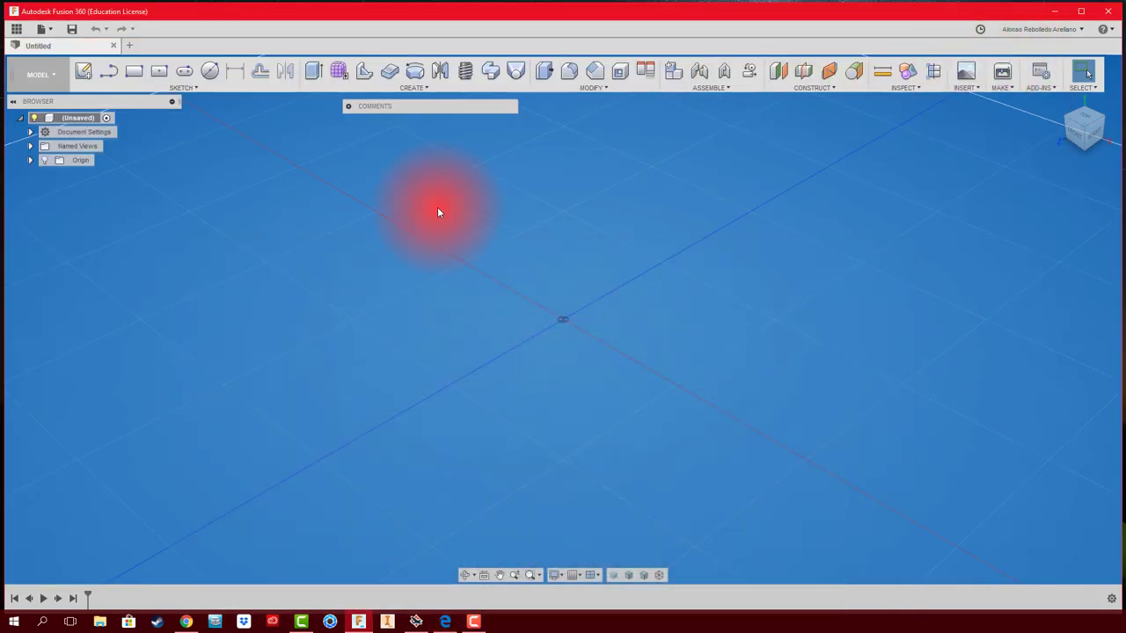
Step: Create a folder named TRACTOR MECCANO in the JUGUETES project and open it
left_click(14, 33)
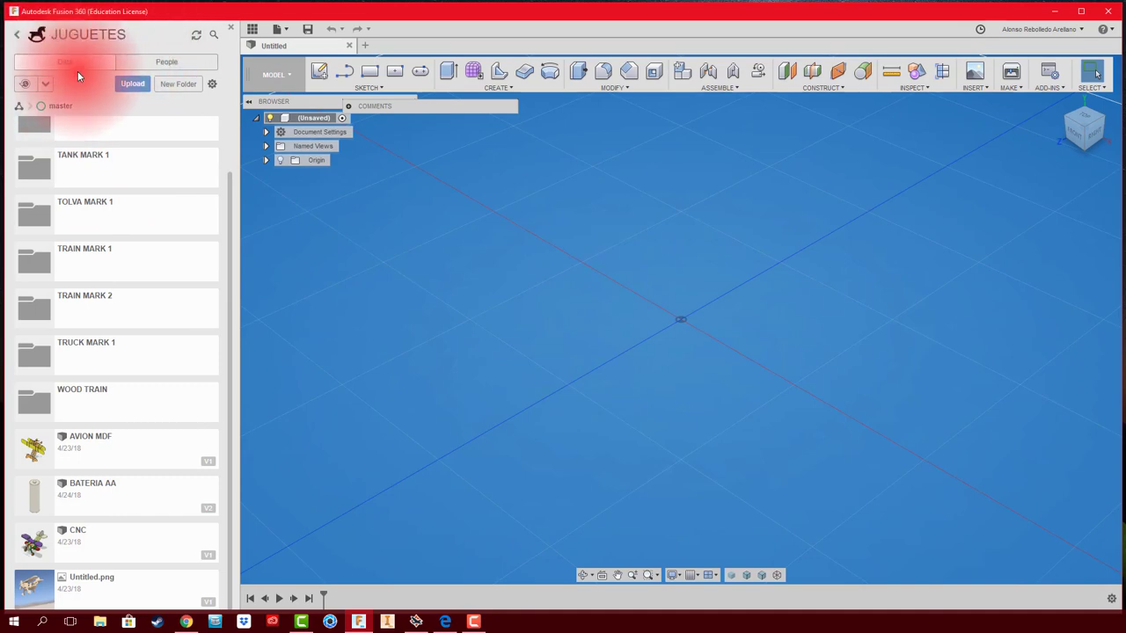
left_click(185, 84)
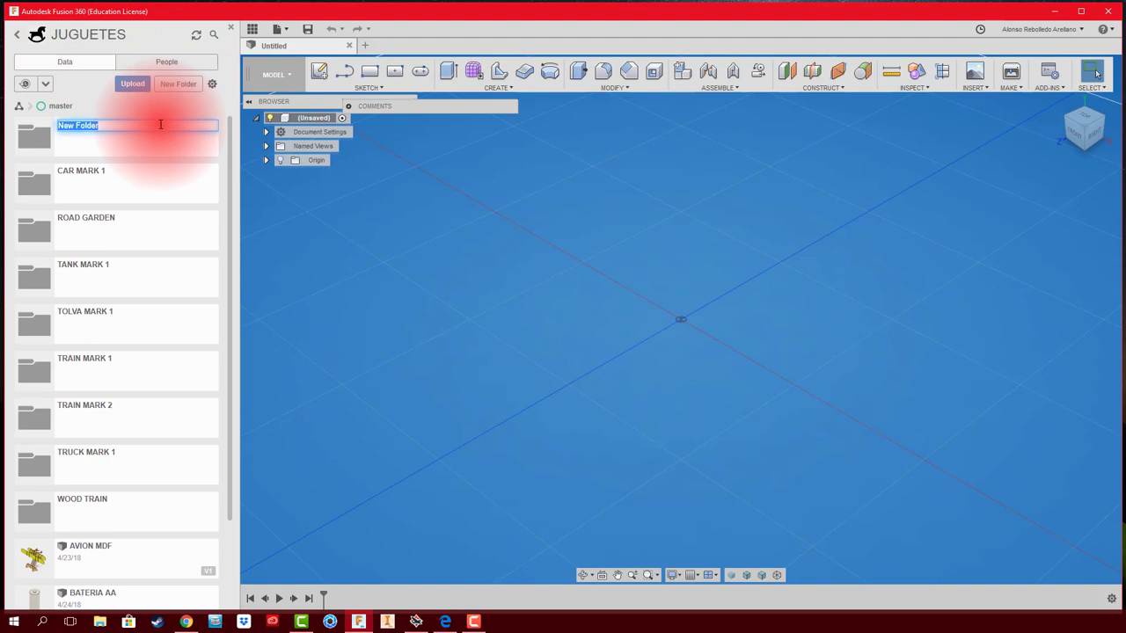
type("TRAC")
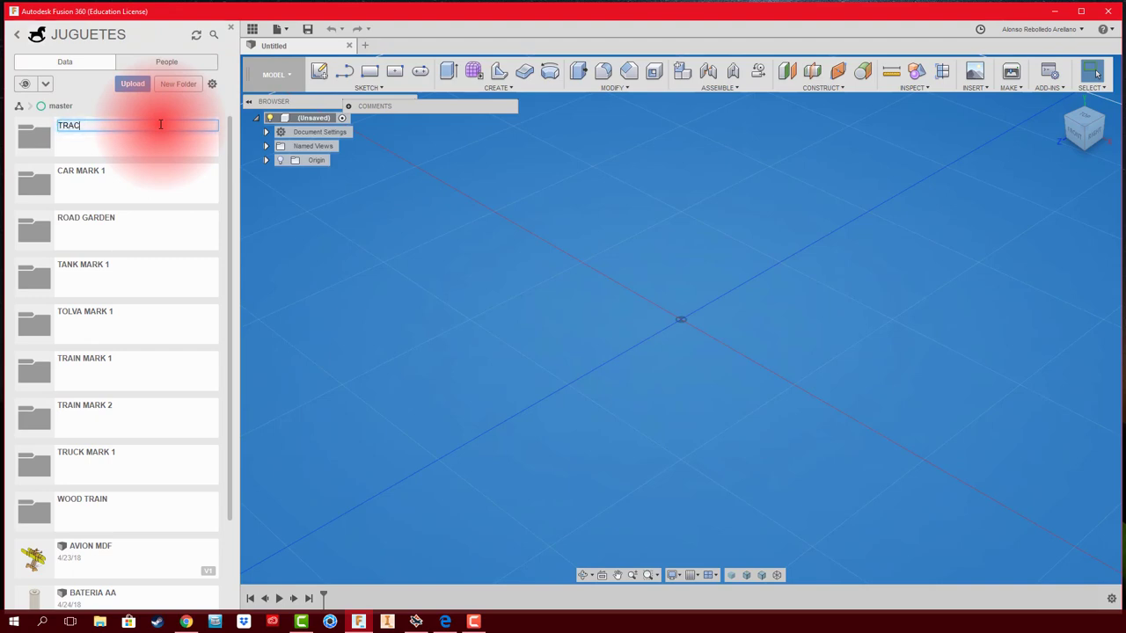
type("TOR MECCA")
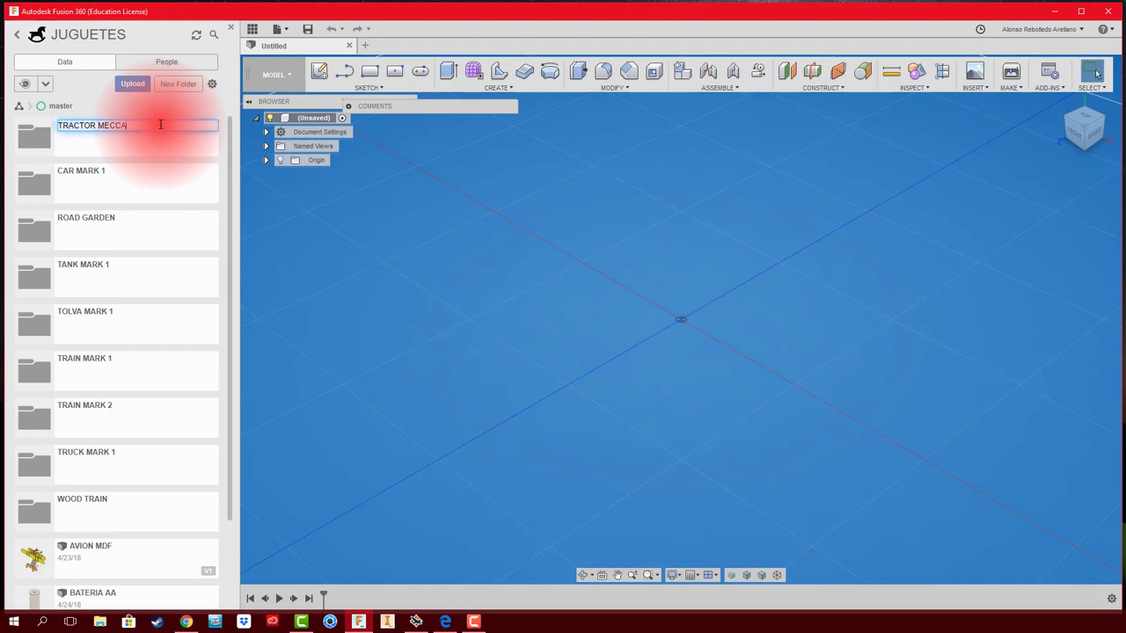
type("NO")
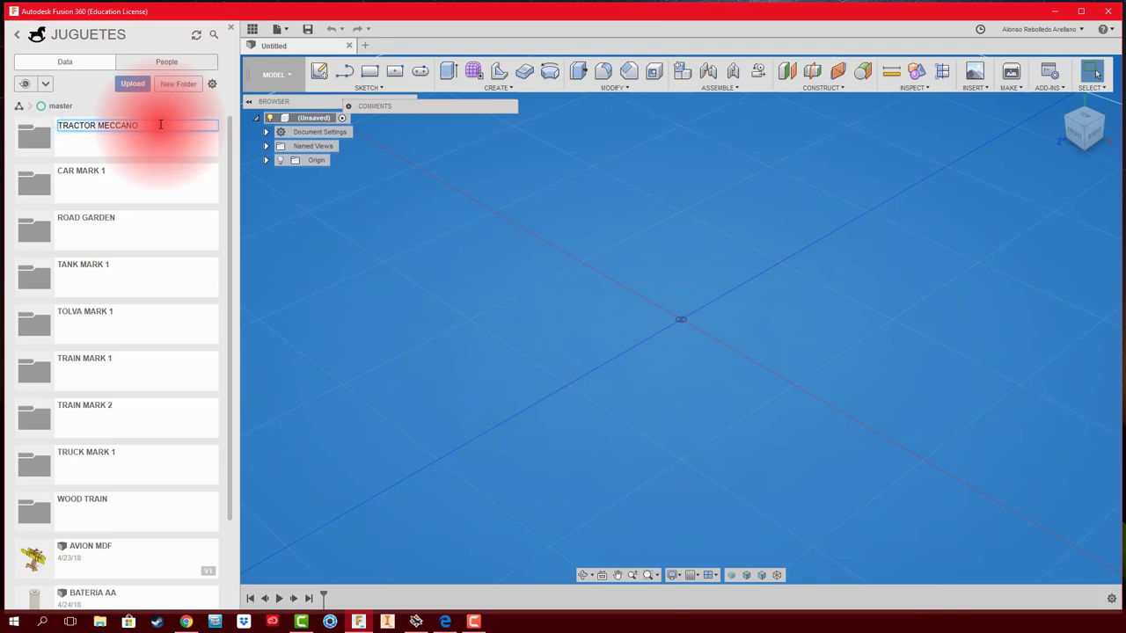
key("Return")
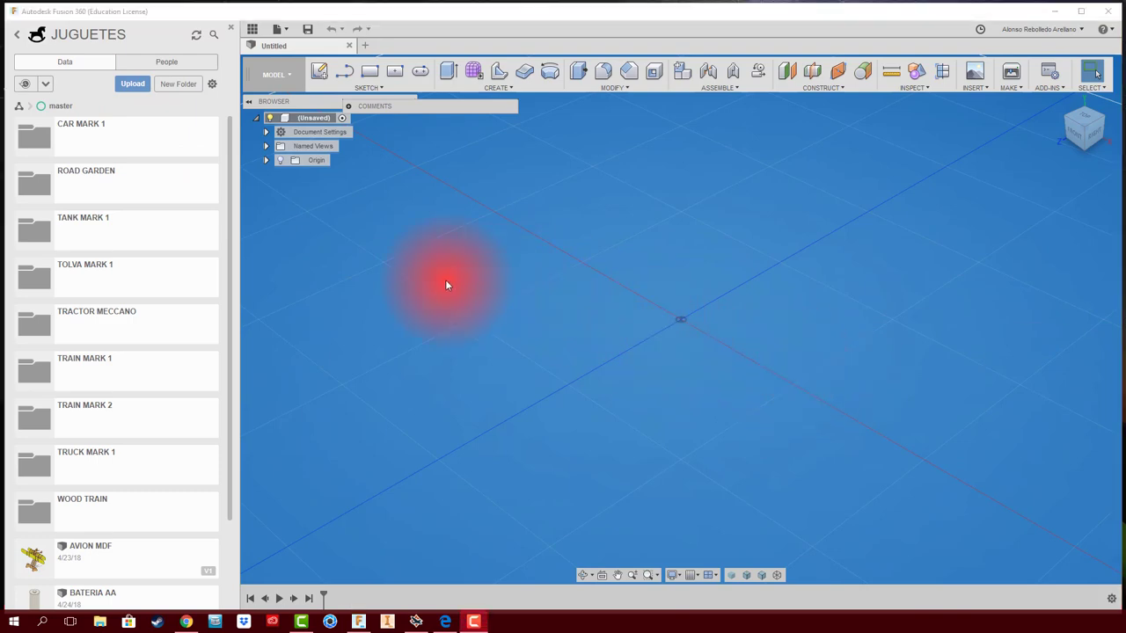
double_click(108, 321)
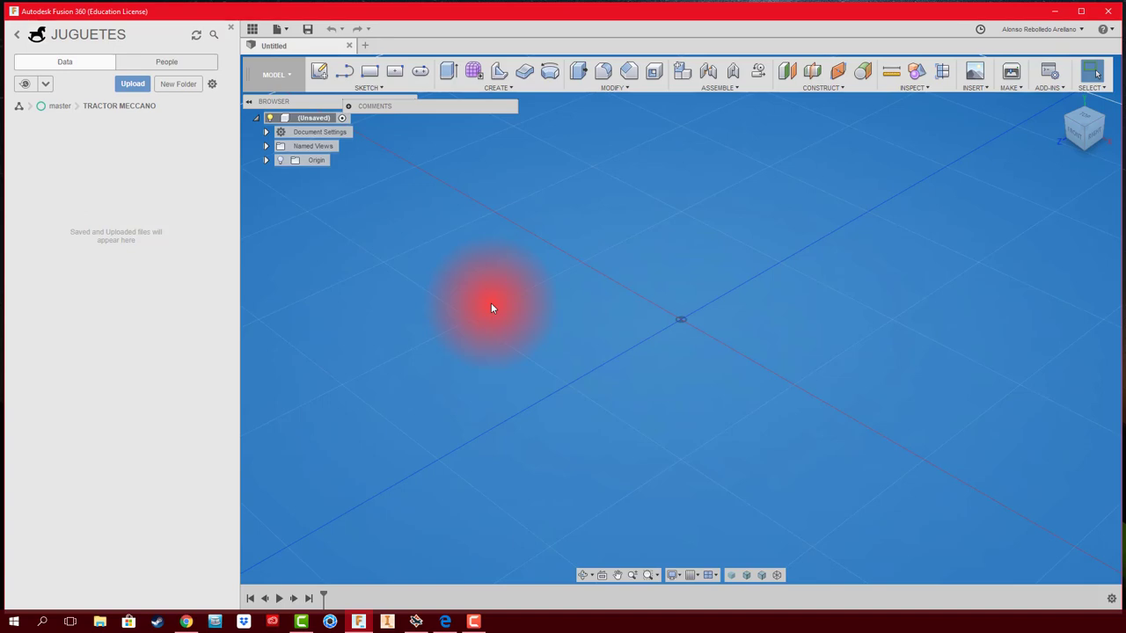
Step: Save the design as TRACTOR in the TRACTOR MECCANO folder
left_click(307, 29)
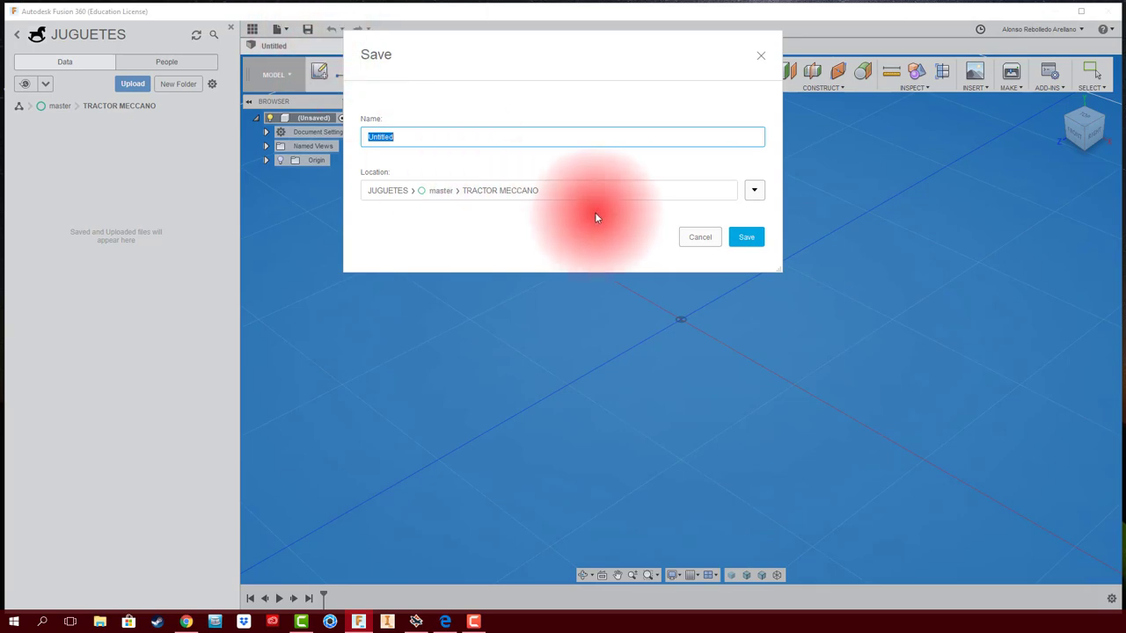
type("TRACTOR")
left_click(747, 243)
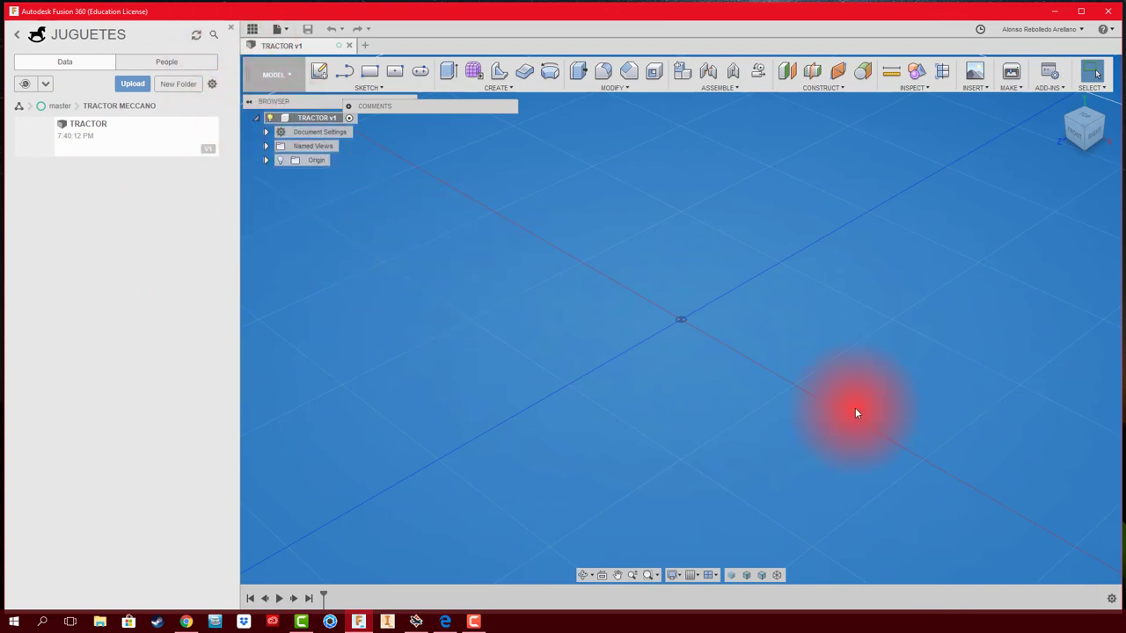
Step: Switch to the Sheet Metal workspace, close the Data Panel, and recall the Flickr photo
left_click(951, 423)
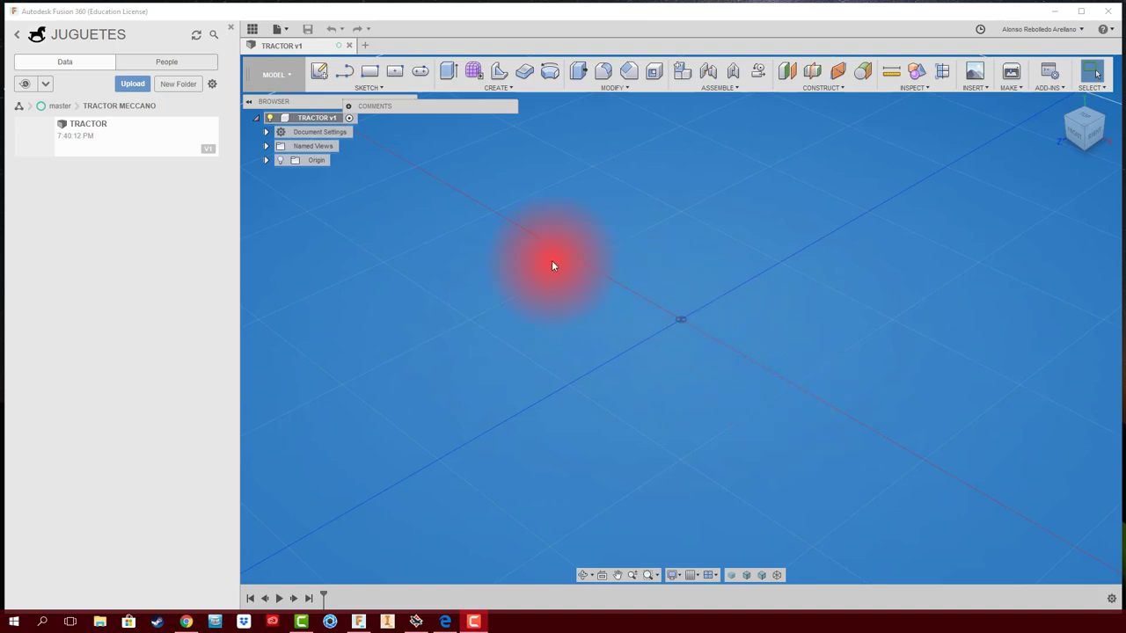
left_click(274, 74)
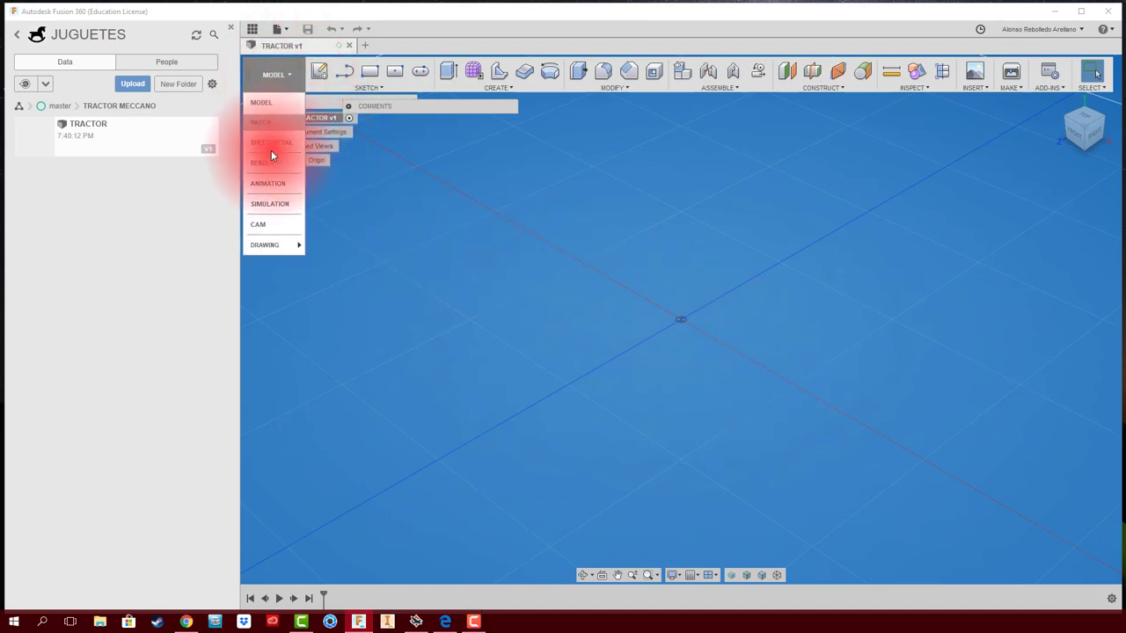
left_click(276, 144)
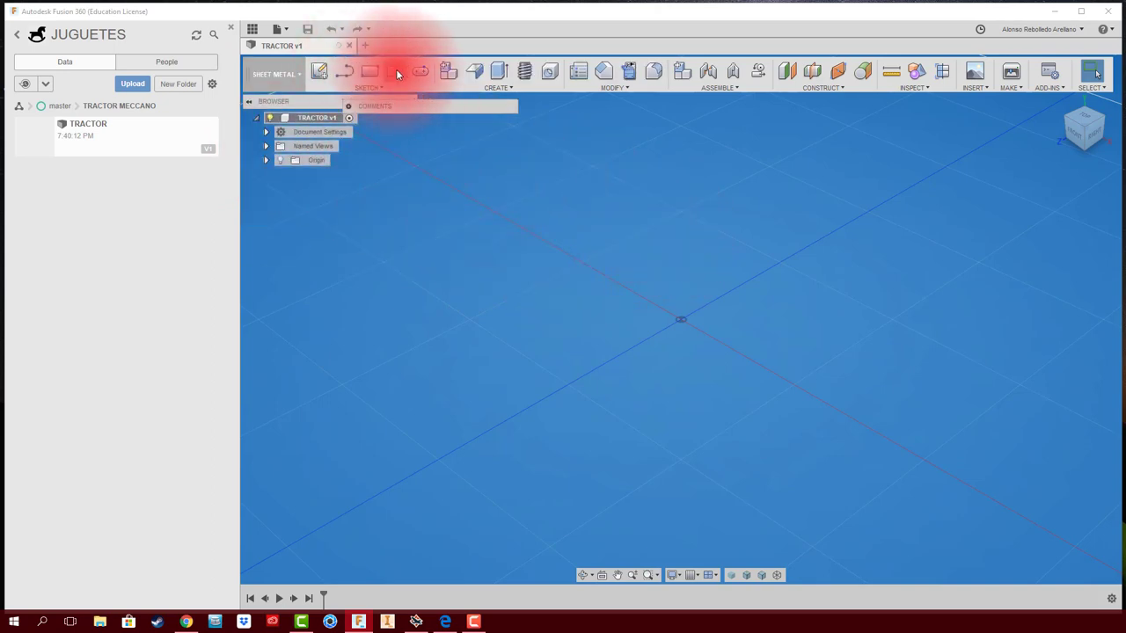
left_click(229, 30)
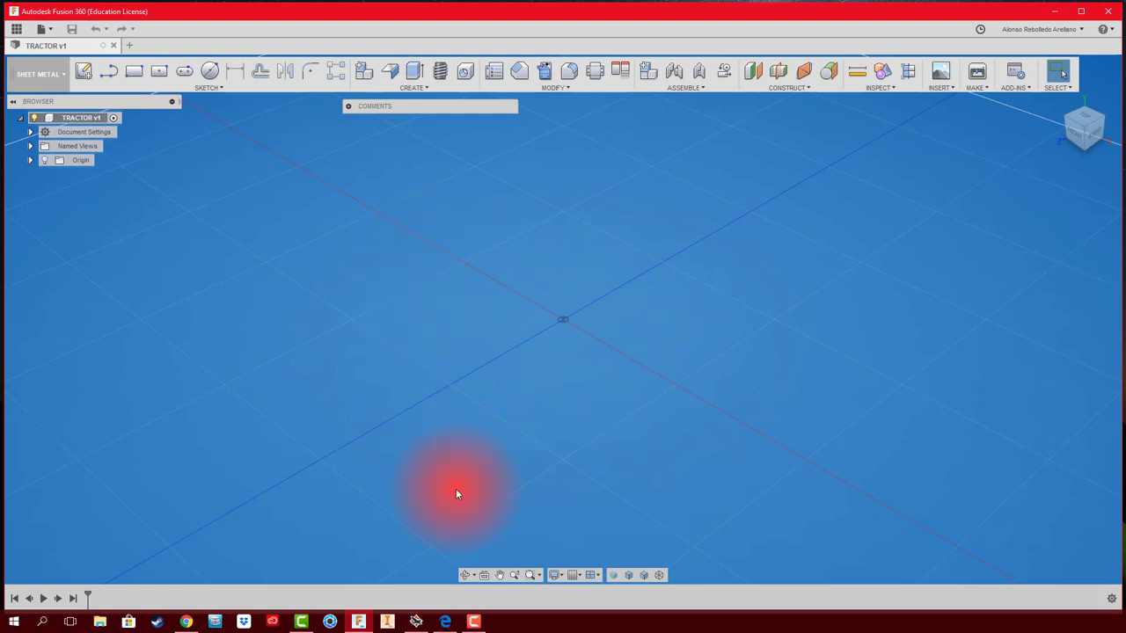
left_click(445, 620)
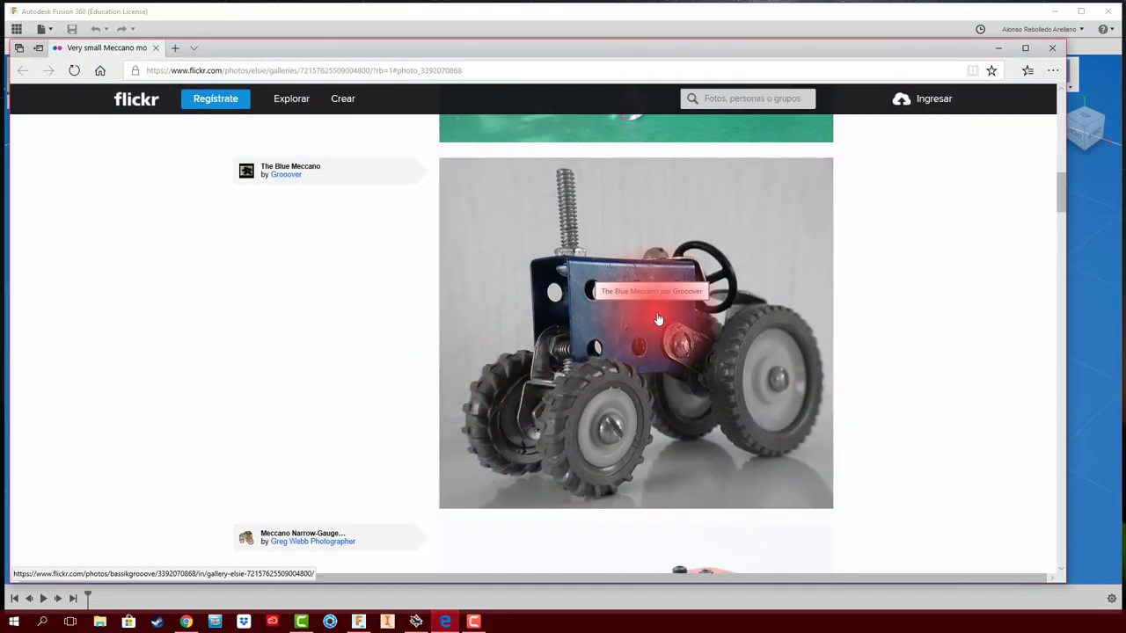
Step: Zoom into the Meccano tractor photo to study it, then minimize the browser
scroll(703, 348, "up", 1, "ctrl")
scroll(765, 378, "up", 1, "ctrl")
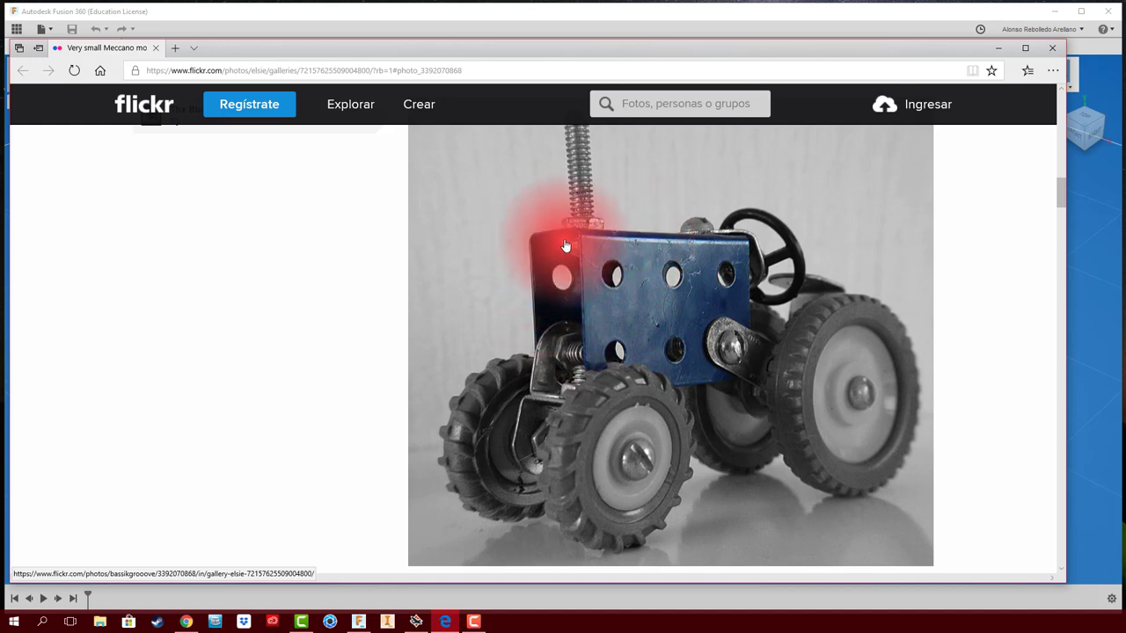
left_click(998, 49)
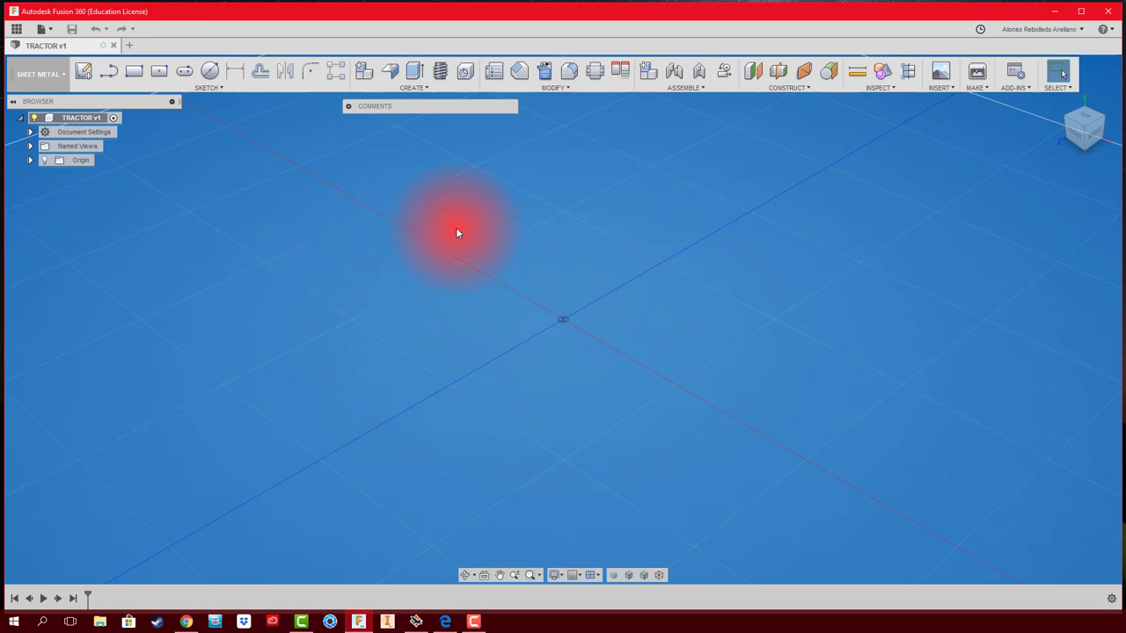
Step: Add a new component and sketch a three-line channel profile on an origin plane
right_click(78, 118)
left_click(132, 129)
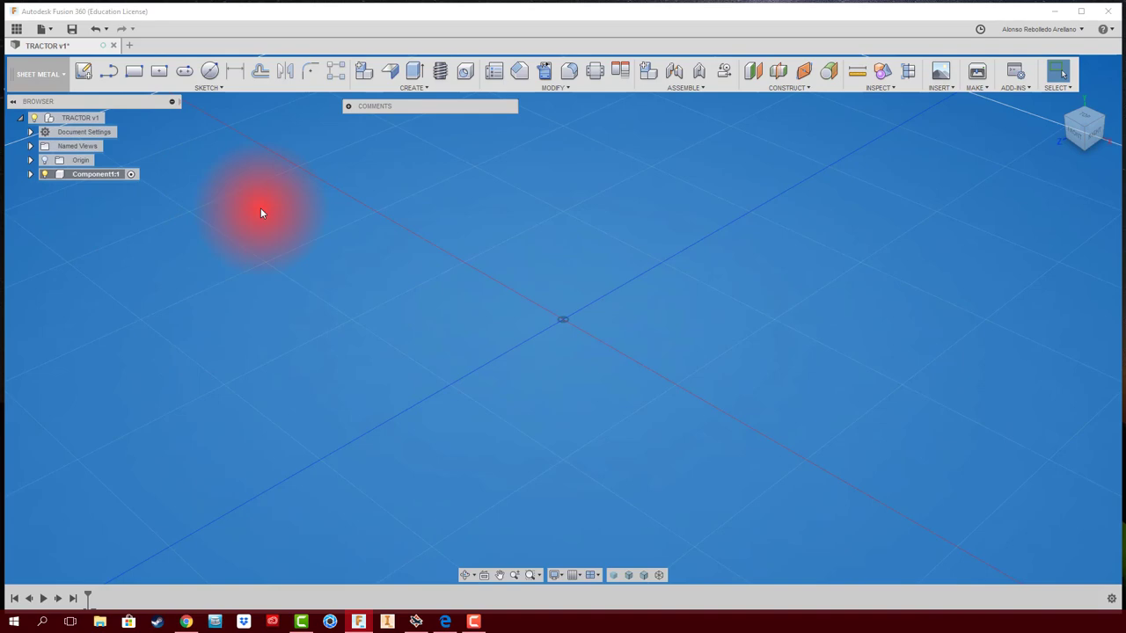
left_click(84, 71)
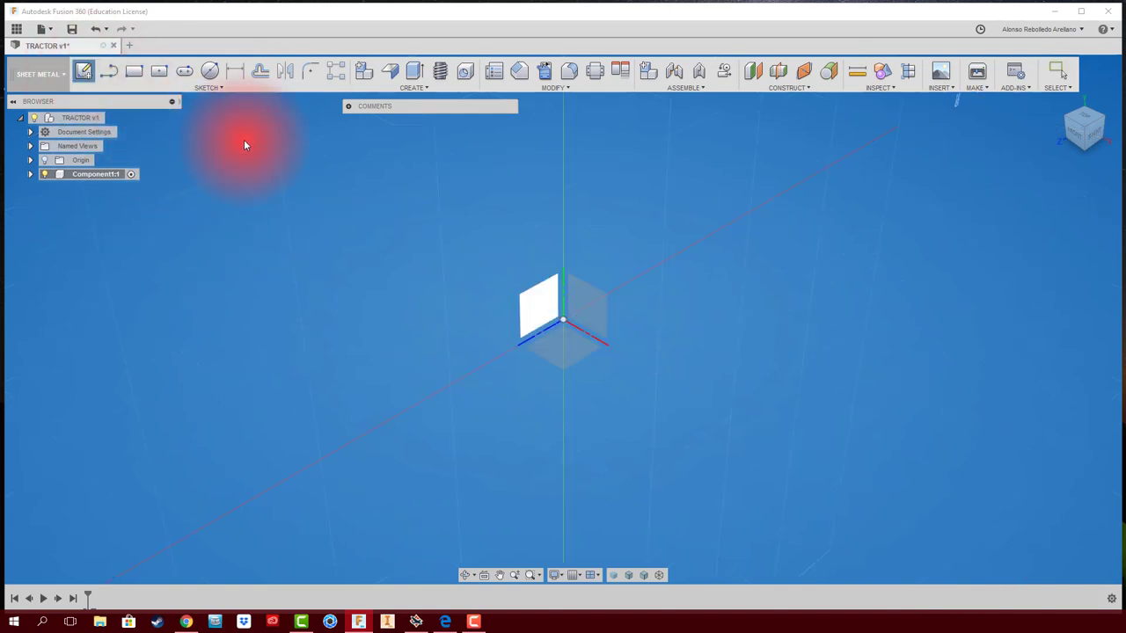
left_click(572, 355)
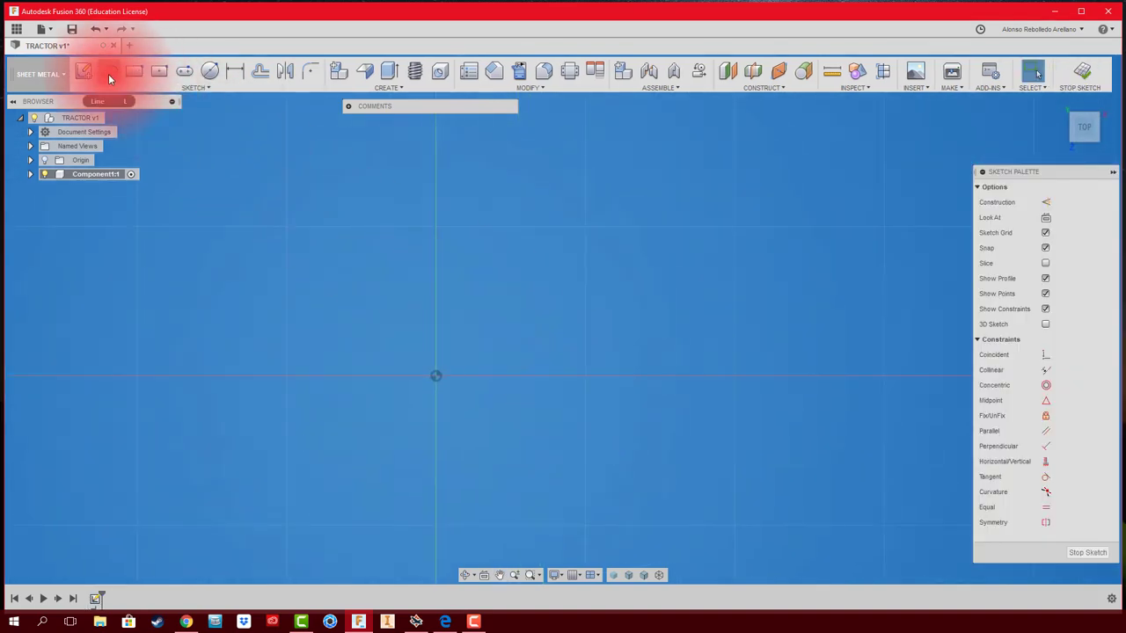
left_click(109, 74)
left_click(436, 375)
mouse_move(437, 255)
left_mouse_down()
mouse_move(539, 185)
mouse_move(584, 376)
left_mouse_up()
left_click(572, 181)
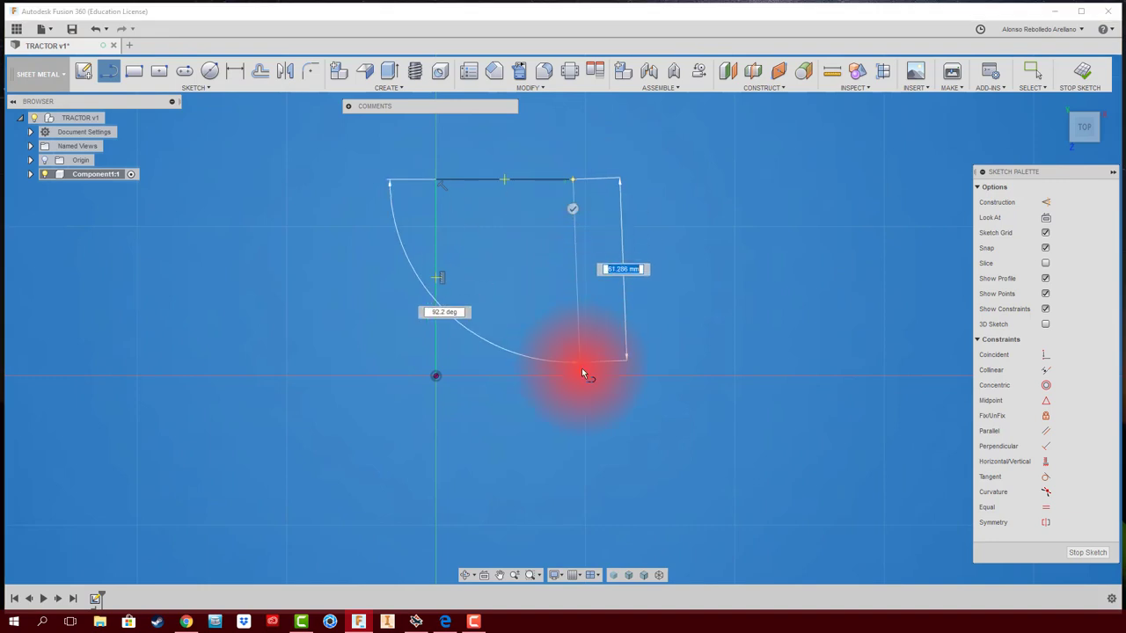
left_click(573, 376)
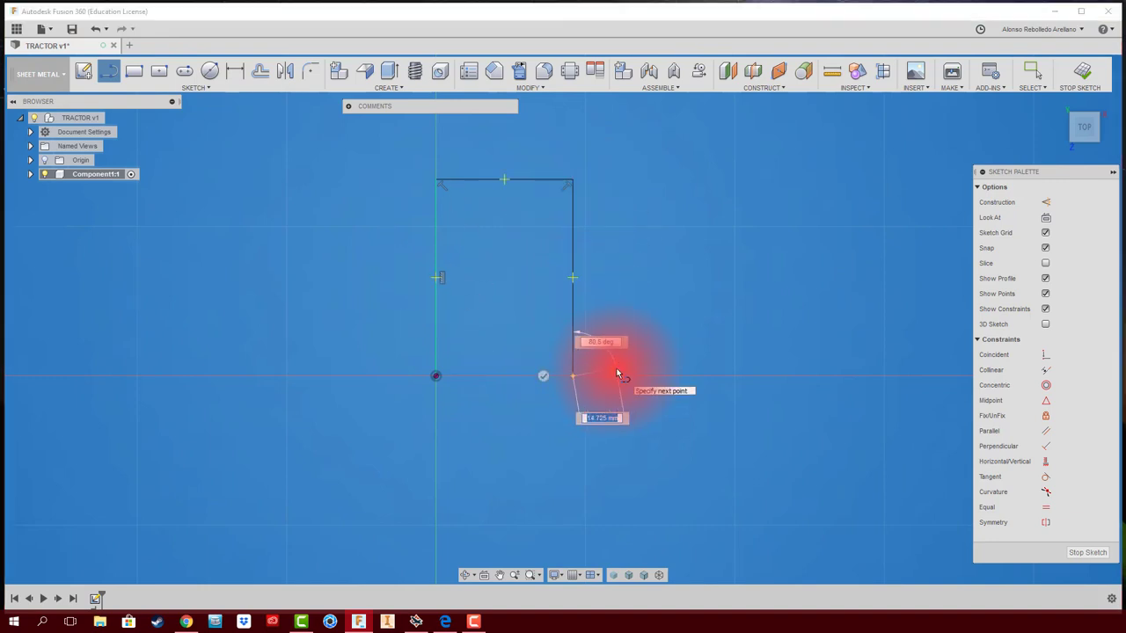
key("Escape")
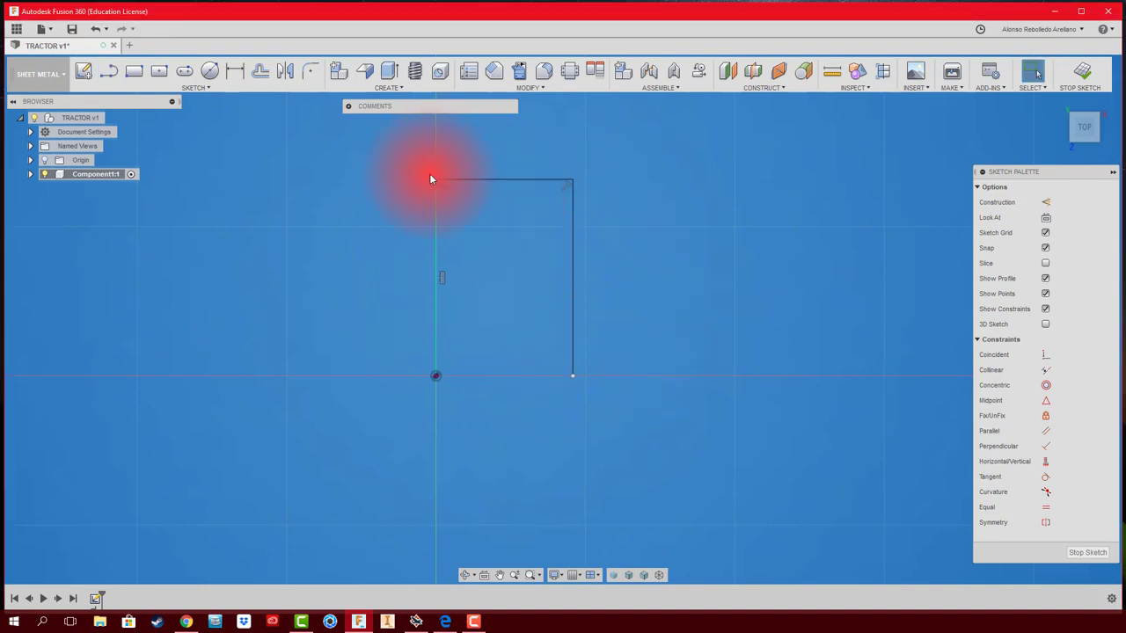
Step: Dimension the profile: top line 10, both sides 20, then recall the reference photo
key("d")
left_click(514, 180)
left_click(512, 145)
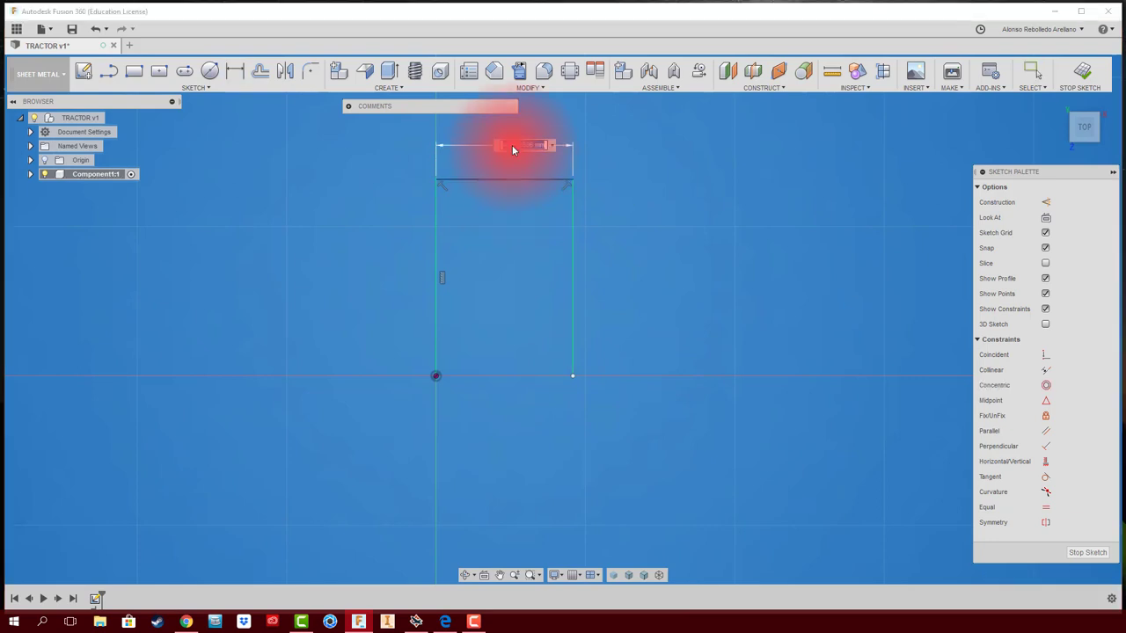
type("10")
key("Return")
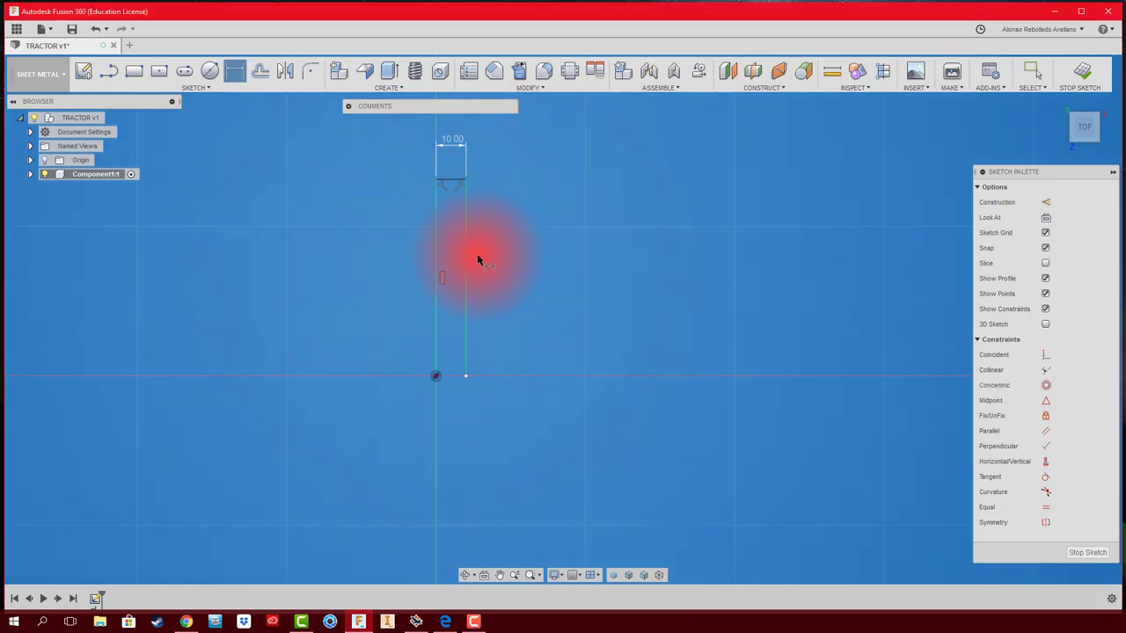
left_click(466, 263)
left_click(506, 262)
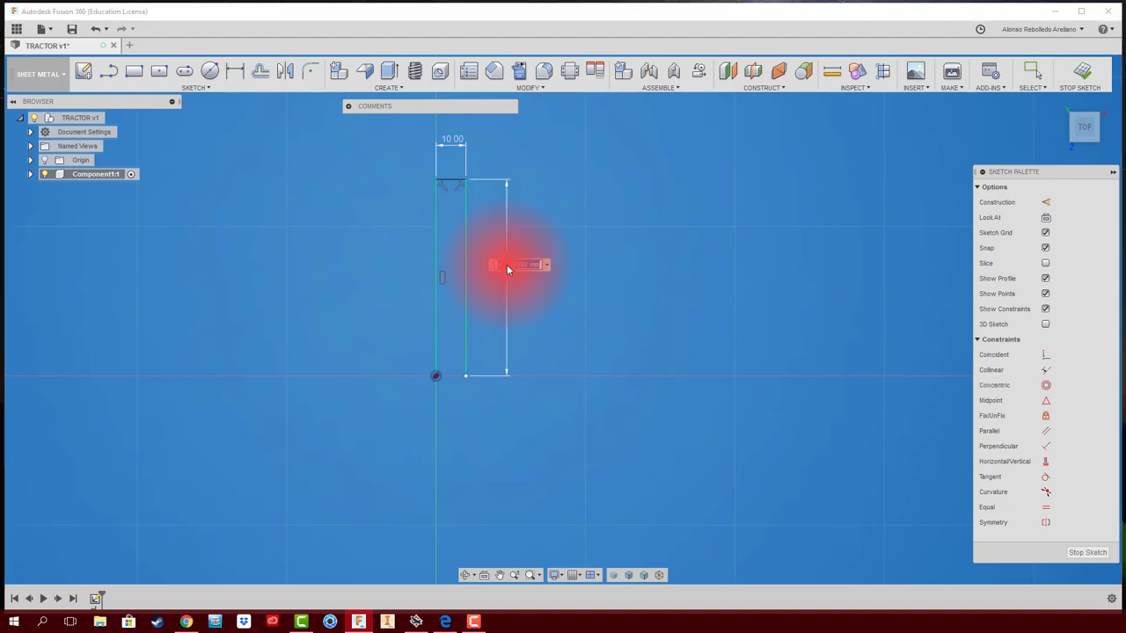
type("20")
key("Return")
left_click(435, 281)
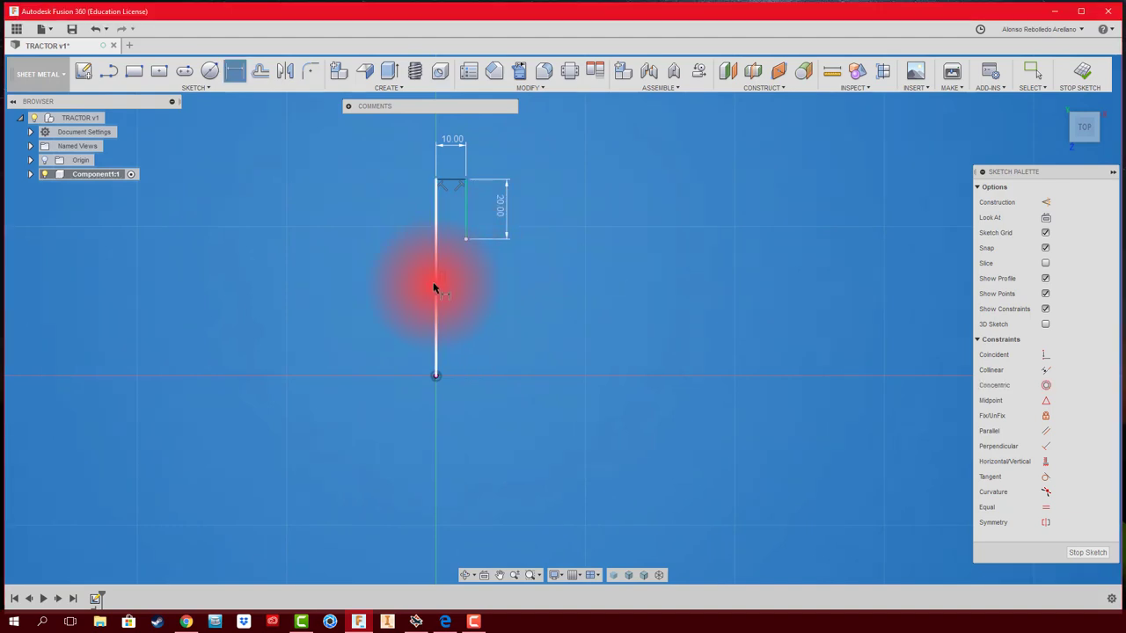
left_click(398, 279)
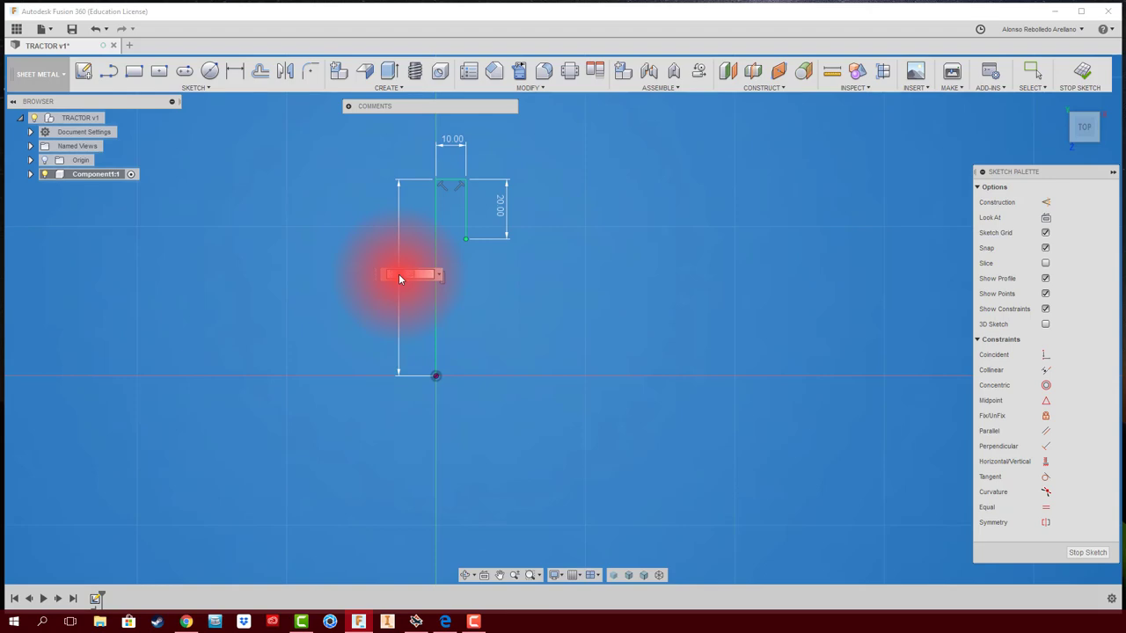
type("20")
key("Return")
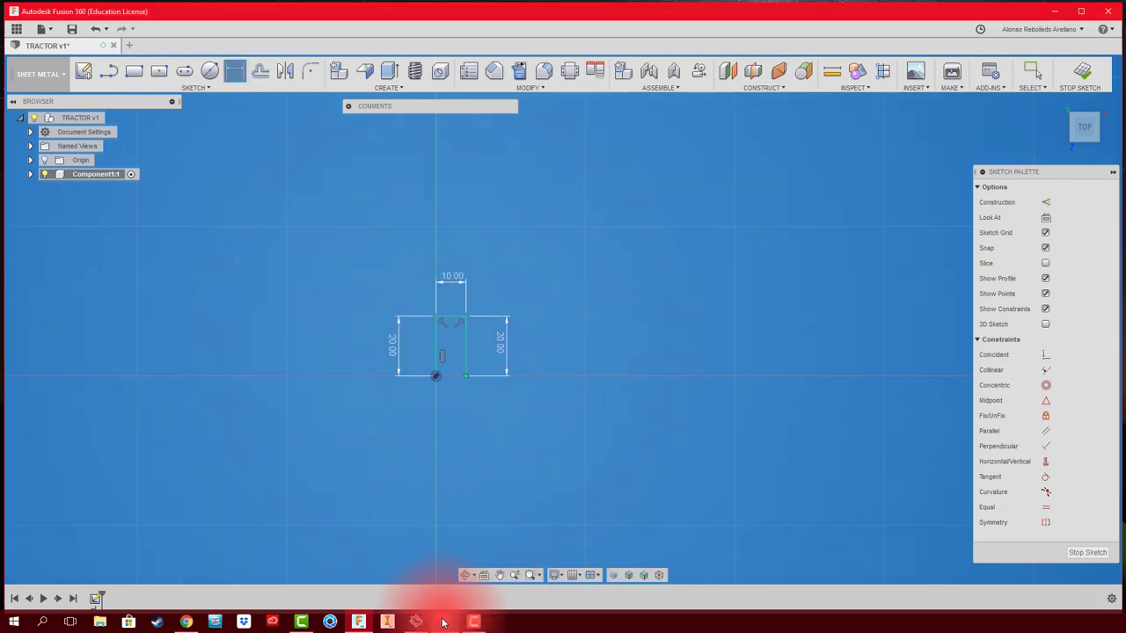
left_click(444, 622)
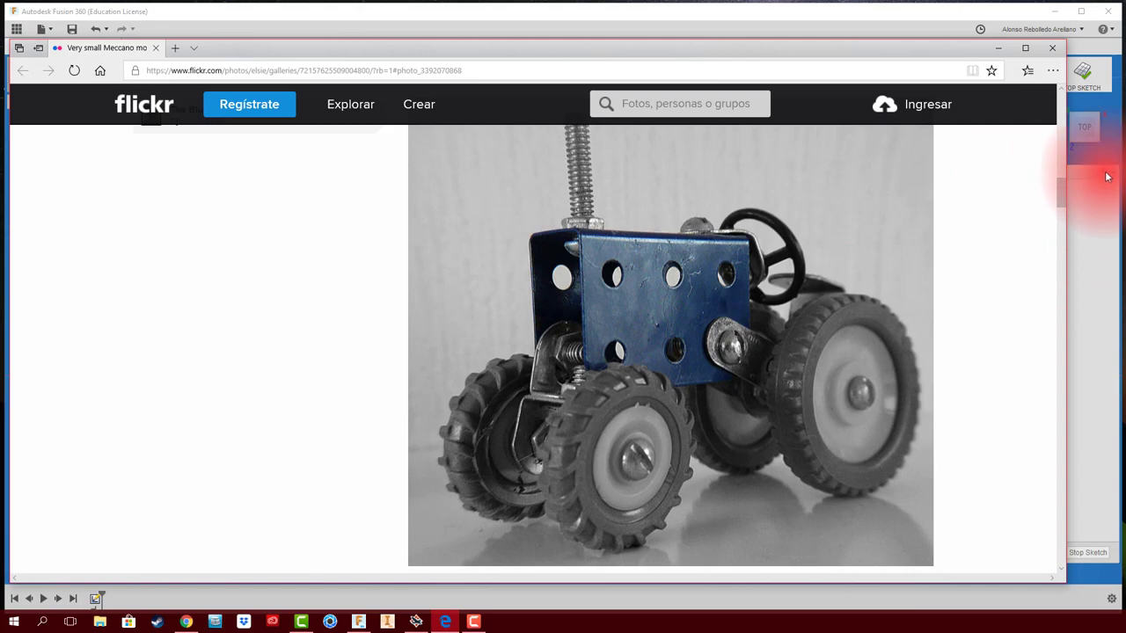
Step: Minimize the Flickr photo browser to get back to the channel sketch
left_click(998, 49)
left_click(466, 361)
left_click(516, 400)
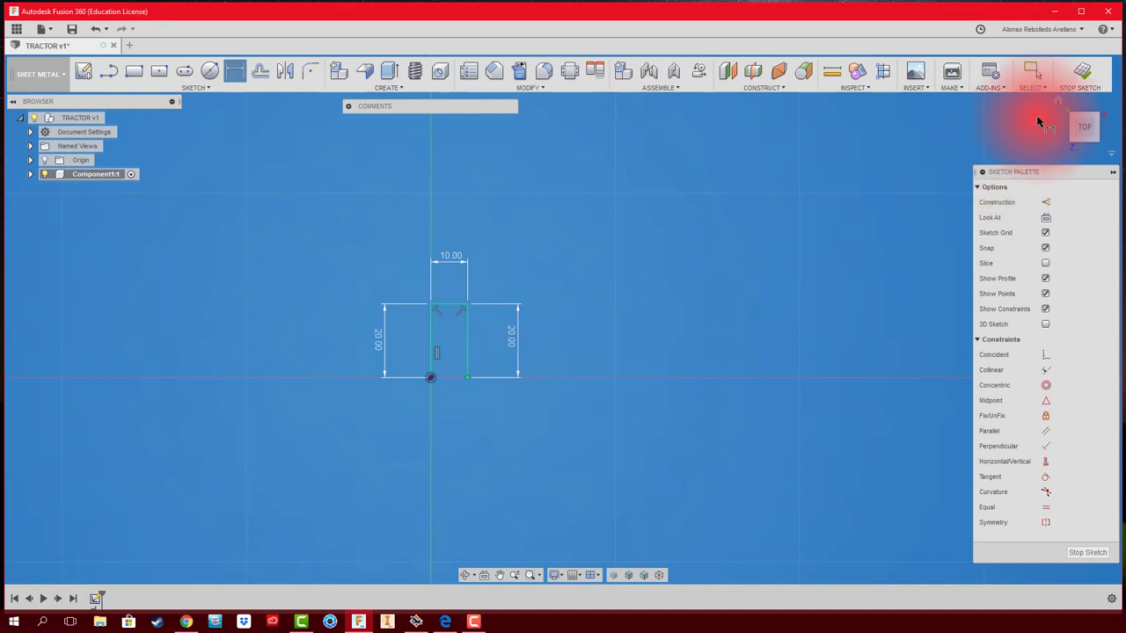
Step: Finish the sketch and start a flange from the U profile with 30 mm distance
left_click(1083, 72)
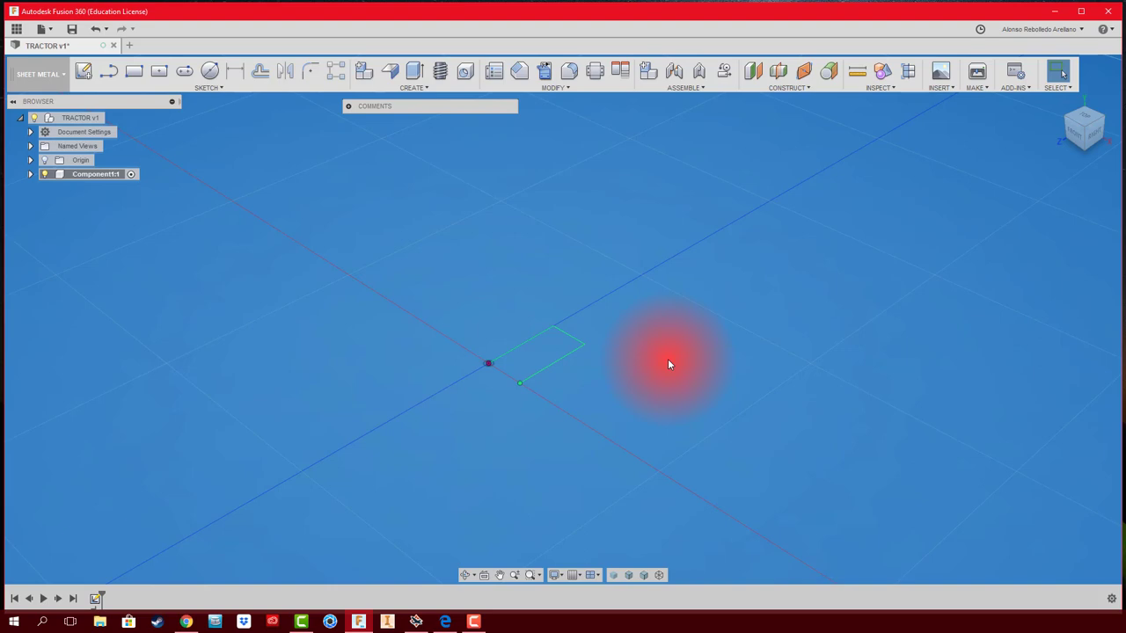
left_click(391, 74)
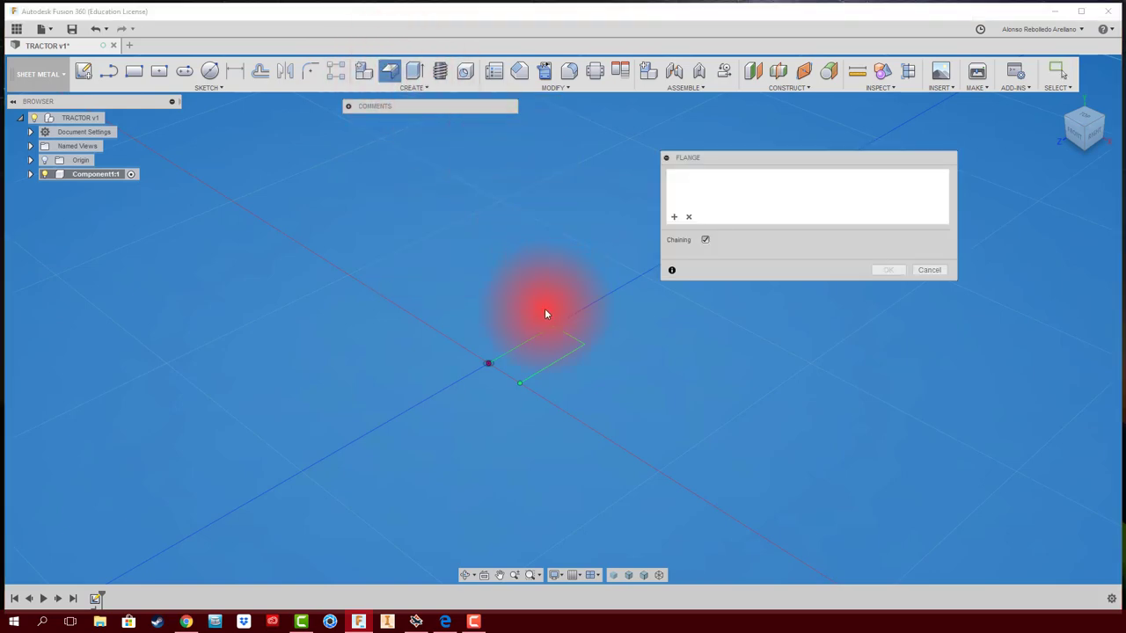
left_click(540, 336)
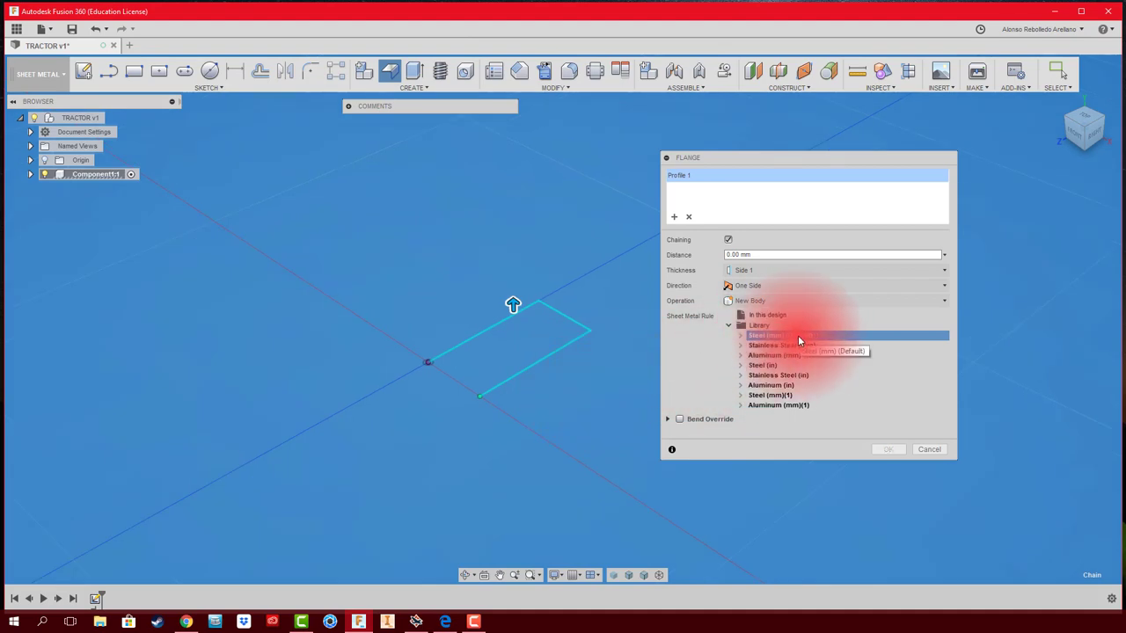
left_click_drag(513, 307, 509, 182)
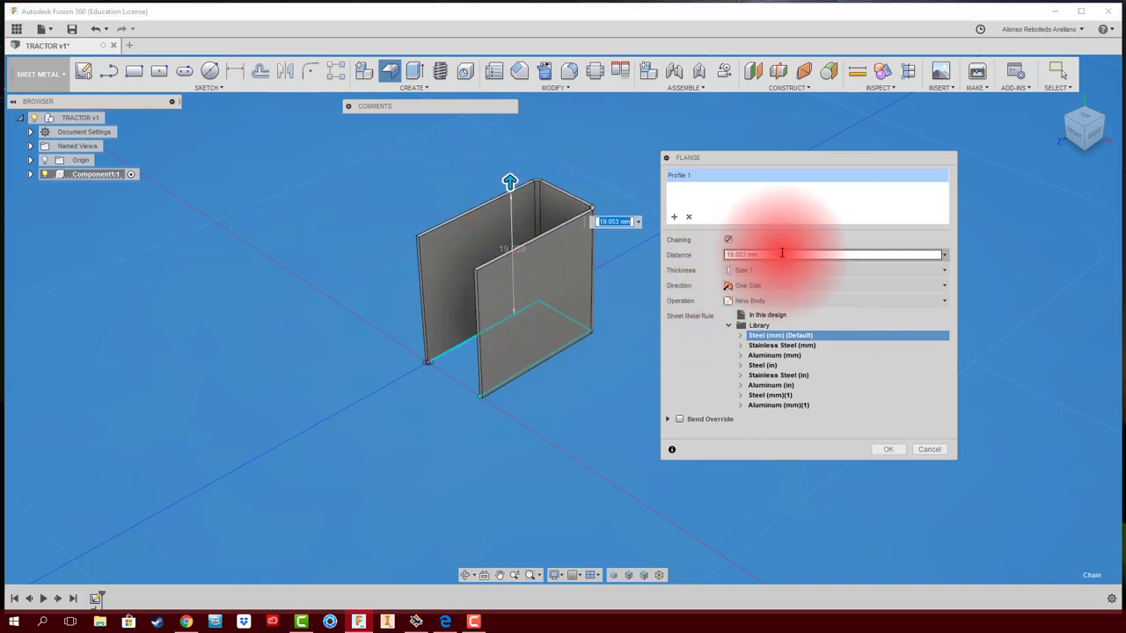
left_click_drag(781, 253, 705, 252)
type("30")
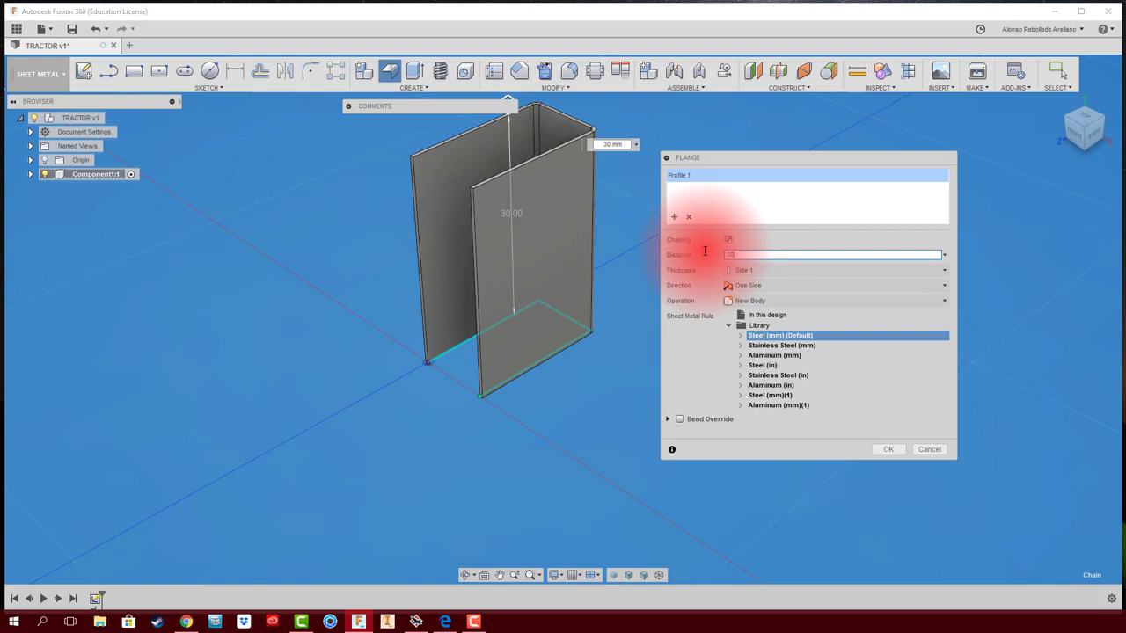
left_click(1084, 121)
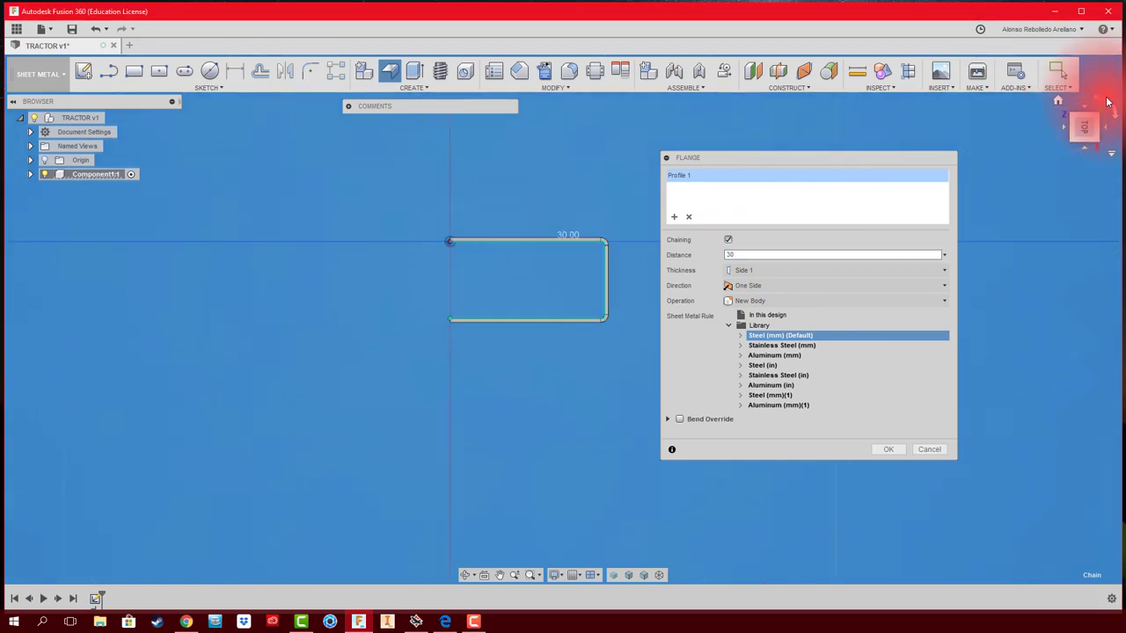
left_click(1107, 102)
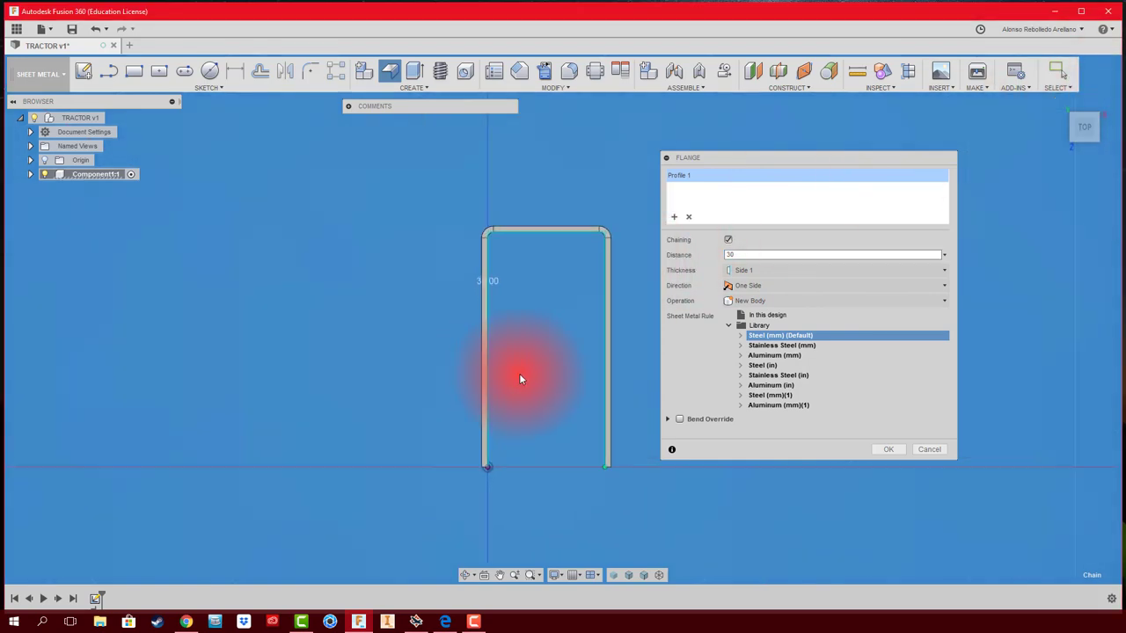
middle_click_drag(519, 378, 460, 346)
scroll(463, 349, "up", 2)
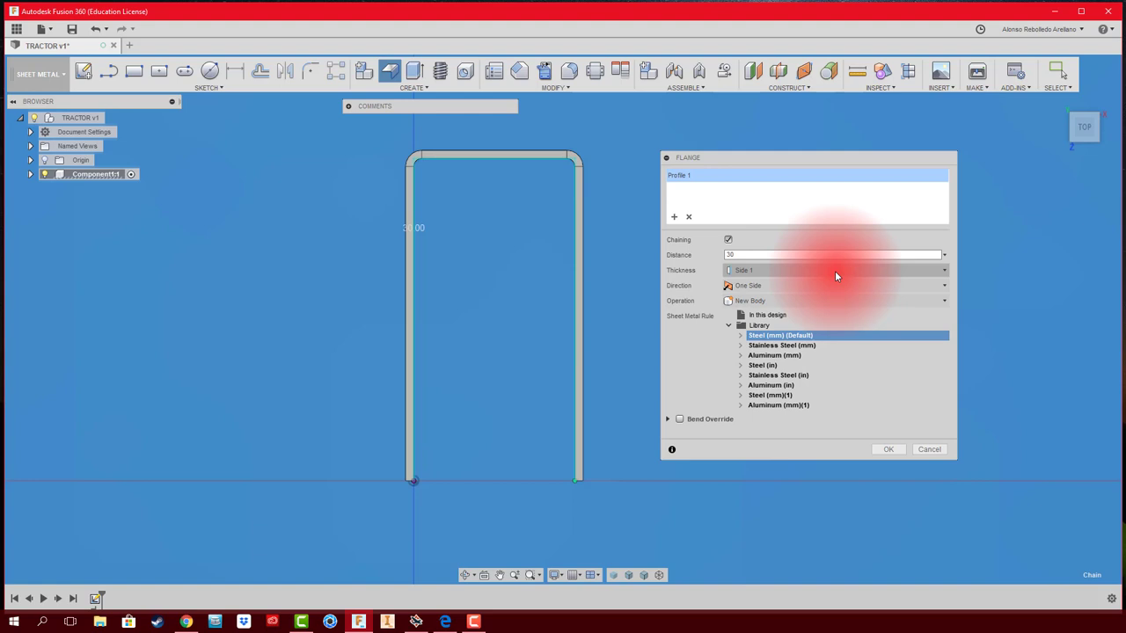
Step: Try the thickness side options, settle on Side 1, and create the flange
left_click(805, 272)
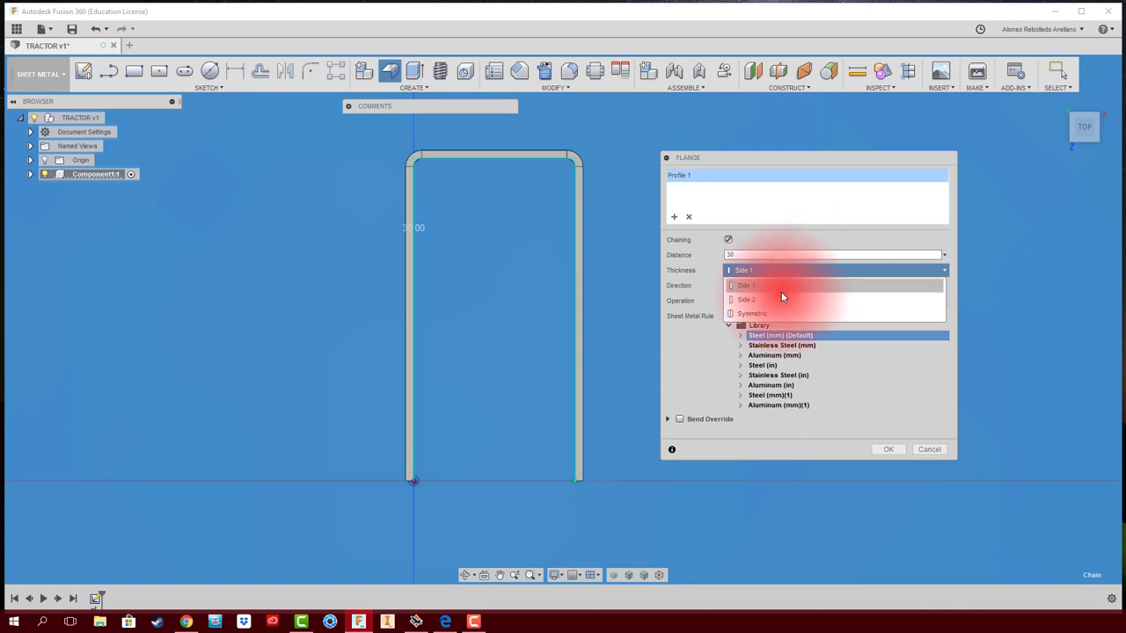
left_click(779, 300)
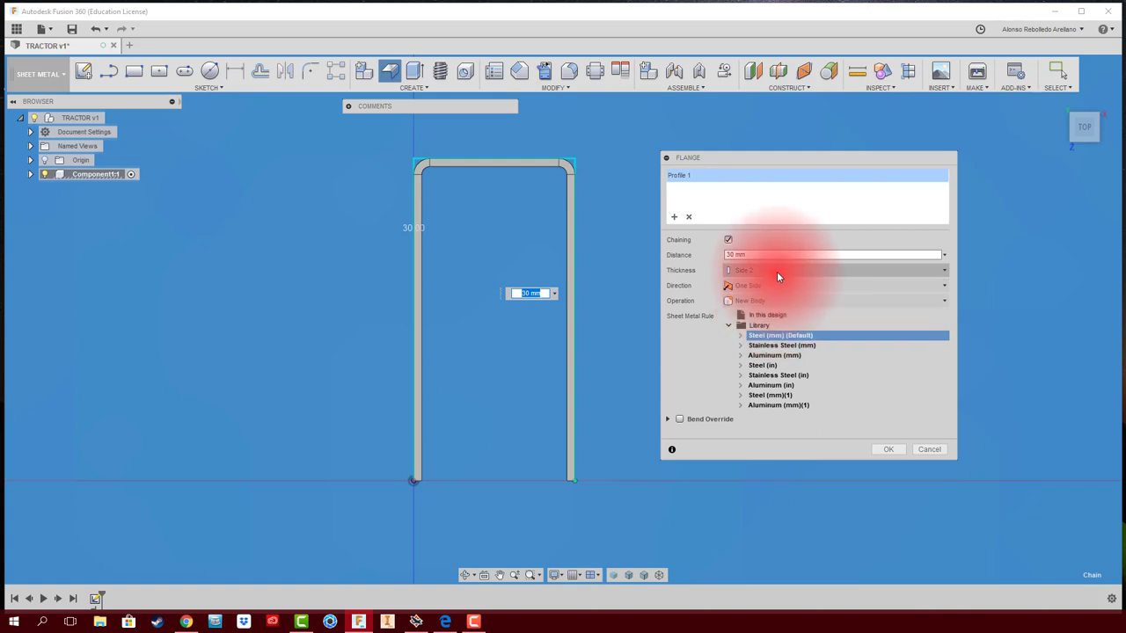
left_click(776, 271)
left_click(776, 313)
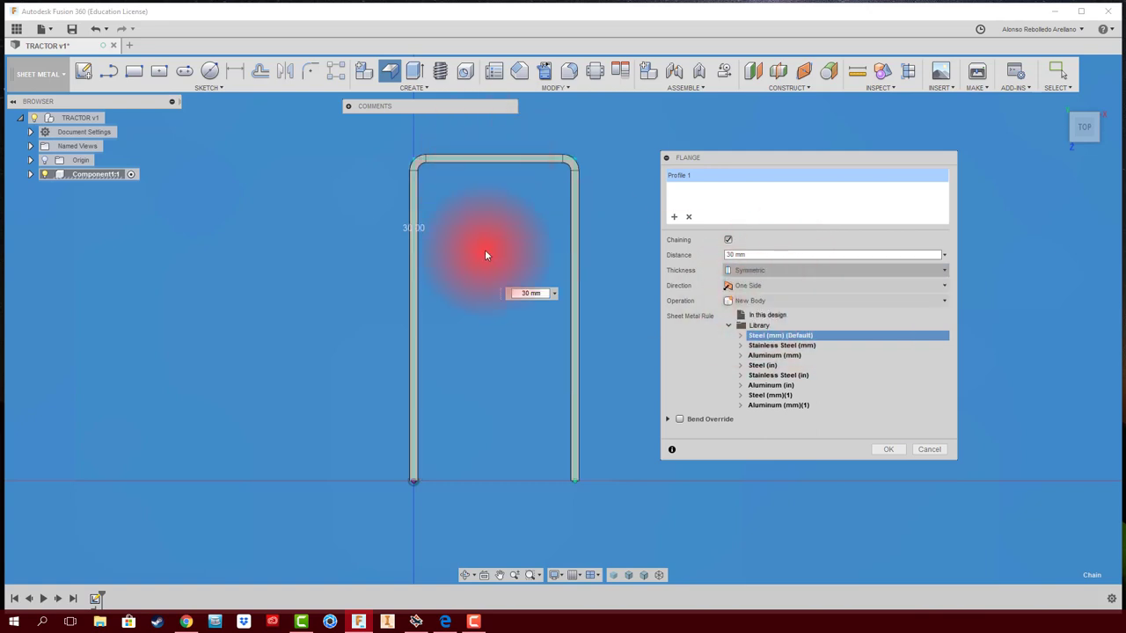
left_click(797, 271)
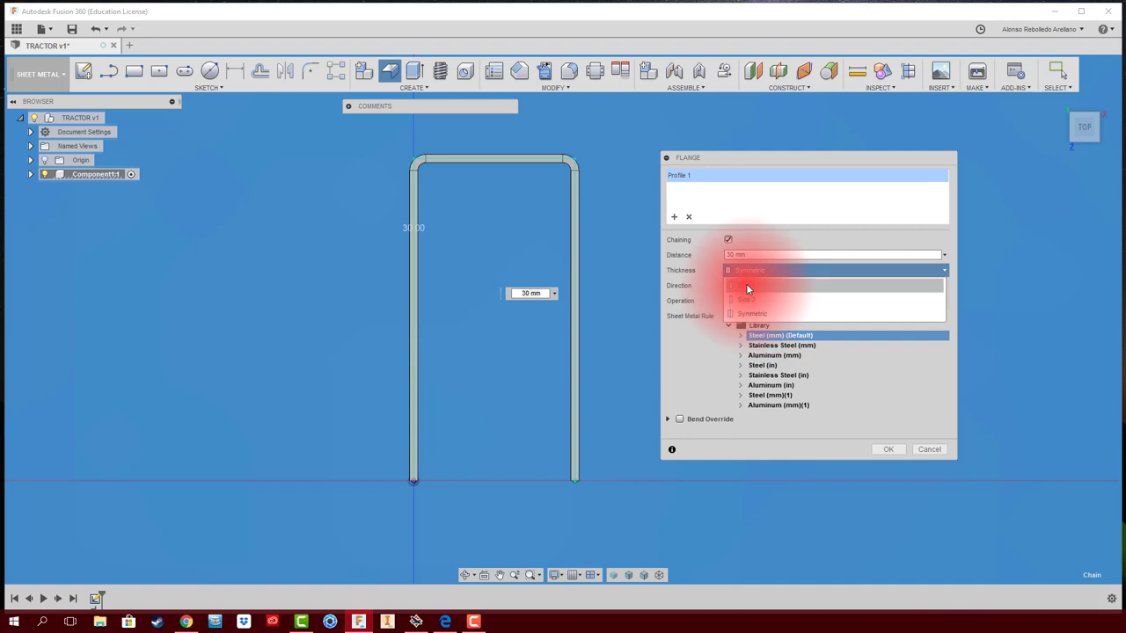
left_click(746, 285)
left_click(773, 270)
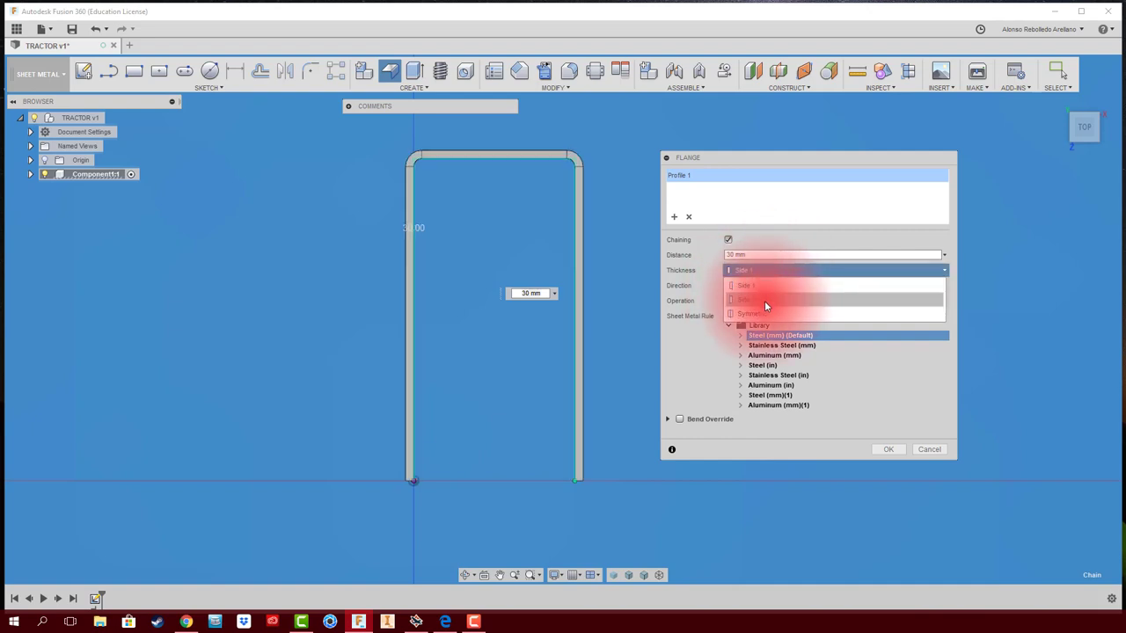
left_click(764, 301)
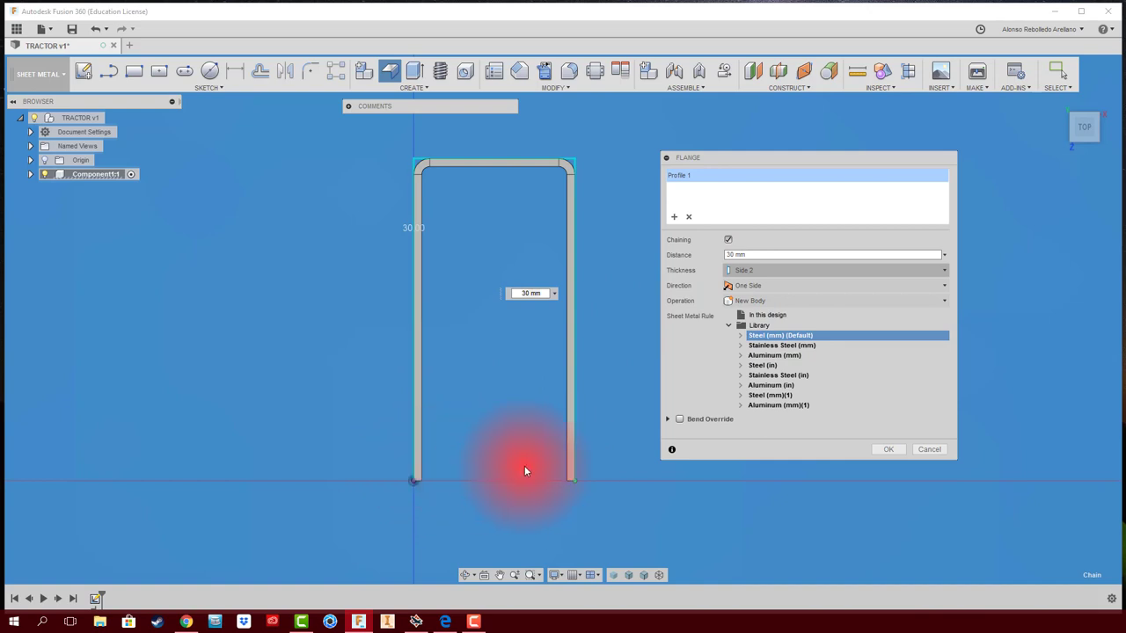
left_click(810, 270)
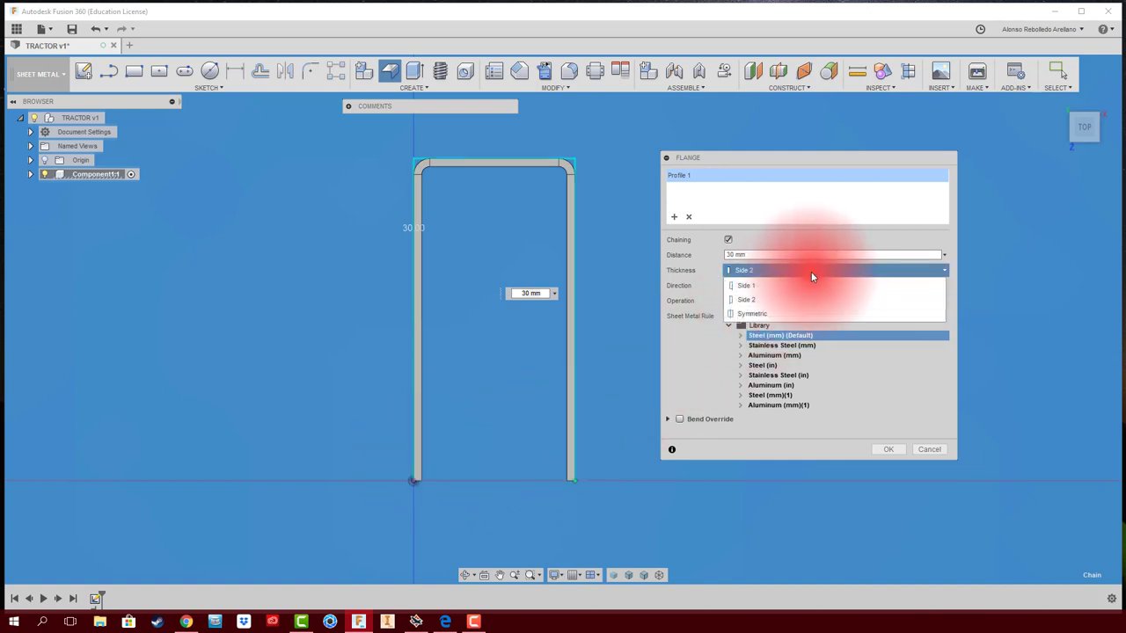
left_click(768, 285)
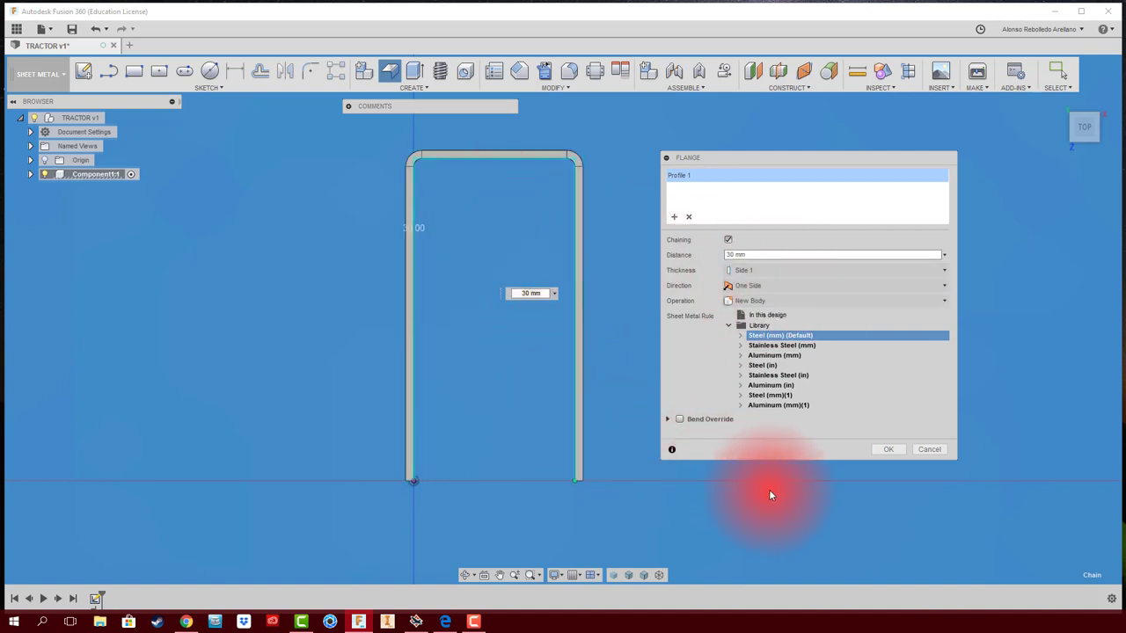
left_click(893, 450)
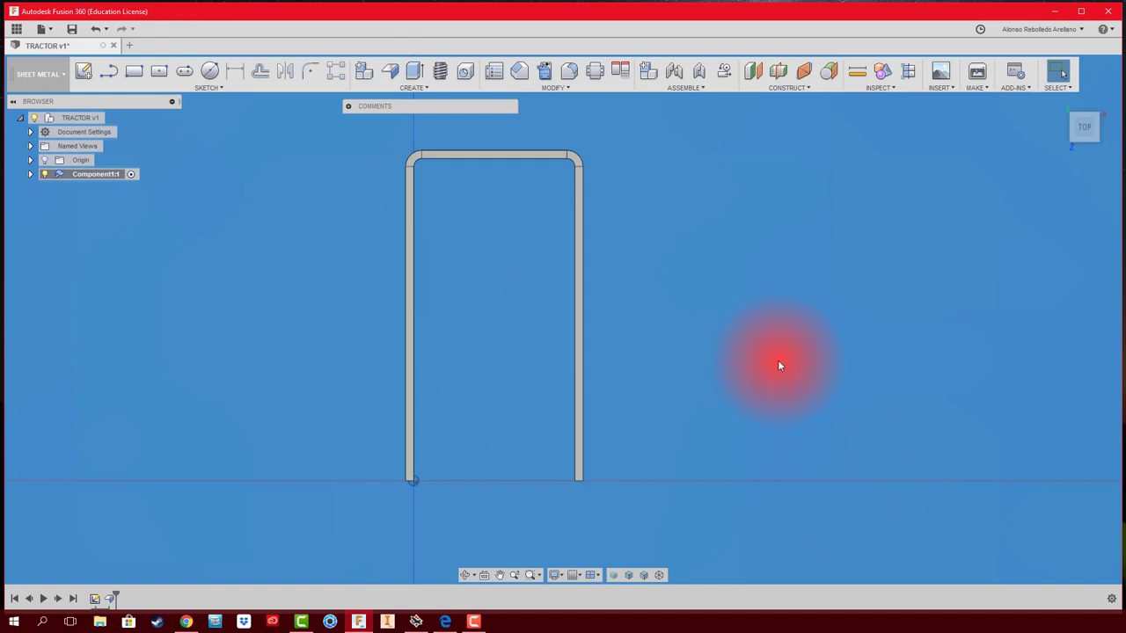
Step: Save the U-channel as version TRACTOR v2 and orbit to show its top
key("F6")
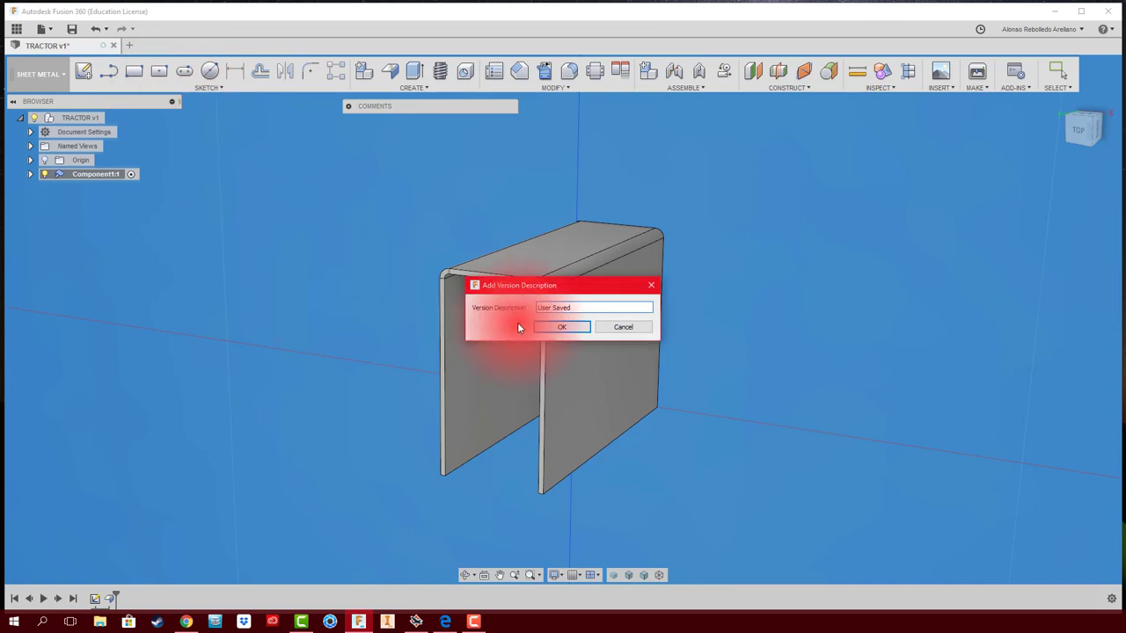
left_click(558, 326)
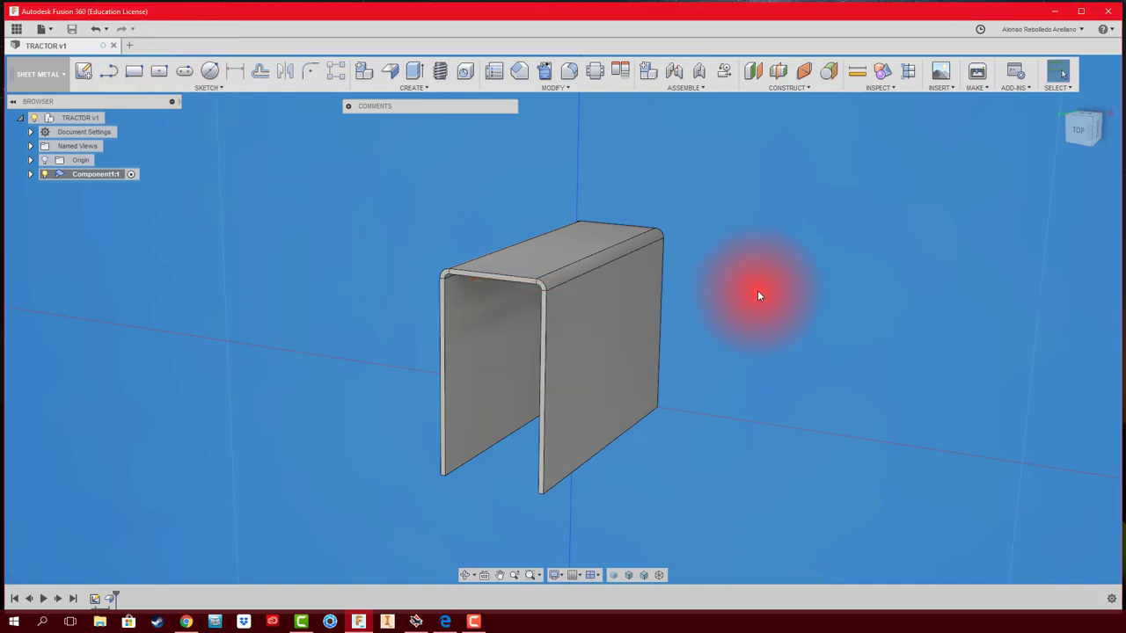
middle_click_drag(759, 296, 733, 249, "shift")
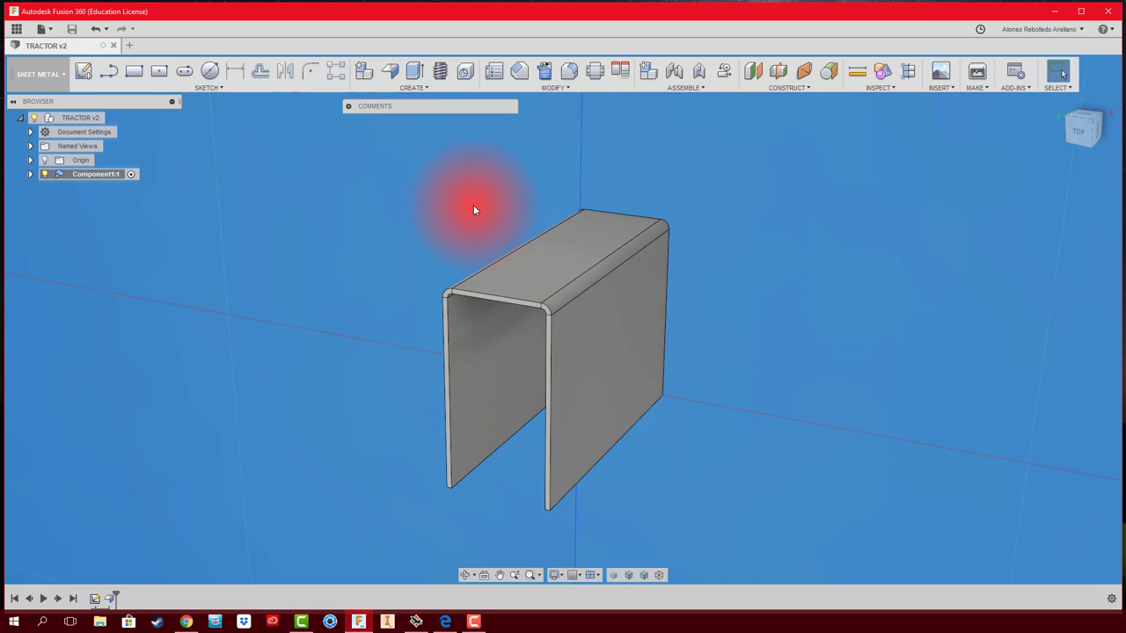
Step: Unfold the U-channel flat, keeping the top face stationary and unfolding both bends
left_click(547, 69)
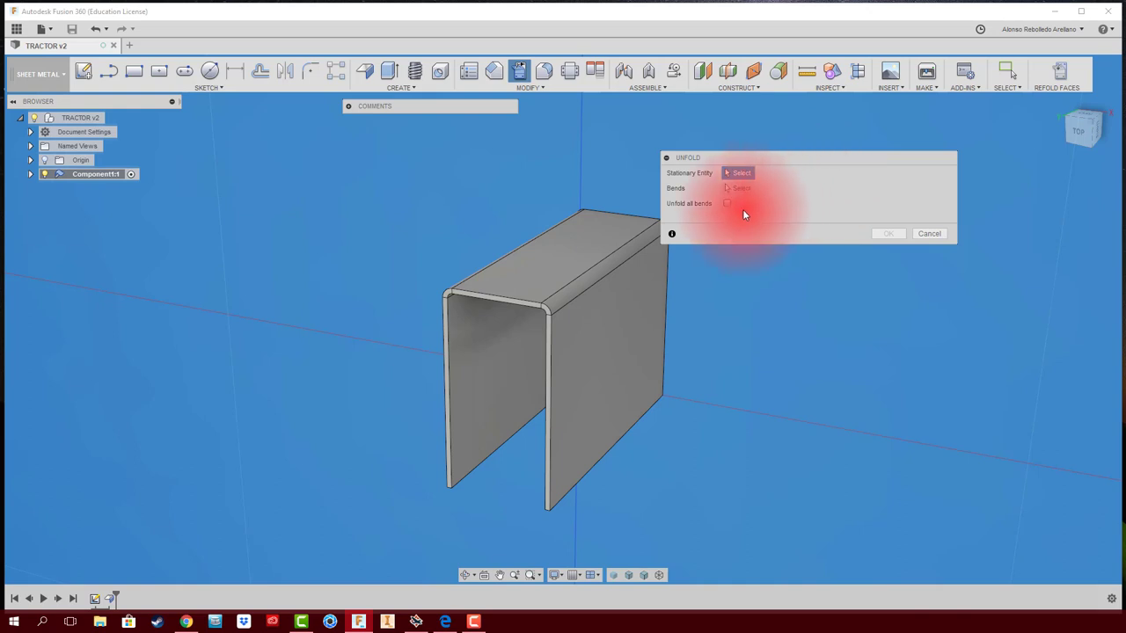
left_click(559, 254)
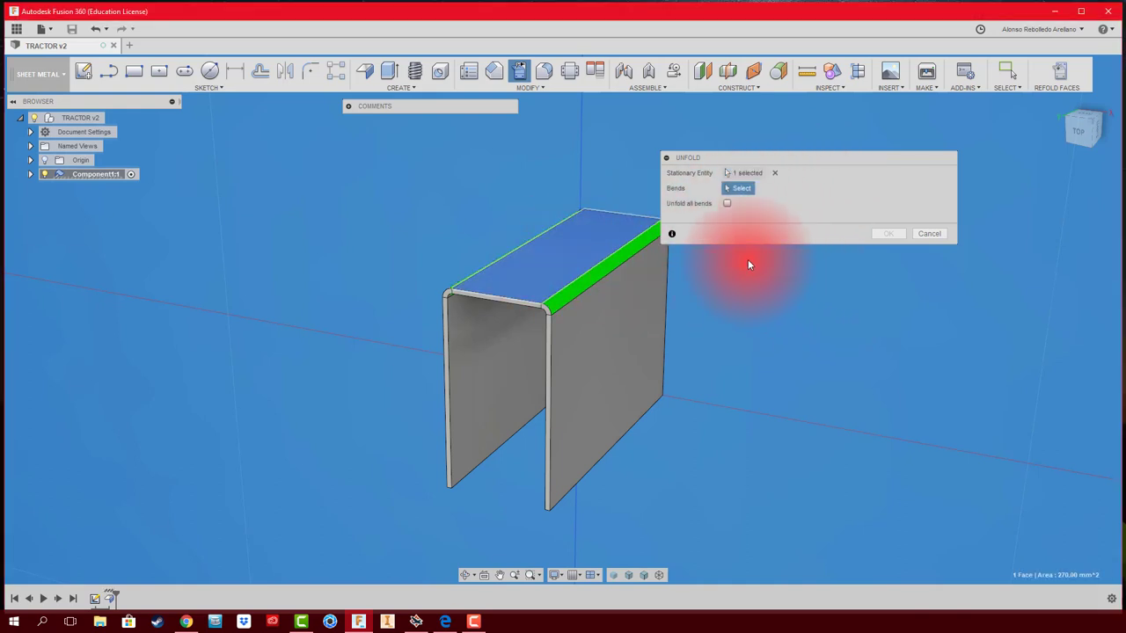
middle_click_drag(760, 314, 761, 319, "shift")
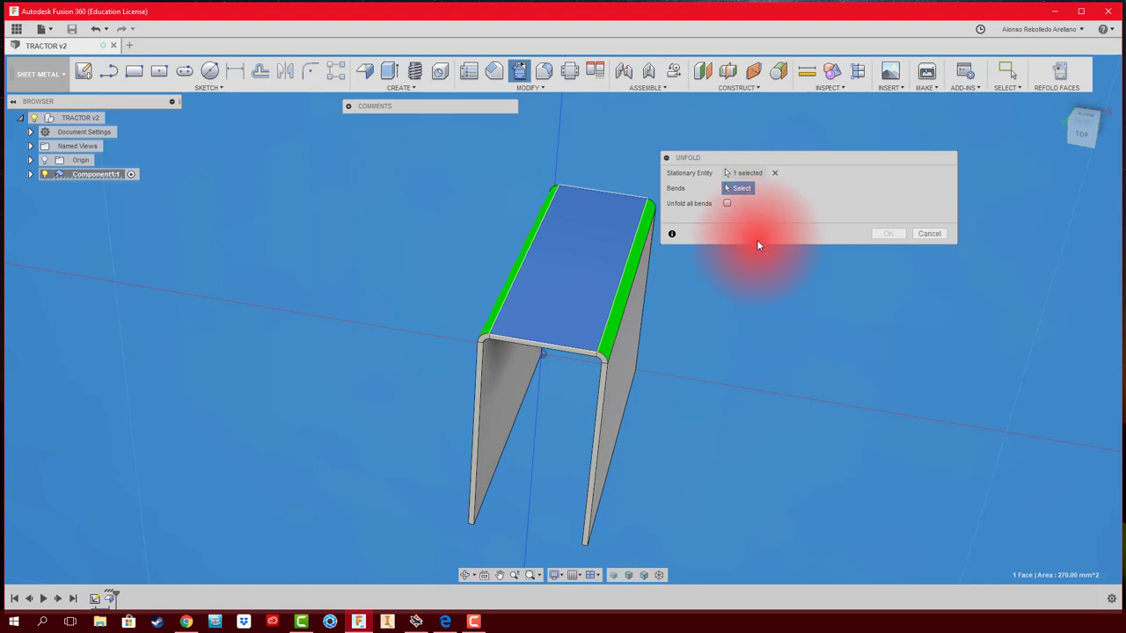
left_click(727, 204)
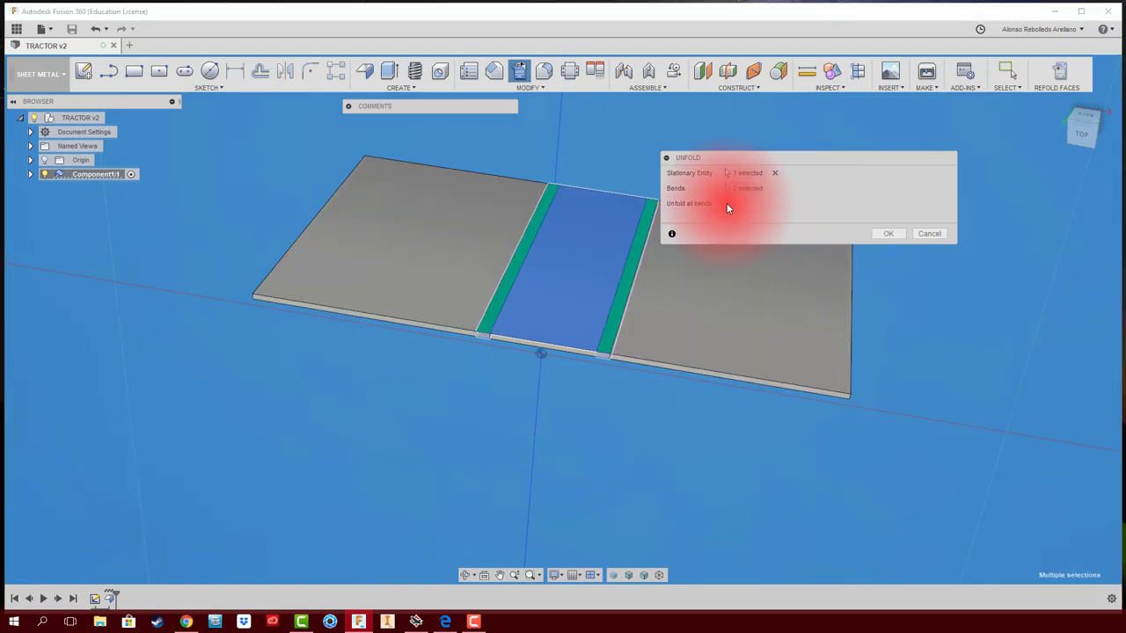
left_click(887, 234)
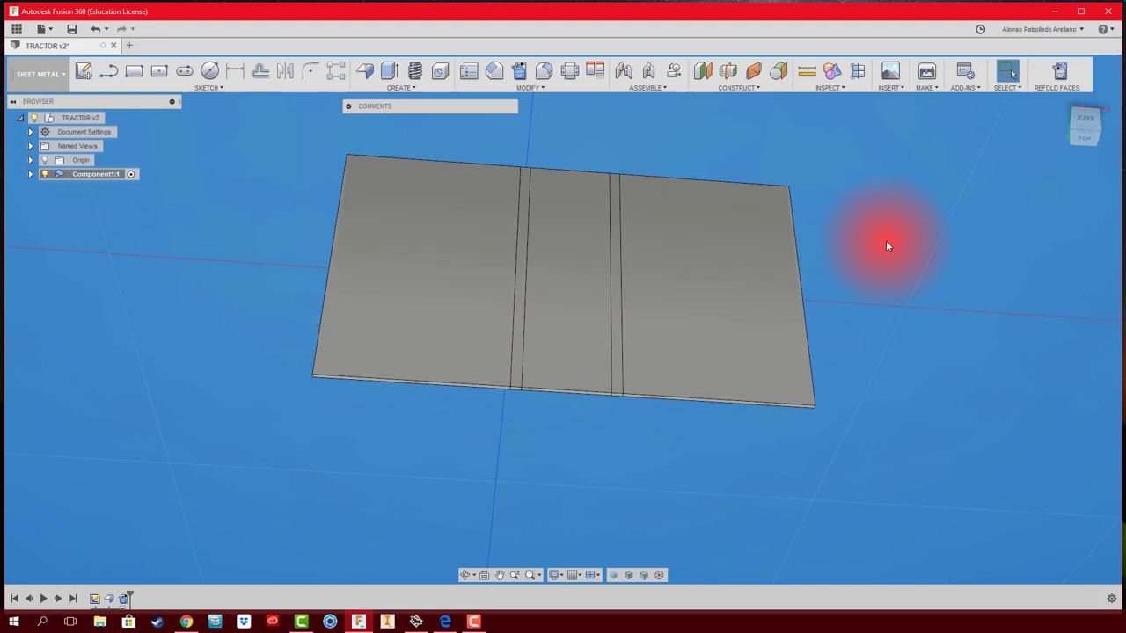
Step: Turn the view to the flat sheet's back and sketch a circle on the plate face
left_click(1080, 118)
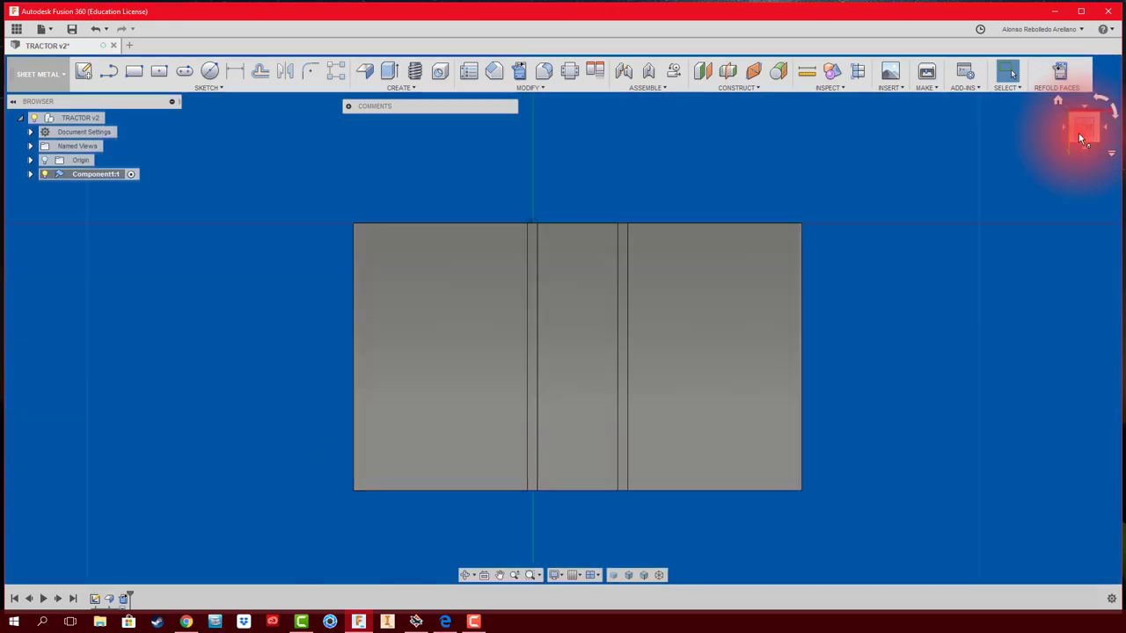
left_click_drag(1080, 138, 1101, 102)
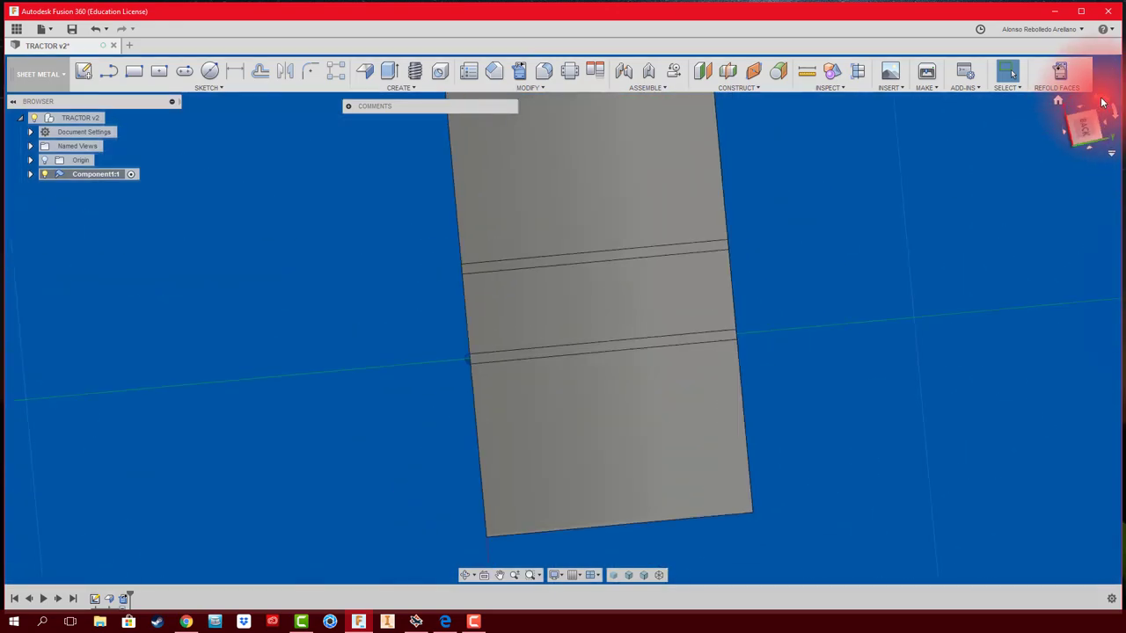
left_click(1084, 128)
scroll(591, 359, "up", 3)
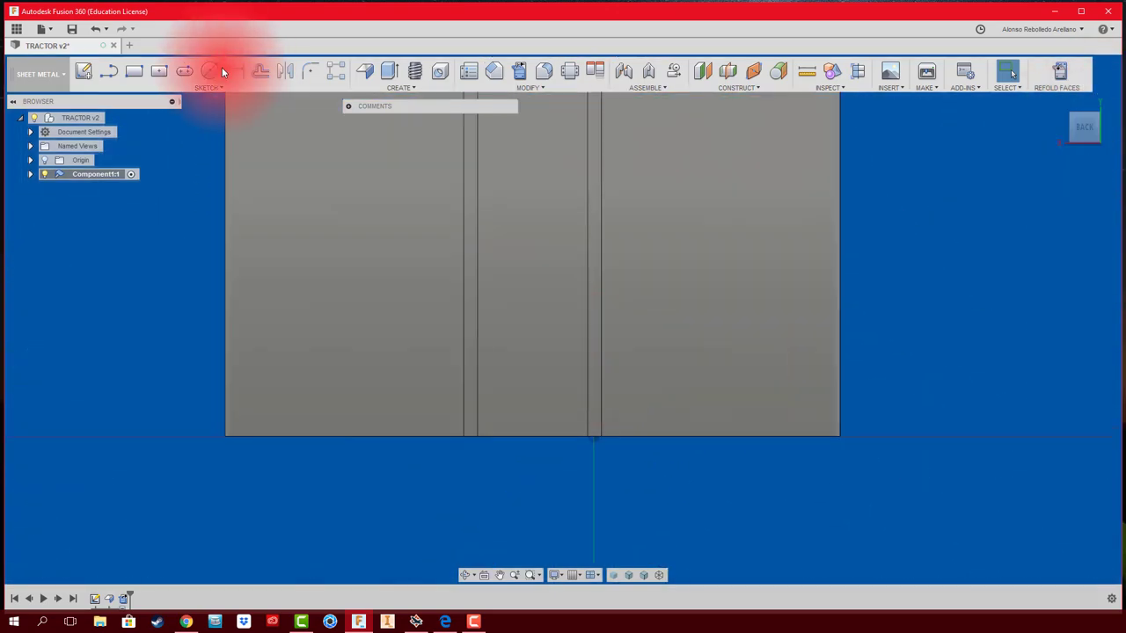
left_click(219, 72)
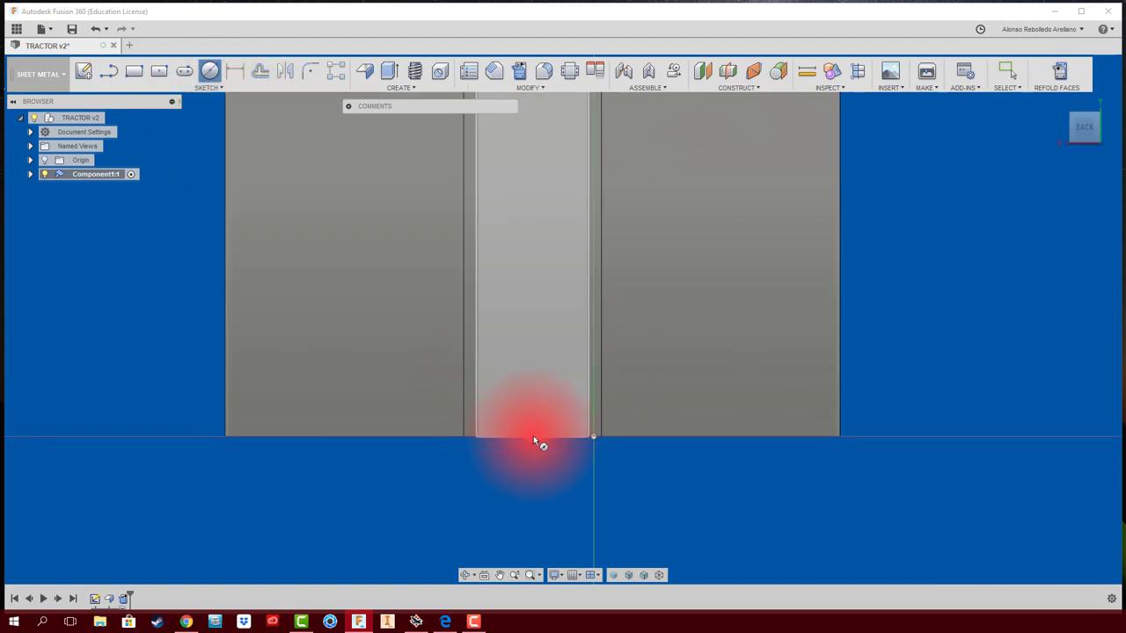
left_click(534, 384)
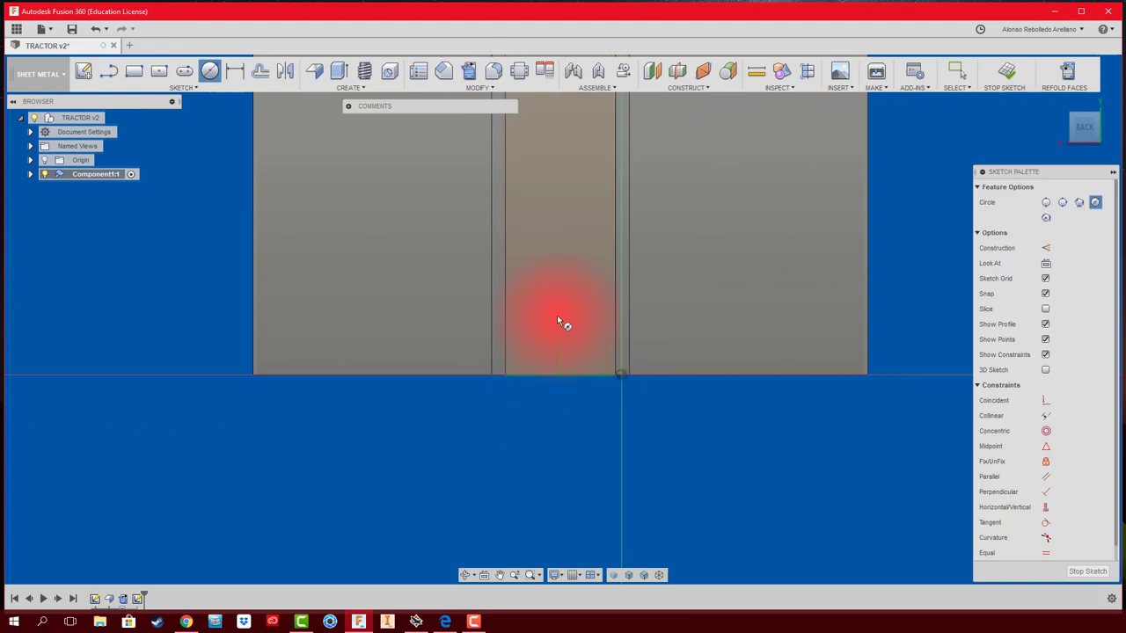
left_click(570, 286)
left_click(573, 277)
Step: Dimension the circle to a 4 mm diameter
key("d")
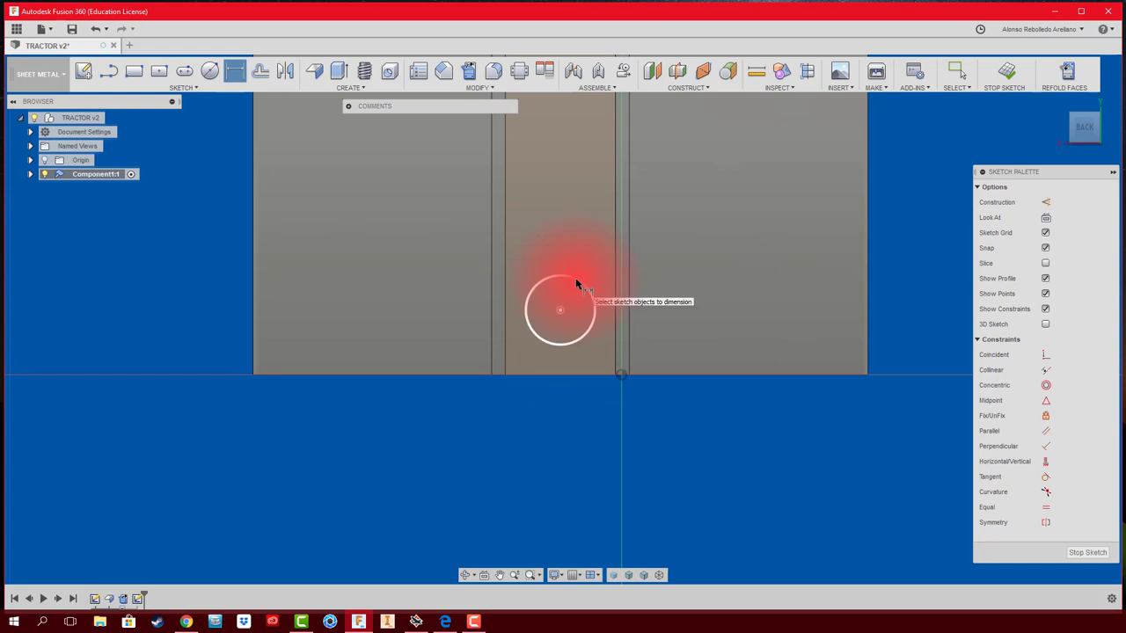
left_click(576, 284)
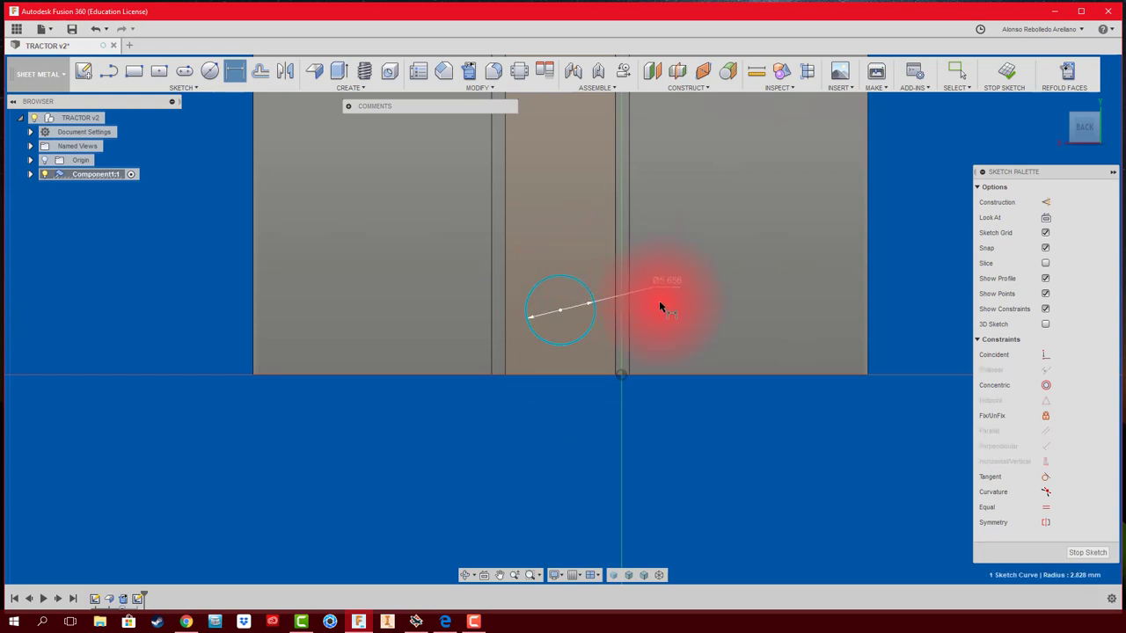
left_click(679, 412)
type("4")
key("Return")
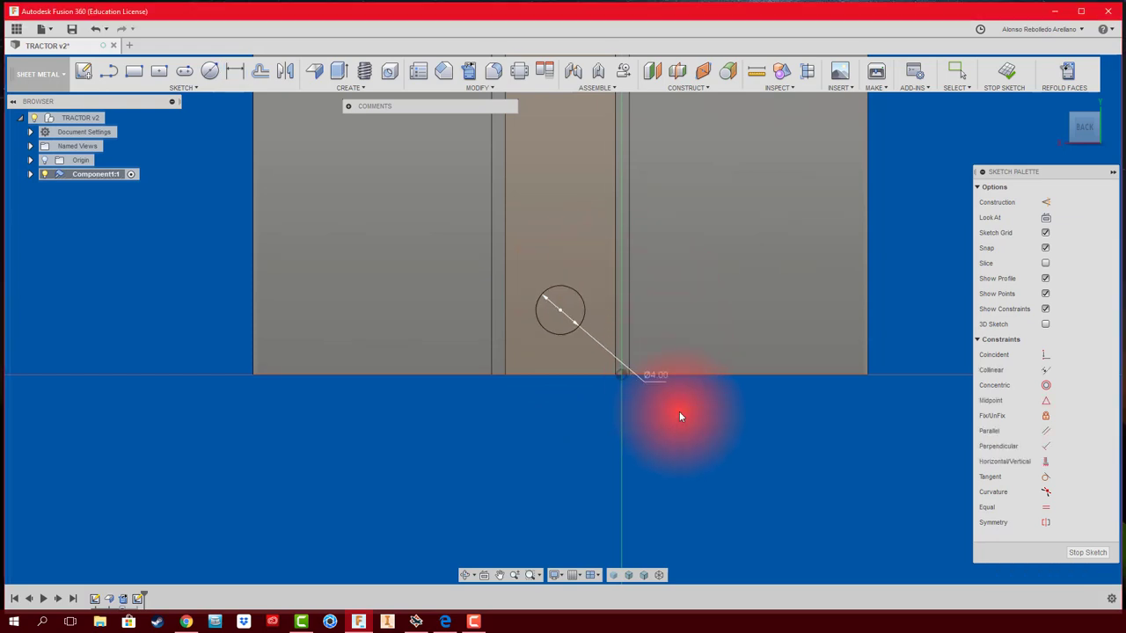
Step: Fix the circle's centre 5 mm above the plate's bottom edge
left_click(566, 373)
left_click(573, 334)
left_click(683, 344)
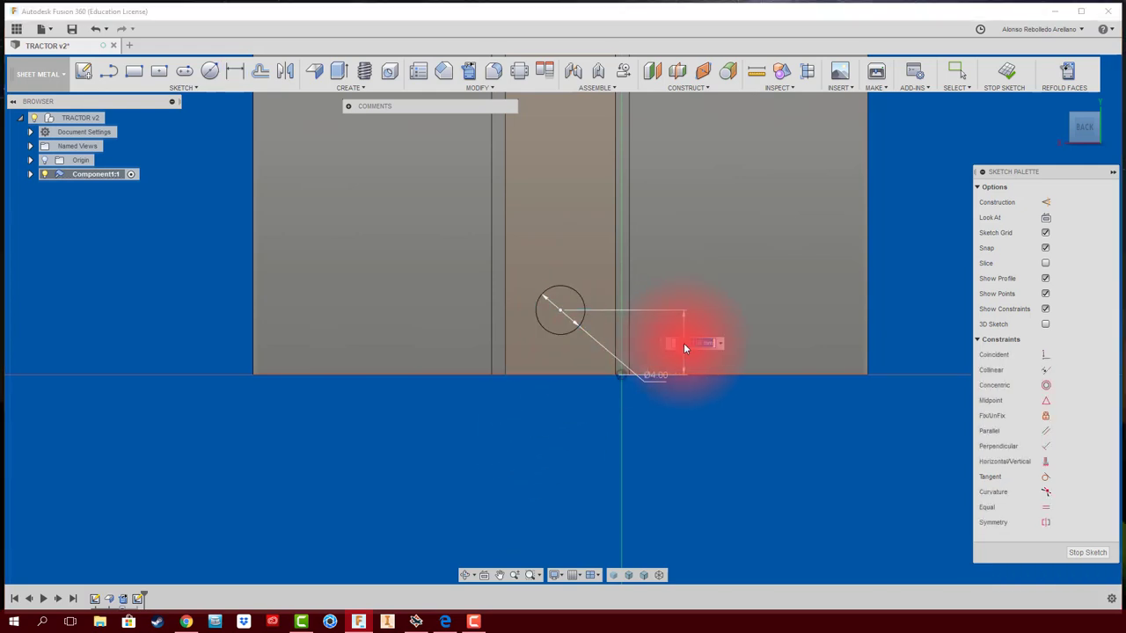
type("5")
key("Return")
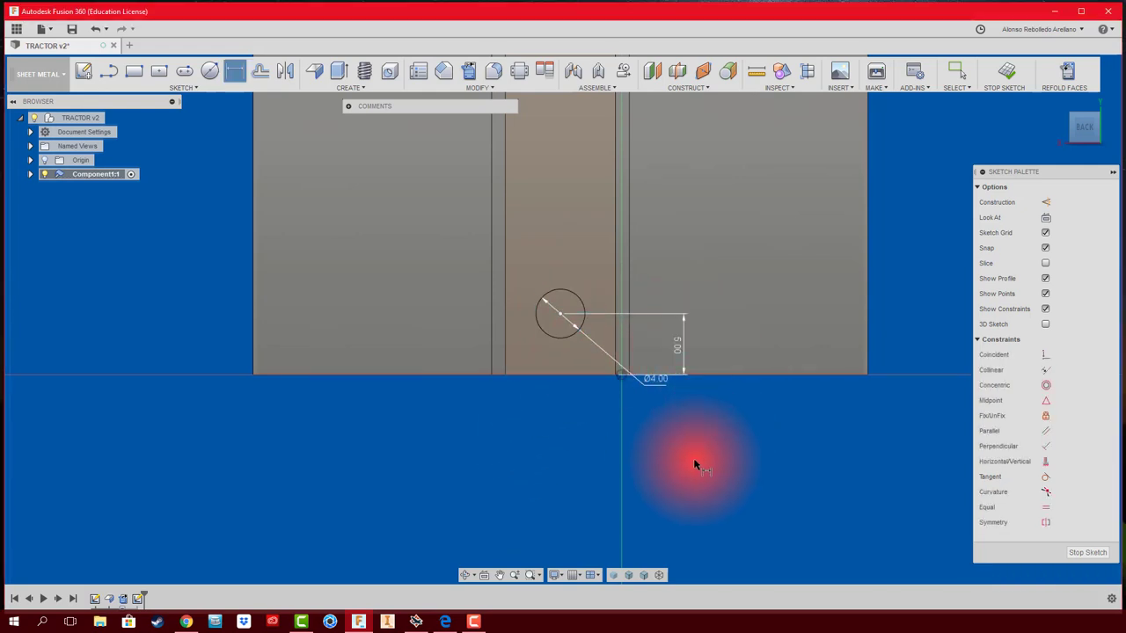
middle_click_drag(686, 497, 672, 545)
scroll(673, 545, "up", 1)
scroll(673, 545, "down", 4)
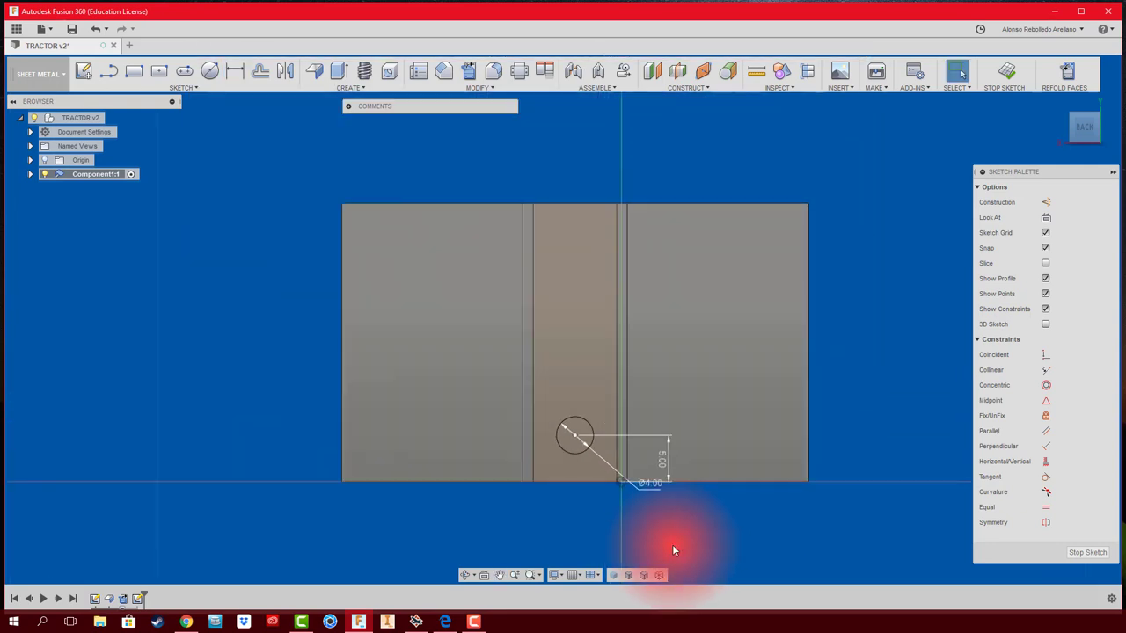
key("Escape")
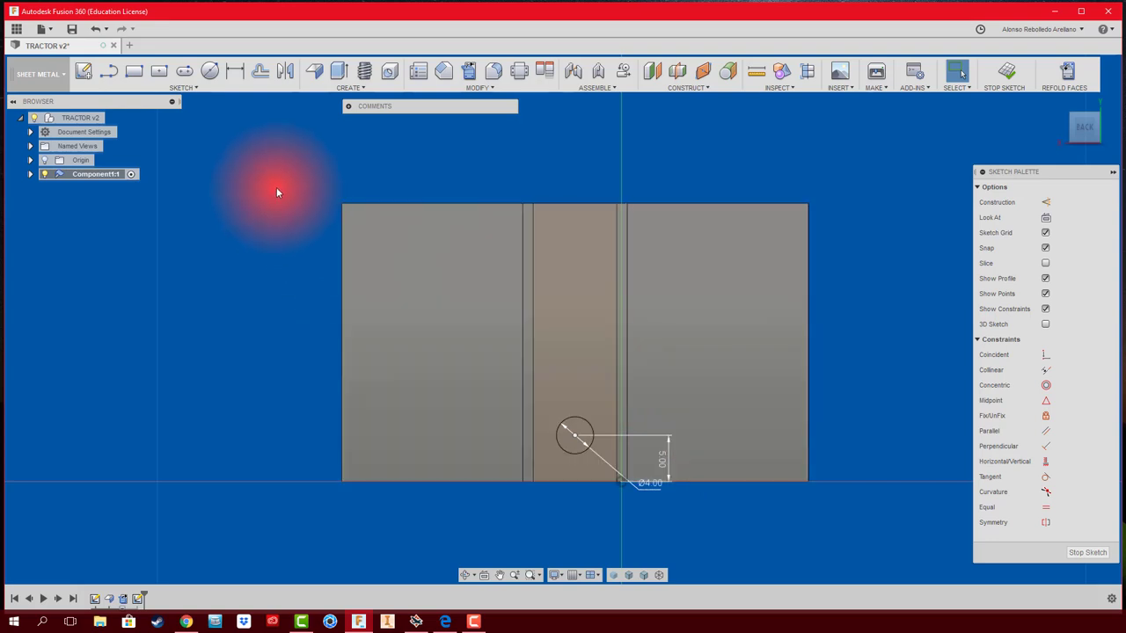
Step: Start a rectangular pattern of the circle with quantity 3 in the first direction
left_click(187, 87)
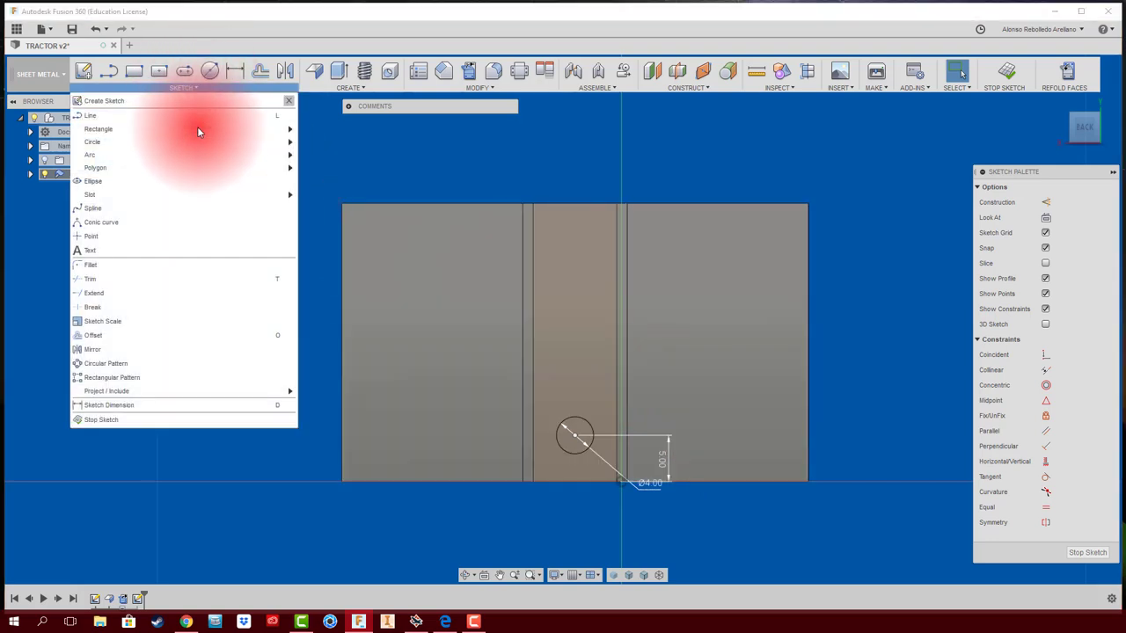
left_click(194, 376)
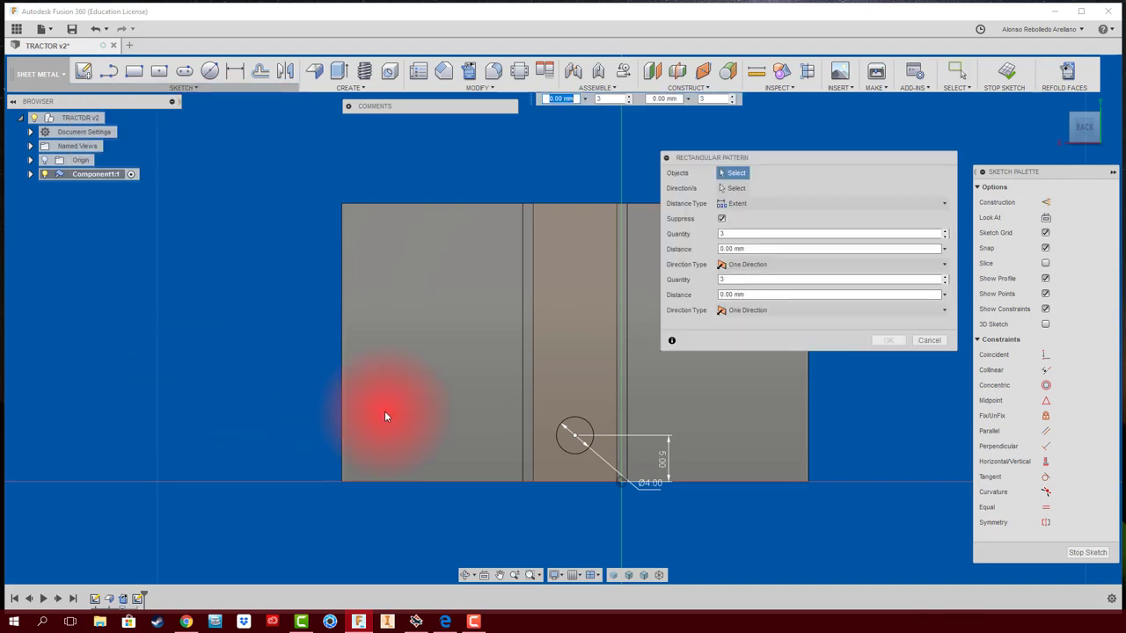
left_click(582, 422)
middle_click_drag(678, 390, 535, 392)
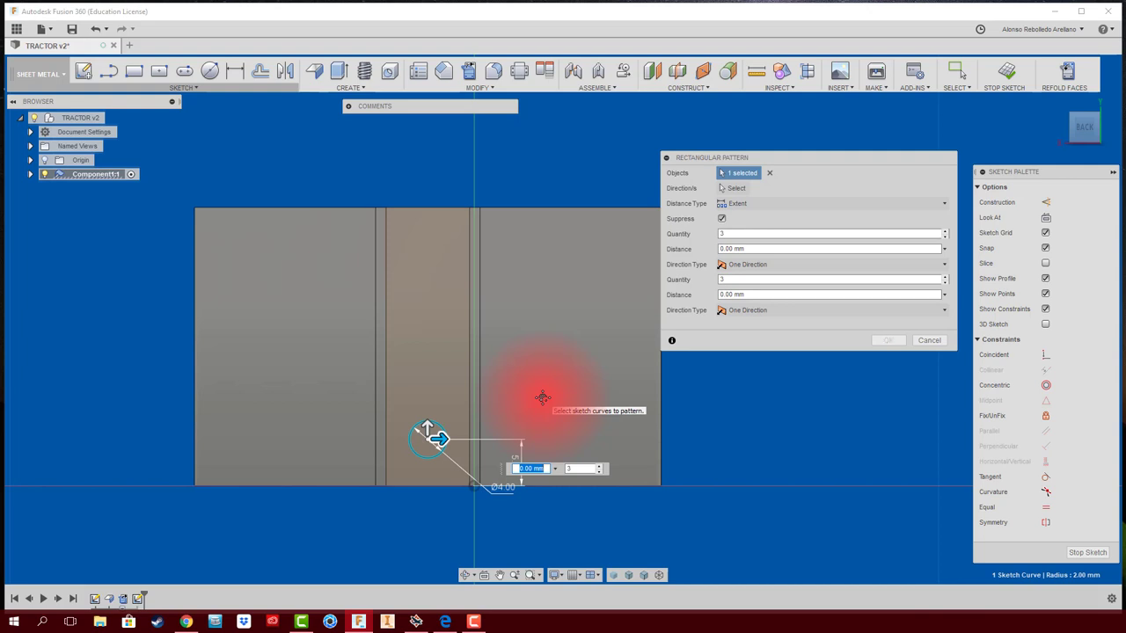
mouse_move(438, 440)
left_mouse_down()
mouse_move(615, 448)
mouse_move(557, 444)
mouse_move(604, 444)
left_mouse_up()
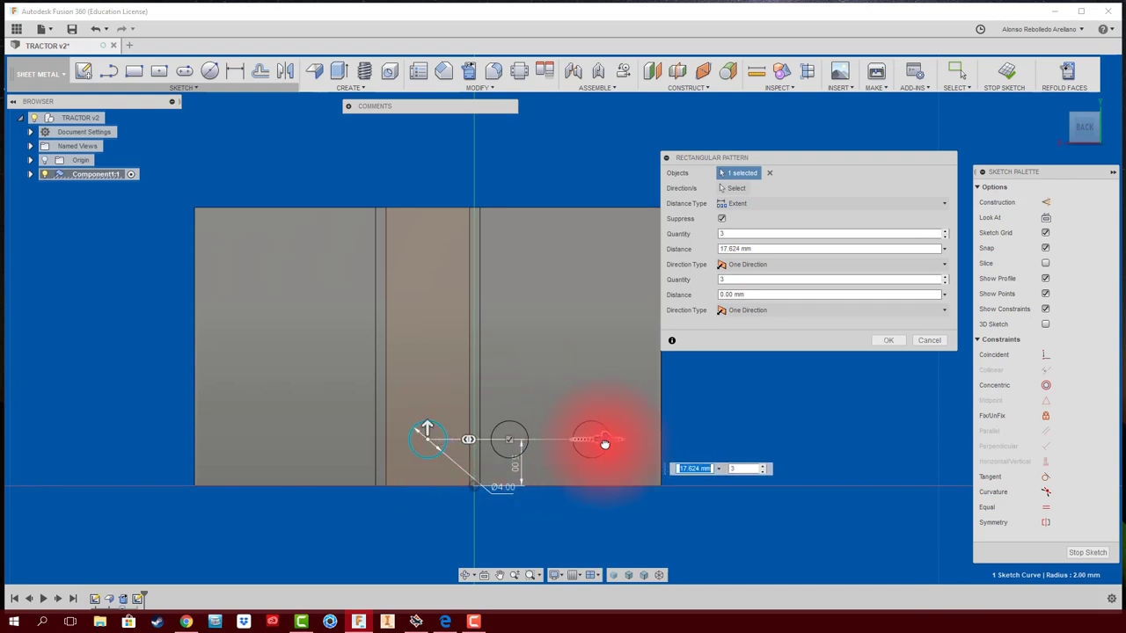
left_click(735, 233)
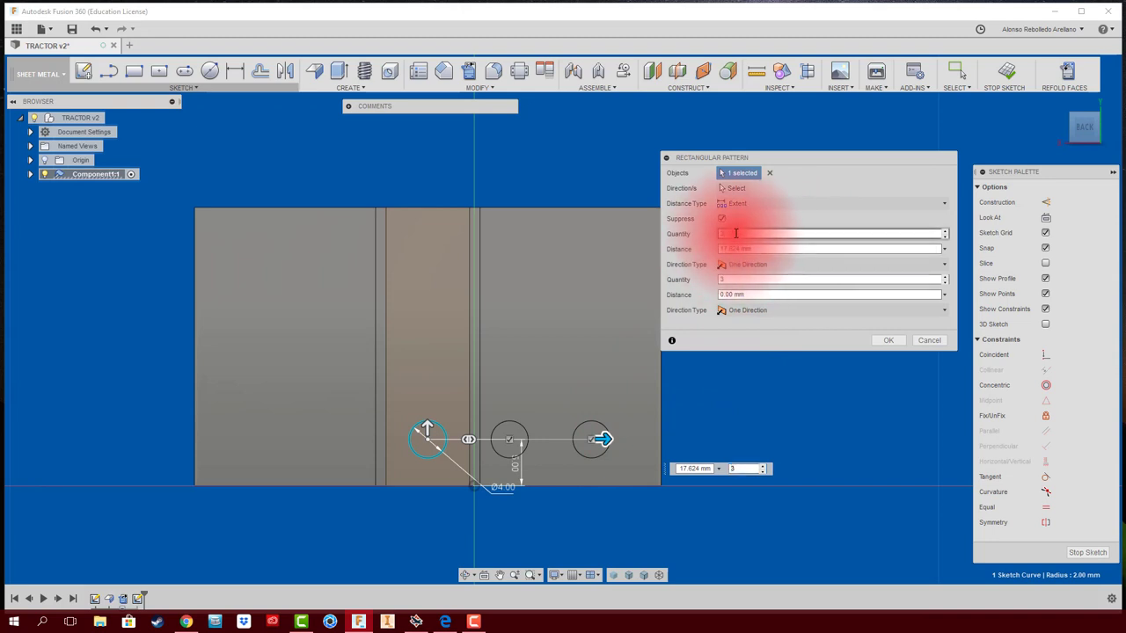
left_click_drag(735, 233, 718, 233)
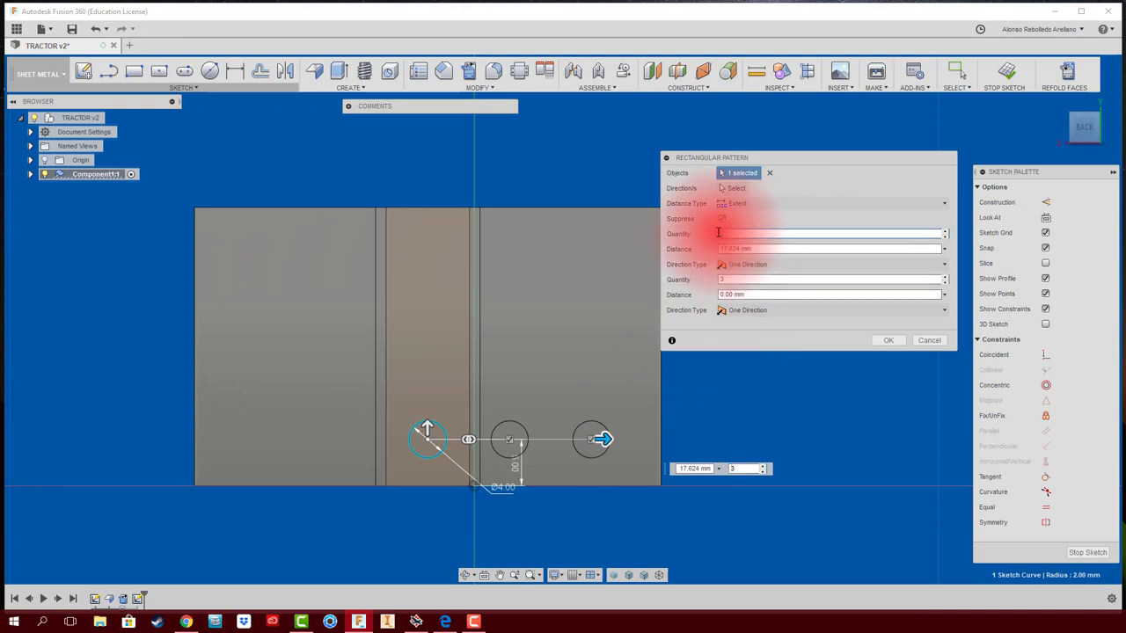
type("3")
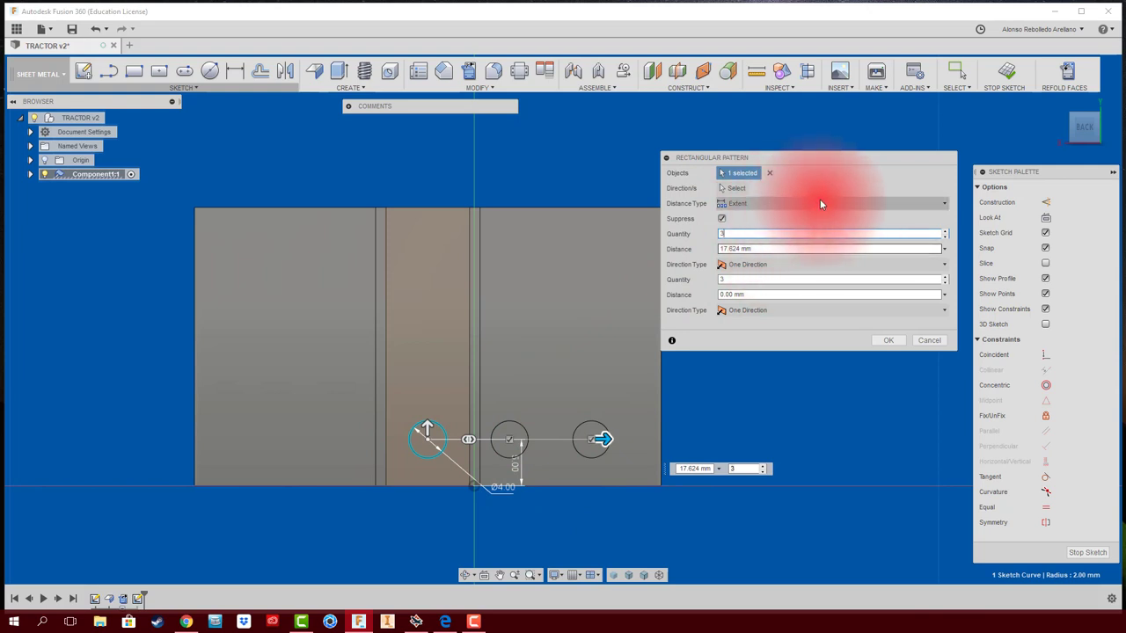
Step: Use Spacing distance type with 10 mm in both directions to form the 3 × 3 grid
left_click(842, 199)
left_click(819, 233)
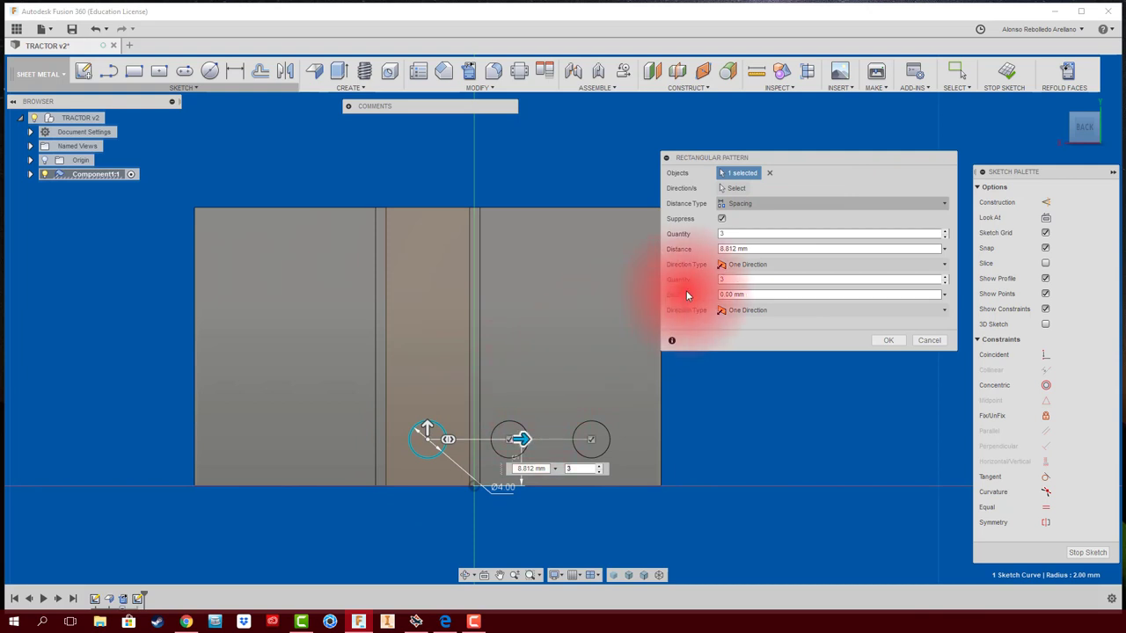
left_click(756, 249)
left_click_drag(756, 249, 706, 249)
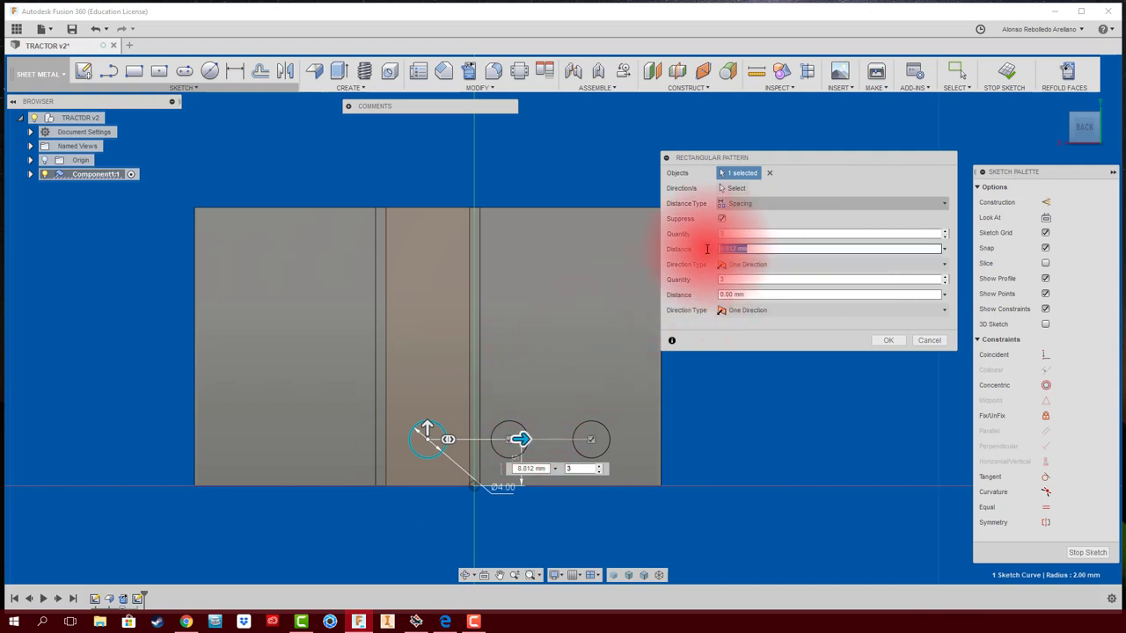
type("10")
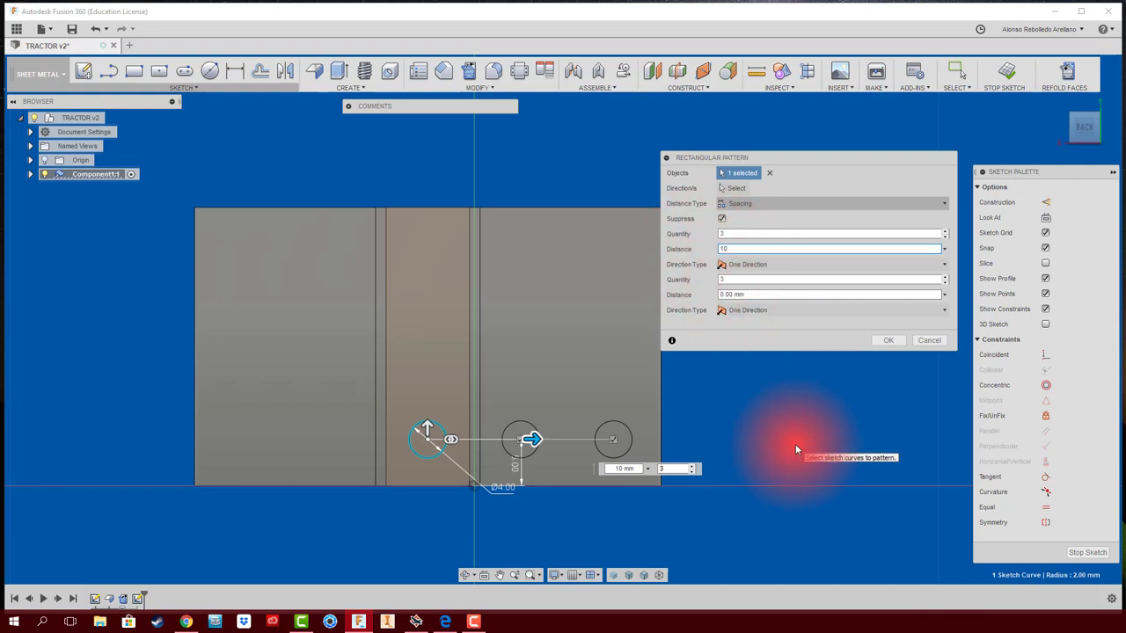
left_click_drag(429, 423, 427, 344)
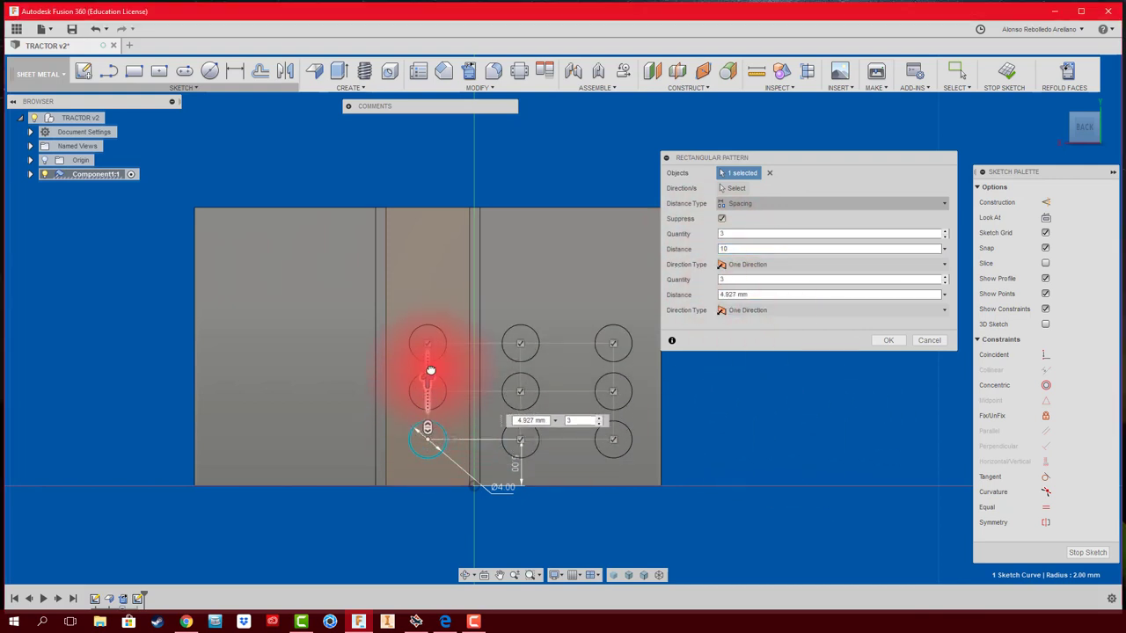
left_click(756, 296)
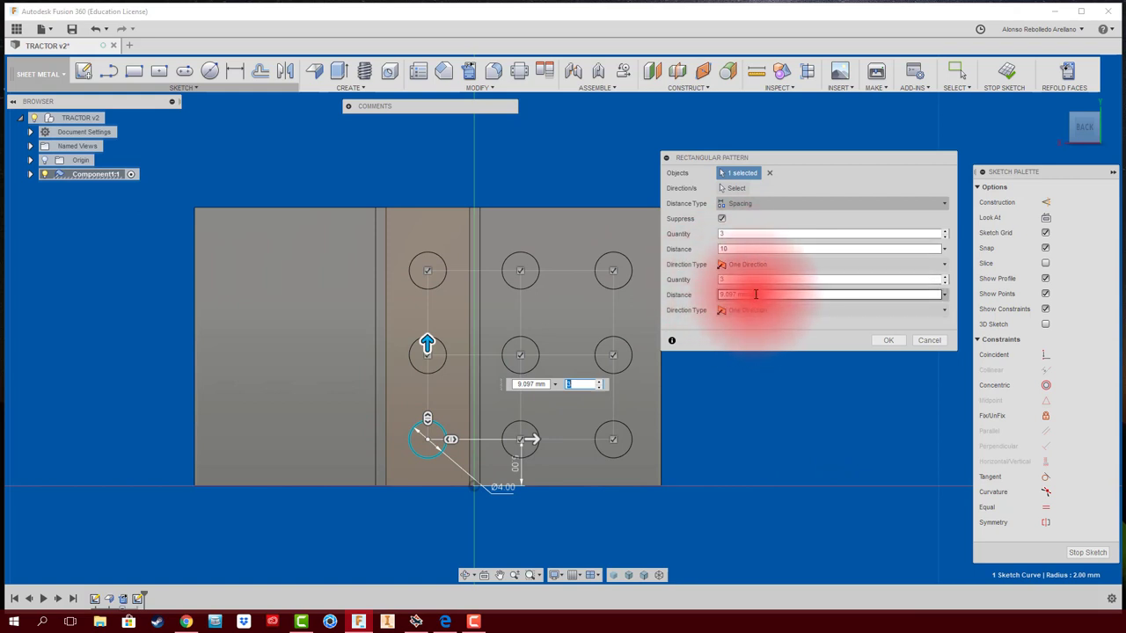
left_click_drag(756, 295, 704, 295)
type("10")
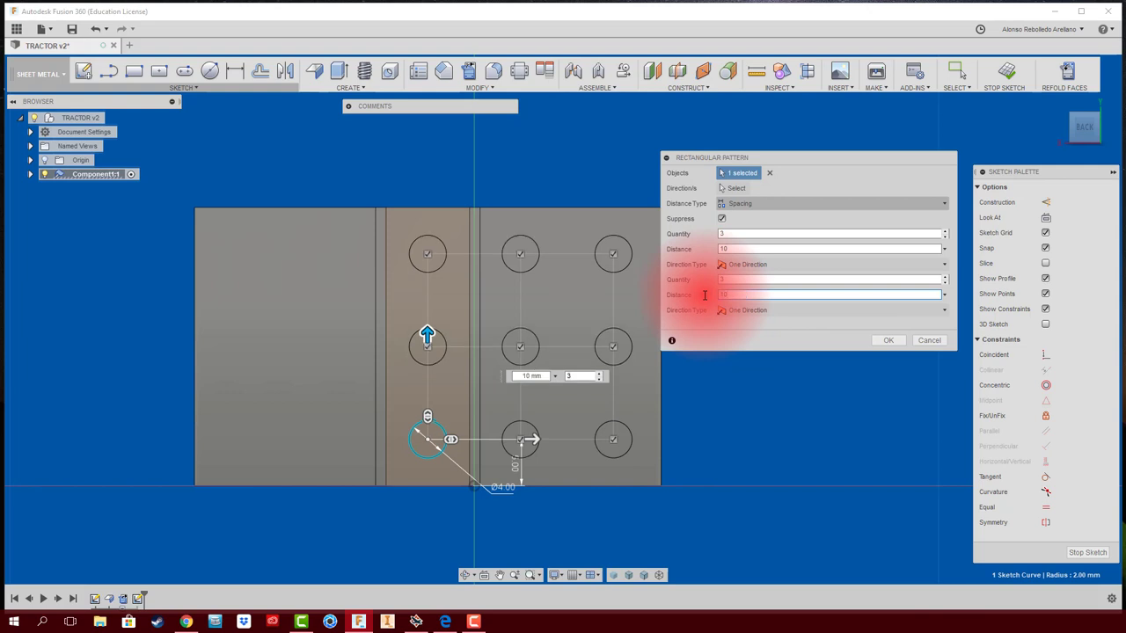
left_click(883, 342)
Step: Dimension the grid's vertical and horizontal circle spacings at 10 mm
scroll(658, 453, "up", 3)
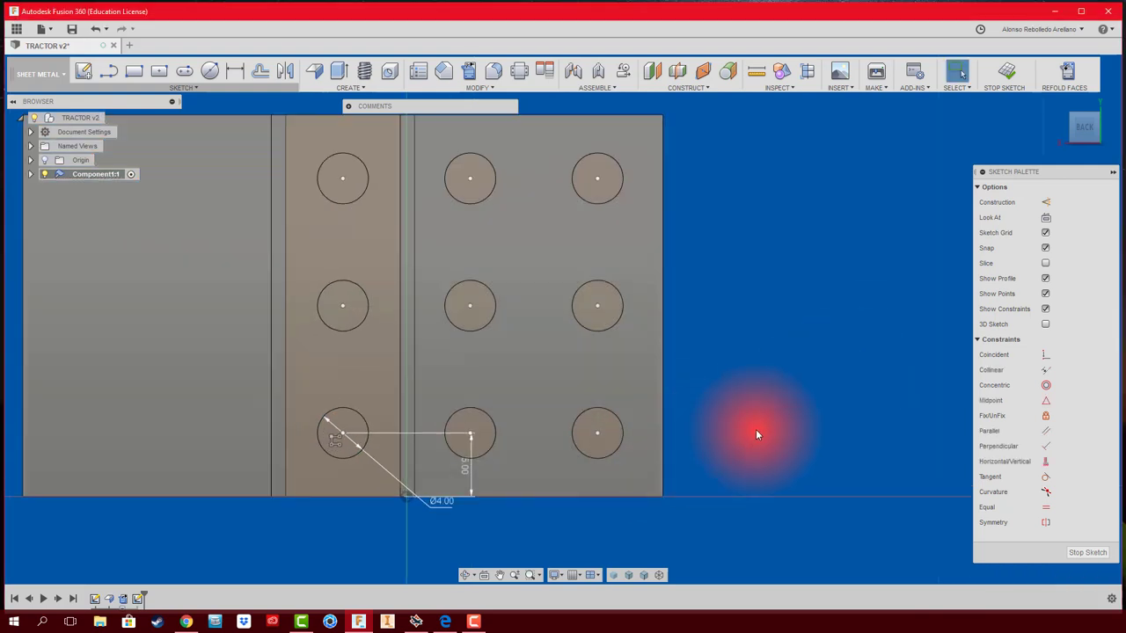
key("d")
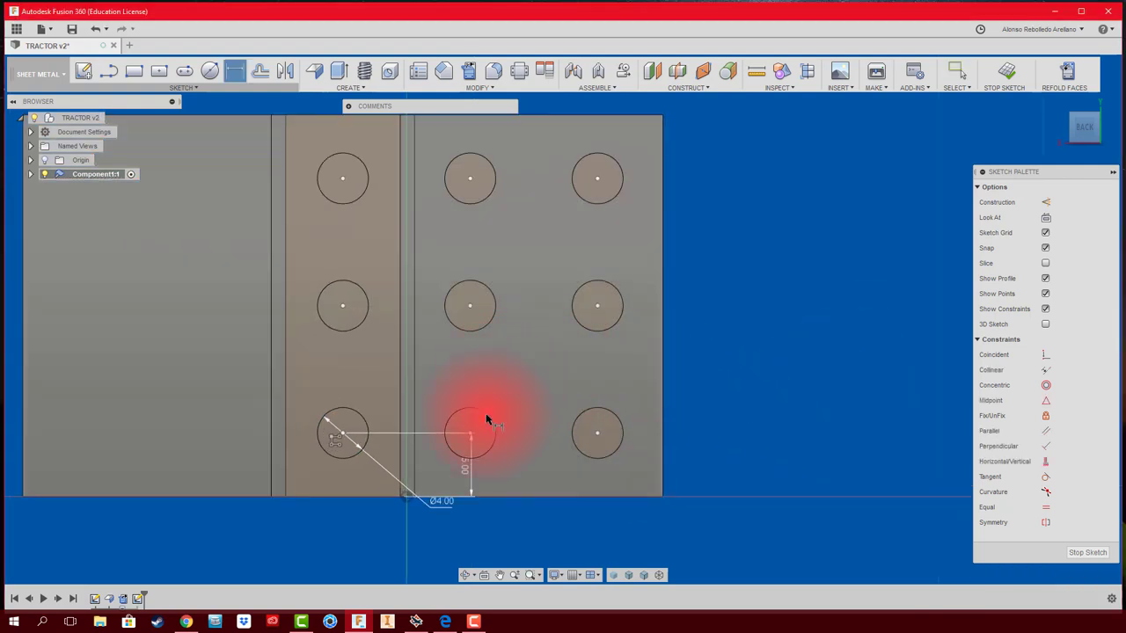
left_click(470, 434)
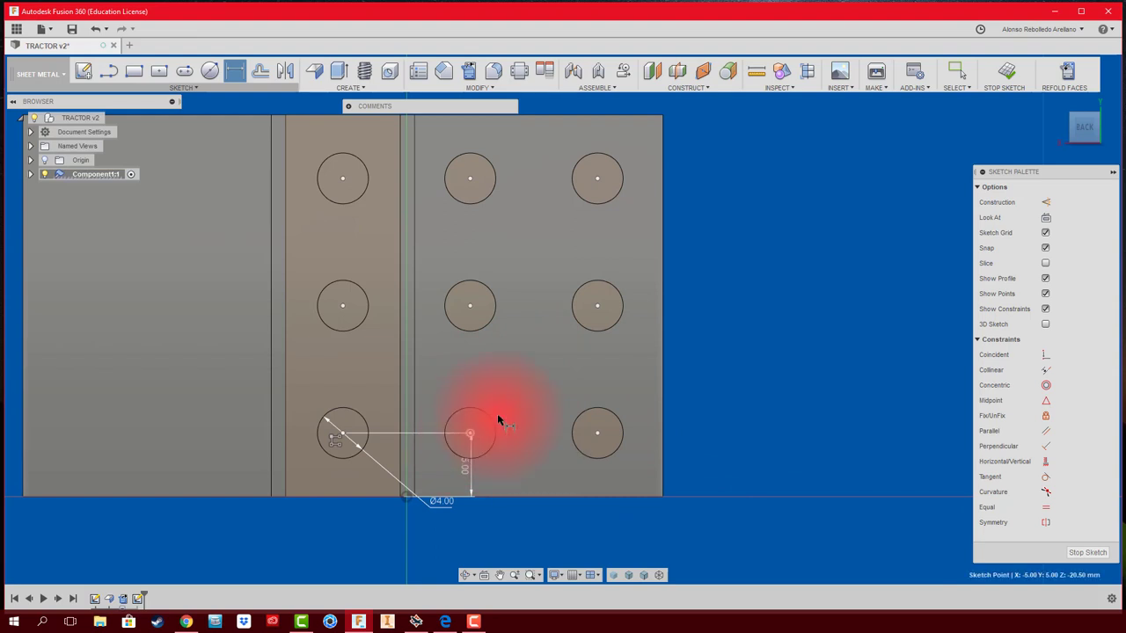
left_click(483, 324)
left_click(532, 366)
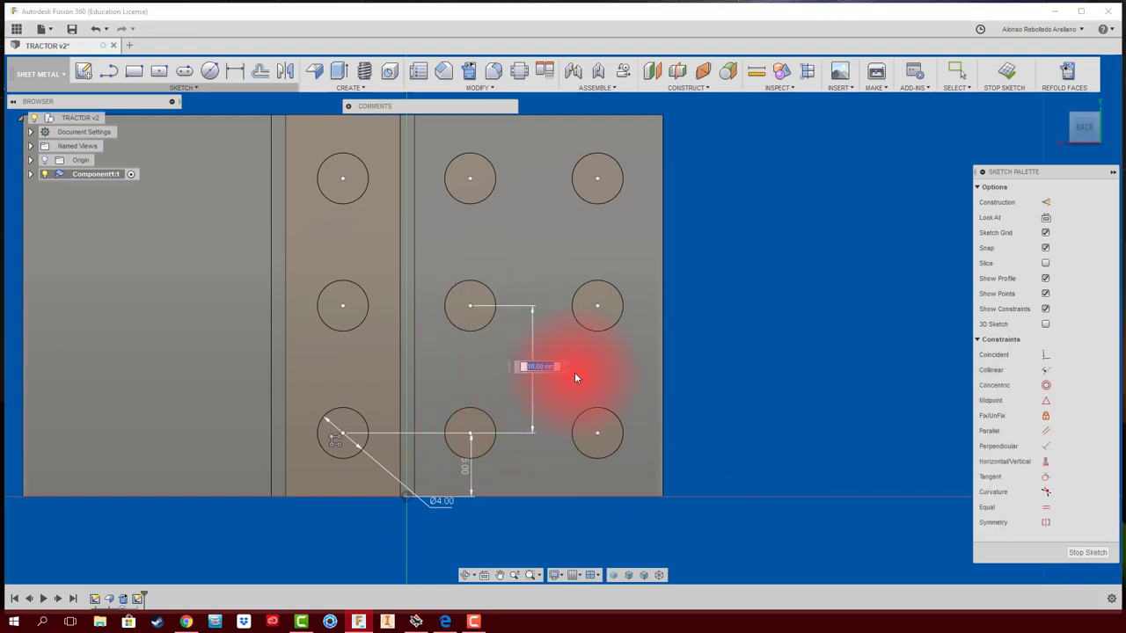
key("Return")
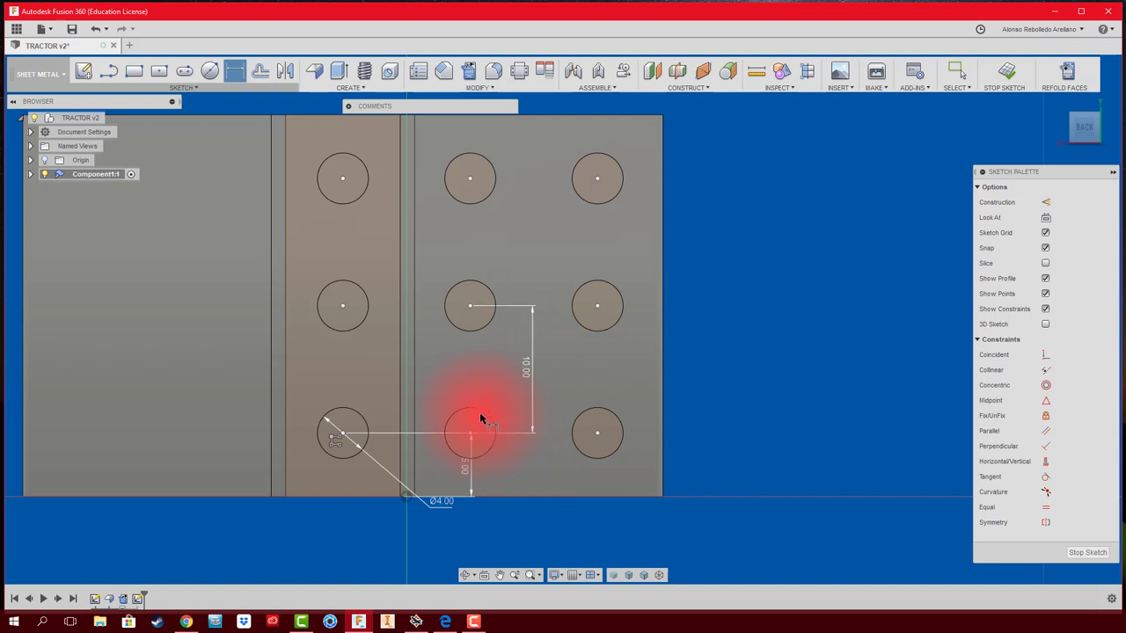
left_click(483, 410)
left_click(594, 412)
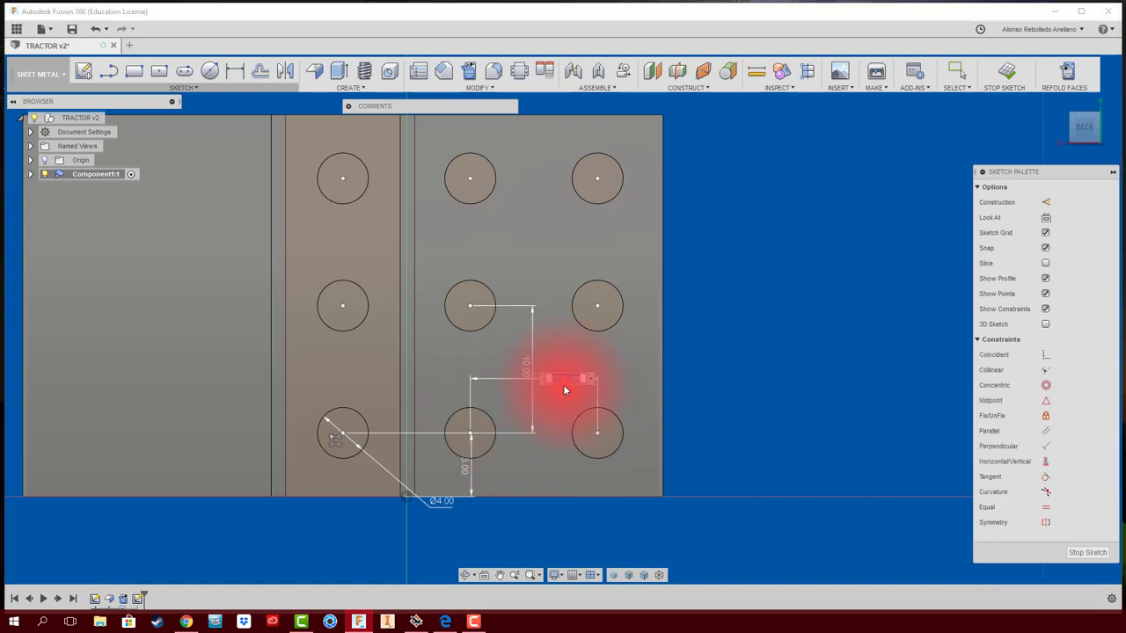
left_click(564, 381)
key("Return")
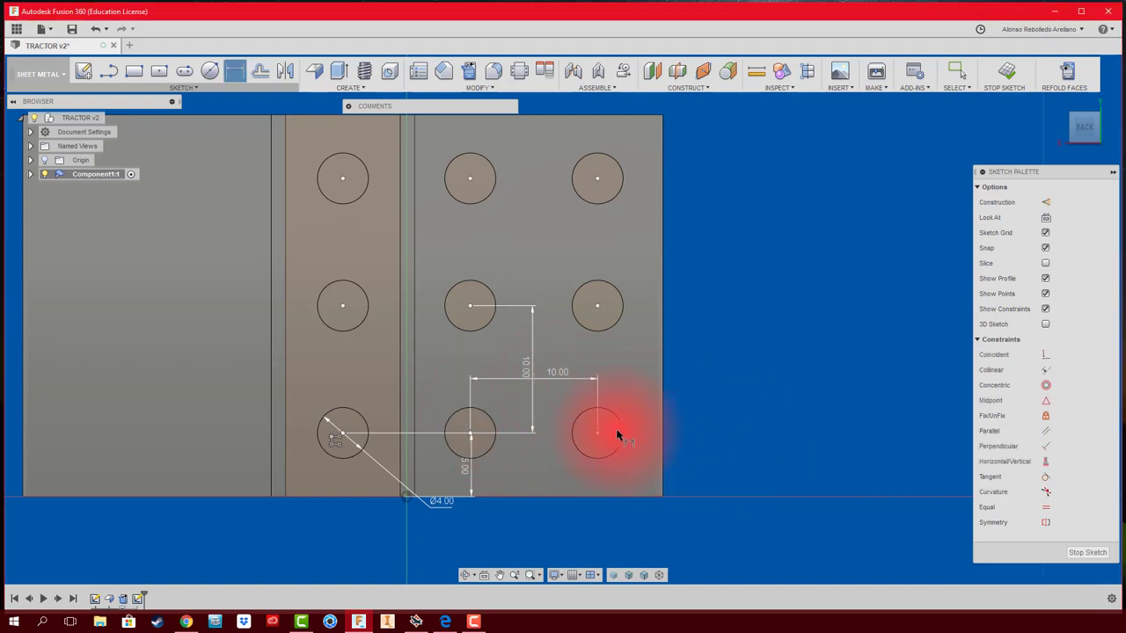
Step: Dimension the bottom-right hole 5.131 mm from the plate's right edge
left_click(616, 426)
left_click(660, 431)
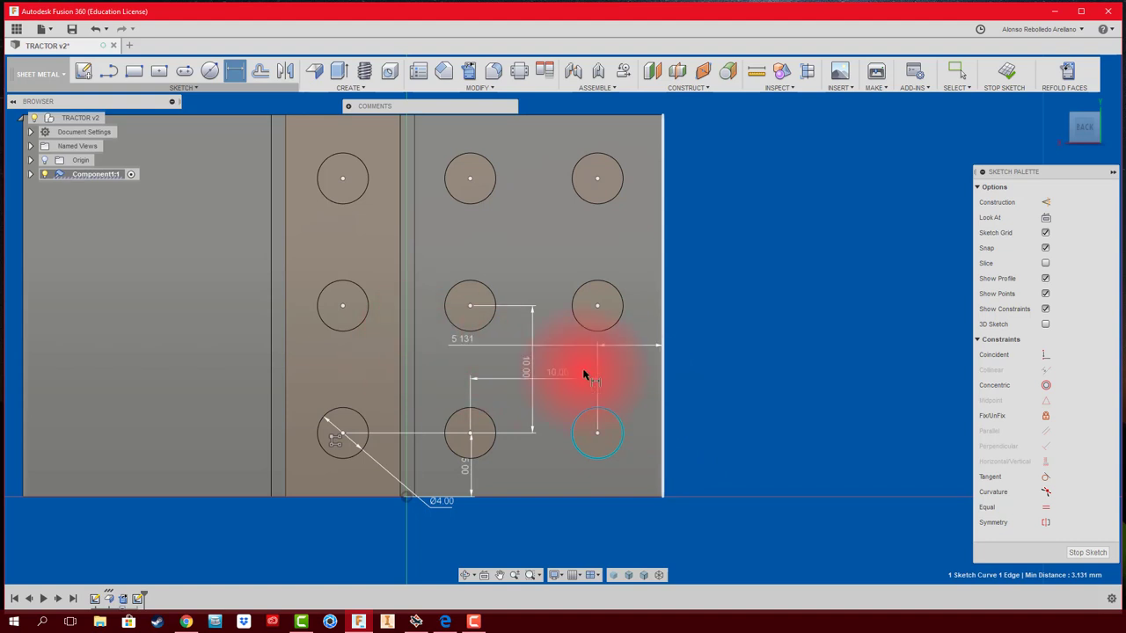
left_click(635, 394)
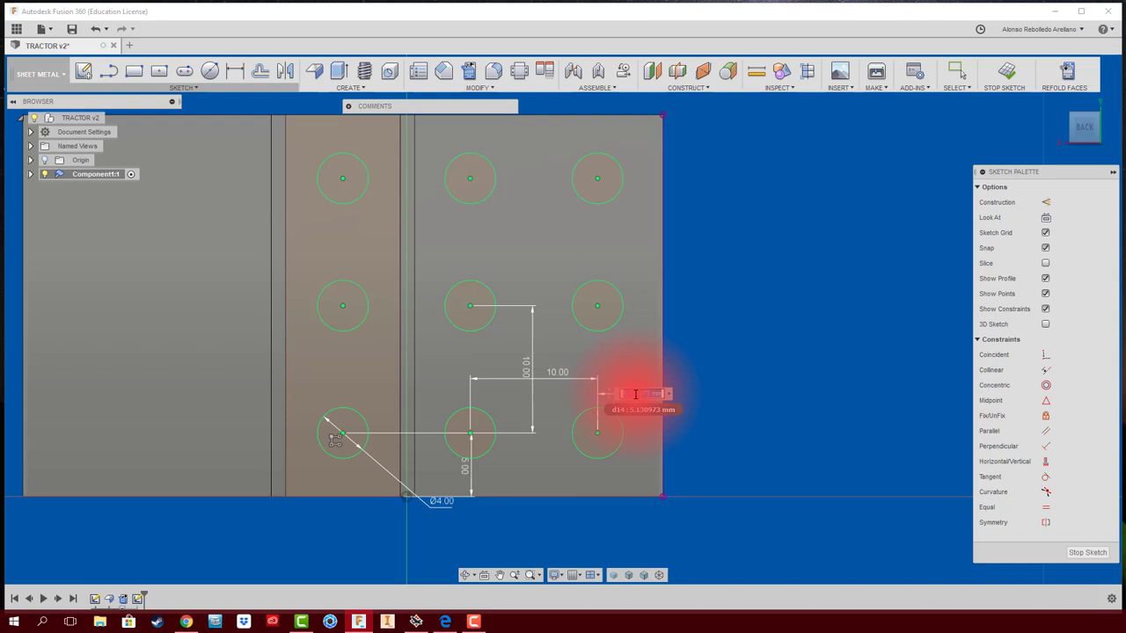
key("Return")
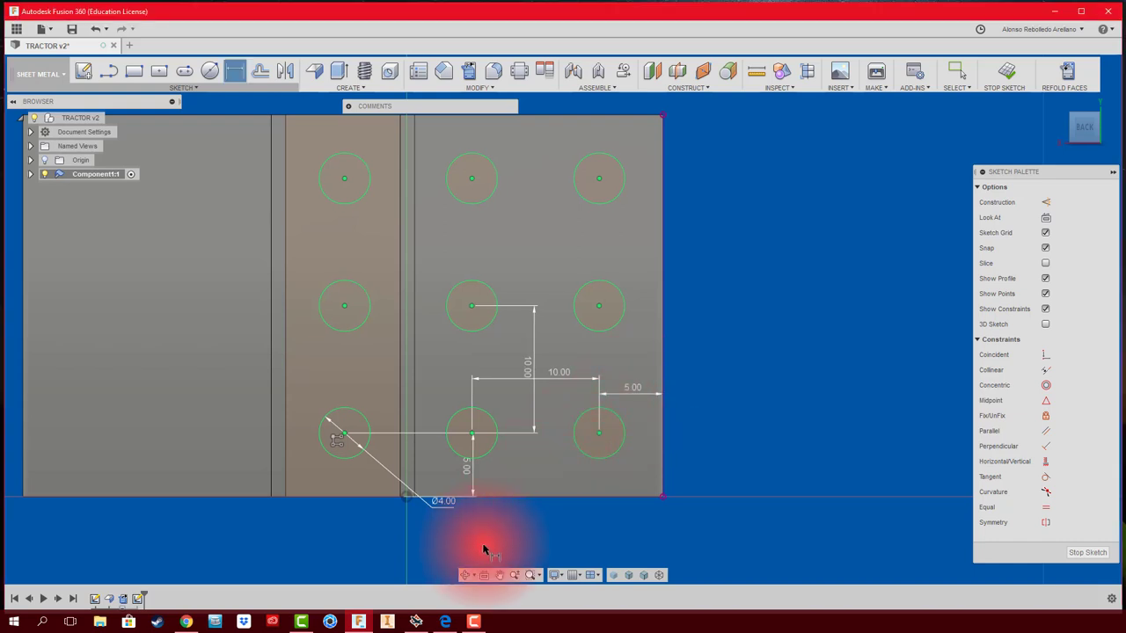
Step: Add a driven dimension on the lower-left hole, then delete it
left_click(347, 409)
left_click(400, 437)
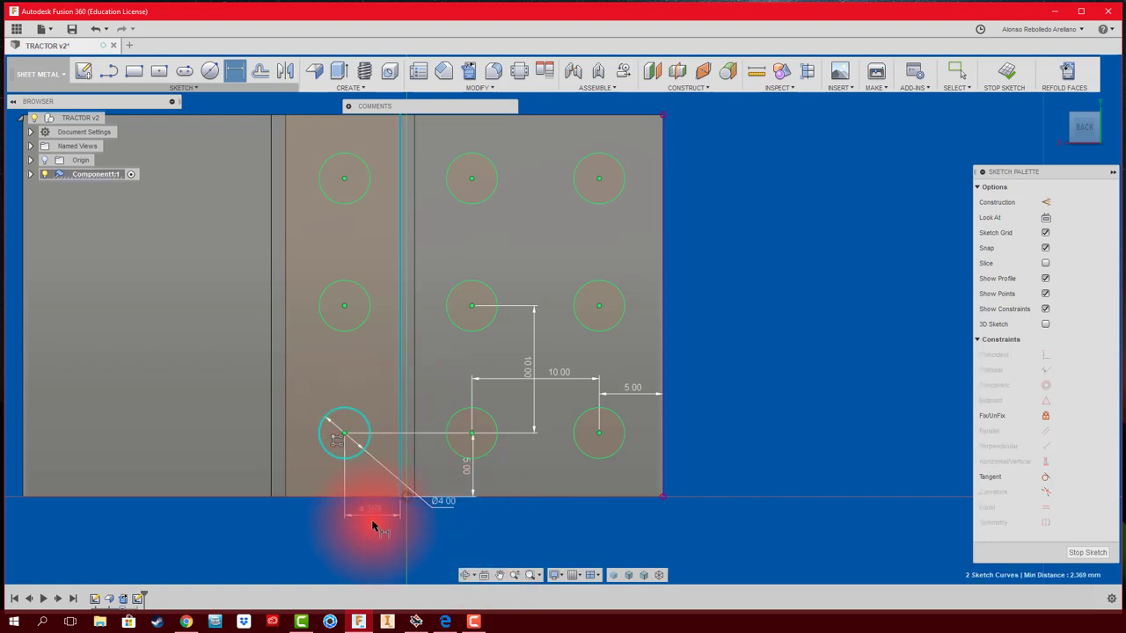
left_click(375, 534)
left_click(601, 367)
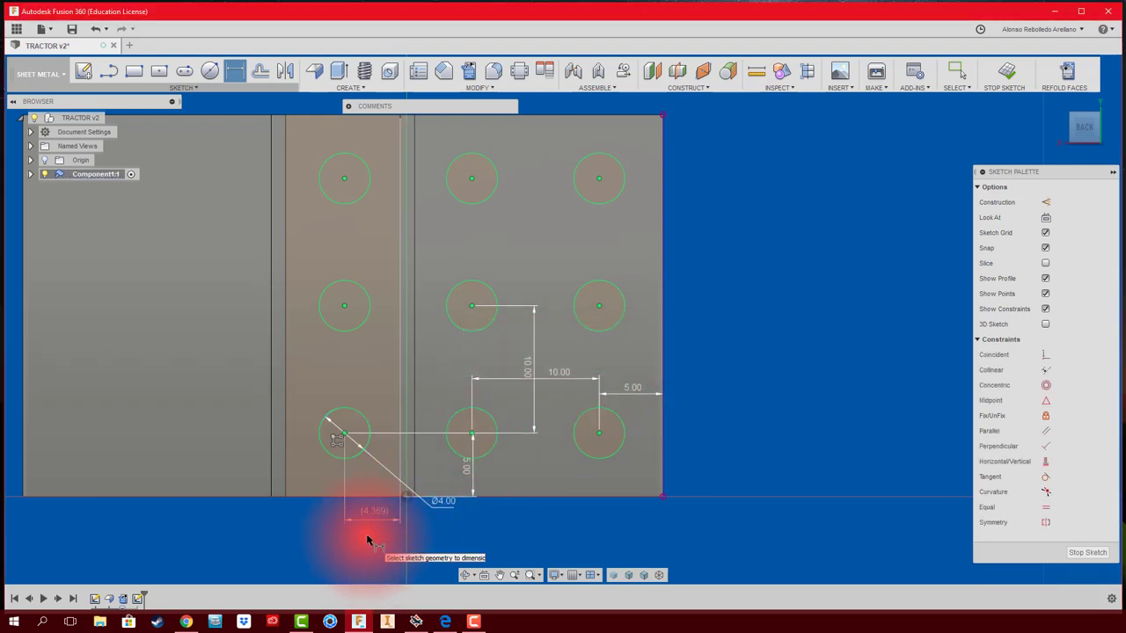
left_click(321, 442)
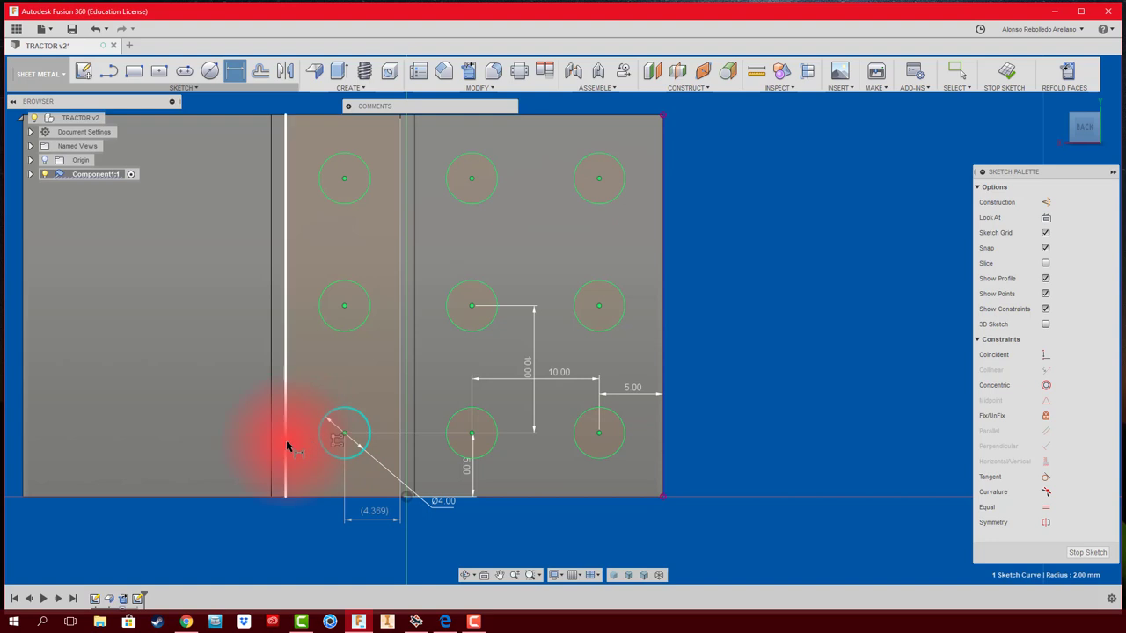
left_click(286, 445)
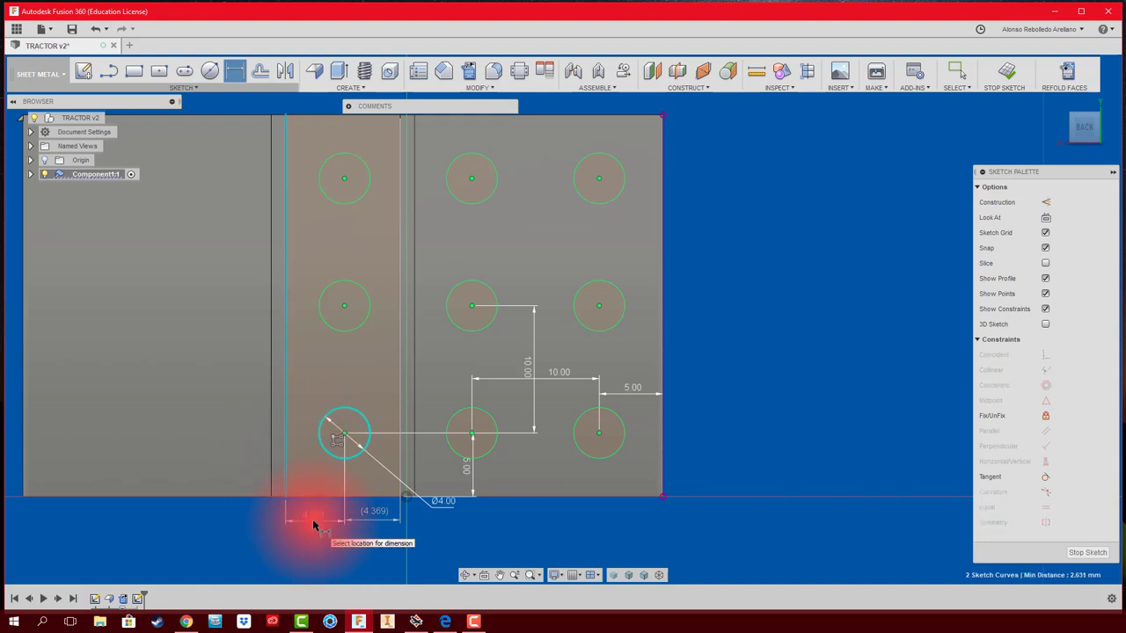
key("Escape")
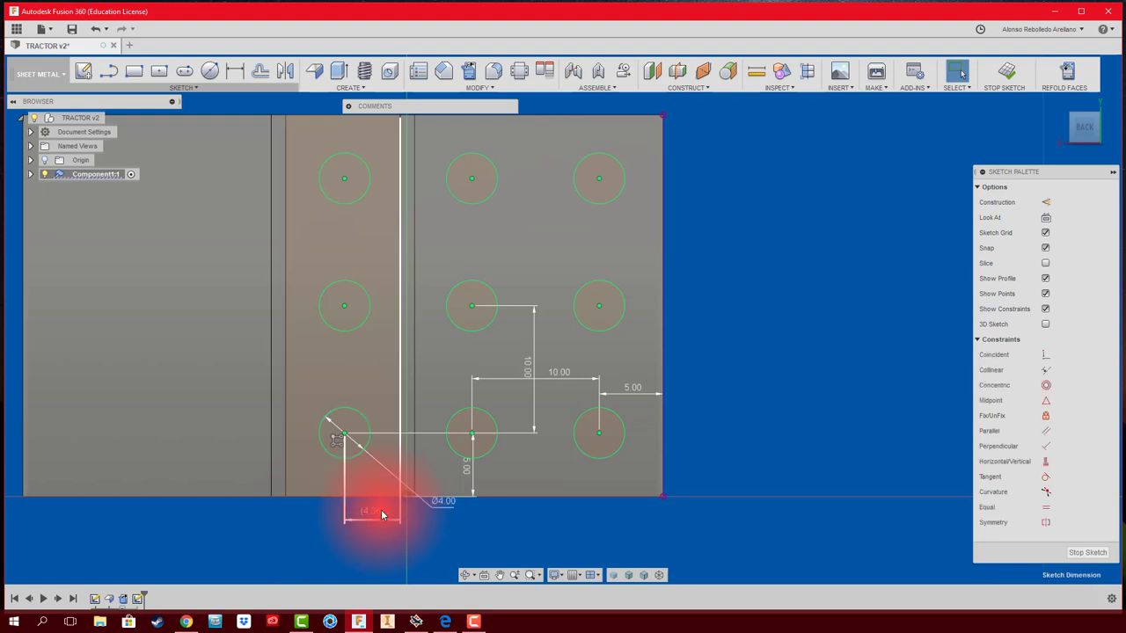
key("Delete")
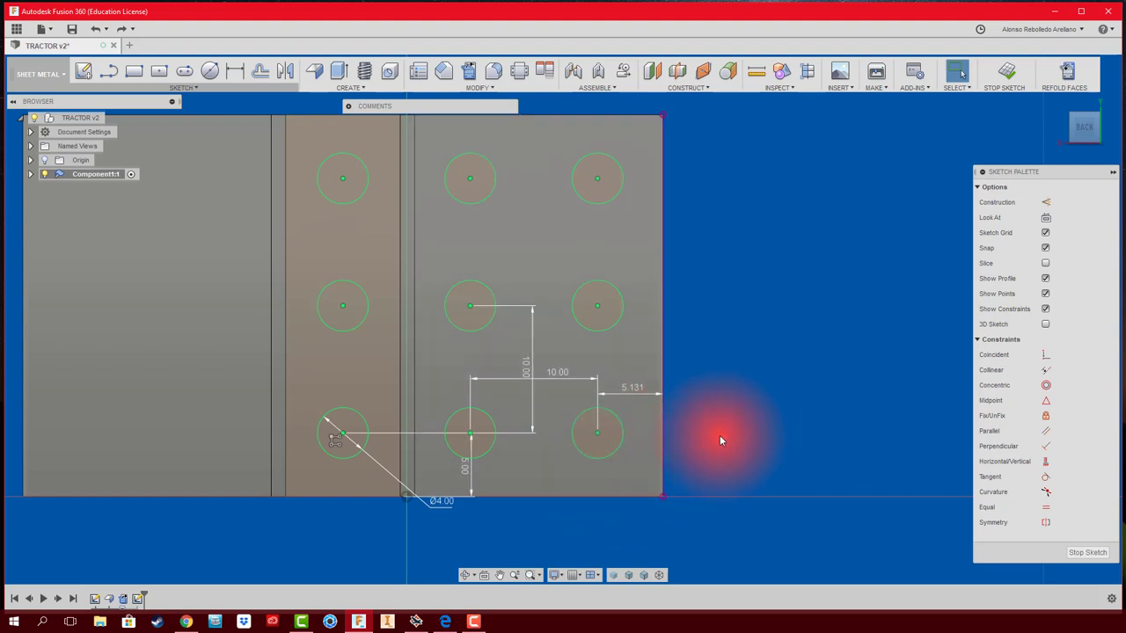
Step: Add a driven 5.00 dimension from the lower-right hole to the plate's bottom edge
key("d")
left_click(597, 456)
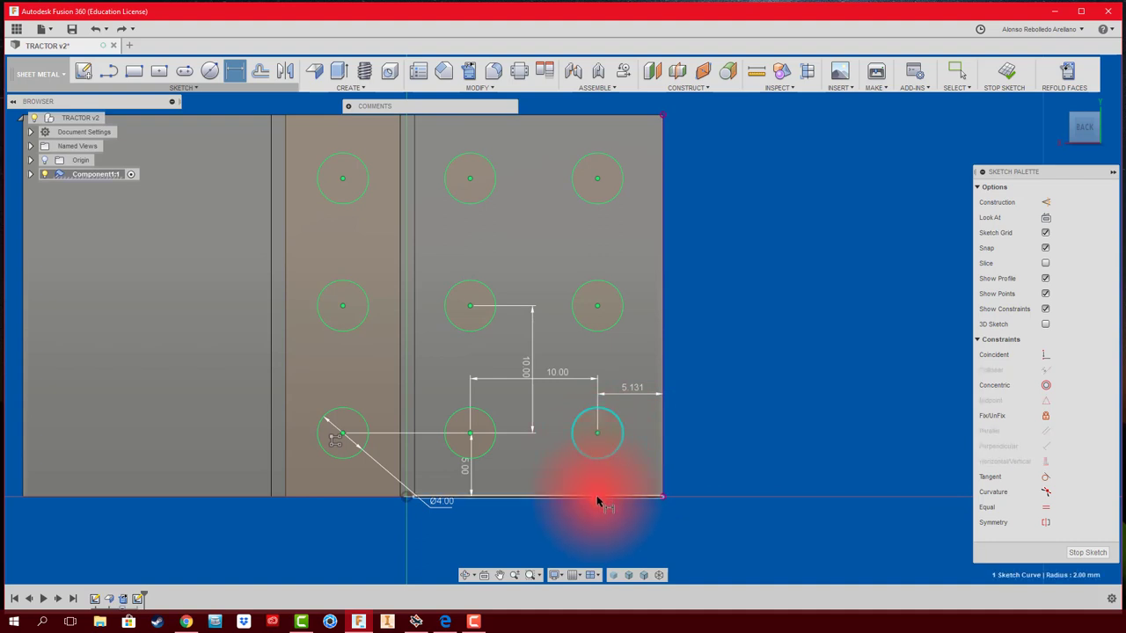
left_click(597, 499)
left_click(711, 469)
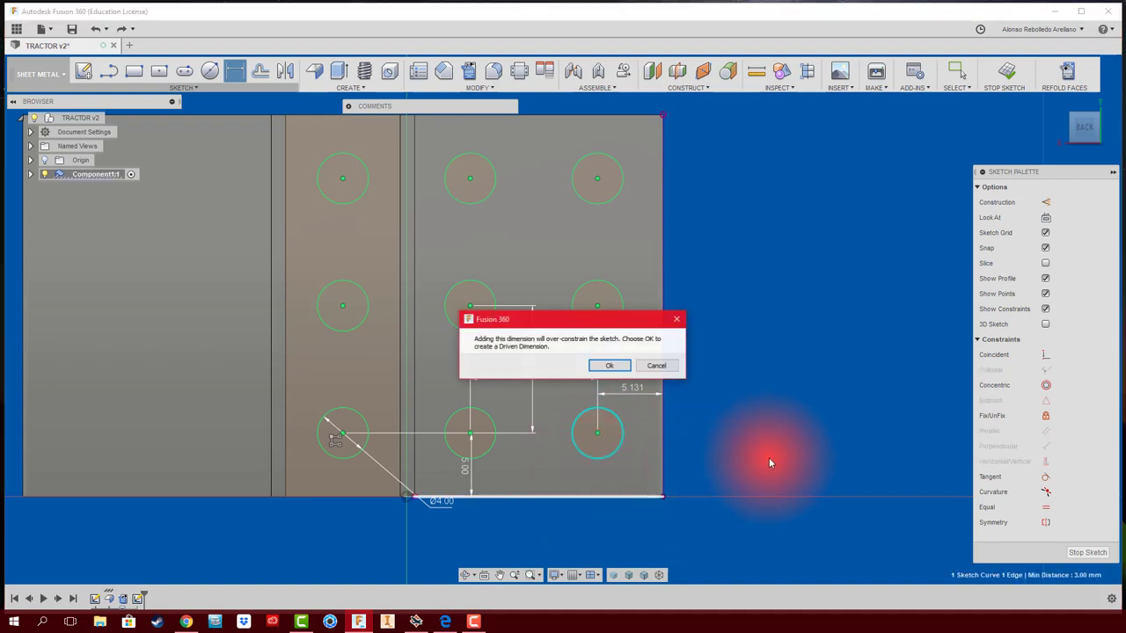
left_click(609, 365)
Step: Add a driven 5.00 dimension from the upper-right hole to the plate's top edge
middle_click_drag(590, 157, 596, 182)
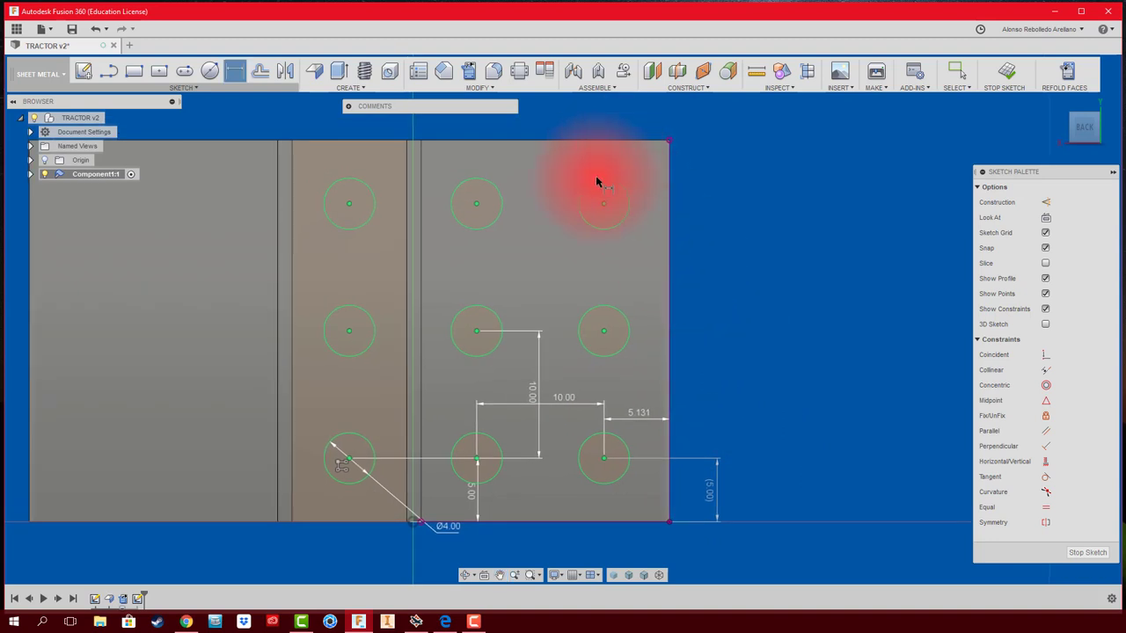
left_click(608, 142)
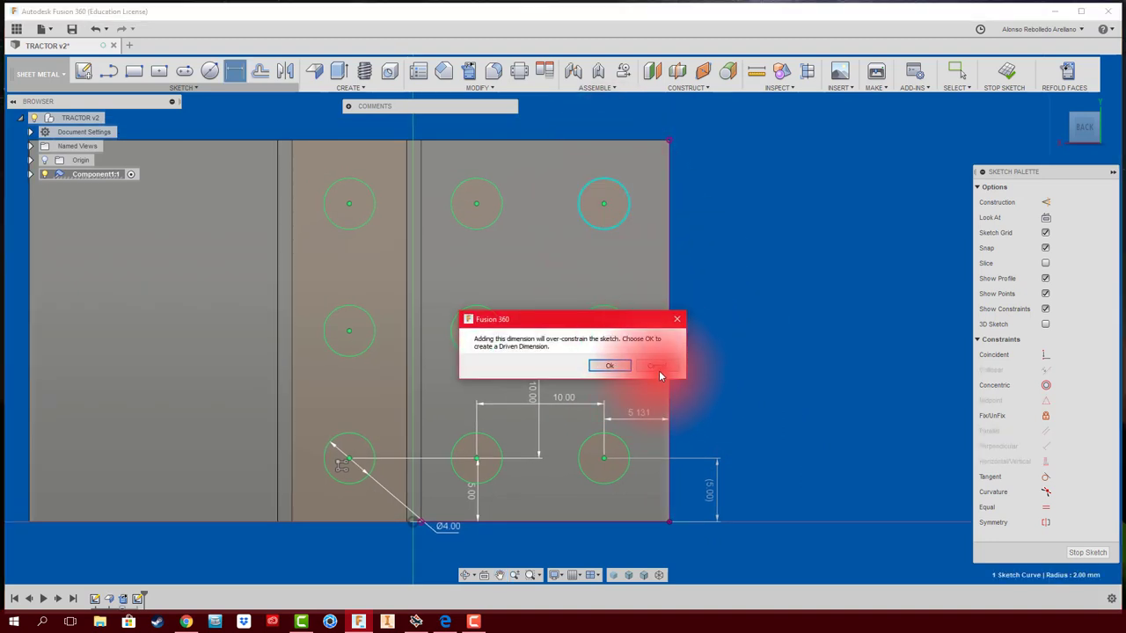
left_click(655, 366)
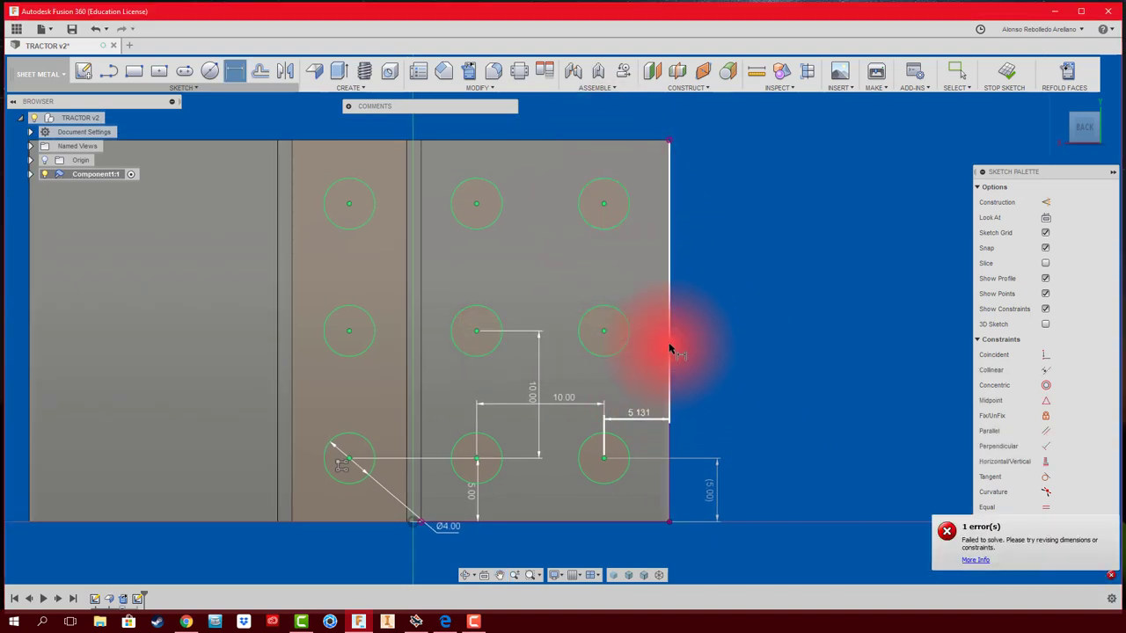
left_click(606, 184)
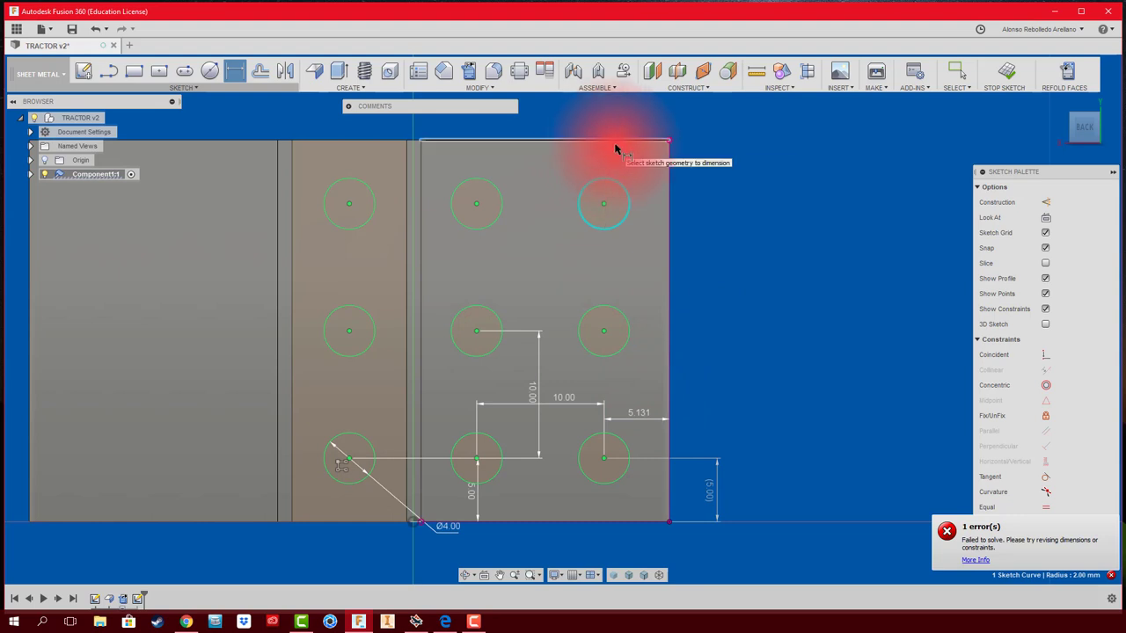
left_click(615, 143)
left_click(724, 170)
left_click(651, 364)
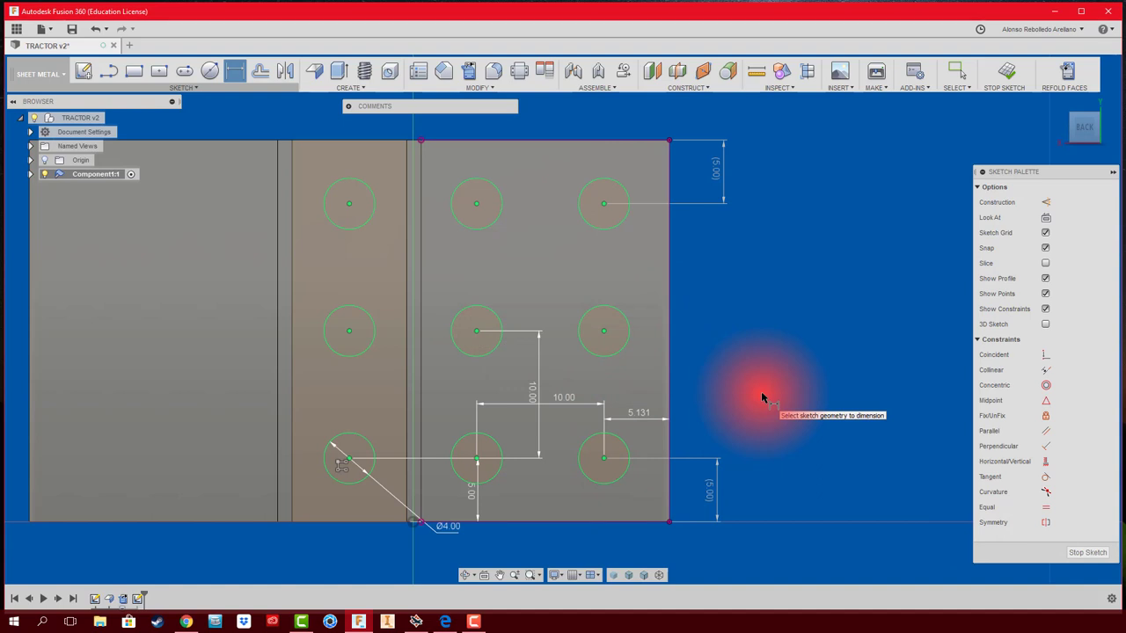
middle_click_drag(760, 398, 903, 391)
key("Escape")
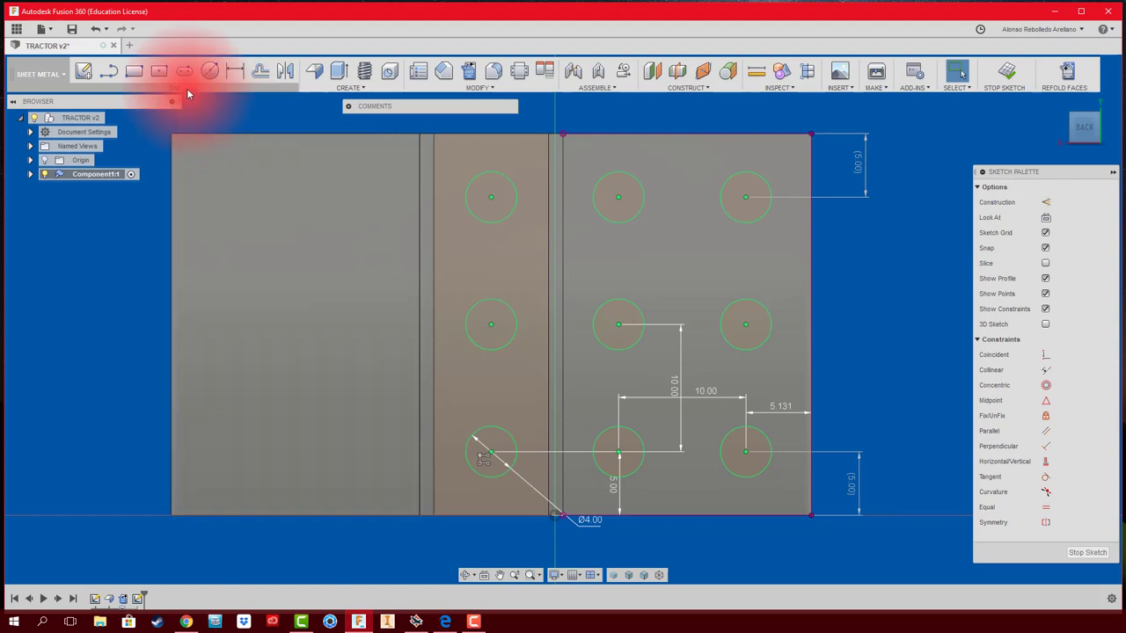
Step: Pattern the three left holes leftward into two more columns at 10 mm spacing
left_click(186, 88)
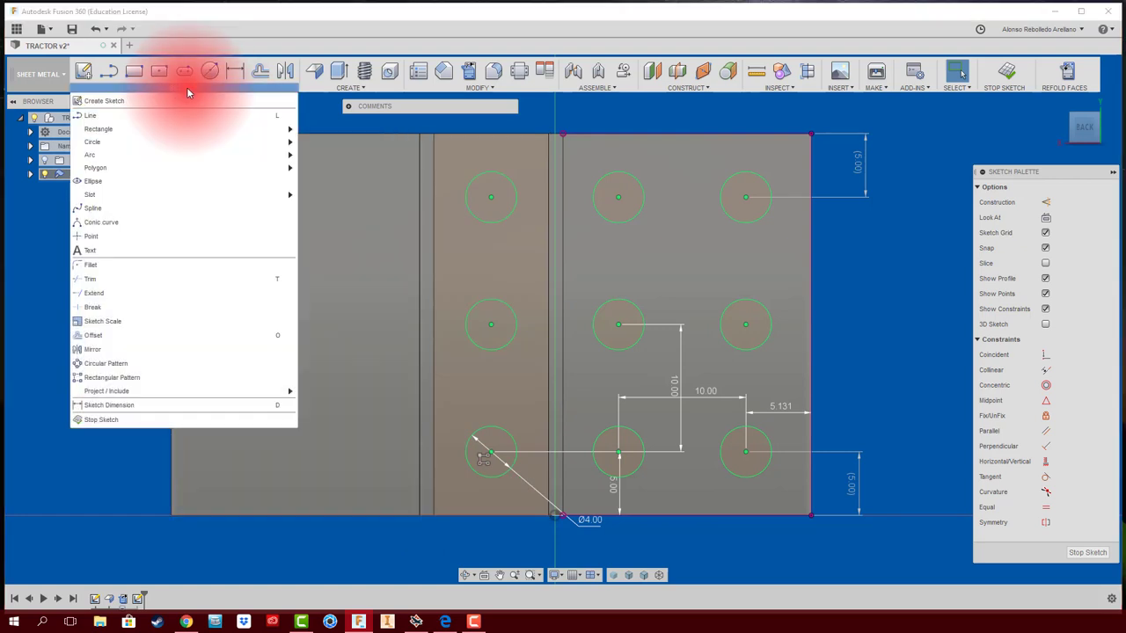
left_click(176, 378)
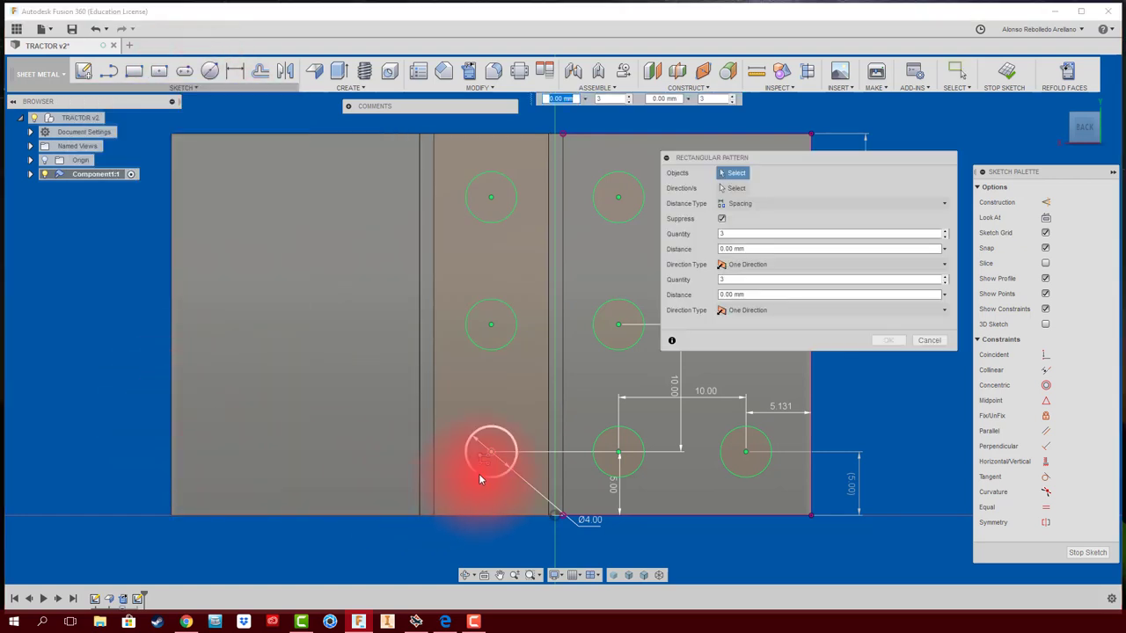
left_click(480, 477)
left_click(471, 339)
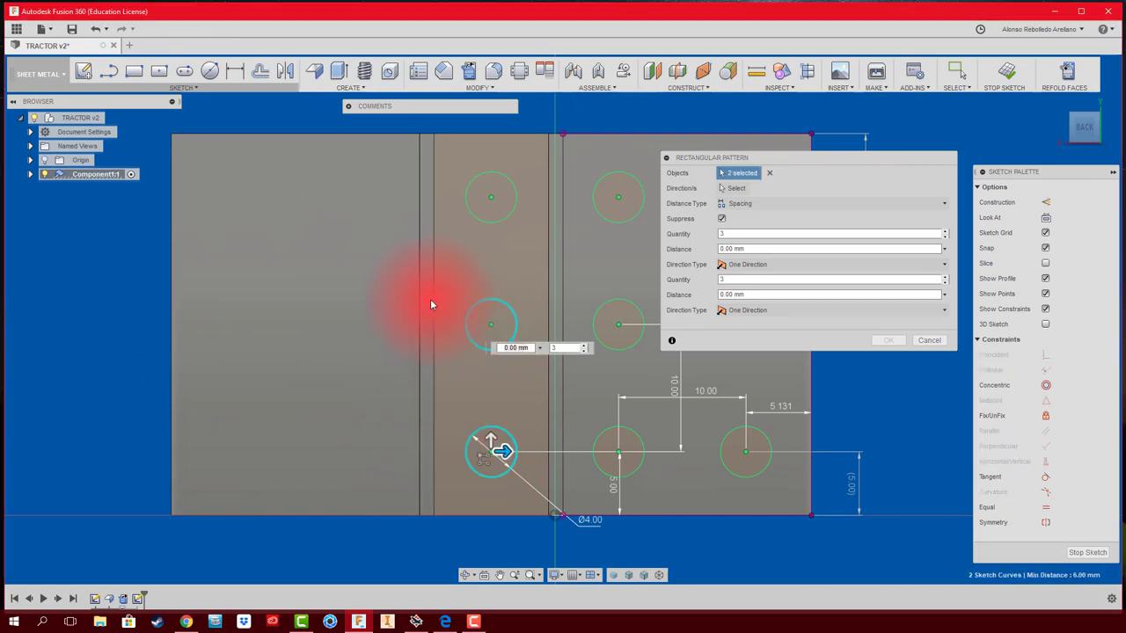
left_click(480, 221)
left_click_drag(501, 451, 385, 448)
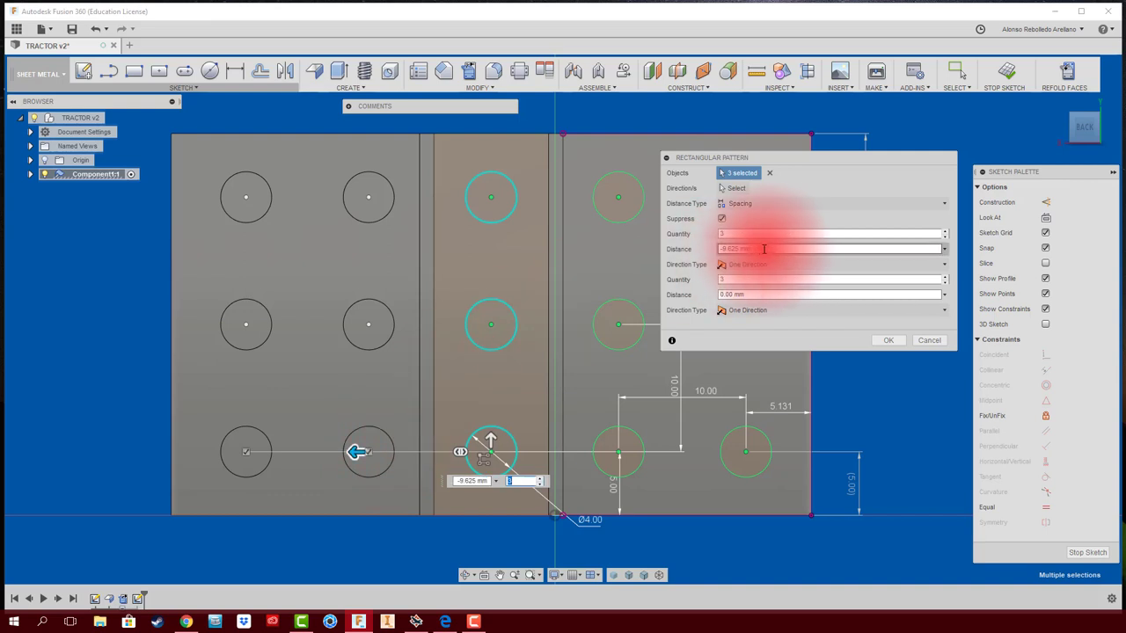
left_click_drag(766, 249, 717, 251)
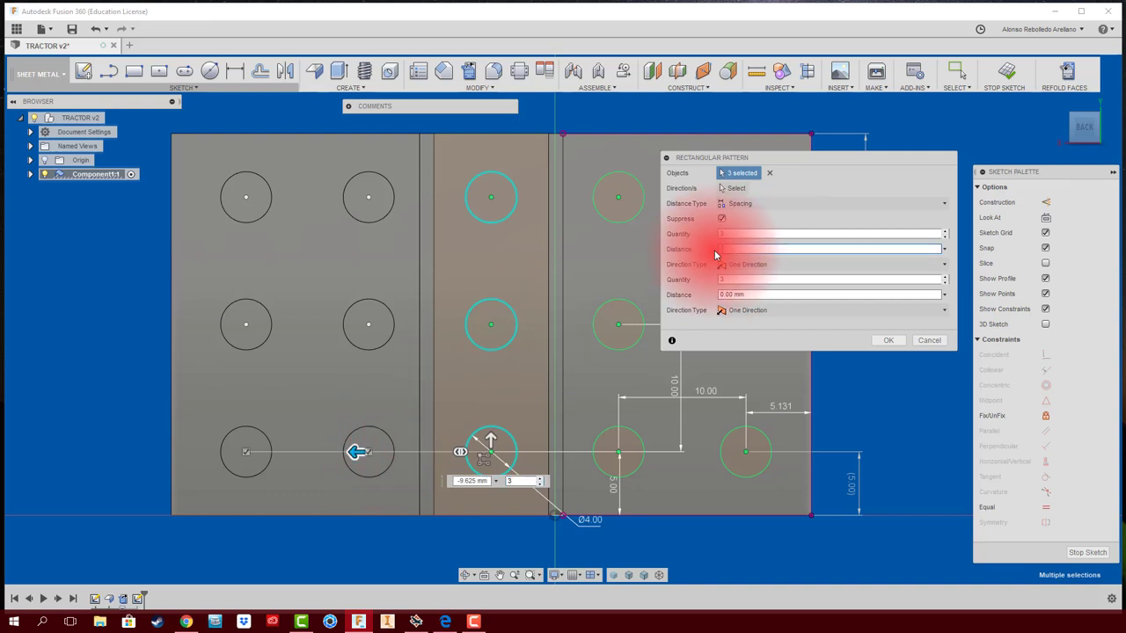
type("-10")
key("Return")
left_click(887, 340)
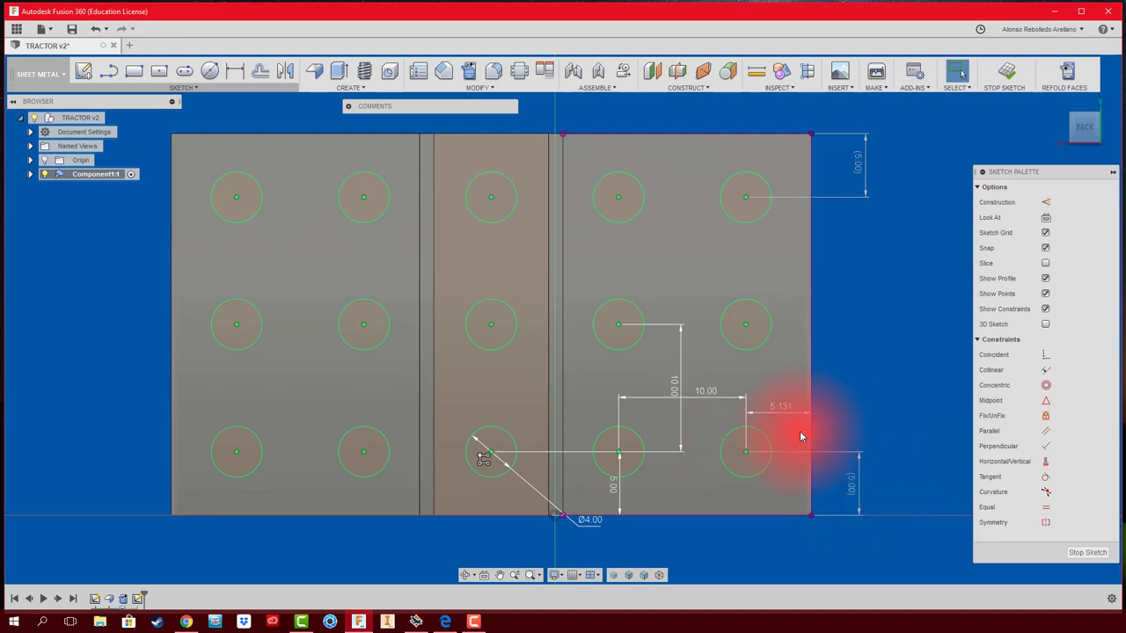
left_click(774, 400)
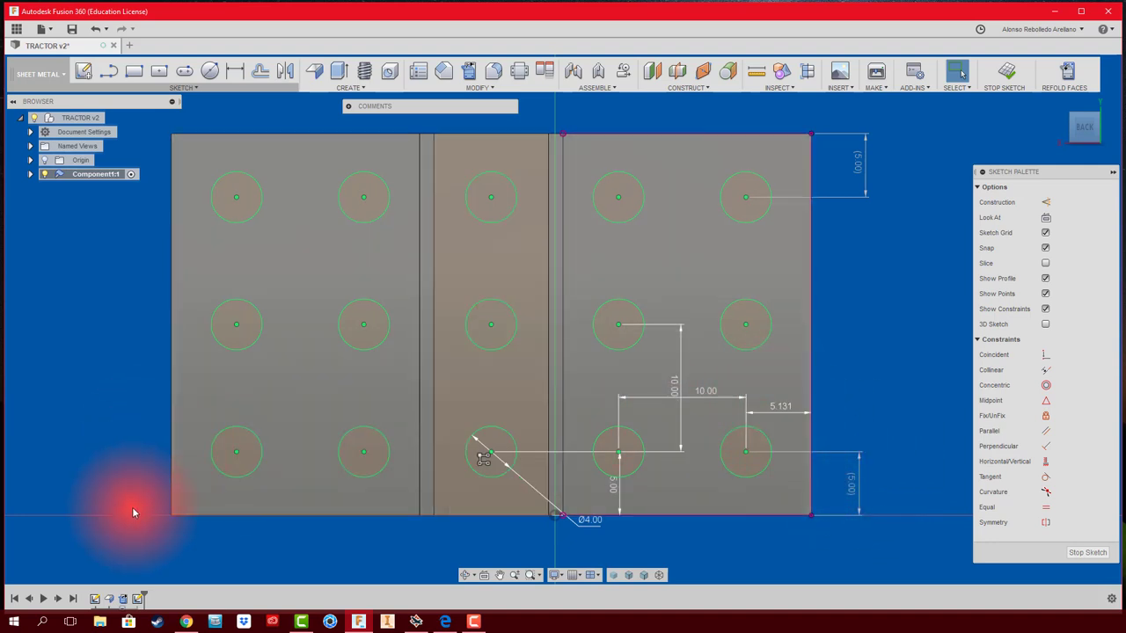
Step: Add a driven 5.131 dimension from the bottom-left hole to the plate's left edge
key("d")
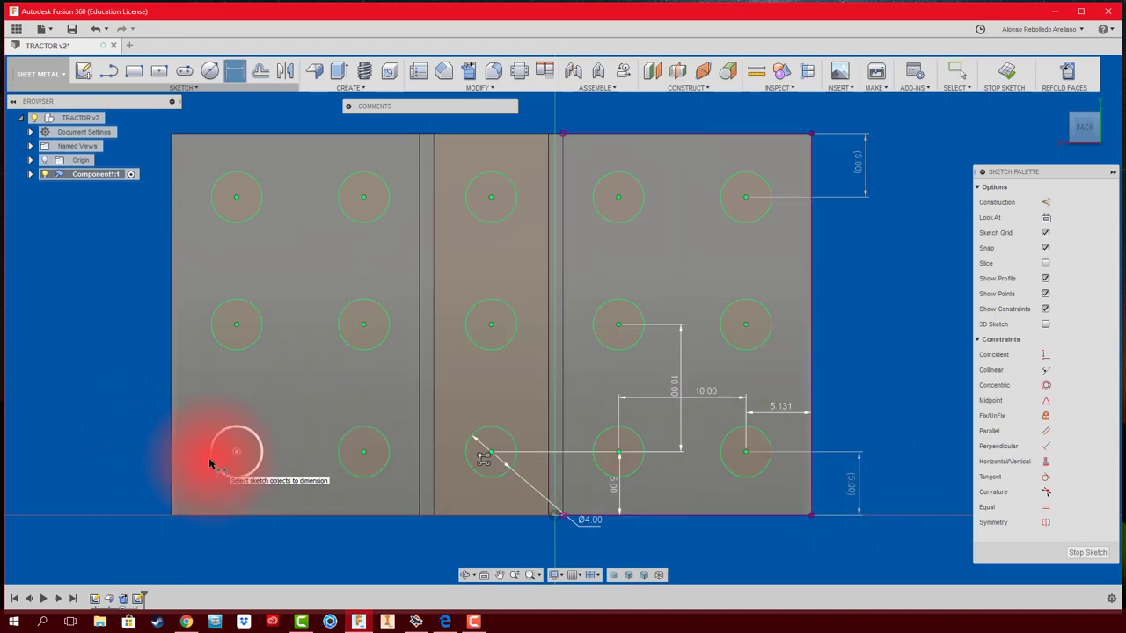
left_click(211, 463)
left_click(172, 453)
left_click(124, 448)
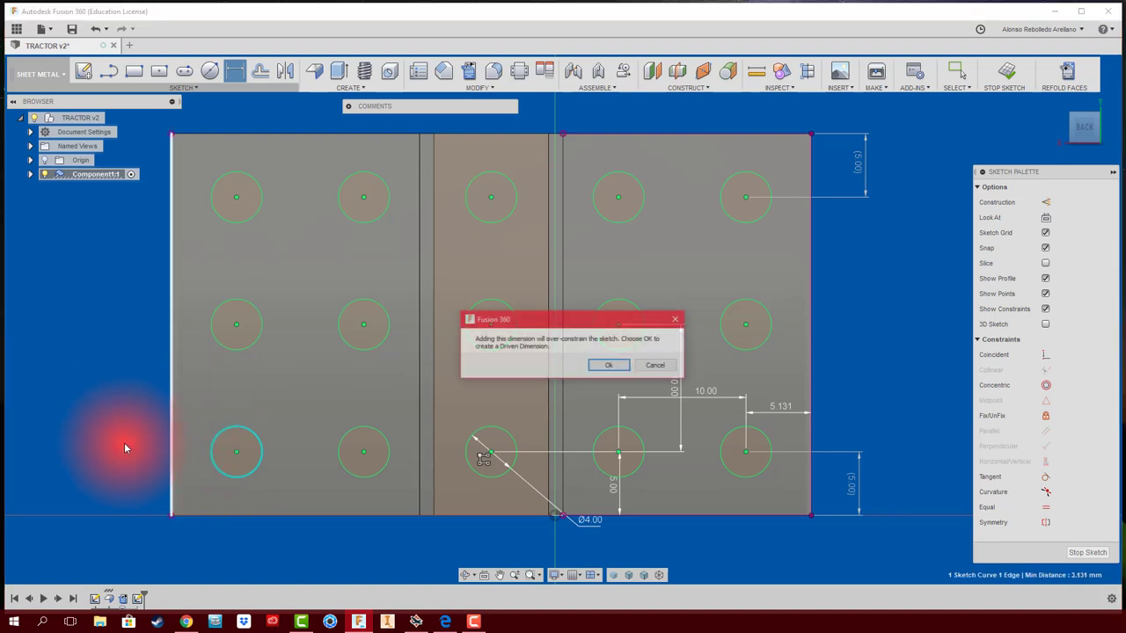
left_click(607, 365)
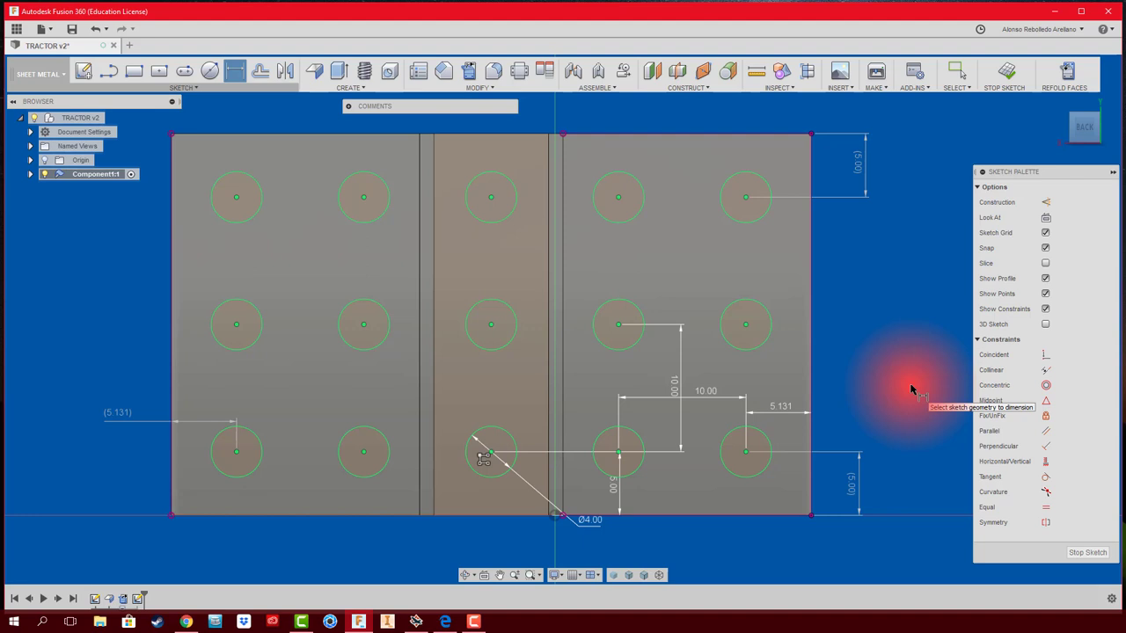
key("Escape")
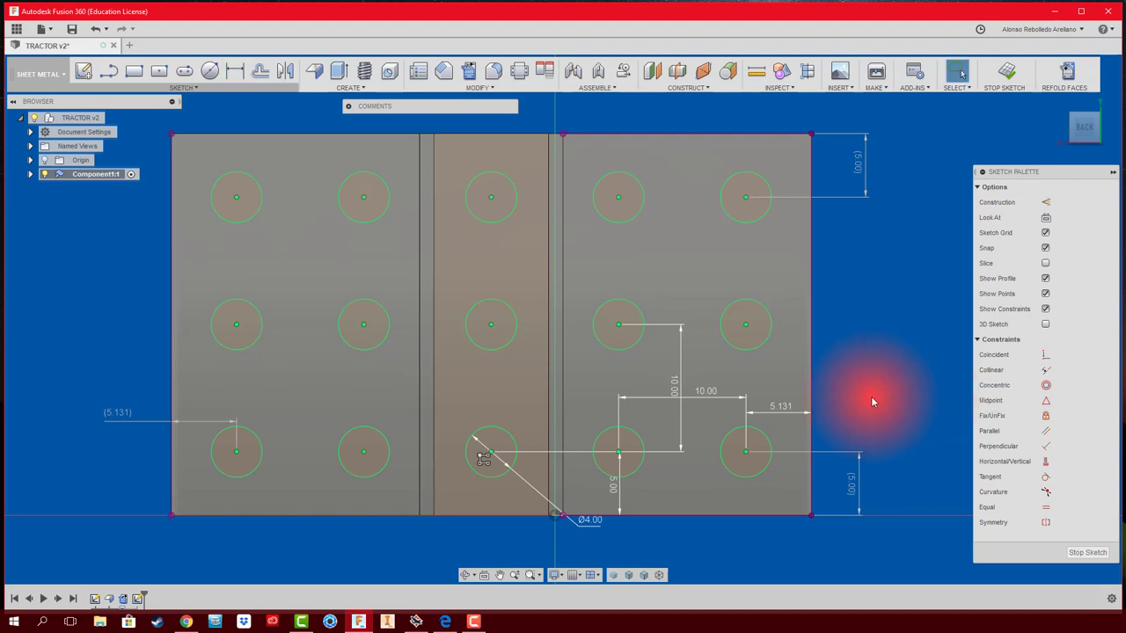
Step: Finish the sketch and select all 15 circle profiles for an extrude
left_click(1013, 74)
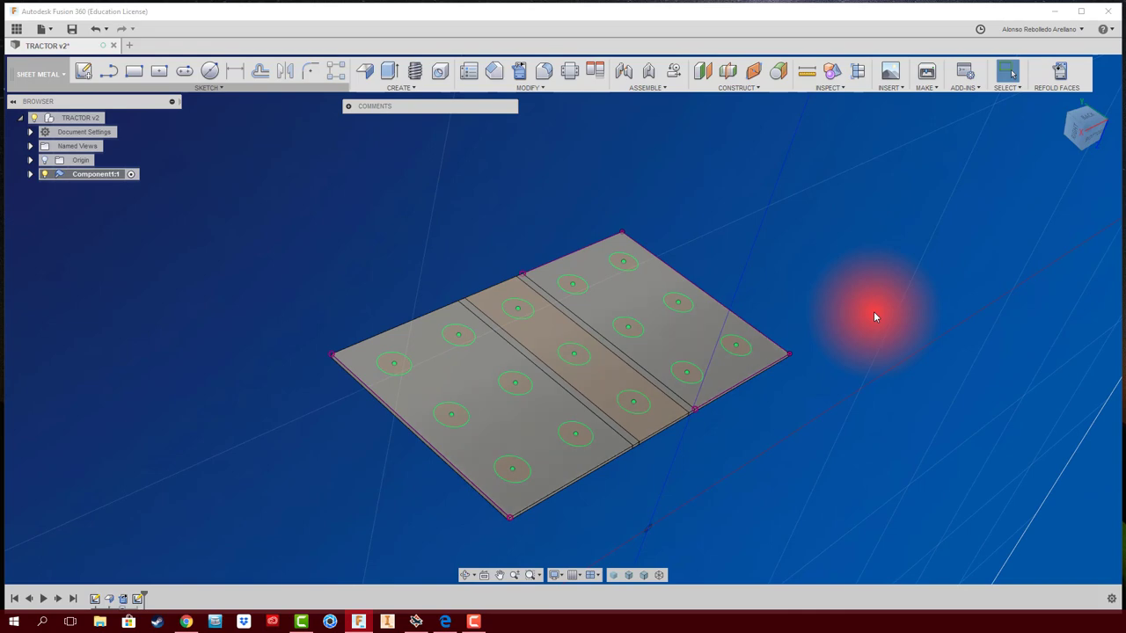
left_click(390, 74)
left_click(434, 350)
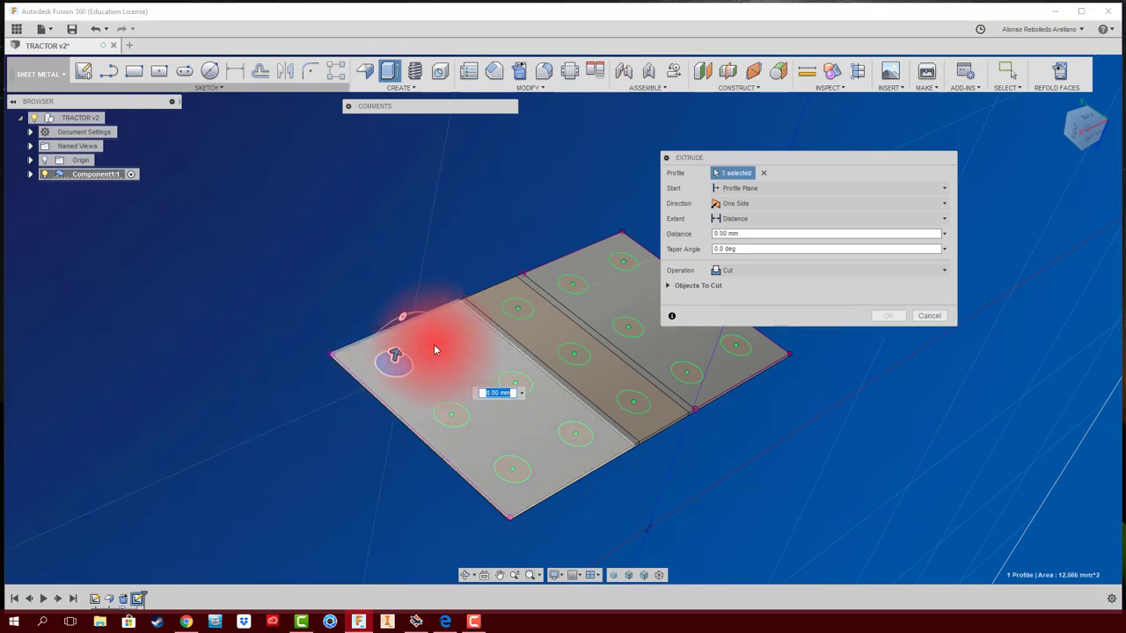
left_click(457, 334)
left_click(517, 307)
left_click(573, 281)
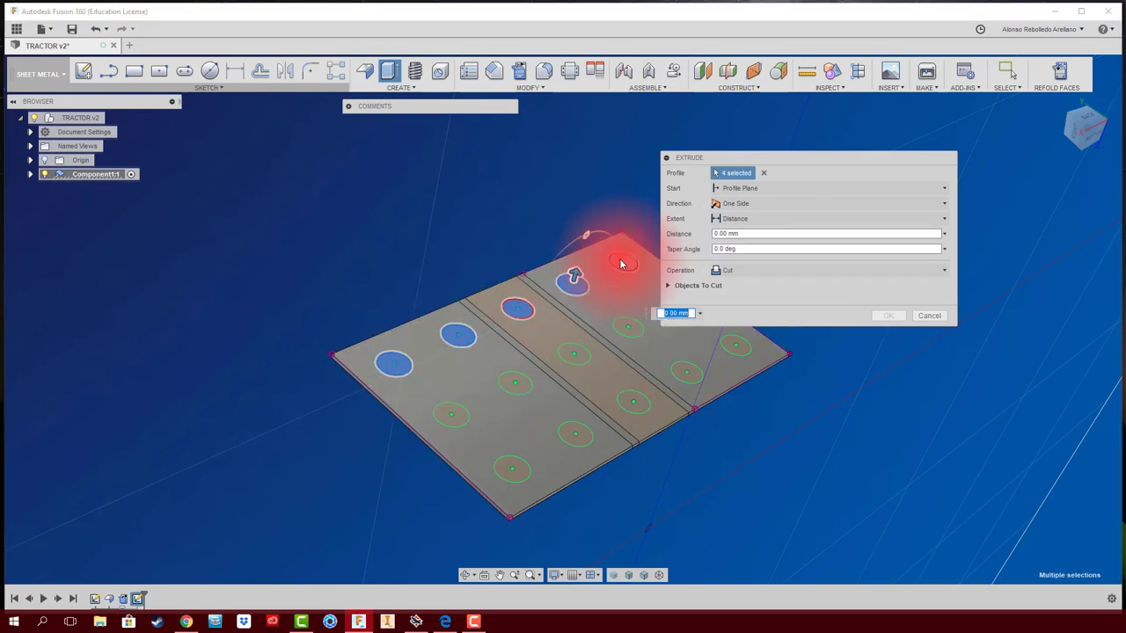
left_click(623, 261)
left_click(627, 327)
left_click(575, 353)
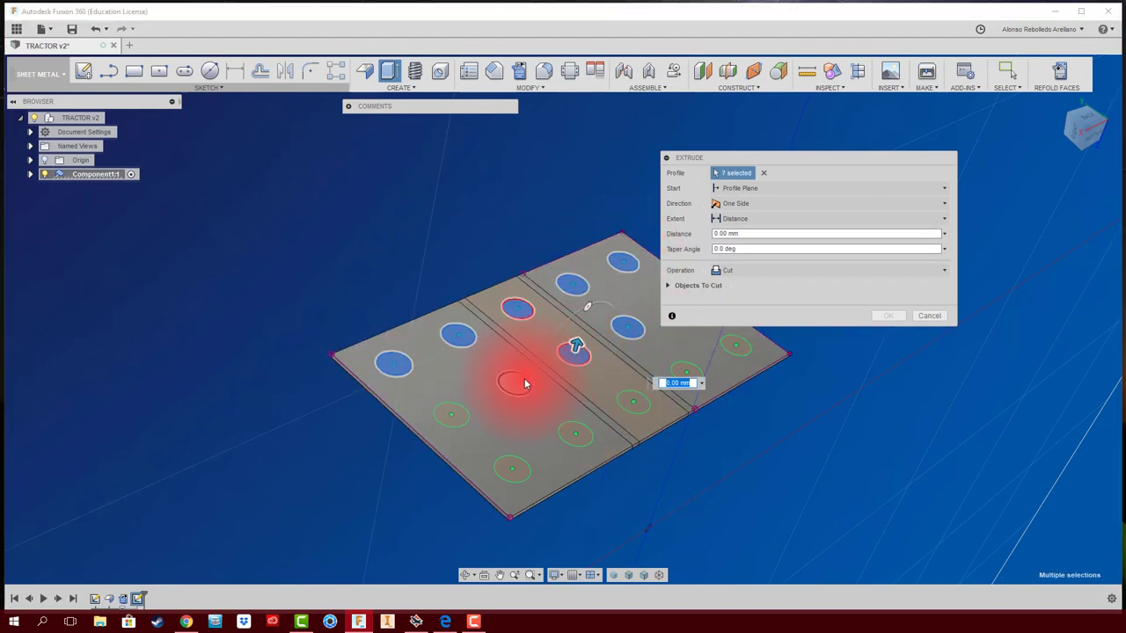
left_click(518, 383)
left_click(451, 413)
left_click(511, 467)
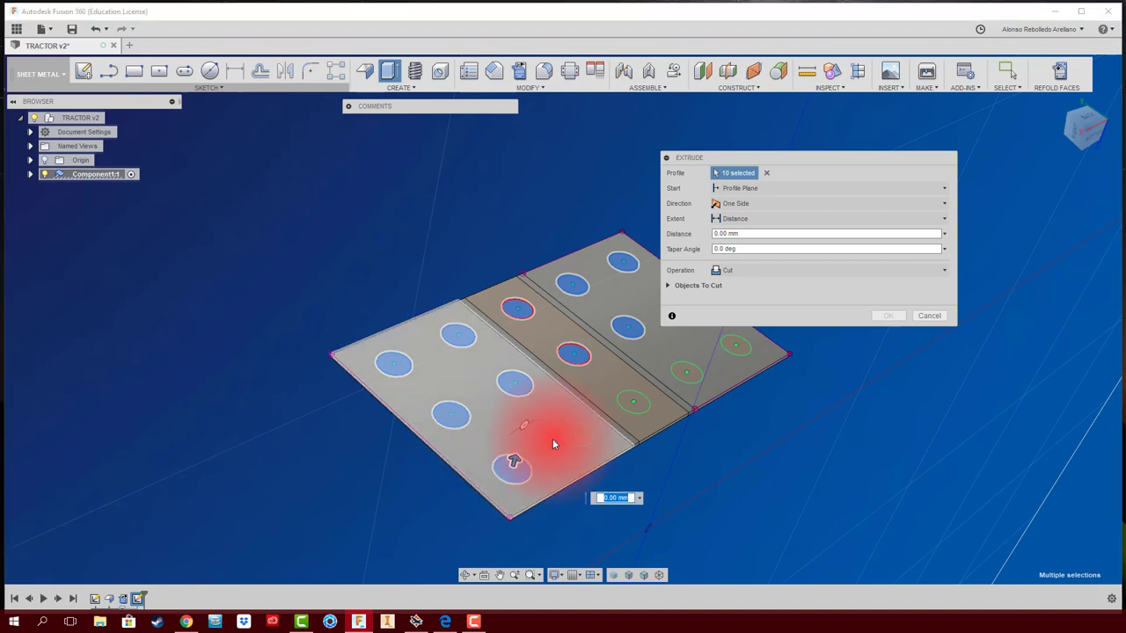
left_click(629, 403)
left_click(684, 373)
middle_click_drag(681, 378, 517, 364)
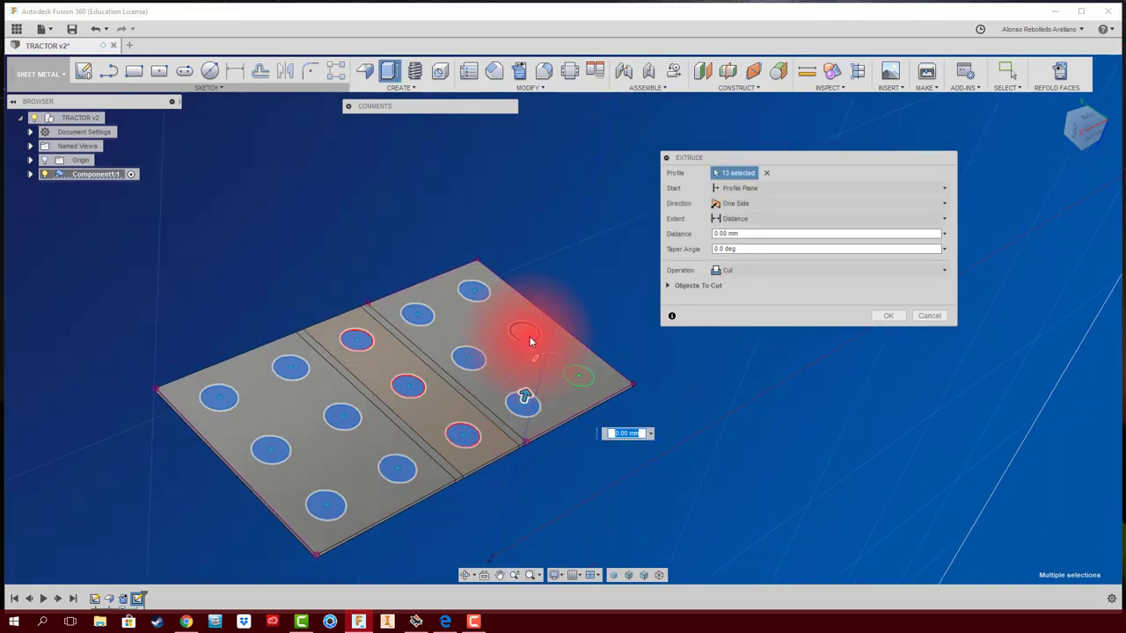
left_click(525, 334)
left_click(577, 377)
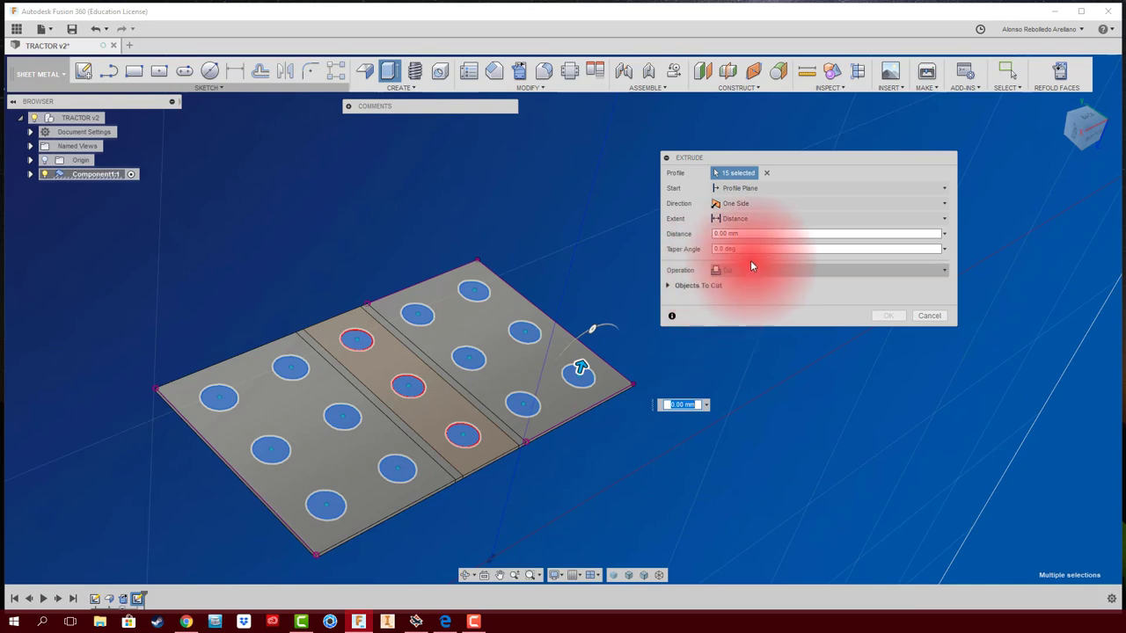
Step: Cut the holes -18.449 mm right through the plate
left_click_drag(577, 372, 572, 477)
middle_click_drag(612, 432, 231, 382, "shift")
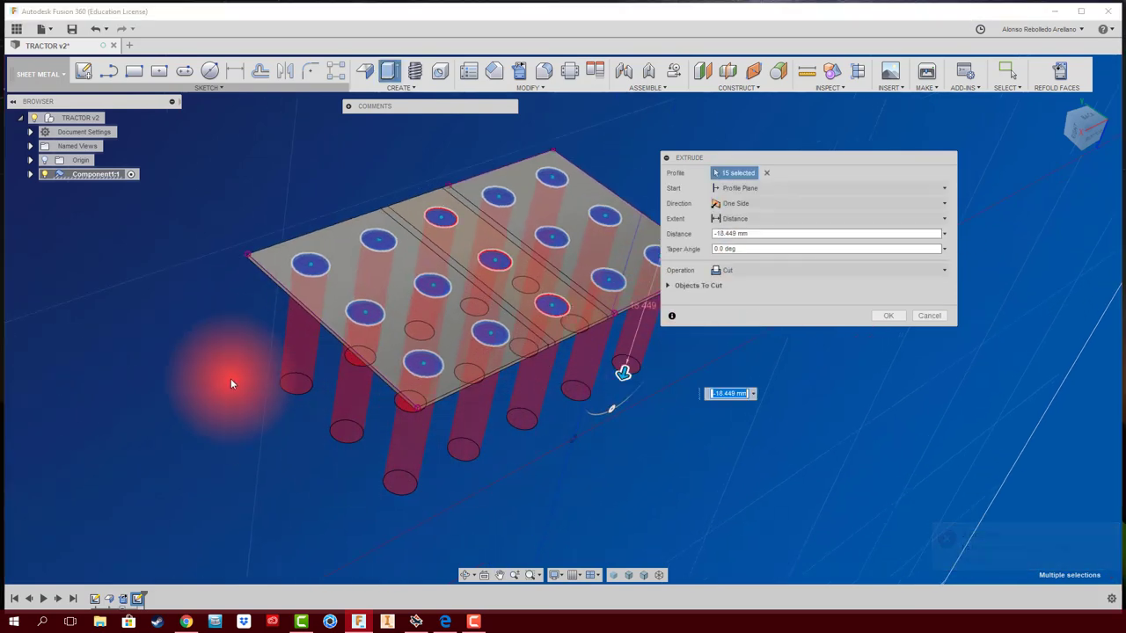
middle_click_drag(534, 464, 393, 495)
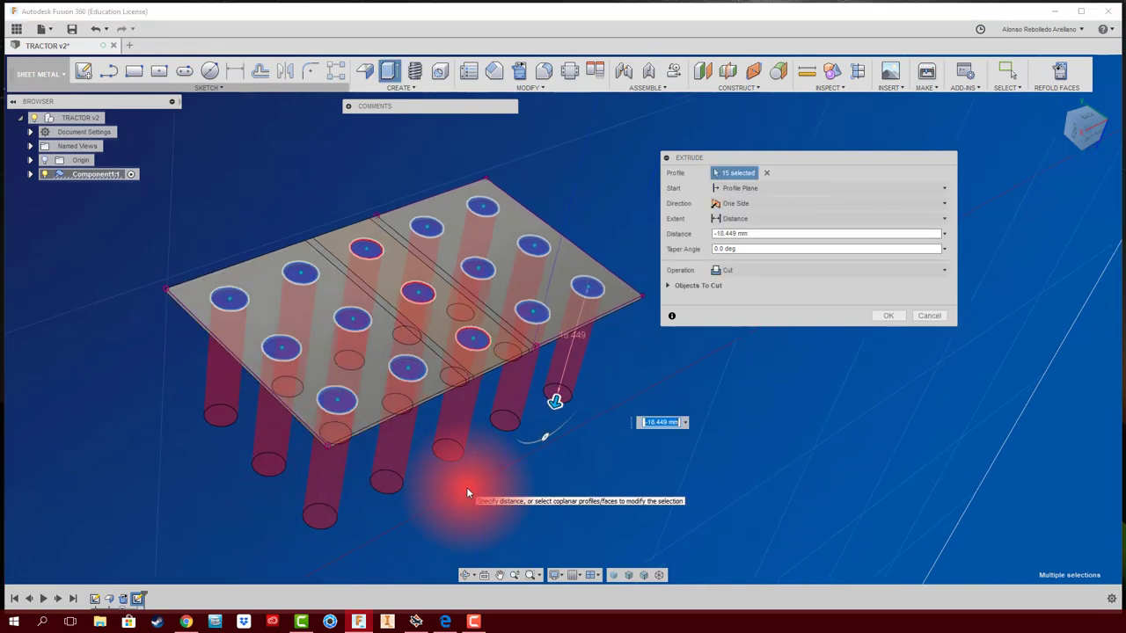
left_click(888, 315)
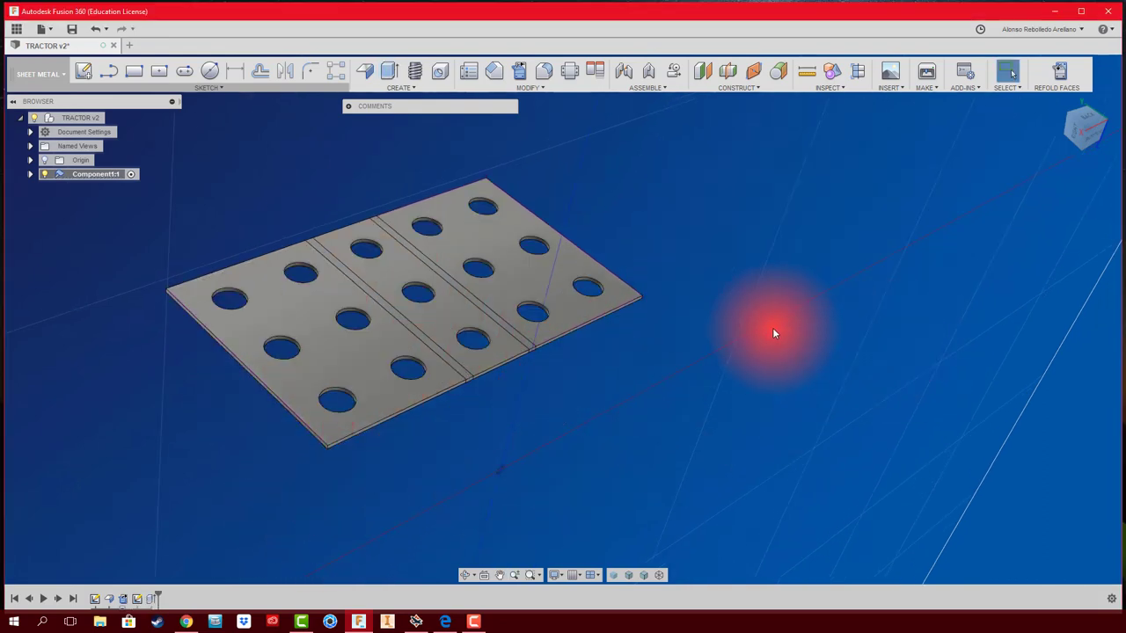
Step: Try filleting all the plate's edges at once, then cancel that attempt
mouse_move(774, 332)
middle_mouse_down()
mouse_move(838, 316)
mouse_move(828, 286)
mouse_move(260, 337)
mouse_move(540, 517)
mouse_move(512, 158)
mouse_move(543, 80)
middle_mouse_up()
left_click(541, 70)
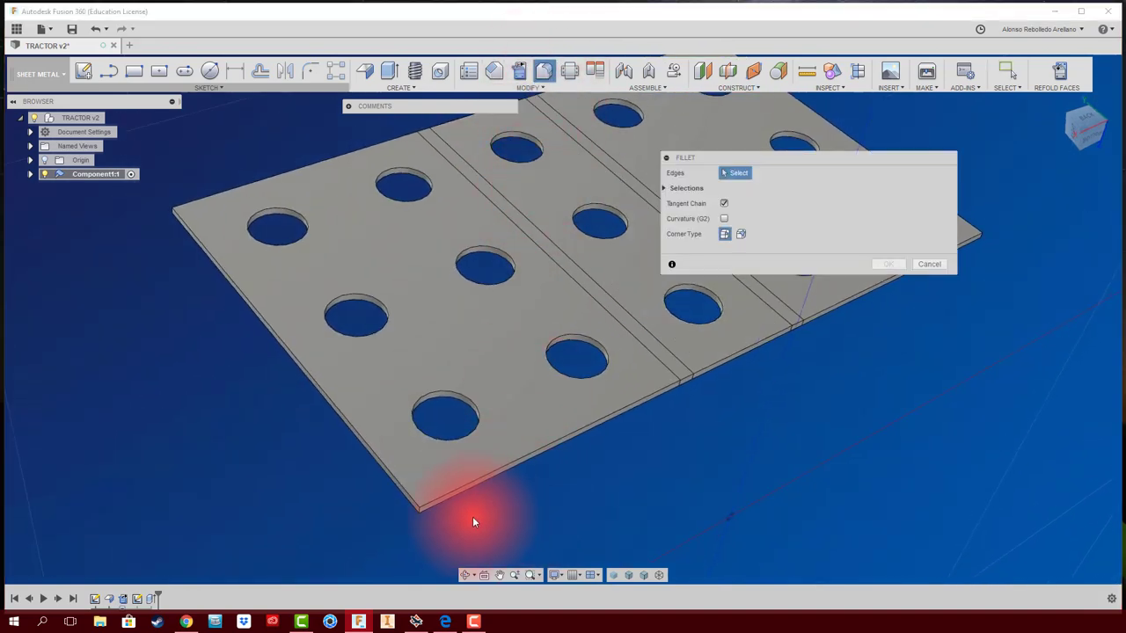
scroll(453, 519, "up", 3)
scroll(447, 521, "up", 3)
scroll(446, 524, "down", 5)
scroll(572, 493, "down", 2)
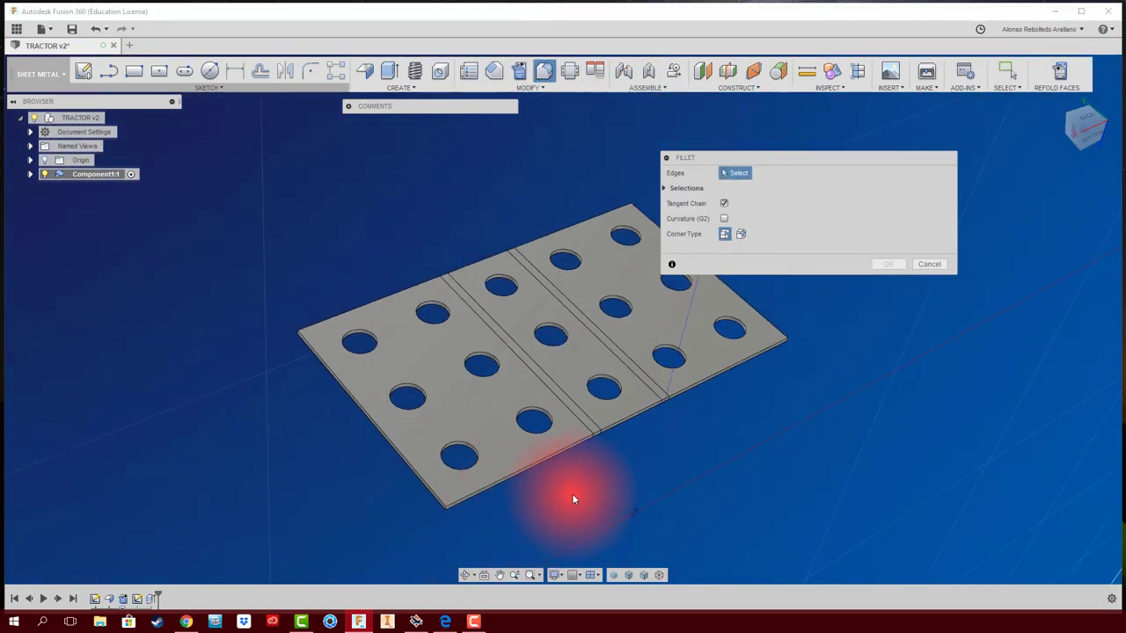
middle_click_drag(572, 494, 234, 208, "shift")
left_click_drag(273, 305, 758, 540)
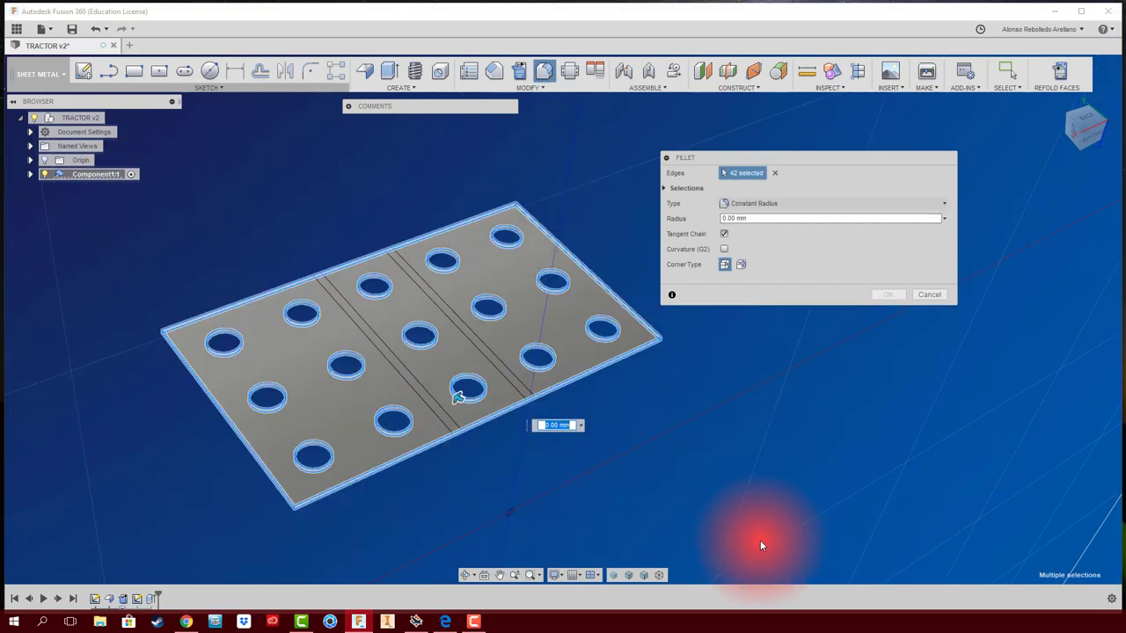
mouse_move(760, 540)
middle_mouse_down("shift")
mouse_move(679, 501)
mouse_move(711, 411)
middle_mouse_up("shift")
scroll(709, 406, "up", 2)
scroll(621, 391, "up", 1)
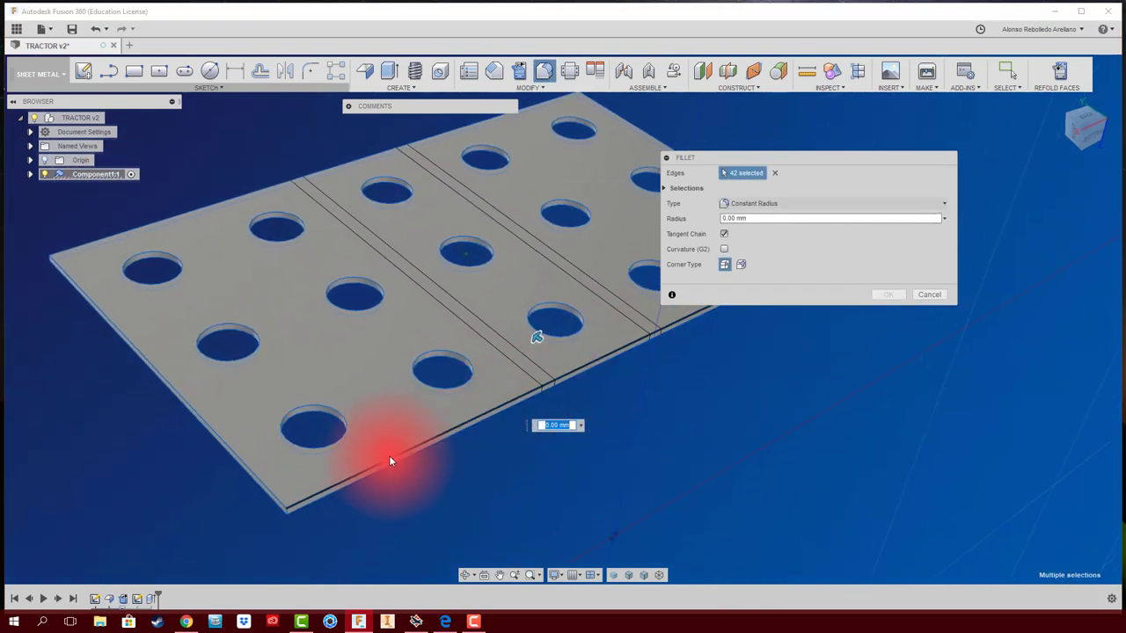
left_click(930, 294)
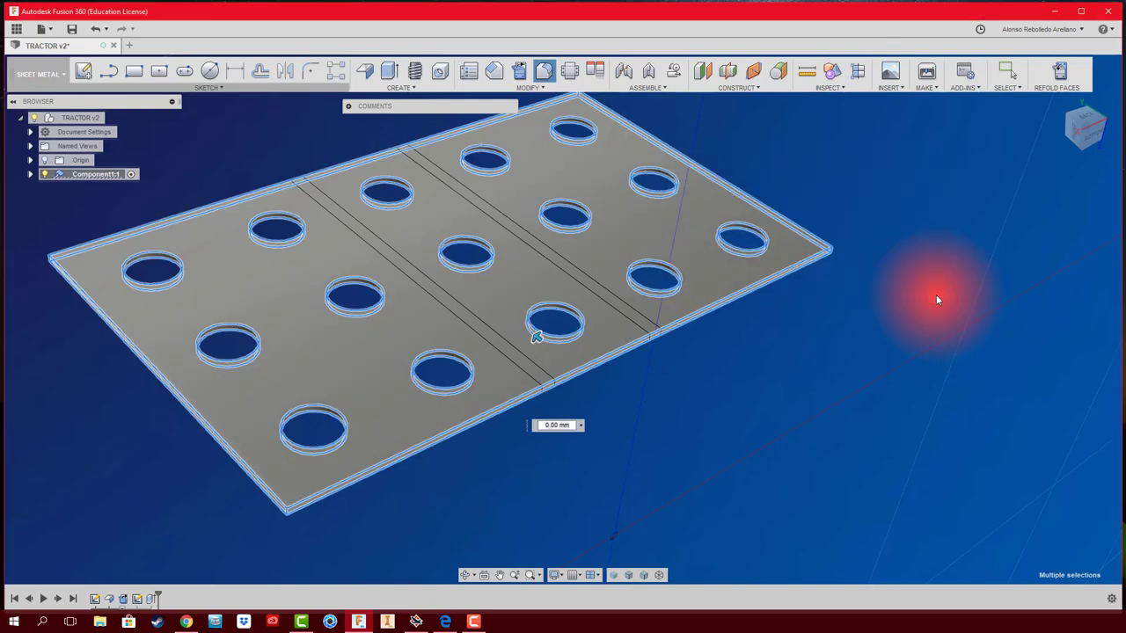
Step: Restart the fillet and select the plate's outer corner edges
key("f")
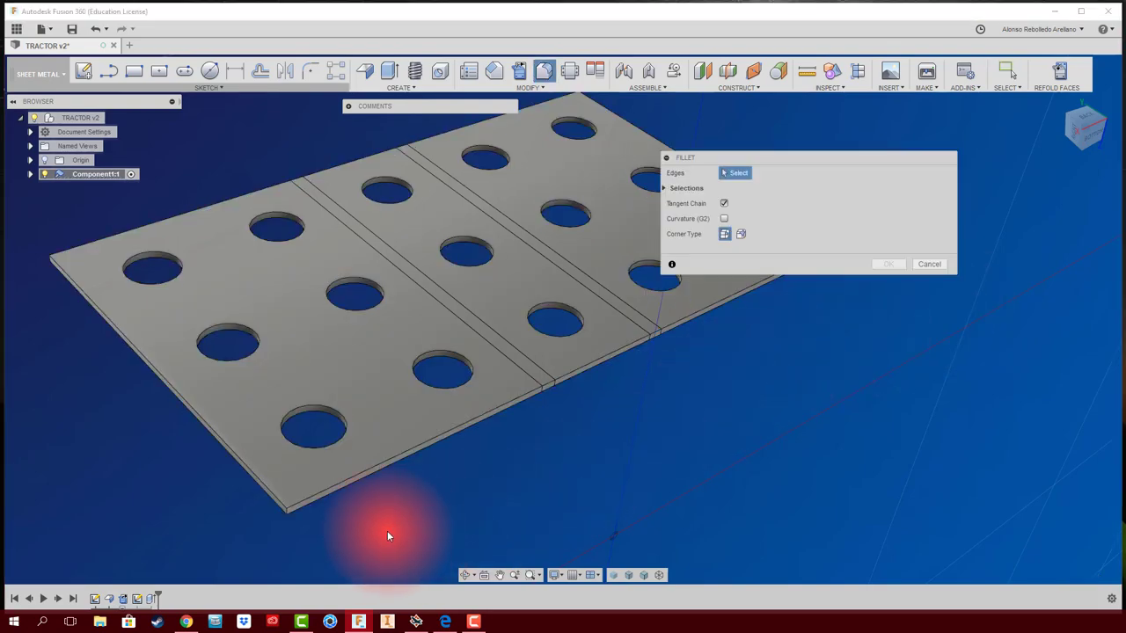
scroll(291, 520, "up", 3)
scroll(296, 500, "up", 2)
left_click(299, 492)
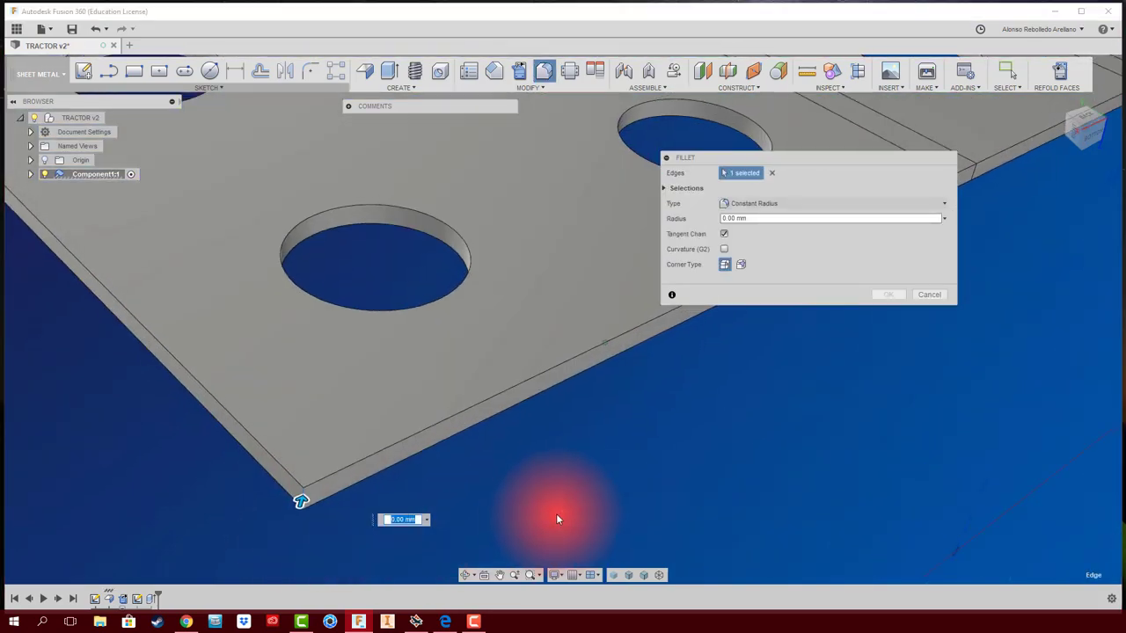
scroll(380, 439, "down", 2)
scroll(213, 476, "down", 2)
scroll(227, 499, "up", 2)
scroll(312, 525, "up", 2)
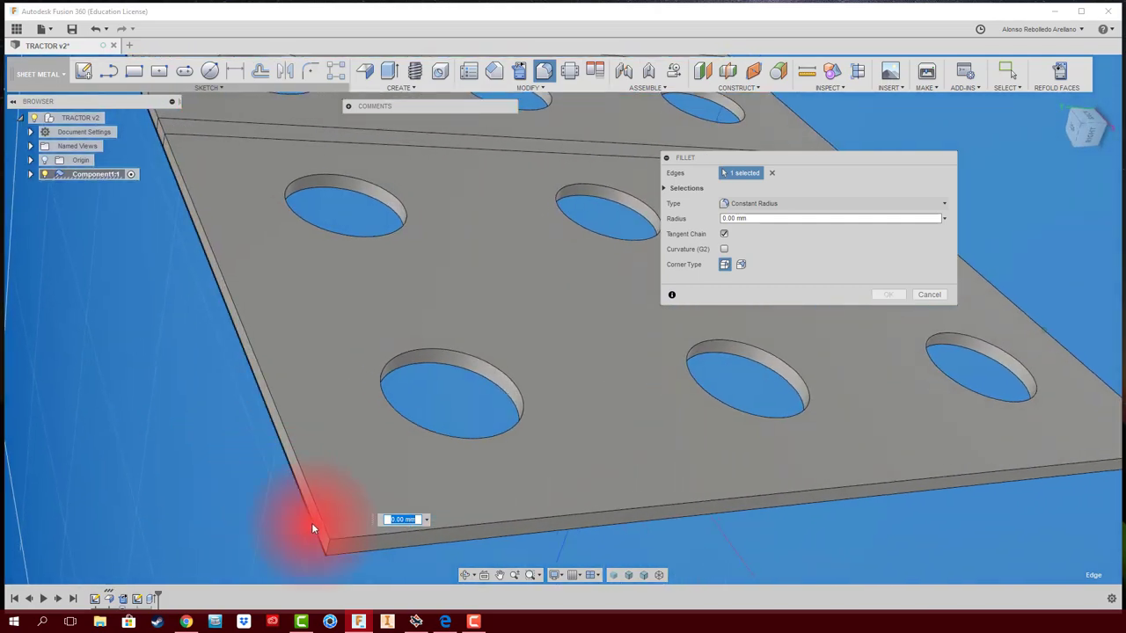
left_click(329, 544)
scroll(357, 515, "down", 5)
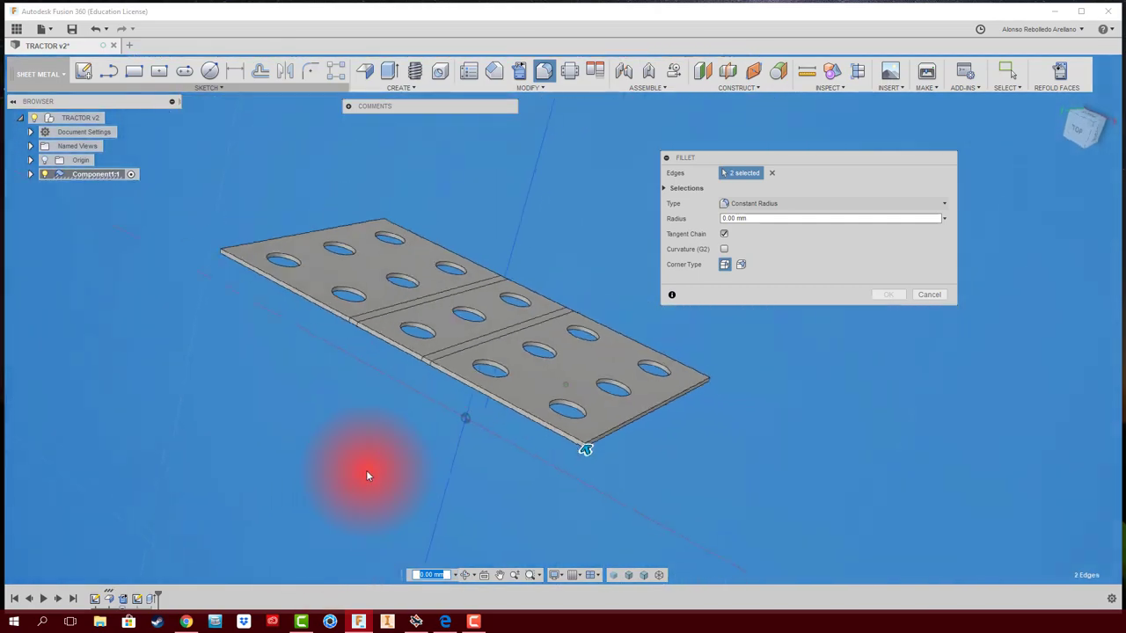
scroll(365, 469, "up", 2)
scroll(316, 475, "up", 1)
middle_click_drag(311, 514, 484, 468, "shift")
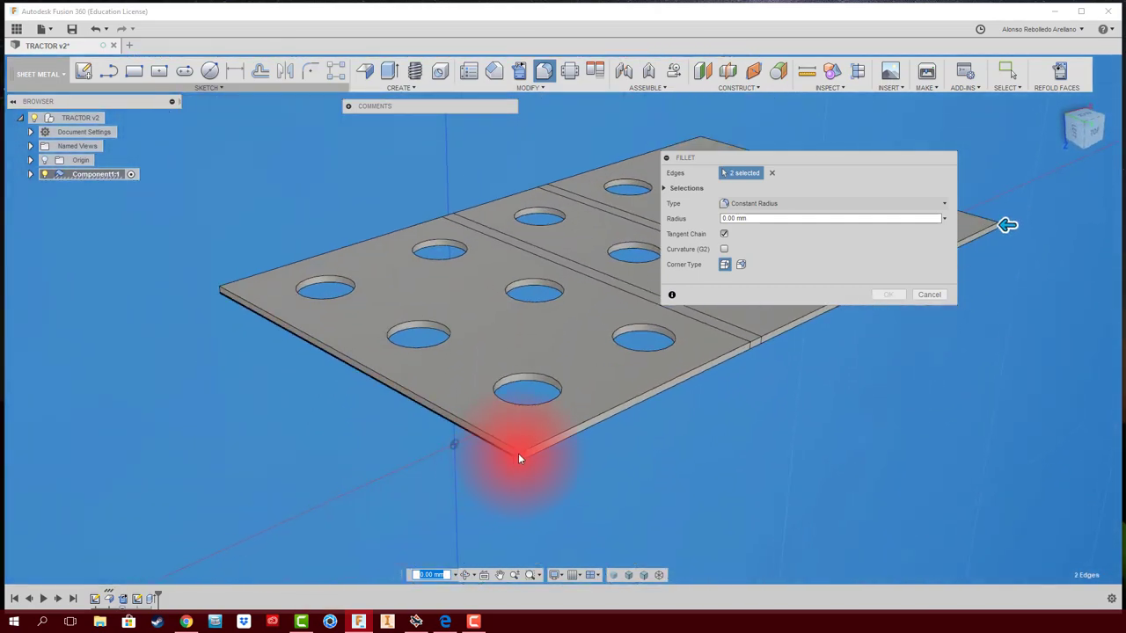
scroll(505, 471, "up", 3)
scroll(491, 467, "up", 1)
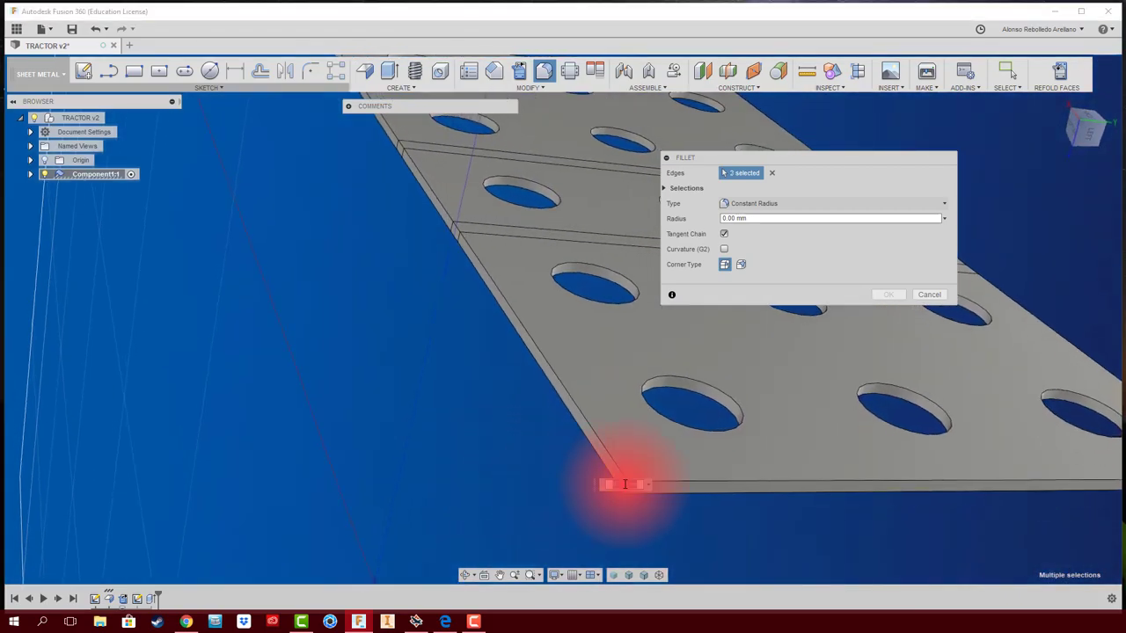
scroll(623, 488, "down", 3)
scroll(637, 466, "up", 2)
scroll(649, 445, "down", 3)
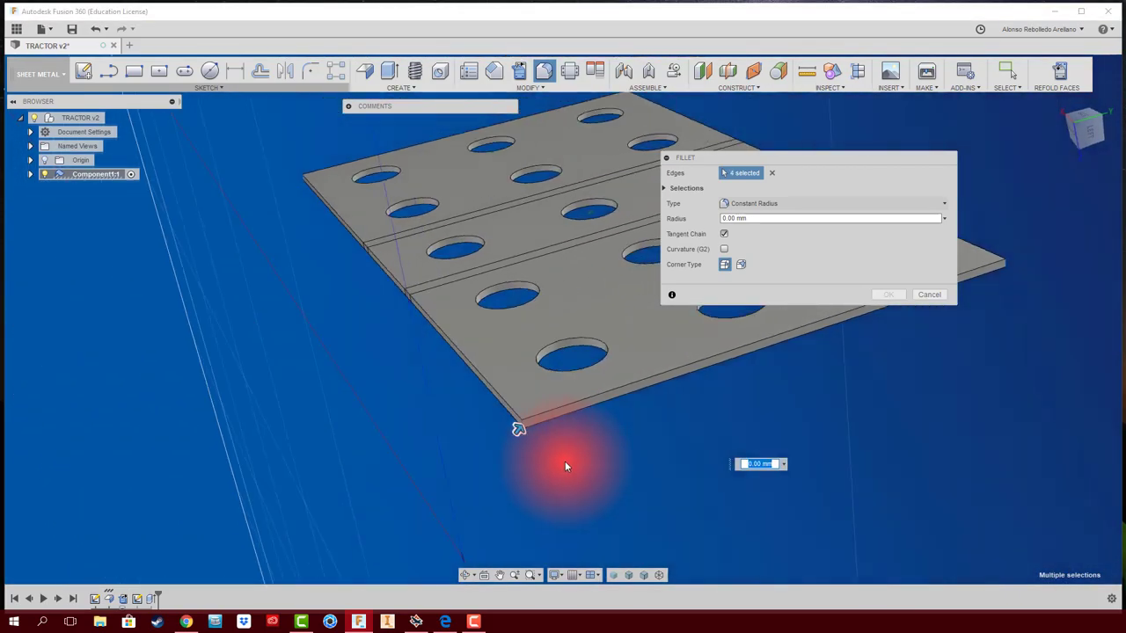
middle_click_drag(568, 463, 369, 464, "shift")
Step: Set the corner fillet radius to 5 mm and apply it
left_click_drag(344, 450, 422, 416)
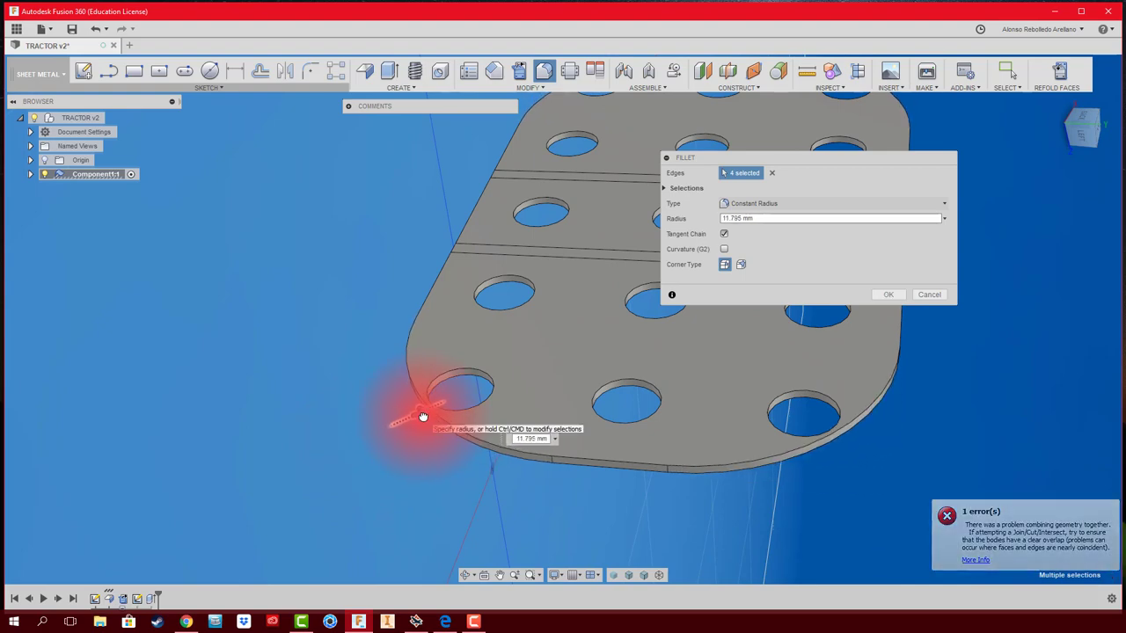
mouse_move(422, 416)
middle_mouse_down("shift")
mouse_move(432, 430)
mouse_move(432, 408)
mouse_move(436, 430)
mouse_move(702, 276)
middle_mouse_up("shift")
left_click_drag(760, 219, 655, 214)
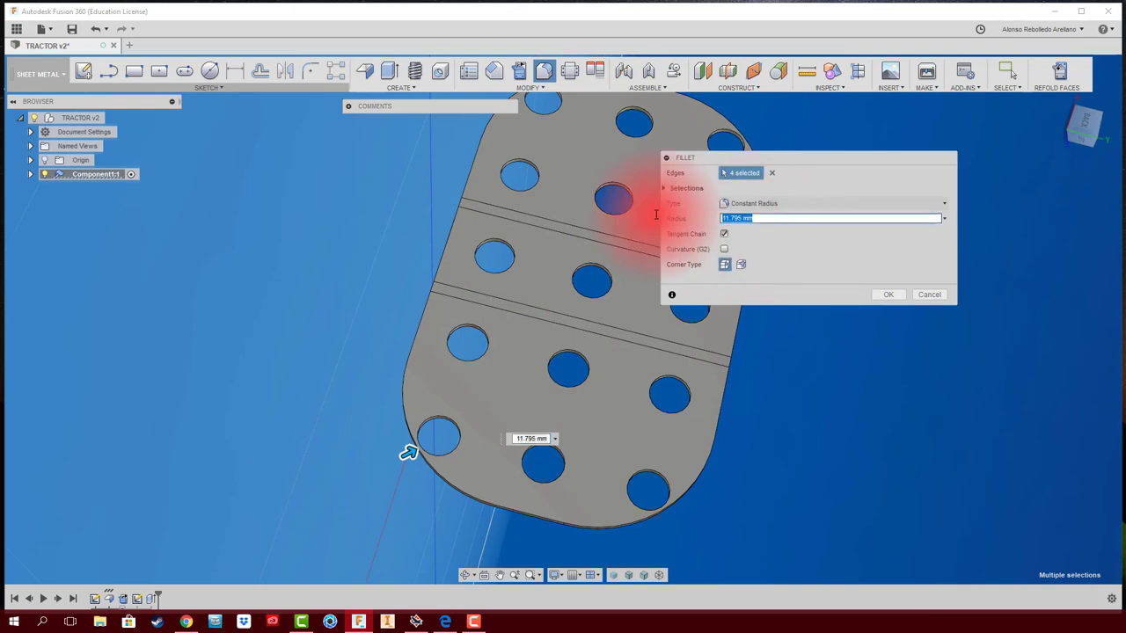
type("5")
mouse_move(665, 203)
middle_mouse_down("shift")
mouse_move(640, 297)
mouse_move(661, 314)
mouse_move(641, 210)
mouse_move(580, 245)
middle_mouse_up("shift")
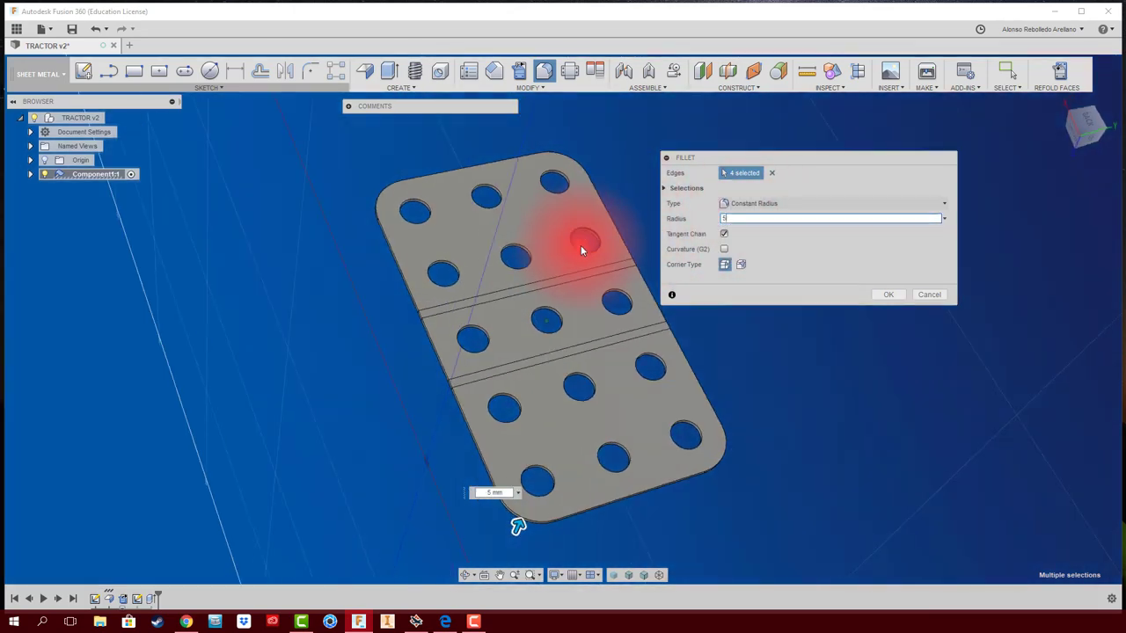
mouse_move(661, 467)
middle_mouse_down("shift")
mouse_move(731, 416)
mouse_move(752, 416)
middle_mouse_up("shift")
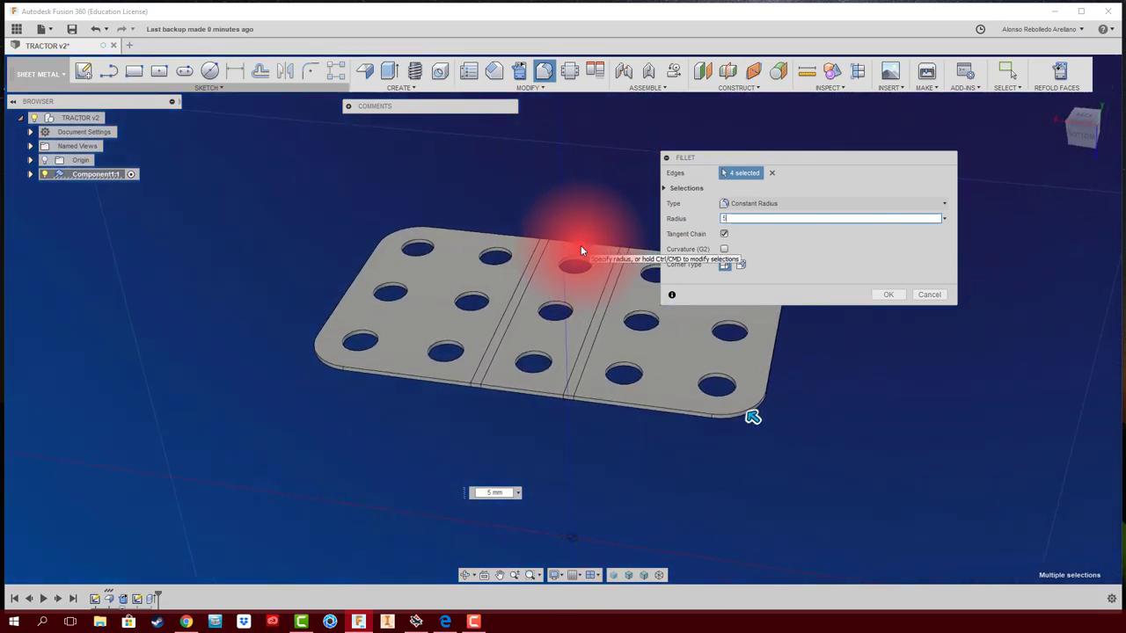
left_click(887, 295)
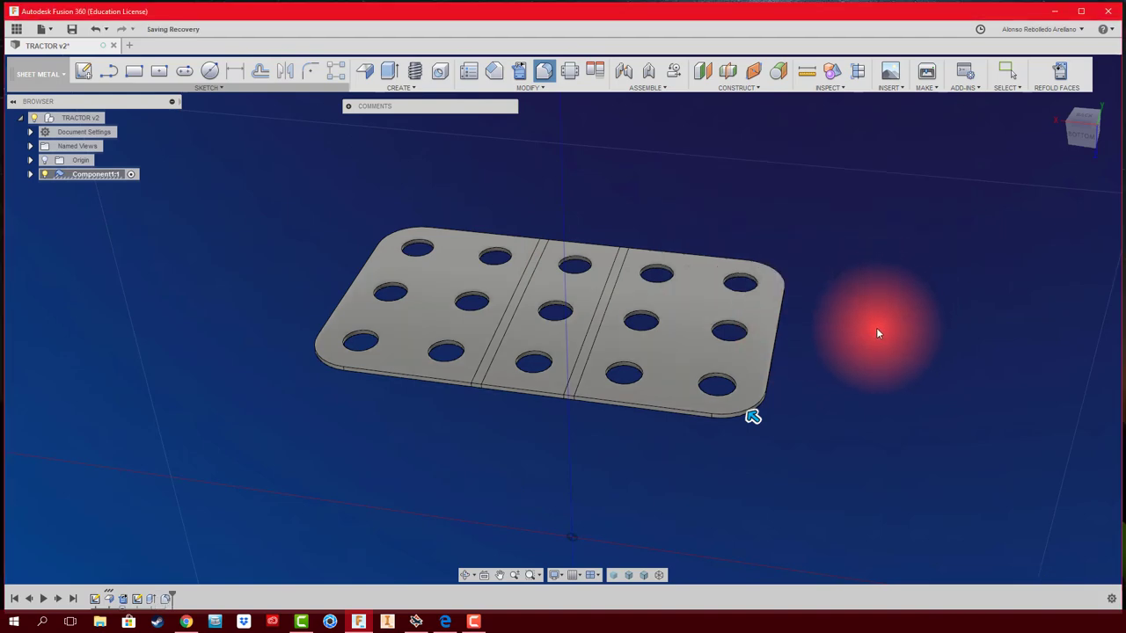
Step: Check the Meccano tractor reference photo, then refold the plate into its U-channel
middle_click_drag(876, 328, 867, 352, "shift")
scroll(873, 358, "up", 1)
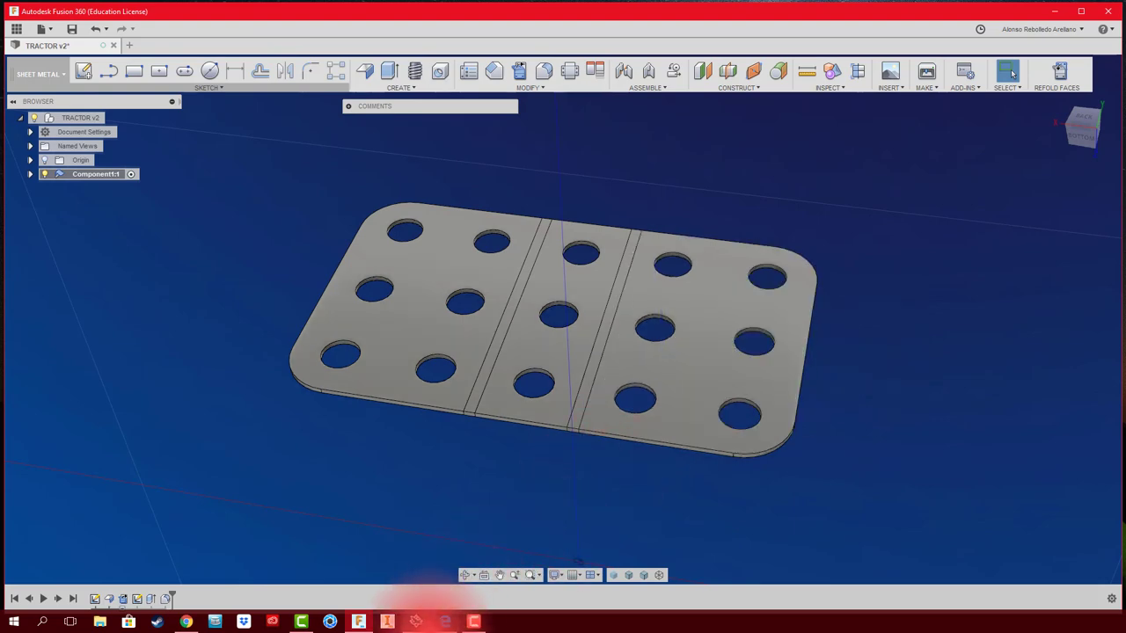
left_click(443, 625)
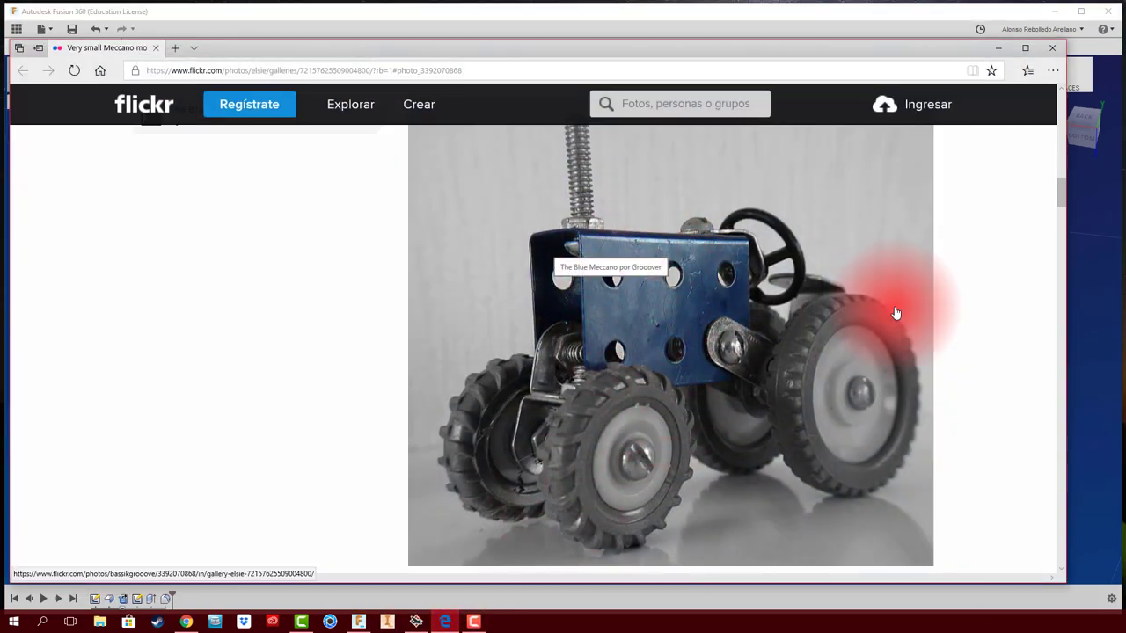
left_click(1105, 349)
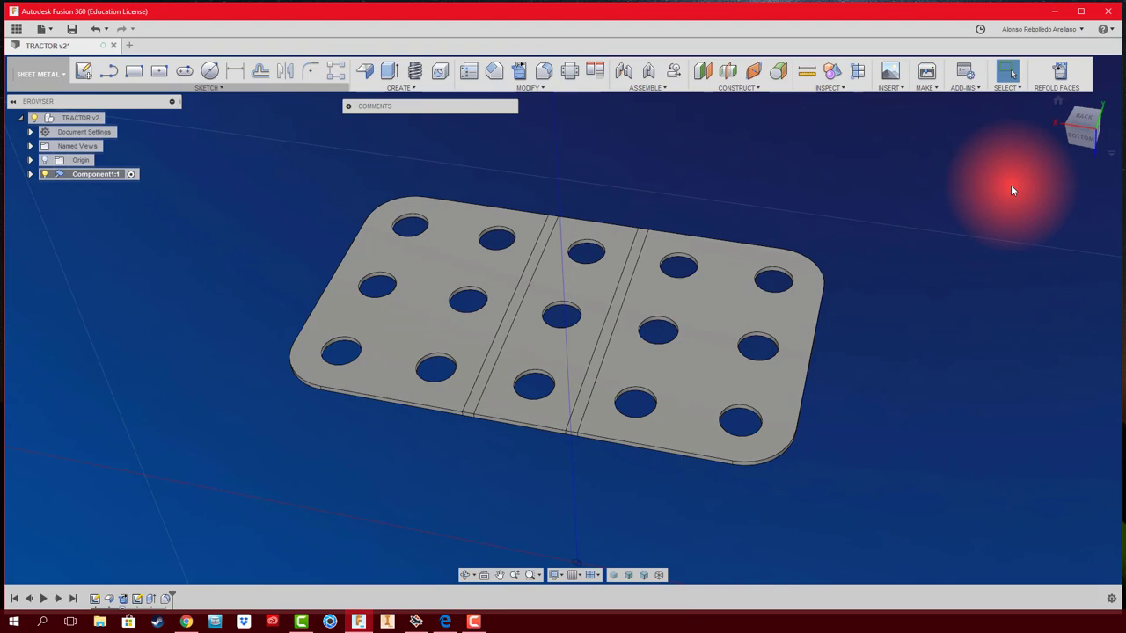
left_click(1062, 70)
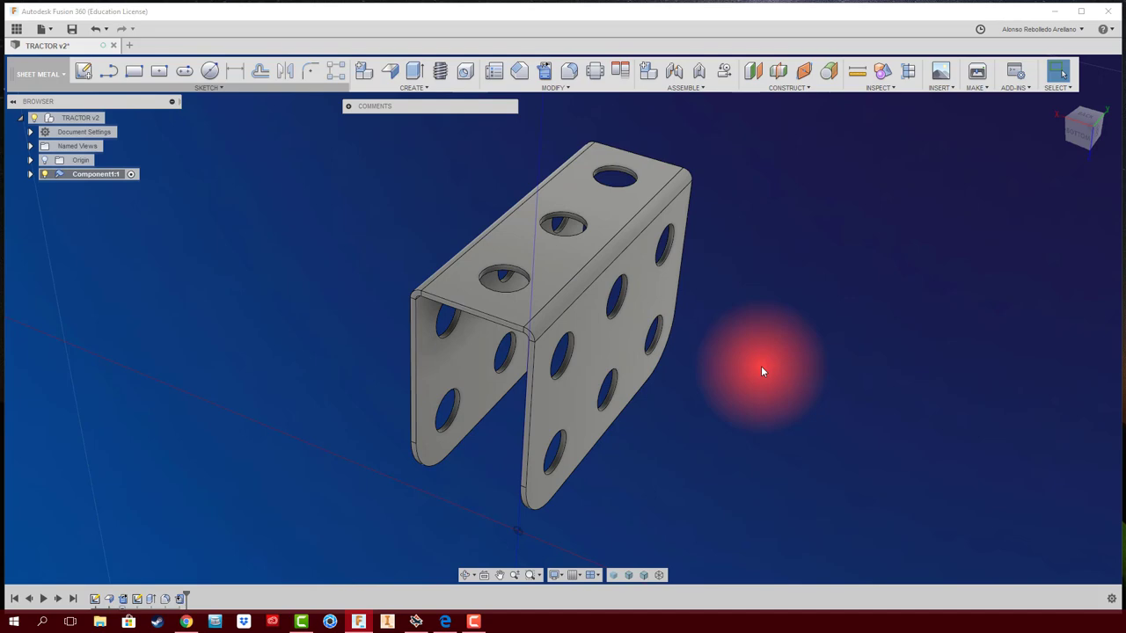
Step: Create a flat pattern with the top face stationary, inspect it, then exit flat pattern
left_click(596, 72)
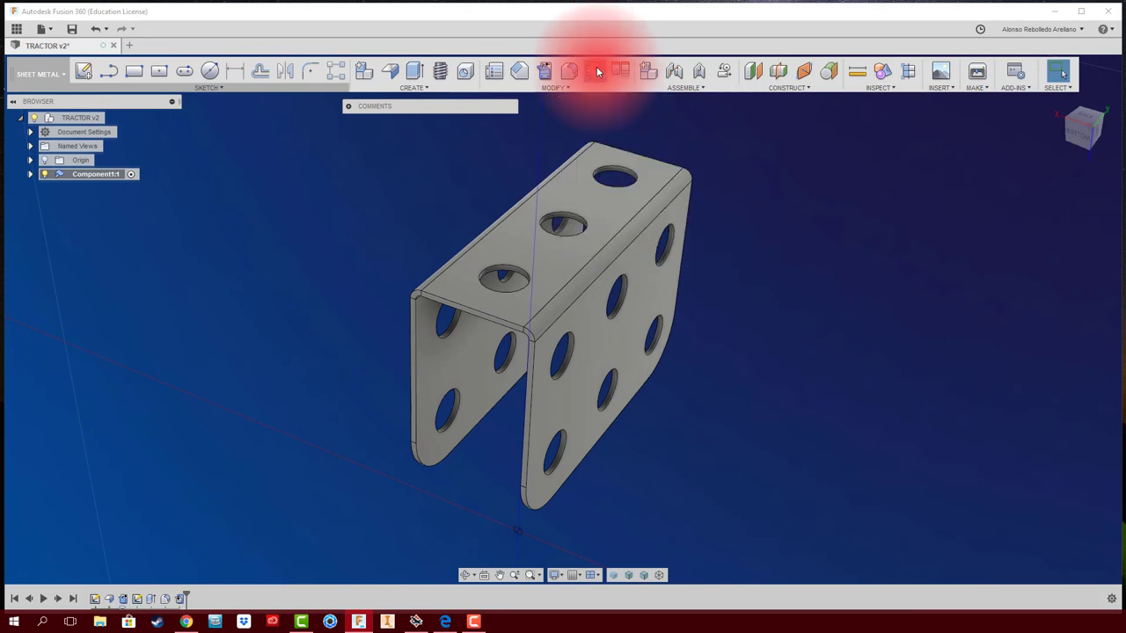
left_click(543, 253)
left_click(887, 228)
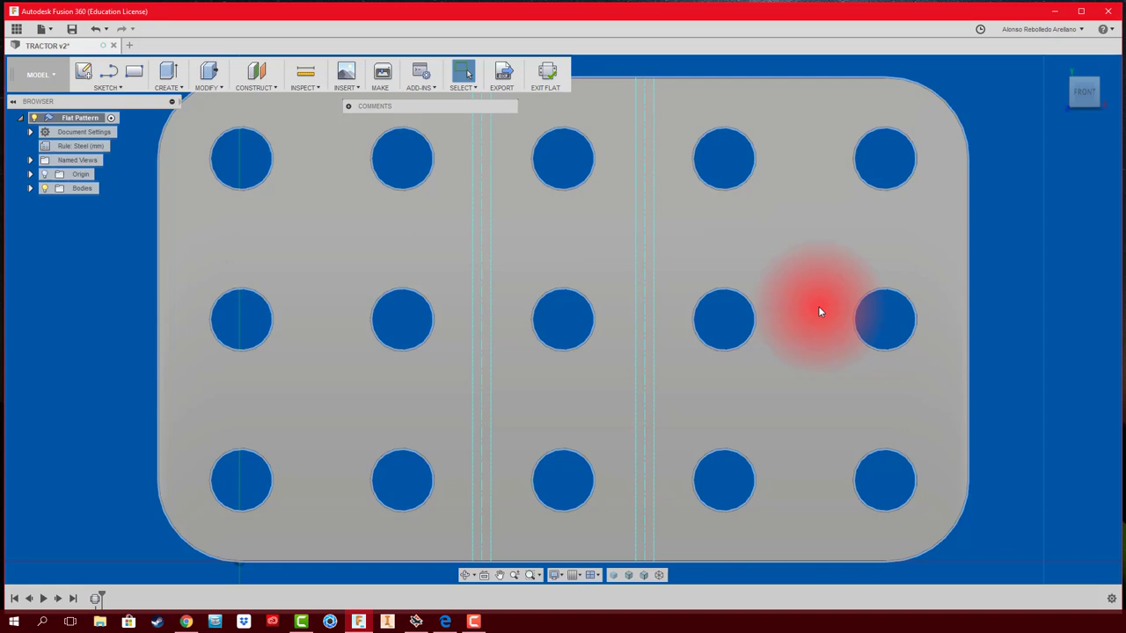
scroll(817, 306, "down", 2)
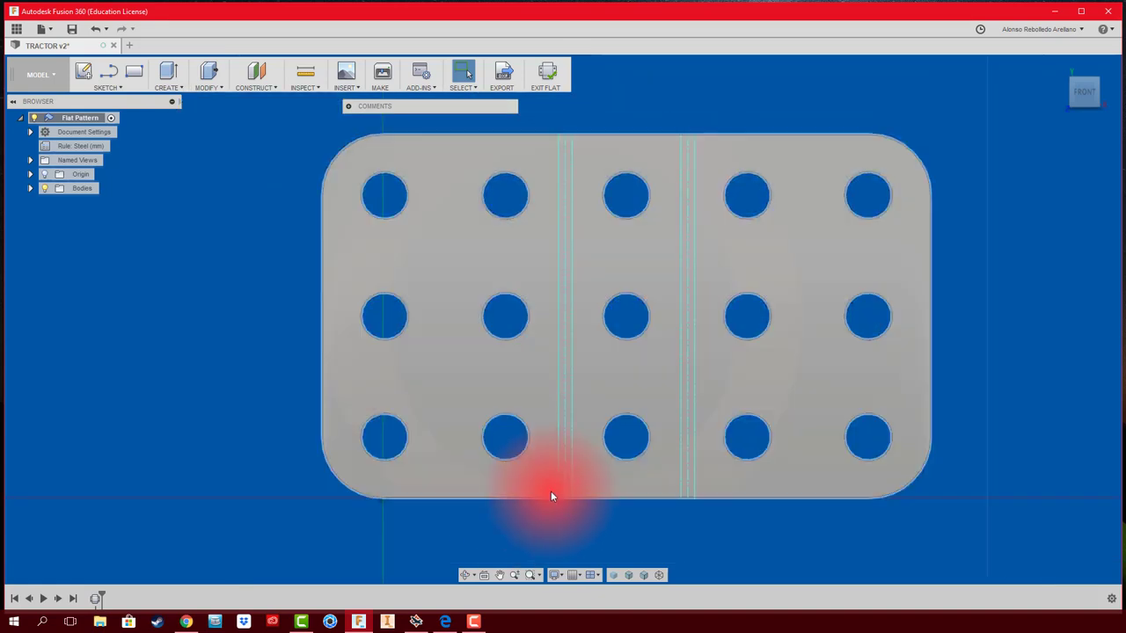
scroll(552, 491, "up", 2)
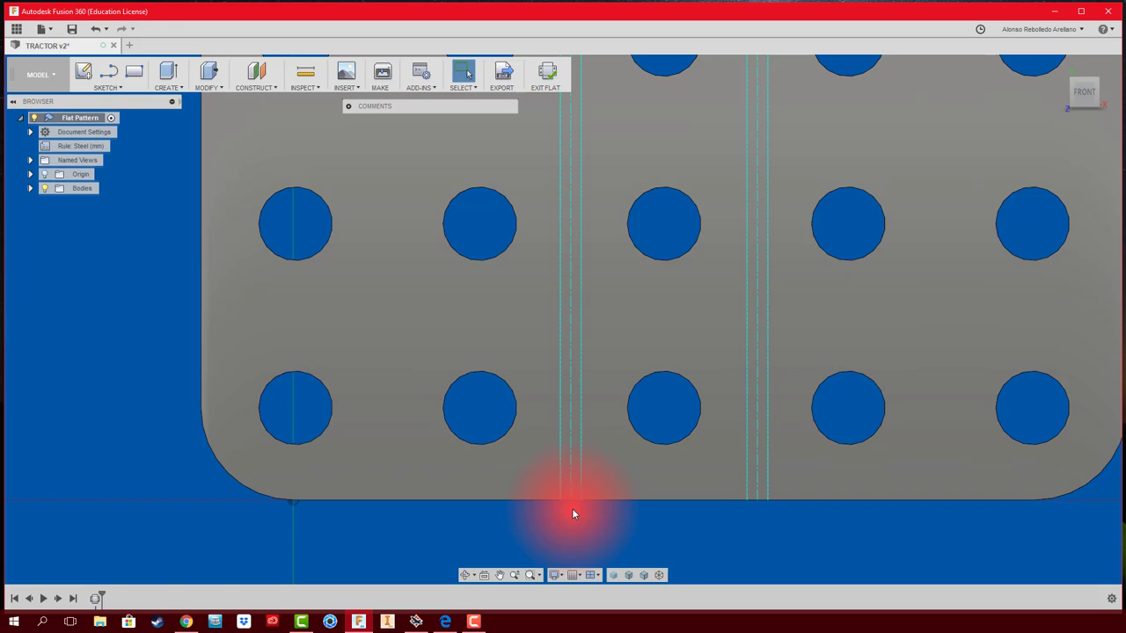
scroll(571, 508, "down", 5)
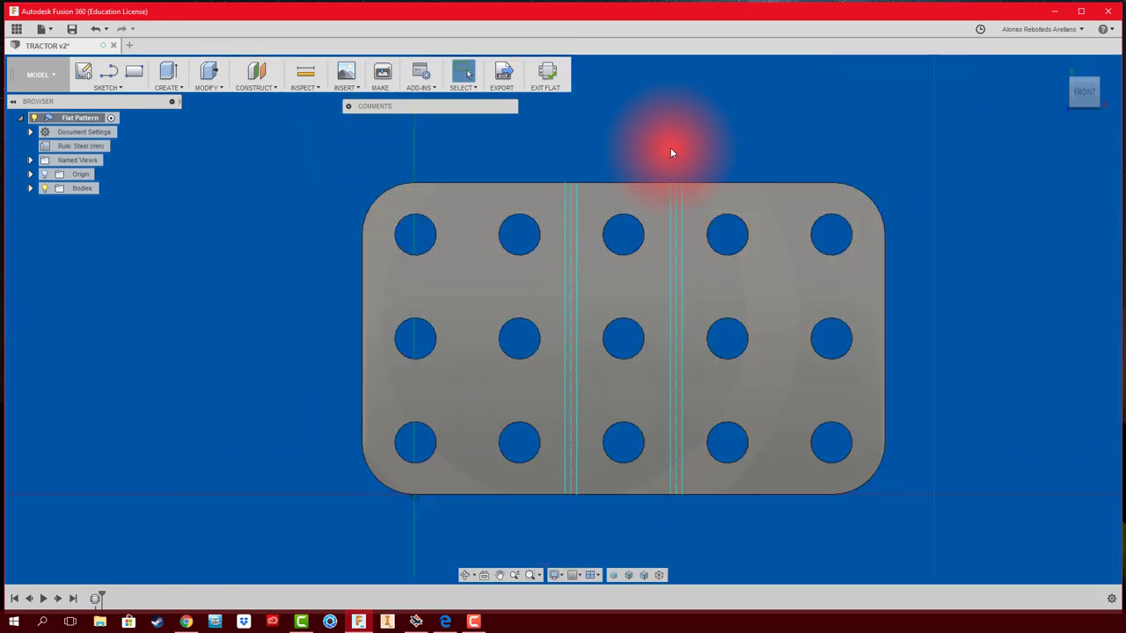
left_click(546, 74)
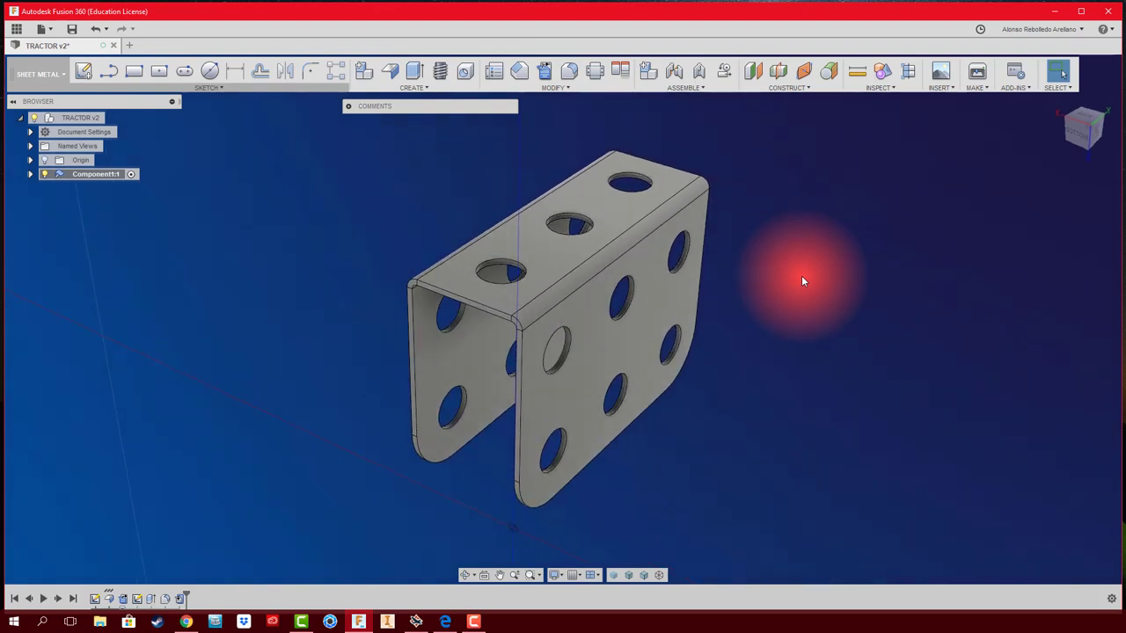
Step: Apply the Plastic - Glossy (Red) appearance to the plate body
key("a")
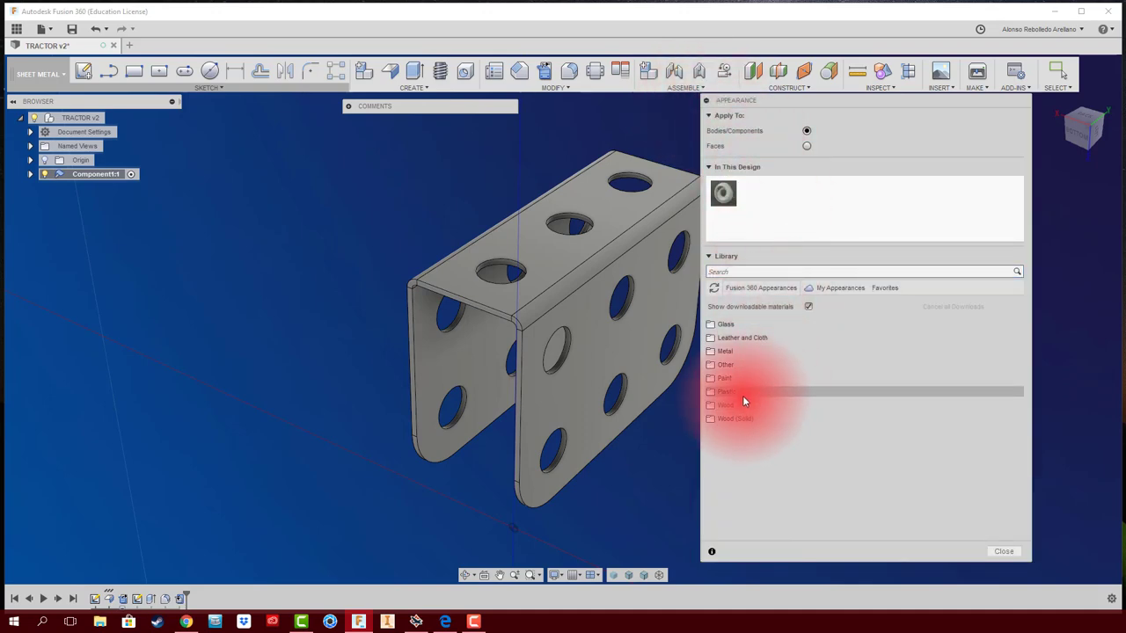
middle_click_drag(742, 396, 577, 401)
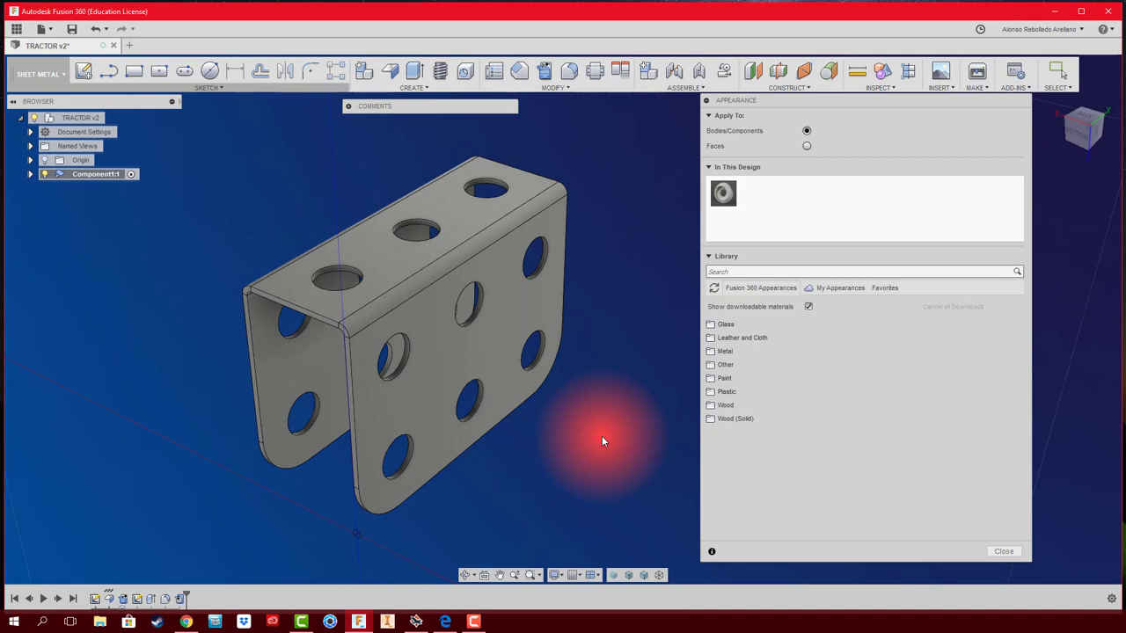
left_click(735, 393)
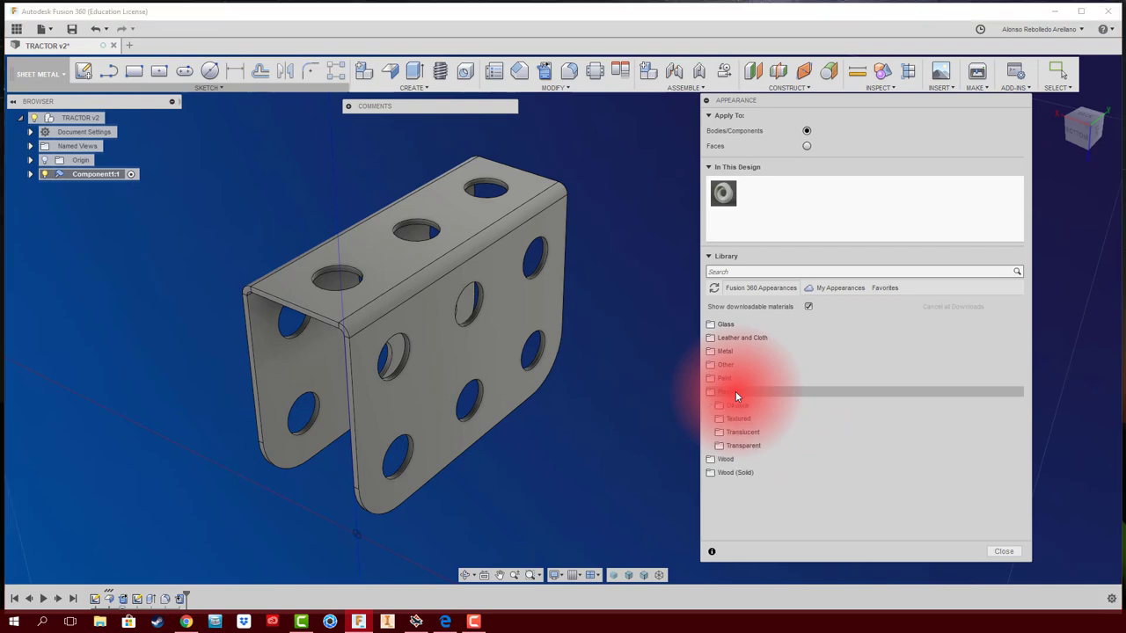
left_click(721, 406)
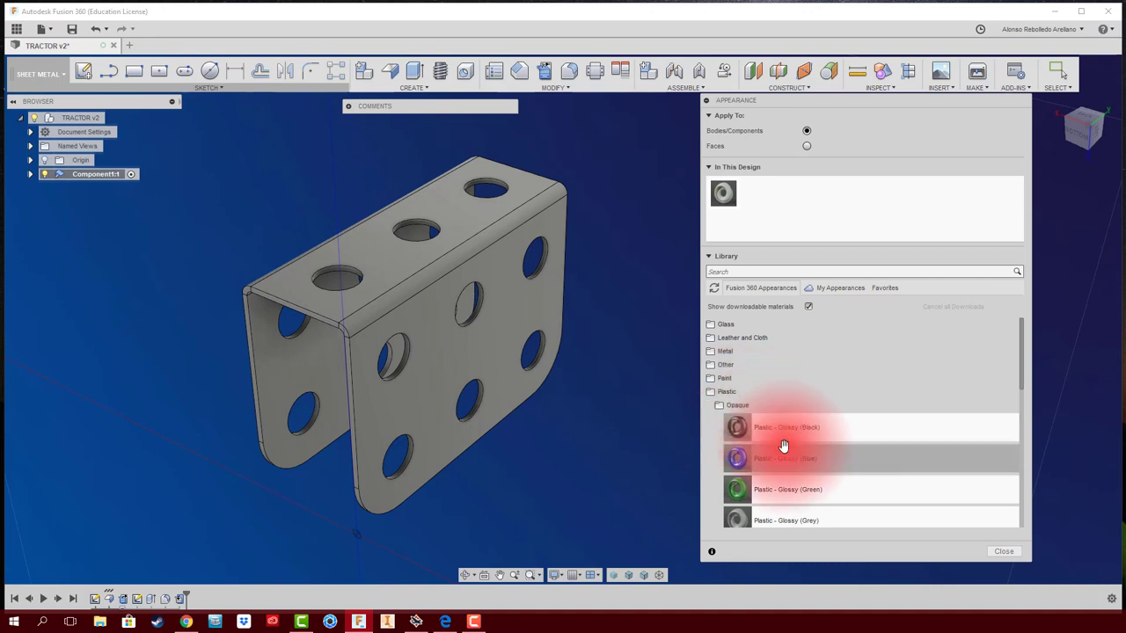
scroll(784, 446, "down", 1)
mouse_move(737, 444)
left_mouse_down()
mouse_move(764, 217)
mouse_move(434, 299)
left_mouse_up()
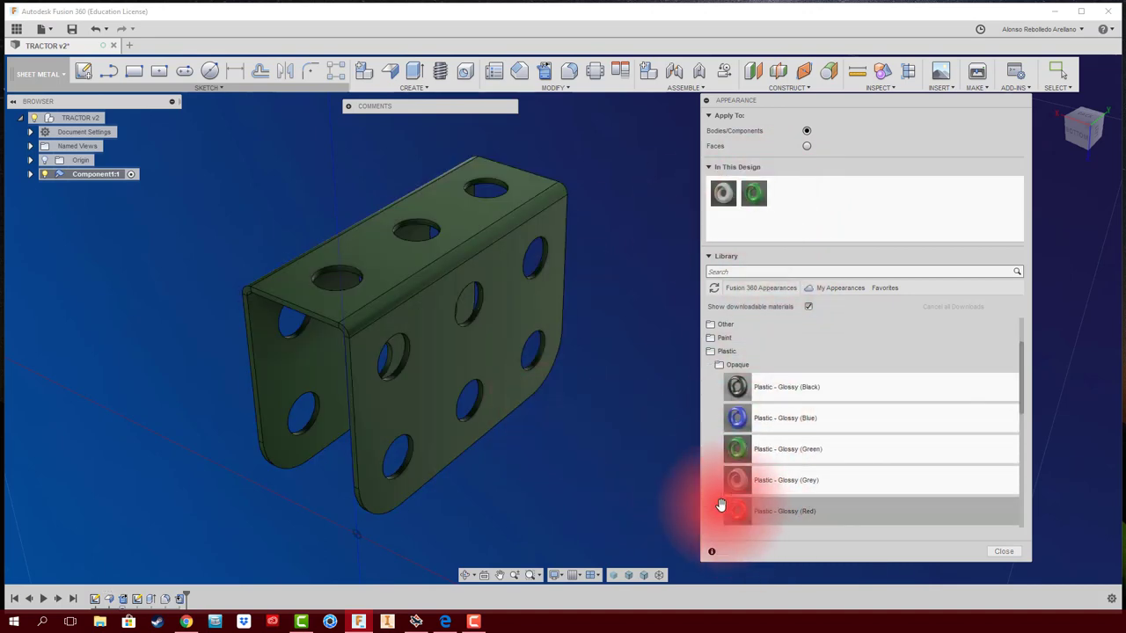
left_click_drag(719, 505, 493, 363)
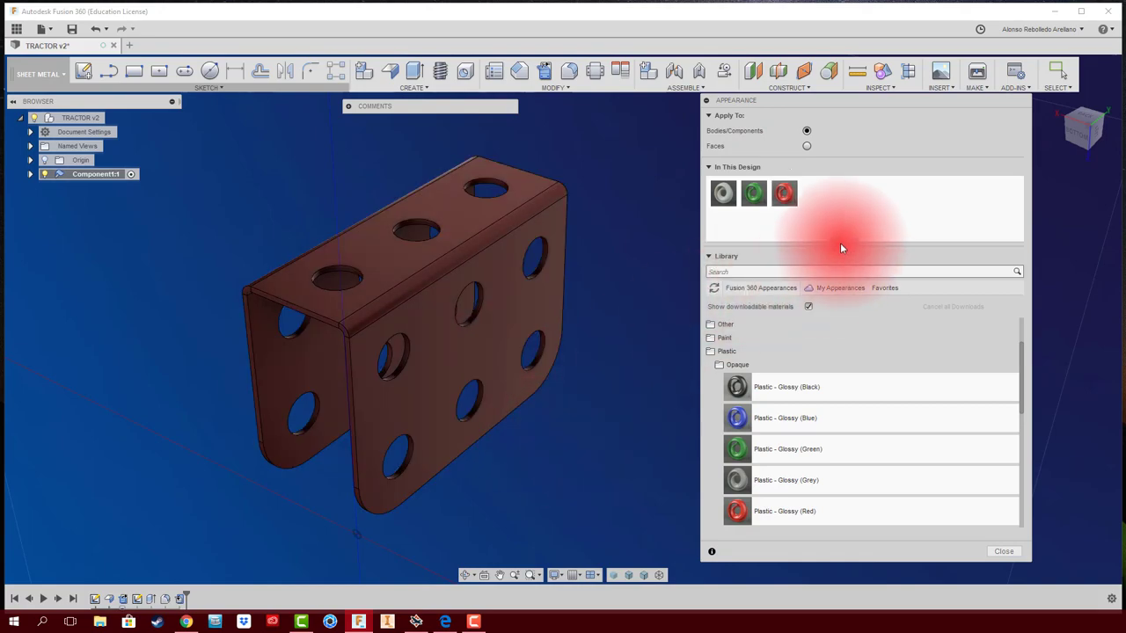
middle_click_drag(558, 402, 558, 403, "shift")
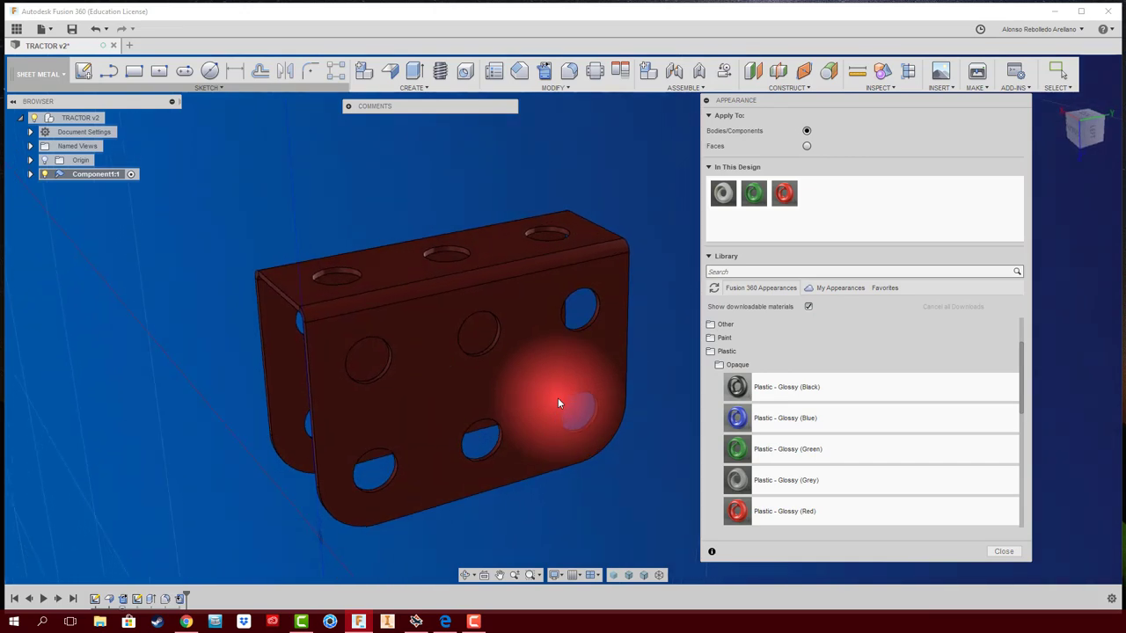
middle_click_drag(558, 403, 557, 403, "shift")
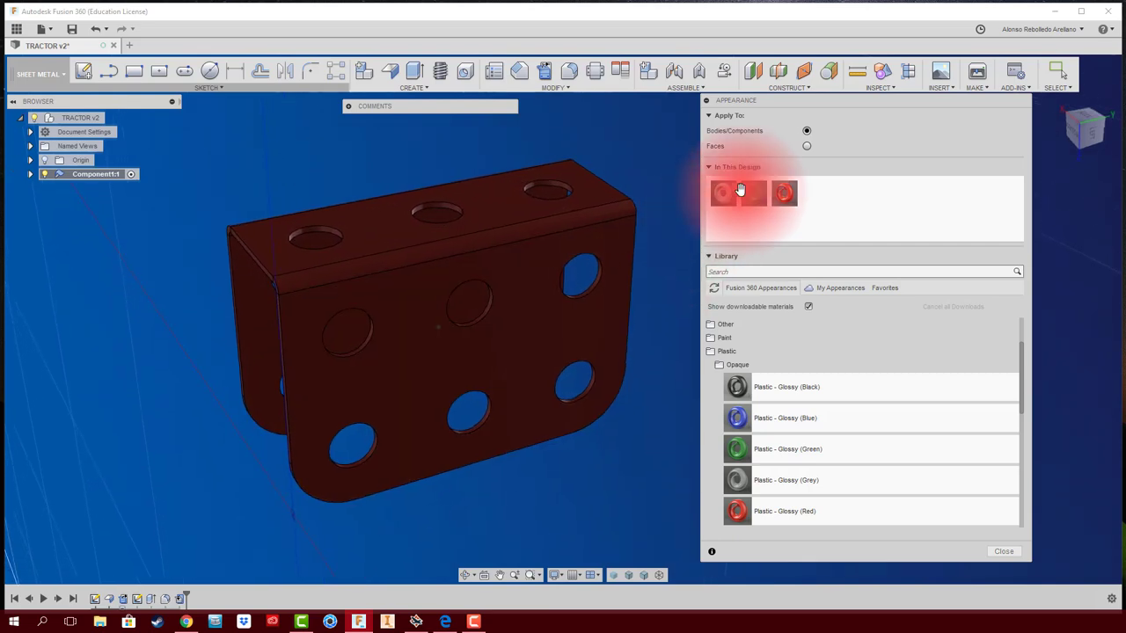
Step: Shift the plastic colour's hue and lightness to pale mint green, then close the panel
double_click(785, 195)
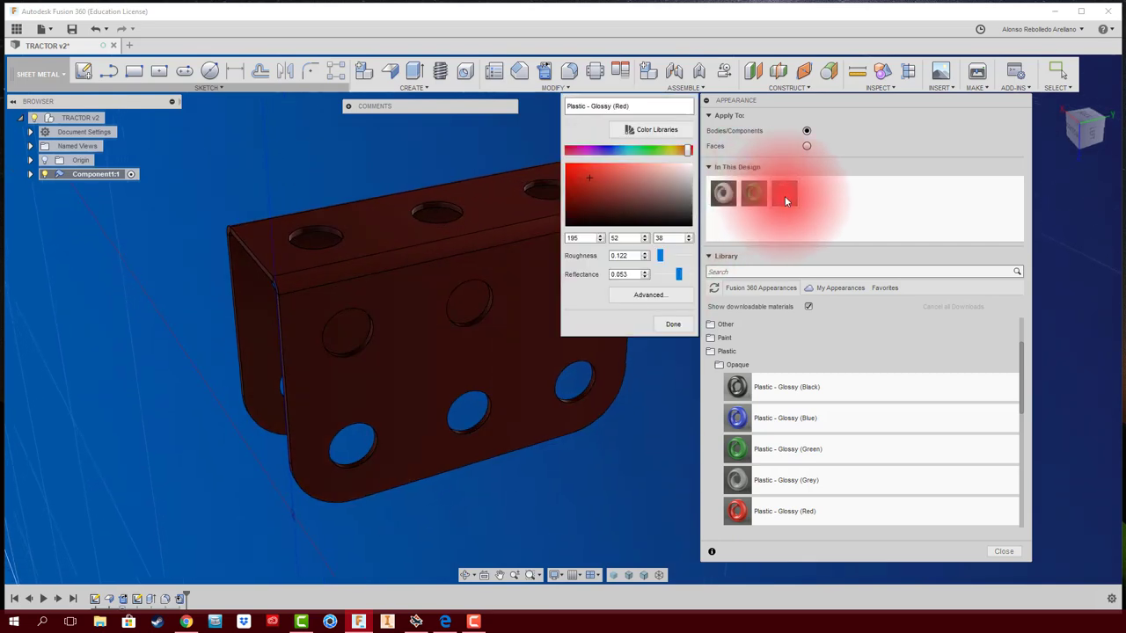
left_click(682, 151)
mouse_move(682, 152)
left_mouse_down()
mouse_move(583, 148)
mouse_move(565, 162)
mouse_move(668, 158)
mouse_move(598, 168)
mouse_move(598, 155)
mouse_move(652, 163)
mouse_move(643, 189)
mouse_move(653, 164)
mouse_move(601, 150)
mouse_move(651, 164)
mouse_move(566, 170)
mouse_move(587, 157)
mouse_move(656, 164)
left_mouse_up()
left_click(665, 337)
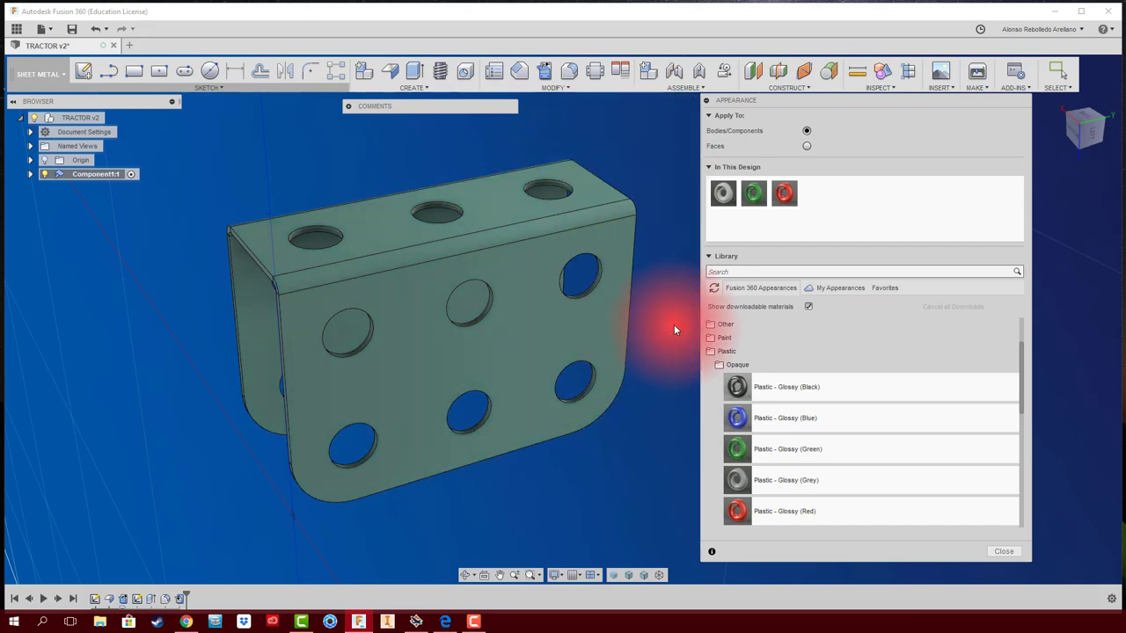
mouse_move(707, 250)
middle_mouse_down("shift")
mouse_move(668, 266)
mouse_move(464, 123)
middle_mouse_up("shift")
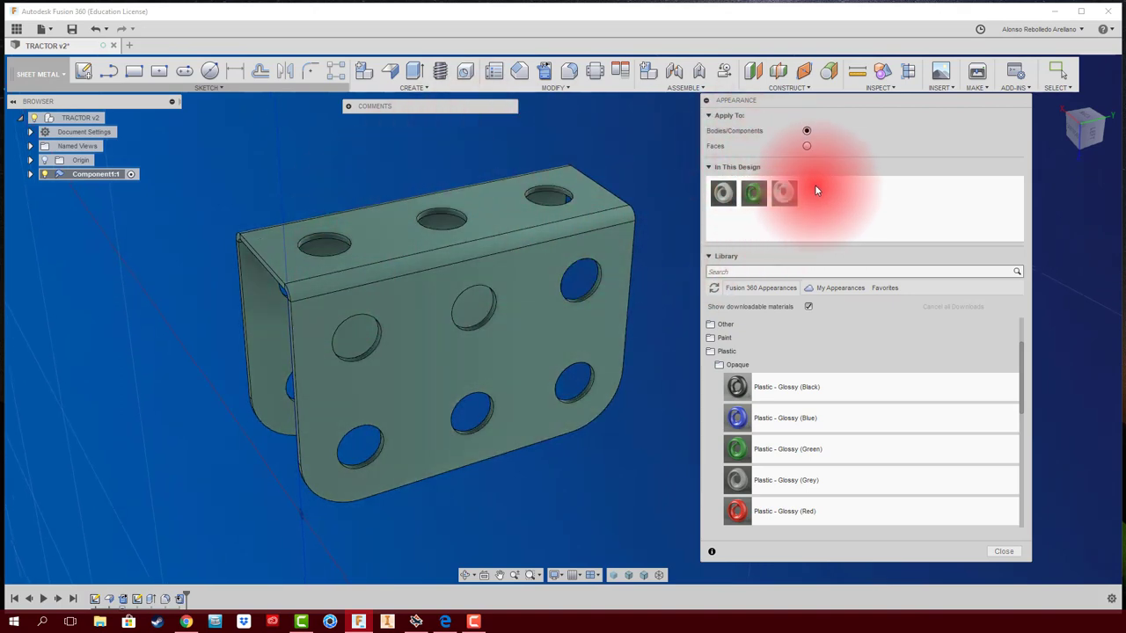
left_click(706, 100)
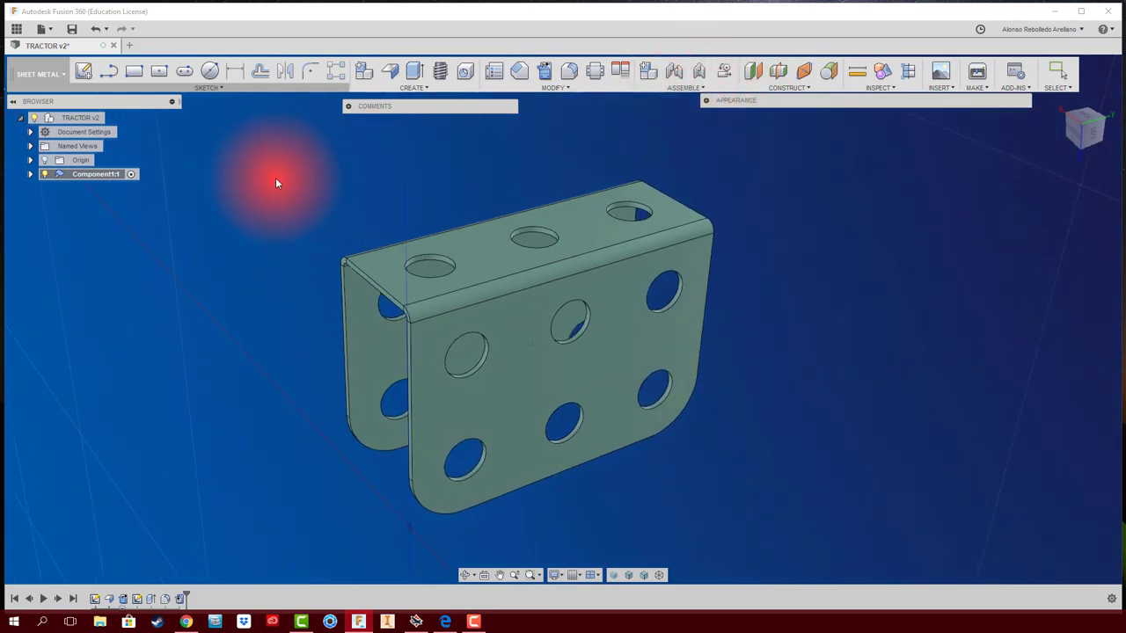
Step: Open the Data Panel and save the design as a new version
left_click(16, 28)
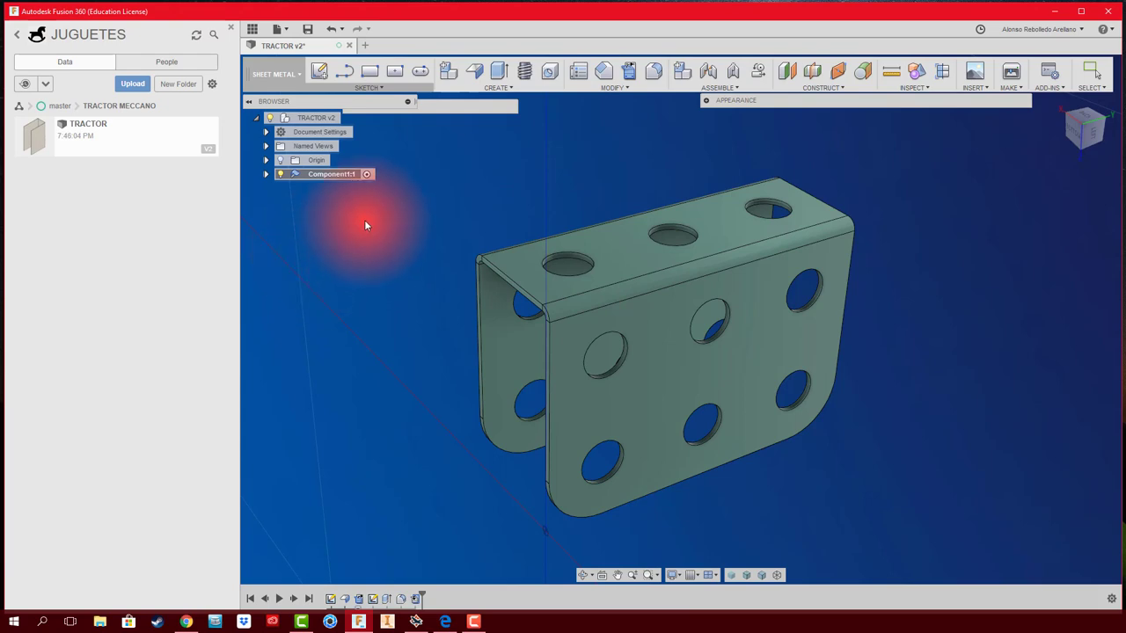
left_click(309, 29)
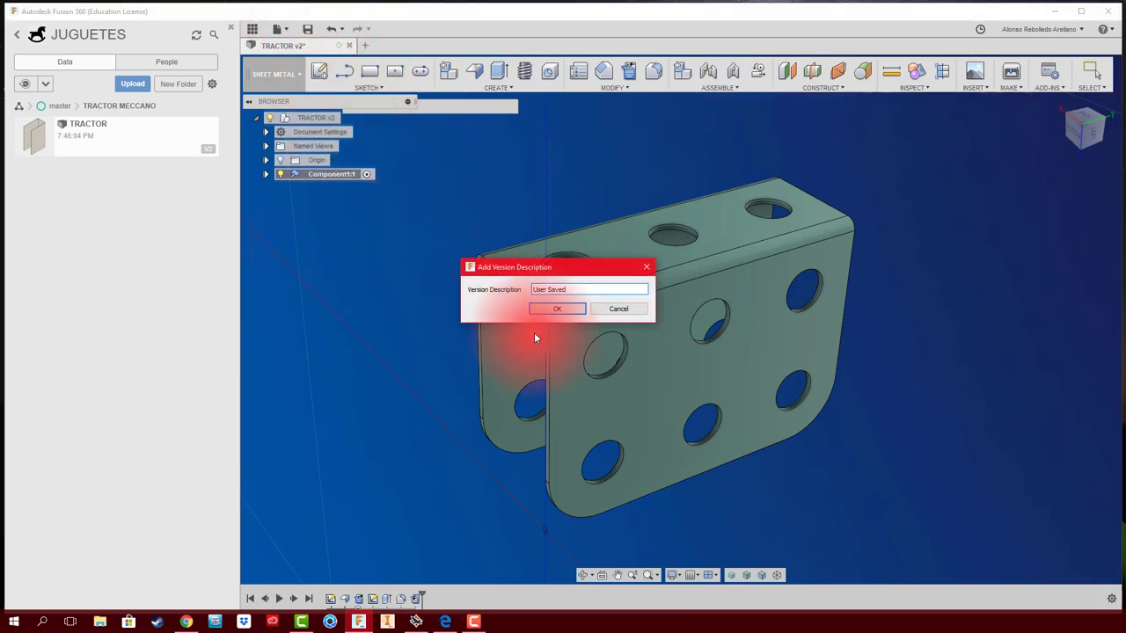
left_click(550, 304)
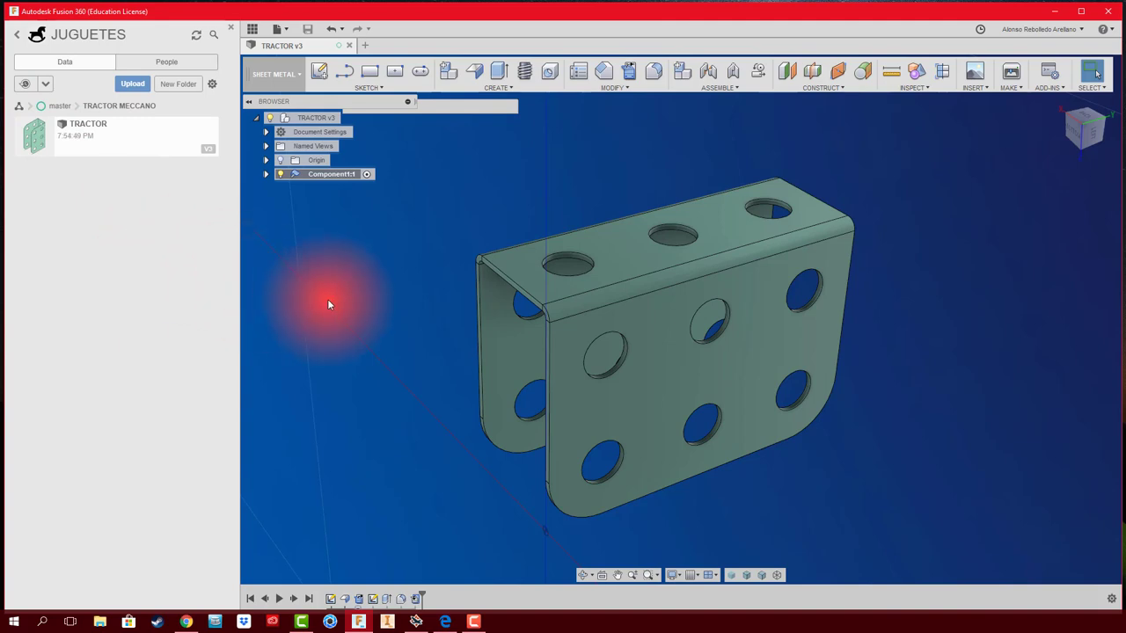
Step: Rename the component to PLACA 5X3 and save again as TRACTOR v4
left_click(344, 175)
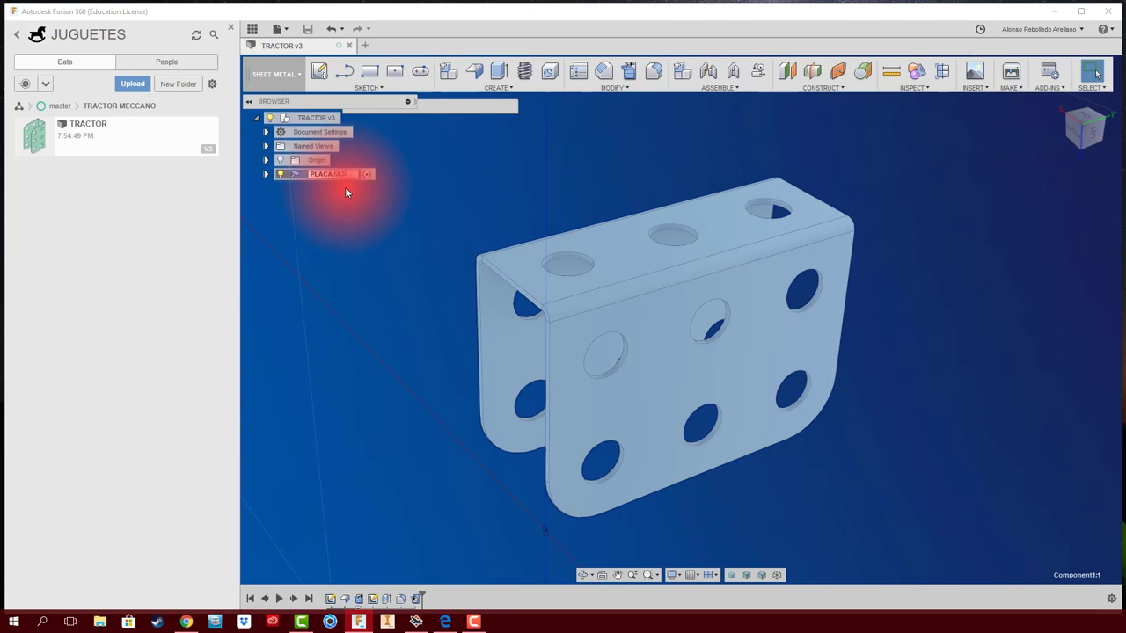
left_click(347, 193)
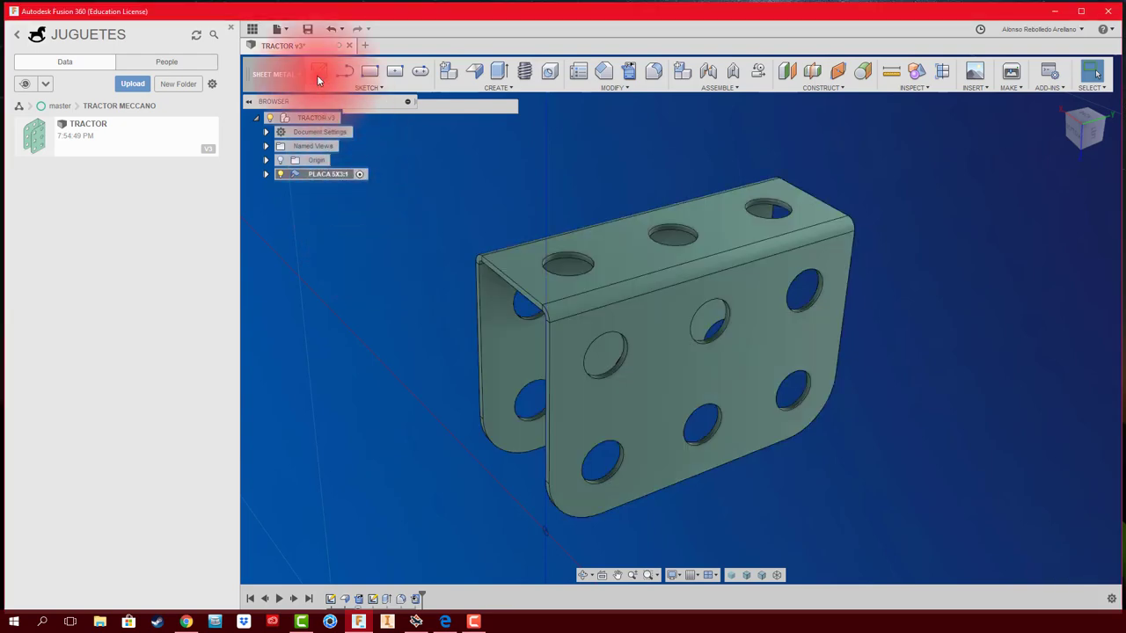
left_click(303, 31)
left_click(563, 309)
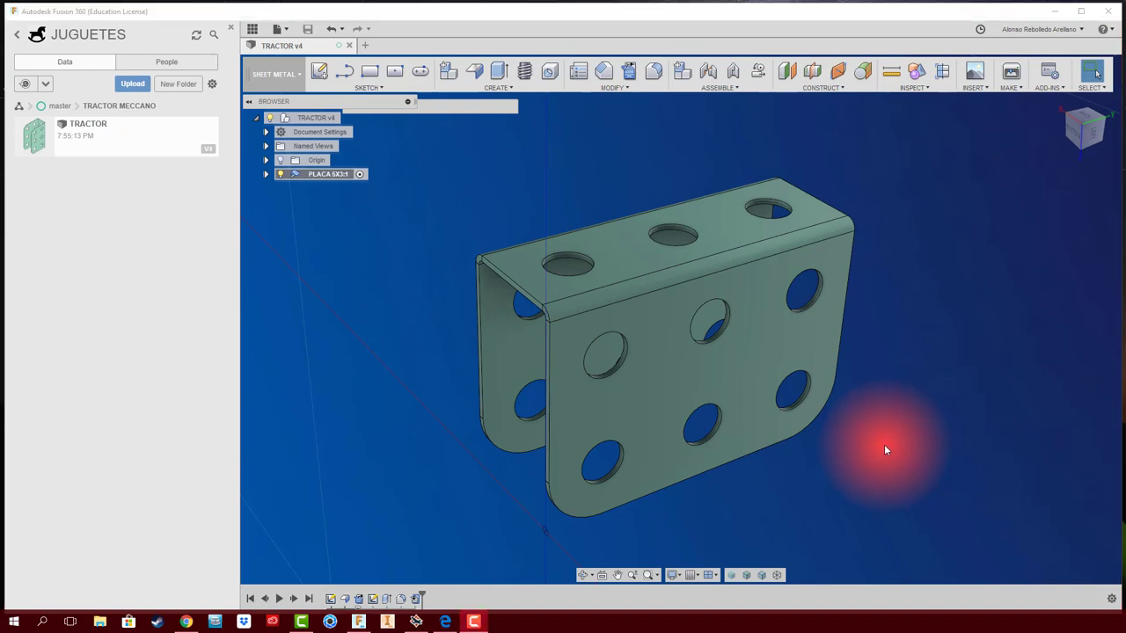
Step: View the Flickr Meccano tractor photo and return to the model
middle_click_drag(886, 449, 903, 430)
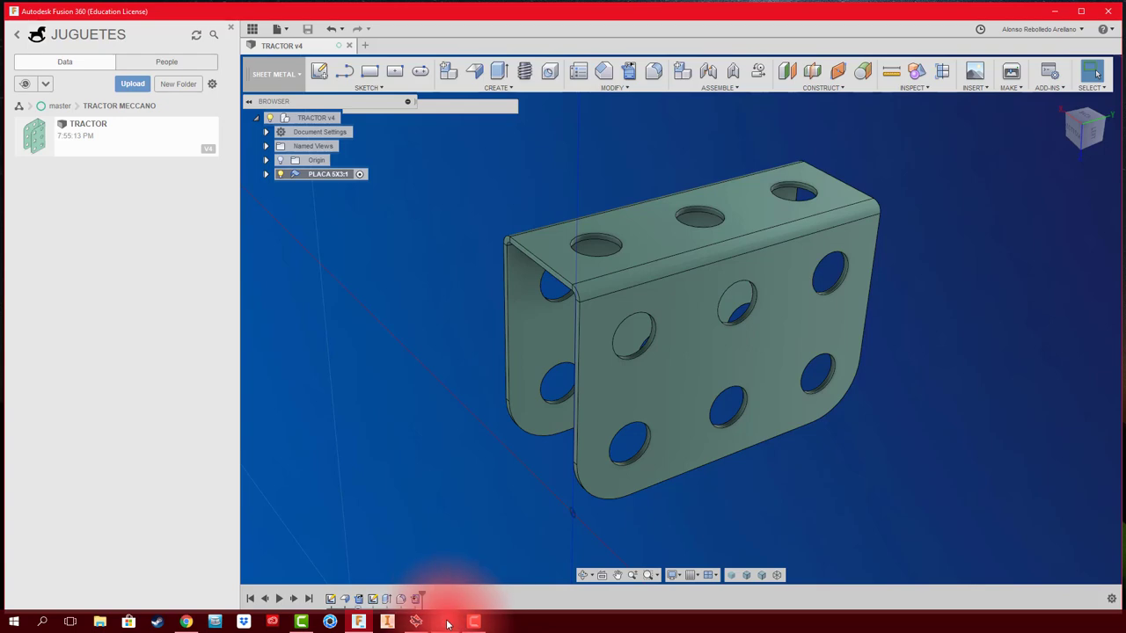
mouse_move(445, 622)
left_click(445, 580)
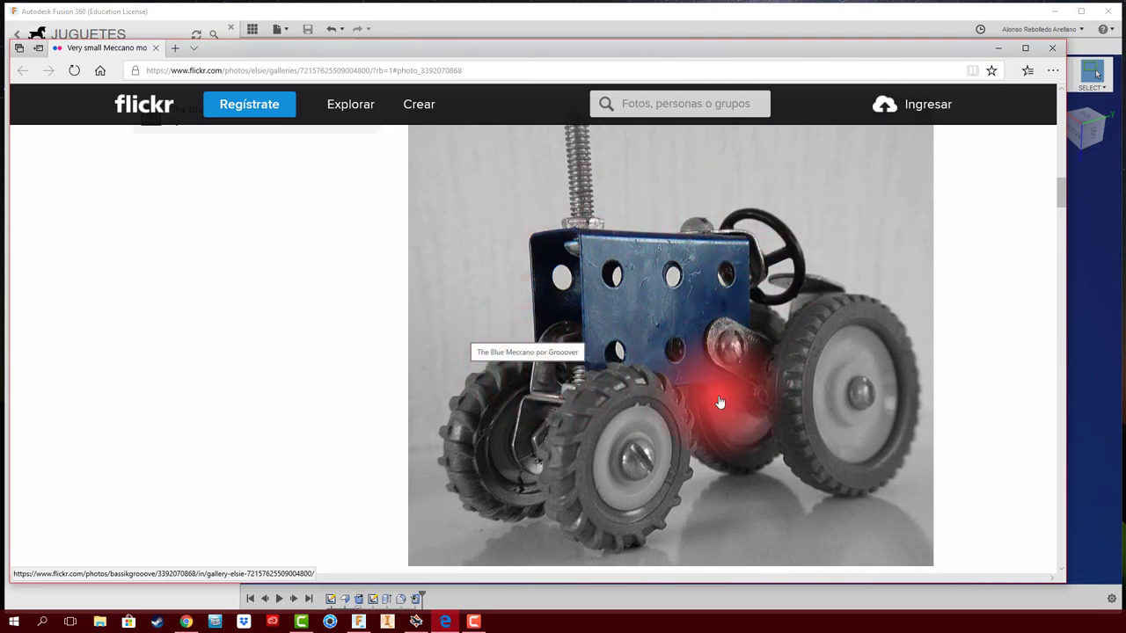
left_click(997, 48)
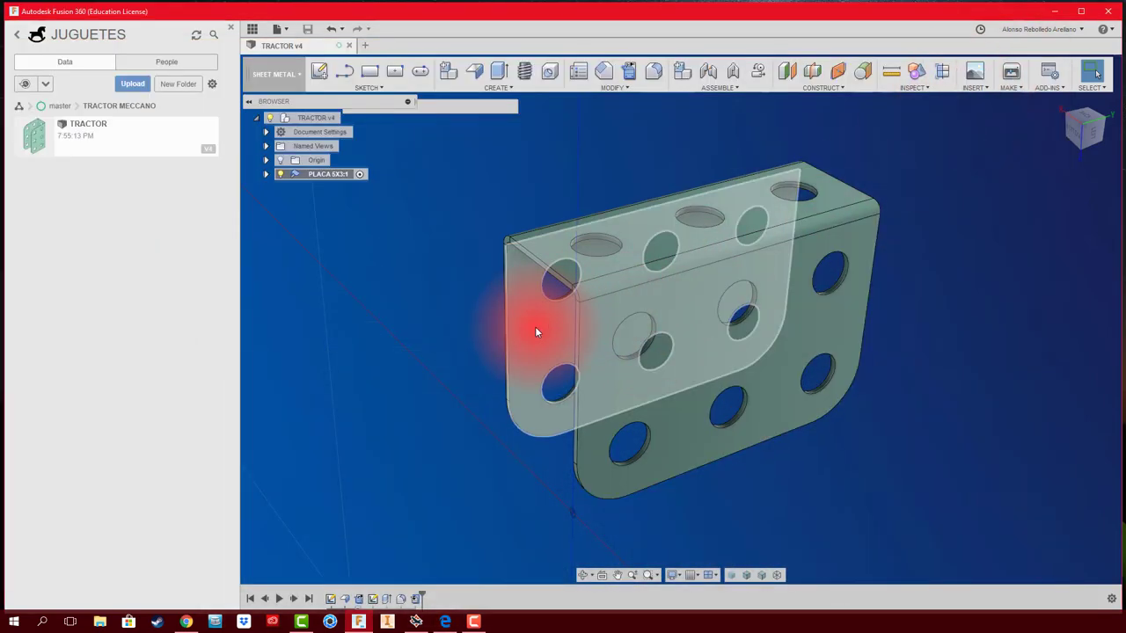
Step: Activate the PLACA 5X3 component, close the Data Panel, and bring back the tractor photo
right_click(330, 174)
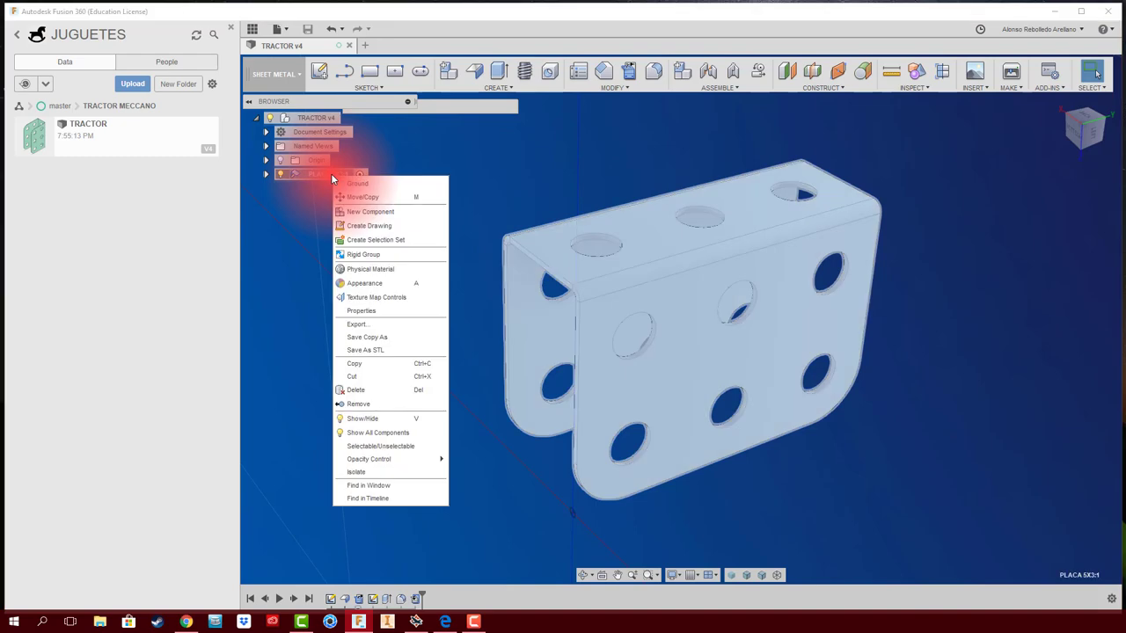
left_click(378, 183)
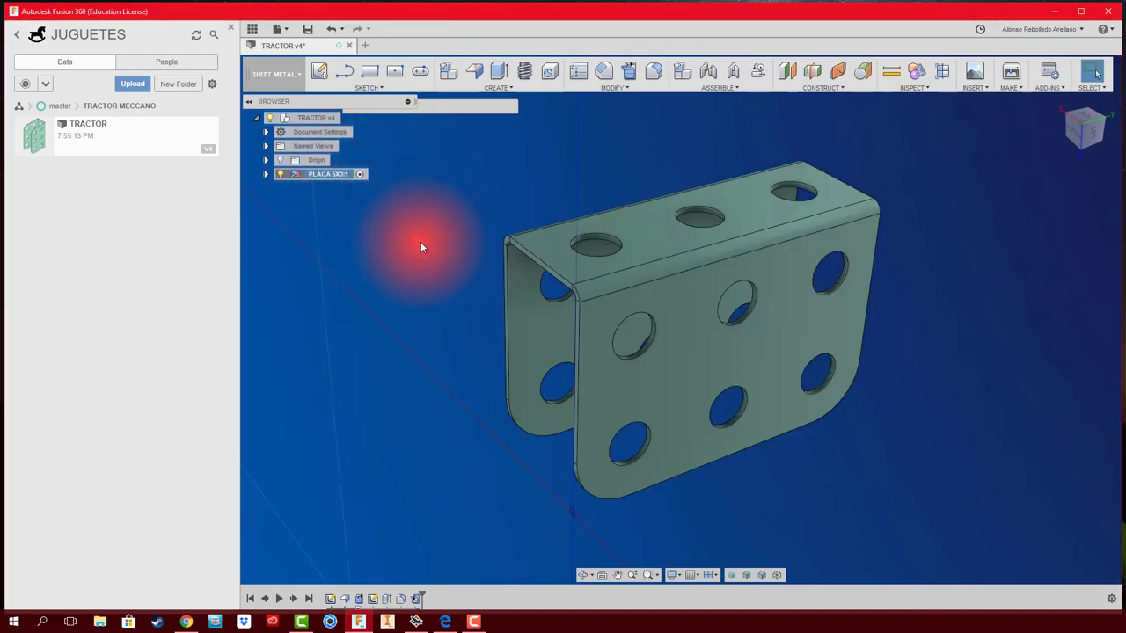
left_click(230, 27)
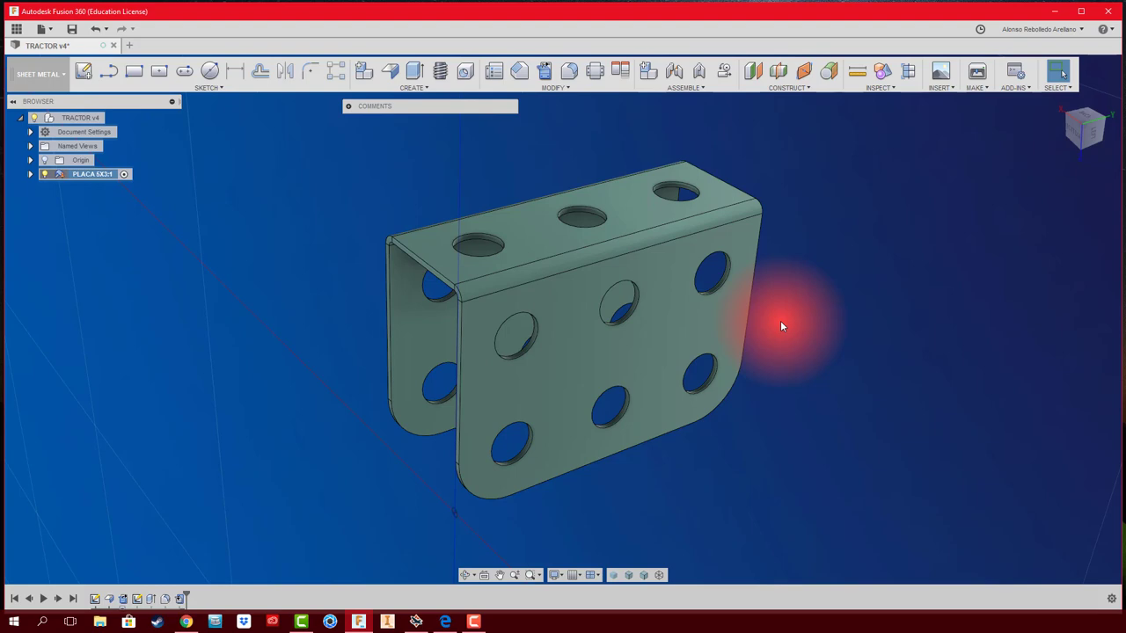
middle_click_drag(782, 324, 760, 315, "shift")
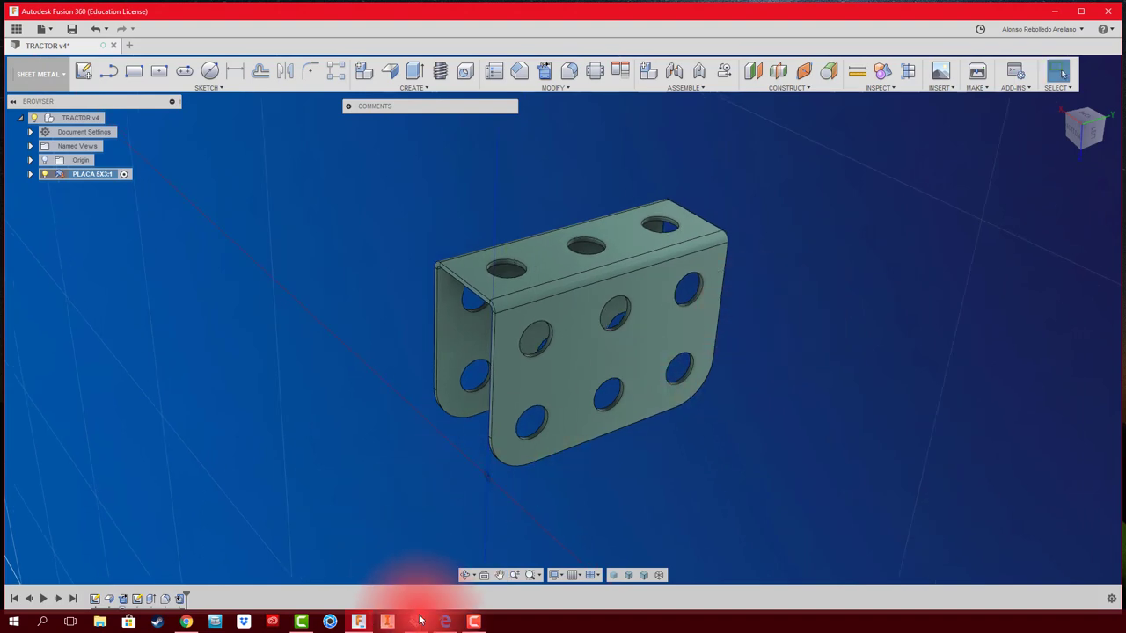
left_click(445, 621)
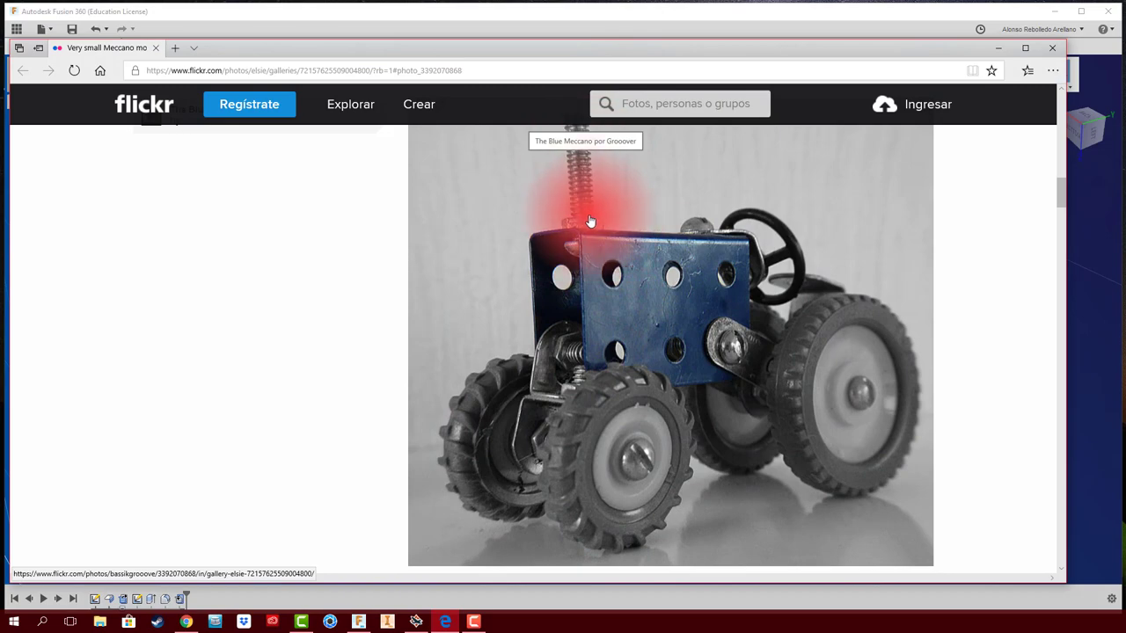
scroll(587, 169, "up", 2)
scroll(580, 202, "down", 1)
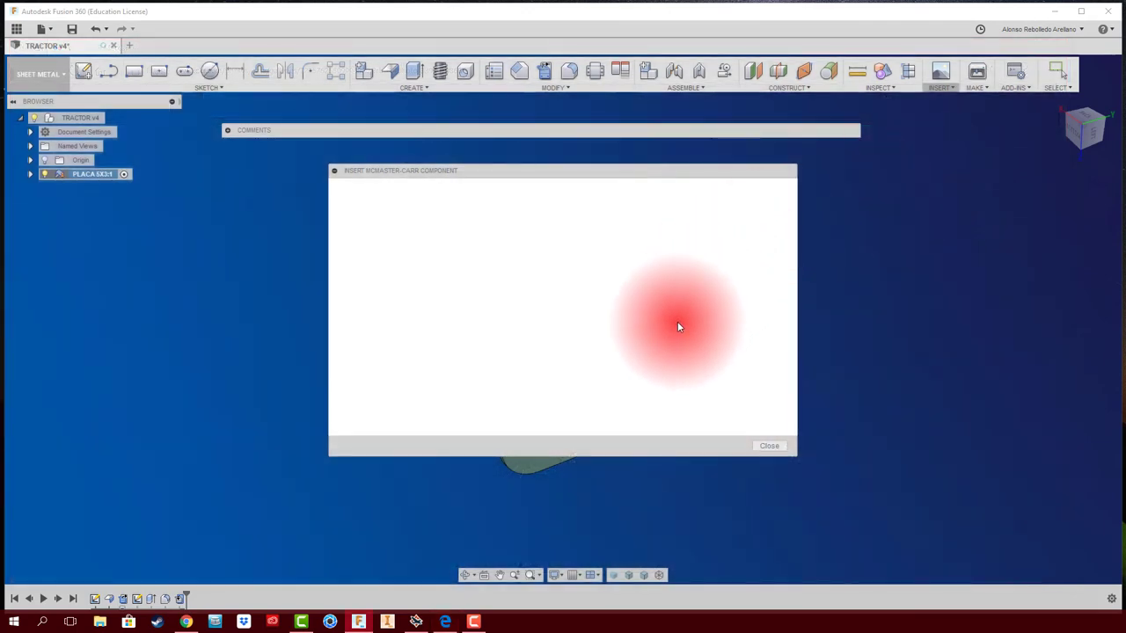
Step: Enlarge the McMaster-Carr catalog and browse to the M4 × 14 mm pan head screw 92005A223
double_click(639, 169)
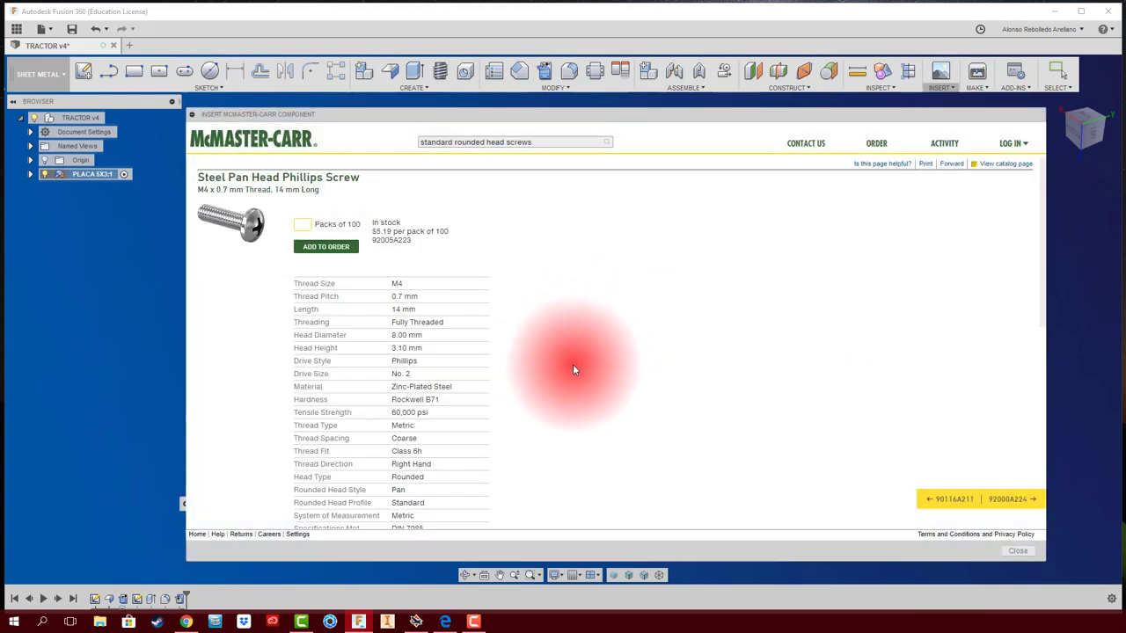
scroll(515, 389, "down", 3)
scroll(510, 394, "down", 3)
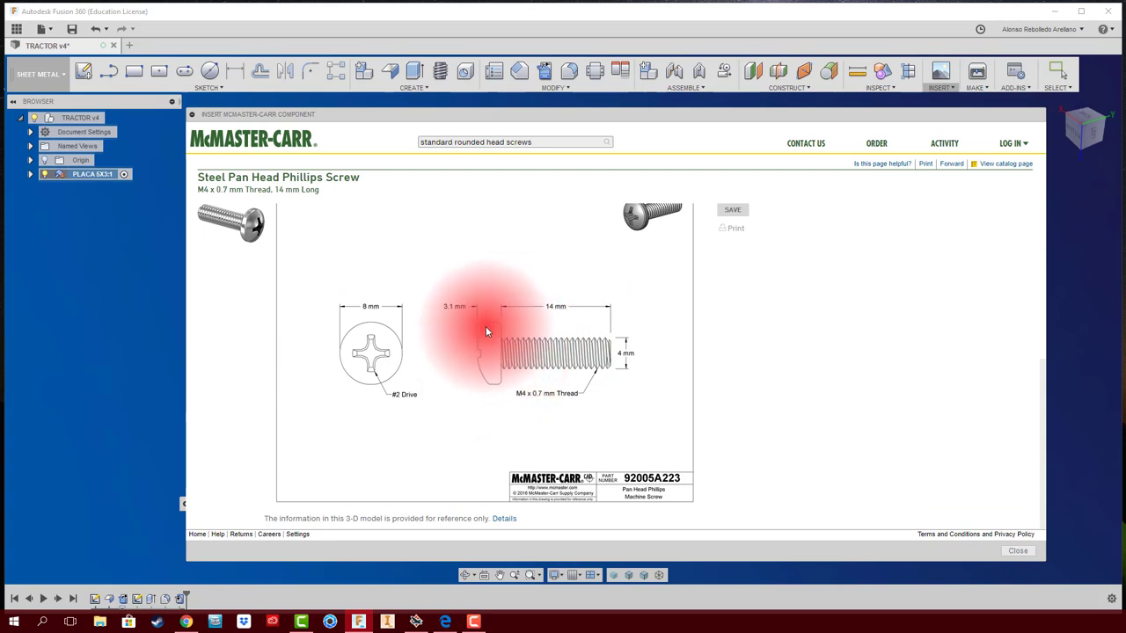
scroll(492, 348, "up", 3)
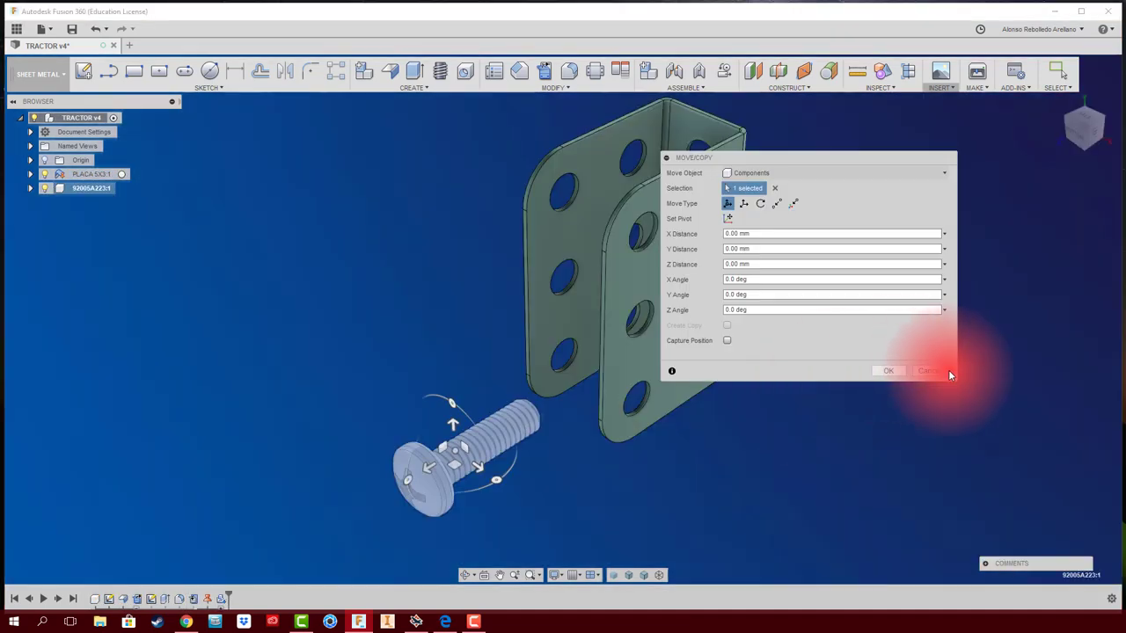
Step: Rigidly joint the screw head's underside into a top corner hole of the plate
left_click(892, 370)
middle_click_drag(876, 370, 718, 434, "shift")
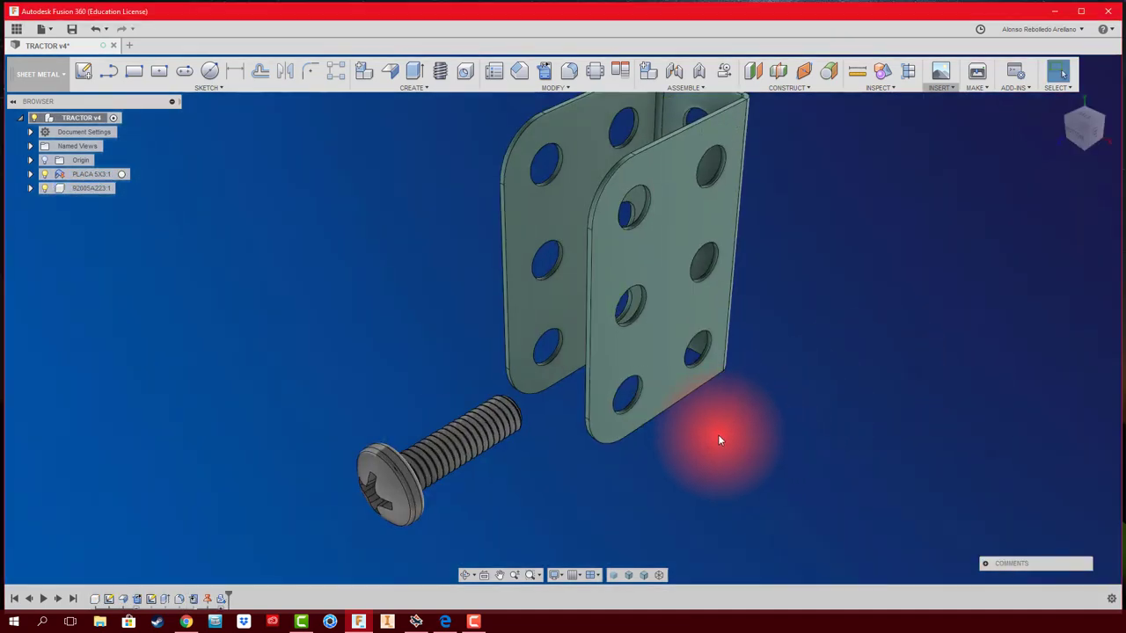
mouse_move(598, 484)
middle_mouse_down("shift")
mouse_move(570, 471)
mouse_move(627, 471)
middle_mouse_up("shift")
scroll(629, 472, "up", 3)
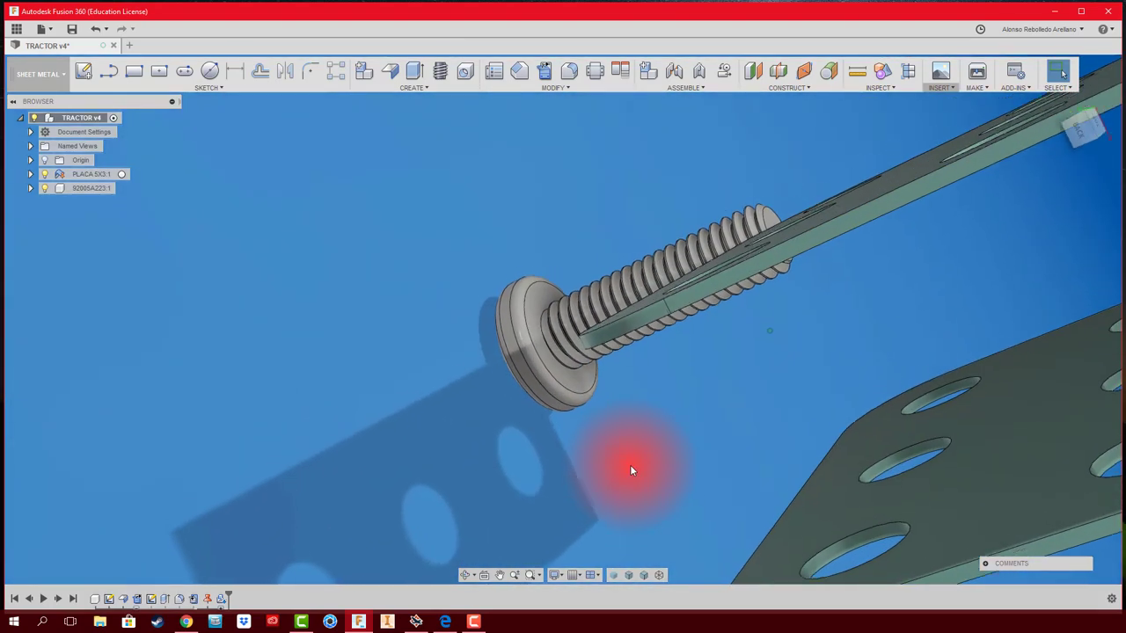
key("j")
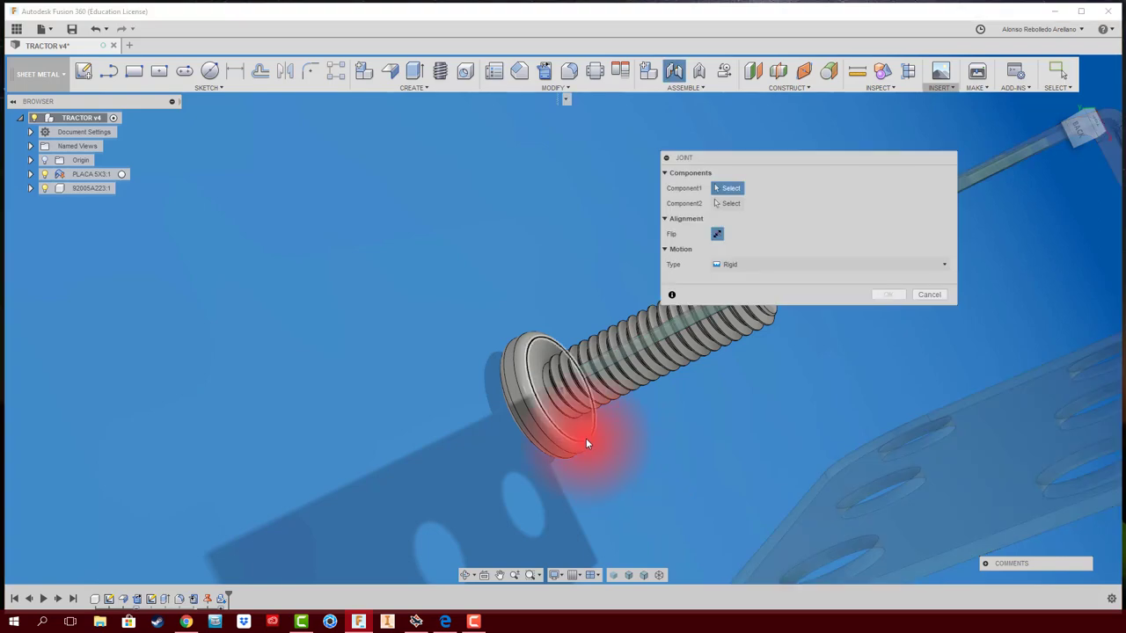
left_click(586, 440)
mouse_move(633, 446)
middle_mouse_down("shift")
mouse_move(691, 414)
mouse_move(1065, 374)
middle_mouse_up("shift")
left_click(1074, 352)
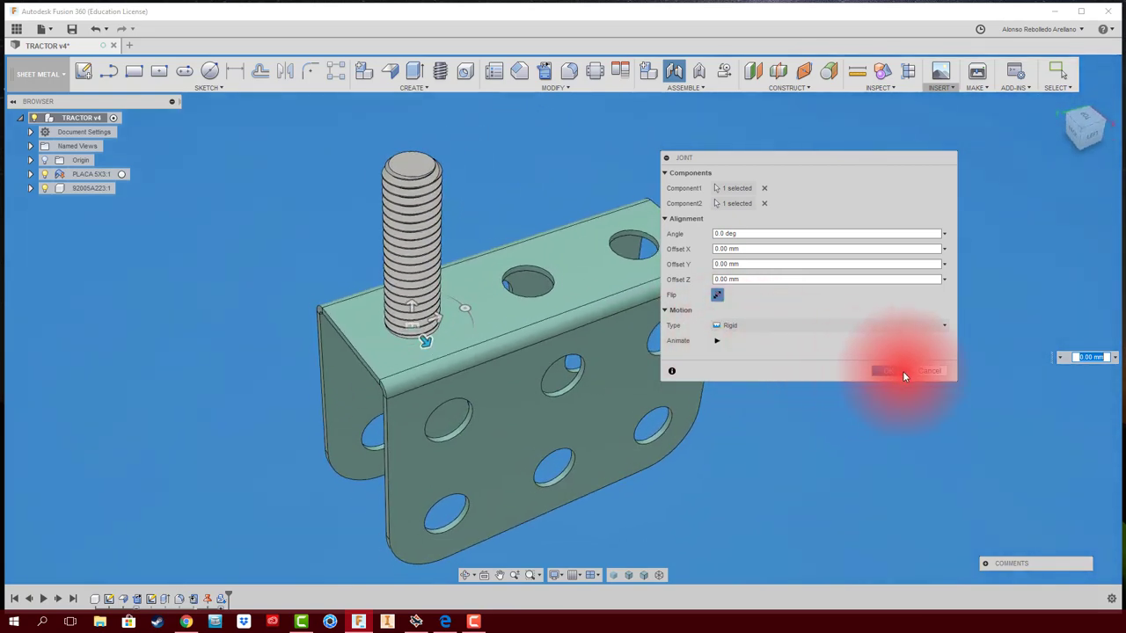
left_click(890, 370)
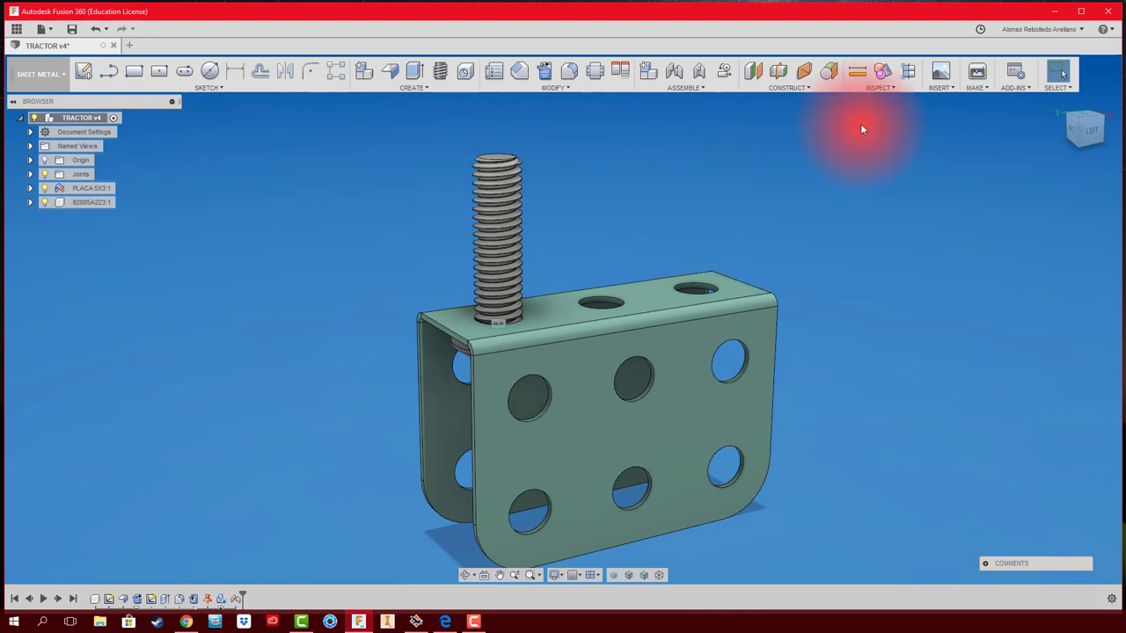
Step: Open the McMaster-Carr catalog, filter to hex nuts, and open the M4 Class 10 nut 92497A250
left_click(946, 88)
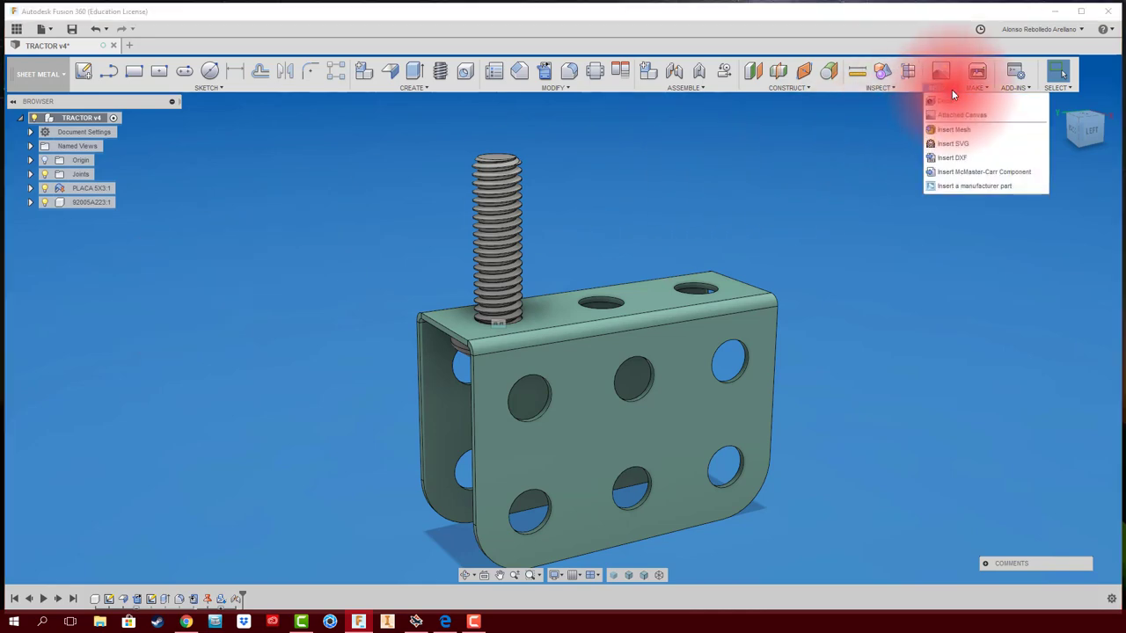
left_click(949, 173)
left_click(665, 332)
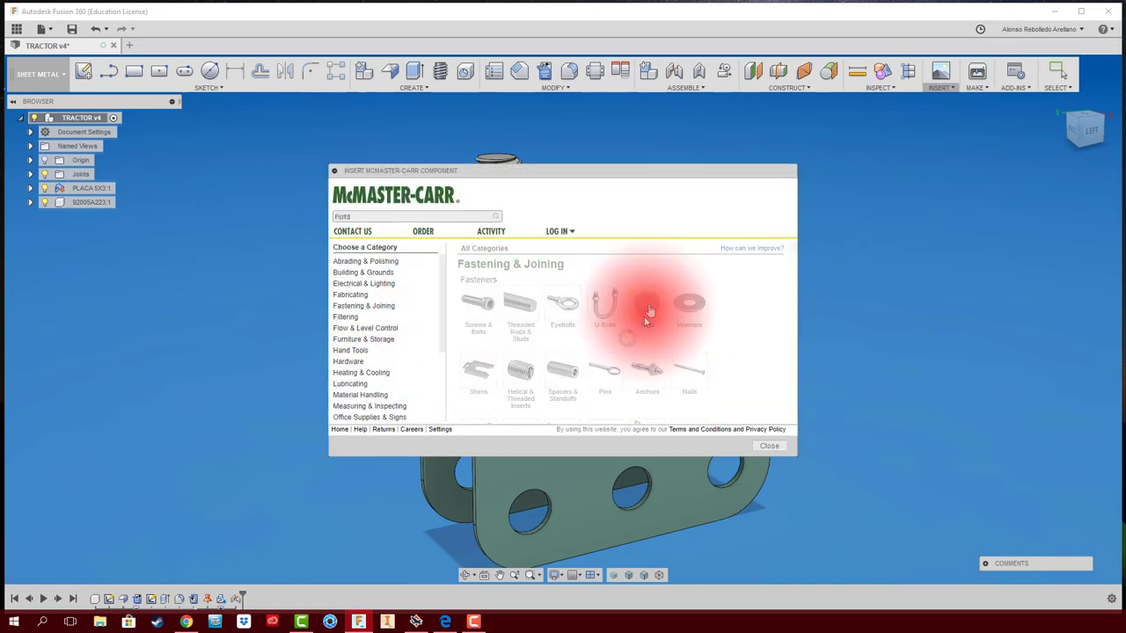
left_click(364, 299)
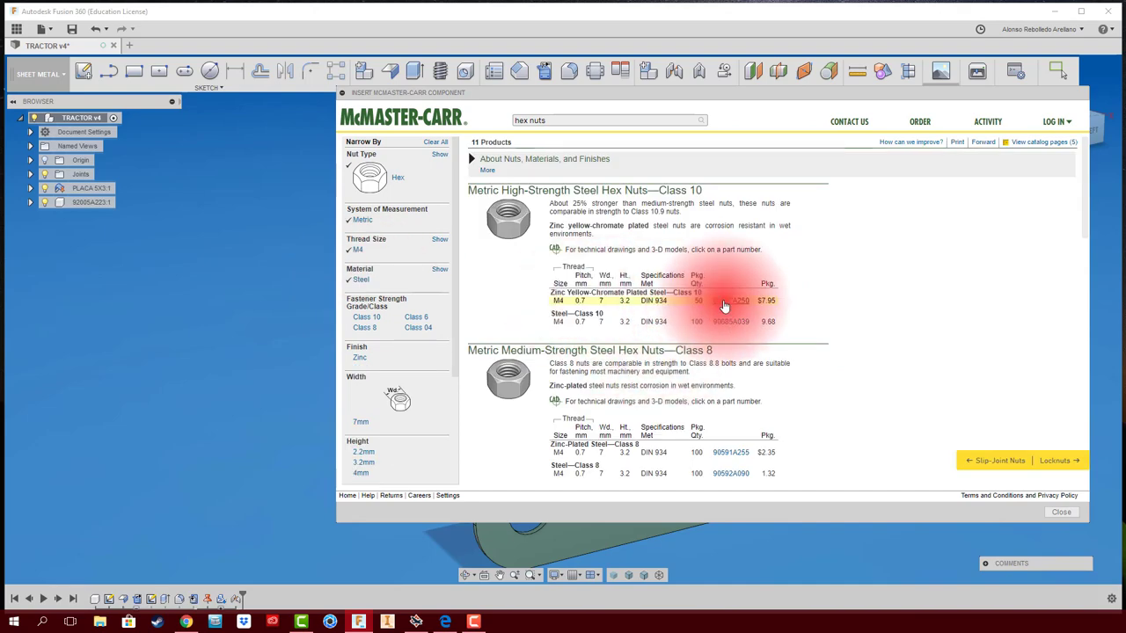
left_click(726, 300)
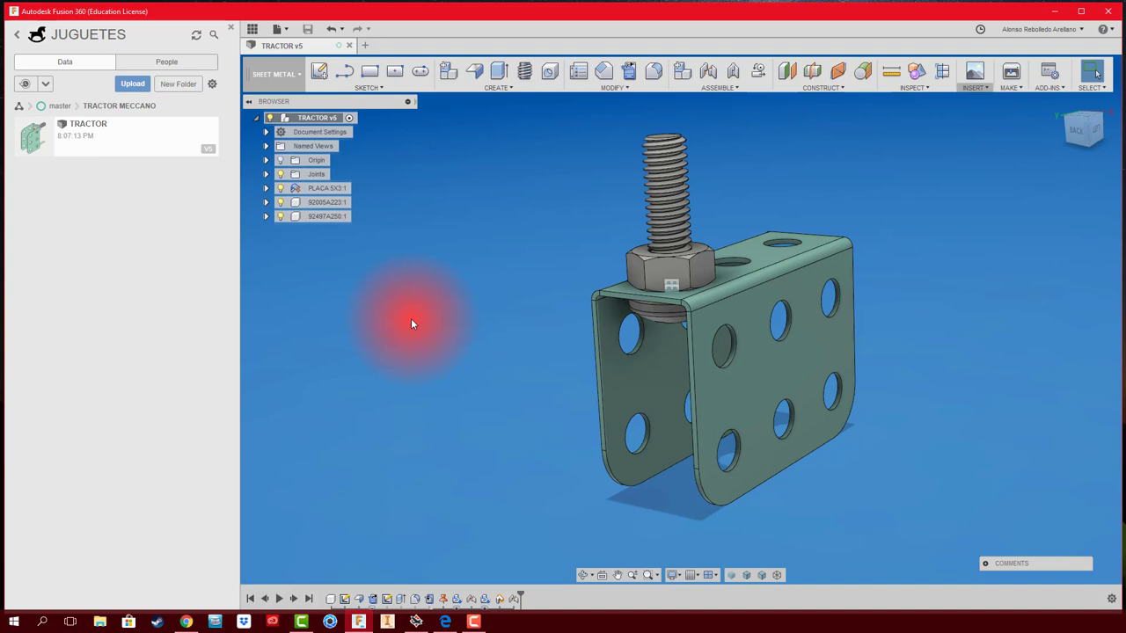
Step: Save a separate copy of the PLACA 5X3 plate under its default name
right_click(331, 189)
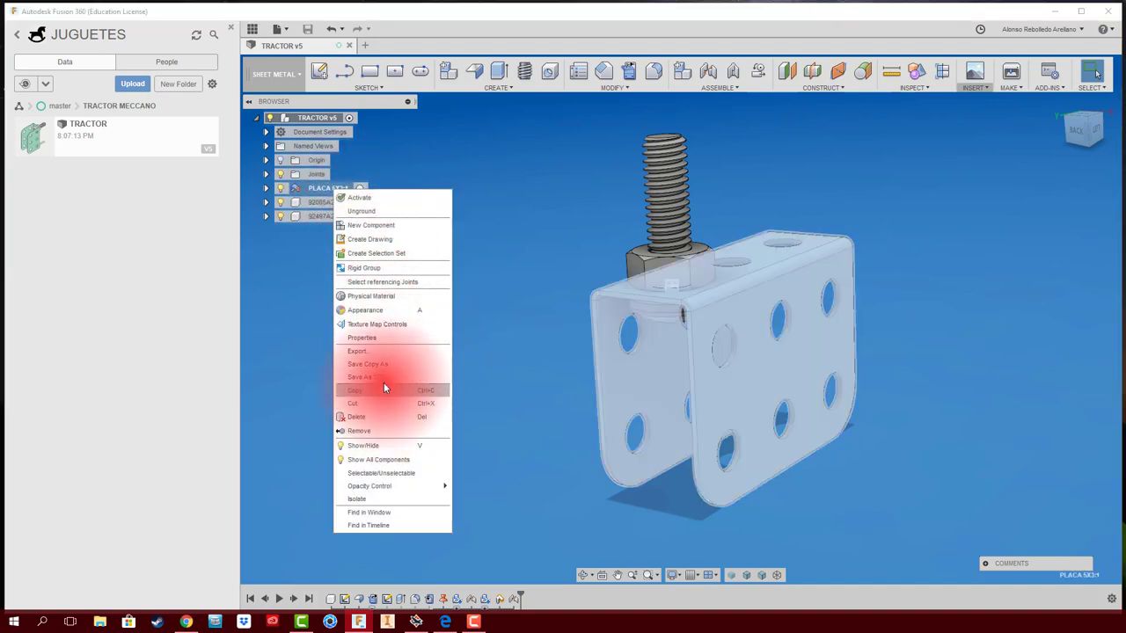
left_click(386, 367)
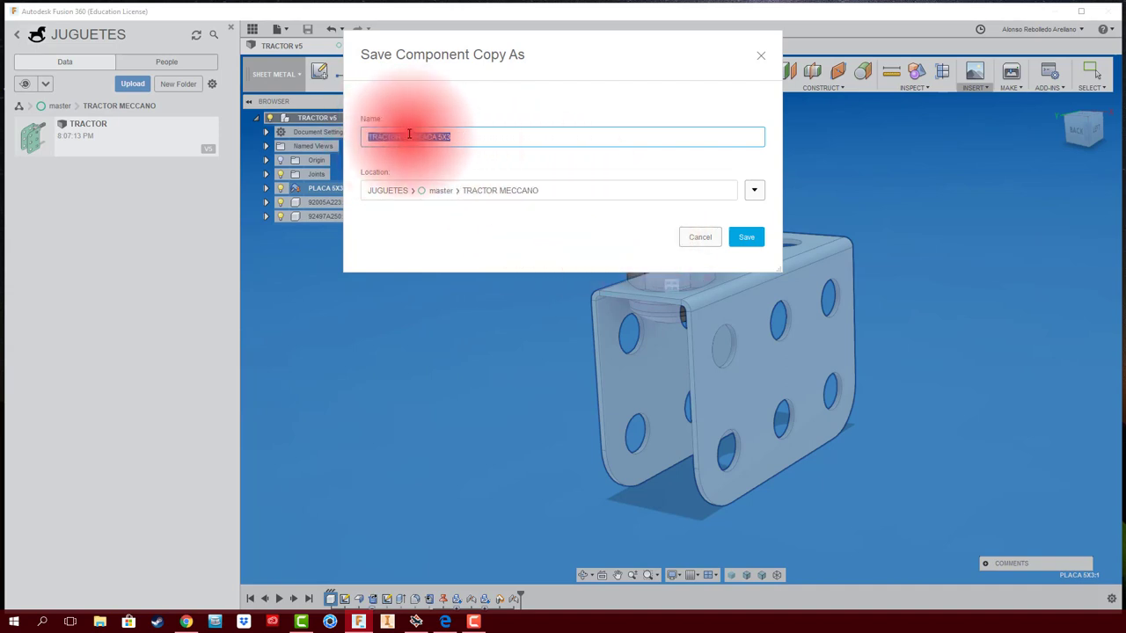
left_click(751, 239)
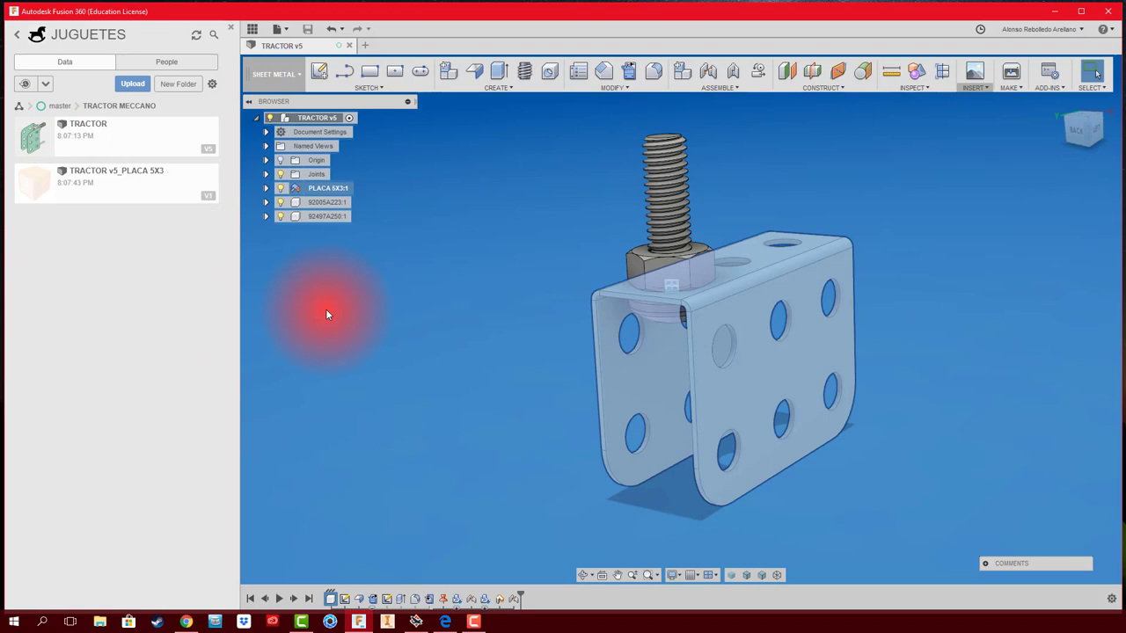
Step: Save separate copies of the screw 92005A223 and the nut 92497A250
left_click(334, 204)
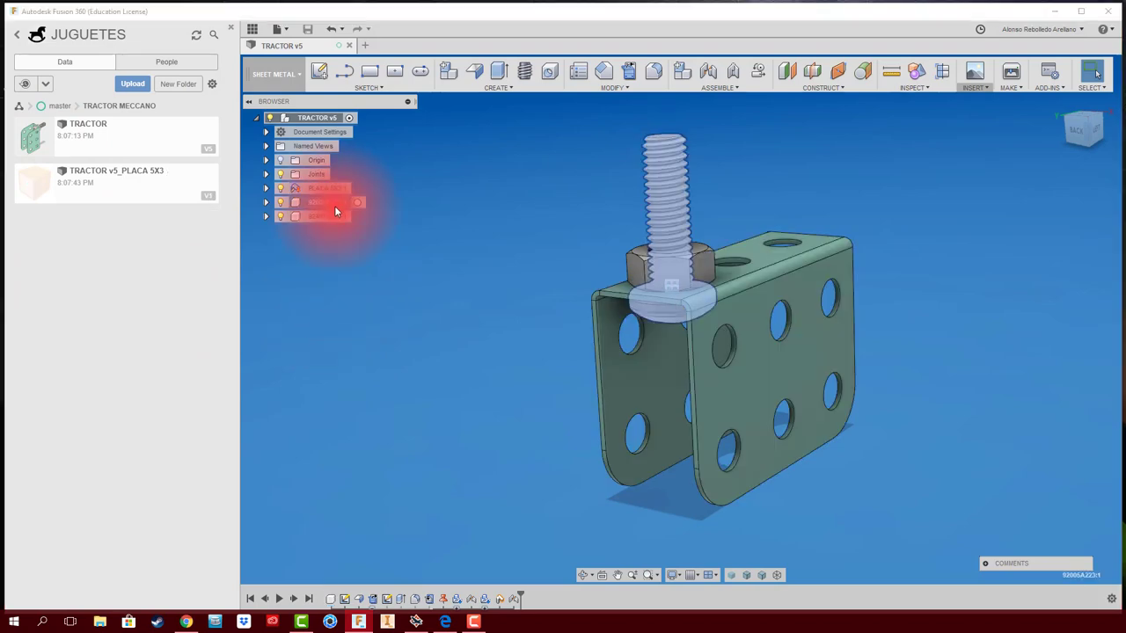
left_click(336, 215, "ctrl")
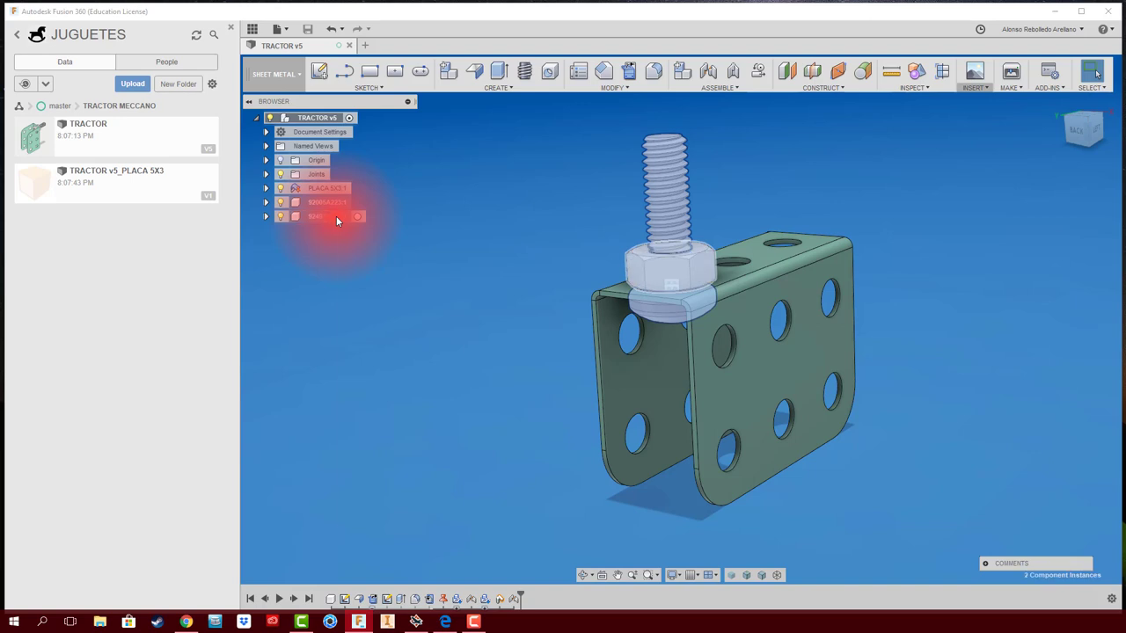
right_click(336, 215)
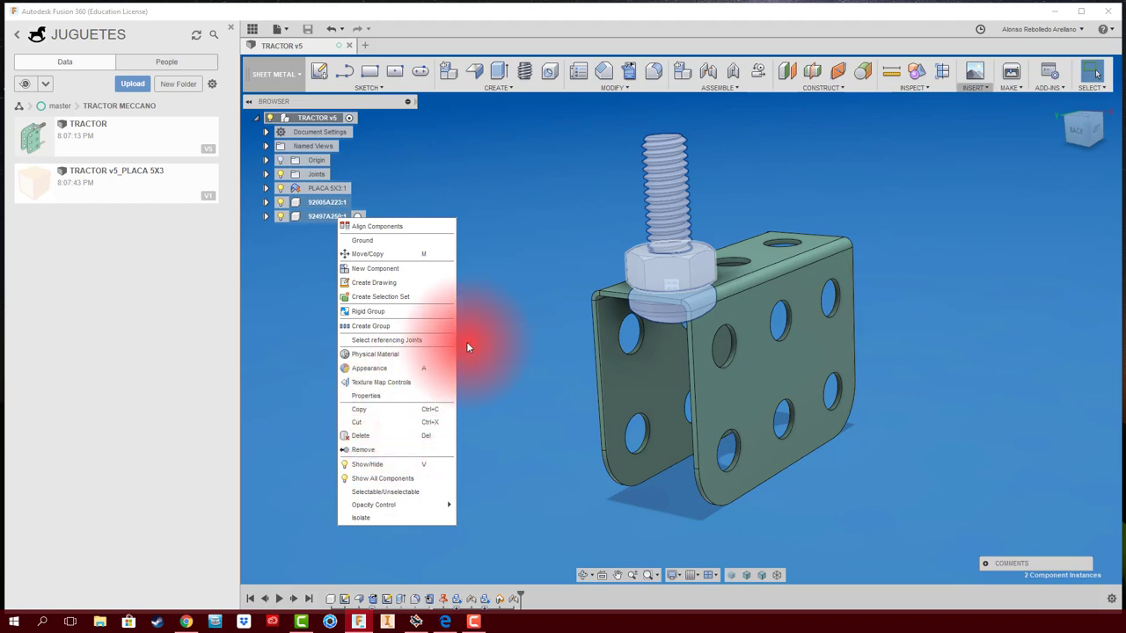
left_click(503, 324)
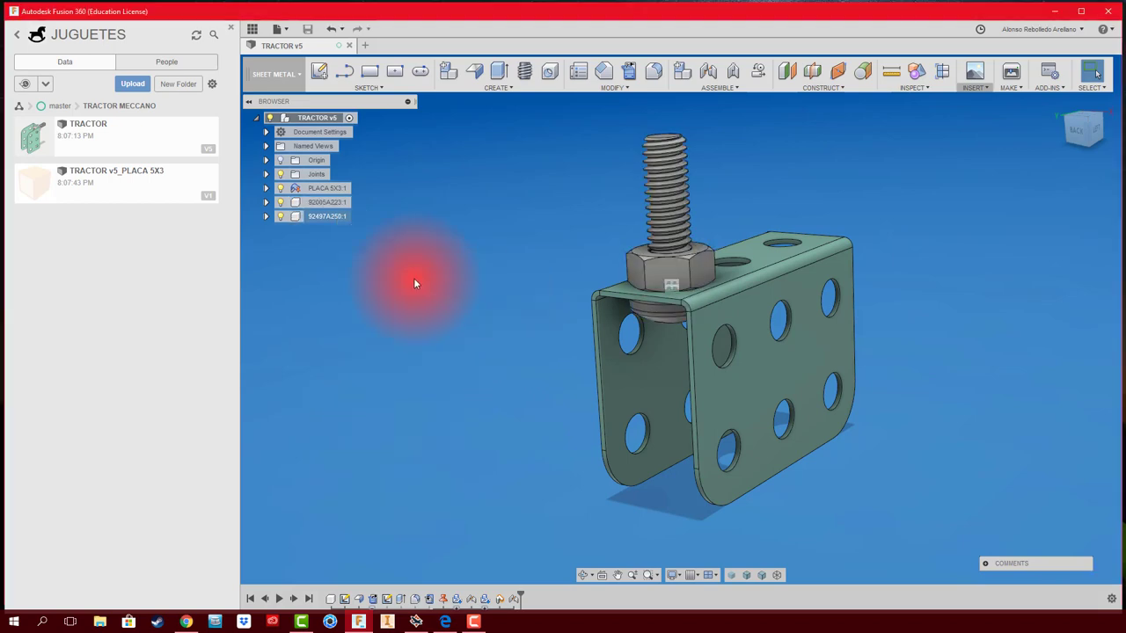
right_click(336, 207)
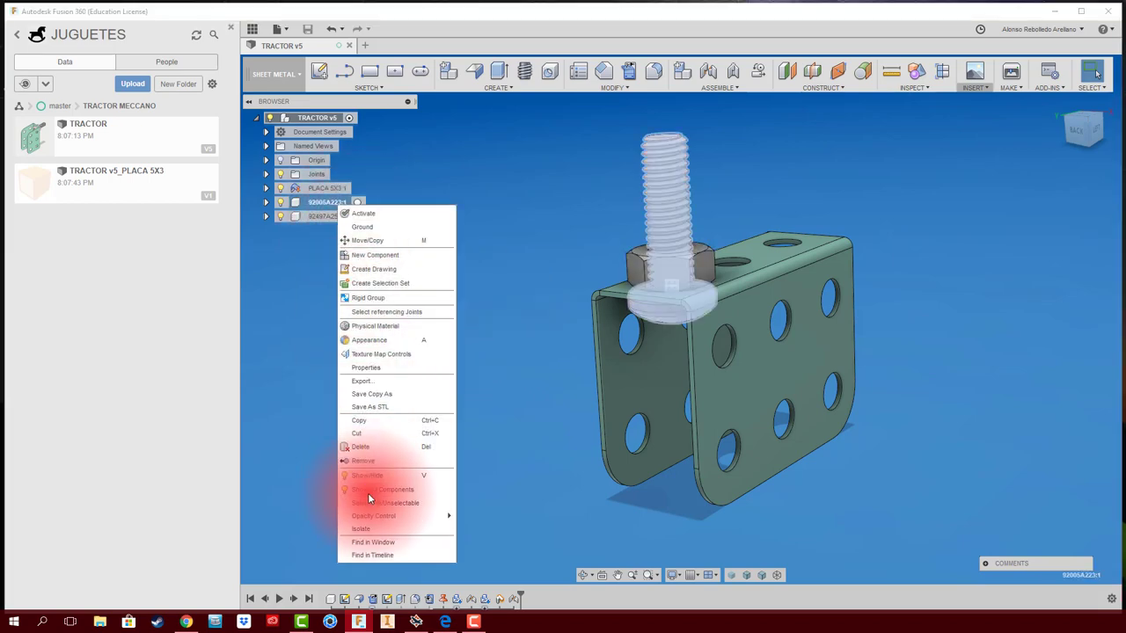
left_click(391, 397)
left_click(744, 238)
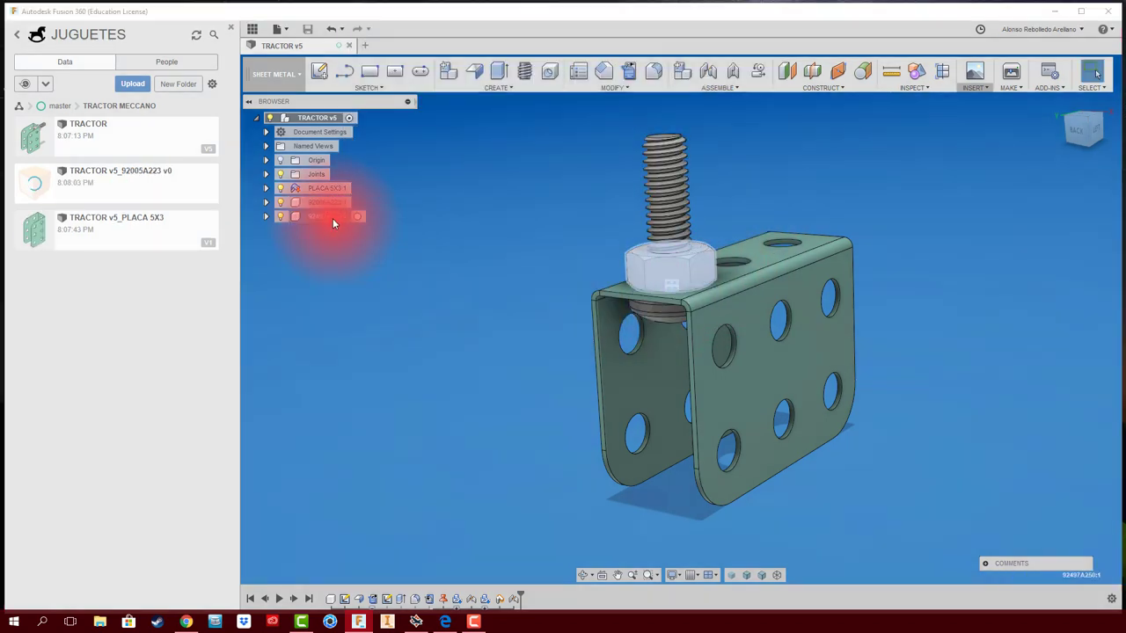
right_click(335, 219)
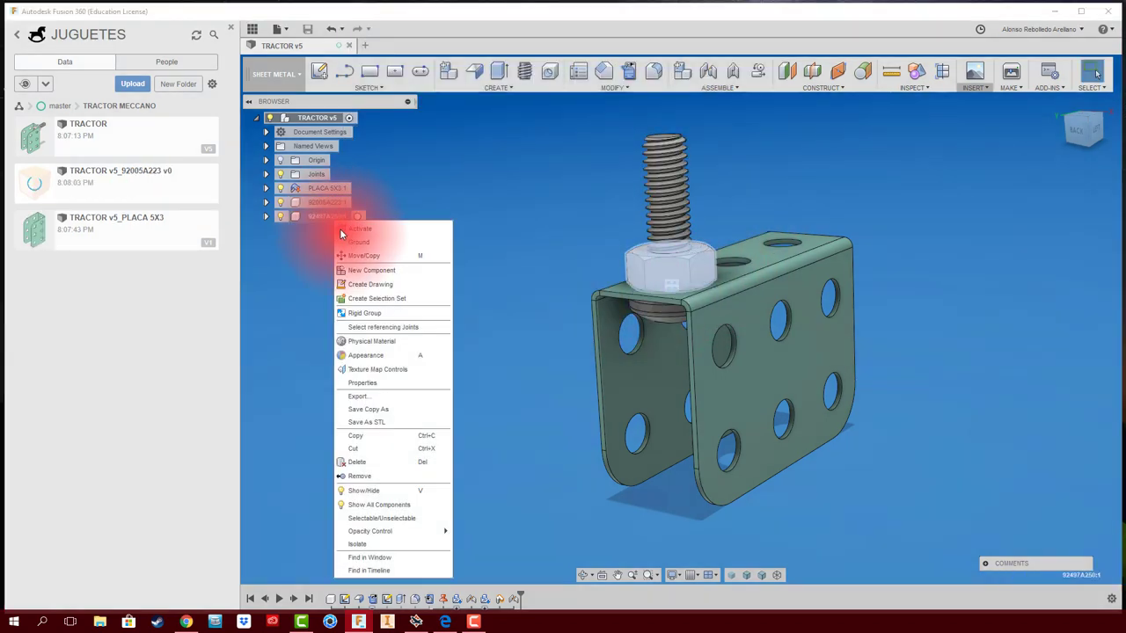
left_click(370, 407)
left_click(744, 235)
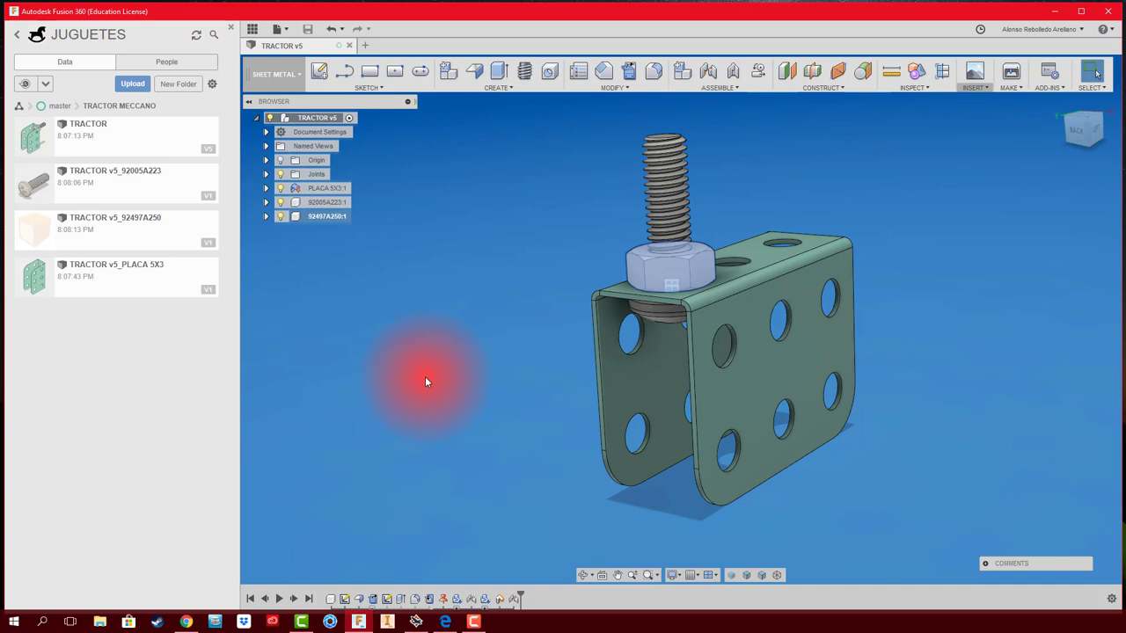
left_click(445, 622)
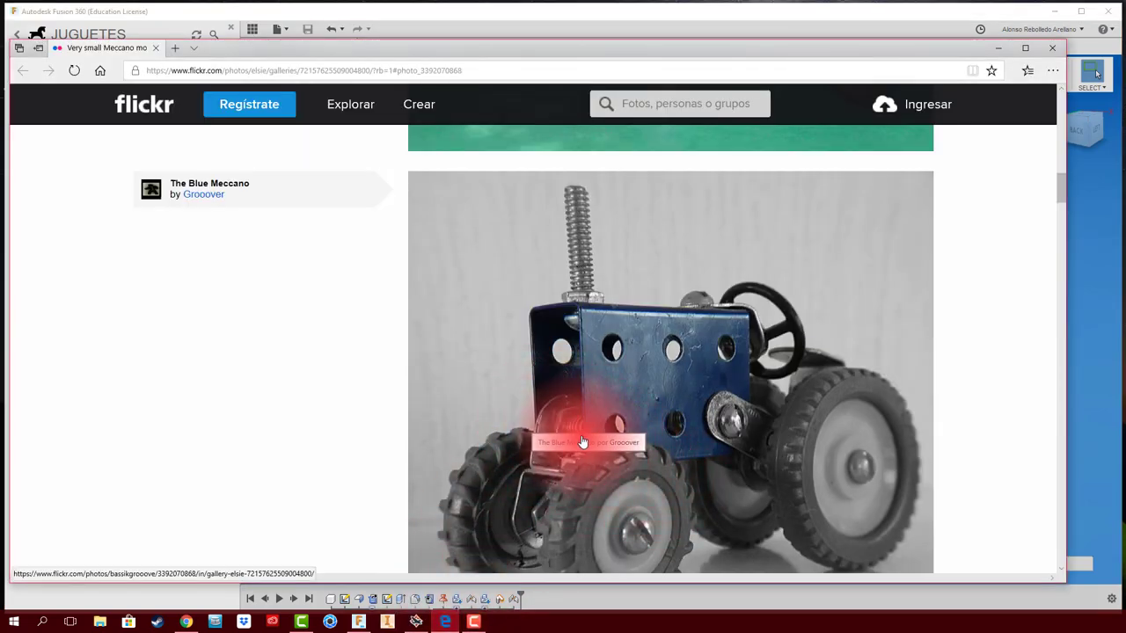
left_click(1086, 297)
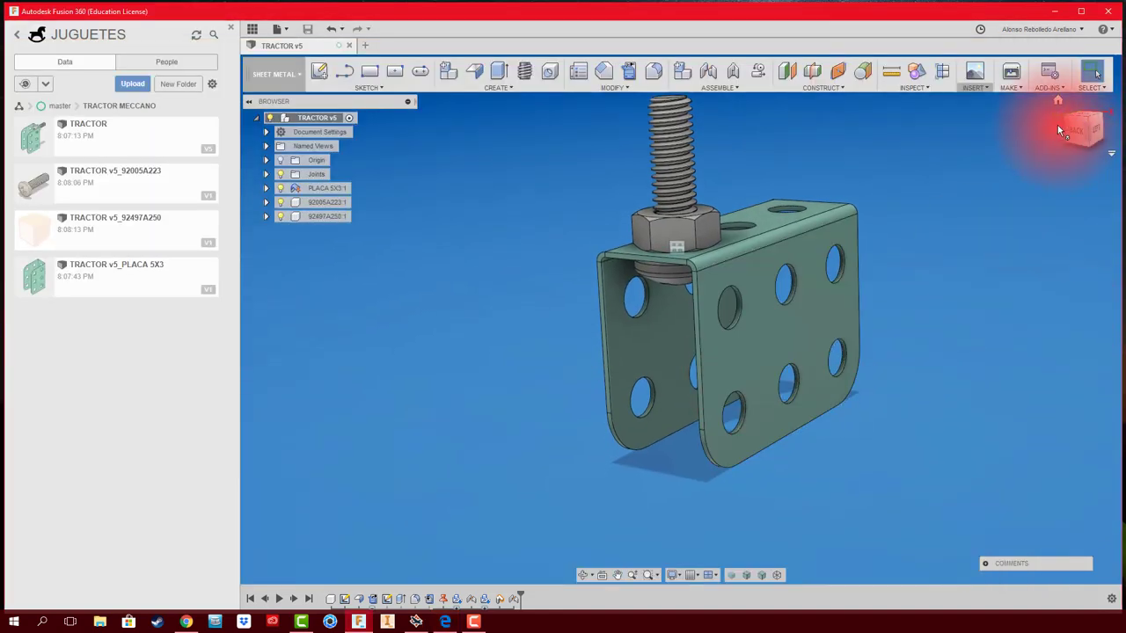
left_click(1078, 137)
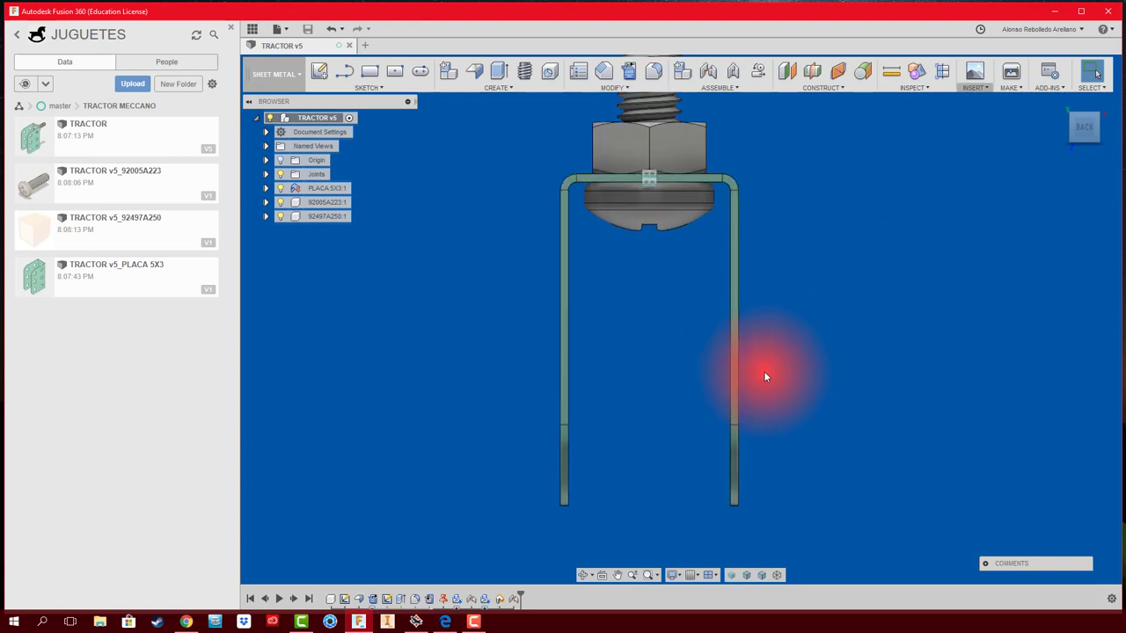
left_click(891, 75)
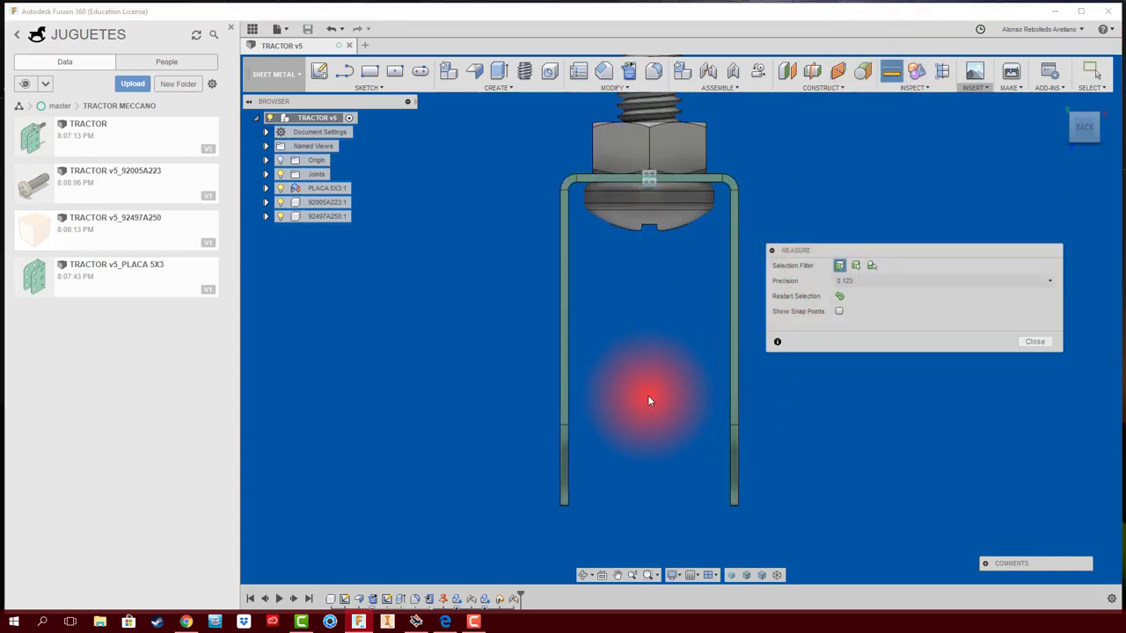
left_click(570, 394)
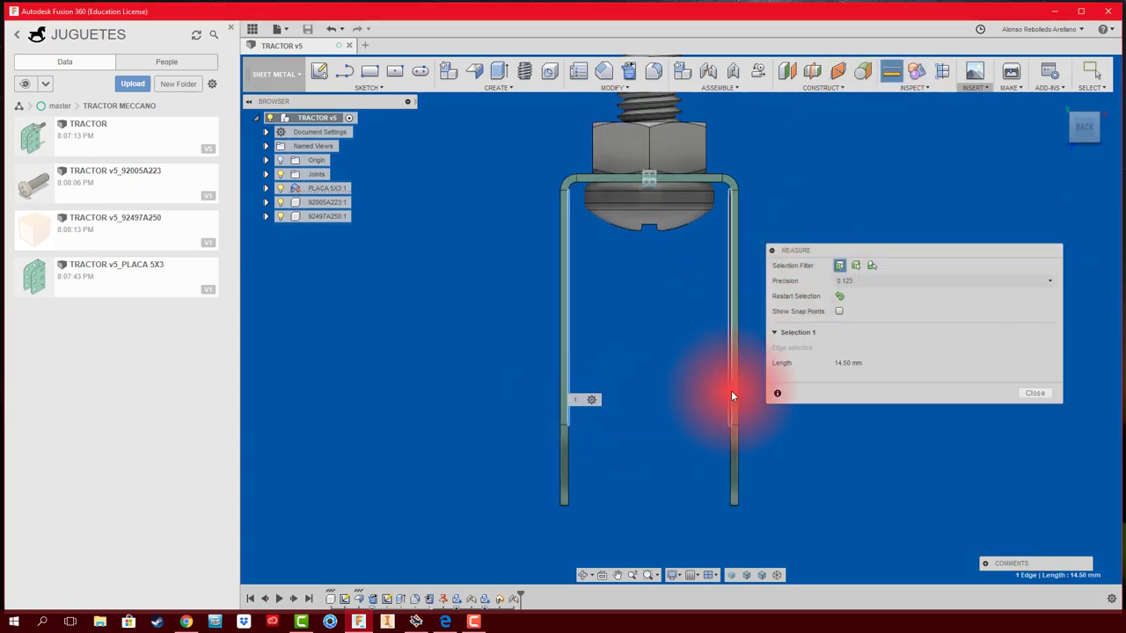
left_click(731, 393)
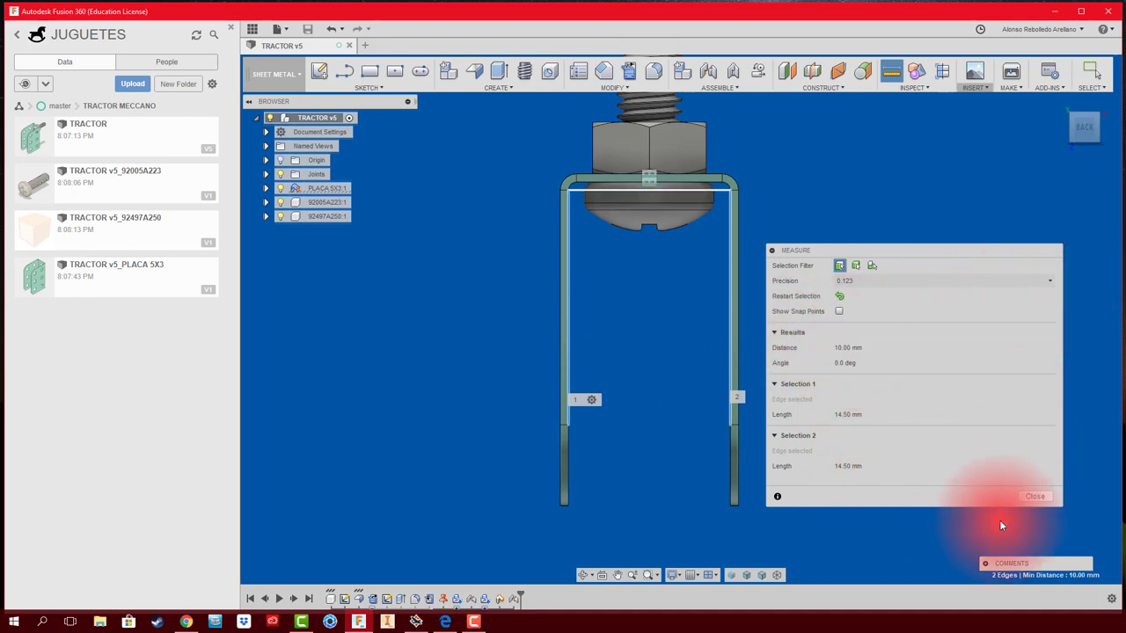
left_click(1034, 496)
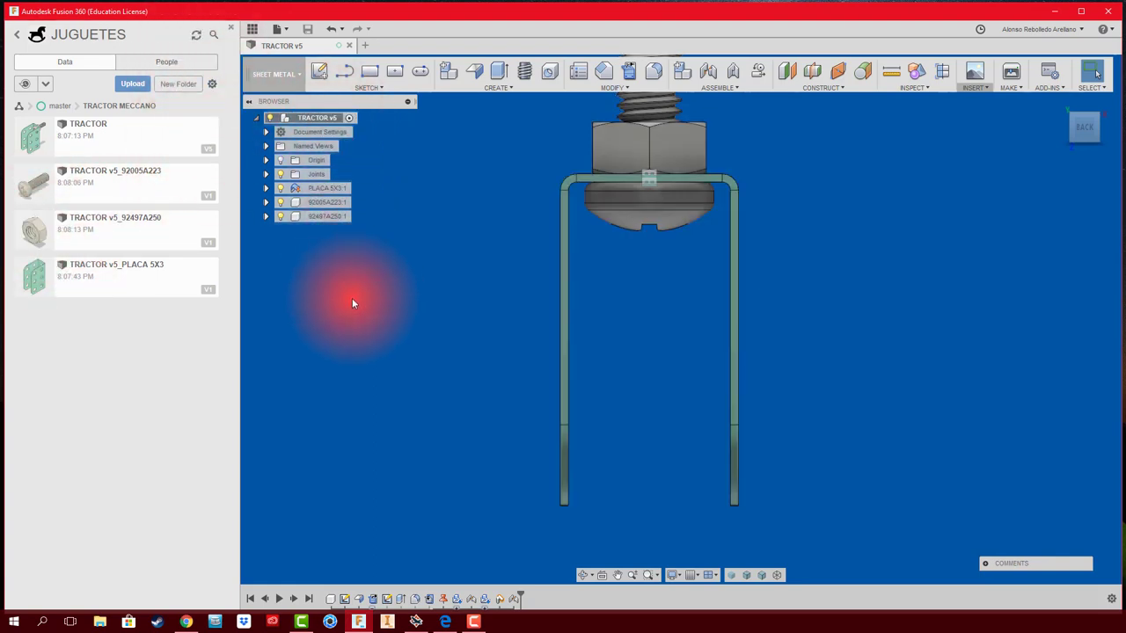
middle_click_drag(448, 333, 404, 343)
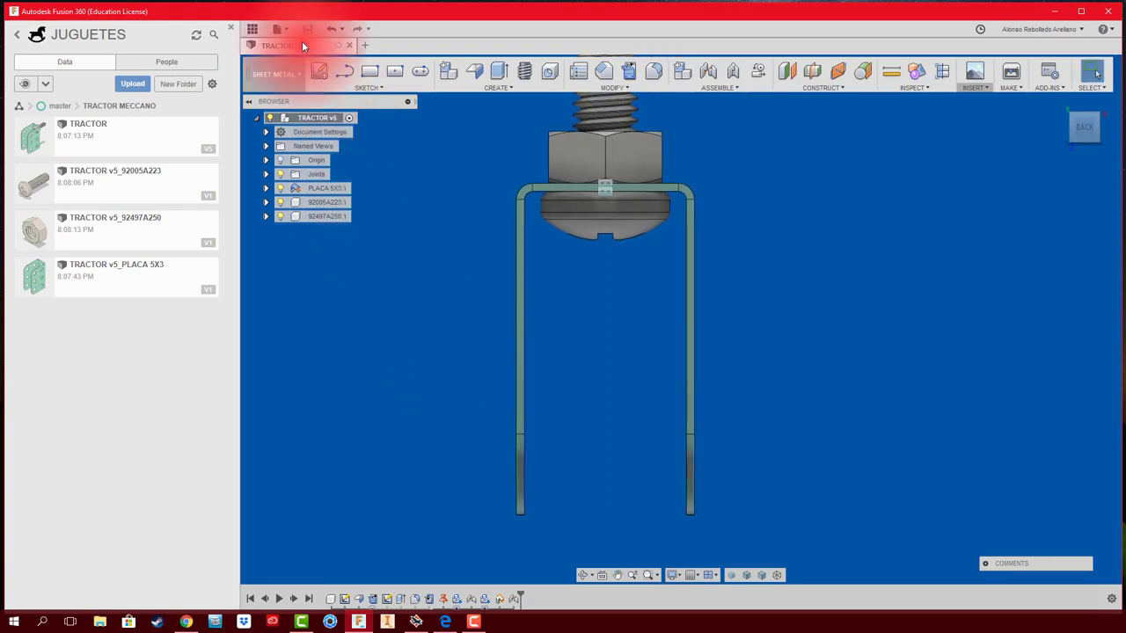
Step: Create a new empty component under the root and name it PIEZA L2
right_click(328, 117)
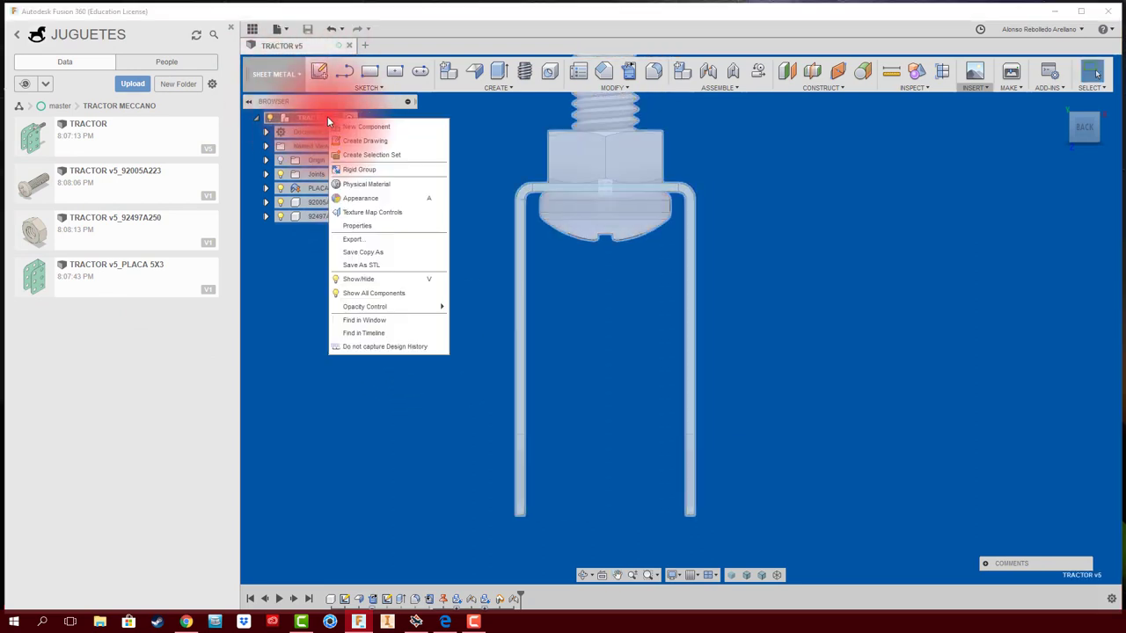
left_click(370, 130)
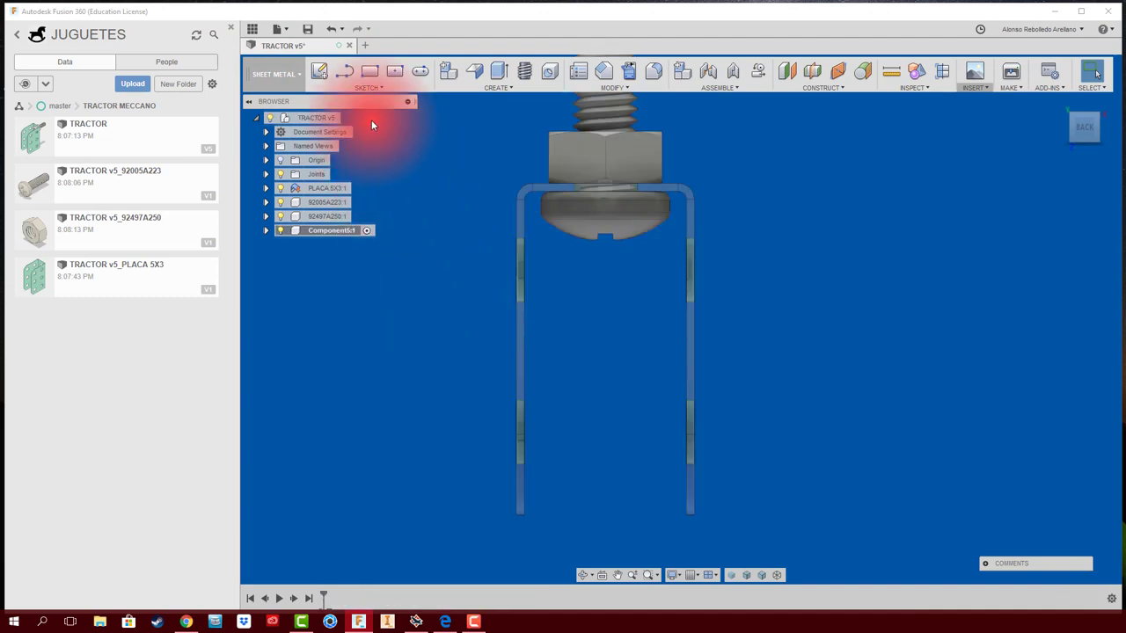
double_click(349, 232)
type("PIEZA L2")
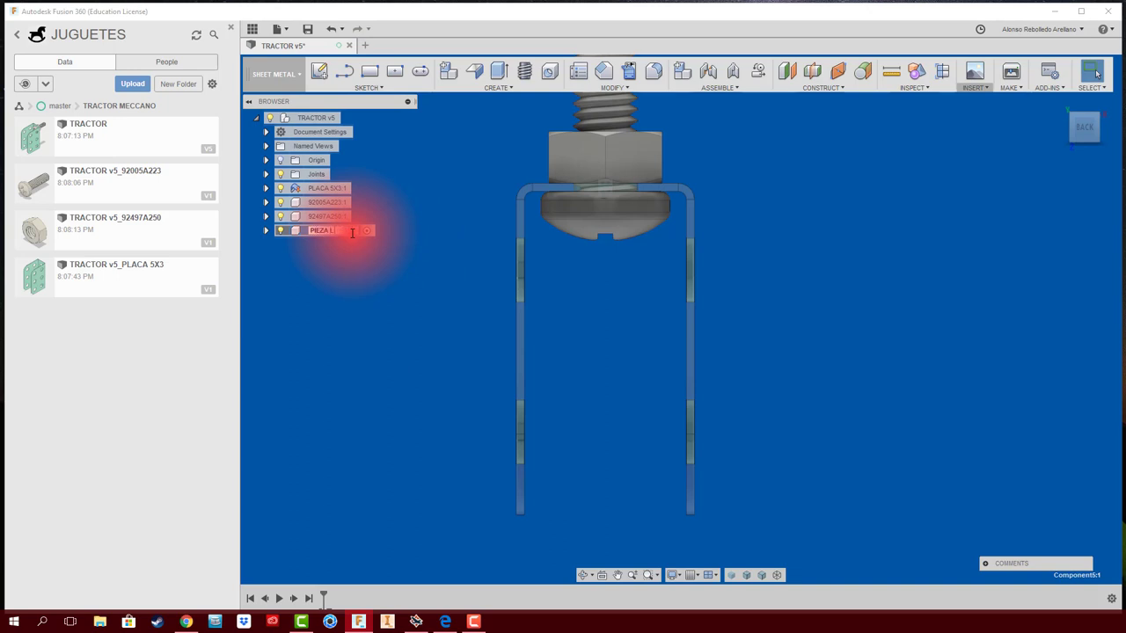
key("Return")
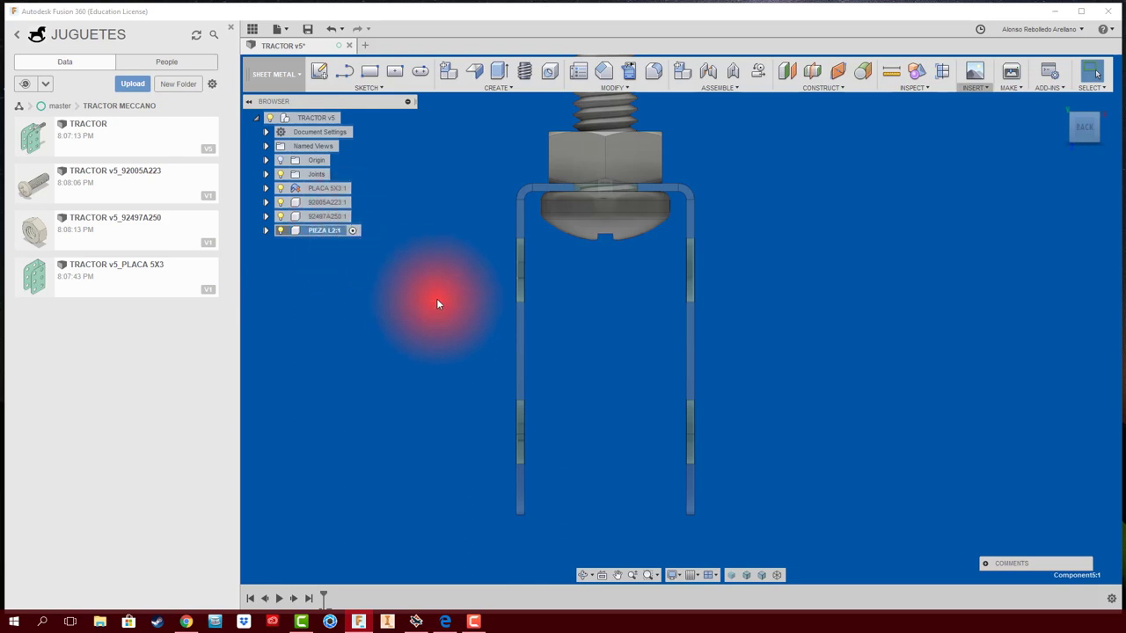
Step: Sketch on the plane facing the plate an L of two lines along its bottom and left side
left_click(322, 72)
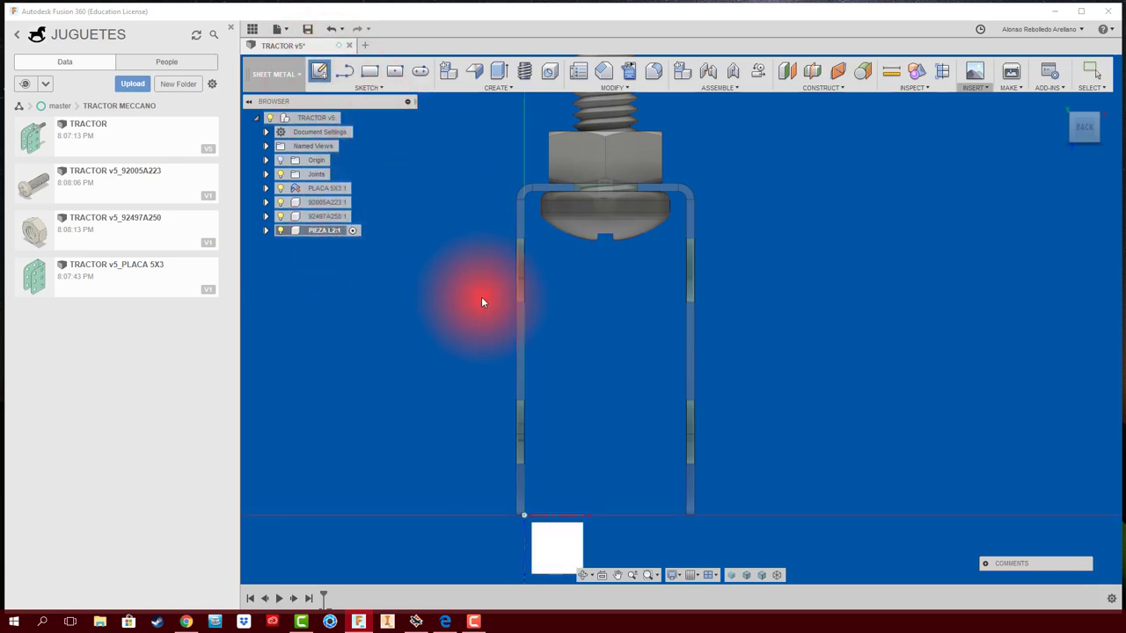
left_click(565, 535)
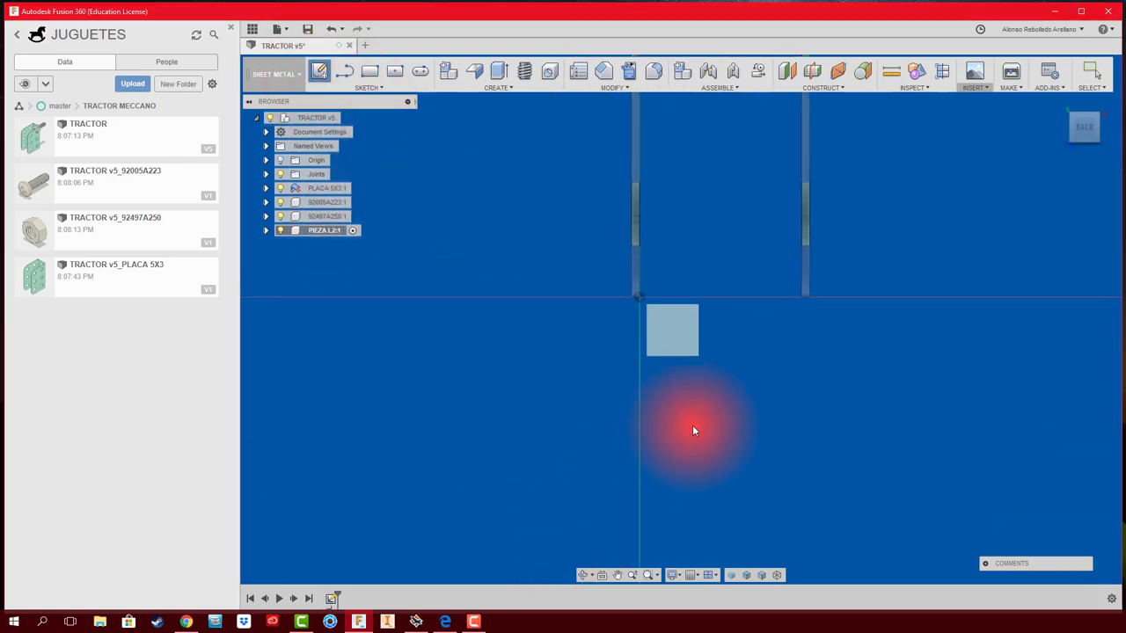
left_click(441, 141)
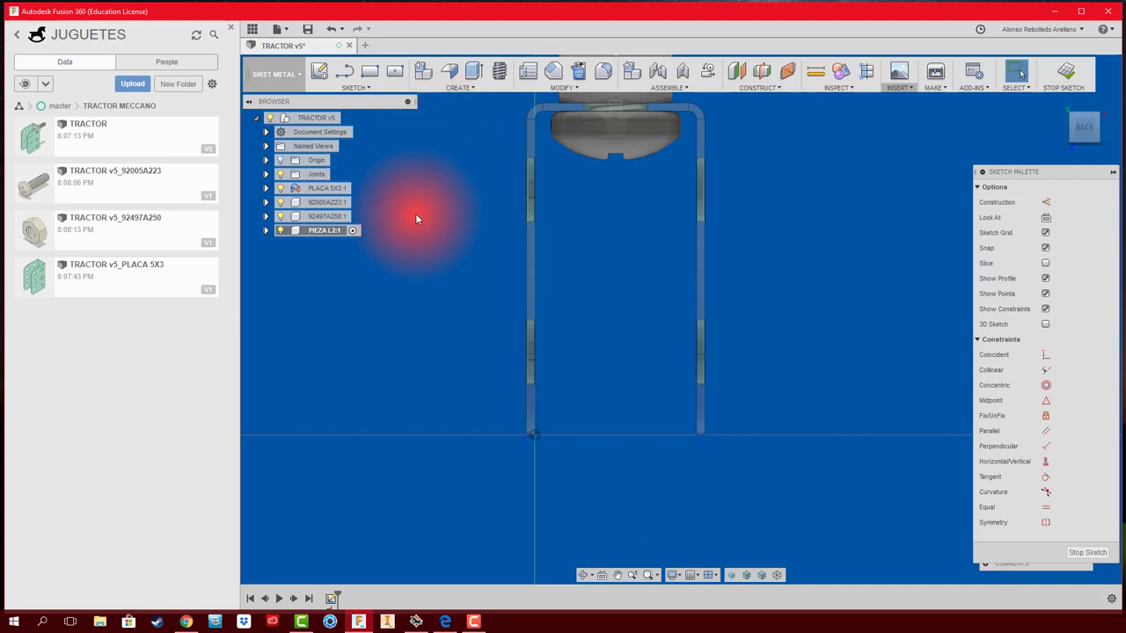
key("l")
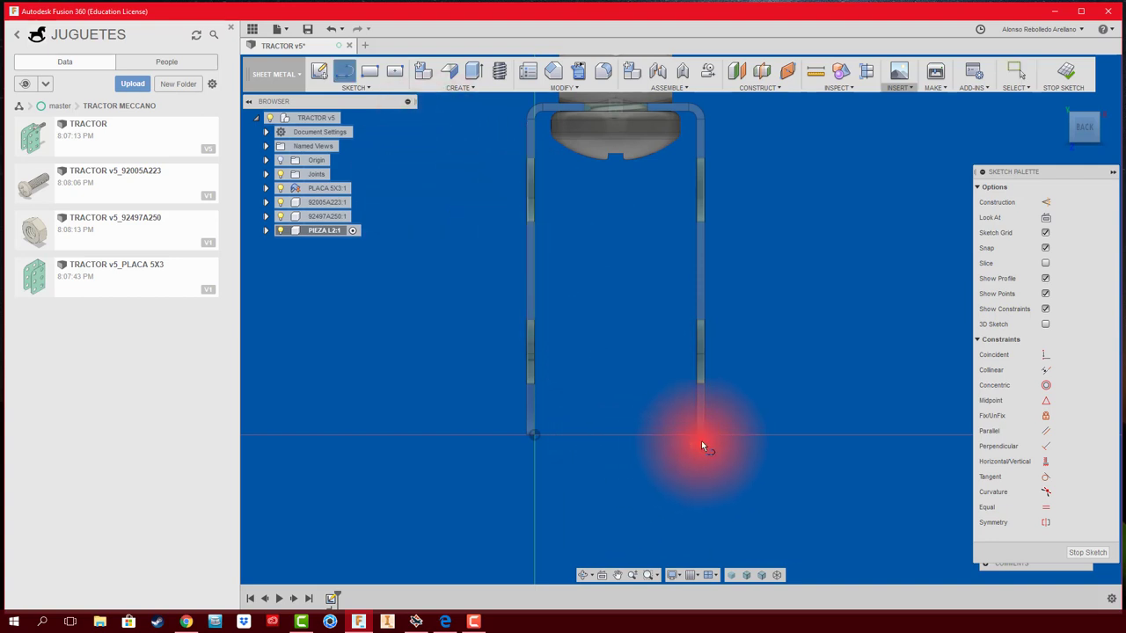
left_click_drag(697, 434, 546, 434)
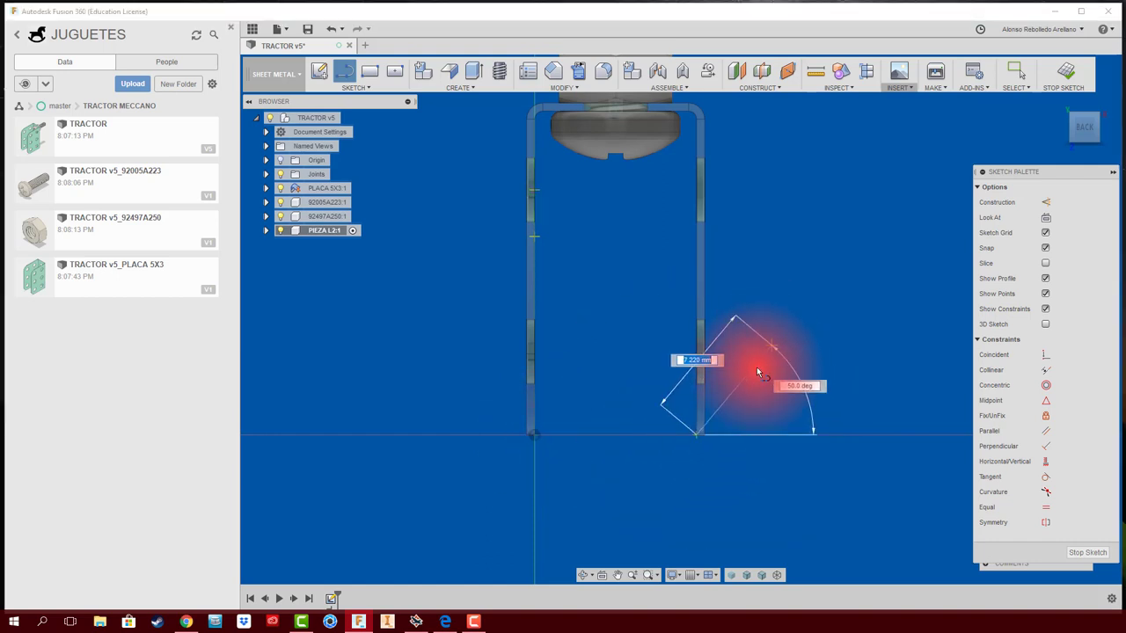
mouse_move(537, 434)
left_mouse_down()
mouse_move(555, 445)
mouse_move(537, 230)
left_mouse_up()
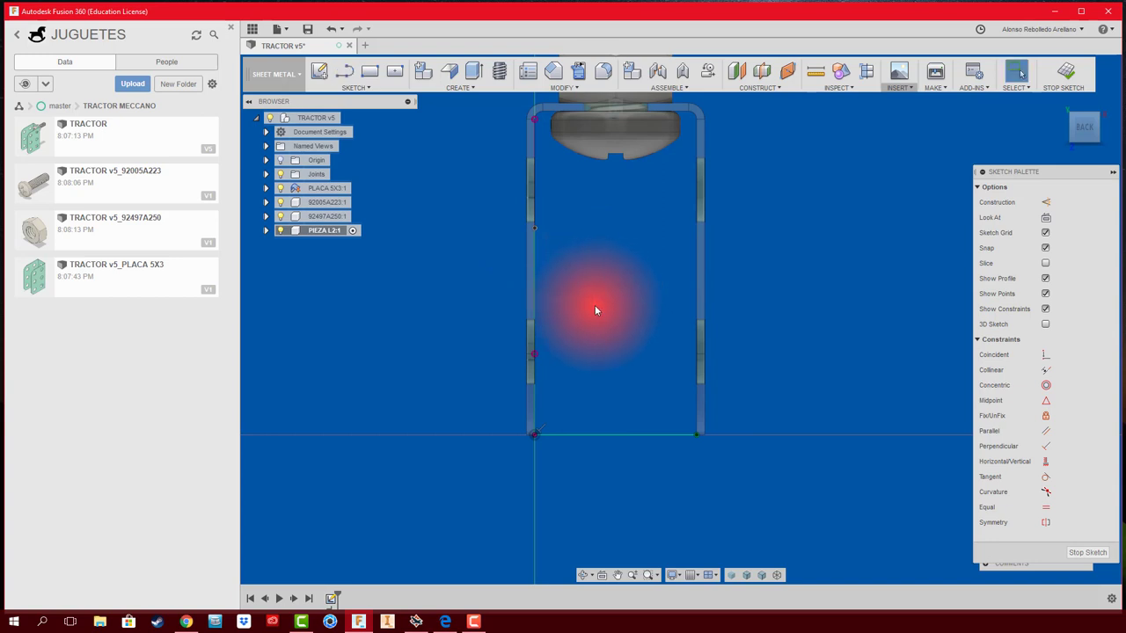
Step: Dimension both L legs to 10 mm and finish the sketch
left_click(613, 437)
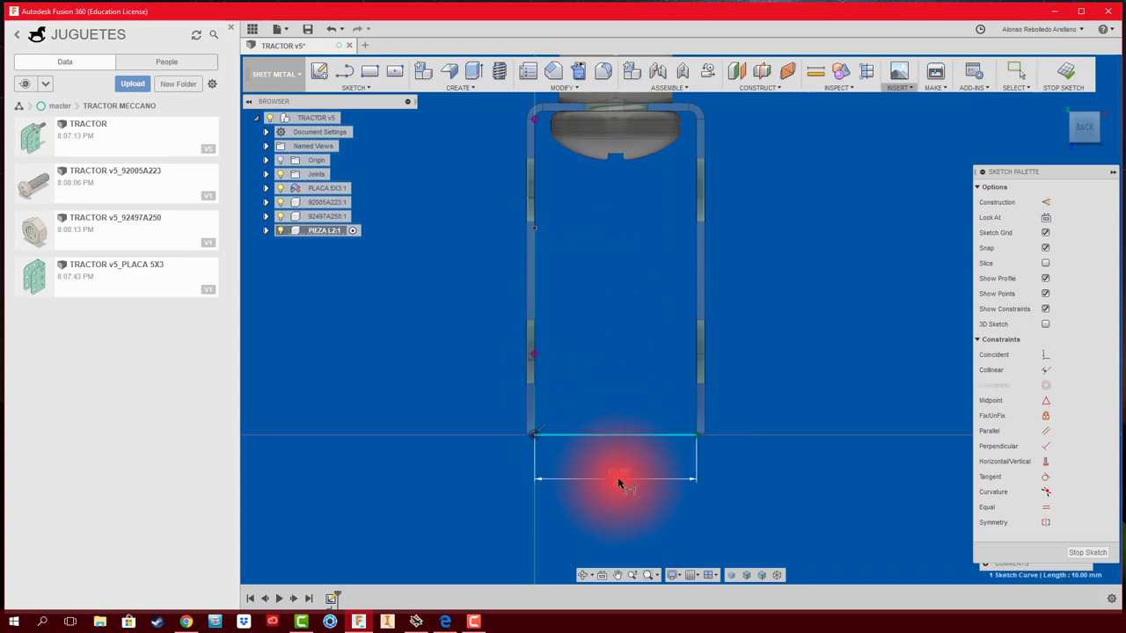
left_click(616, 483)
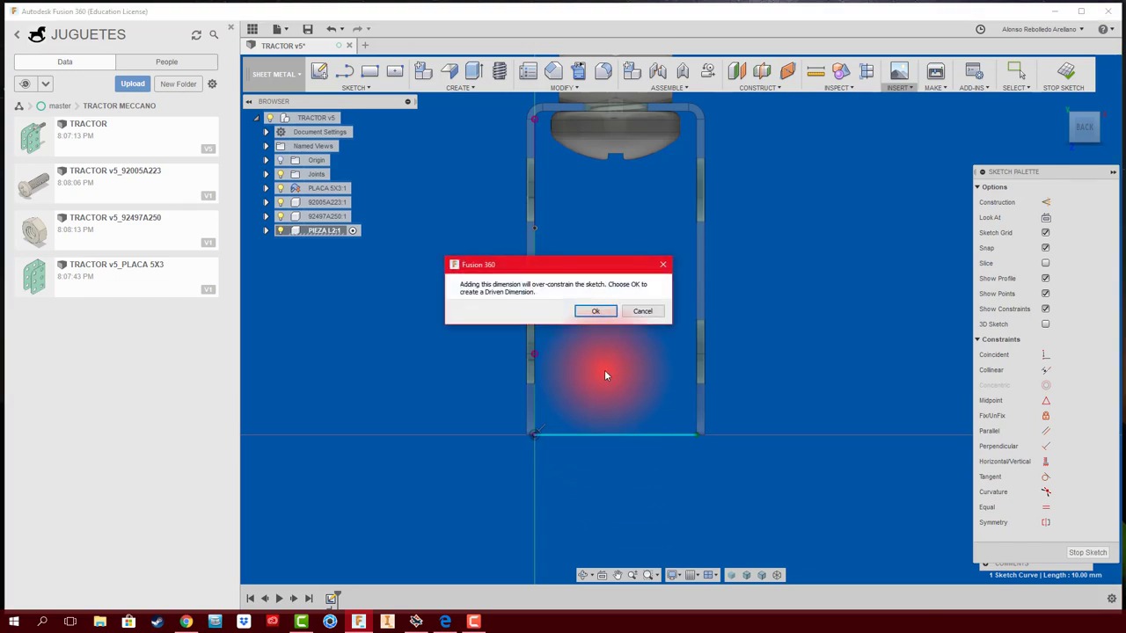
left_click(597, 313)
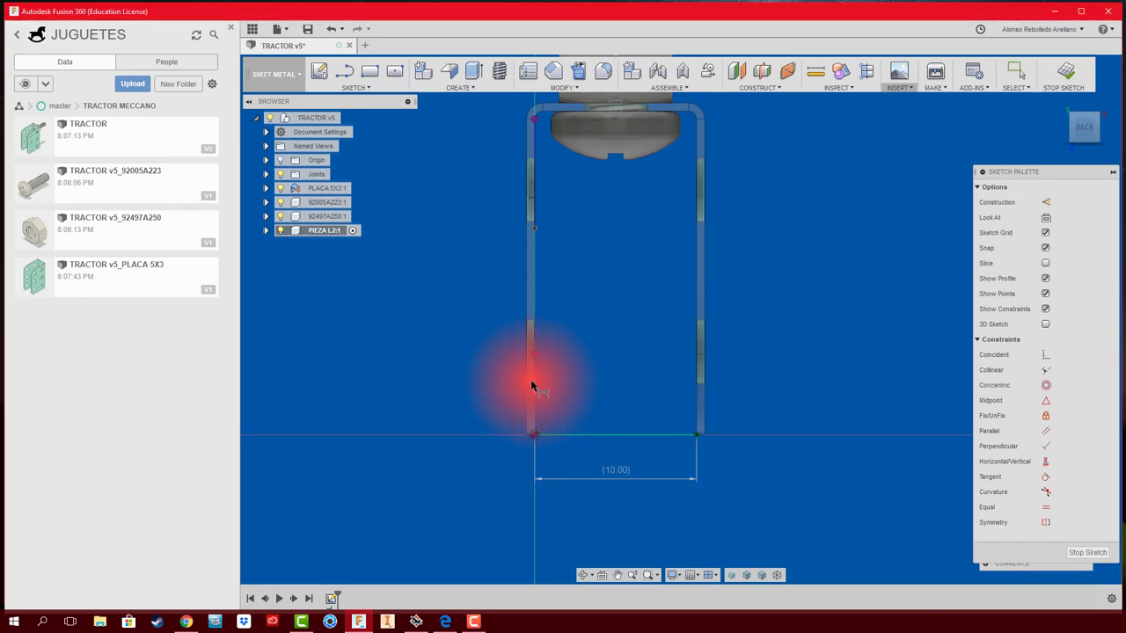
left_click(535, 304)
left_click(607, 327)
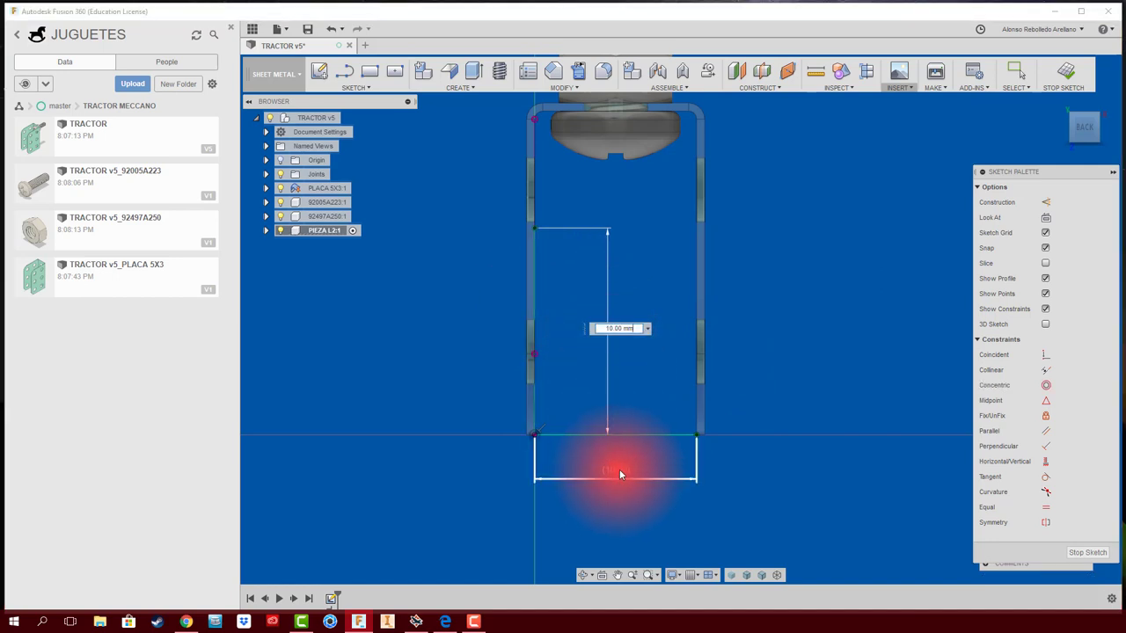
key("Return")
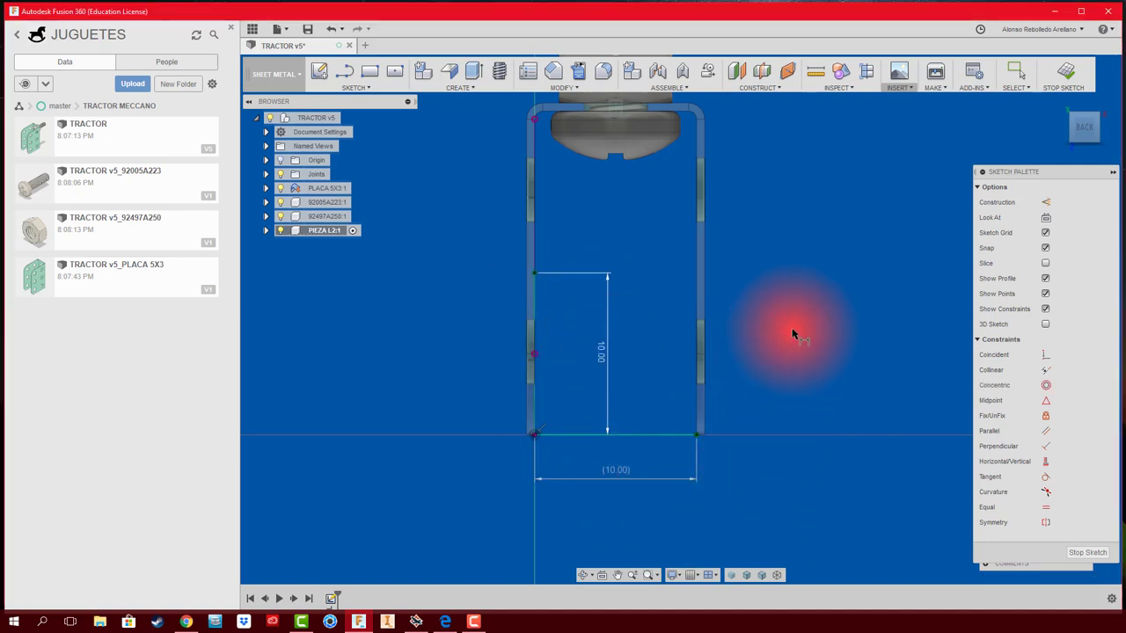
left_click(1072, 76)
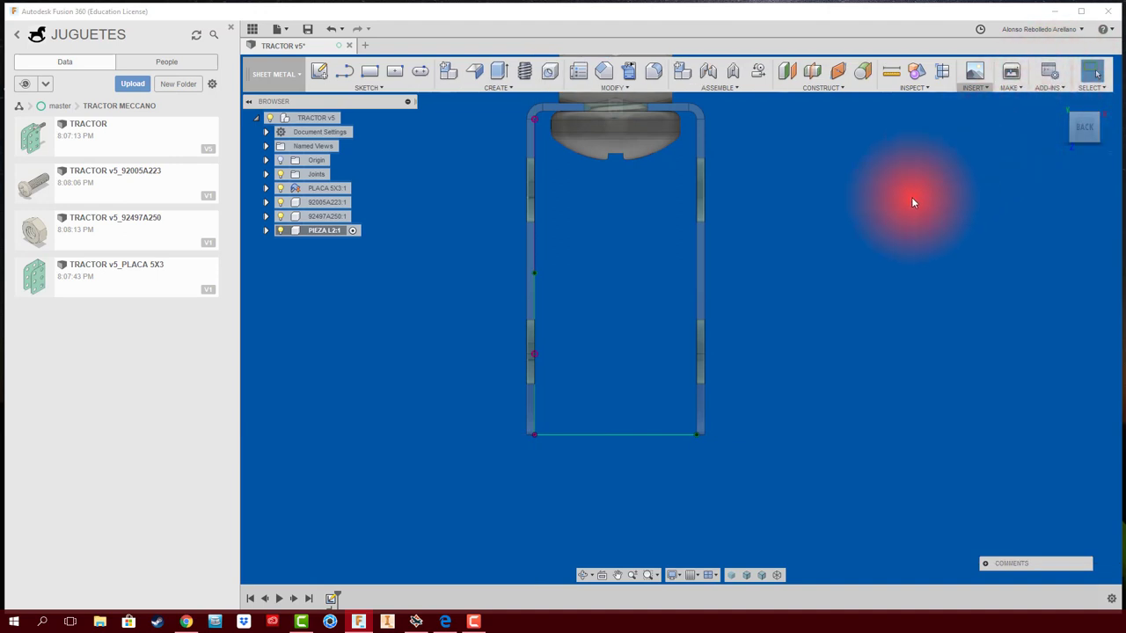
Step: Turn the L sketch into a 5.866 mm sheet-metal flange thickened on Side 2, viewed isometrically
left_click(478, 77)
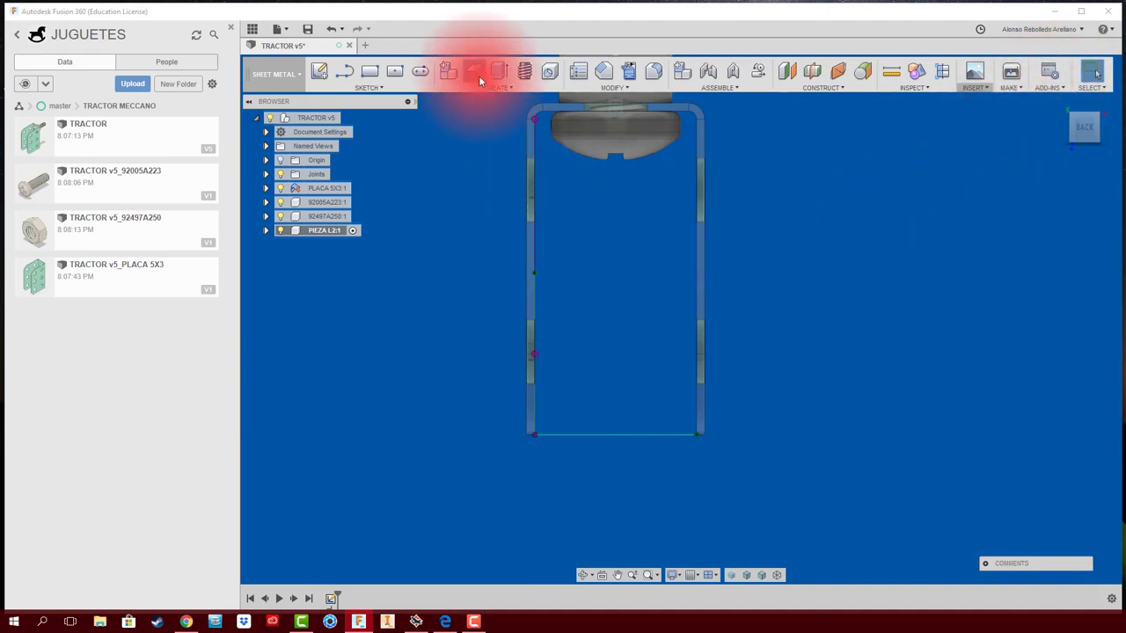
left_click(618, 449)
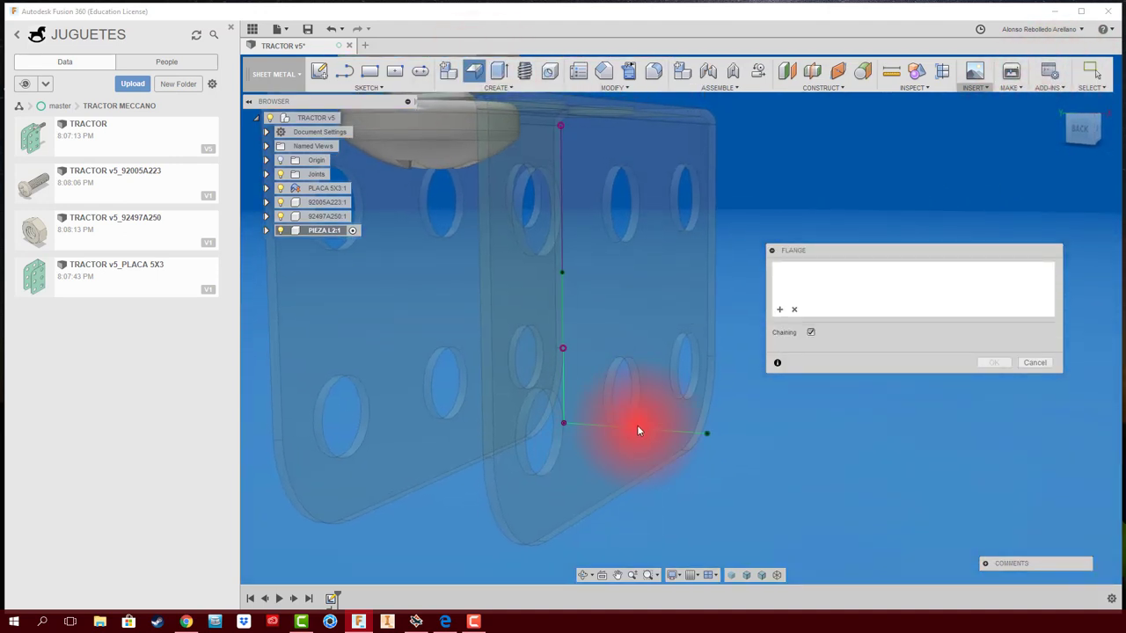
left_click_drag(635, 431, 607, 445)
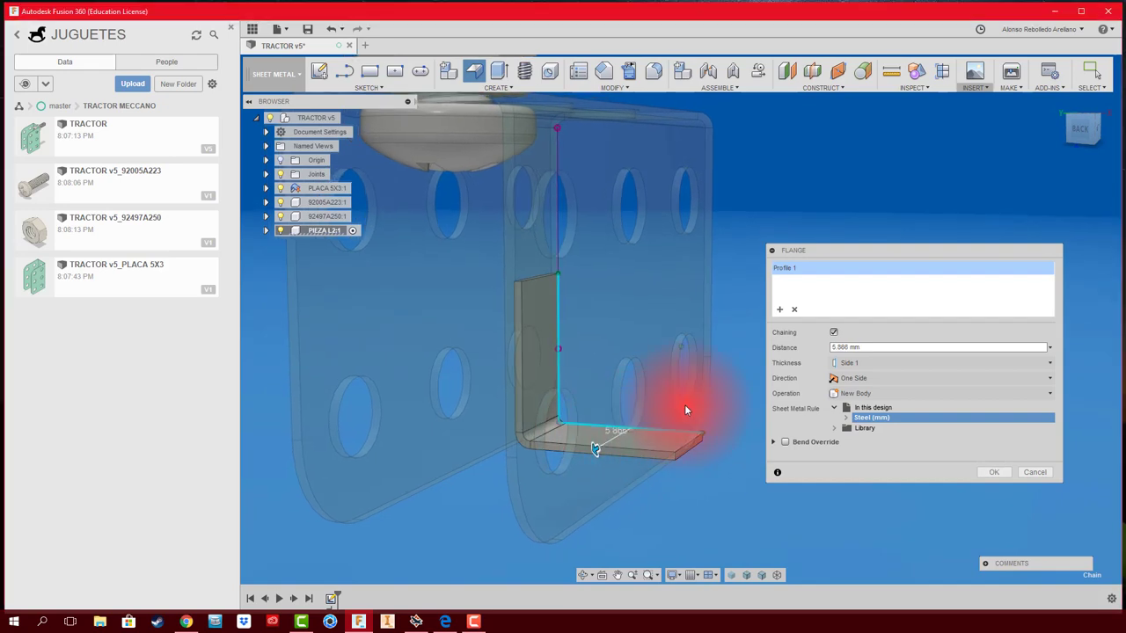
mouse_move(608, 444)
middle_mouse_down("shift")
mouse_move(782, 376)
mouse_move(1060, 172)
middle_mouse_up("shift")
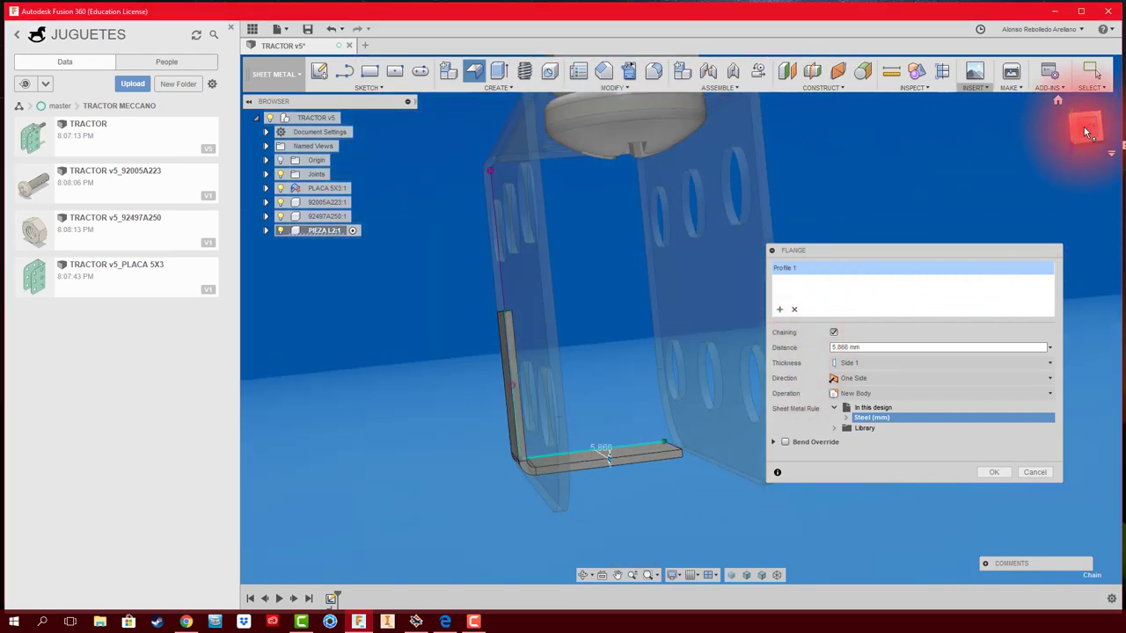
left_click(1084, 130)
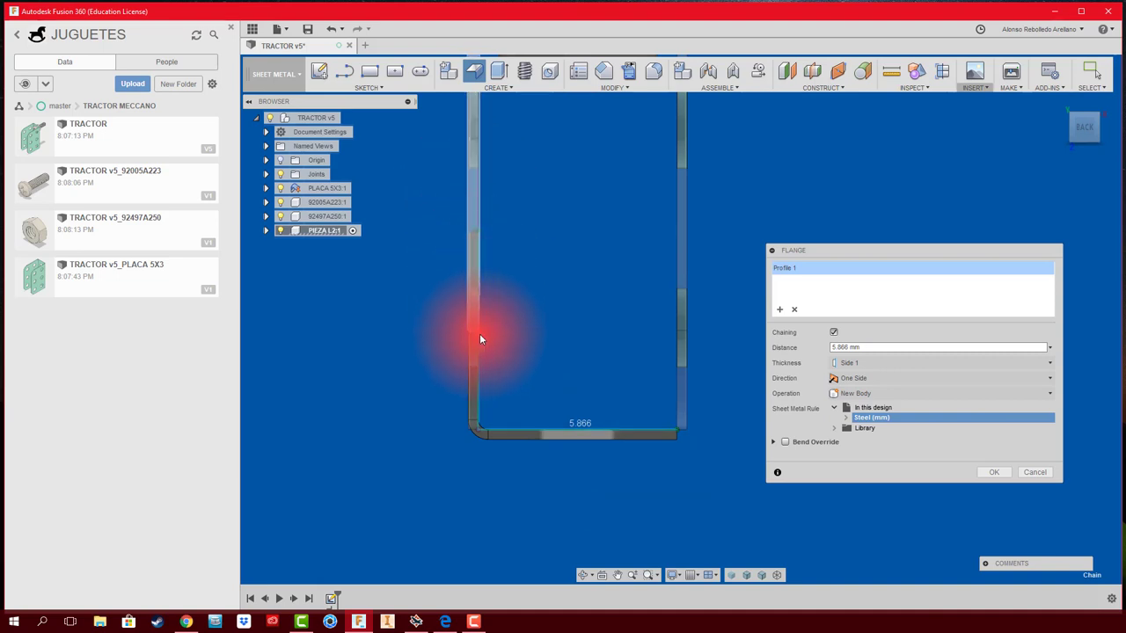
left_click(874, 365)
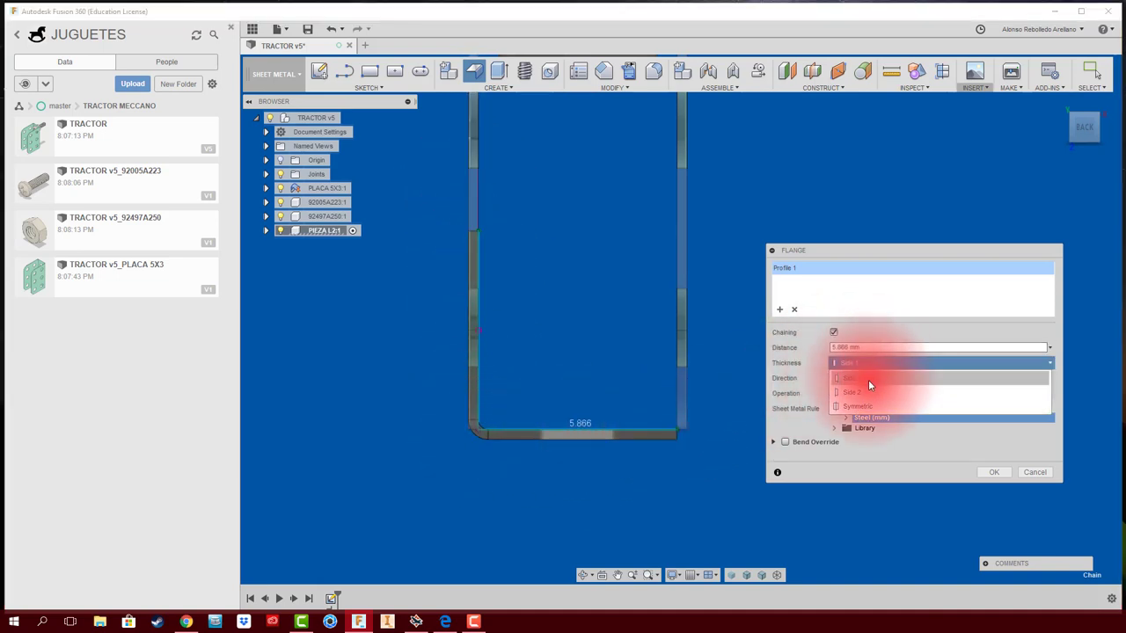
left_click(868, 391)
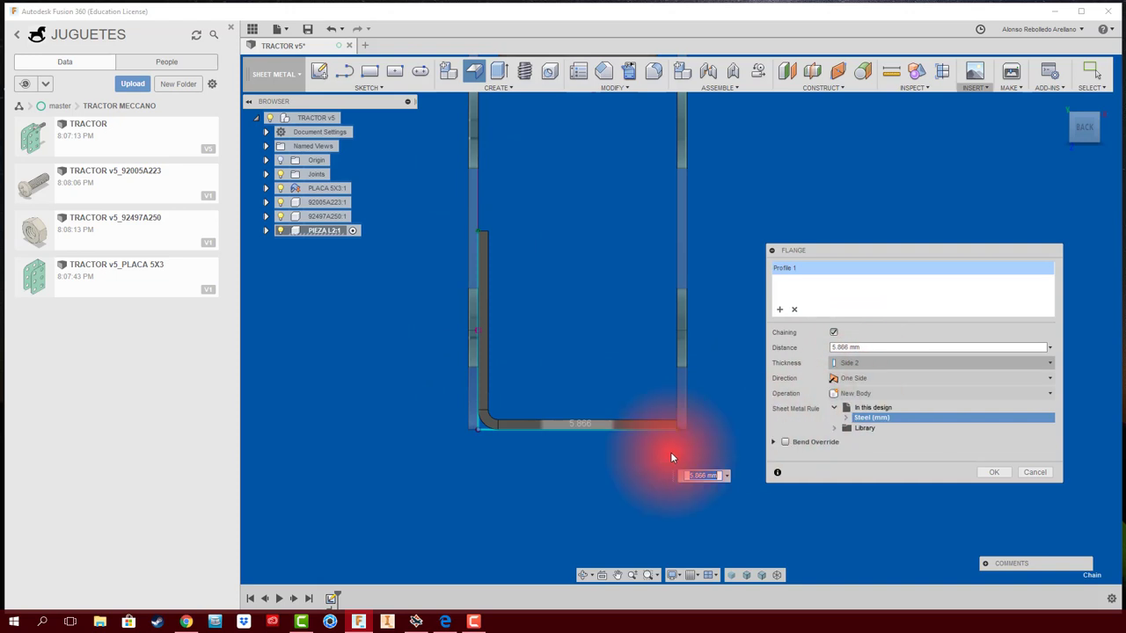
left_click(993, 472)
key("F6")
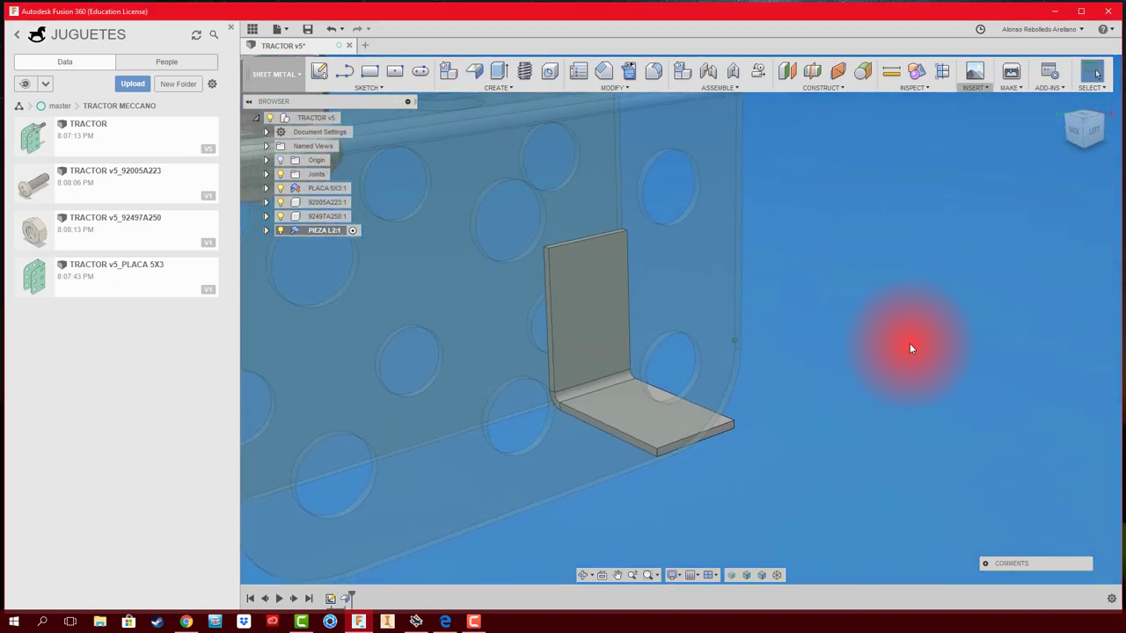
Step: Measure the length of the flange's edge and hide the data panel
left_click(891, 72)
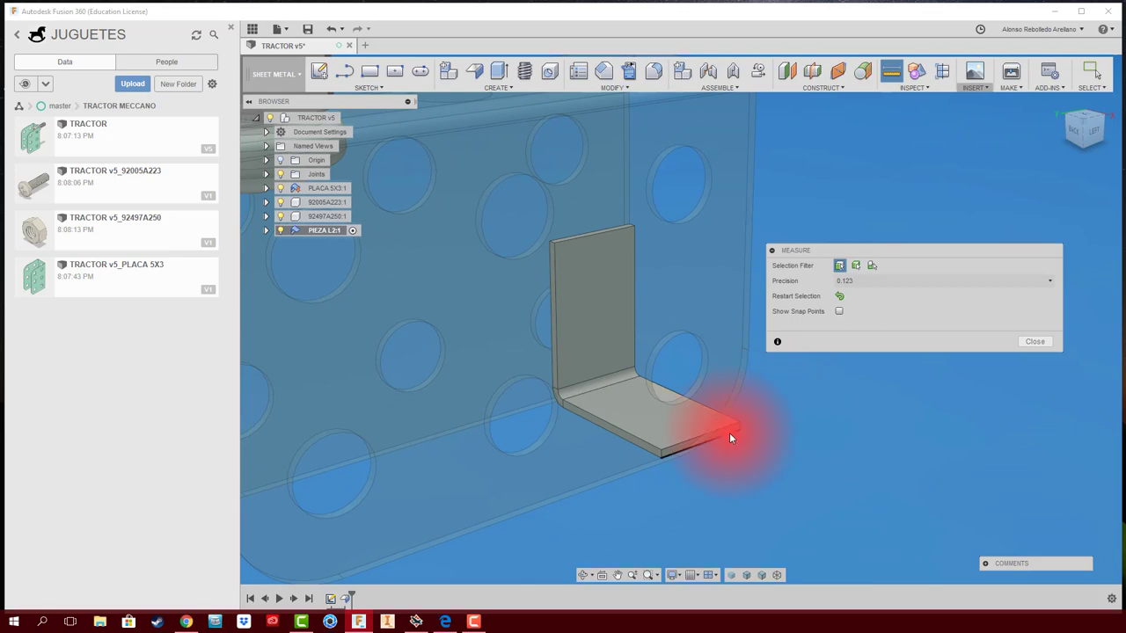
left_click(729, 433)
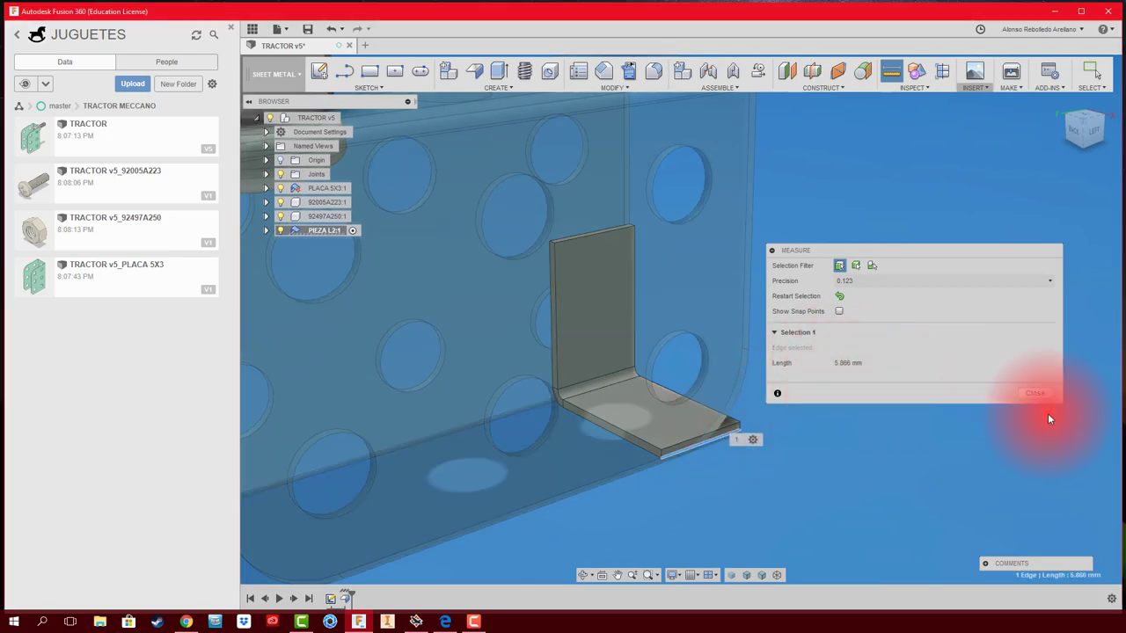
left_click(1034, 393)
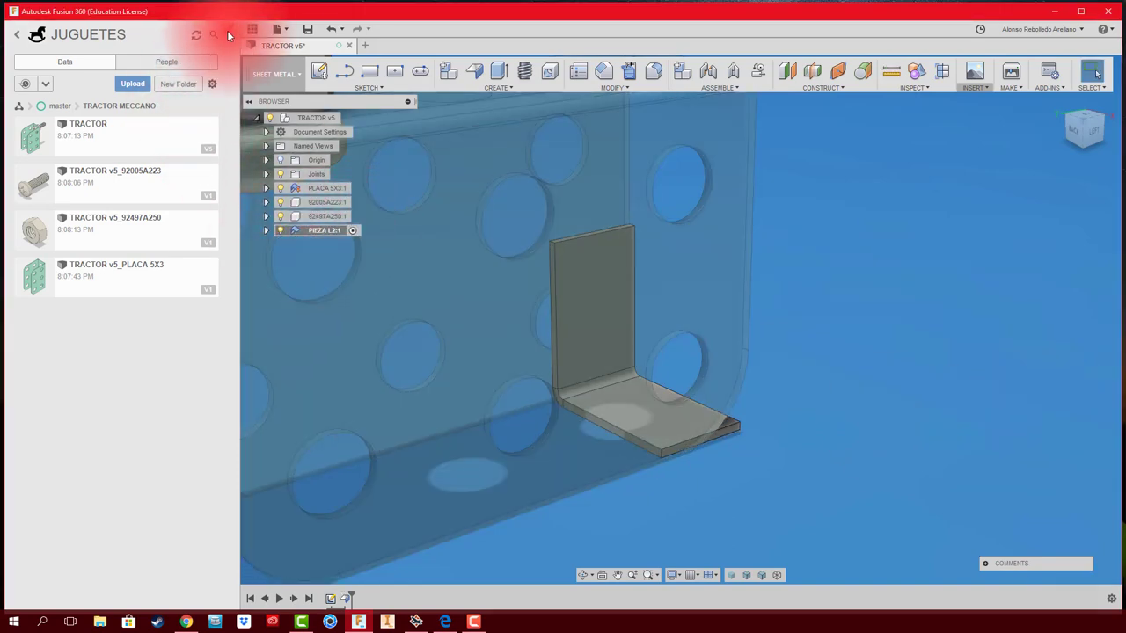
left_click(231, 30)
middle_click_drag(158, 192, 219, 211, "shift")
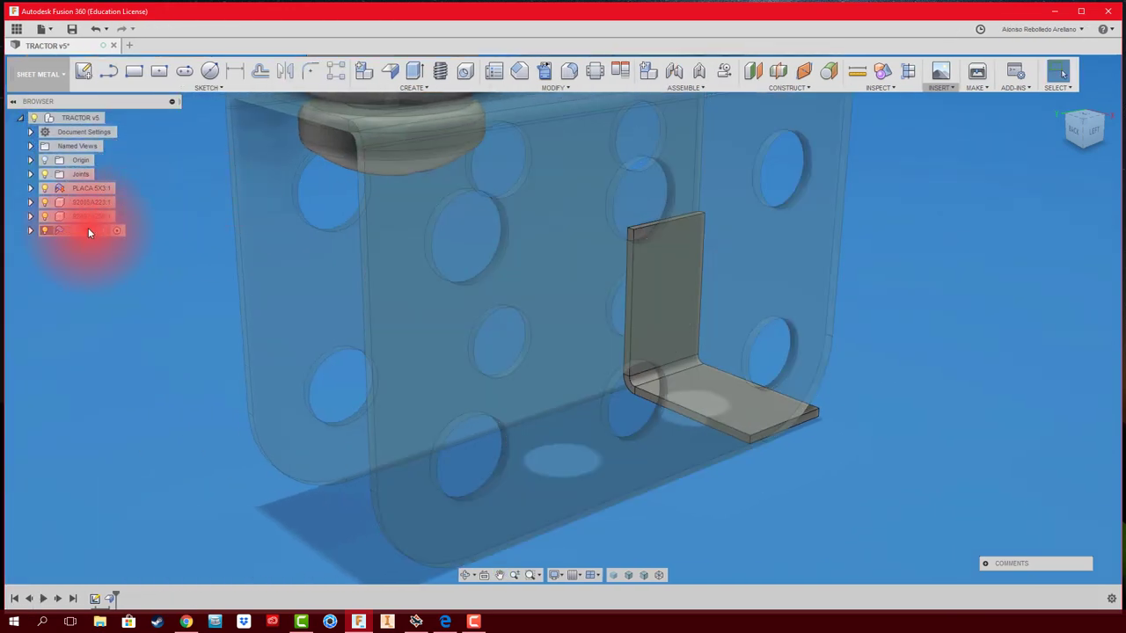
Step: Edit the flange feature in the timeline to a 10 mm distance
right_click(109, 600)
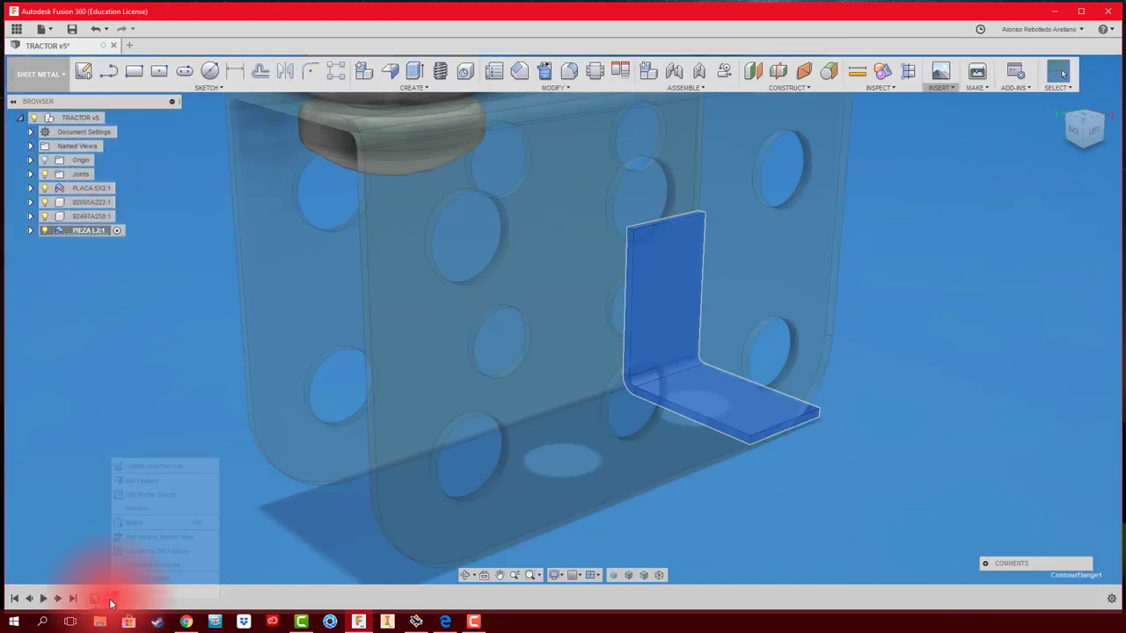
left_click(166, 483)
type("10")
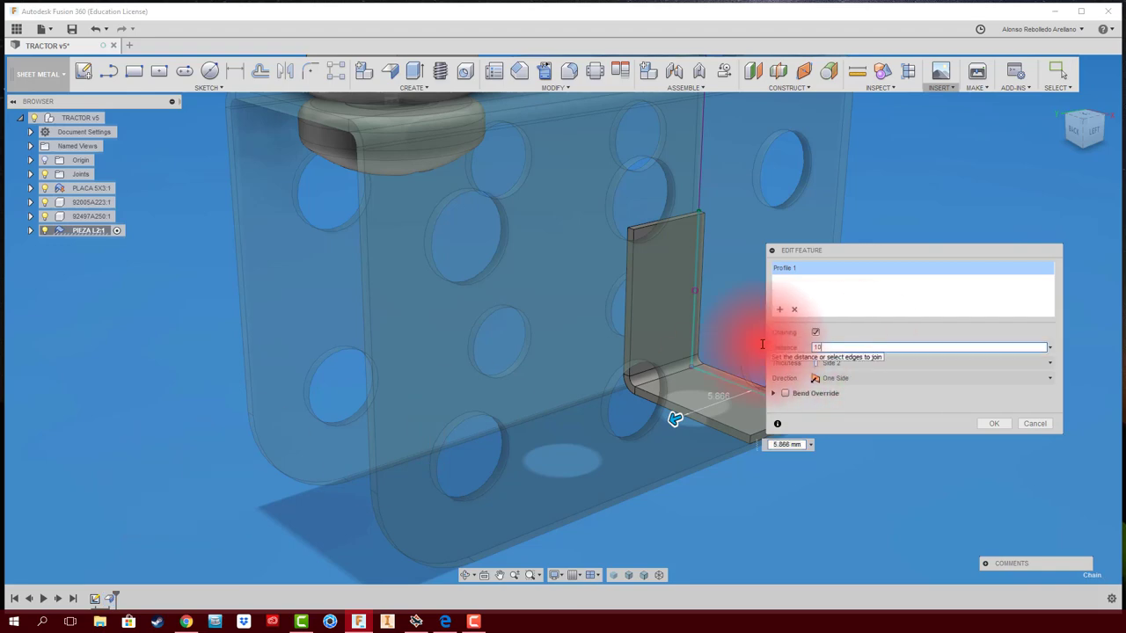
key("Return")
middle_click_drag(741, 389, 1008, 464, "shift")
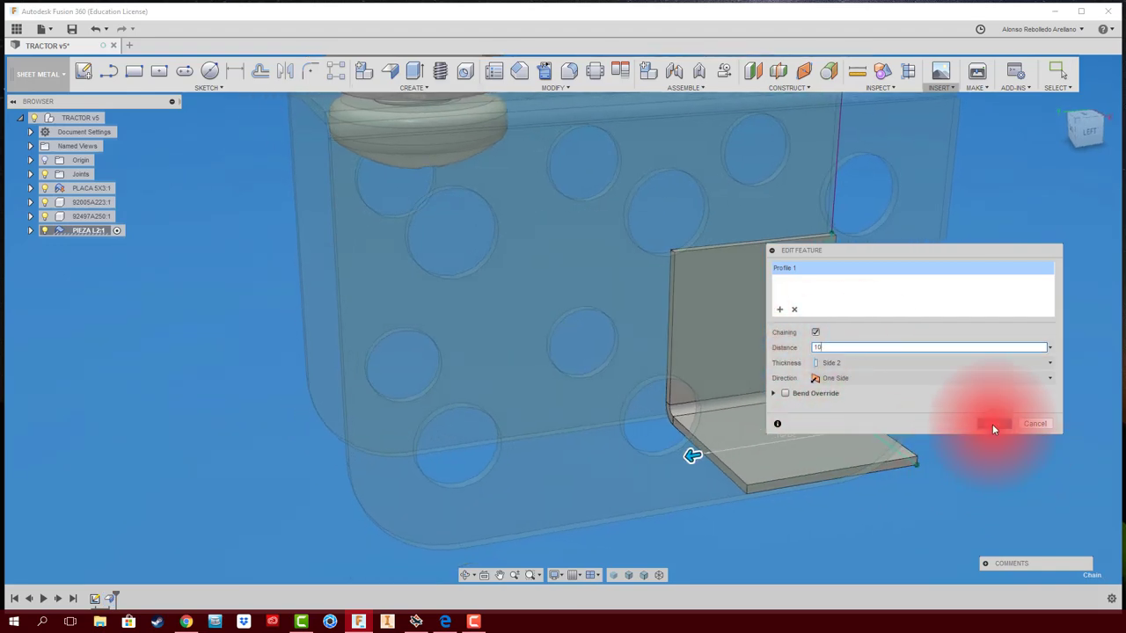
left_click(993, 423)
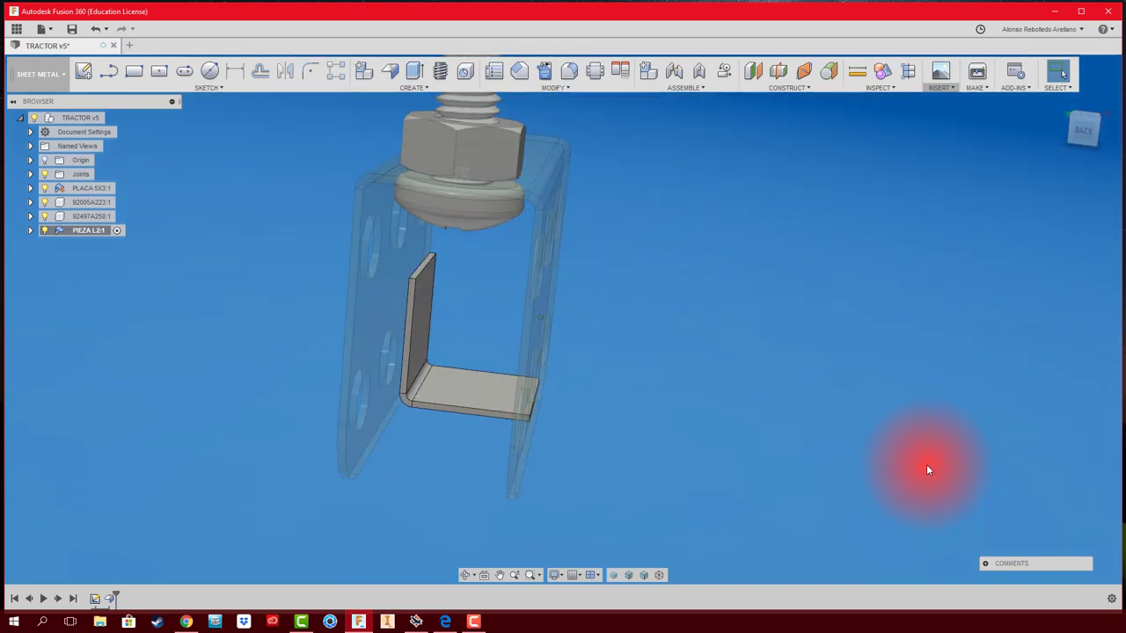
mouse_move(926, 470)
middle_mouse_down("shift")
mouse_move(595, 339)
mouse_move(489, 156)
mouse_move(535, 80)
middle_mouse_up("shift")
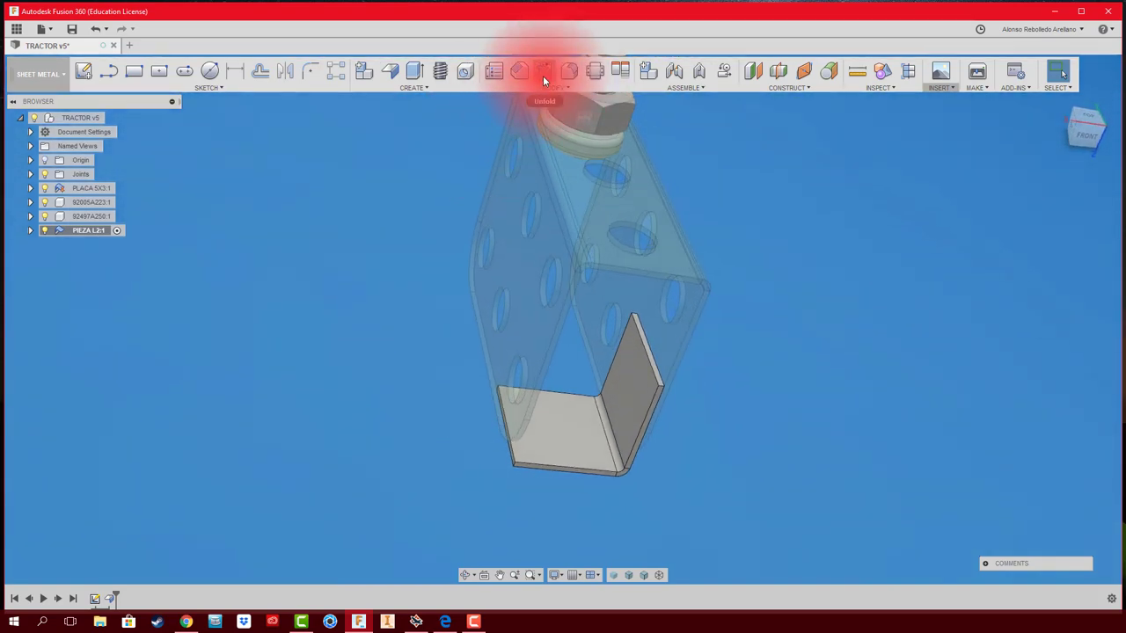
Step: Unfold the bracket with the bottom face fixed and sketch a horizontal line across the flat plate
left_click(543, 76)
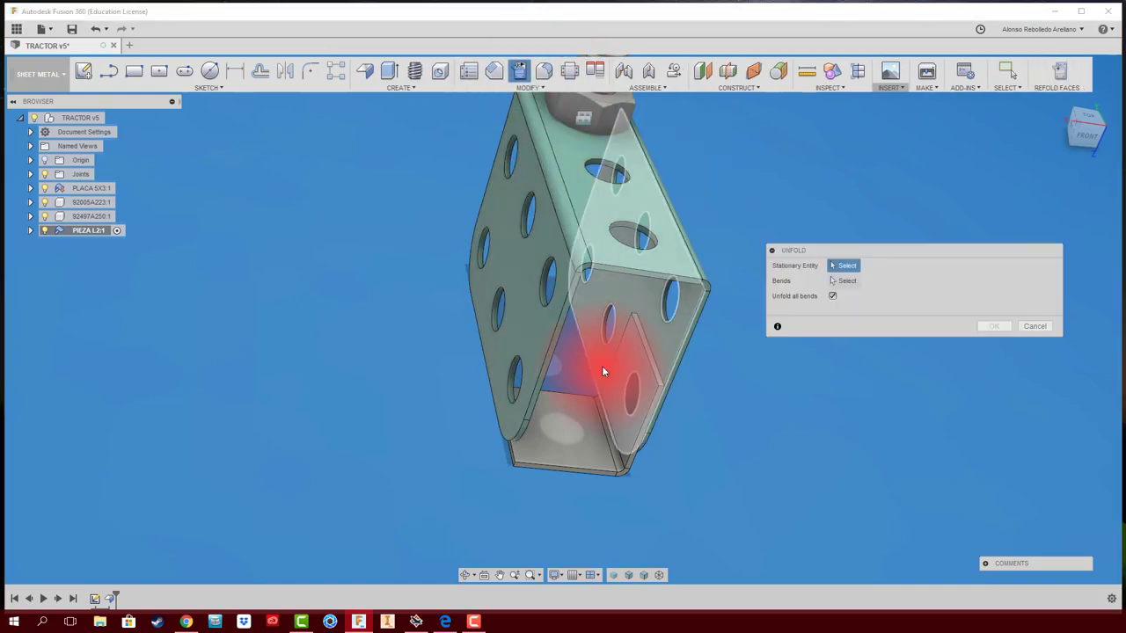
left_click(563, 427)
left_click(993, 326)
key("l")
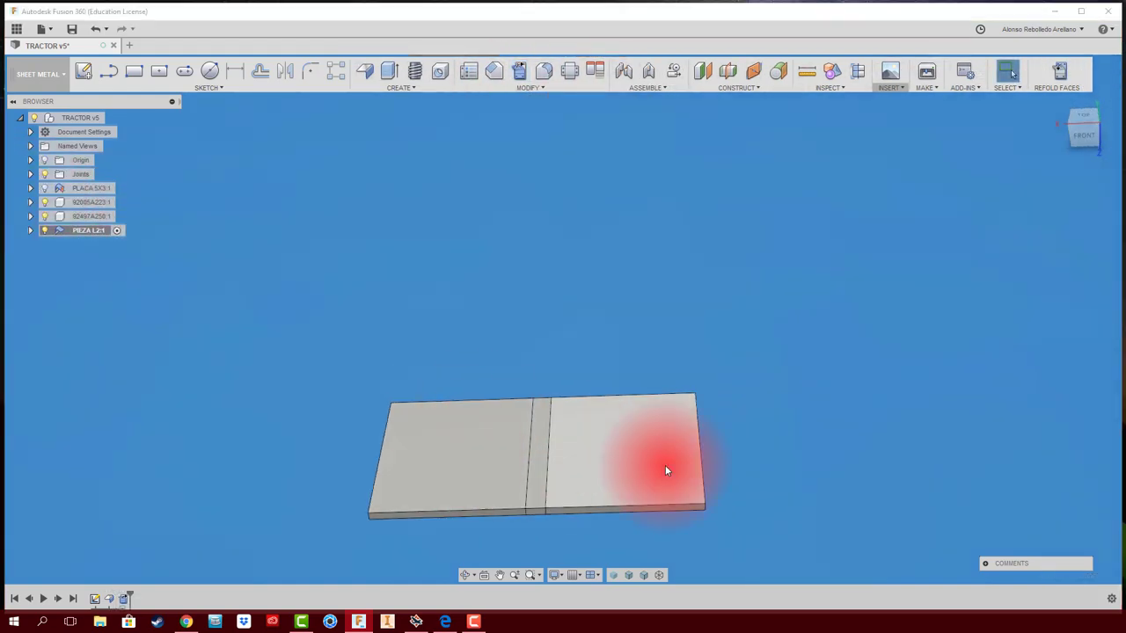
left_click(665, 465)
left_click(789, 314)
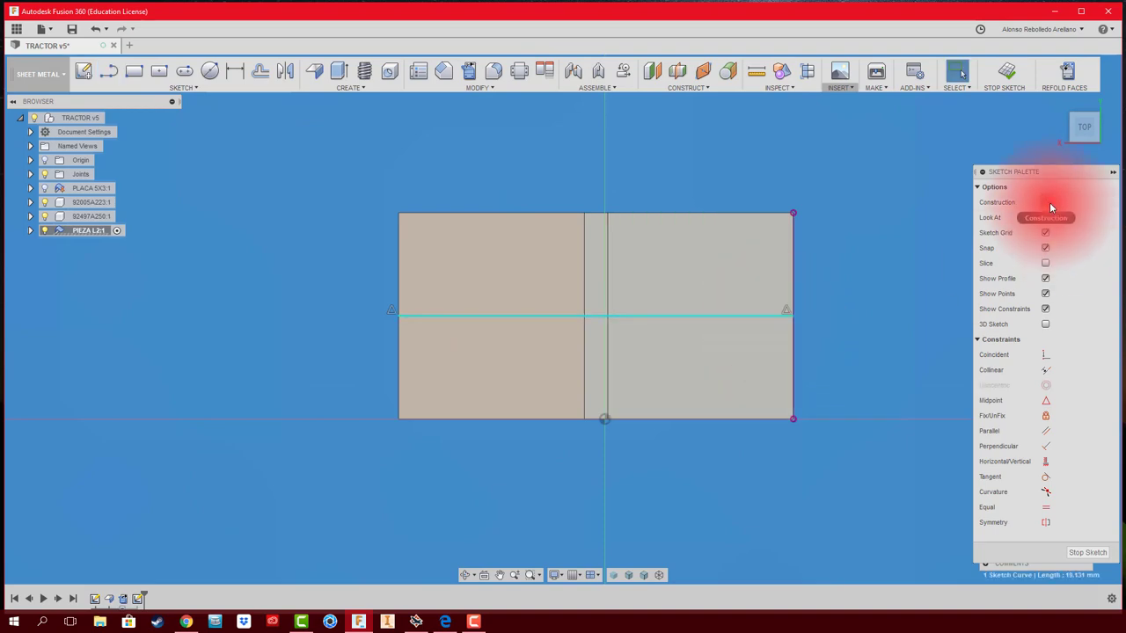
key("Escape")
Step: Round the plate's end corners with a 5 mm fillet
key("f")
middle_click_drag(663, 322, 453, 303, "shift")
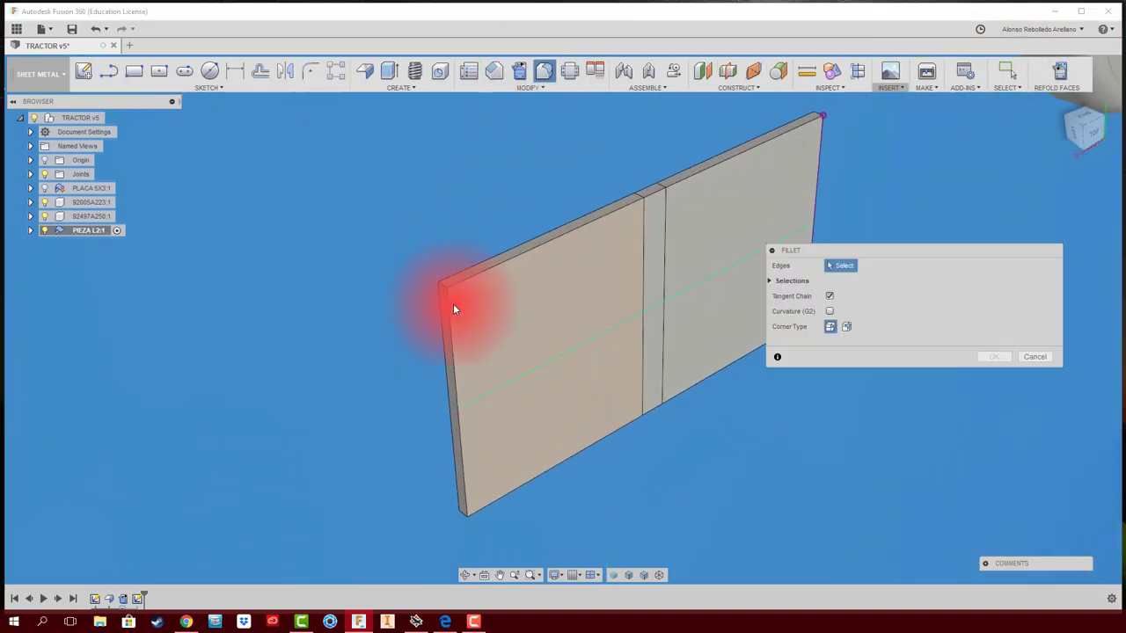
left_click(453, 304)
middle_click_drag(629, 282, 505, 438, "shift")
left_click(618, 371)
middle_click_drag(618, 370, 704, 312, "shift")
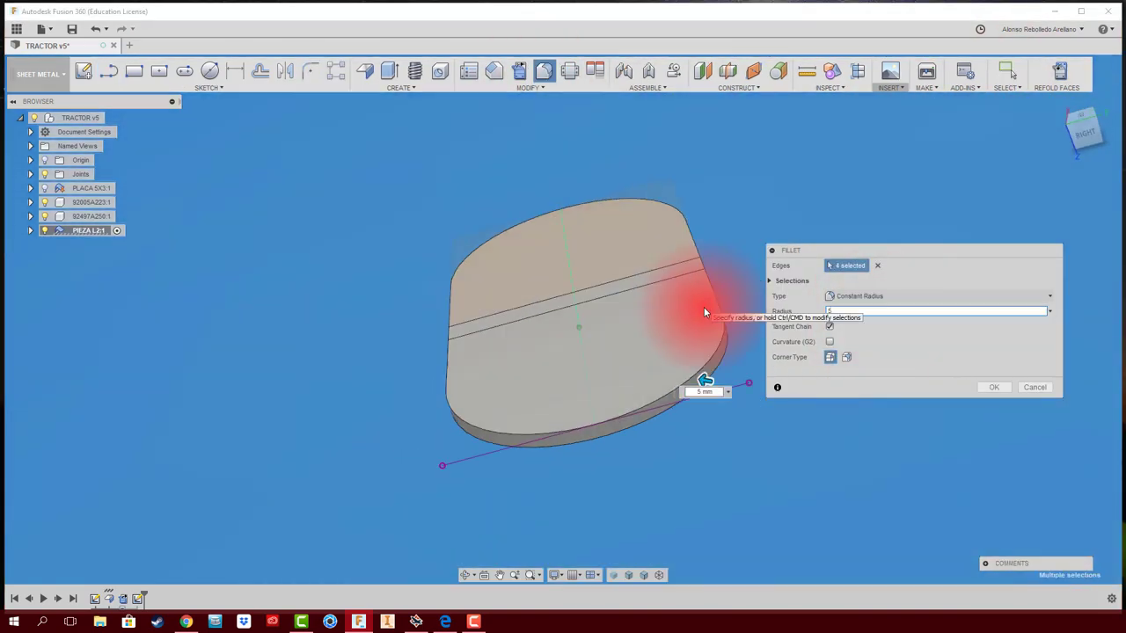
key("Escape")
Step: Sketch two Ø4 circles on the flat plate face, viewed from the top
key("c")
left_click(457, 263)
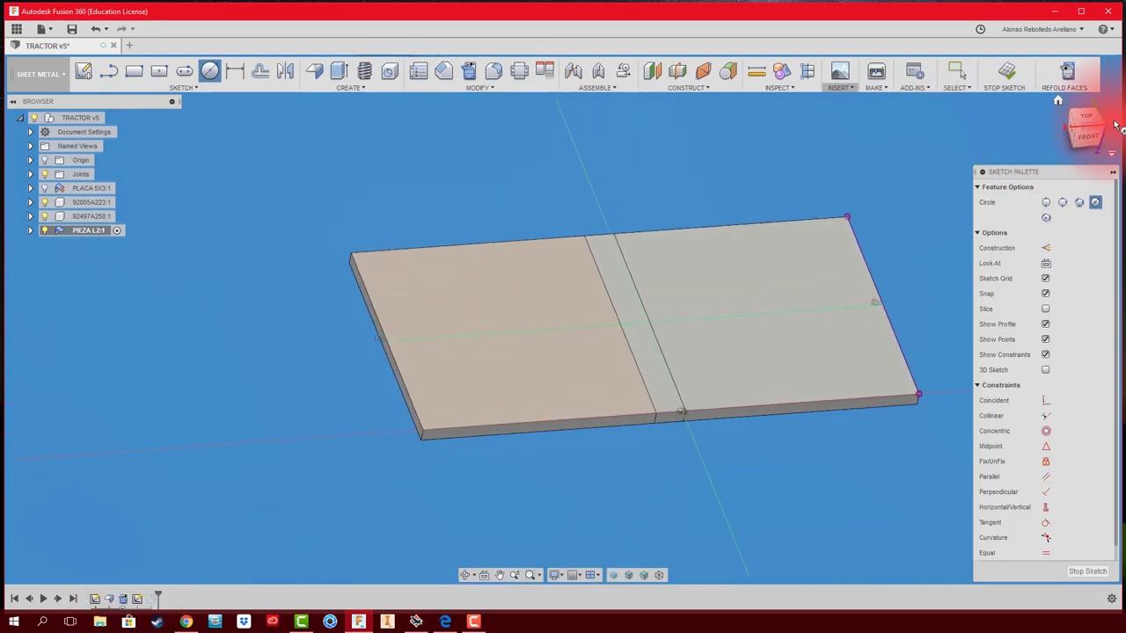
left_click(1087, 123)
left_click(571, 323)
type("4")
key("Return")
left_click(734, 303)
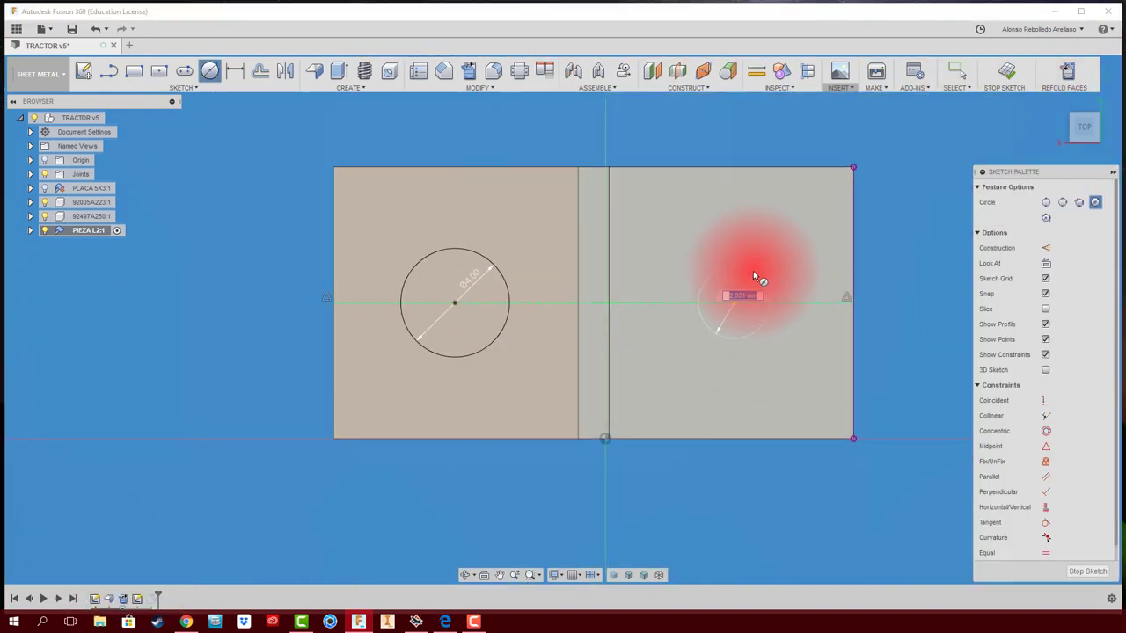
type("4")
key("Return")
Step: Dimension each circle 5 mm from its nearest plate edge
left_click(781, 329)
left_click(804, 381)
type("5")
key("Return")
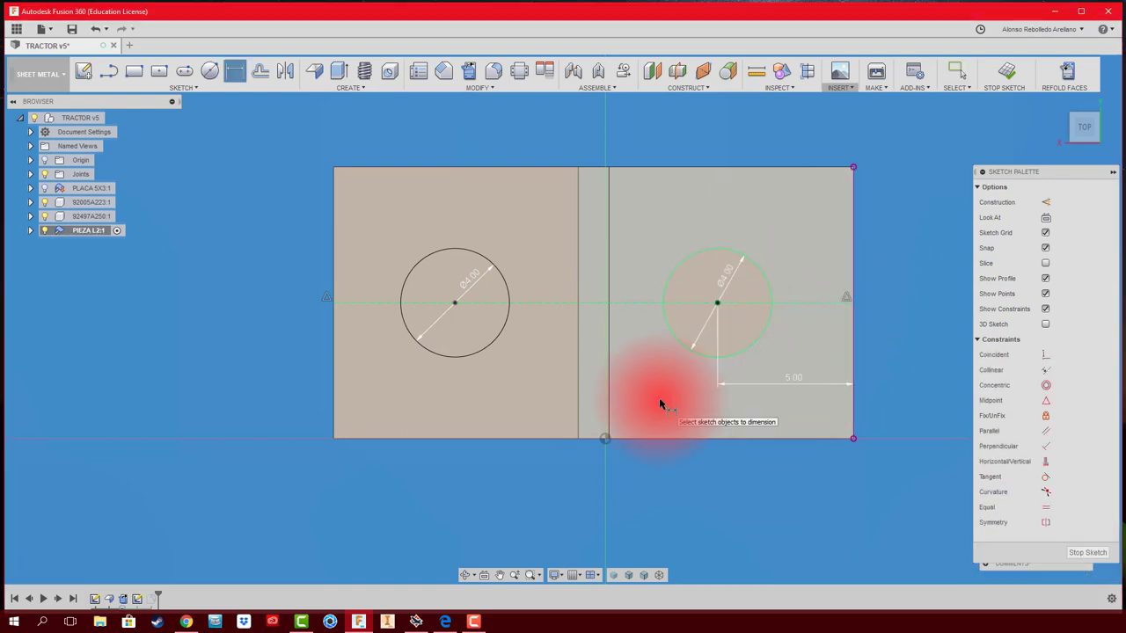
left_click(455, 303)
left_click(335, 352)
left_click(391, 388)
type("5")
key("Return")
left_click(507, 340)
left_click(669, 327)
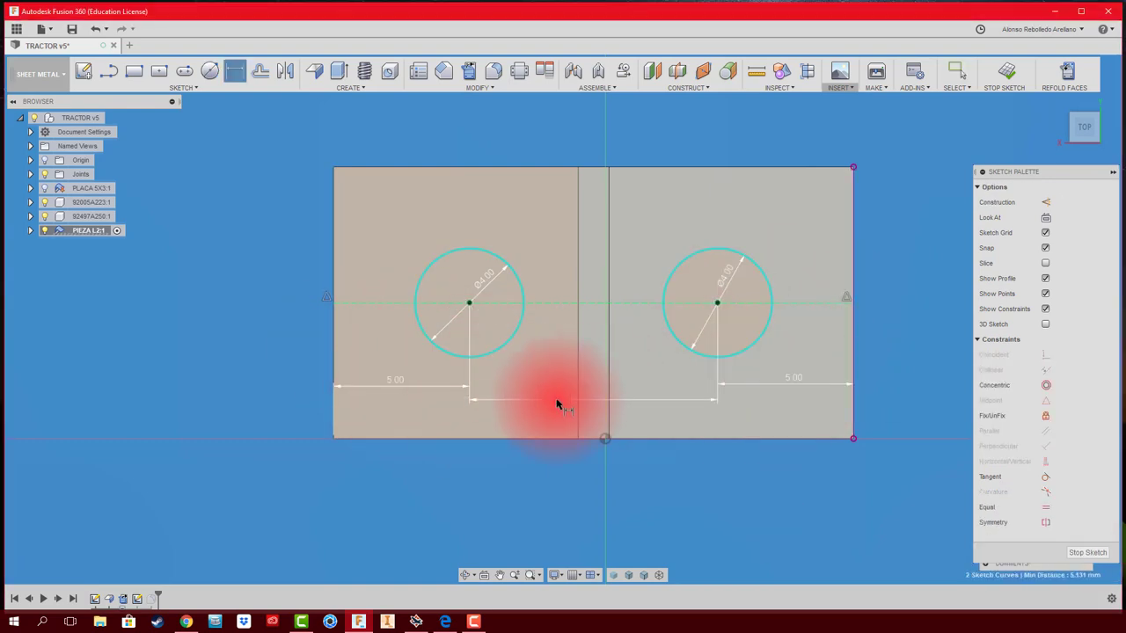
key("Escape")
Step: Extrude-cut both circles through the plate to make the two holes
mouse_move(725, 444)
middle_mouse_down("shift")
mouse_move(475, 78)
mouse_move(452, 133)
middle_mouse_up("shift")
key("e")
left_click(515, 339)
left_click(695, 264)
left_click(994, 409)
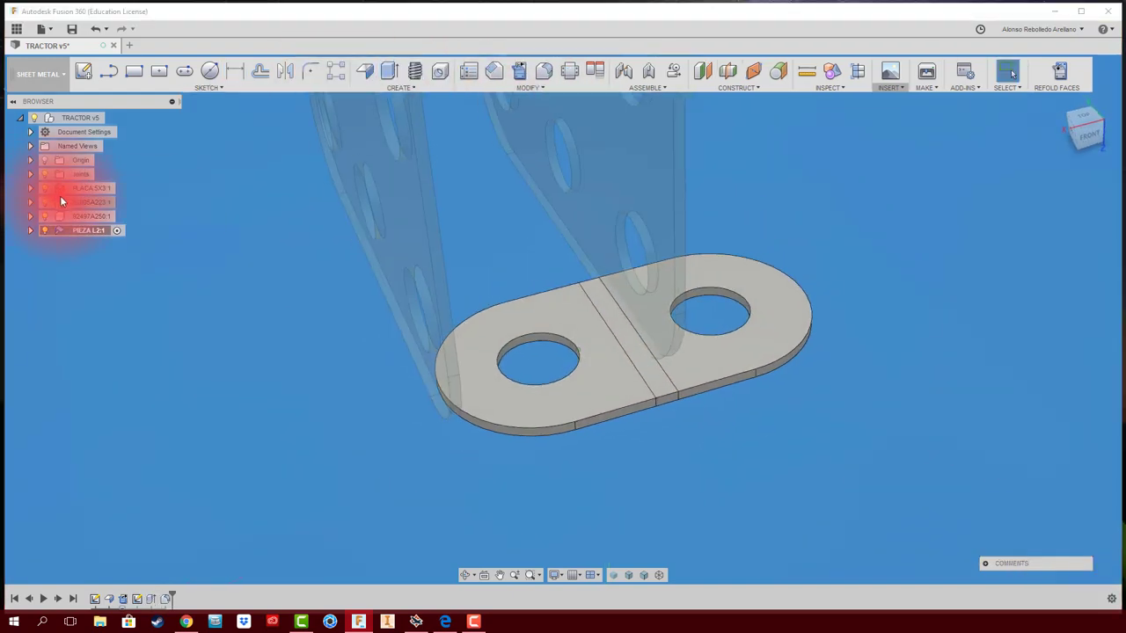
Step: Check the bracket's flat pattern, then activate the top-level TRACTOR v5 assembly
left_click(1009, 78)
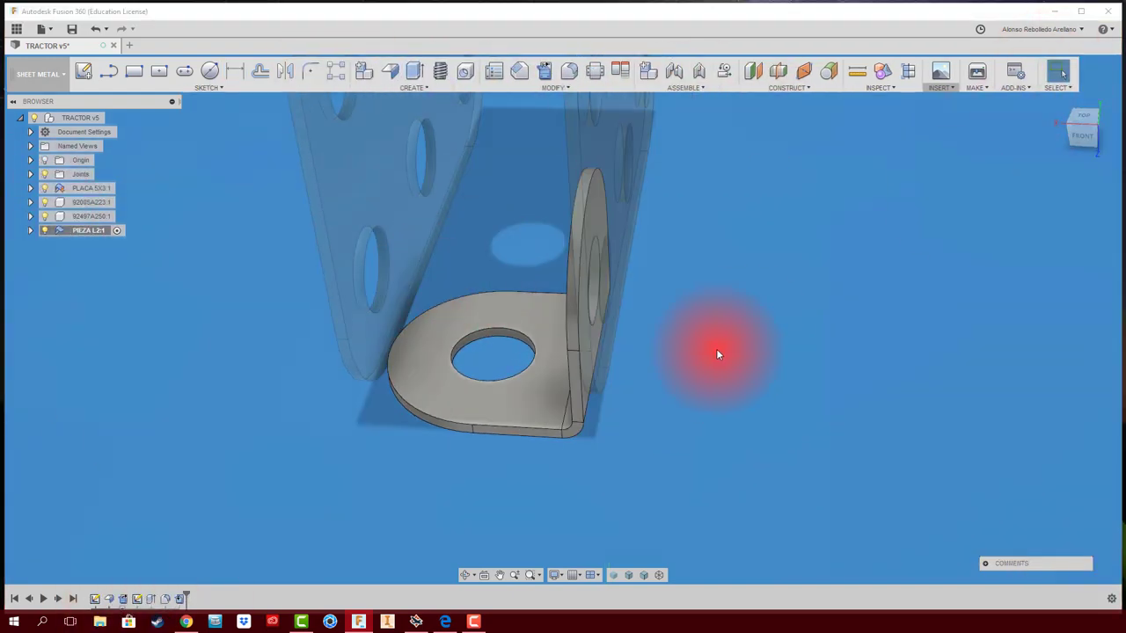
left_click(586, 357)
left_click(550, 76)
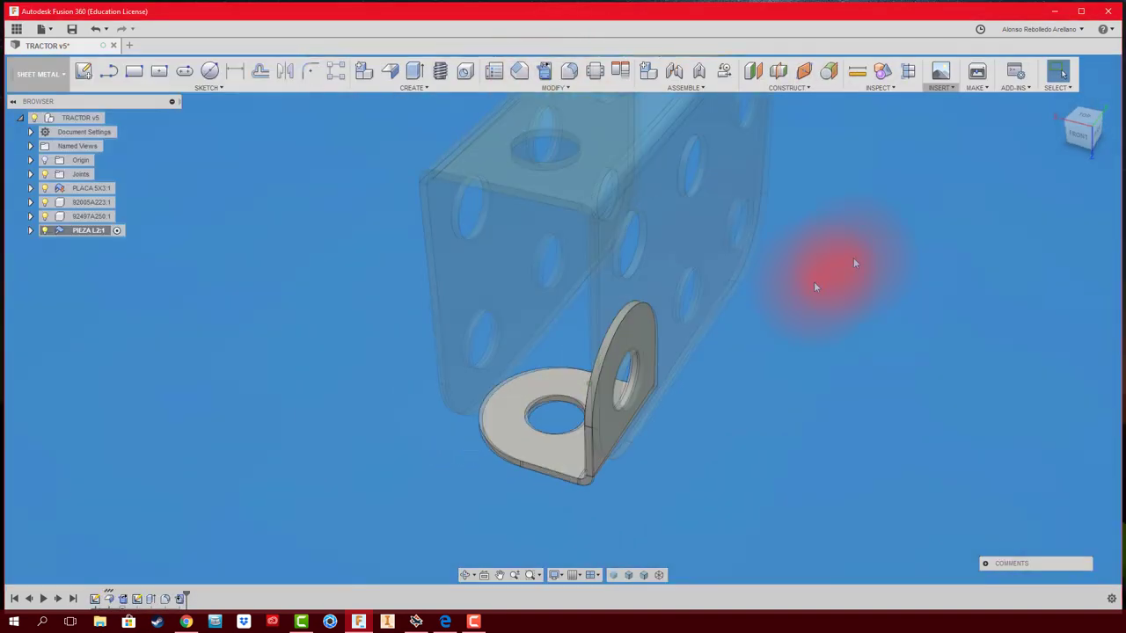
double_click(93, 118)
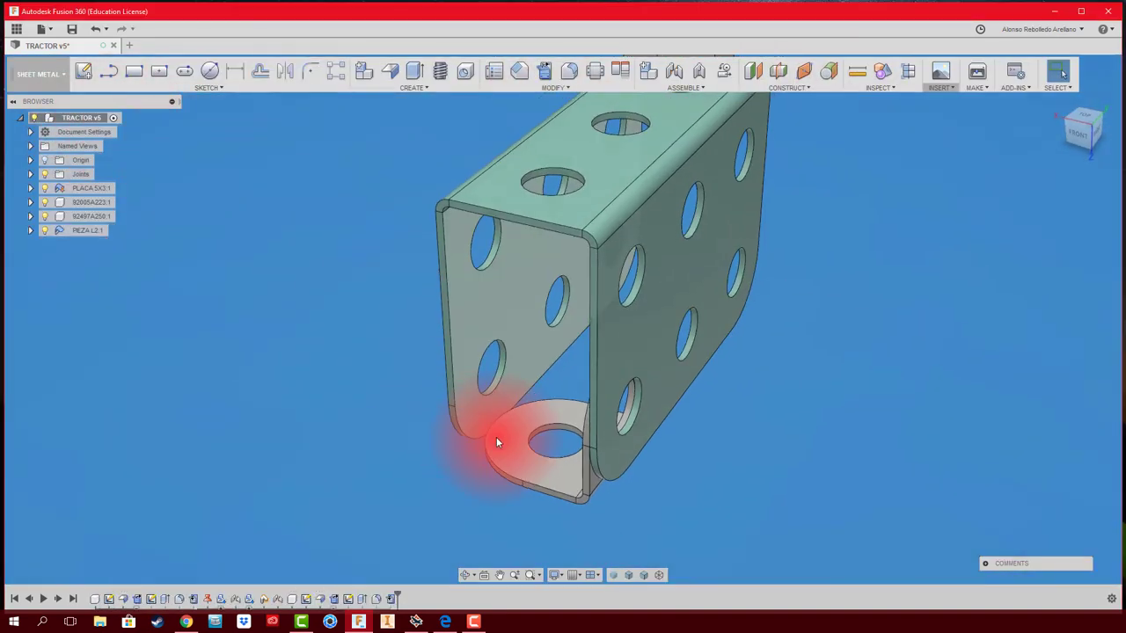
Step: Joint a bracket hole to a plate hole, flipped so the bracket sits inside the plate
mouse_move(496, 439)
left_mouse_down()
mouse_move(430, 470)
mouse_move(313, 399)
mouse_move(334, 396)
left_mouse_up()
mouse_move(334, 395)
middle_mouse_down("shift")
mouse_move(445, 402)
mouse_move(452, 416)
mouse_move(371, 411)
middle_mouse_up("shift")
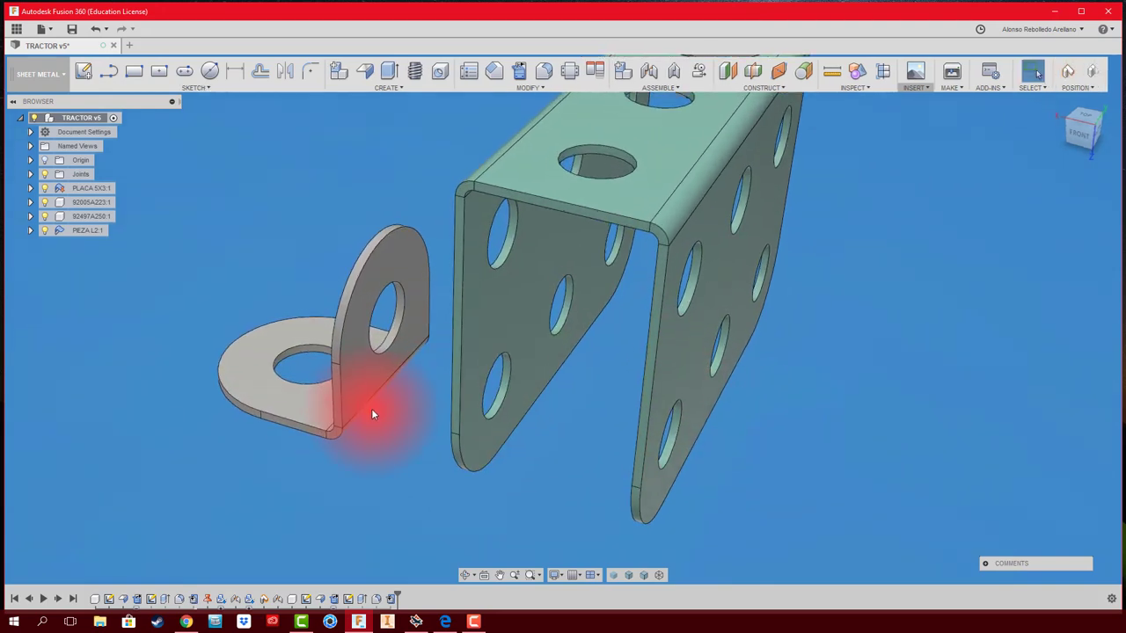
left_click(371, 415)
left_click(809, 316)
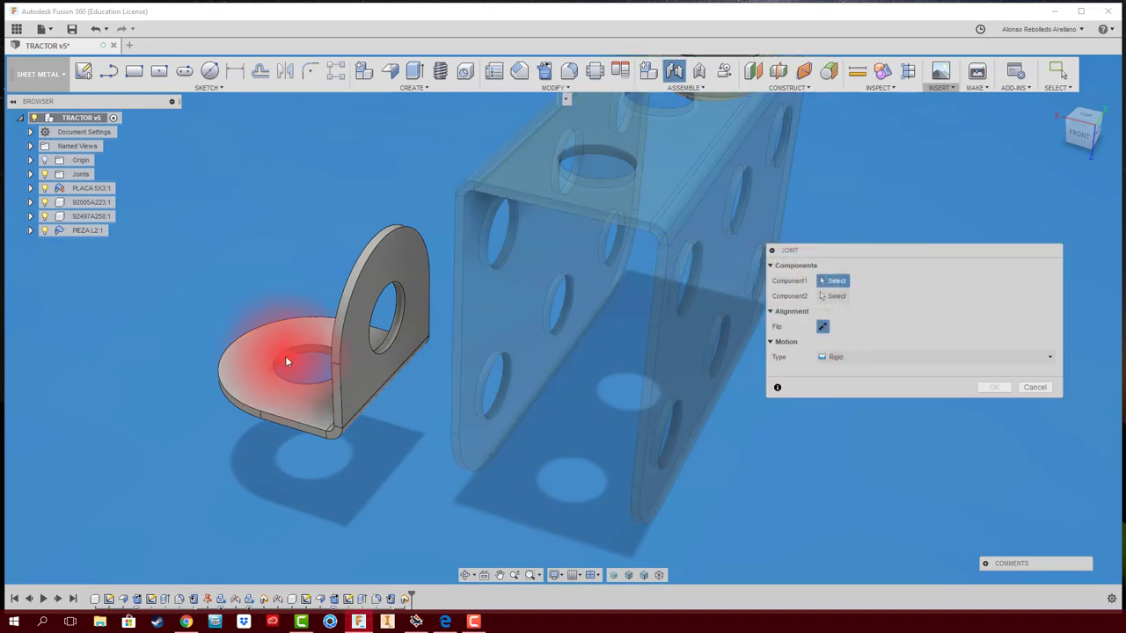
left_click(310, 352)
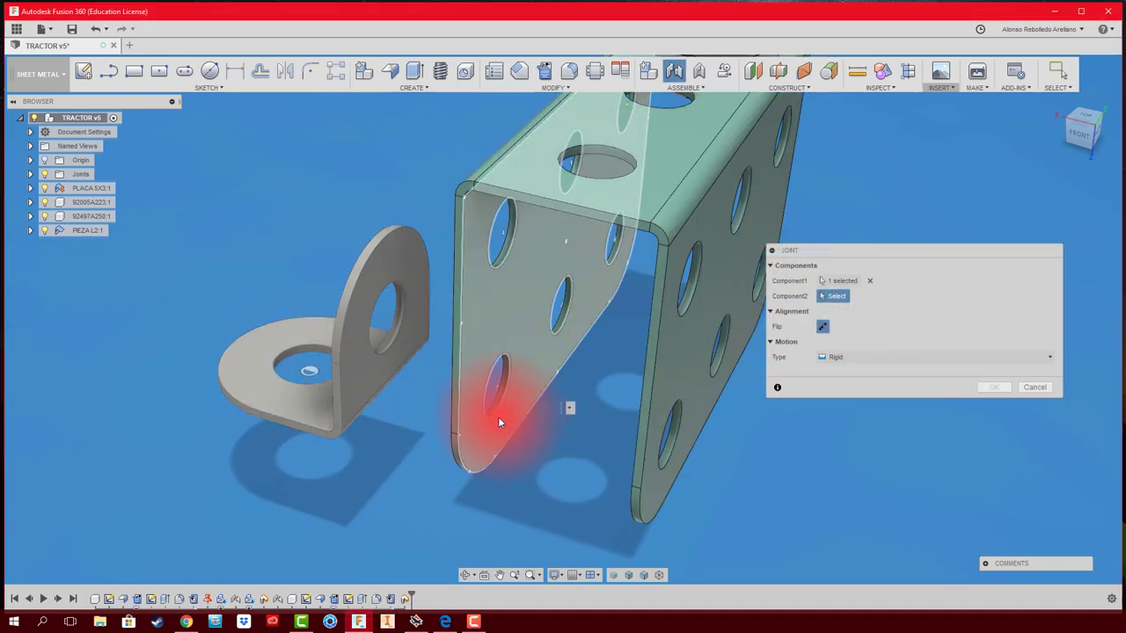
left_click(489, 414)
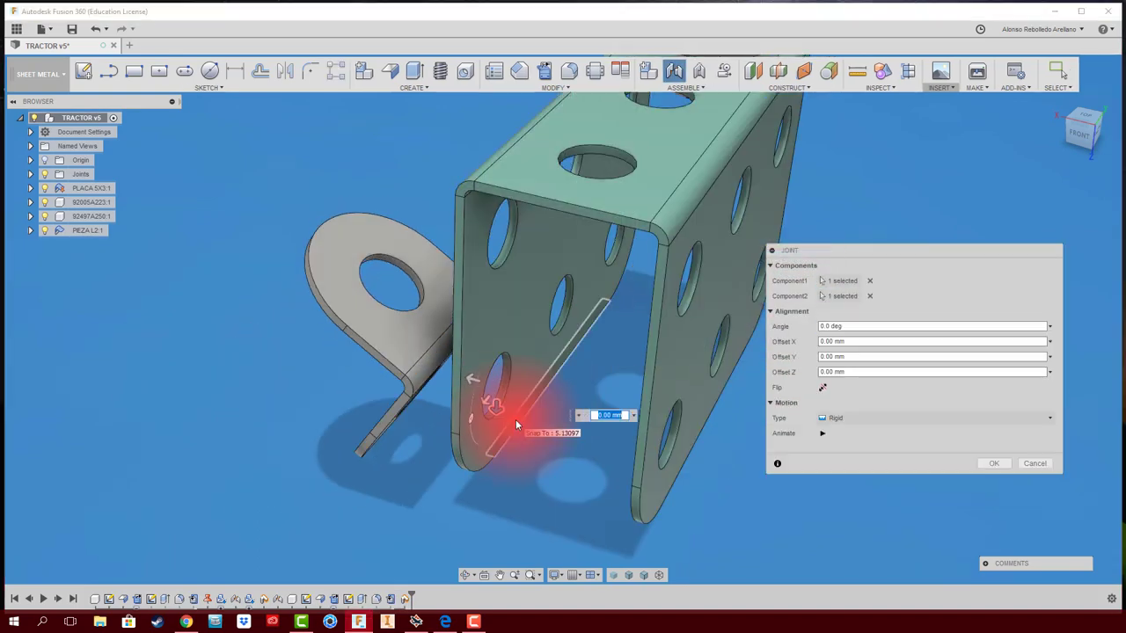
left_click(823, 388)
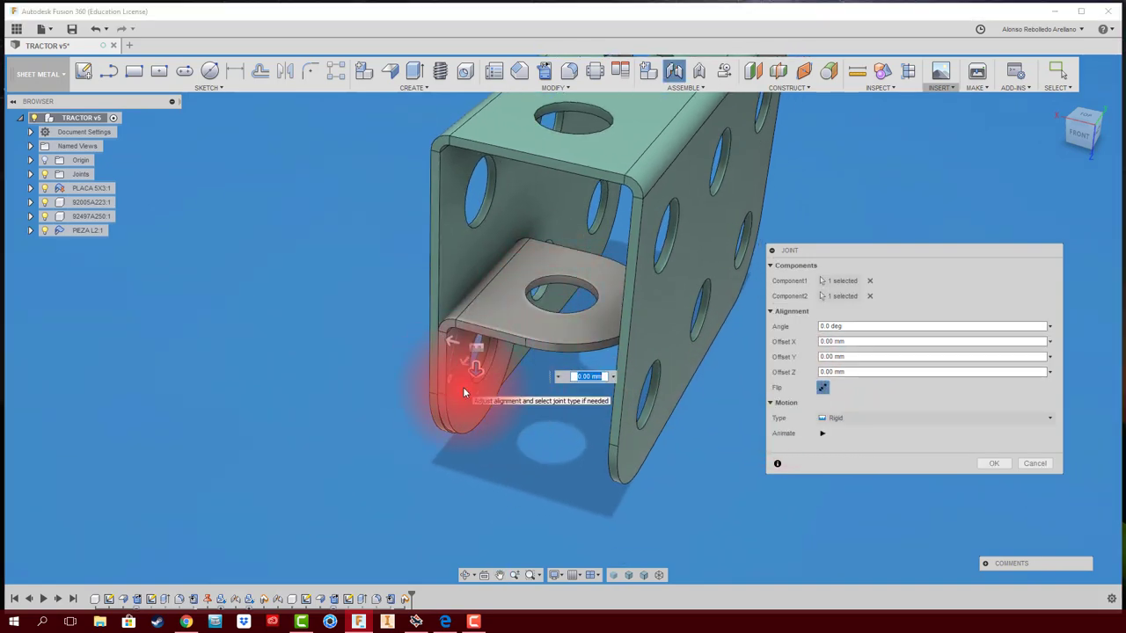
Step: Rotate the bracket into the plate's corner, confirm the joint, and bring up the Flickr tractor photo
scroll(455, 388, "up", 2)
scroll(444, 401, "up", 2)
middle_click_drag(443, 400, 423, 364, "shift")
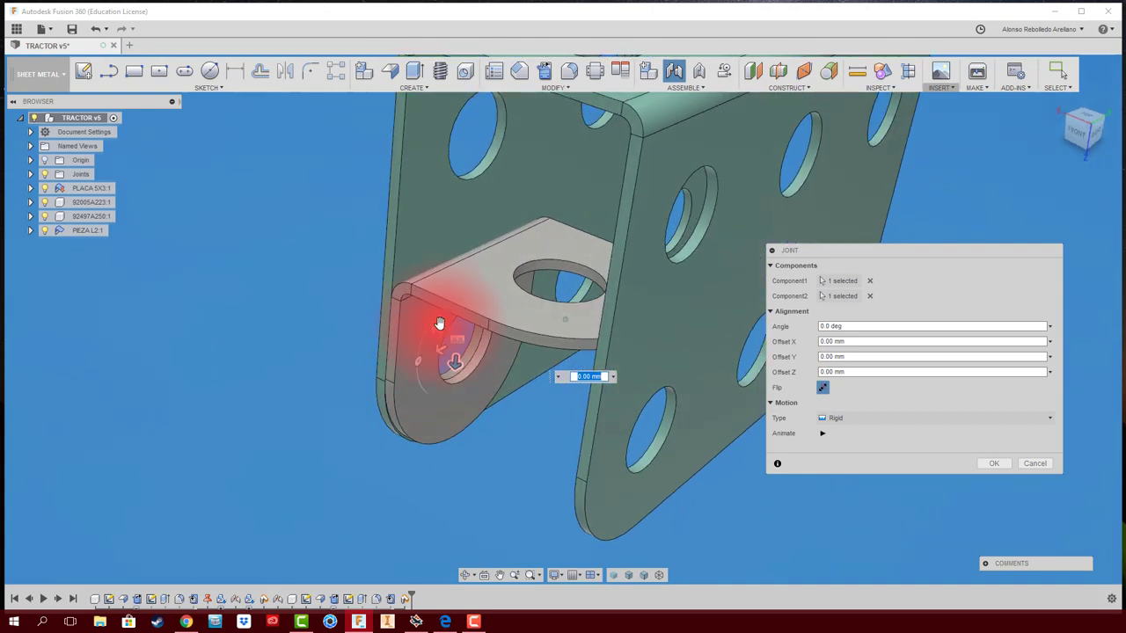
mouse_move(416, 364)
left_mouse_down()
mouse_move(584, 454)
mouse_move(841, 159)
left_mouse_up()
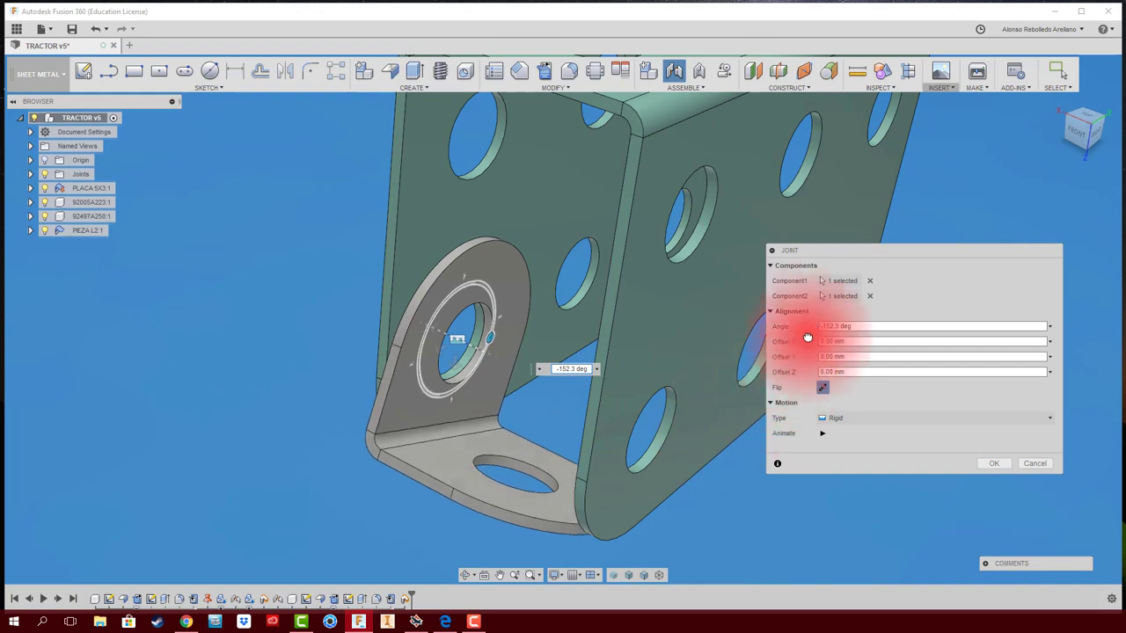
mouse_move(843, 154)
middle_mouse_down("shift")
mouse_move(578, 389)
mouse_move(794, 504)
mouse_move(490, 460)
mouse_move(516, 447)
middle_mouse_up("shift")
left_click(998, 462)
middle_click_drag(603, 453, 466, 496, "shift")
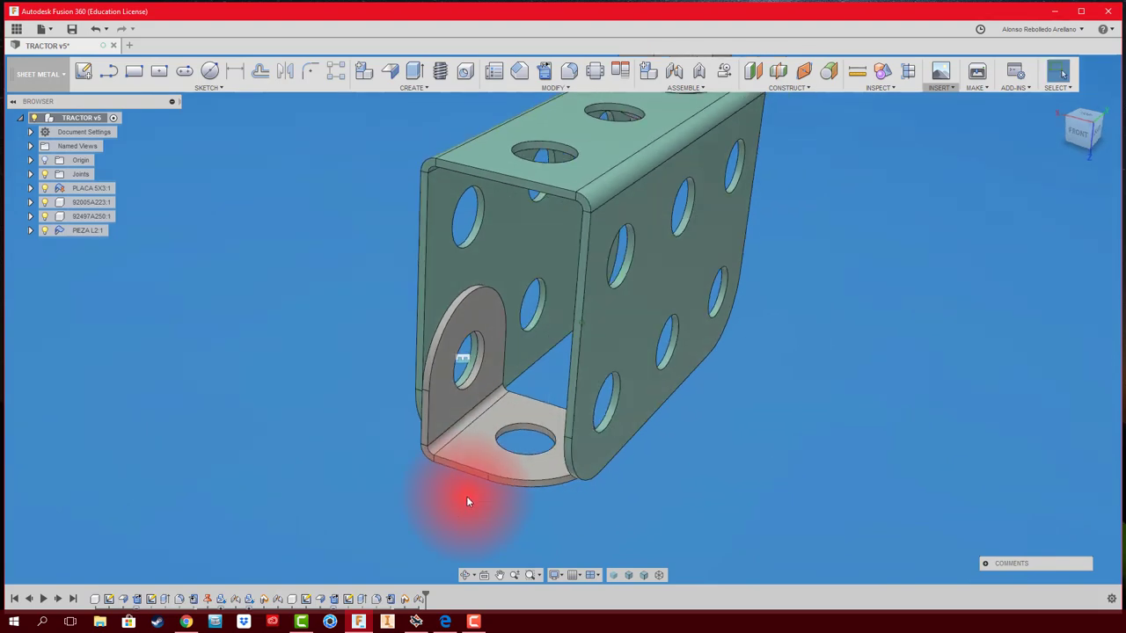
left_click(445, 621)
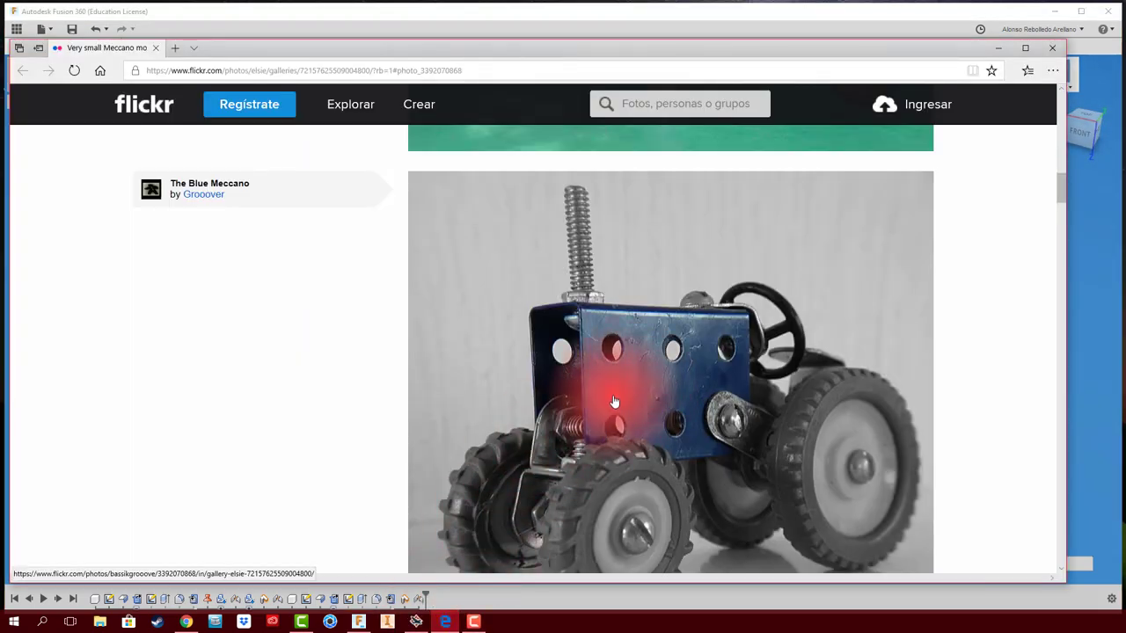
Step: Scroll the Flickr tractor photo page, then bring Fusion 360's bracket assembly back to the front
scroll(506, 324, "down", 1)
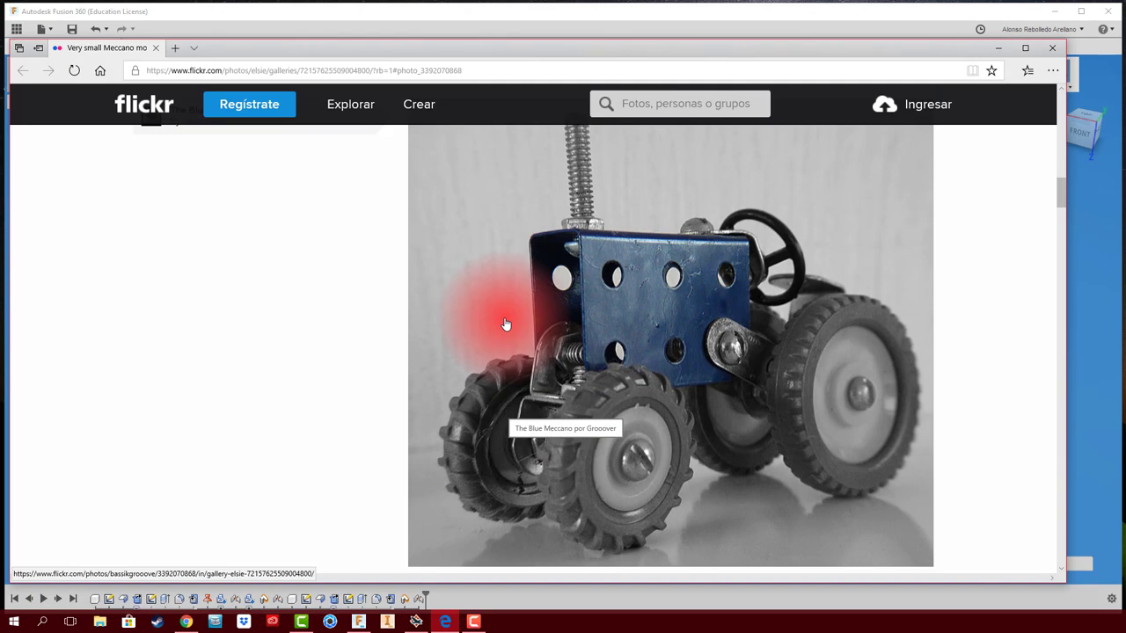
left_click(1099, 427)
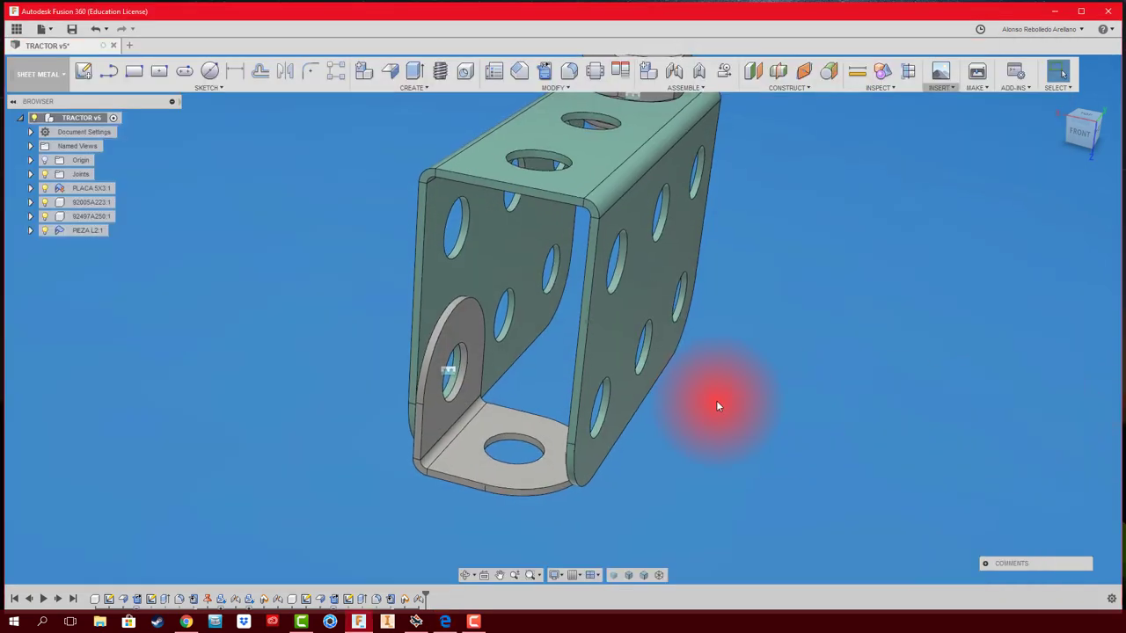
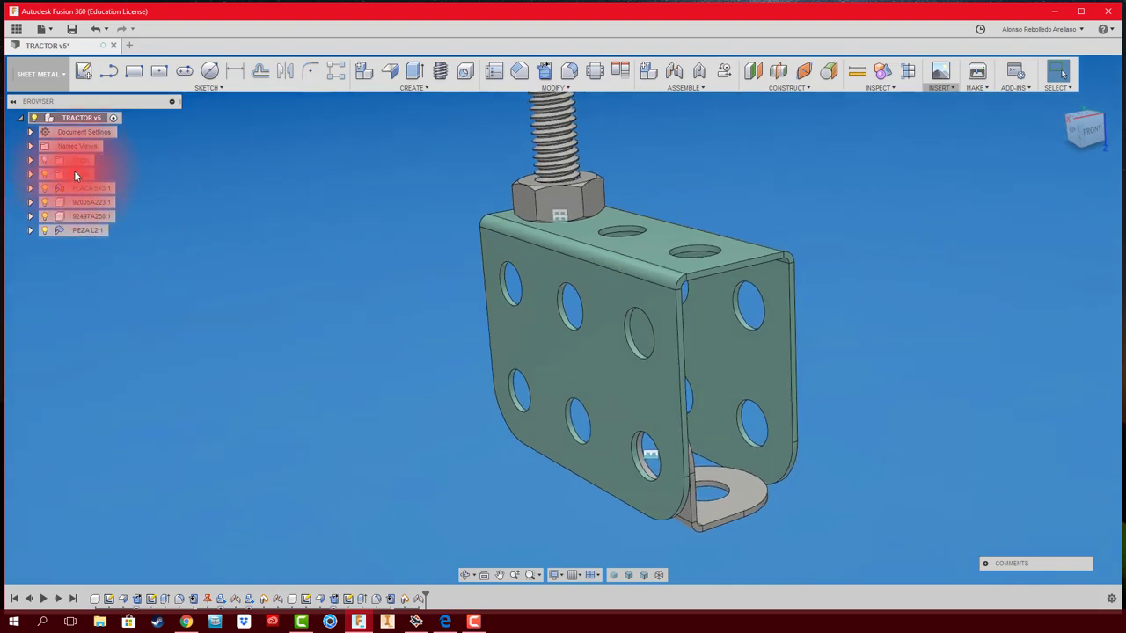
Step: Delete the Rigid3 joint from the assembly's Joints list
left_click(30, 174)
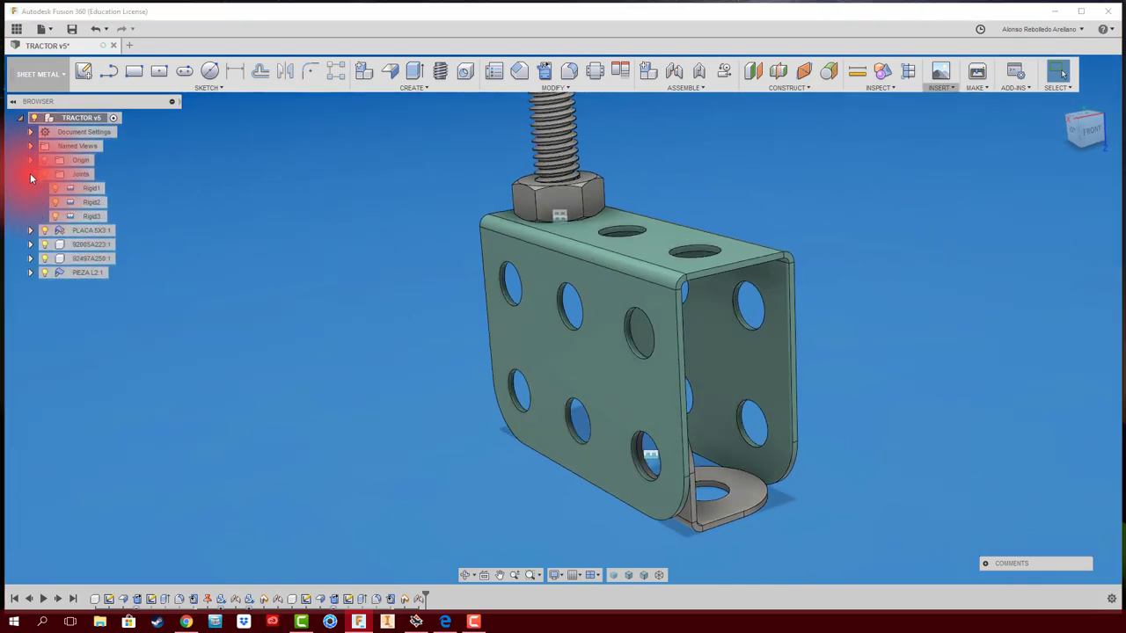
left_click(94, 214)
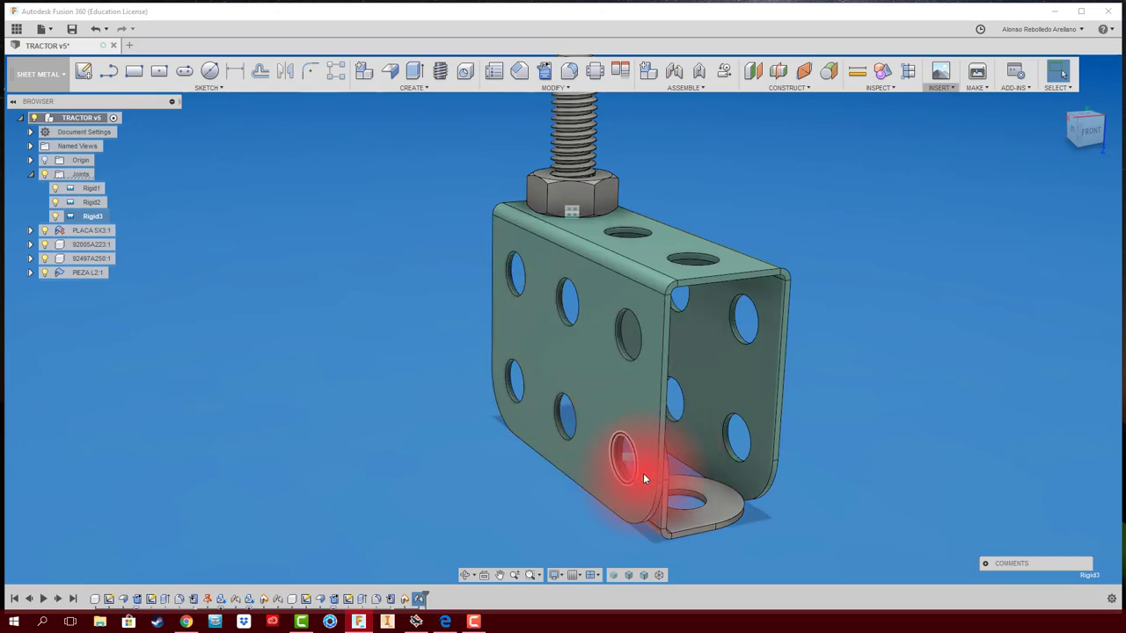
scroll(633, 460, "up", 2)
scroll(631, 444, "up", 2)
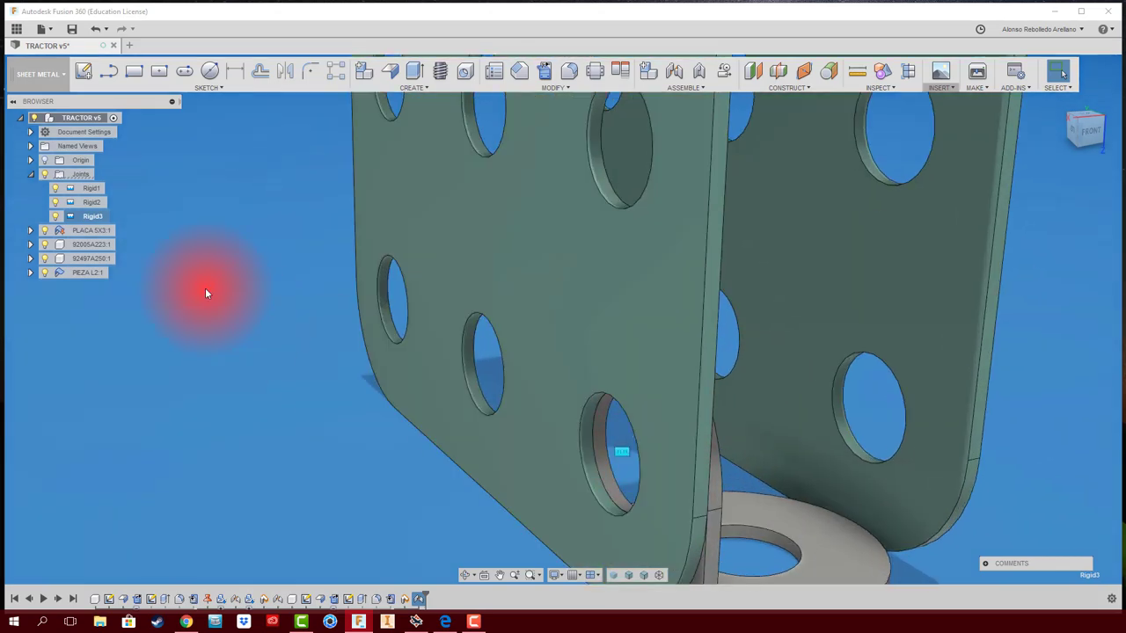
right_click(98, 216)
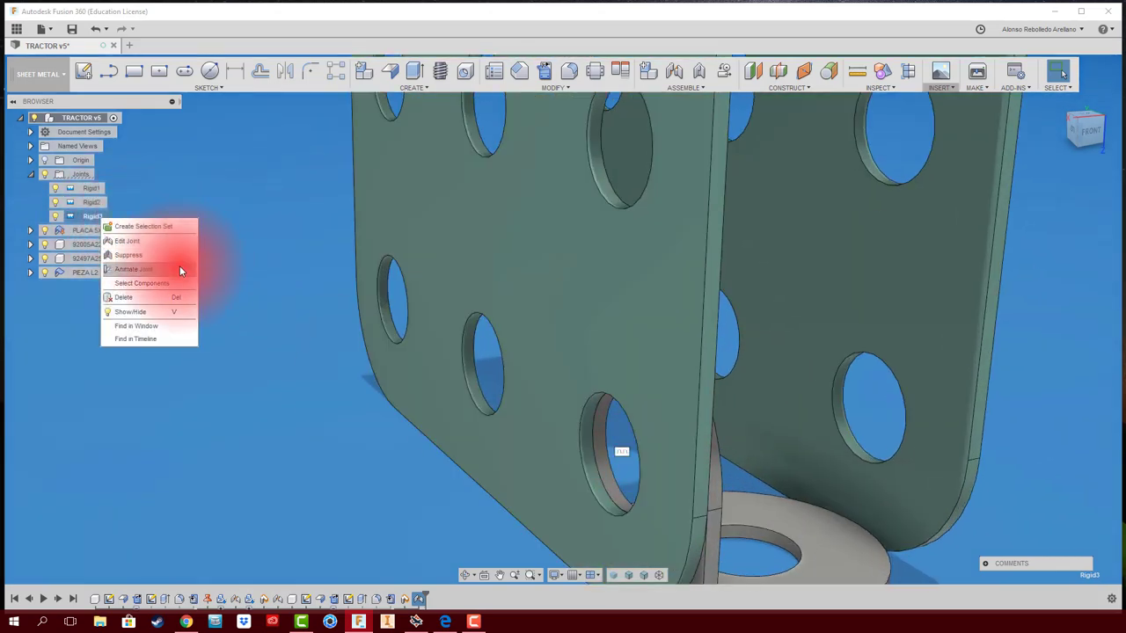
left_click(124, 297)
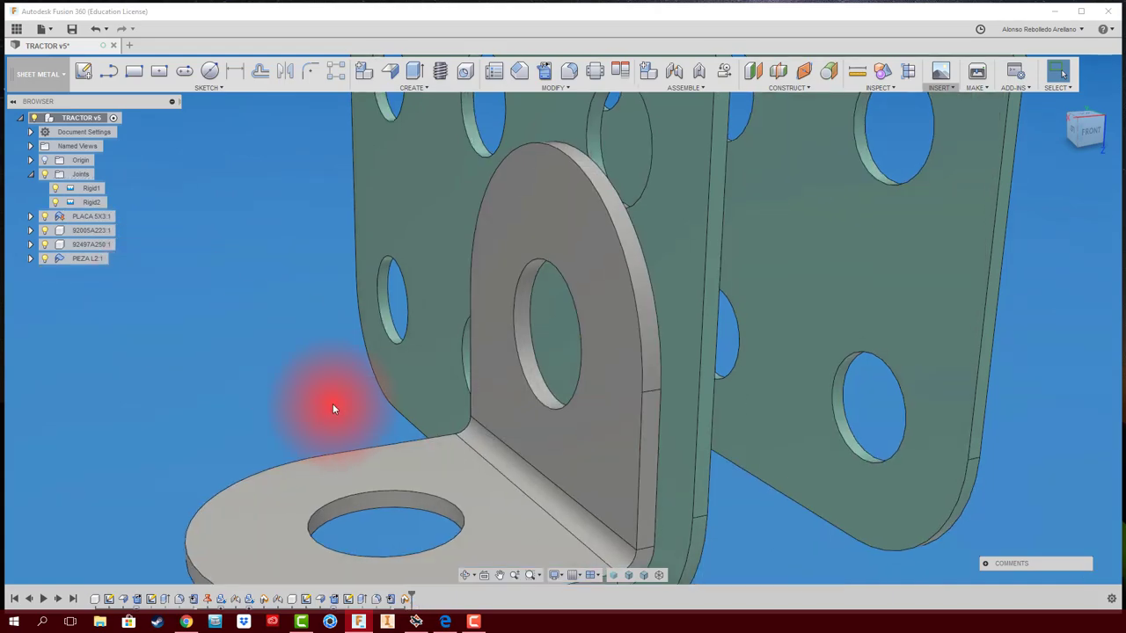
Step: Re-attach the L-bracket to the U-bracket's bottom hole with a new rigid joint, Rigid4
scroll(333, 401, "down", 3)
mouse_move(333, 405)
middle_mouse_down("shift")
mouse_move(609, 355)
mouse_move(306, 487)
middle_mouse_up("shift")
key("j")
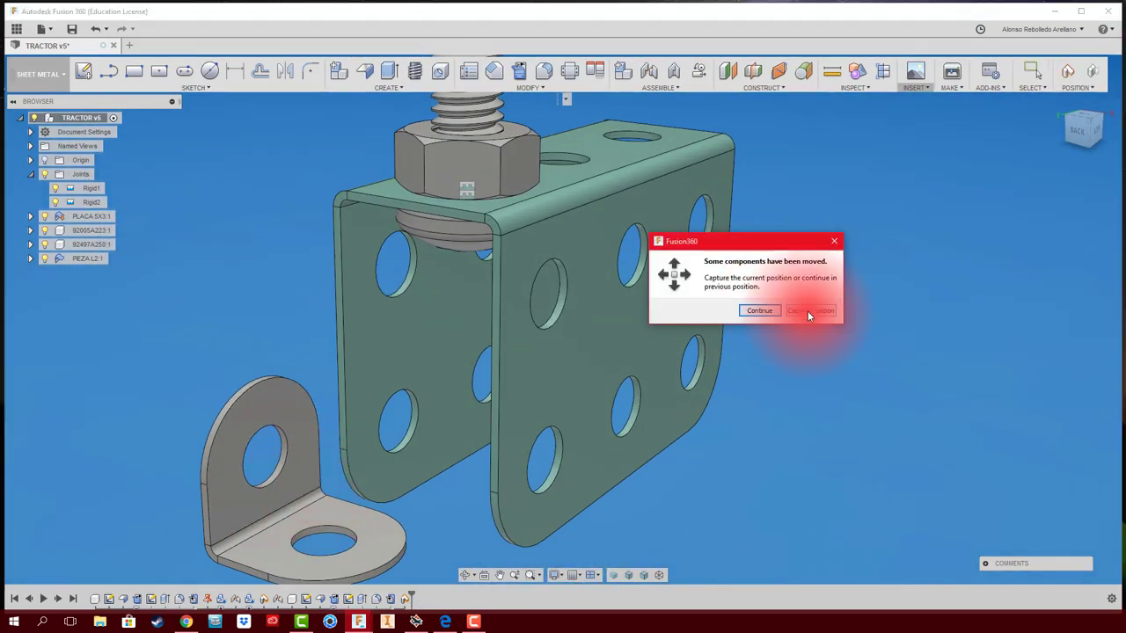
left_click(773, 314)
left_click(395, 456)
left_click(395, 456)
key("Return")
Step: Inspect the rejoined L-bracket from the BACK view and by orbiting around it
mouse_move(763, 452)
middle_mouse_down("shift")
mouse_move(571, 495)
mouse_move(574, 510)
mouse_move(1102, 246)
middle_mouse_up("shift")
left_click(1085, 127)
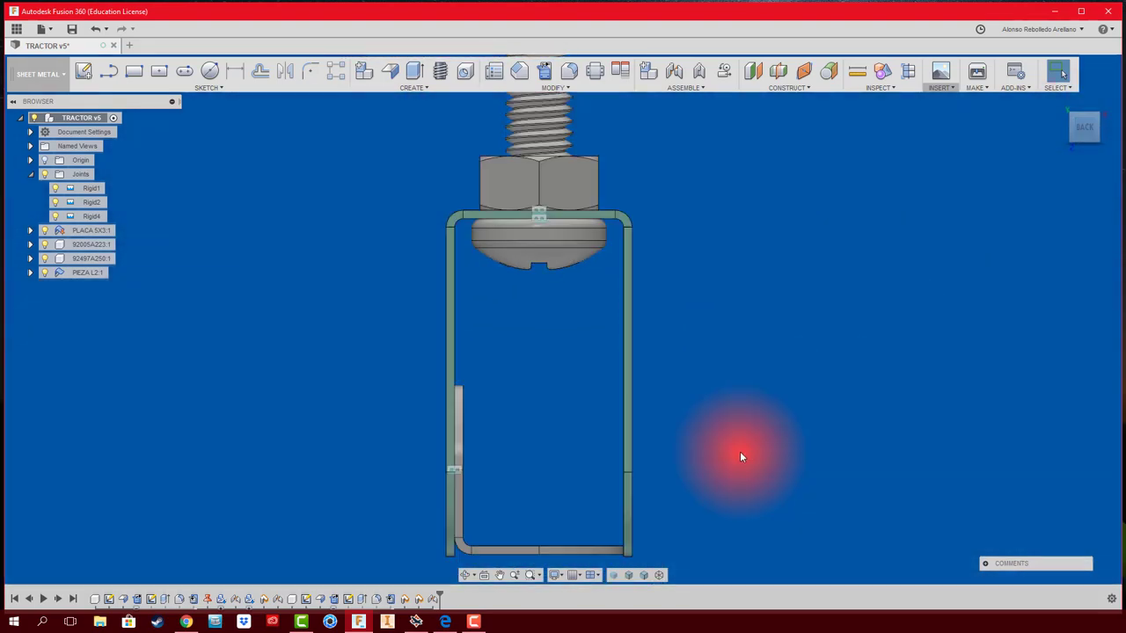
scroll(602, 422, "up", 3)
scroll(594, 444, "up", 5)
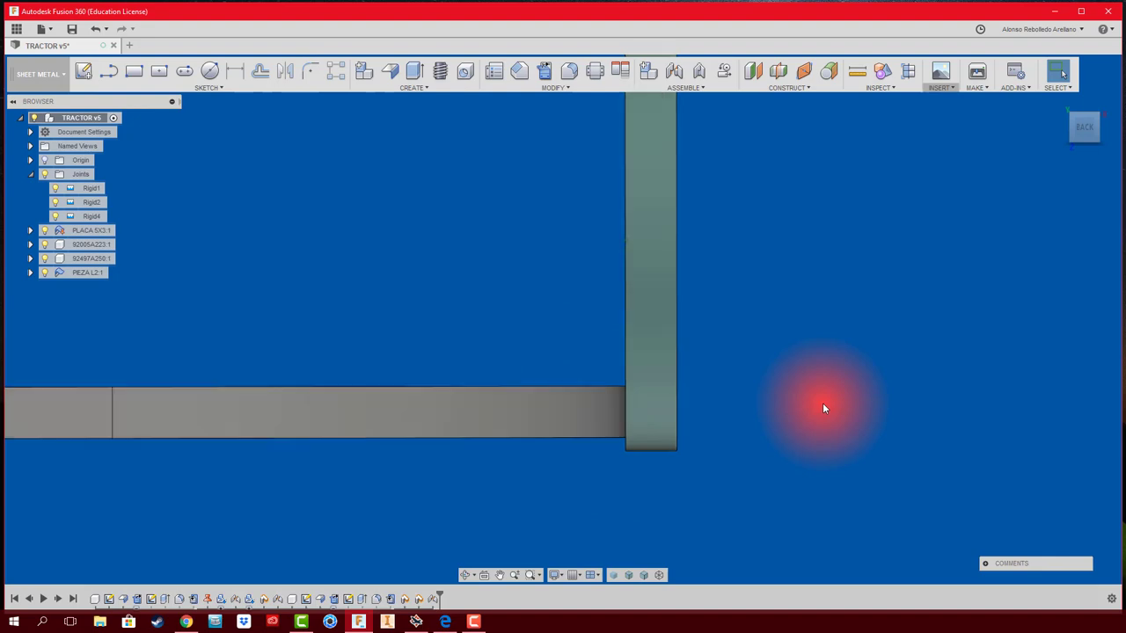
scroll(823, 408, "up", 4)
scroll(823, 408, "up", 3)
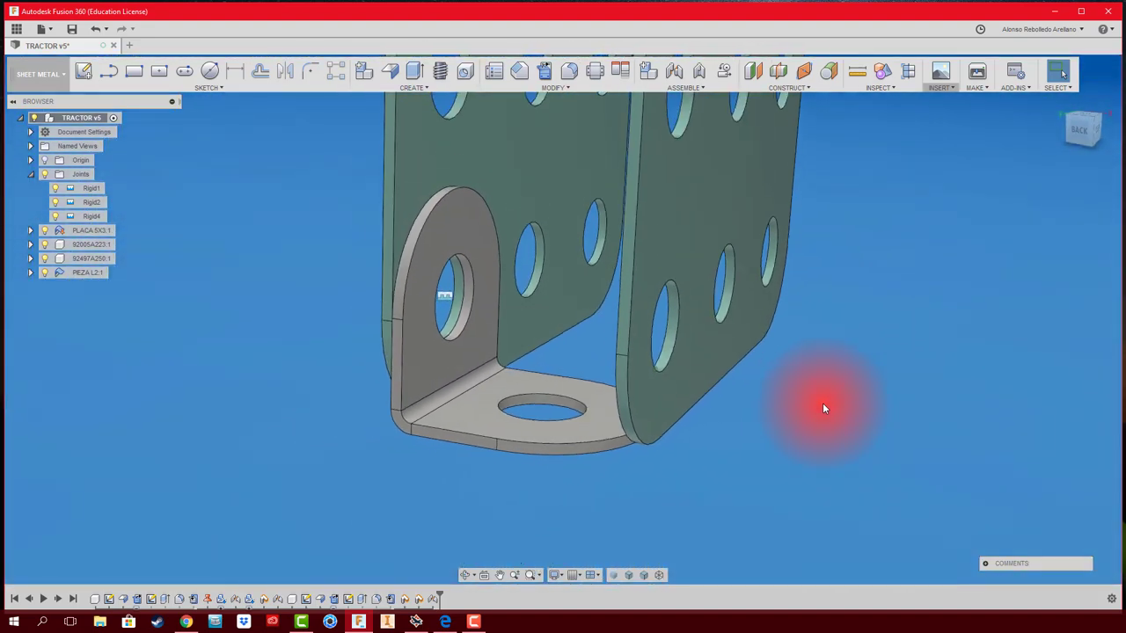
left_click_drag(824, 407, 451, 378)
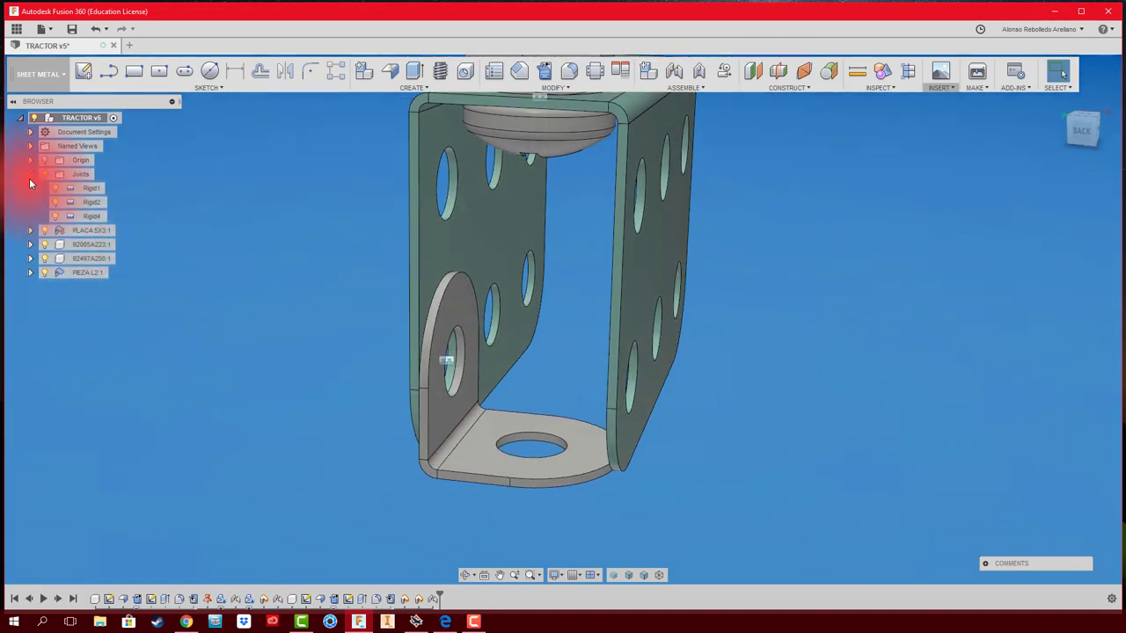
left_click(30, 175)
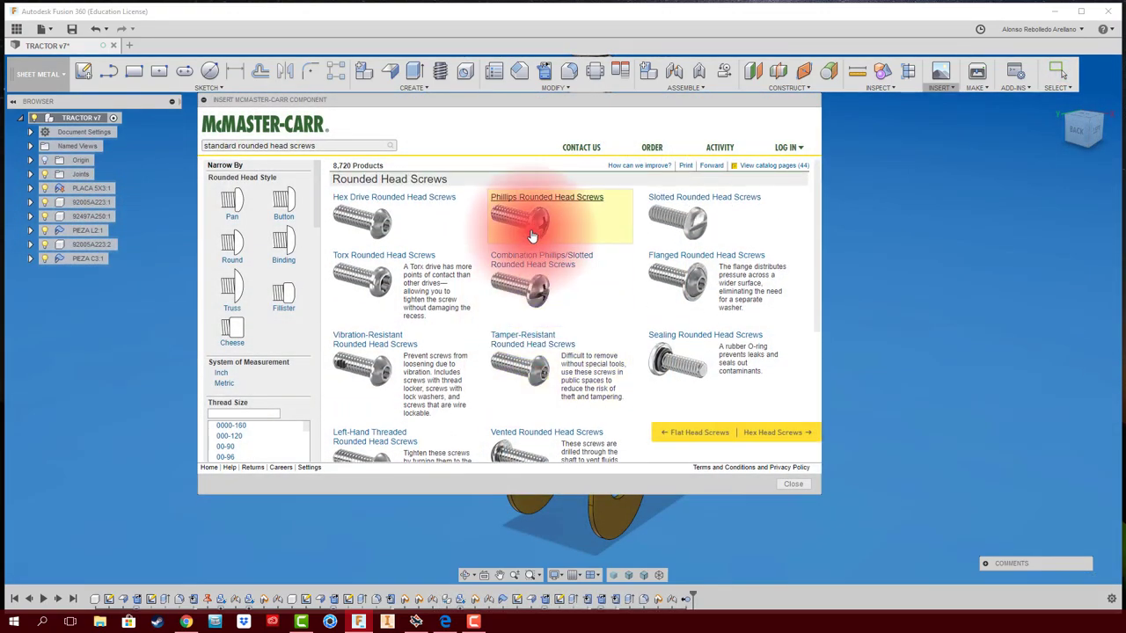
Step: Filter the Phillips rounded head screws to metric, M3 thread and 4 mm length
left_click(531, 234)
left_click(223, 390)
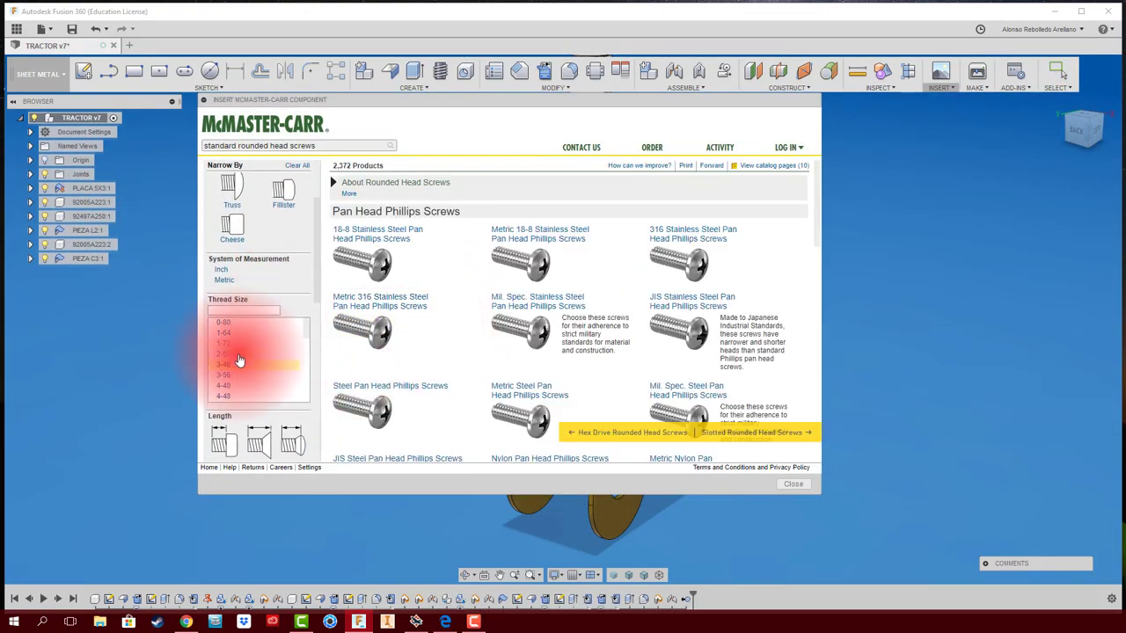
scroll(268, 378, "down", 3)
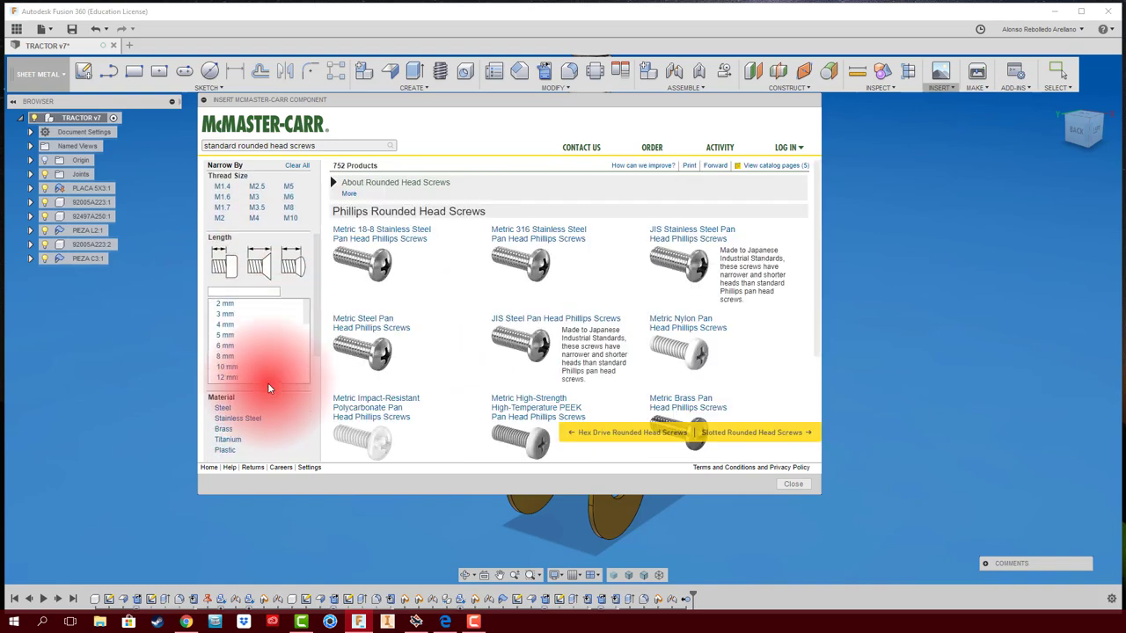
left_click(236, 314)
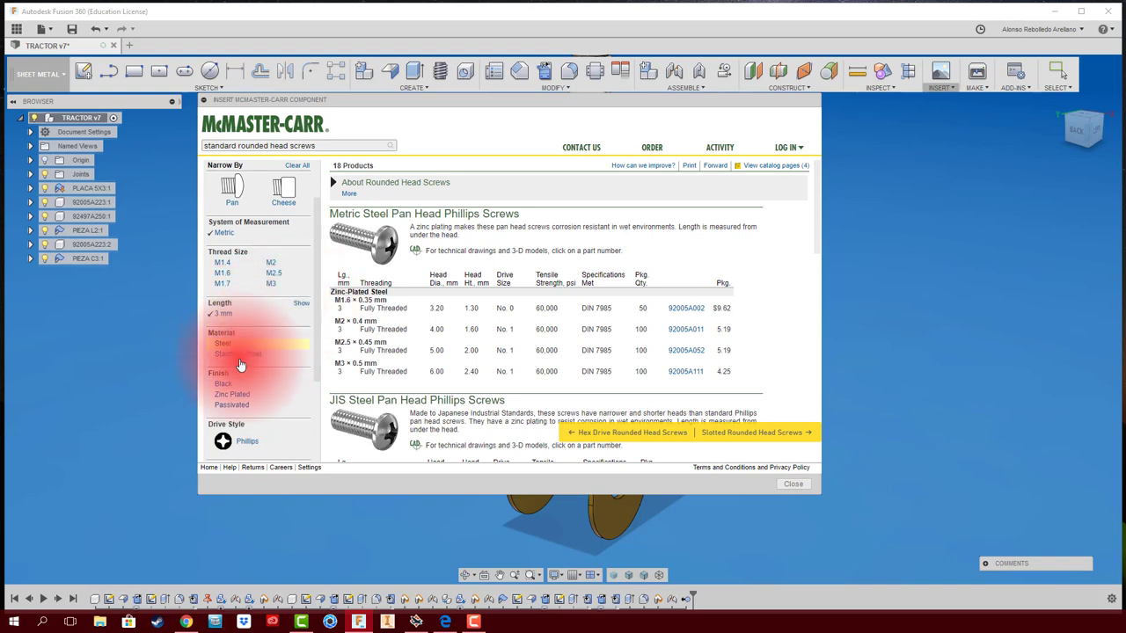
mouse_move(220, 313)
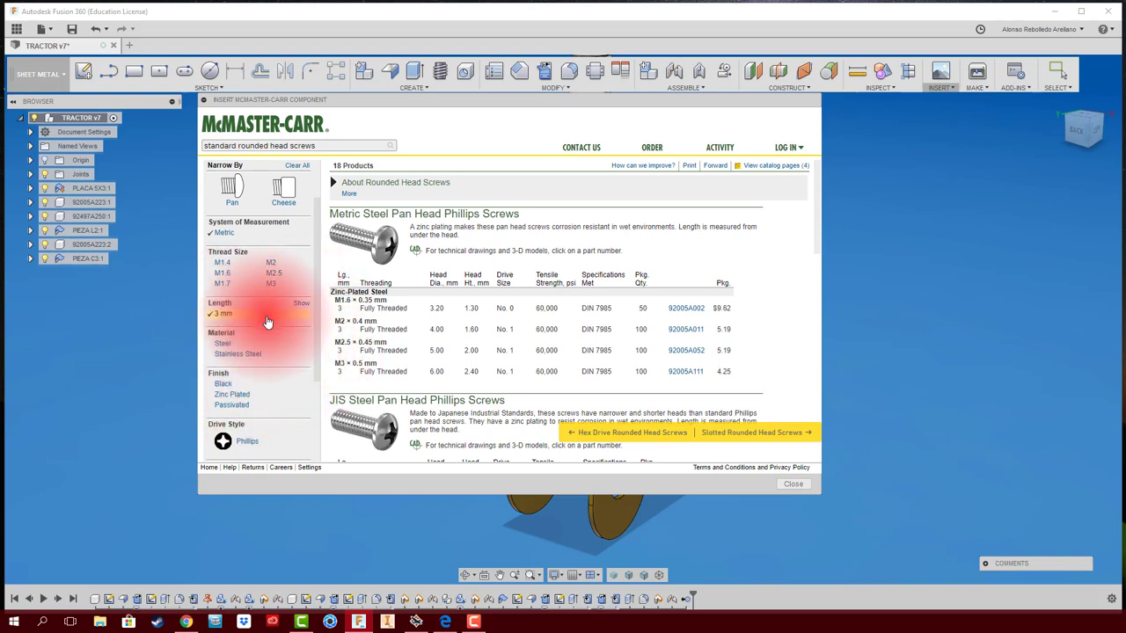
scroll(273, 365, "up", 2)
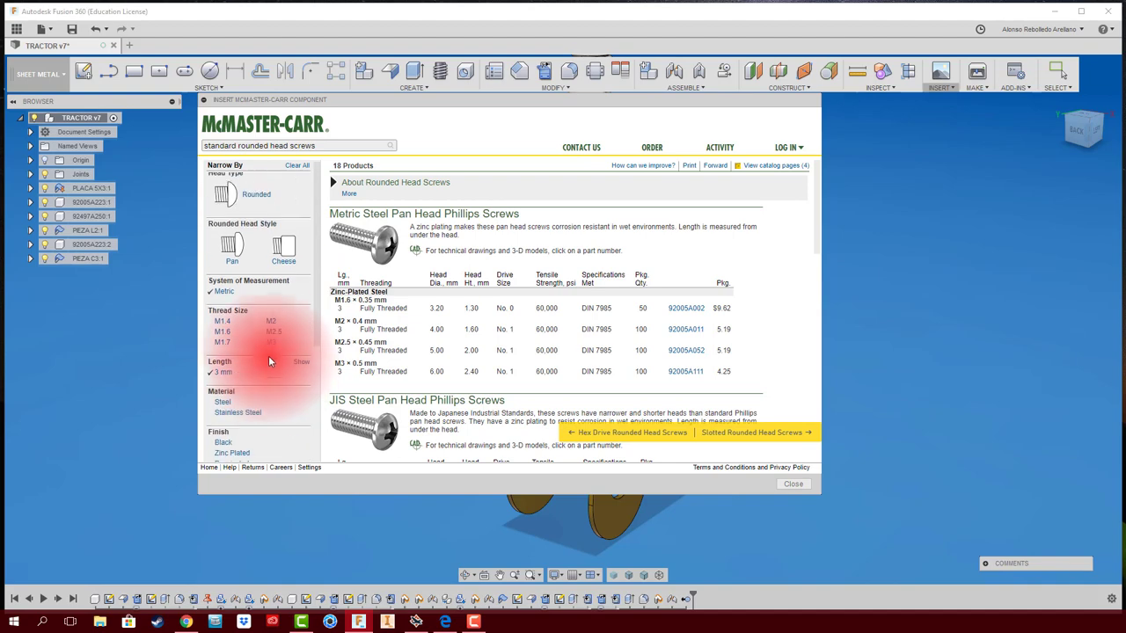
left_click(272, 343)
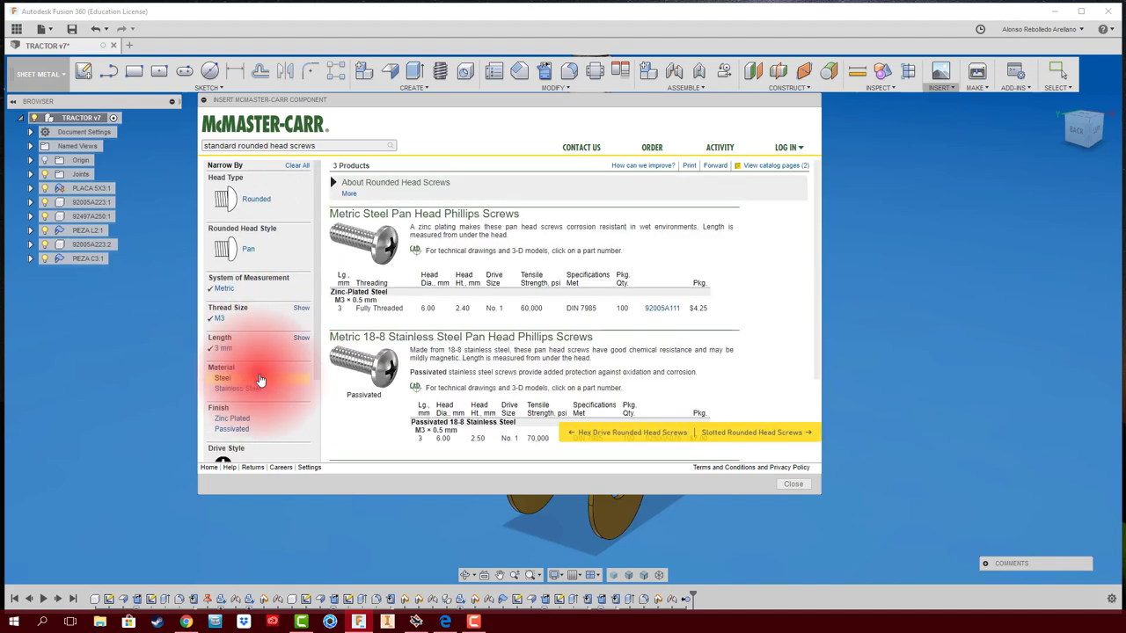
scroll(260, 379, "down", 2)
scroll(264, 298, "up", 2)
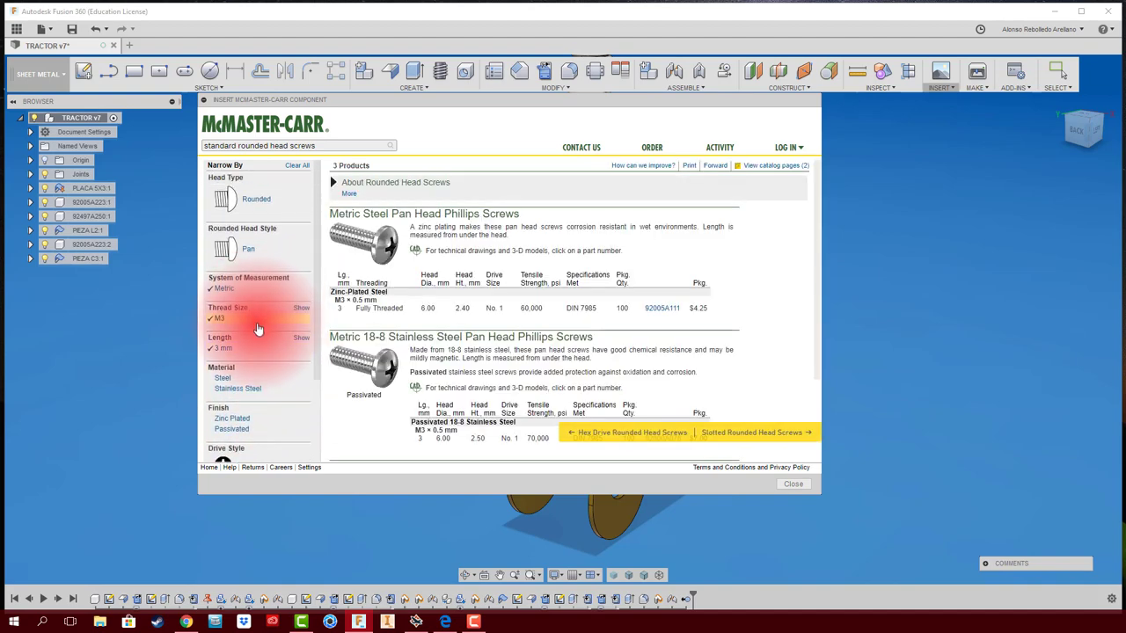
left_click(264, 201)
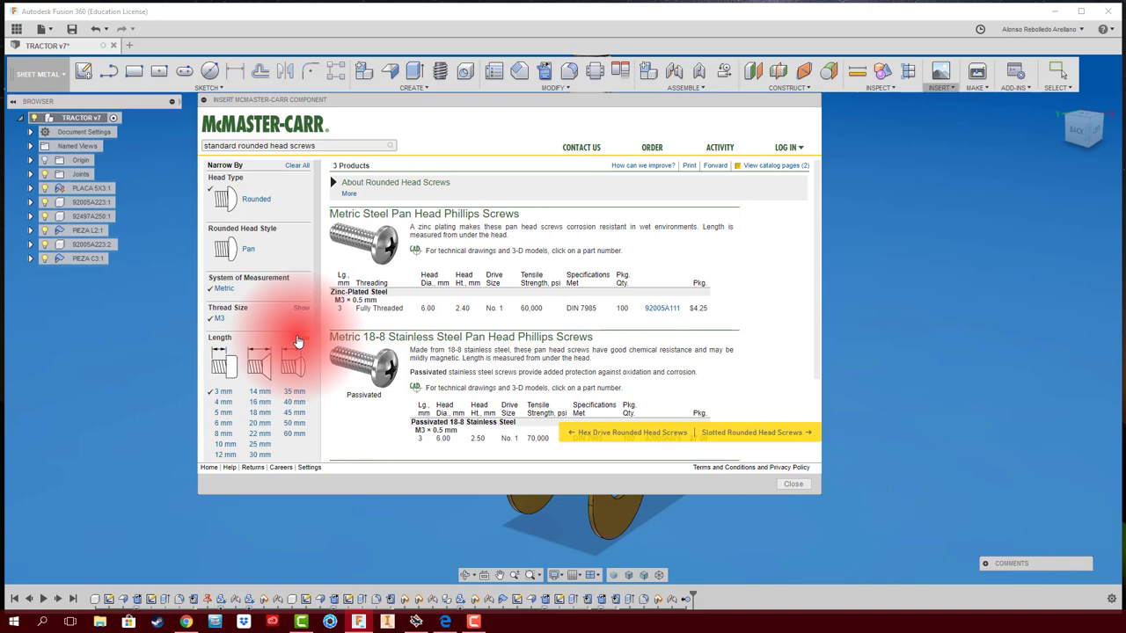
left_click(226, 404)
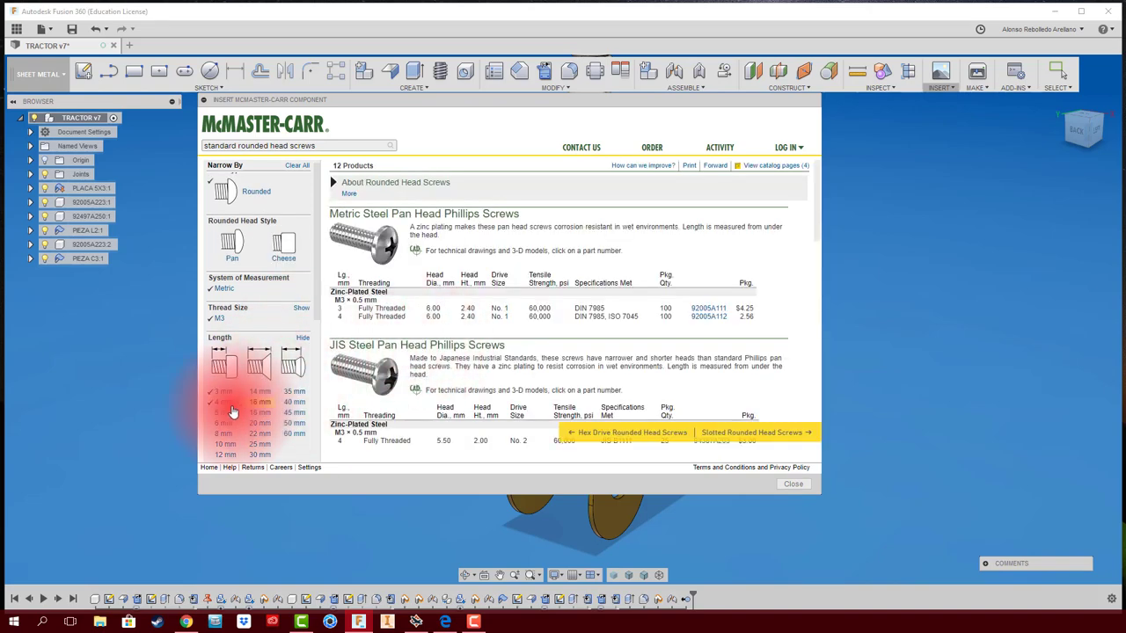
left_click(223, 391)
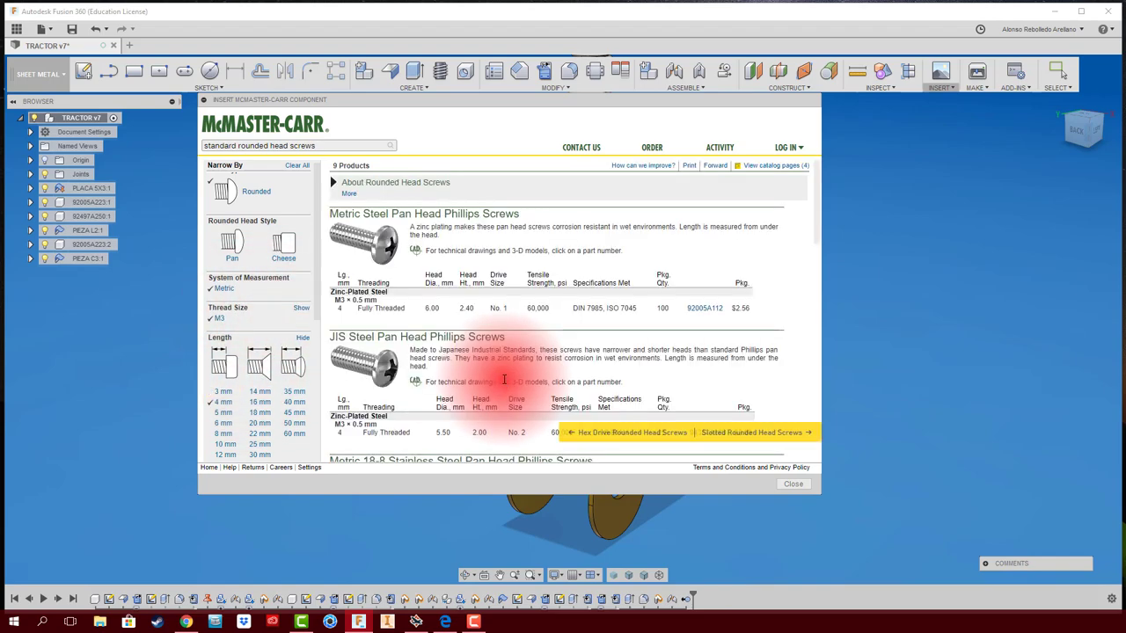
Step: Open screw 92005A112 and save its 3-D STEP model into the design
left_click(714, 315)
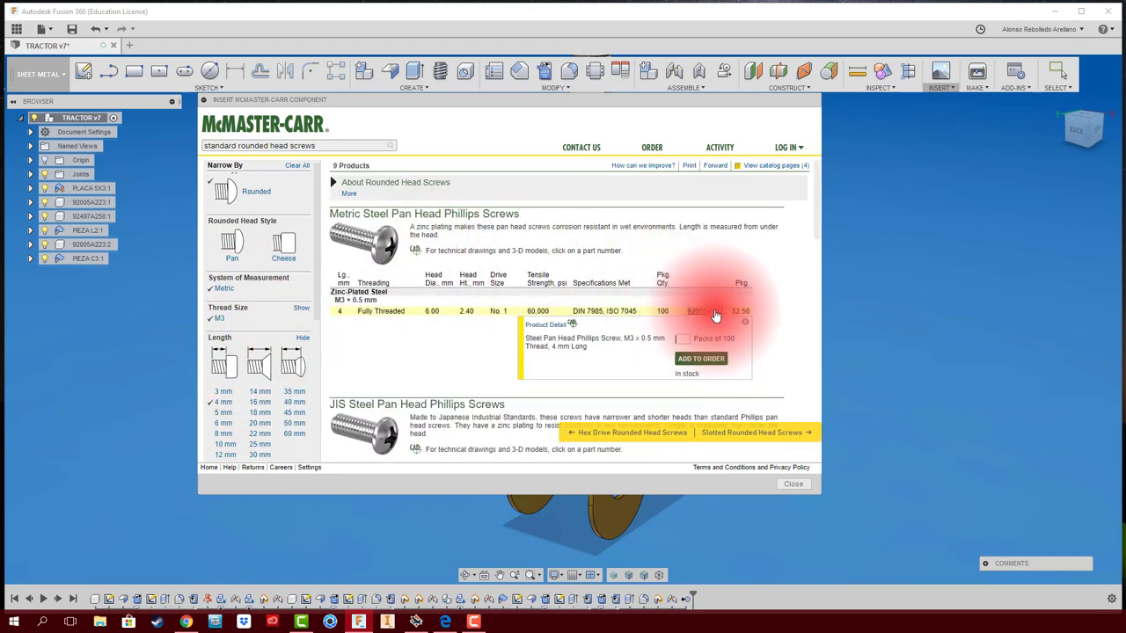
left_click(540, 329)
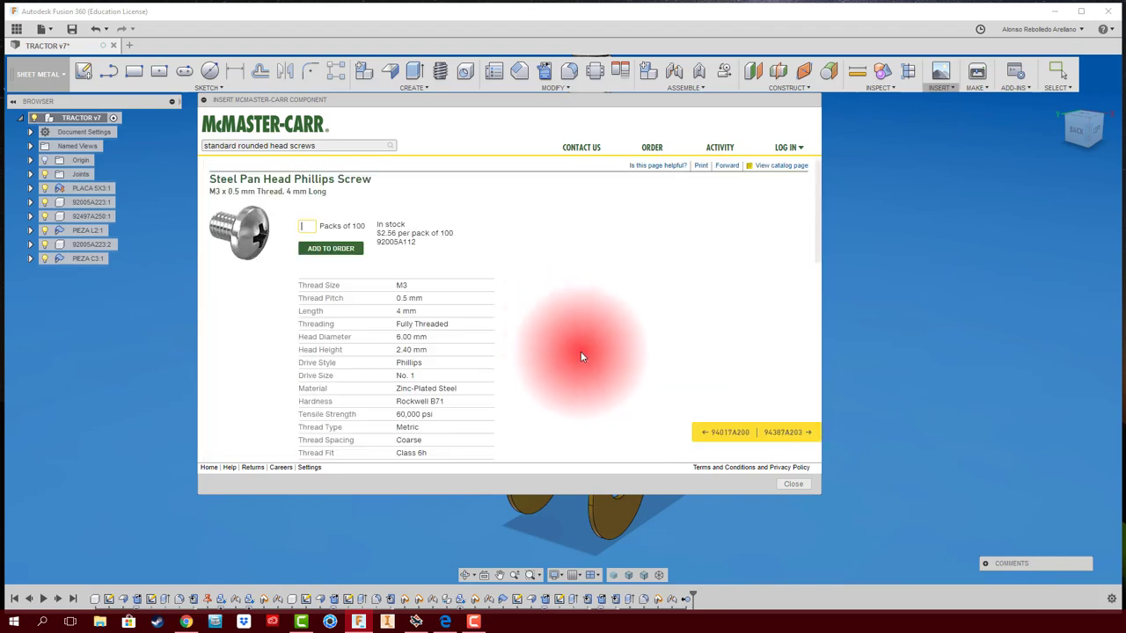
scroll(616, 378, "down", 3)
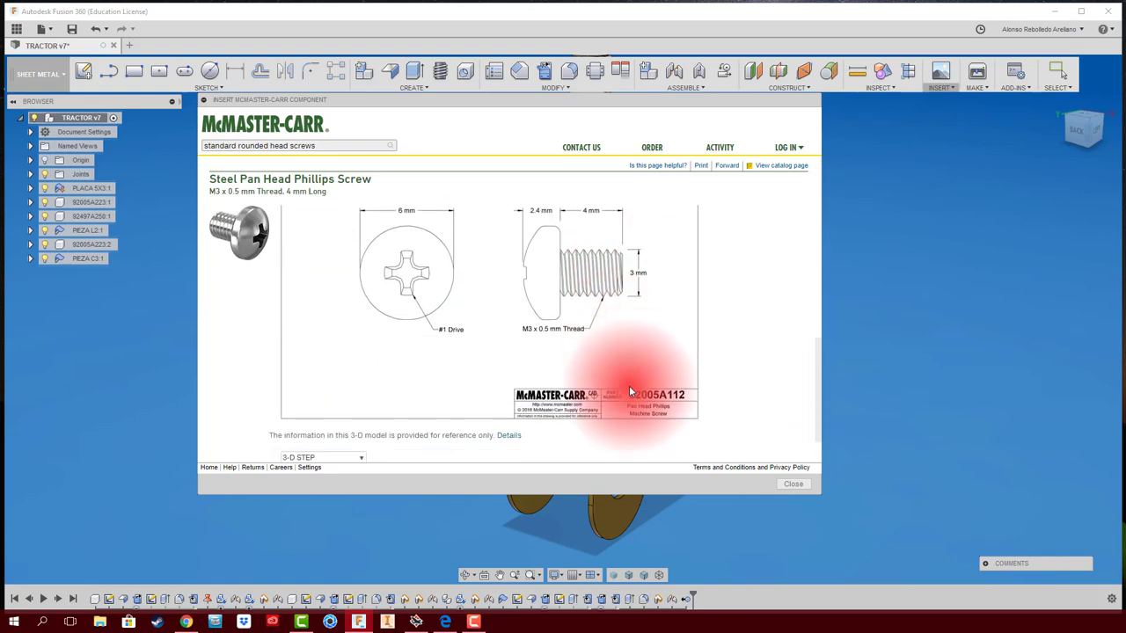
left_click(301, 427)
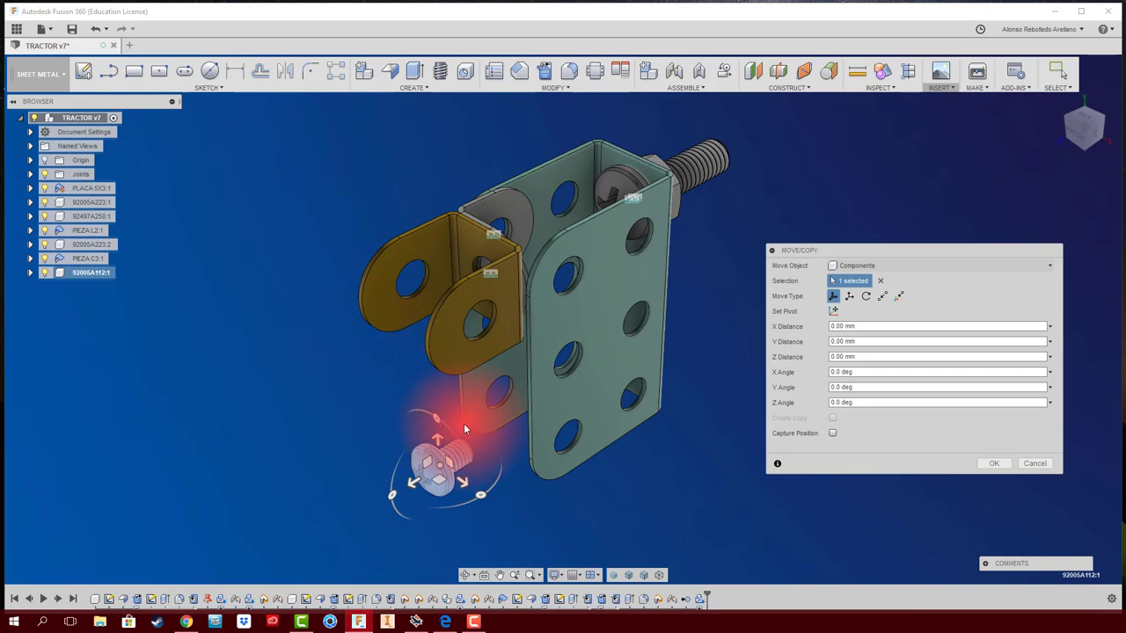
Step: Move the inserted 92005A112 screw beside the bracket
left_click_drag(377, 348, 514, 439)
left_click(993, 463)
mouse_move(954, 475)
middle_mouse_down("shift")
mouse_move(540, 453)
mouse_move(527, 477)
mouse_move(514, 475)
mouse_move(510, 444)
mouse_move(788, 493)
middle_mouse_up("shift")
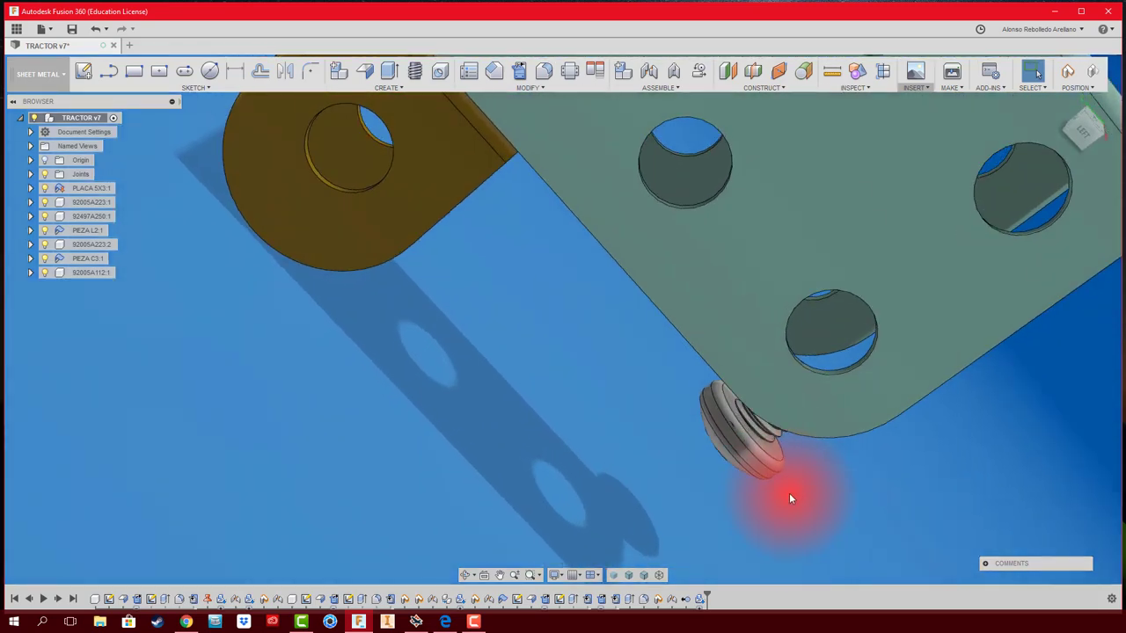
Step: Rigidly joint the screw head to the hole where the L-bracket and orange bracket meet
left_click(794, 311)
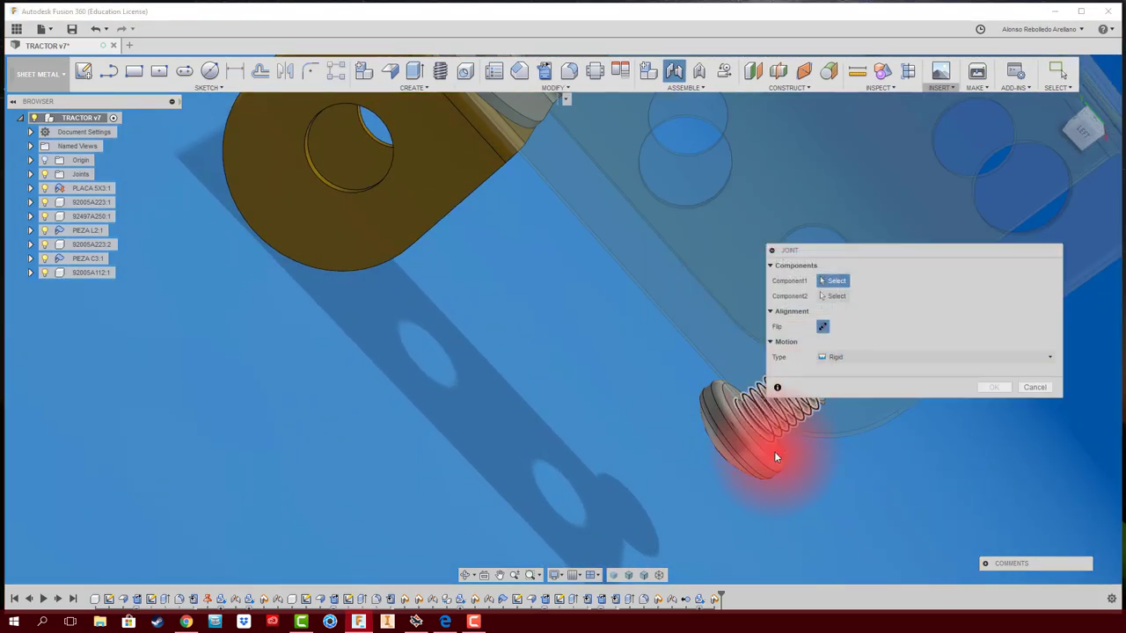
left_click(775, 456)
scroll(683, 441, "down", 2)
scroll(659, 415, "down", 3)
middle_click_drag(658, 415, 628, 279, "shift")
left_click(623, 284)
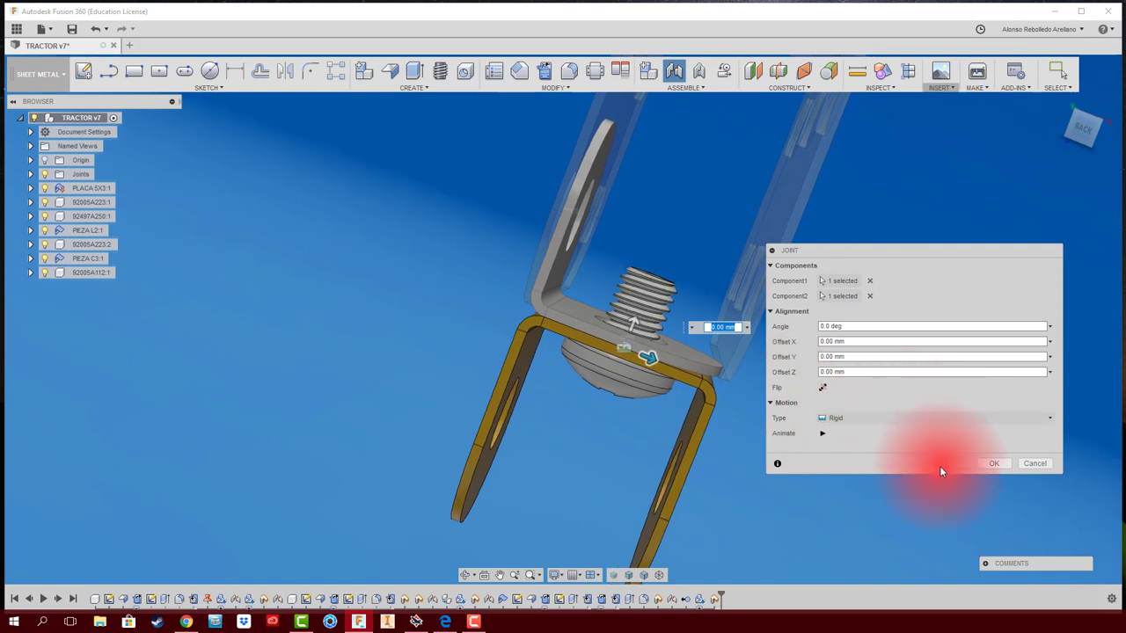
left_click(1000, 463)
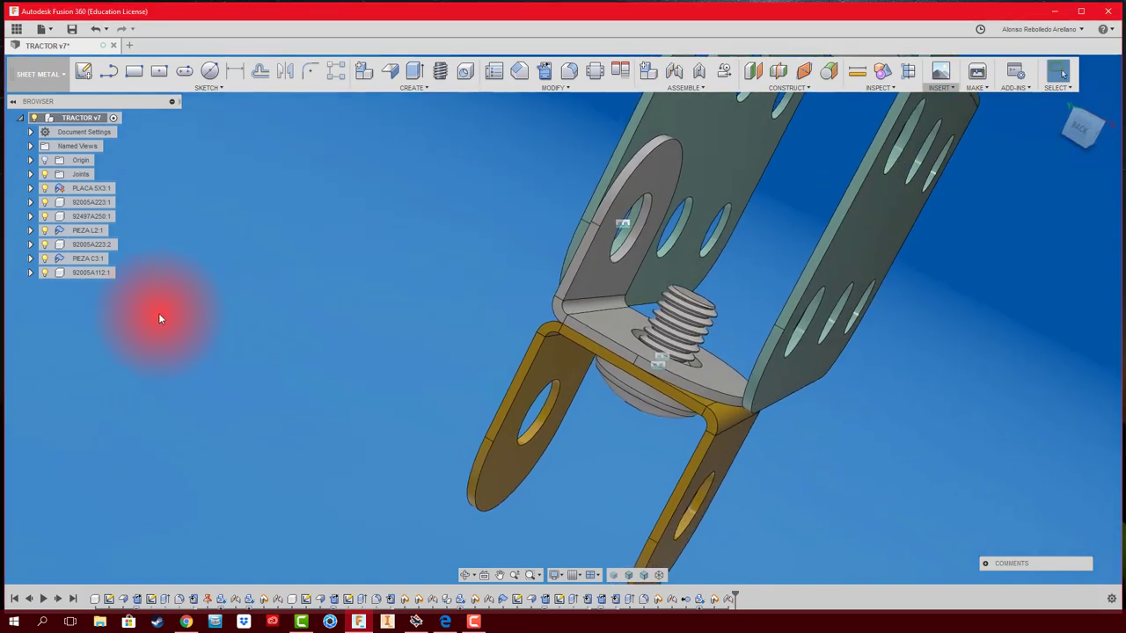
Step: Pull bolt 92005A112:2 out and rotate it to a 90° Y angle
left_click(93, 272)
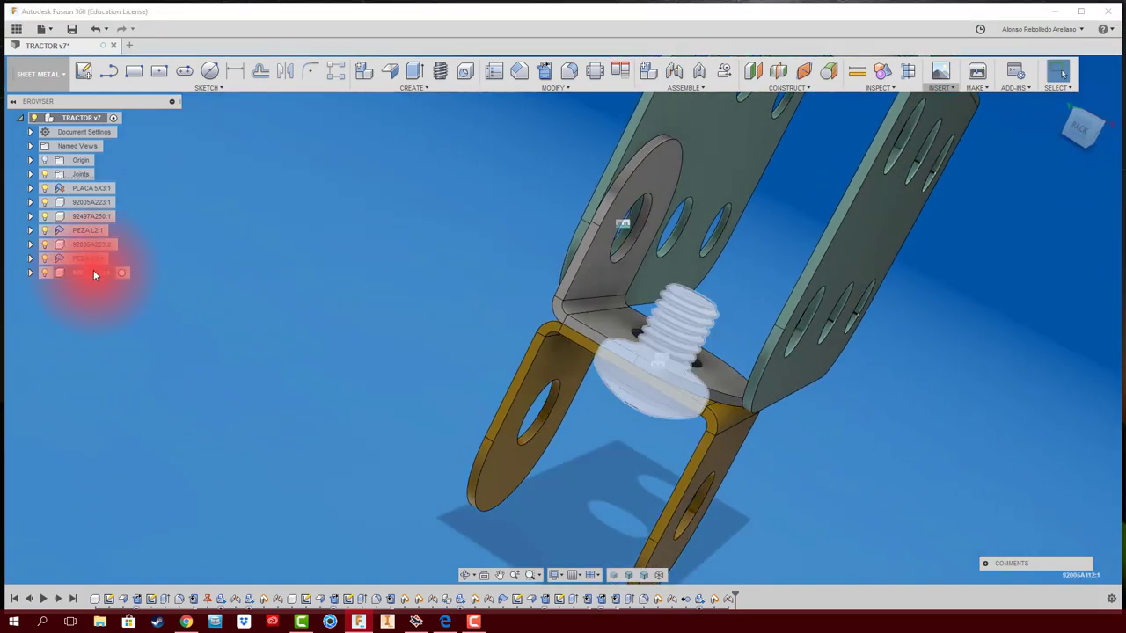
key("m")
left_click_drag(514, 324, 393, 301)
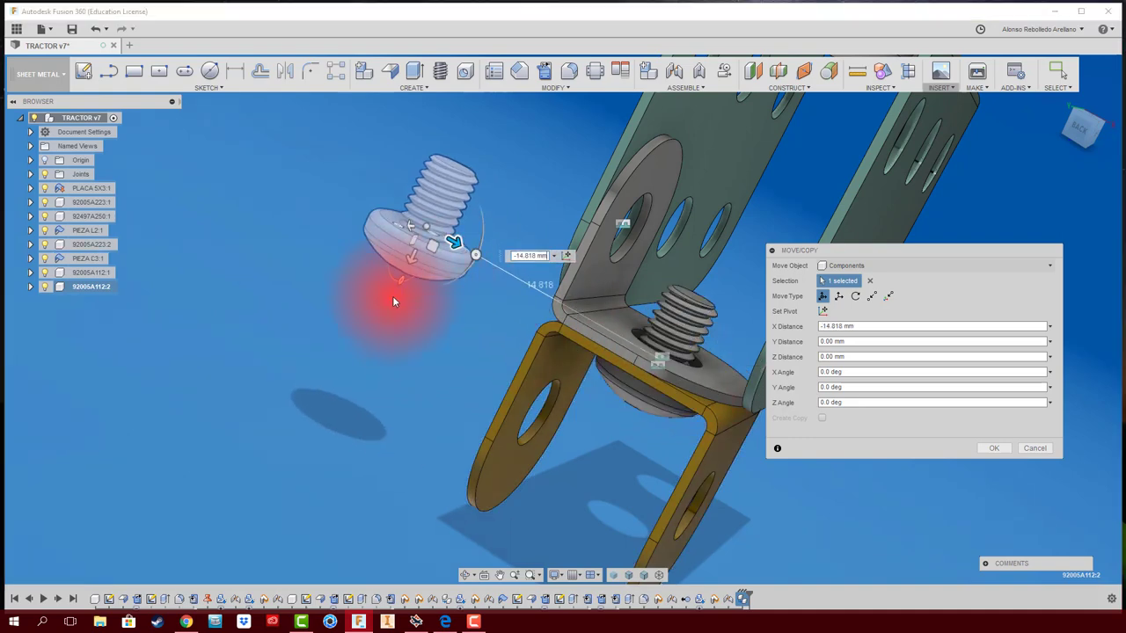
left_click_drag(475, 257, 457, 175)
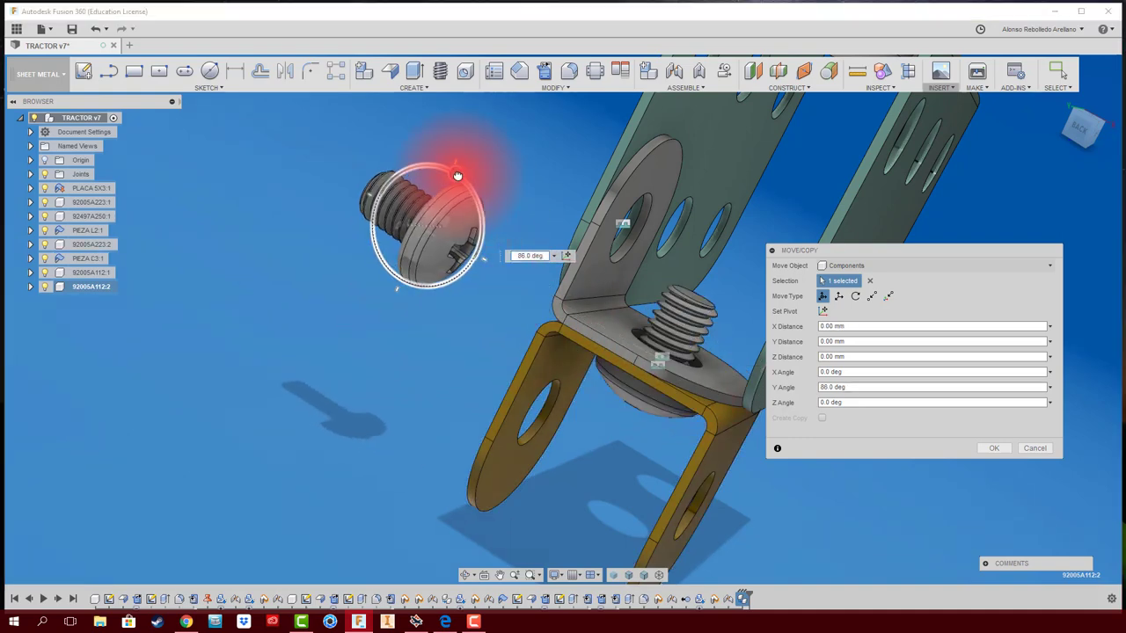
left_click(890, 402)
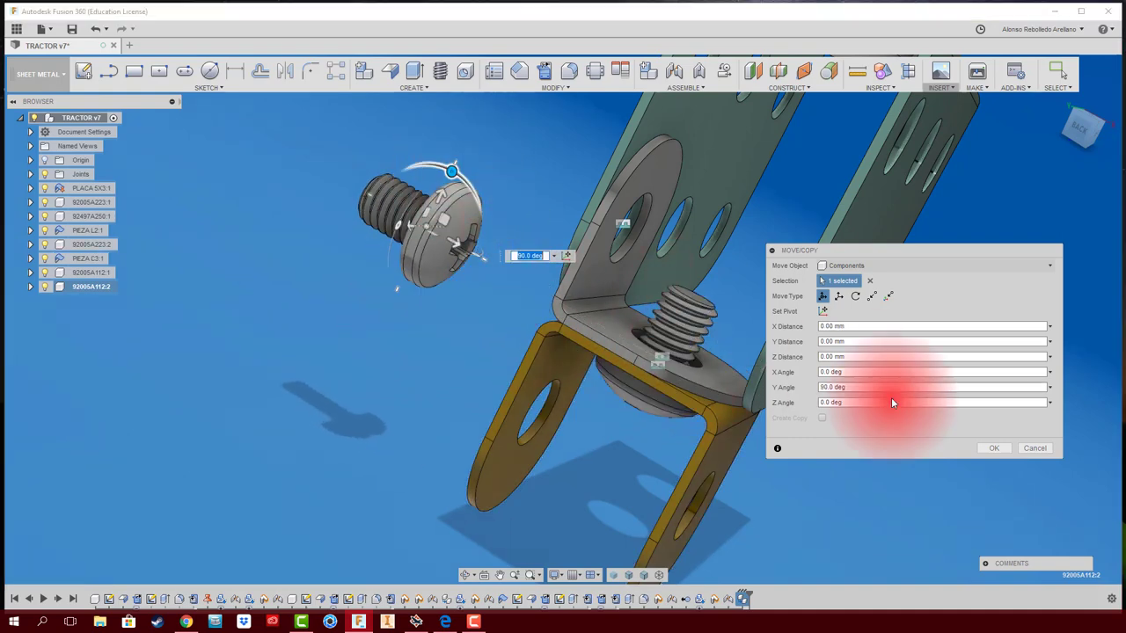
left_click(1003, 453)
Step: Rigidly joint the second bolt through the bracket's upright side hole
key("j")
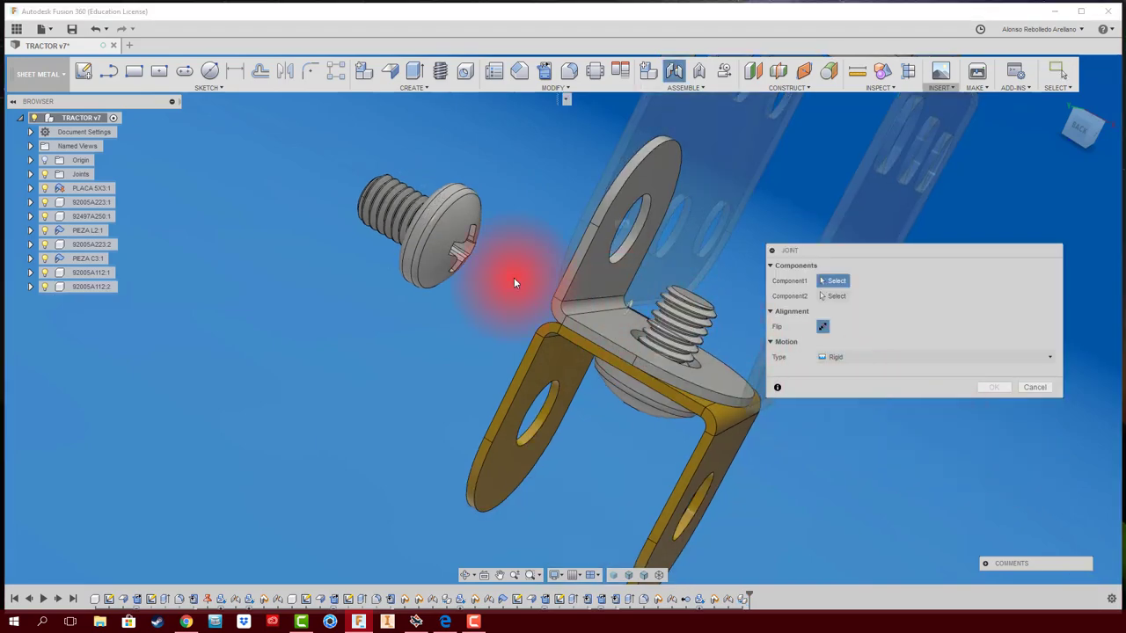
scroll(394, 211, "up", 5)
left_click(363, 251)
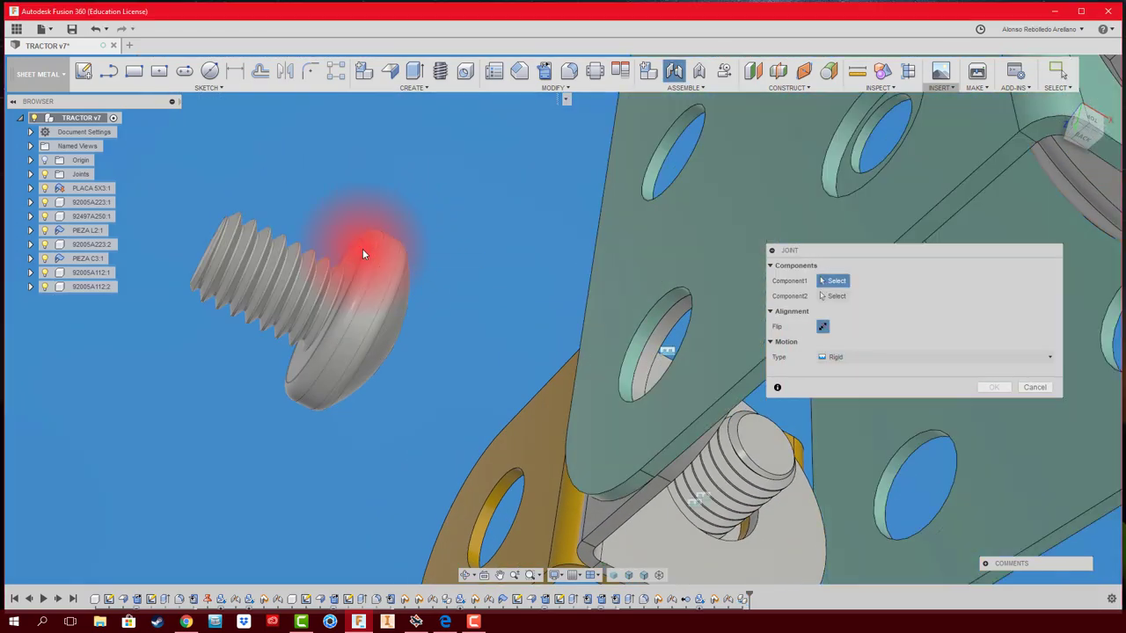
left_click(531, 364)
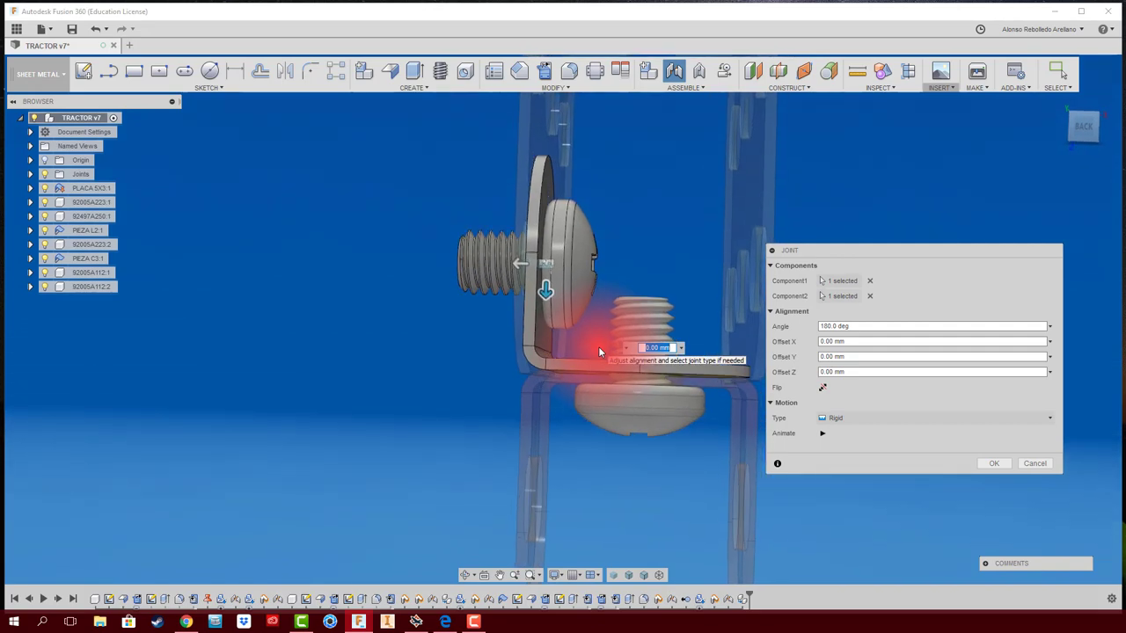
left_click(1003, 465)
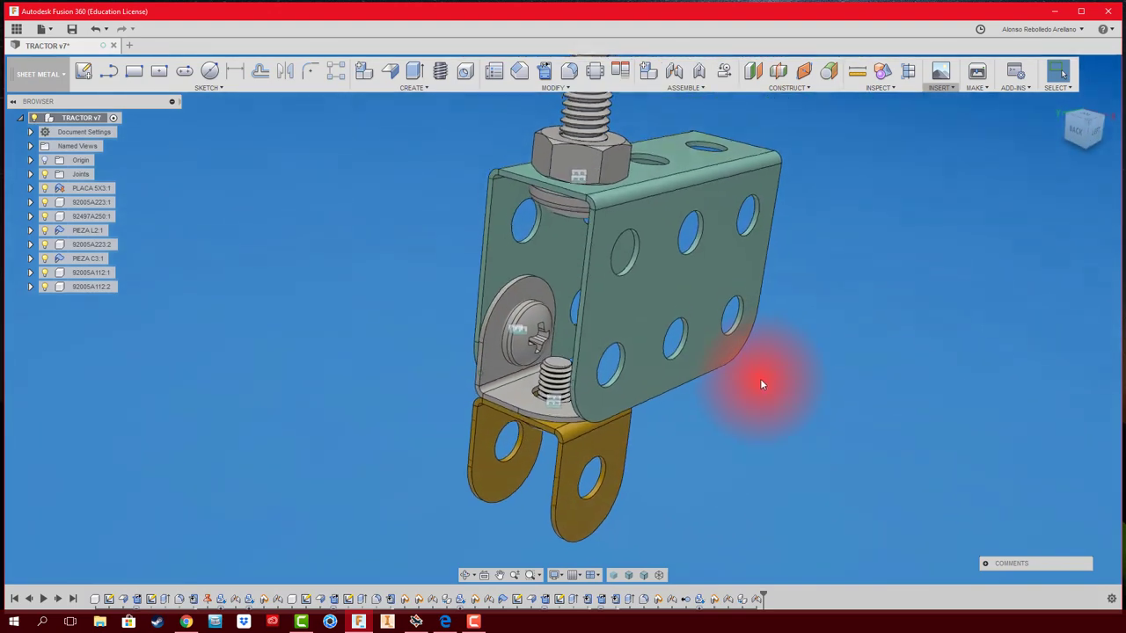
Step: Browse the McMaster-Carr catalogue for hex nuts filtered to metric M3
left_click(947, 87)
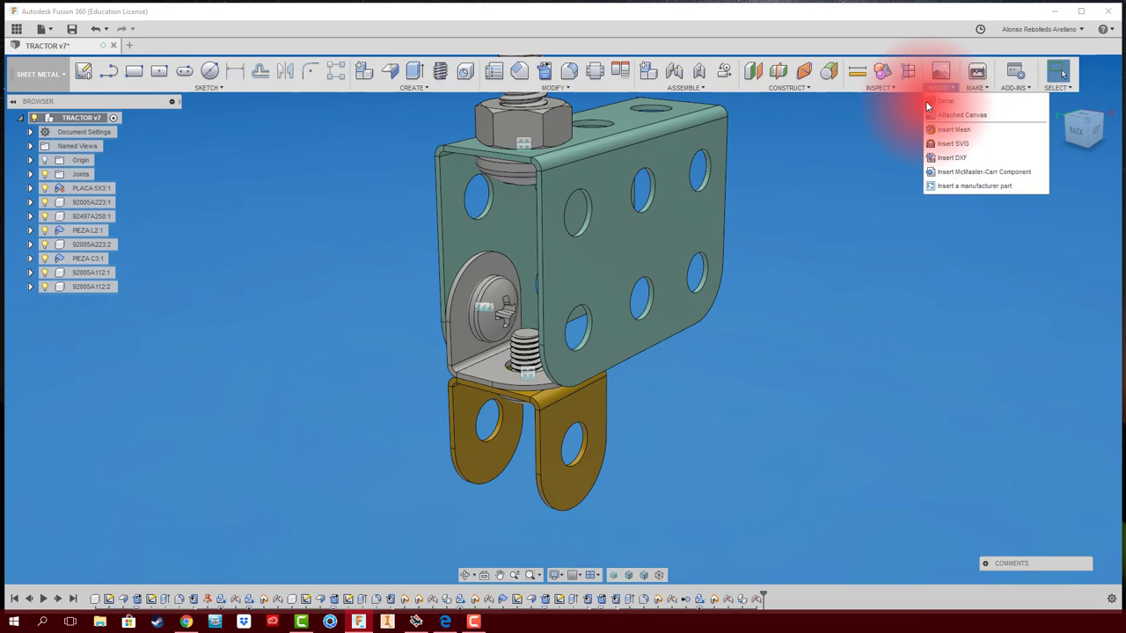
left_click(956, 175)
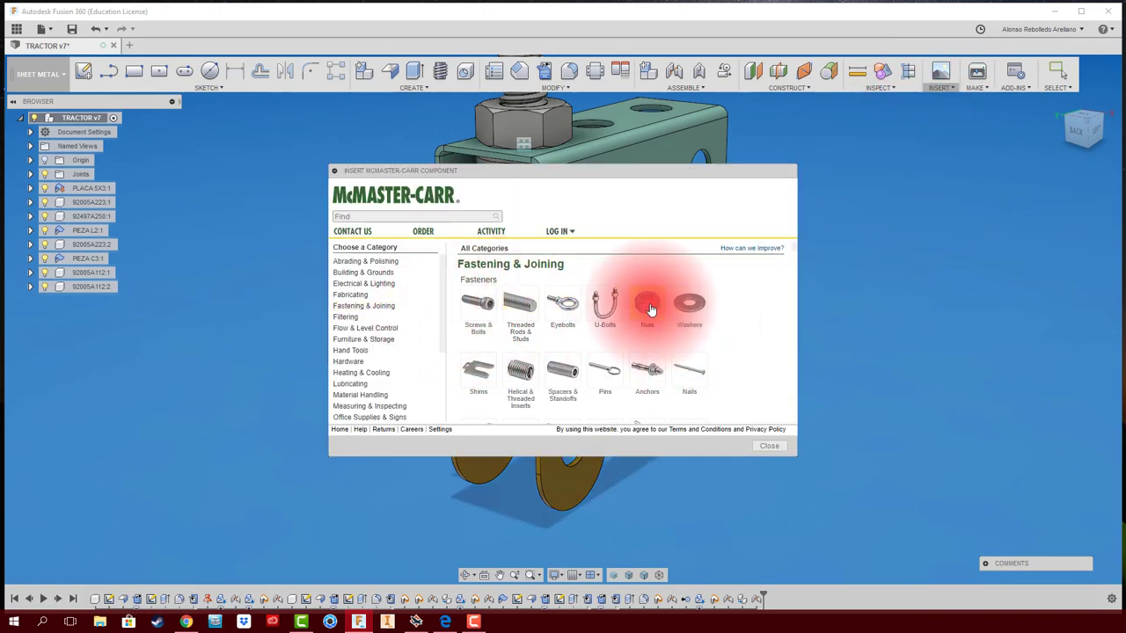
left_click(648, 304)
left_click(495, 328)
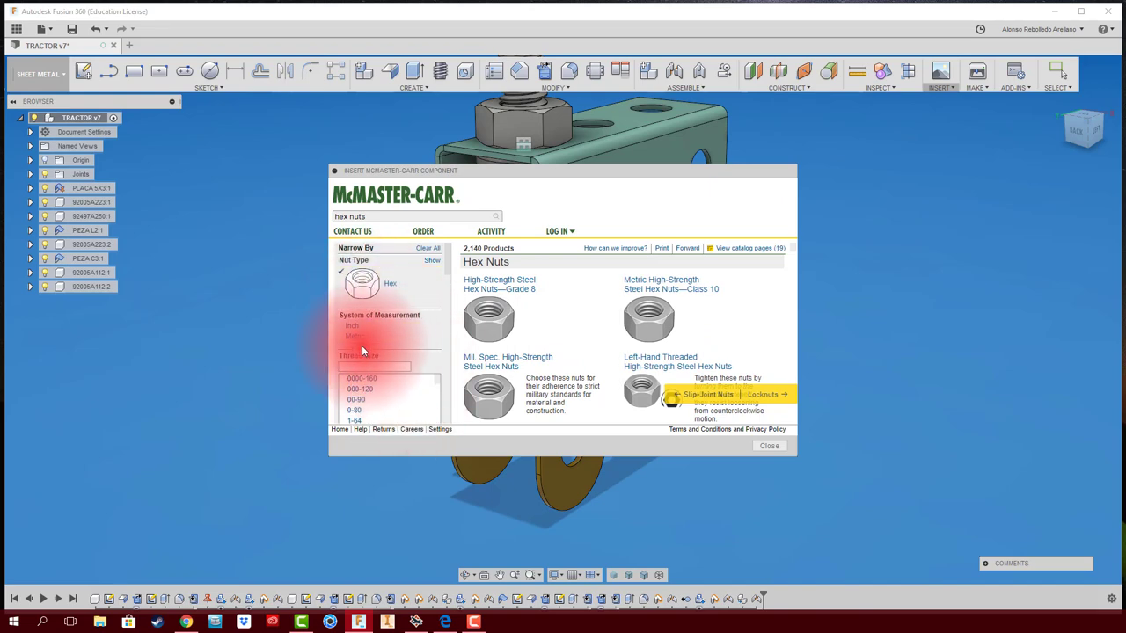
left_click(356, 338)
scroll(375, 387, "down", 2)
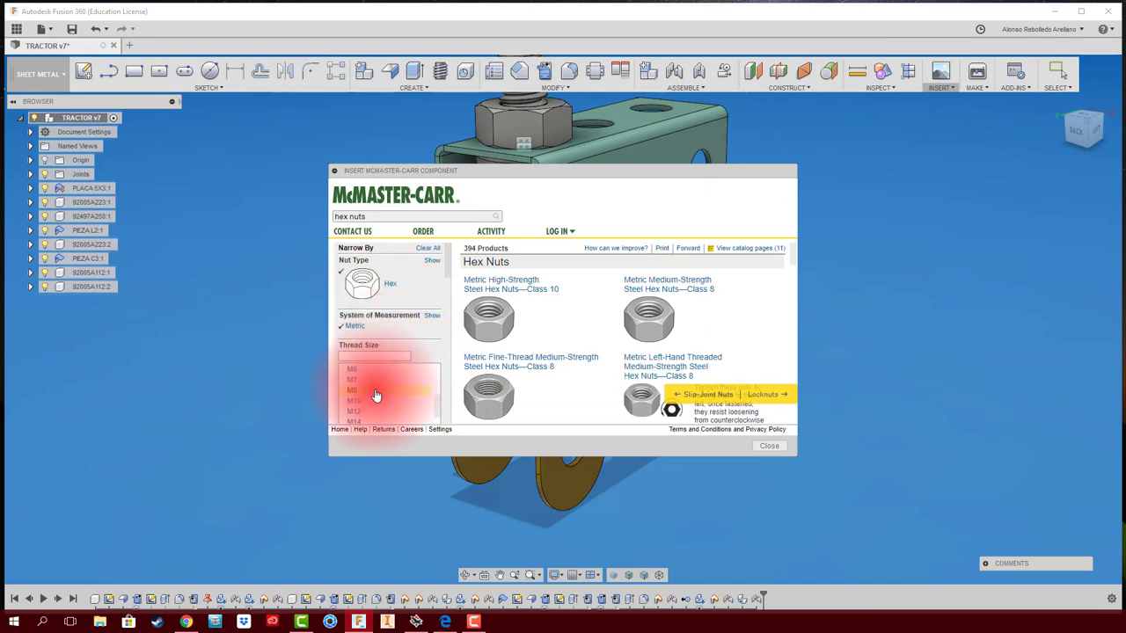
left_click(369, 395)
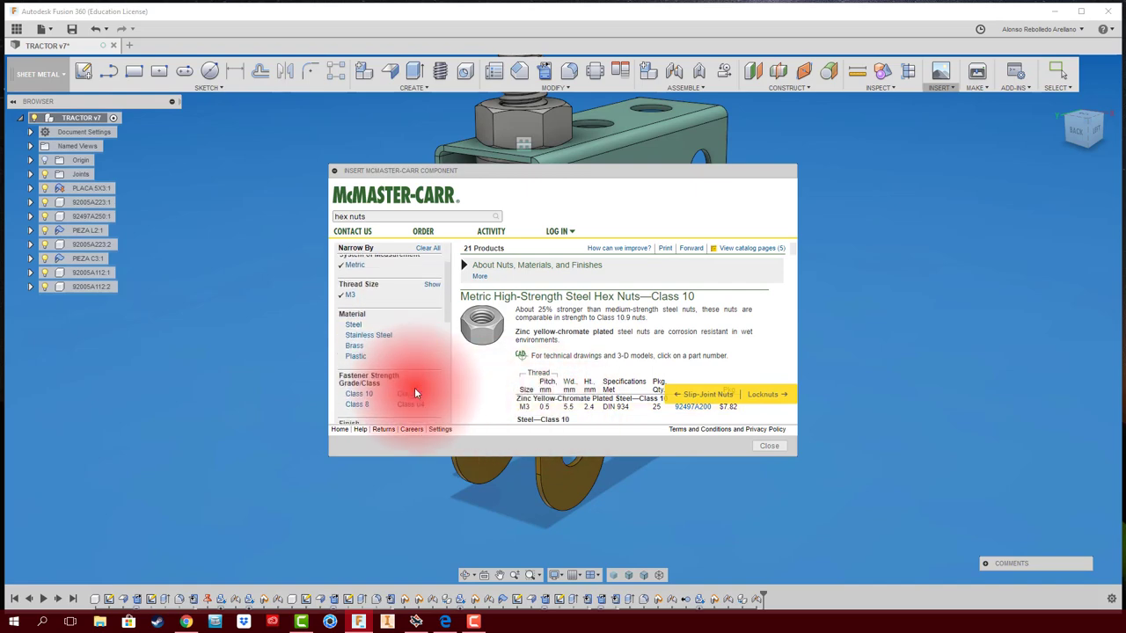
Step: Narrow to 1.8 mm height and open thin hex nut 90695A033's detail page
scroll(414, 393, "down", 1)
scroll(410, 389, "down", 1)
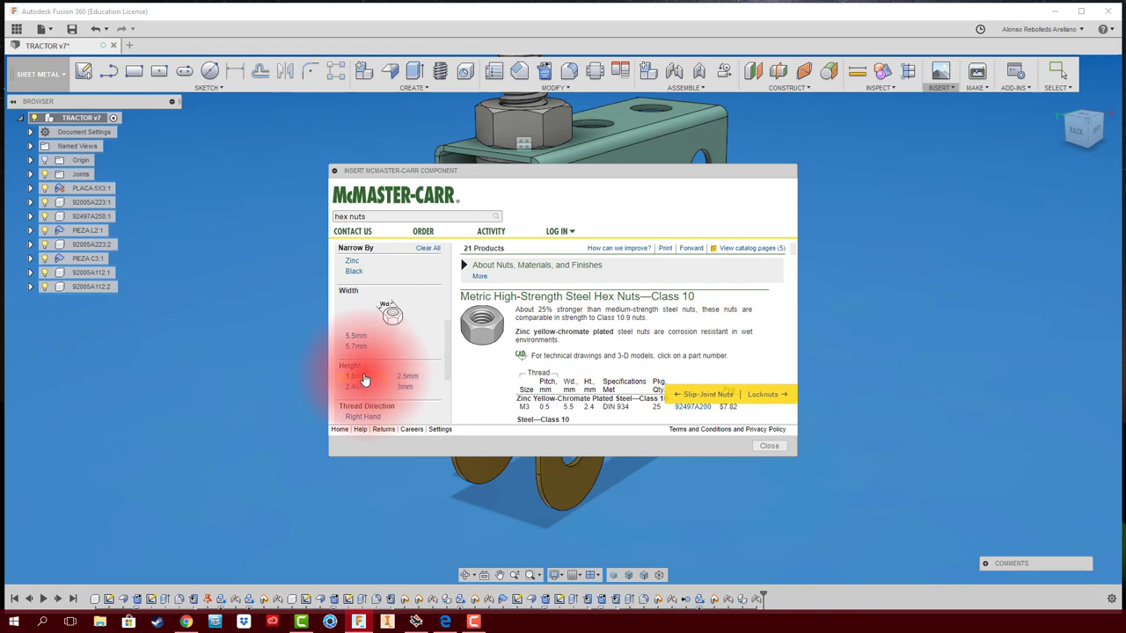
left_click(365, 379)
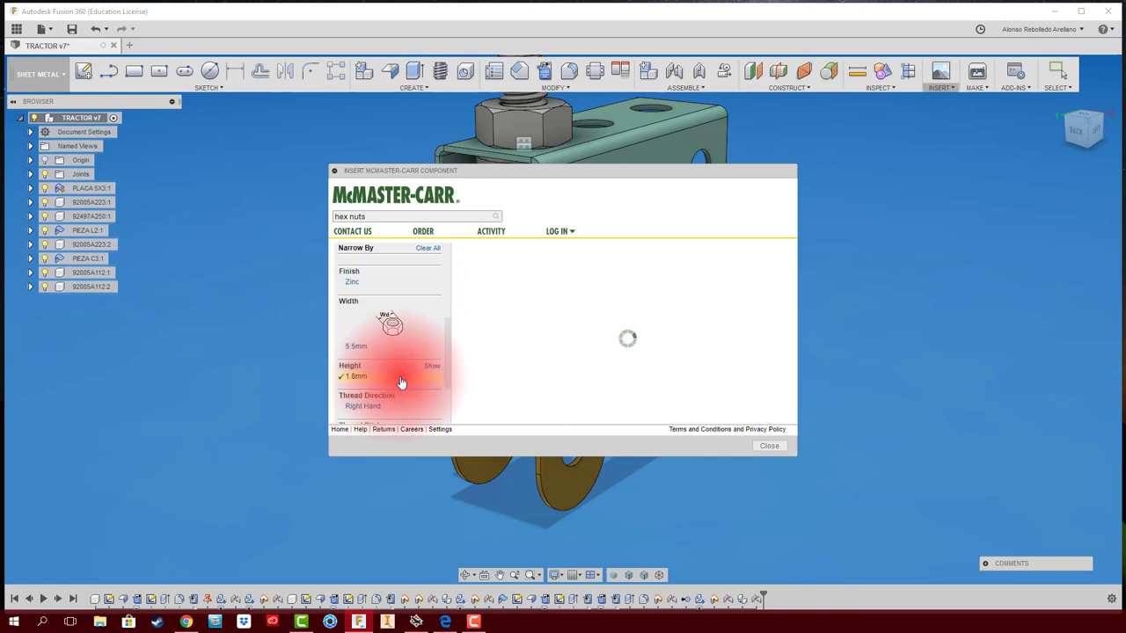
scroll(555, 357, "down", 2)
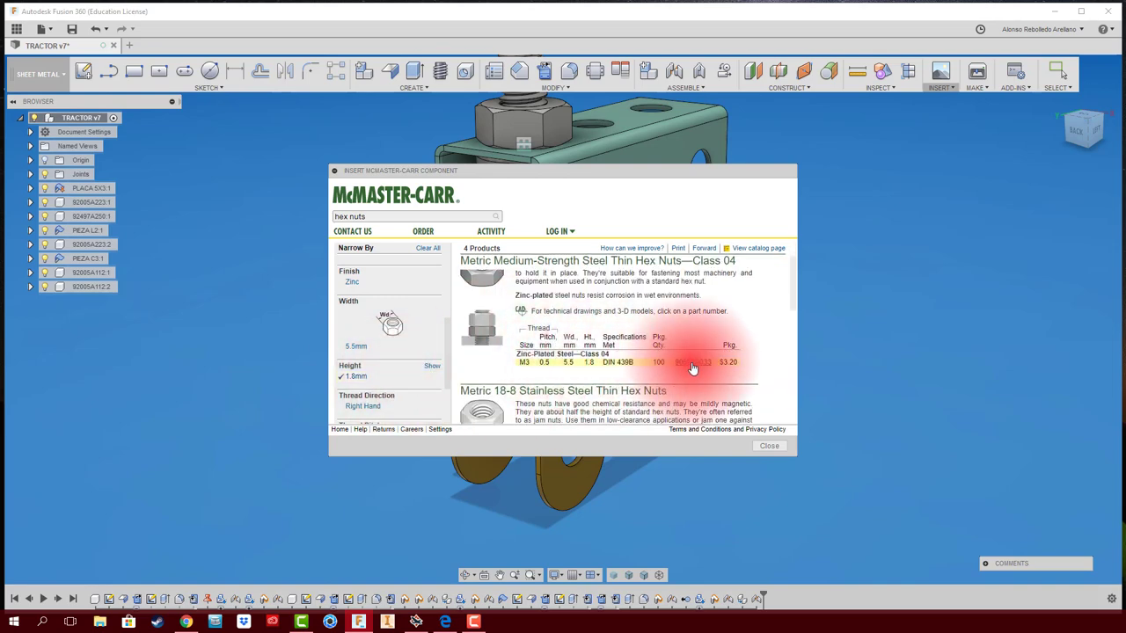
left_click(692, 364)
left_click(539, 377)
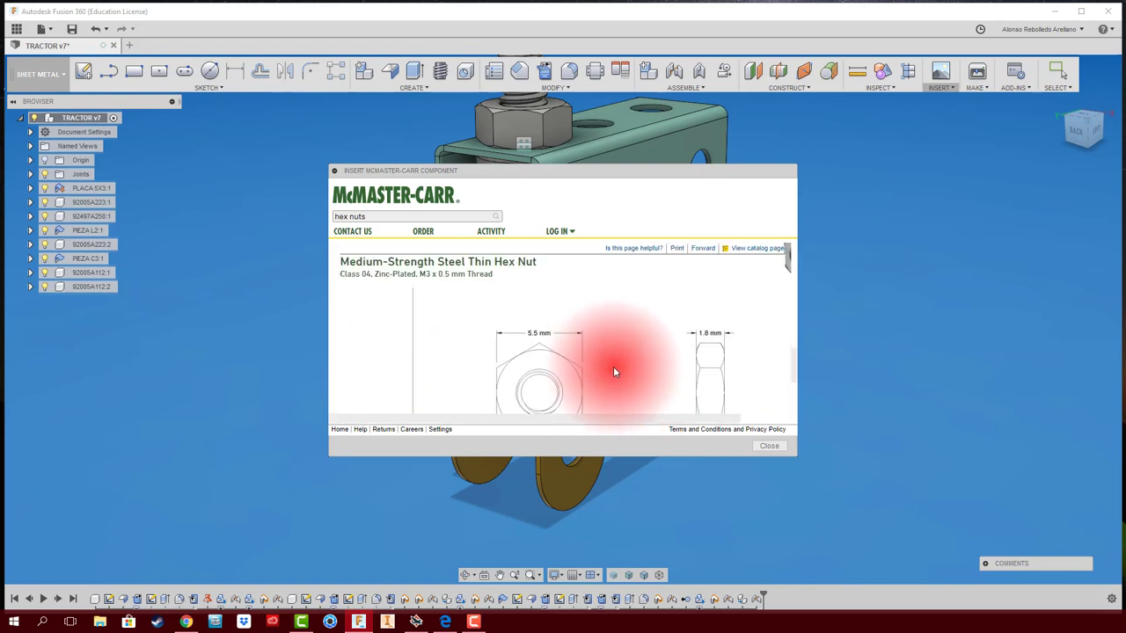
left_click_drag(795, 455, 984, 536)
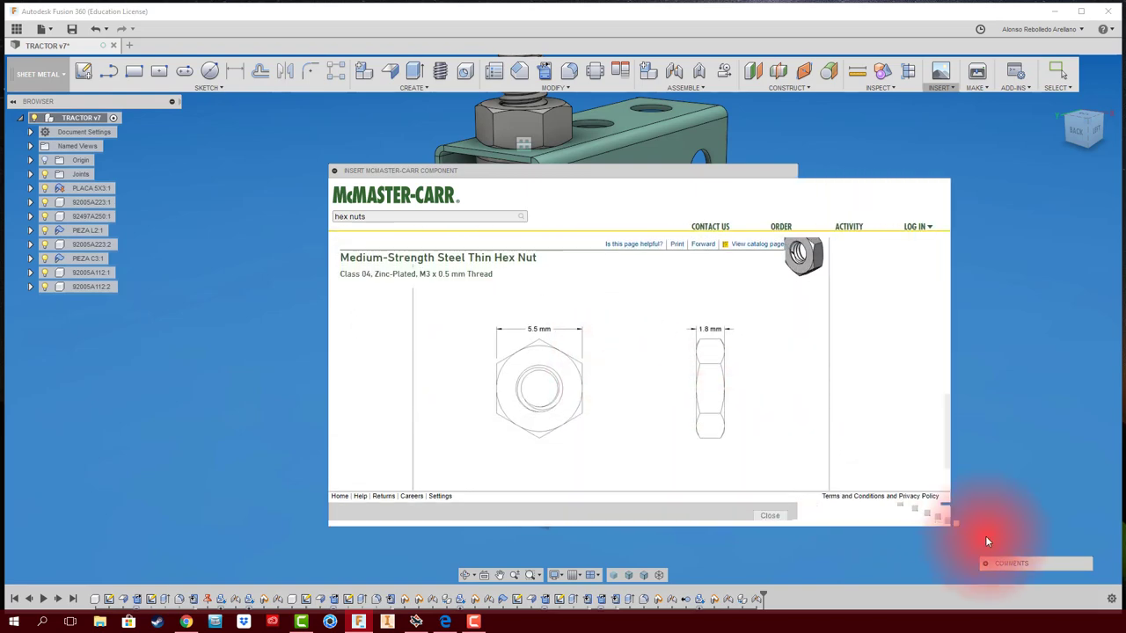
scroll(688, 384, "down", 1)
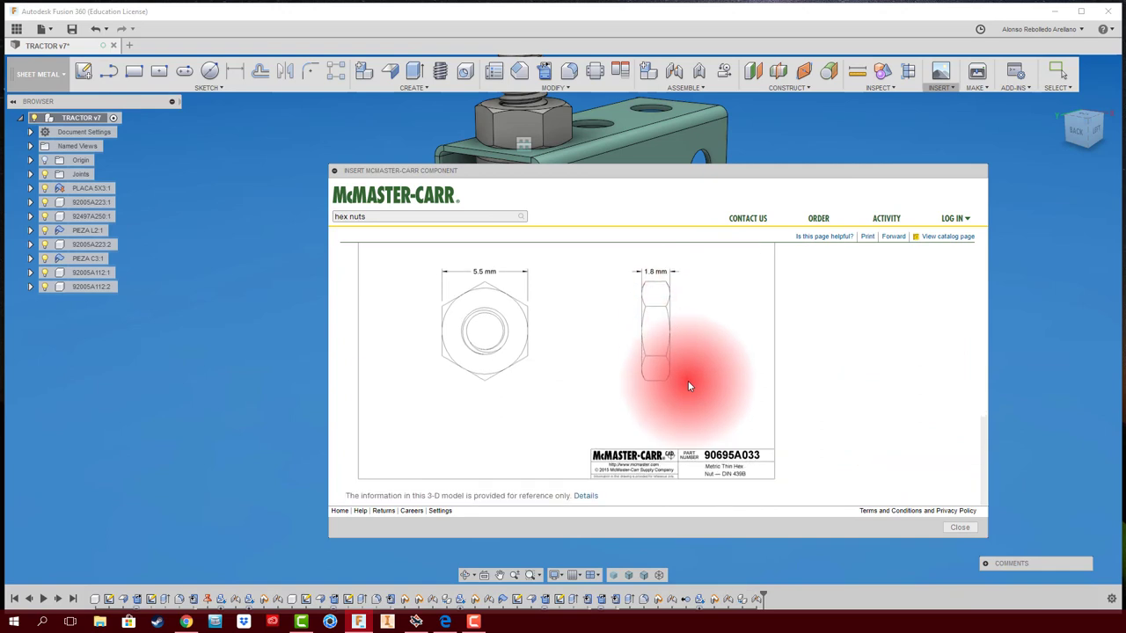
scroll(688, 384, "up", 2)
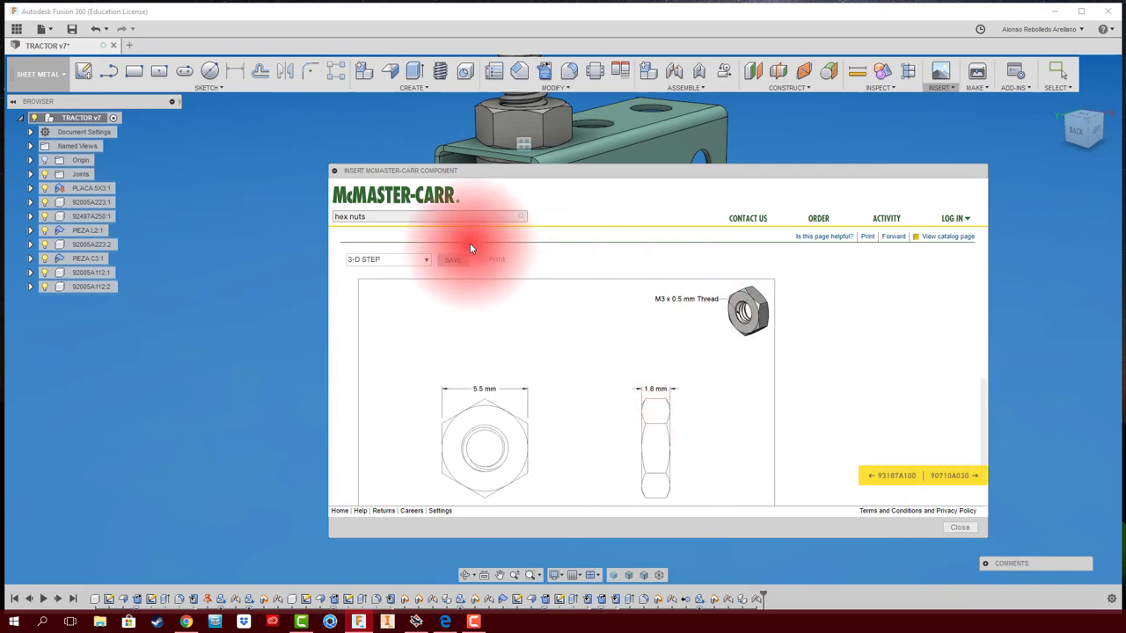
left_click_drag(516, 177, 728, 195)
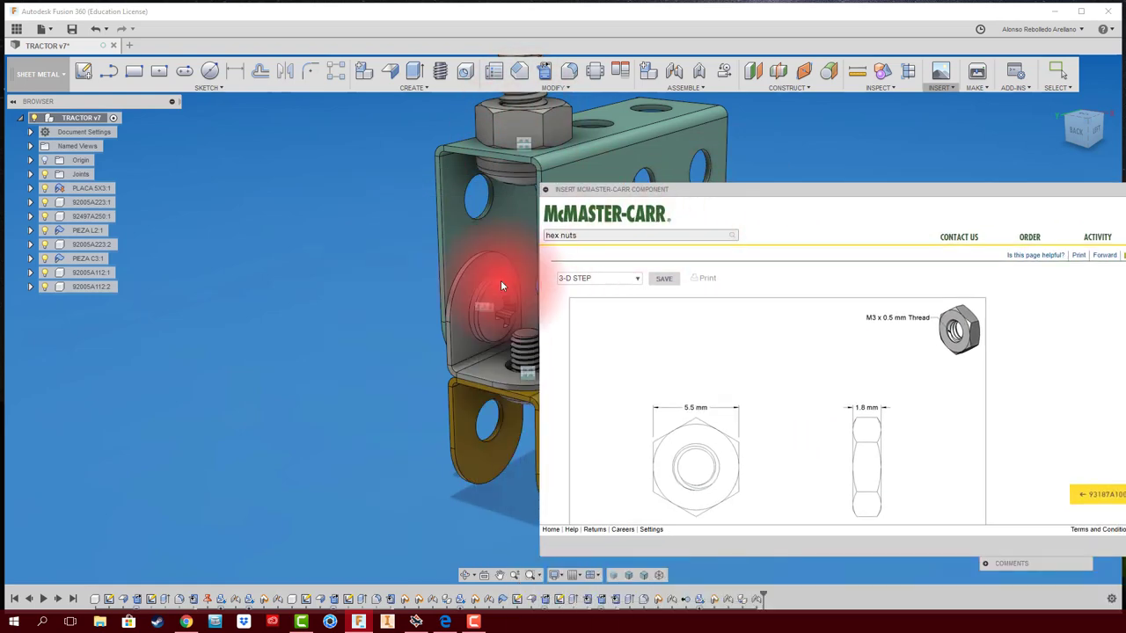
Step: Insert the 90695A033 nut's 3-D STEP model and move it aside
left_click(665, 291)
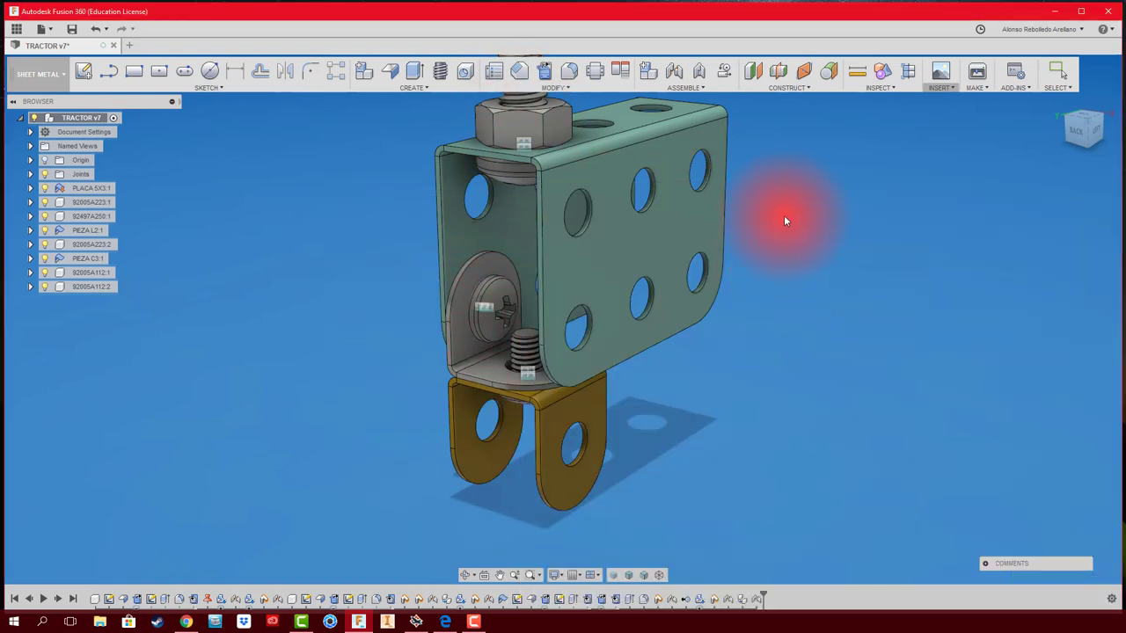
key("Return")
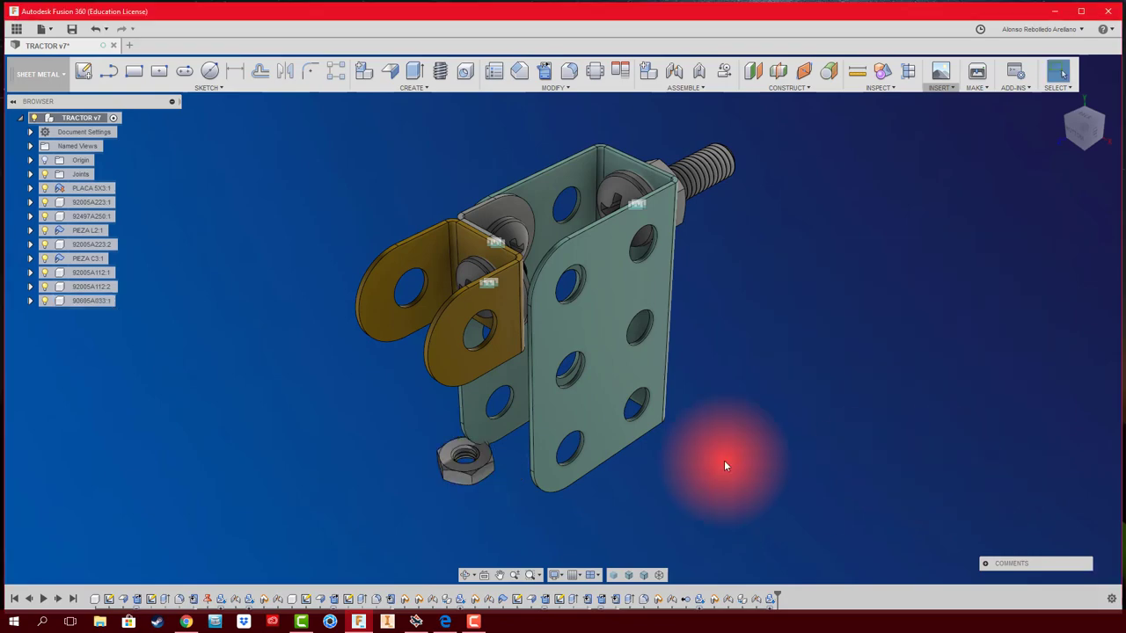
left_click_drag(479, 464, 341, 158)
mouse_move(342, 158)
middle_mouse_down("shift")
mouse_move(429, 224)
mouse_move(482, 305)
middle_mouse_up("shift")
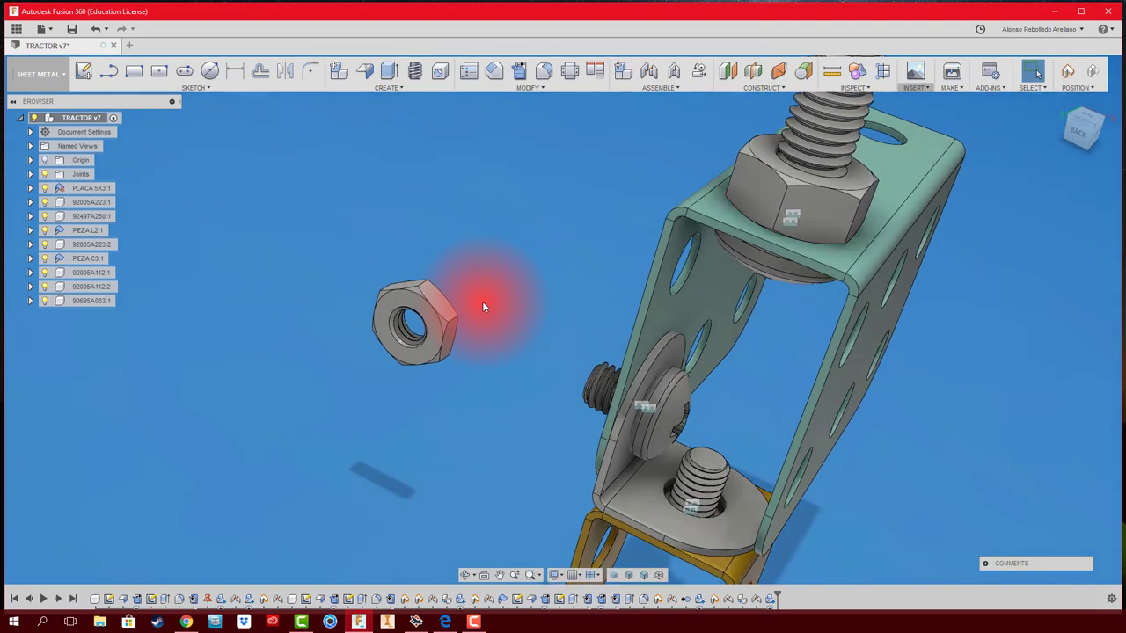
Step: Rigidly joint the nut onto the lower bolt through the bracket base
key("j")
left_click(831, 311)
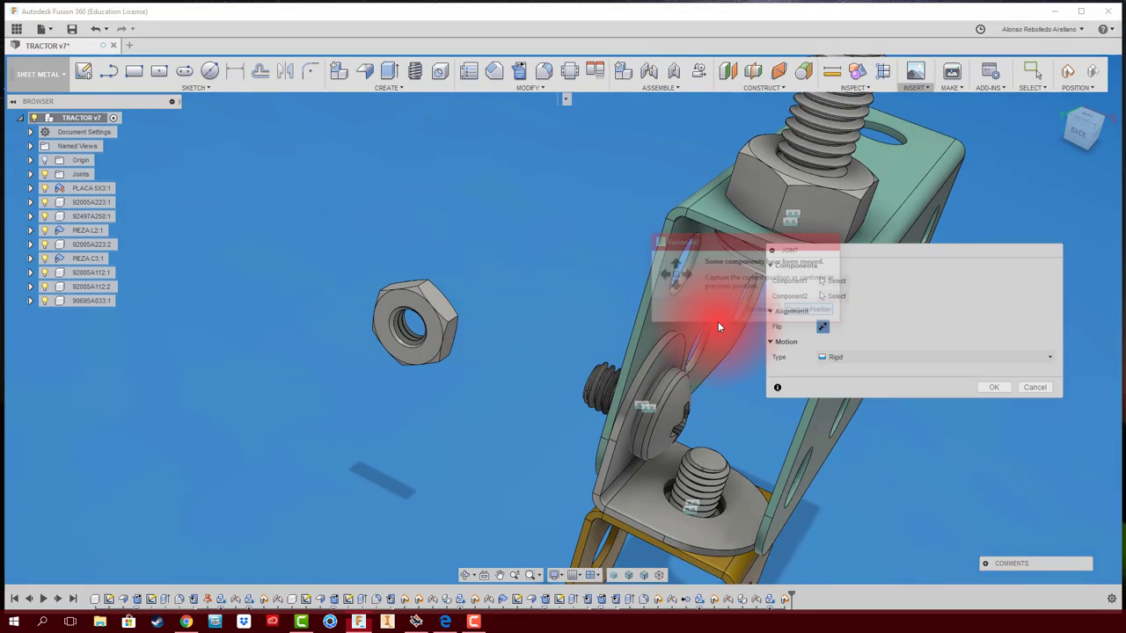
left_click(420, 299)
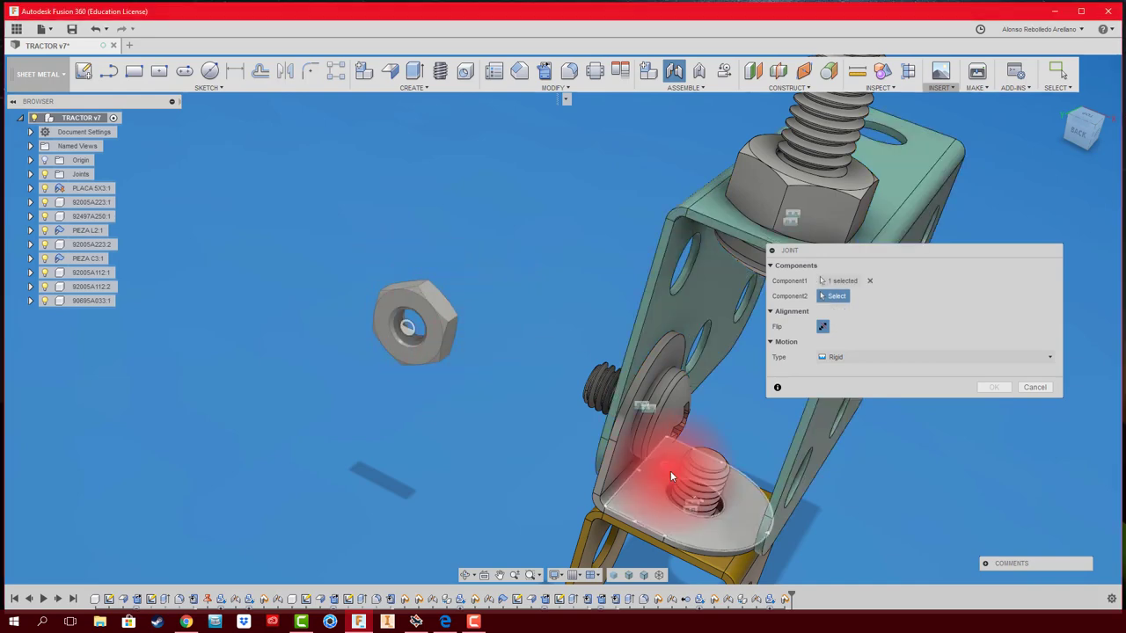
left_click(715, 514)
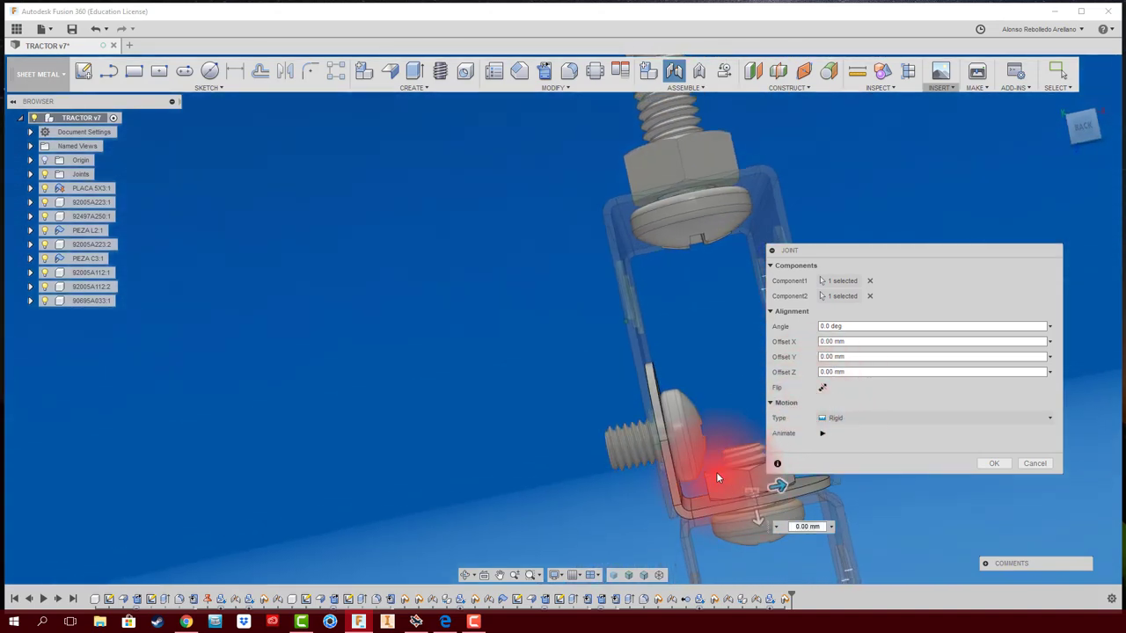
middle_click_drag(716, 478, 620, 423, "shift")
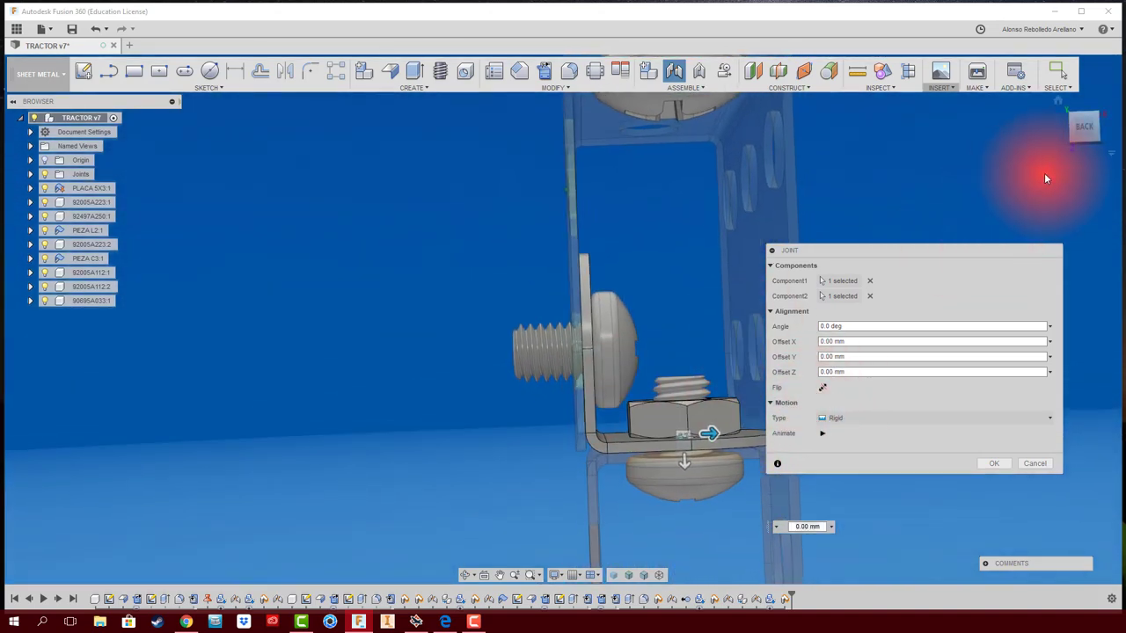
scroll(624, 412, "up", 3)
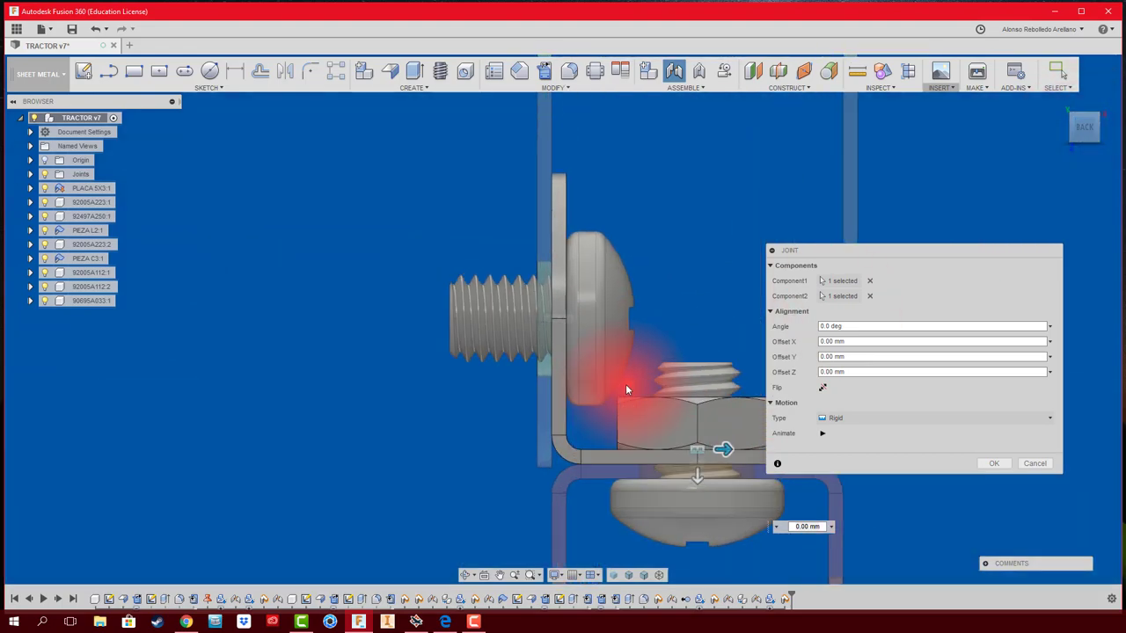
scroll(620, 396, "up", 2)
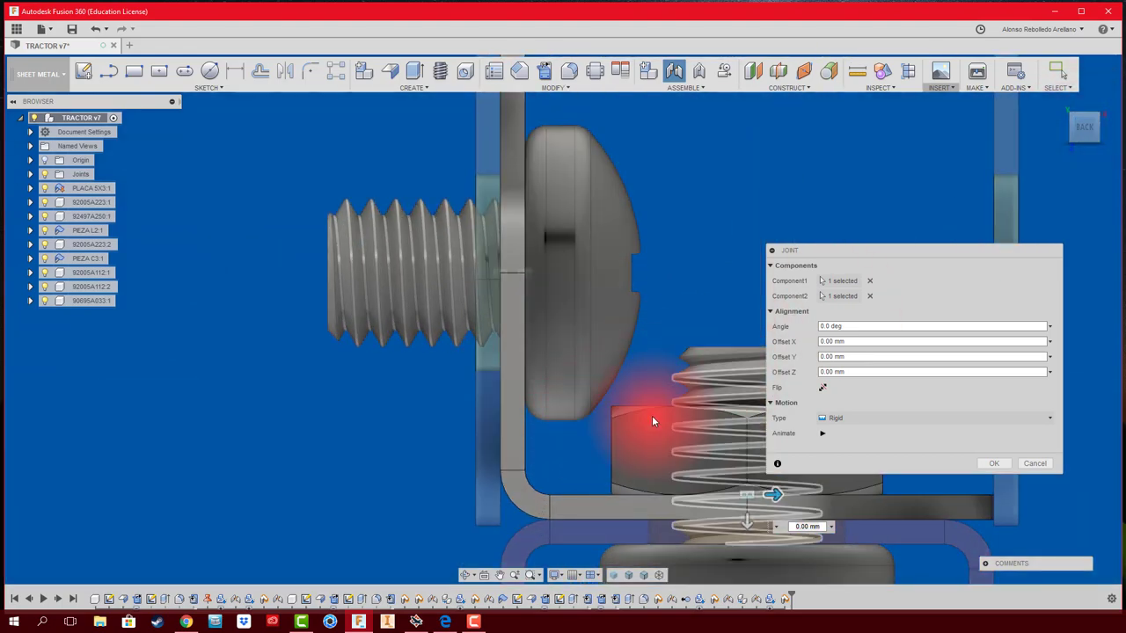
left_click(988, 463)
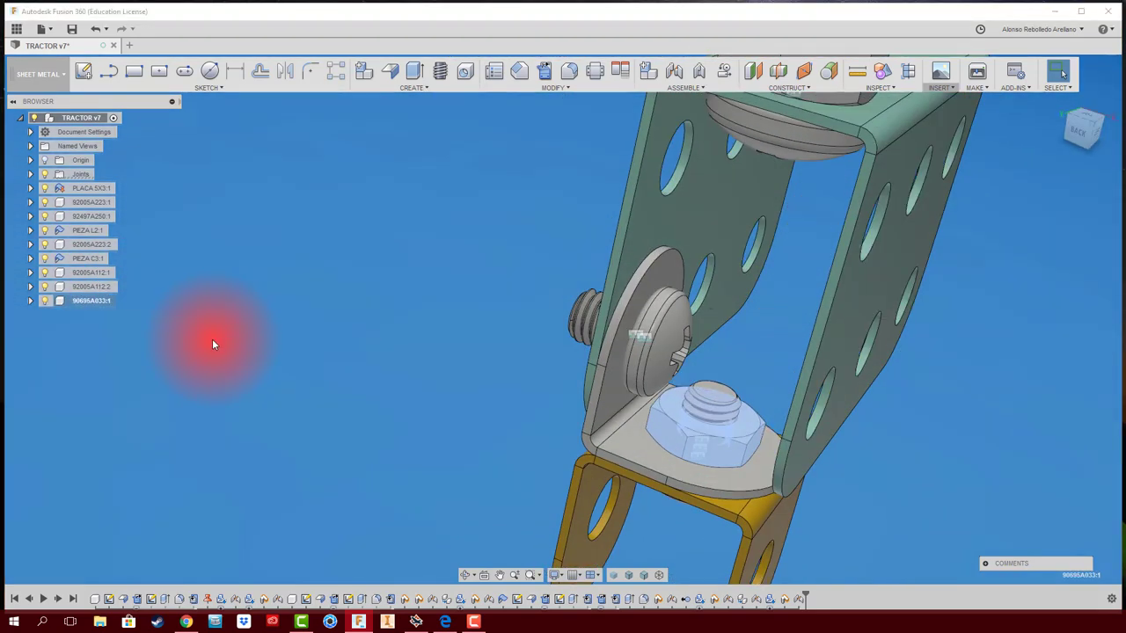
Step: Paste a second nut copy and rotate it to face the side bolt
key("ctrl+v")
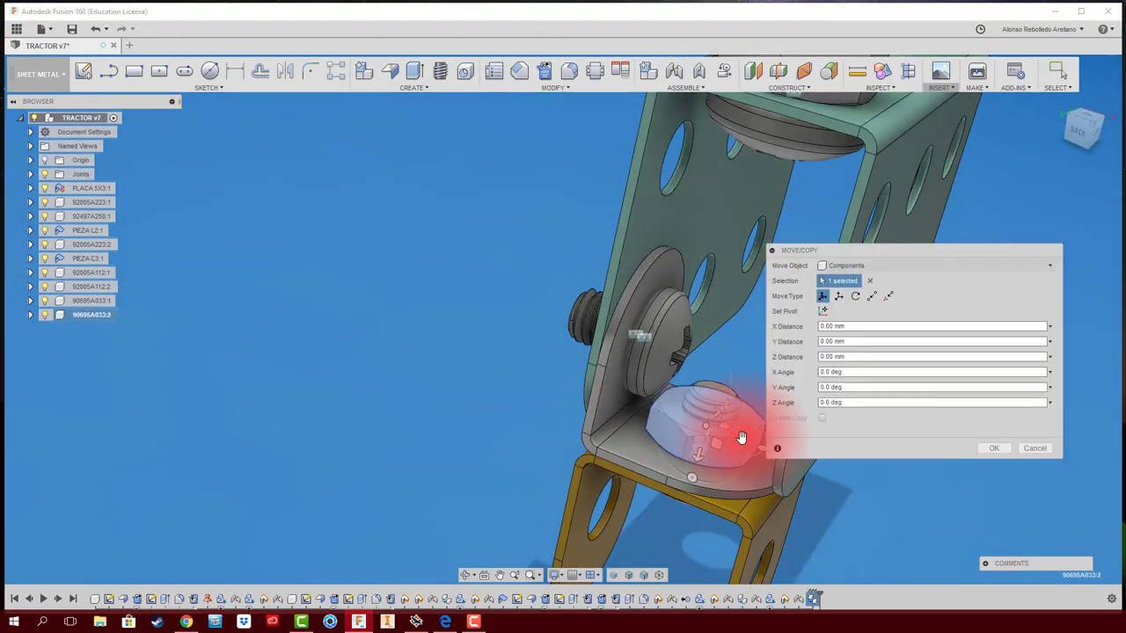
left_click_drag(741, 437, 534, 361)
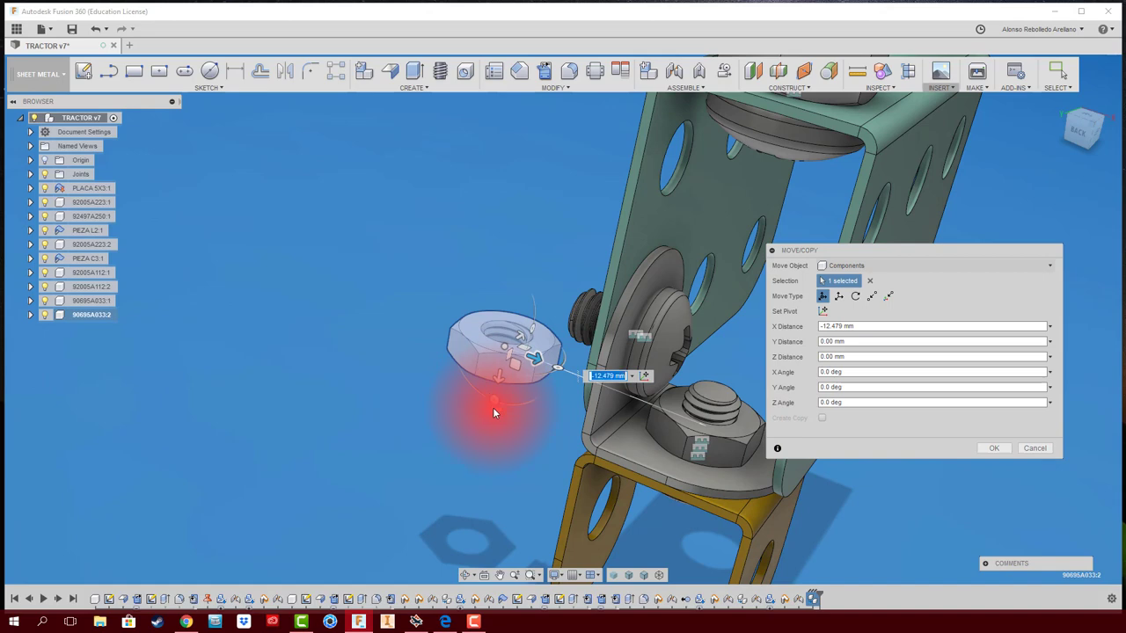
mouse_move(490, 401)
left_mouse_down()
mouse_move(545, 349)
mouse_move(545, 361)
left_mouse_up()
left_click(998, 448)
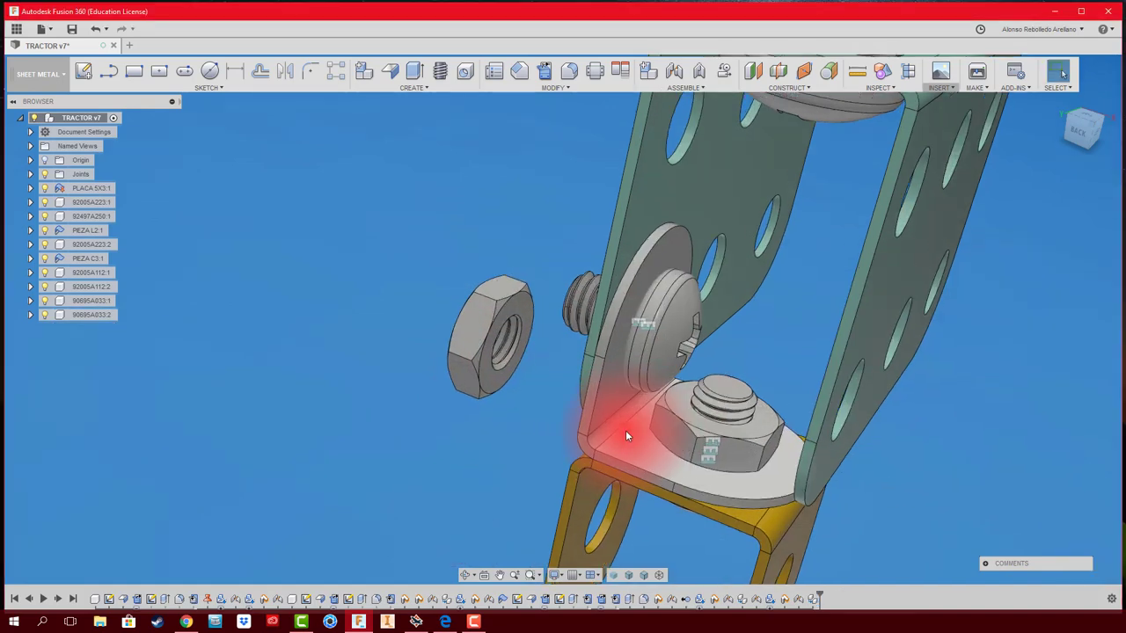
Step: Joint the copied nut onto the side bolt and save the tractor design
scroll(625, 430, "up", 3)
key("j")
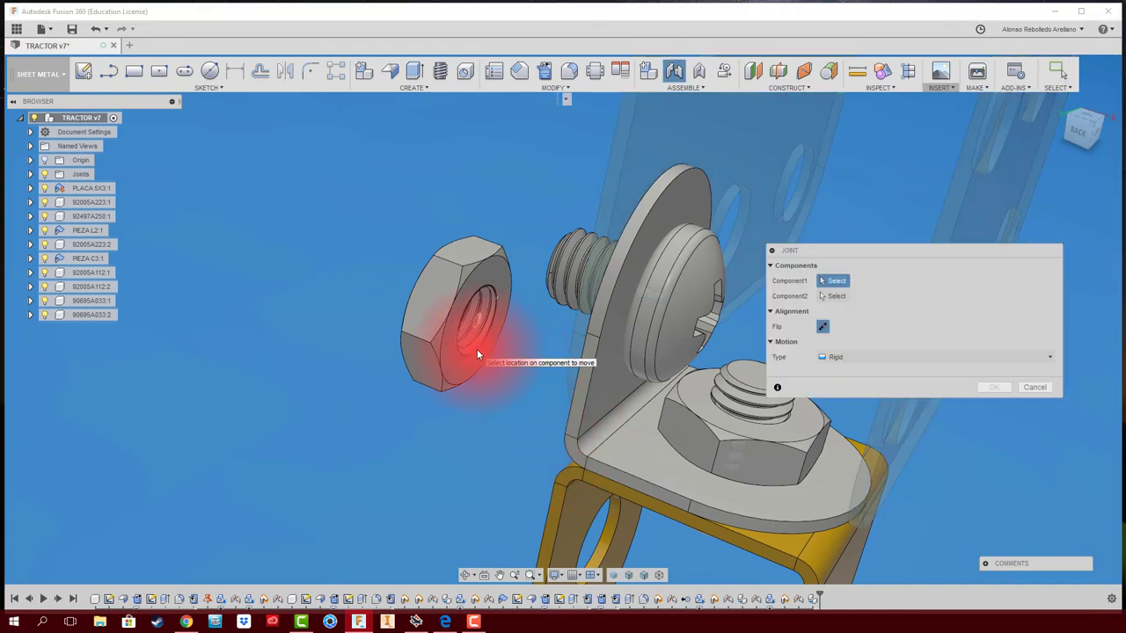
left_click(476, 350)
middle_click_drag(476, 349, 621, 346, "shift")
left_click(621, 344)
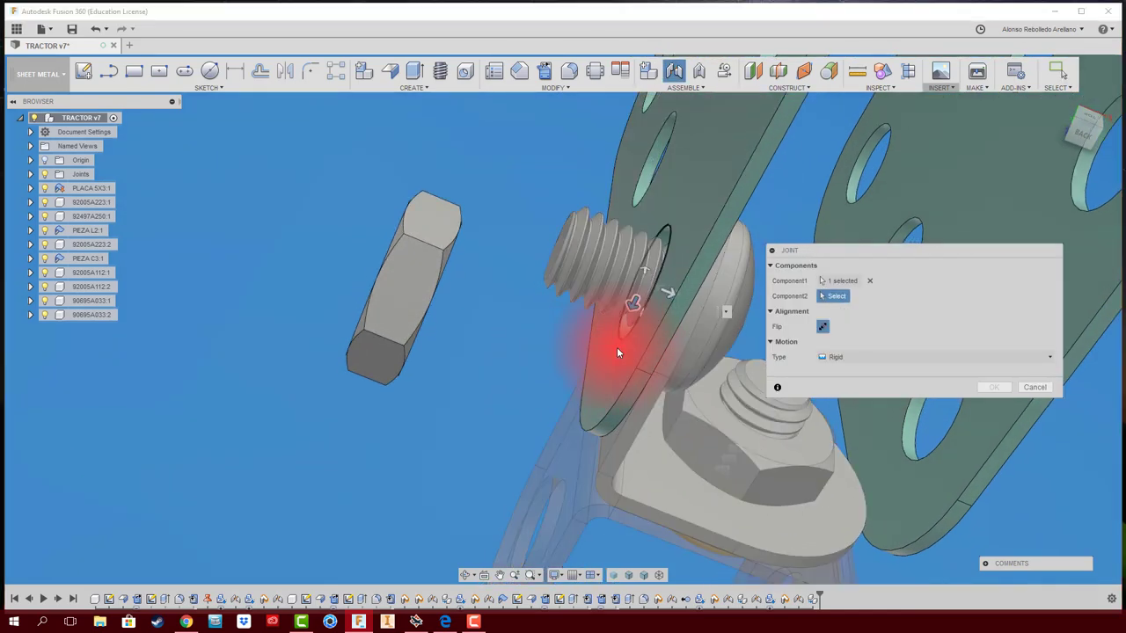
left_click(986, 472)
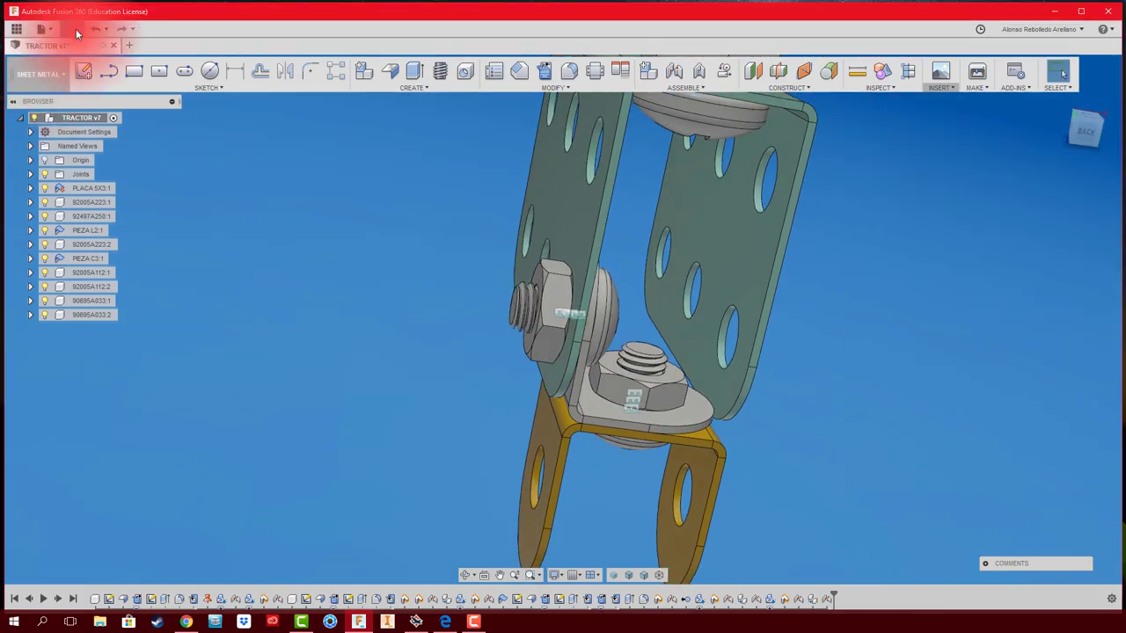
left_click(75, 28)
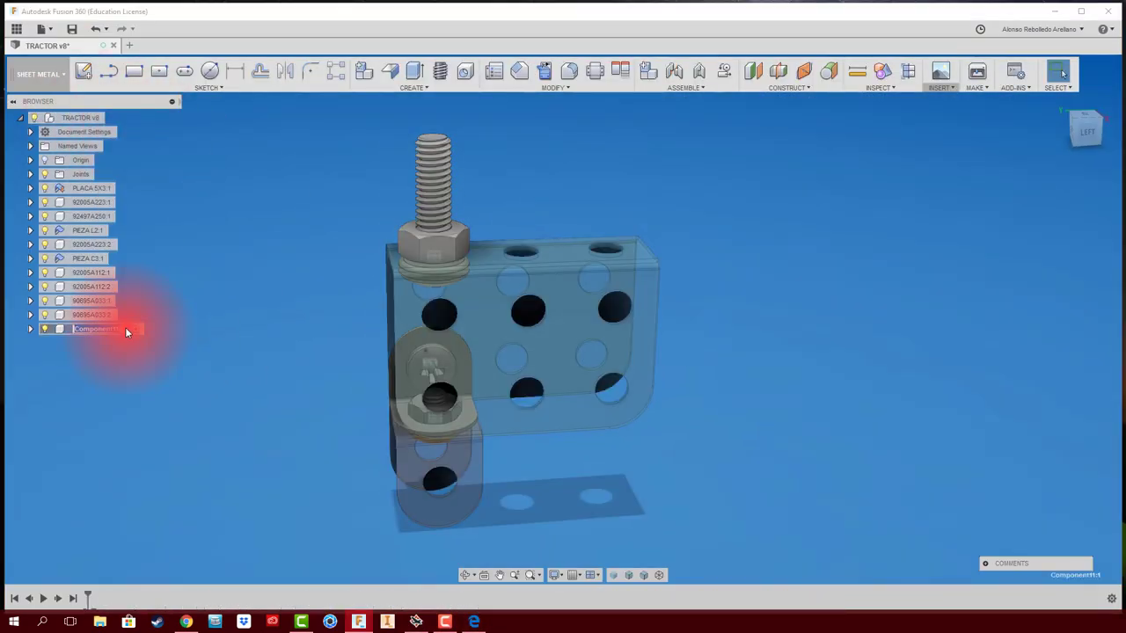
Step: Name the new component PLACA X3 and sketch a Ø4 mm hole circle
type("PLACA X")
type("3")
key("Return")
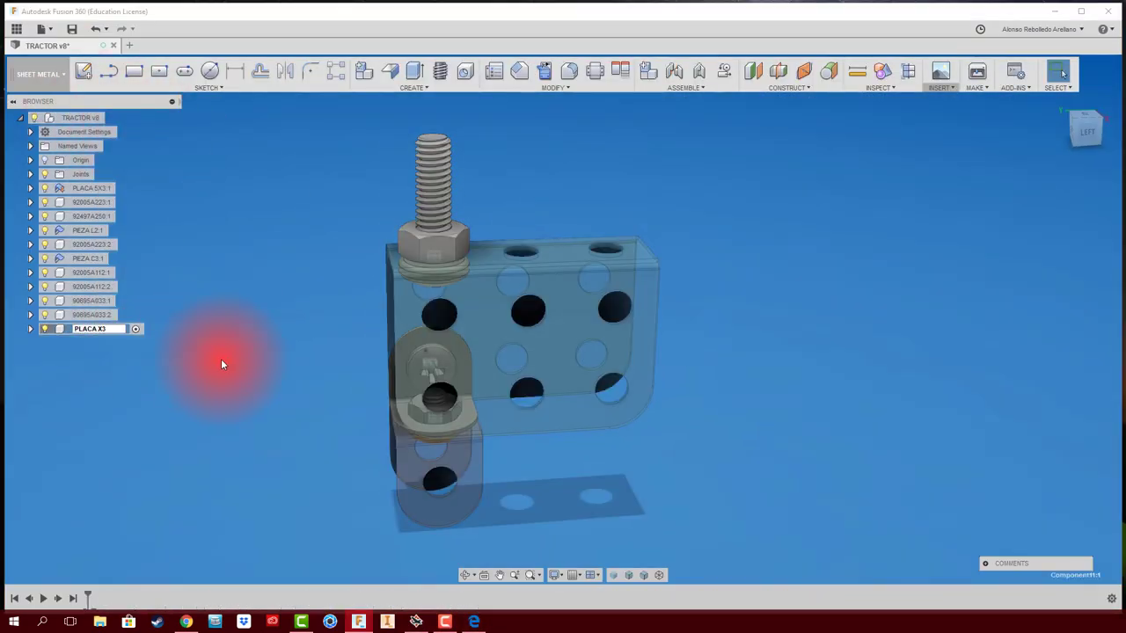
left_click(575, 389)
left_click(211, 72)
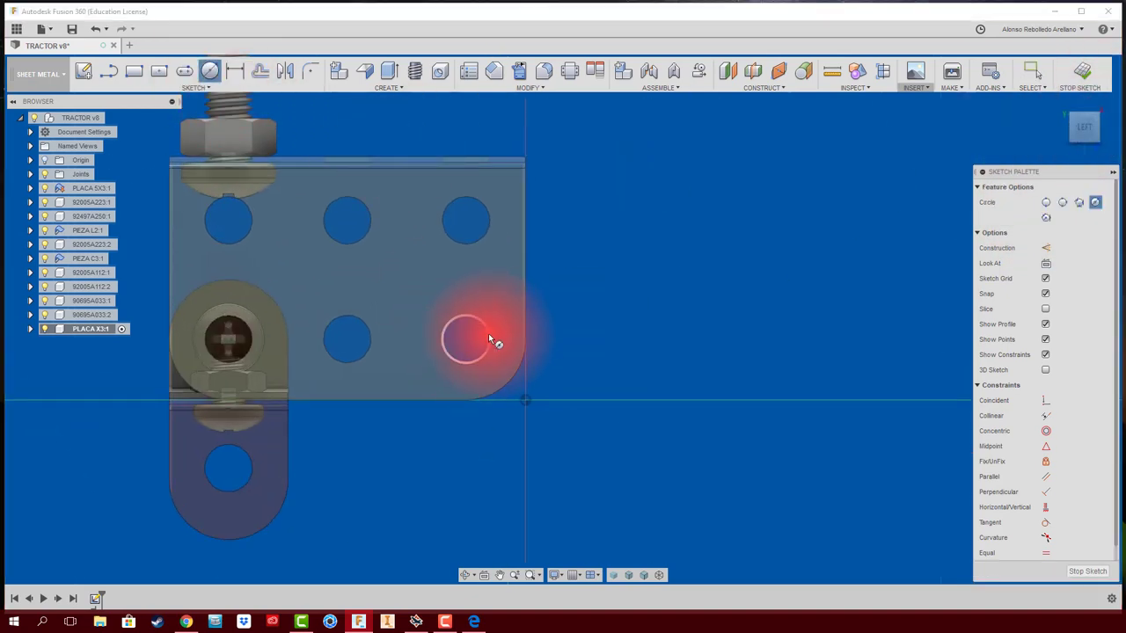
scroll(483, 327, "up", 3)
left_click(650, 349)
type("4")
key("Return")
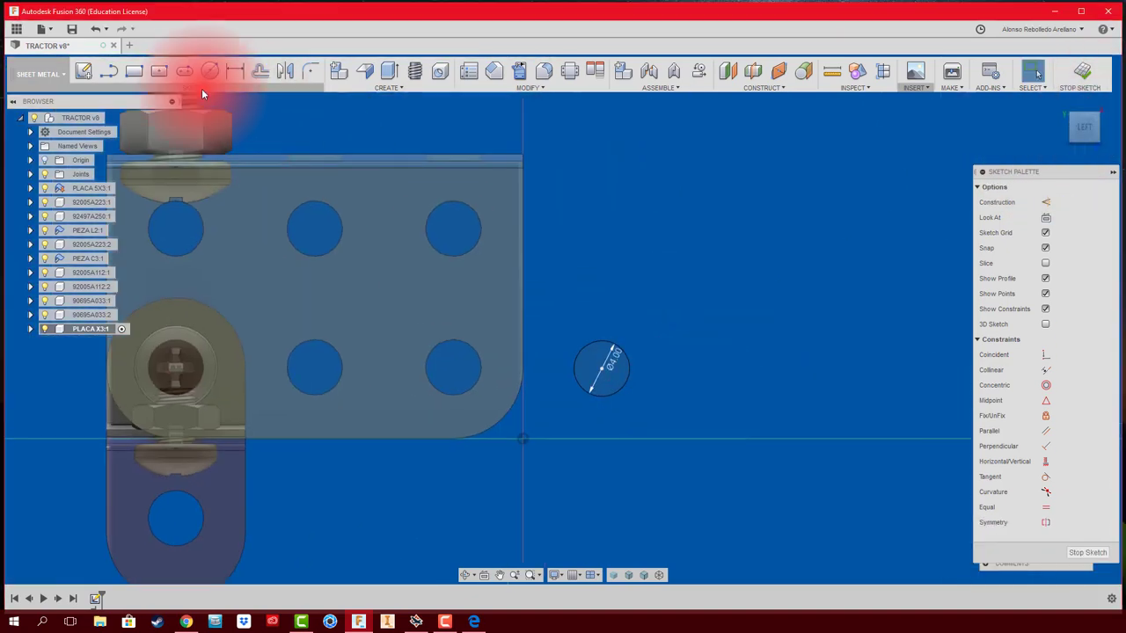
Step: Rectangular-pattern the Ø4 circle into a row of three holes
left_click(197, 88)
left_click(233, 377)
left_click(603, 369)
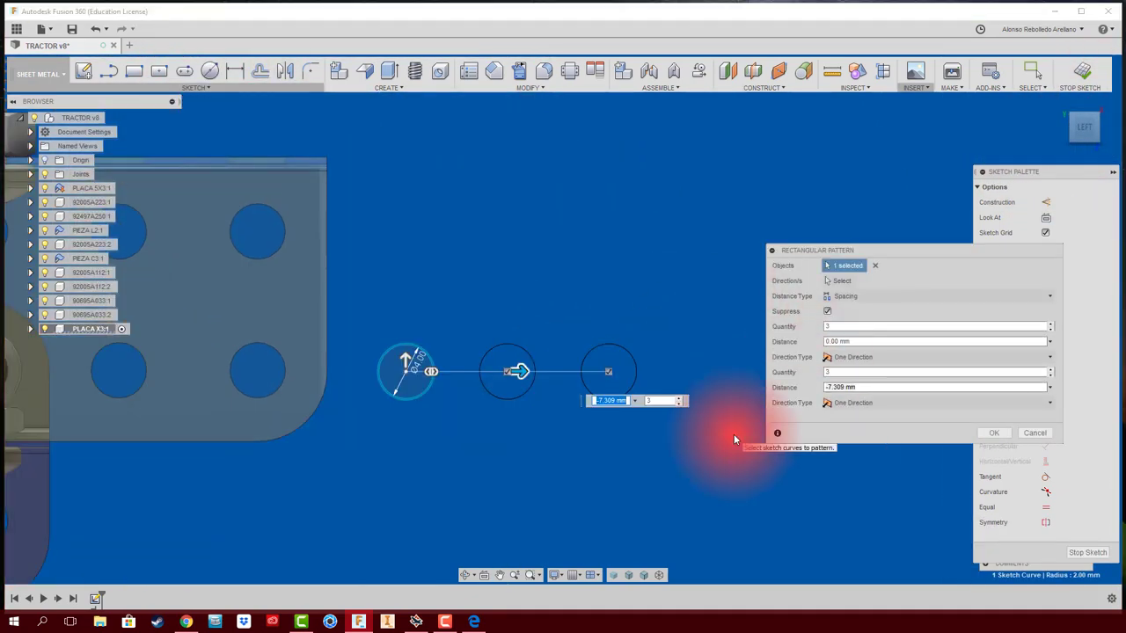
key("Return")
Step: Add Ø10 circles on both end holes joined by top and bottom tangent lines
key("c")
left_click(498, 376)
type("10")
key("Return")
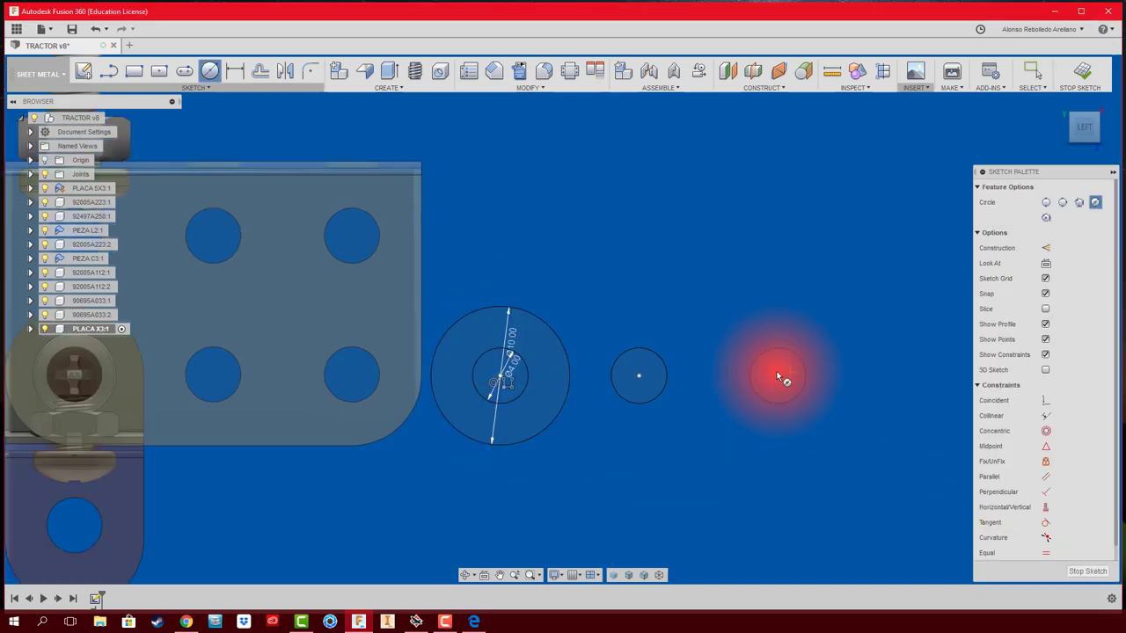
left_click(778, 376)
key("Return")
key("l")
left_click(507, 308)
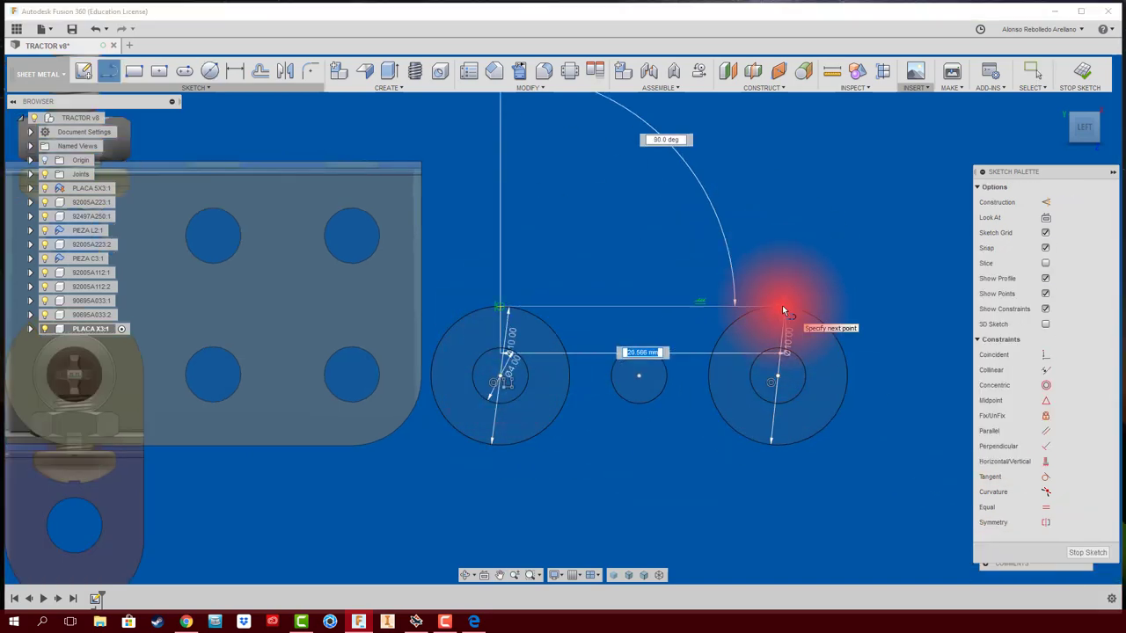
left_click(784, 308)
left_click(493, 442)
left_click(771, 442)
Step: Make the outline a flange plate, save, and reactivate the TRACTOR assembly
left_click(364, 70)
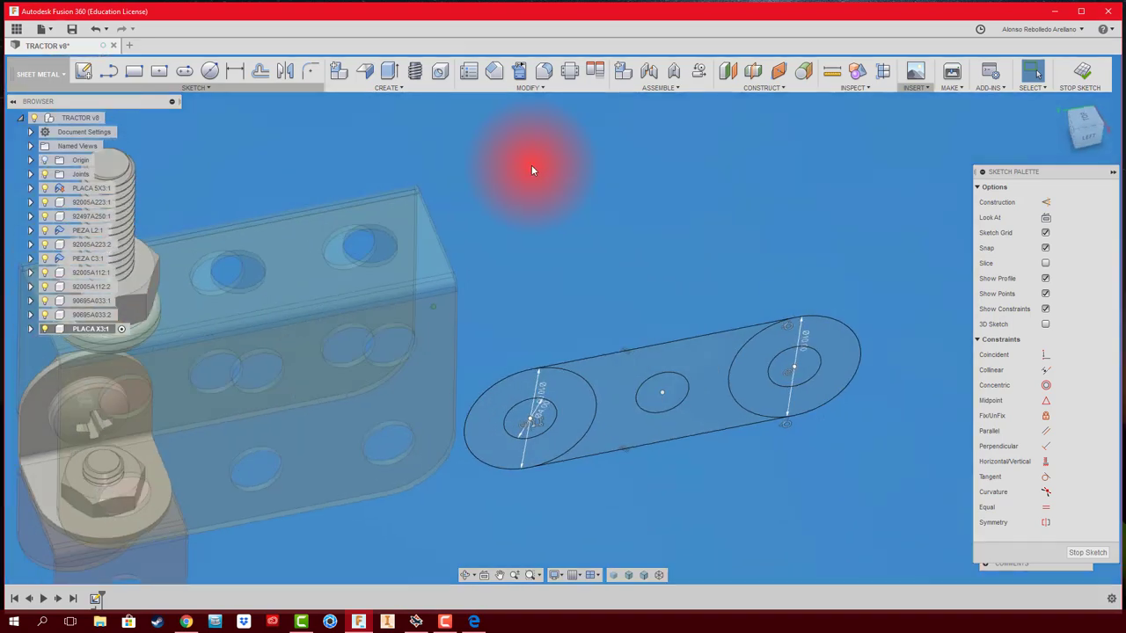
left_click(743, 412)
left_click(991, 411)
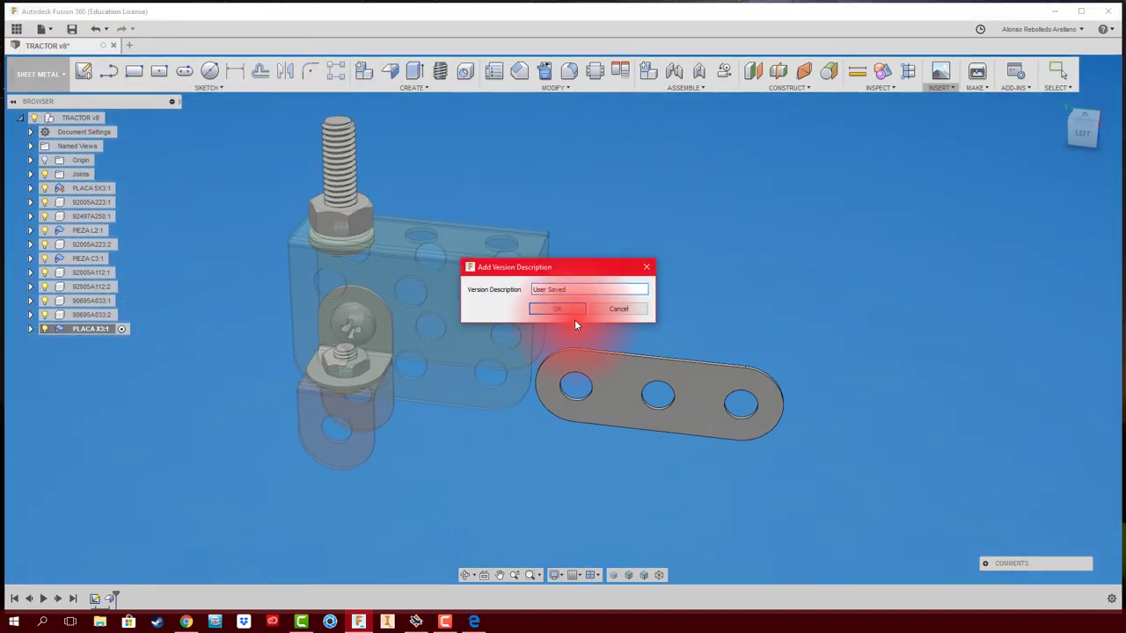
left_click(576, 318)
left_click(113, 117)
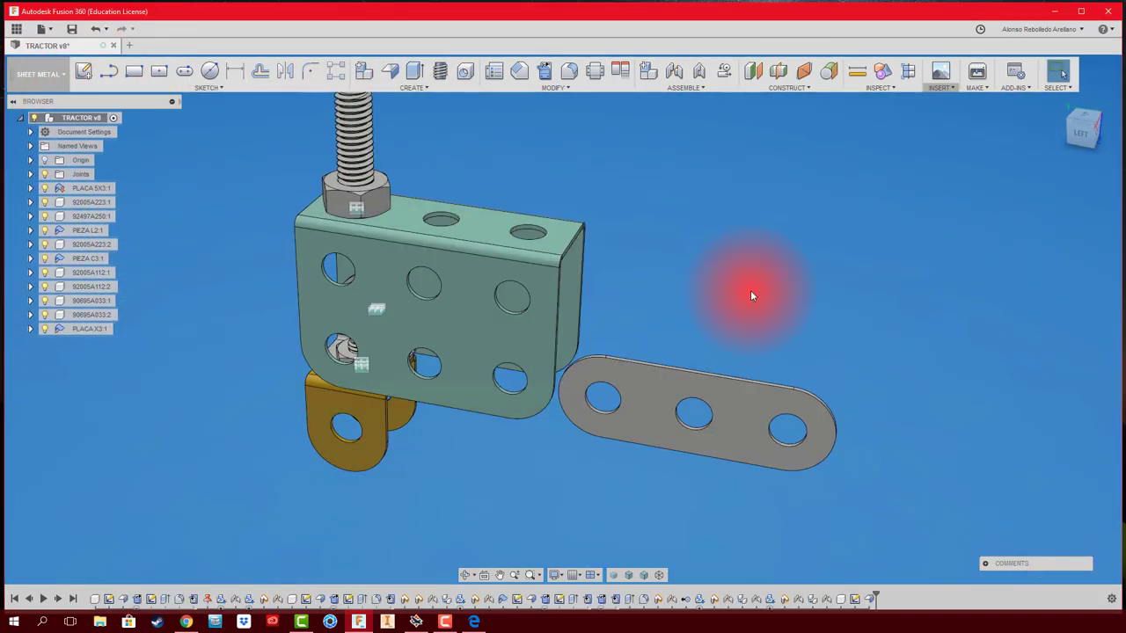
Step: Rigidly joint the PLACA X3 strip's end hole to a bracket hole
key("j")
middle_click_drag(750, 290, 442, 435, "shift")
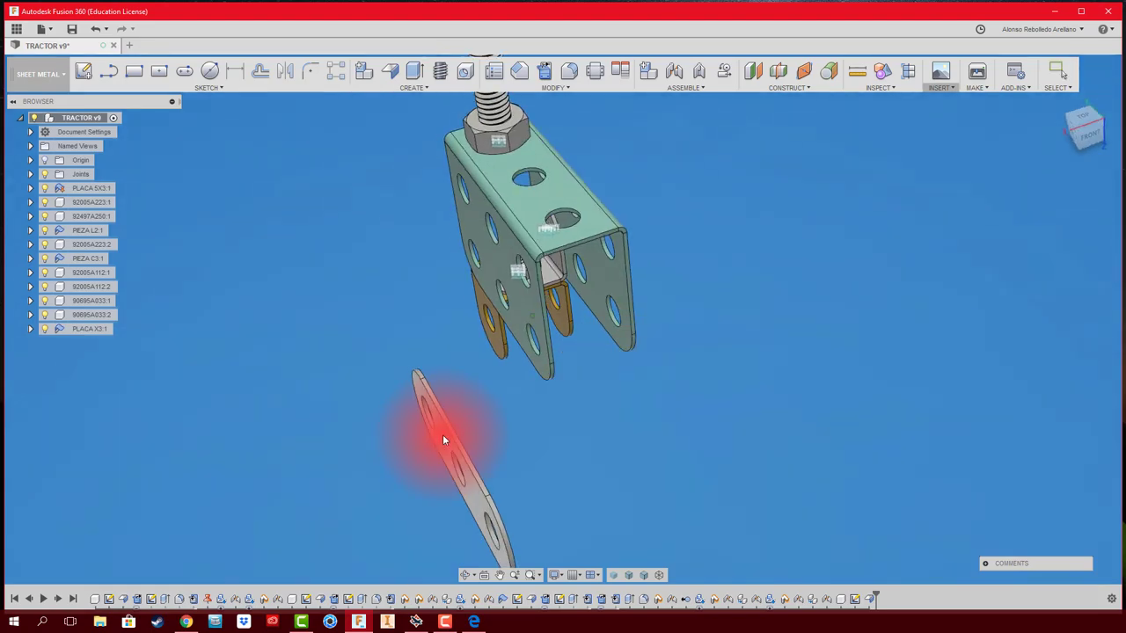
left_click(456, 394)
middle_click_drag(455, 393, 552, 382, "shift")
left_click(552, 382)
left_click(955, 415)
left_click(977, 476)
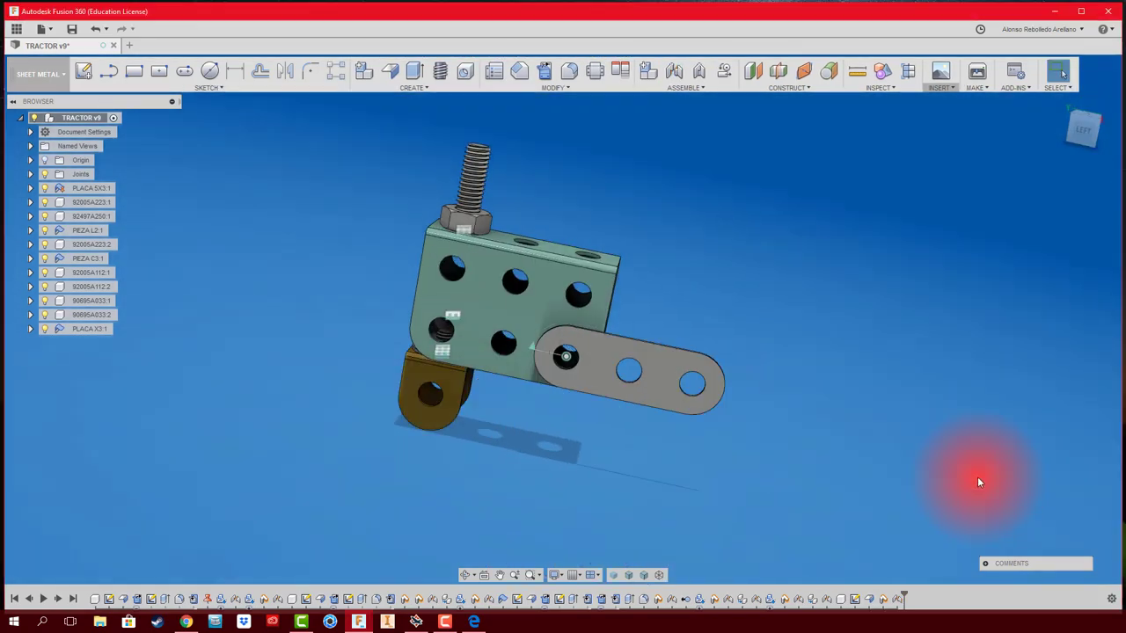
middle_click_drag(977, 477, 446, 408, "shift")
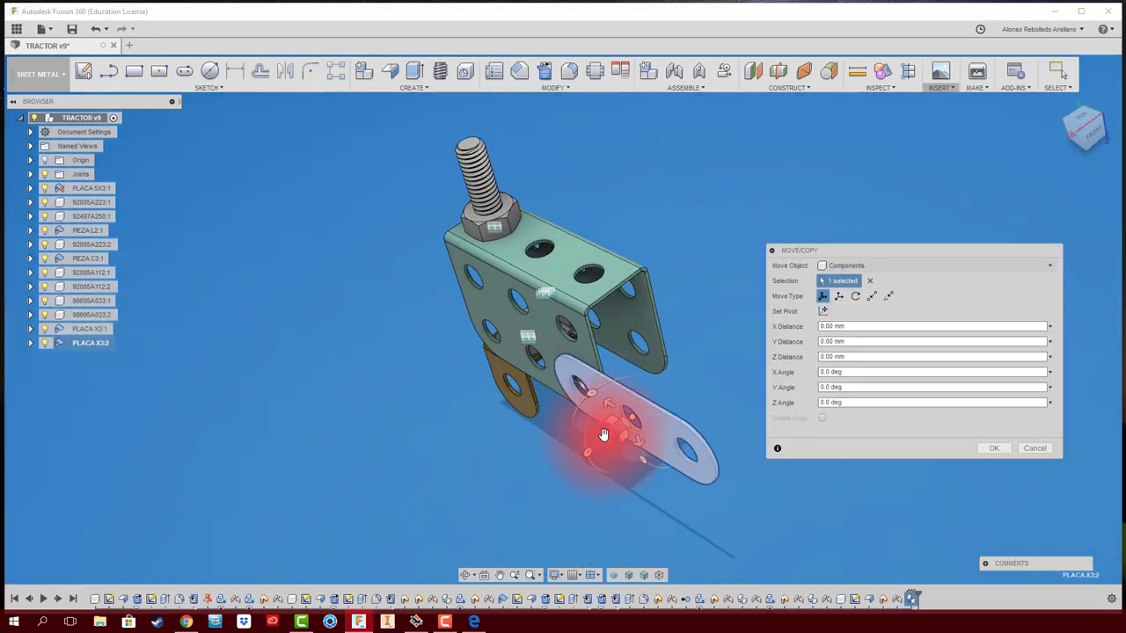
Step: Position a second PLACA X3 copy, then add new empty Component12
key("j")
left_click(641, 385)
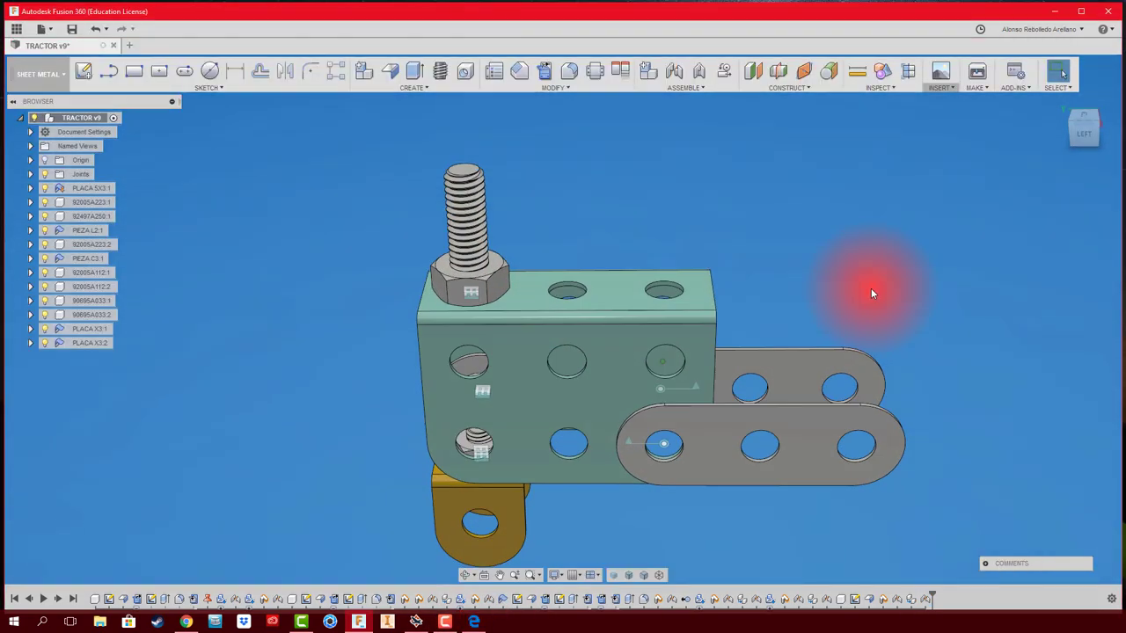
scroll(730, 268, "up", 3)
left_click(88, 72)
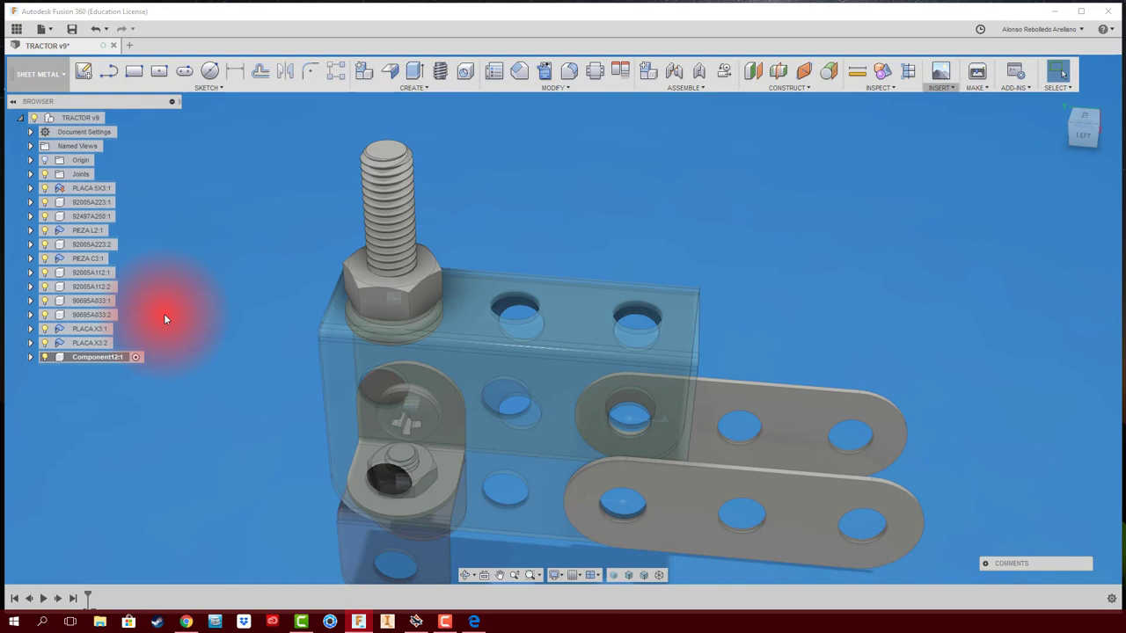
Step: Rename the new component to PIEZA L3
double_click(121, 357)
type("PIEZA L")
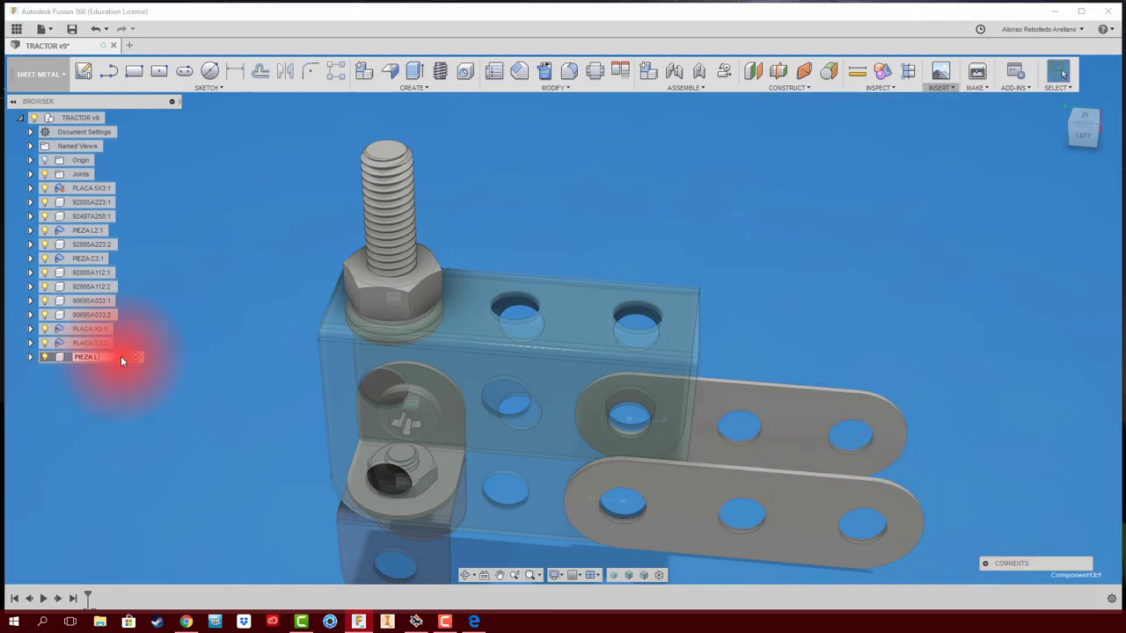
type("3")
key("Return")
left_click(97, 74)
Step: On the bracket face, sketch a vertical construction line from the hole centre and a circle at the edge
left_click(470, 457)
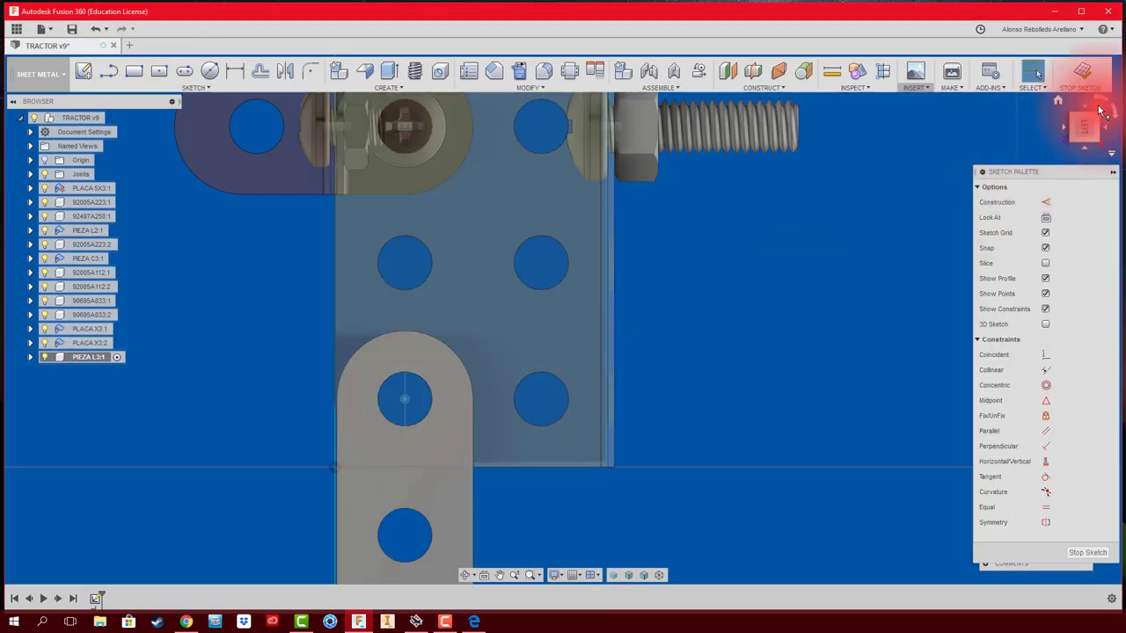
key("l")
left_click(475, 367)
left_click(474, 139)
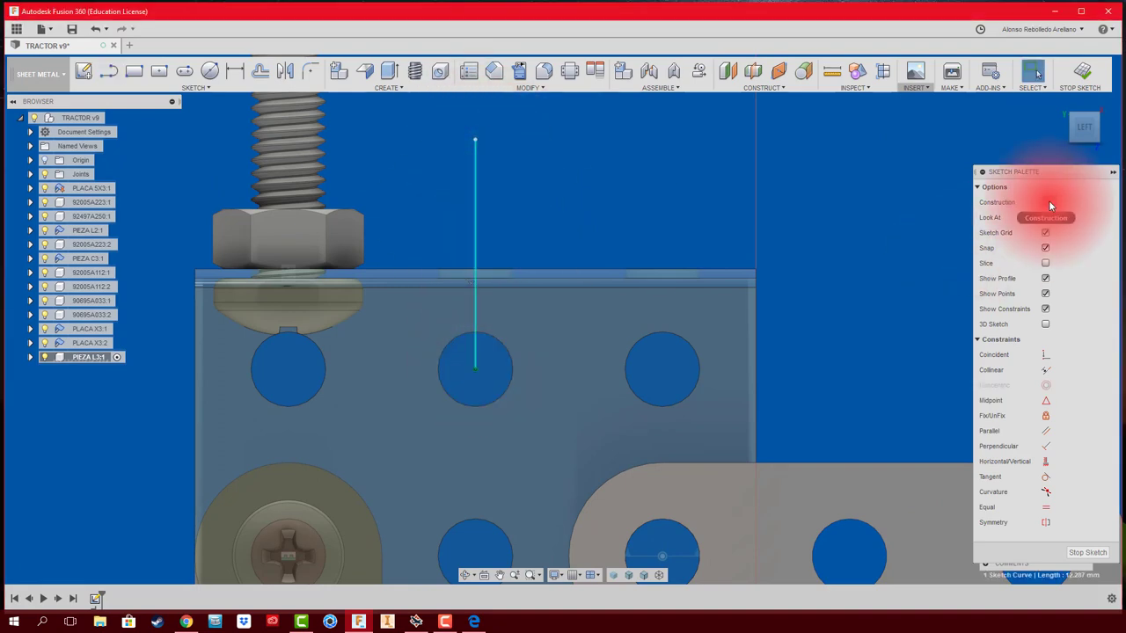
left_click(1049, 205)
scroll(560, 246, "up", 1)
left_click(209, 70)
left_click(454, 275)
Step: Draw the bent profile from 5, 10 and 5 long lines along the plate's top edge, then finish the sketch
key("l")
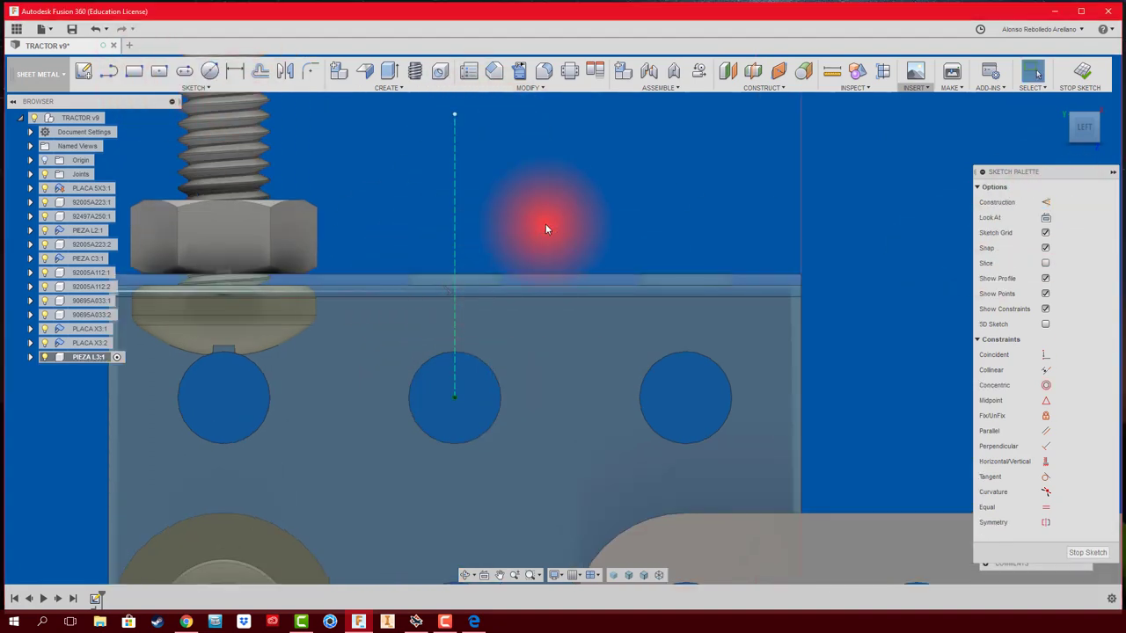
left_click(455, 276)
left_click(685, 275)
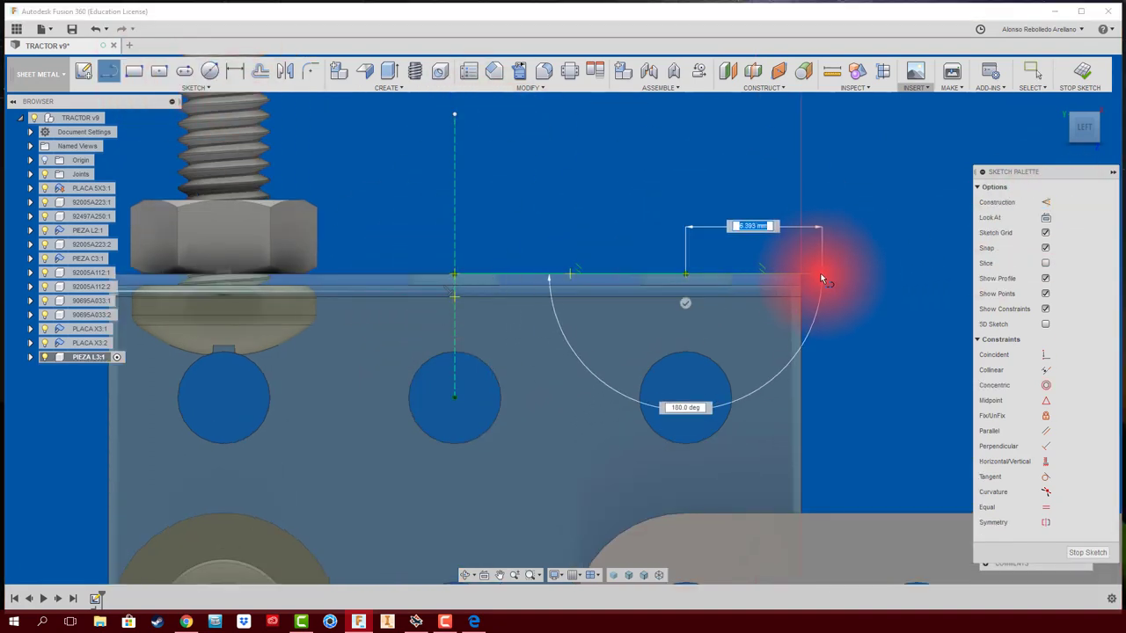
type("5")
key("Return")
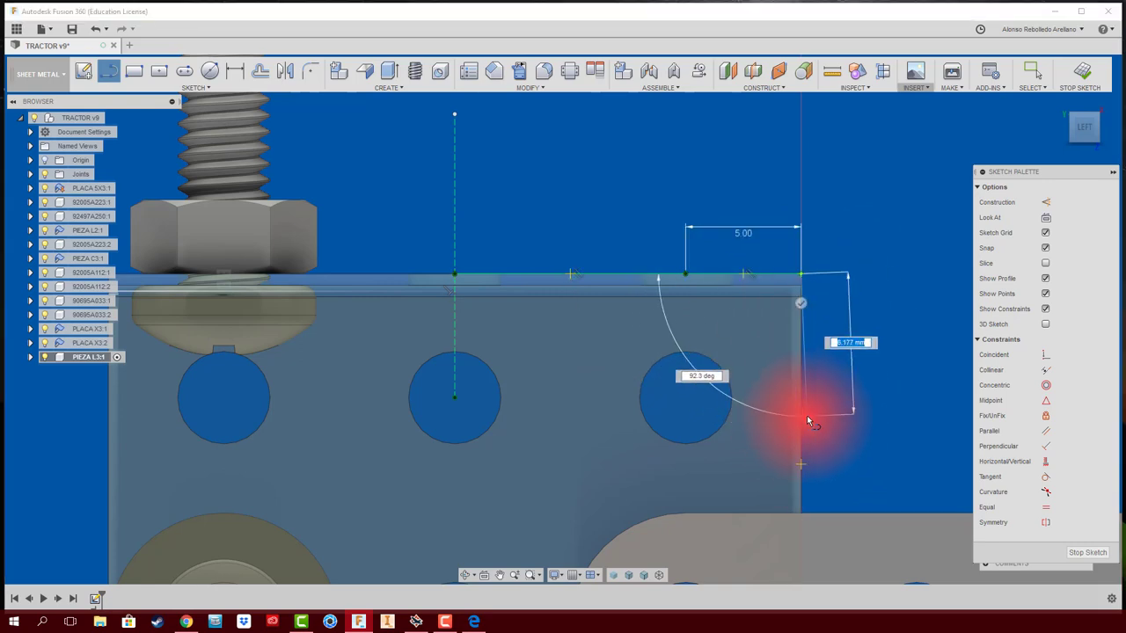
type("10")
key("Return")
left_click(455, 276)
type("5")
key("Return")
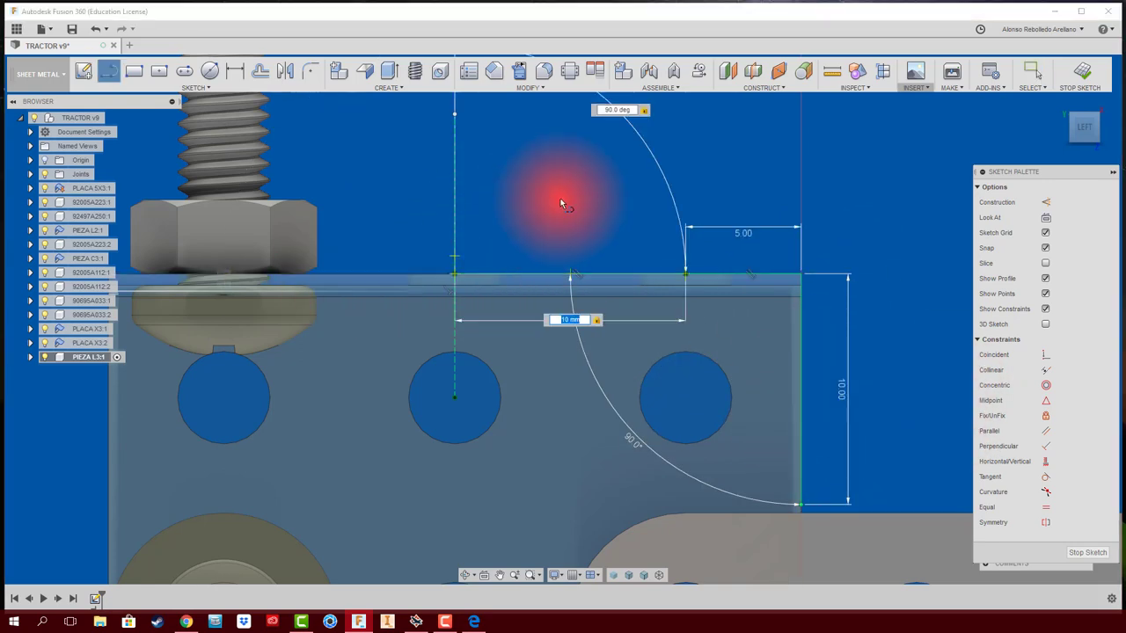
mouse_move(560, 198)
middle_mouse_down("shift")
mouse_move(399, 195)
mouse_move(371, 335)
middle_mouse_up("shift")
left_click(1083, 127)
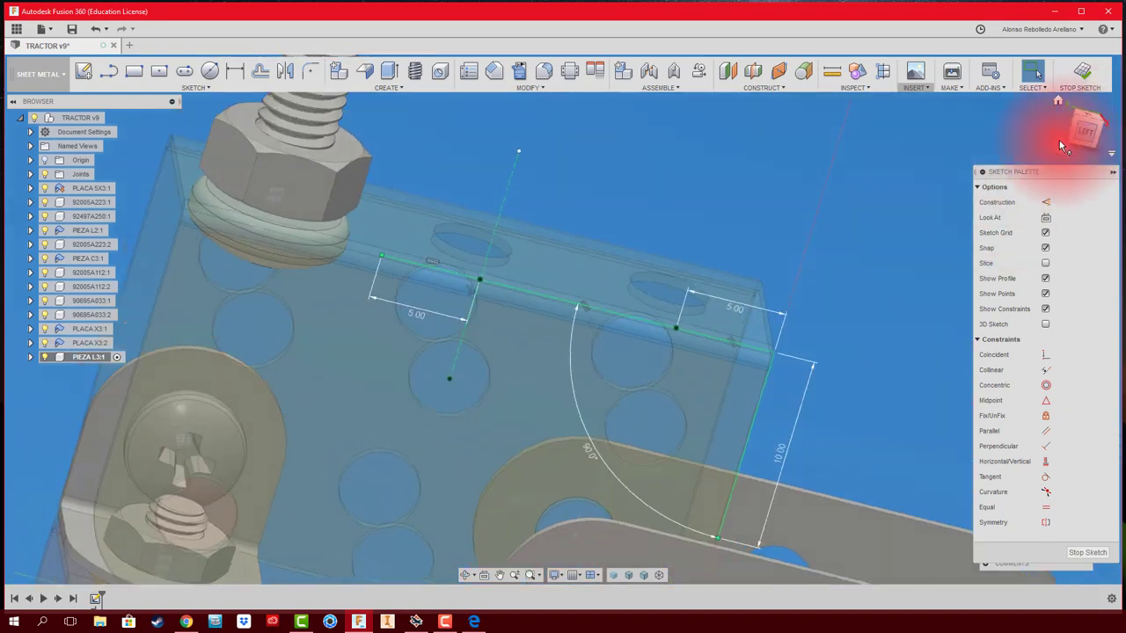
middle_click_drag(803, 181, 667, 323, "shift")
Step: Create a sheet-metal flange on the sketch profile with a -10 mm distance
left_click(389, 71)
left_click(711, 333)
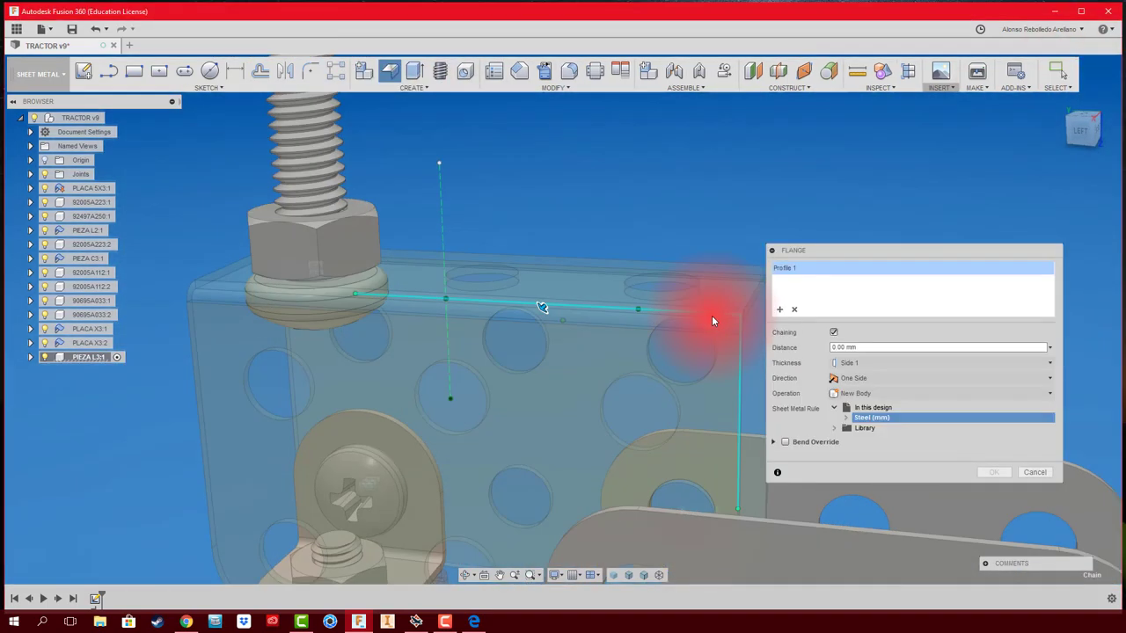
left_click(1080, 123)
scroll(633, 280, "down", 1)
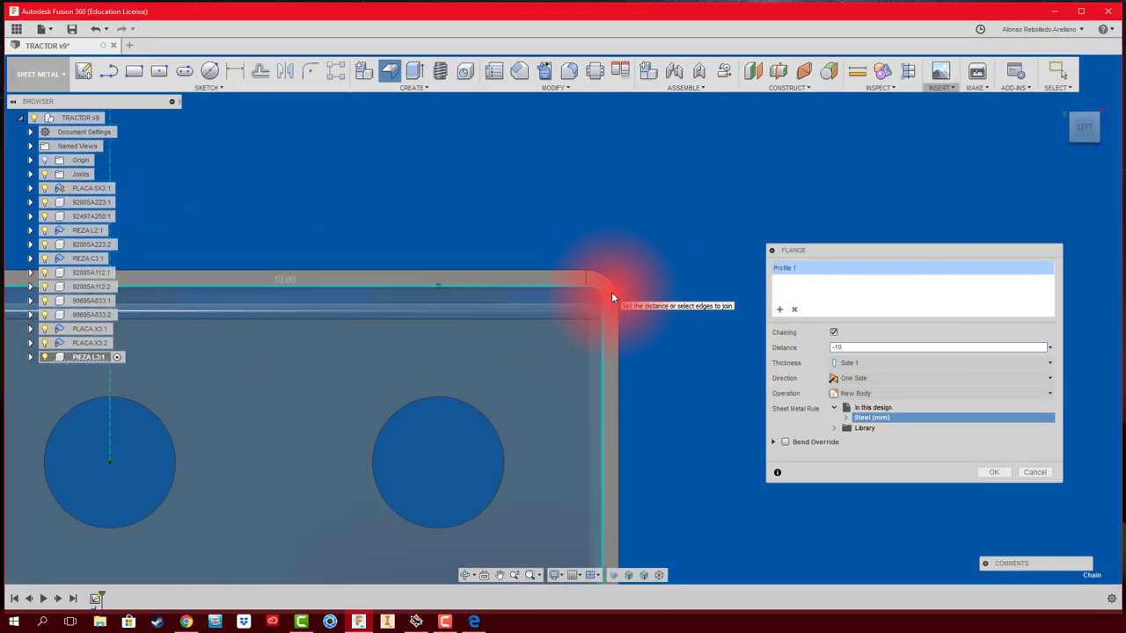
scroll(732, 345, "down", 2)
scroll(672, 297, "up", 2)
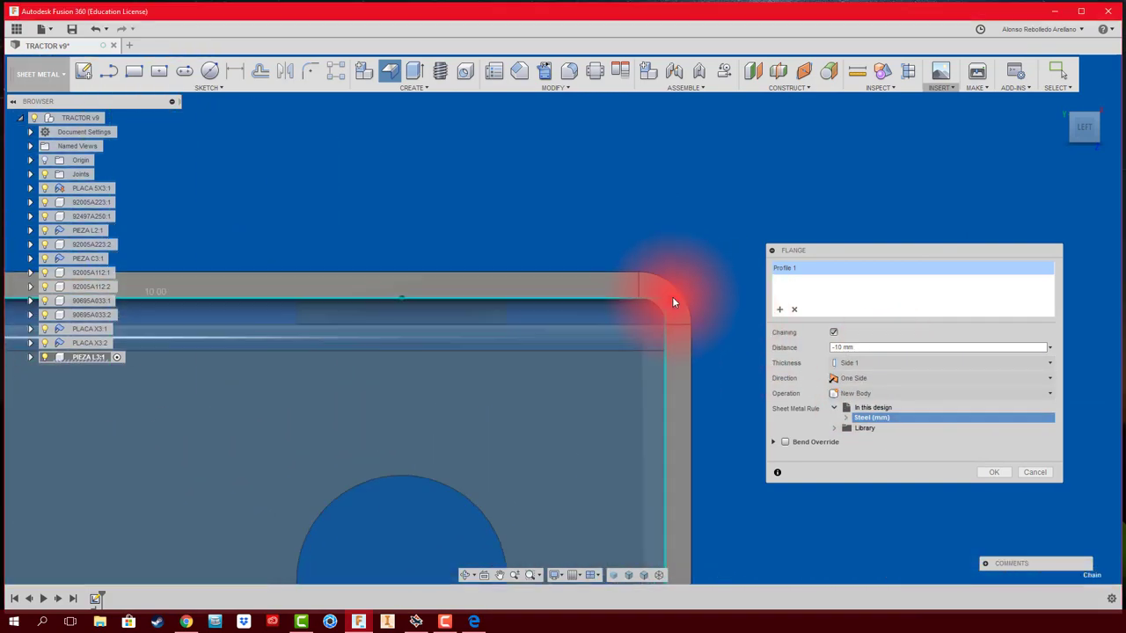
scroll(664, 276, "up", 1)
scroll(709, 341, "down", 3)
middle_click_drag(708, 341, 981, 466, "shift")
left_click(985, 470)
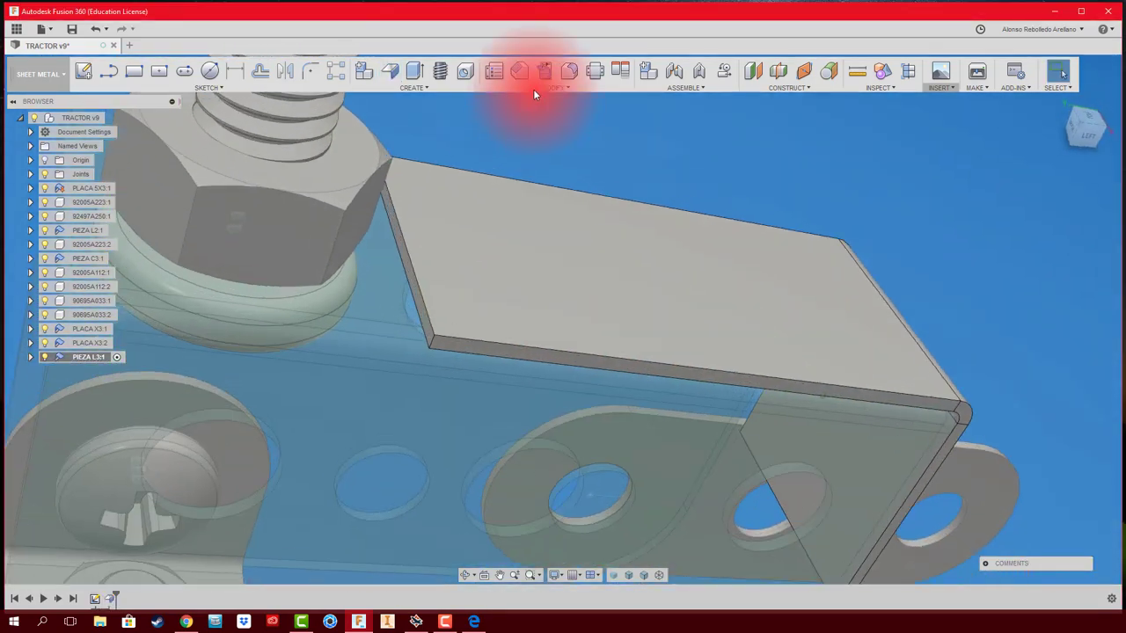
Step: Fillet the flange's end corner edges to round them
left_click(568, 71)
left_click(572, 533)
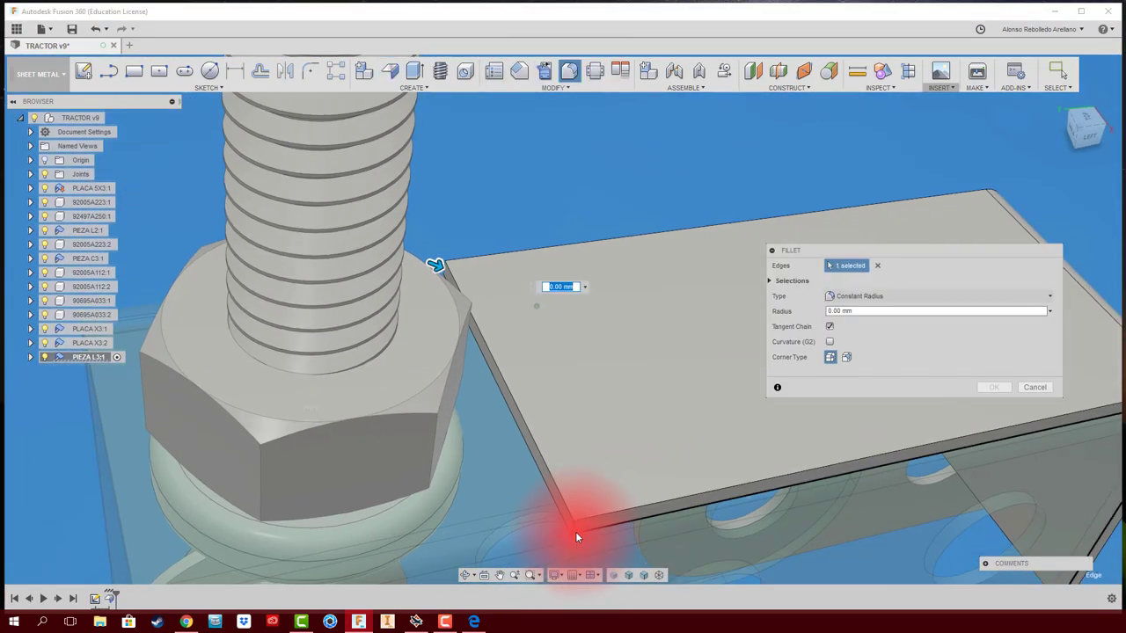
mouse_move(572, 533)
middle_mouse_down("shift")
mouse_move(663, 397)
mouse_move(431, 418)
mouse_move(463, 402)
middle_mouse_up("shift")
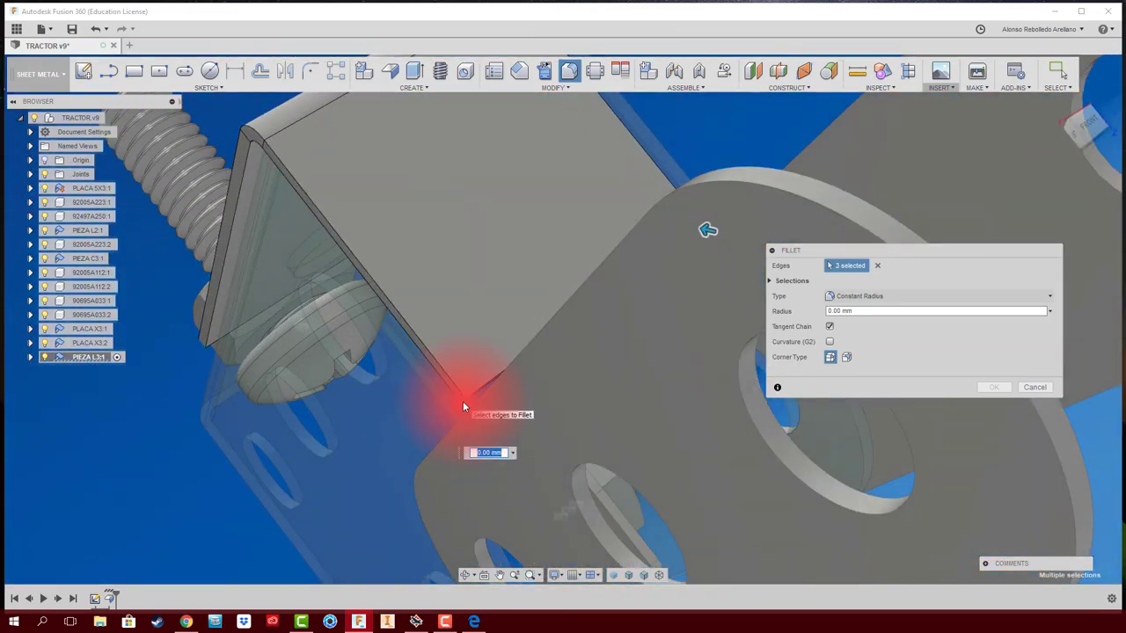
key("Escape")
mouse_move(704, 294)
middle_mouse_down("shift")
mouse_move(698, 269)
mouse_move(432, 233)
middle_mouse_up("shift")
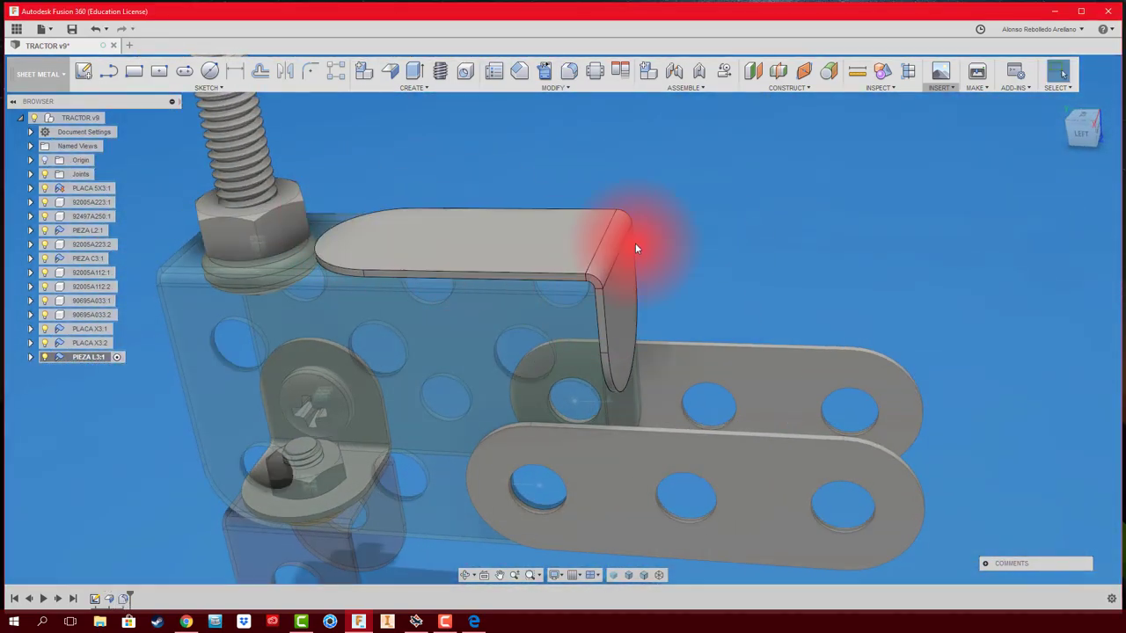
Step: Unfold the bent piece flat and sketch a circle near the plate end
left_click(660, 297)
left_click(569, 70)
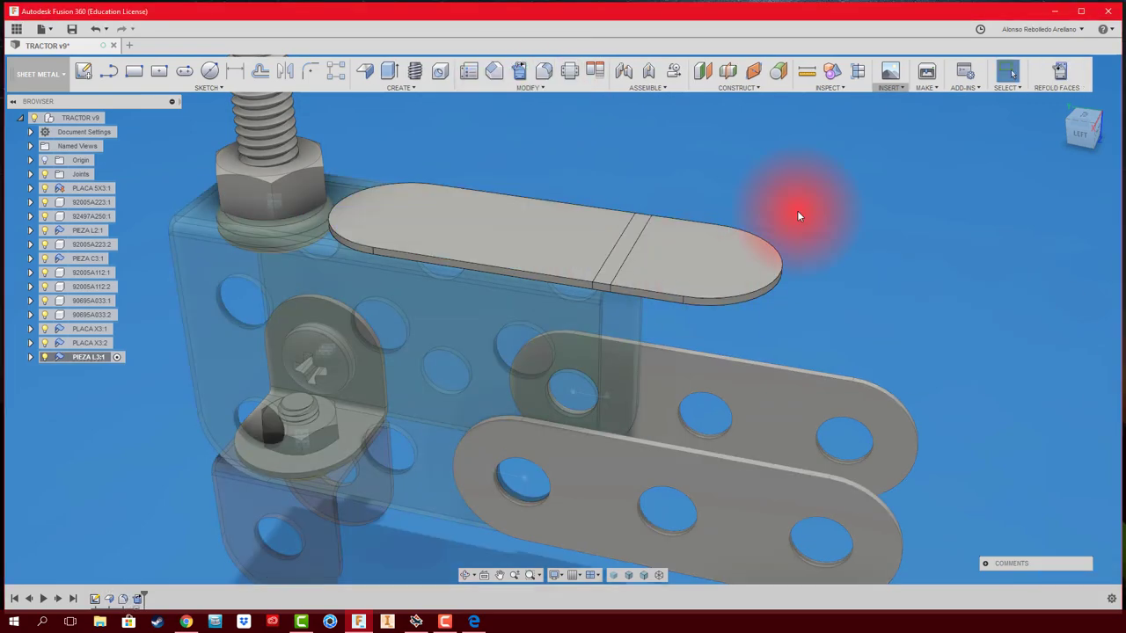
left_click(1083, 125)
key("c")
left_click(809, 318)
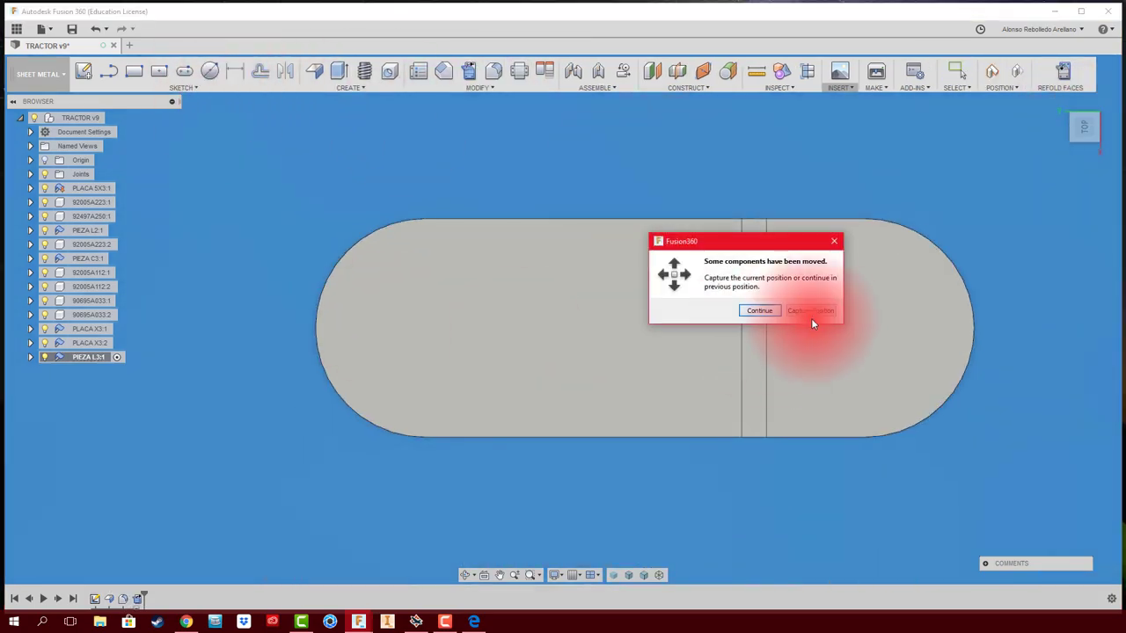
left_click(808, 319)
left_click(527, 314)
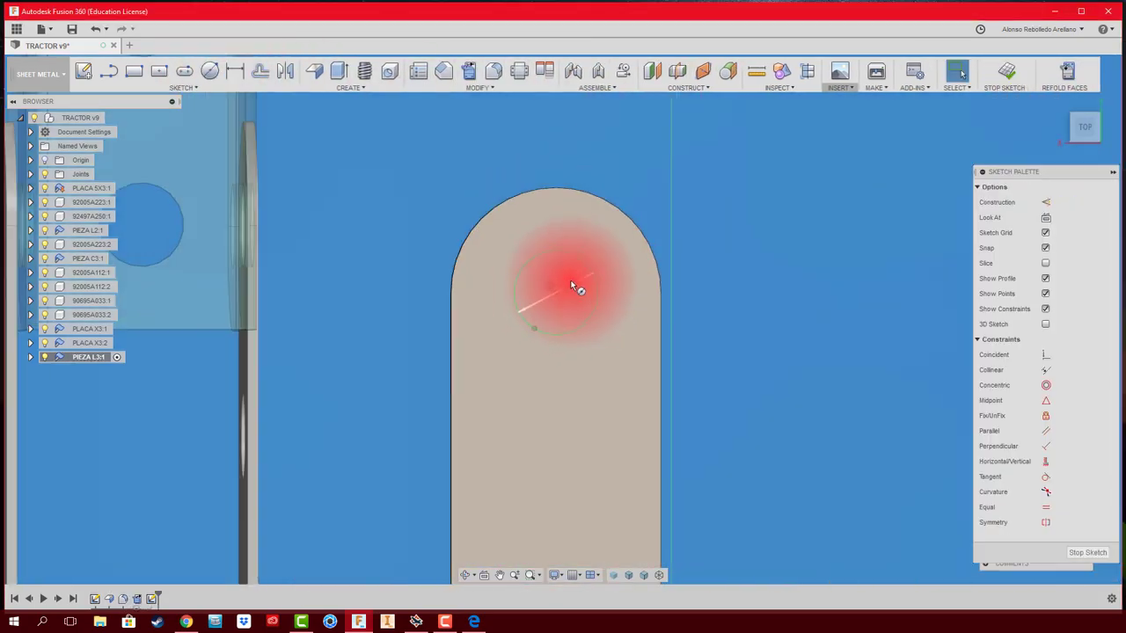
left_click(572, 284)
middle_click_drag(572, 284, 669, 353, "shift")
Step: Repeat the circle with a Rectangular Pattern and cut the circles through as holes
left_click(182, 88)
left_click(232, 377)
left_click(1082, 125)
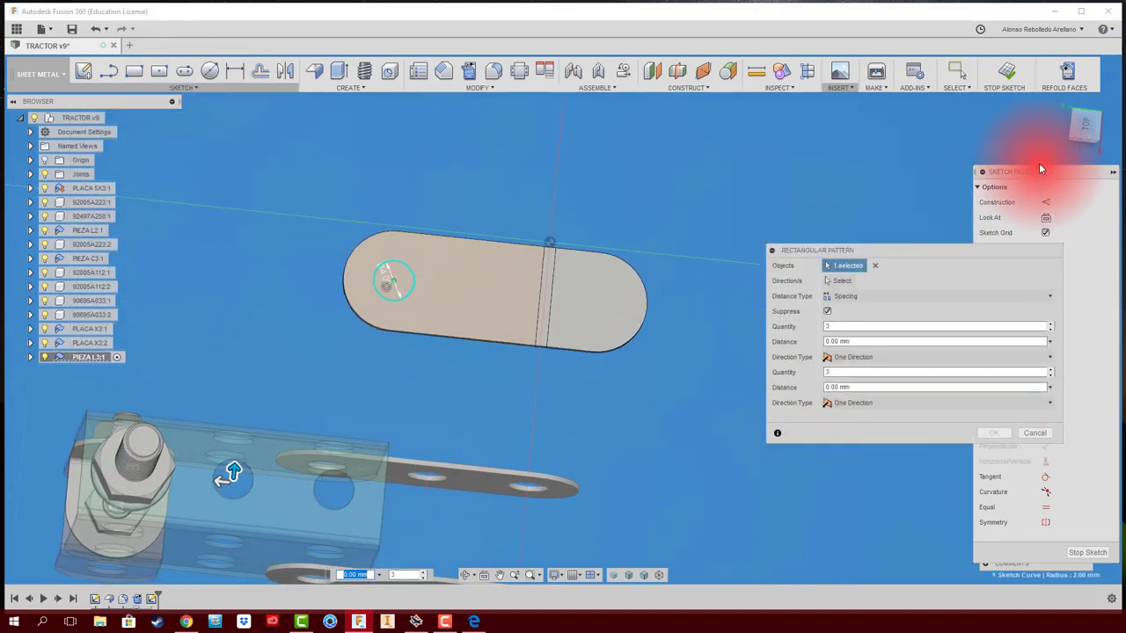
left_click(994, 433)
key("e")
left_click(666, 293)
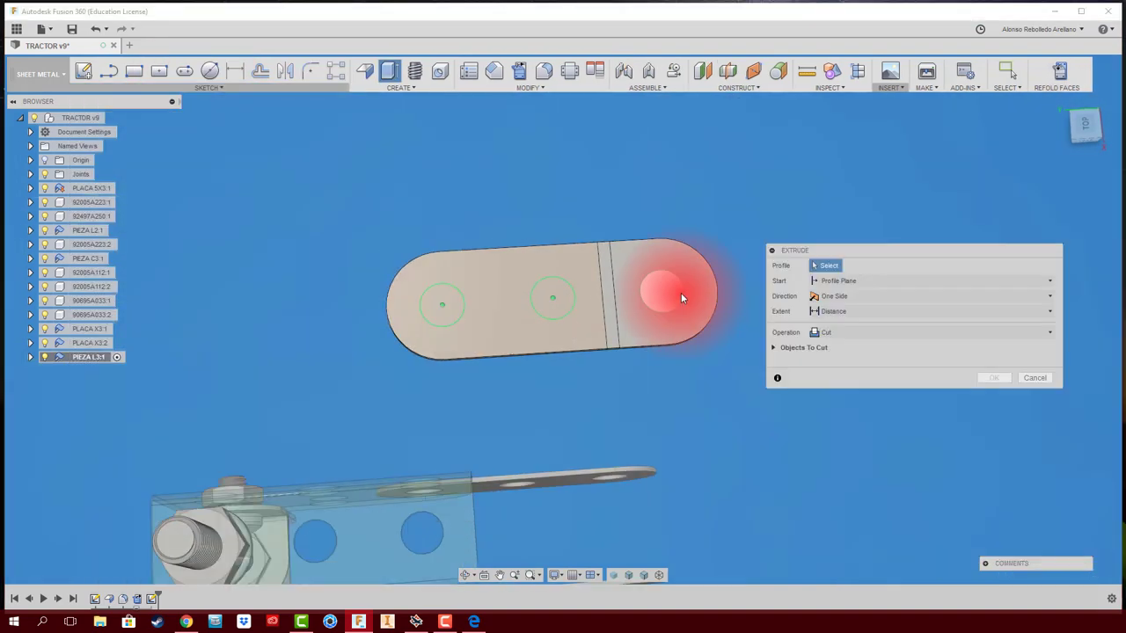
left_click(465, 269)
key("Return")
Step: Refold the plate into an L and activate the TRACTOR v9 assembly
left_click(1058, 88)
left_click(594, 70)
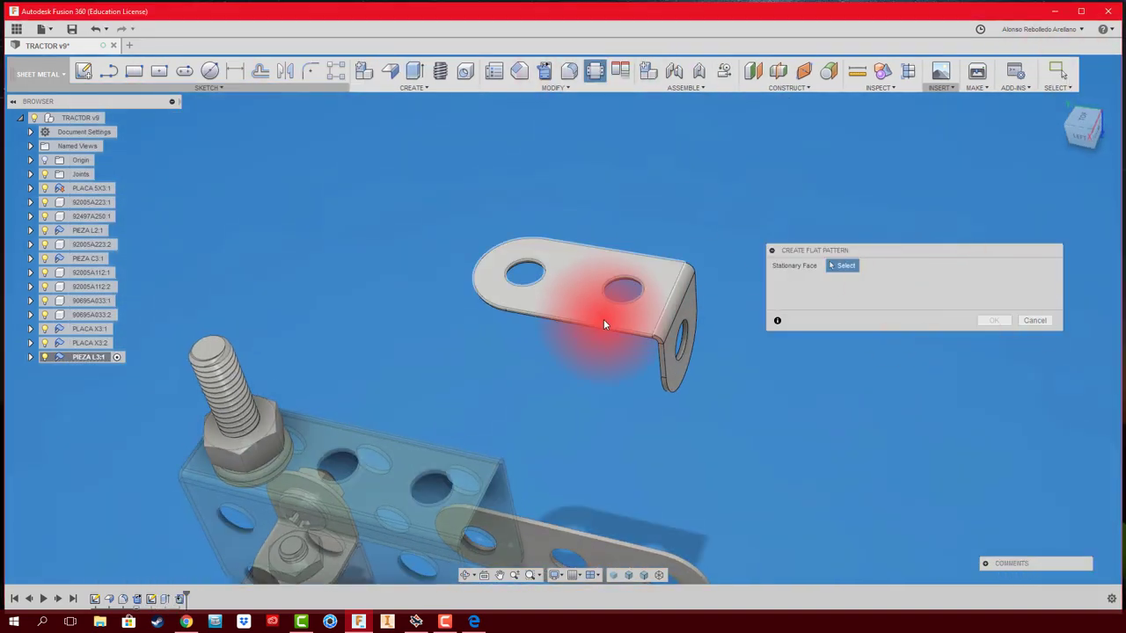
left_click(603, 322)
left_click(548, 71)
left_click(113, 117)
Step: Join the bracket's hole to the plate's hole with a rigid joint
left_click(484, 329)
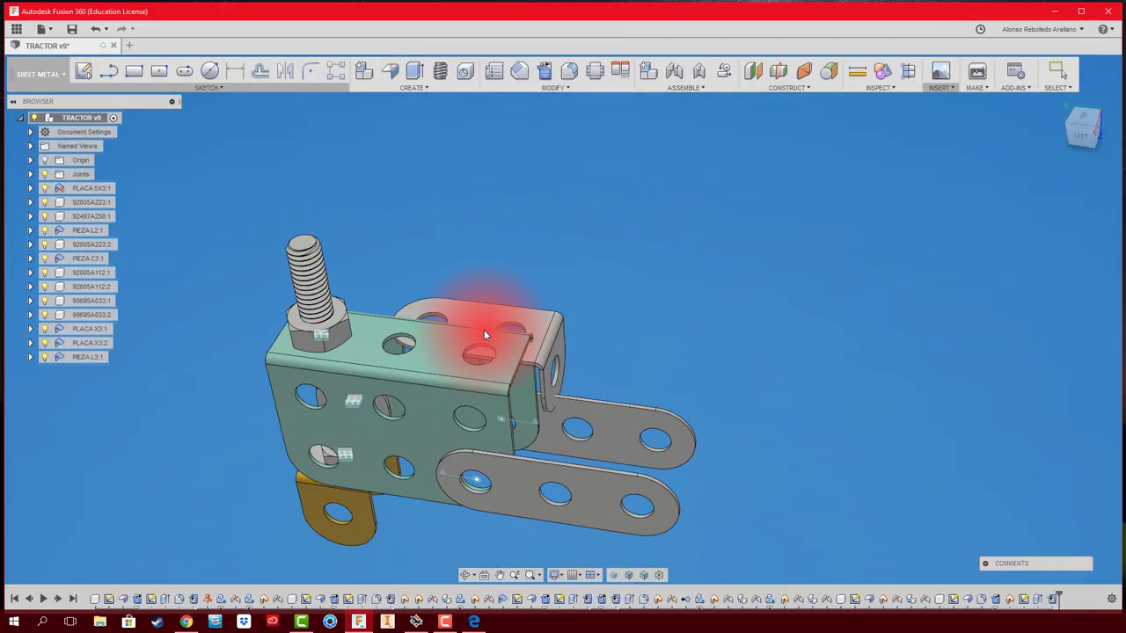
scroll(427, 498, "up", 5)
key("j")
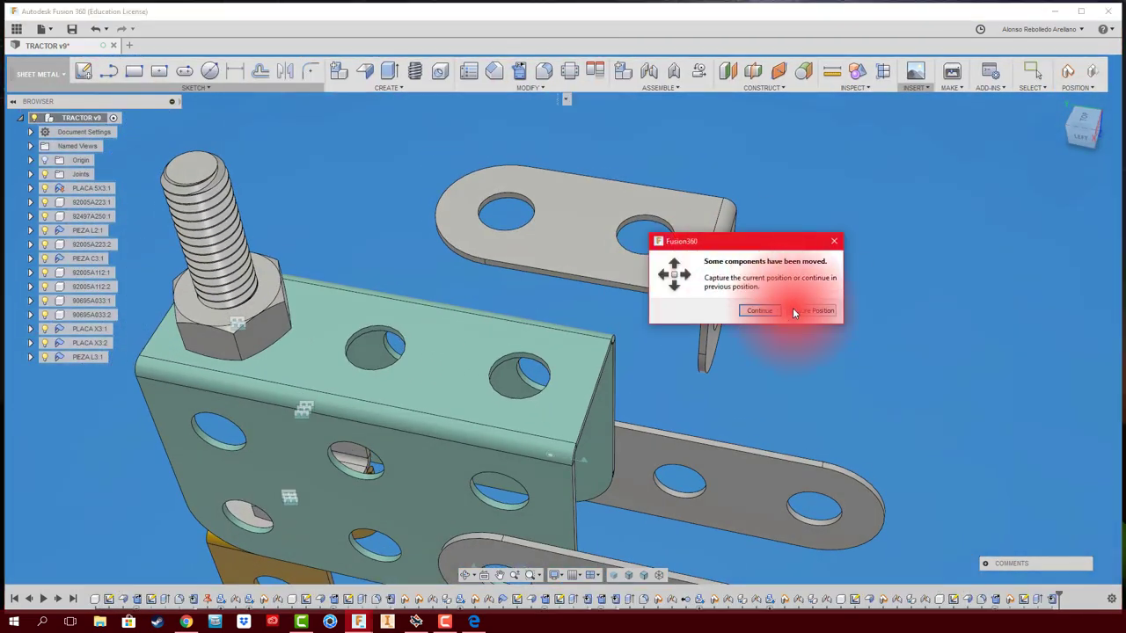
left_click(792, 312)
left_click(540, 357)
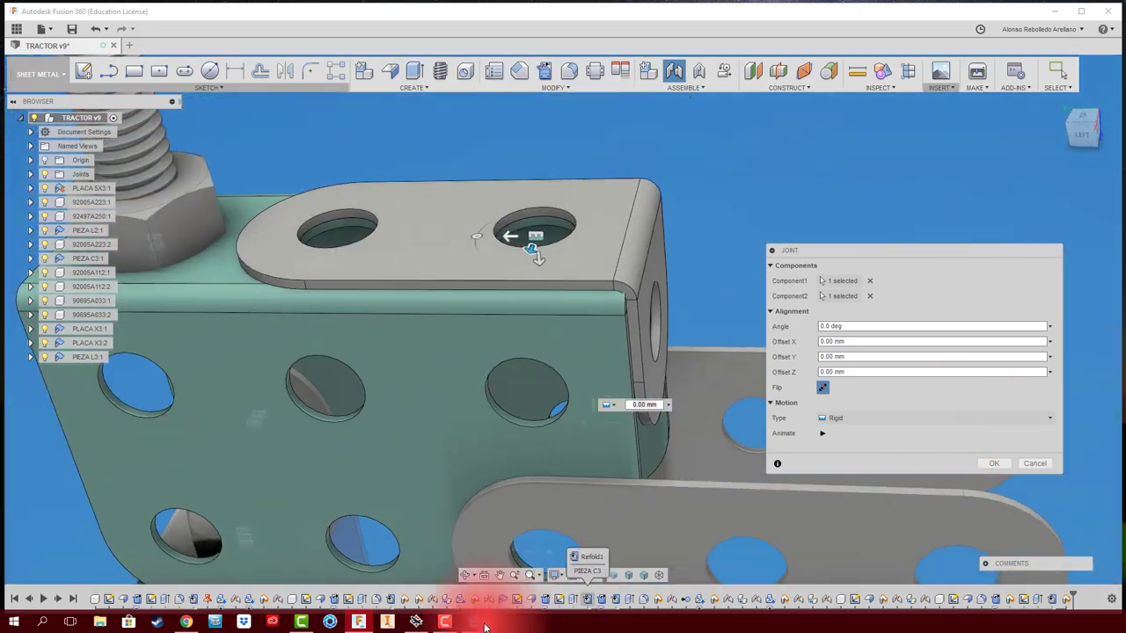
left_click(474, 621)
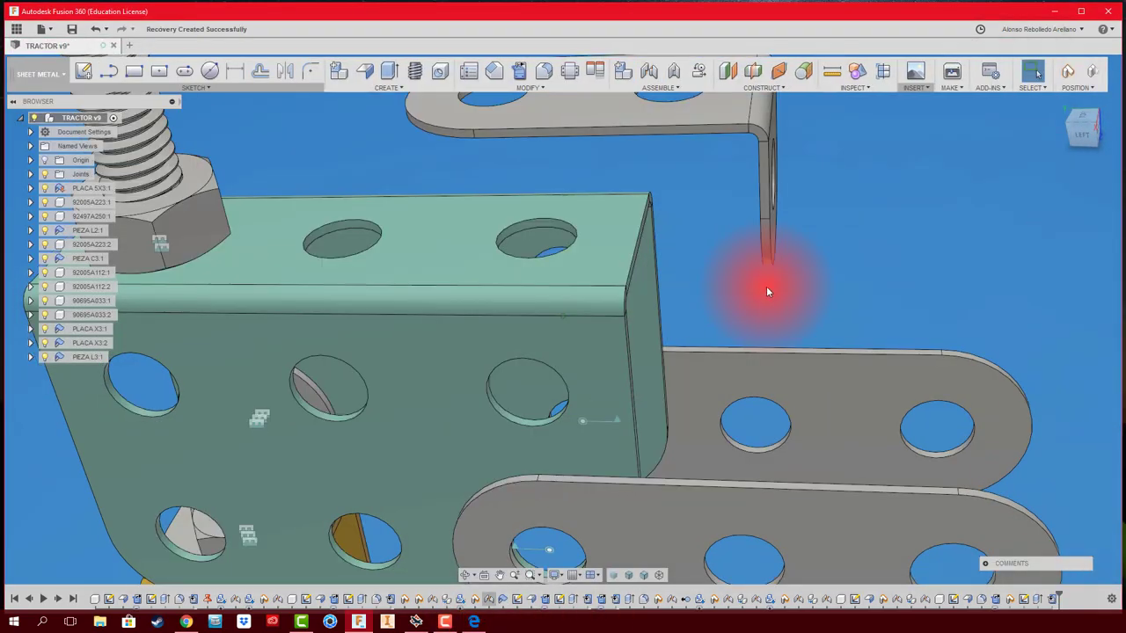
left_click(543, 226)
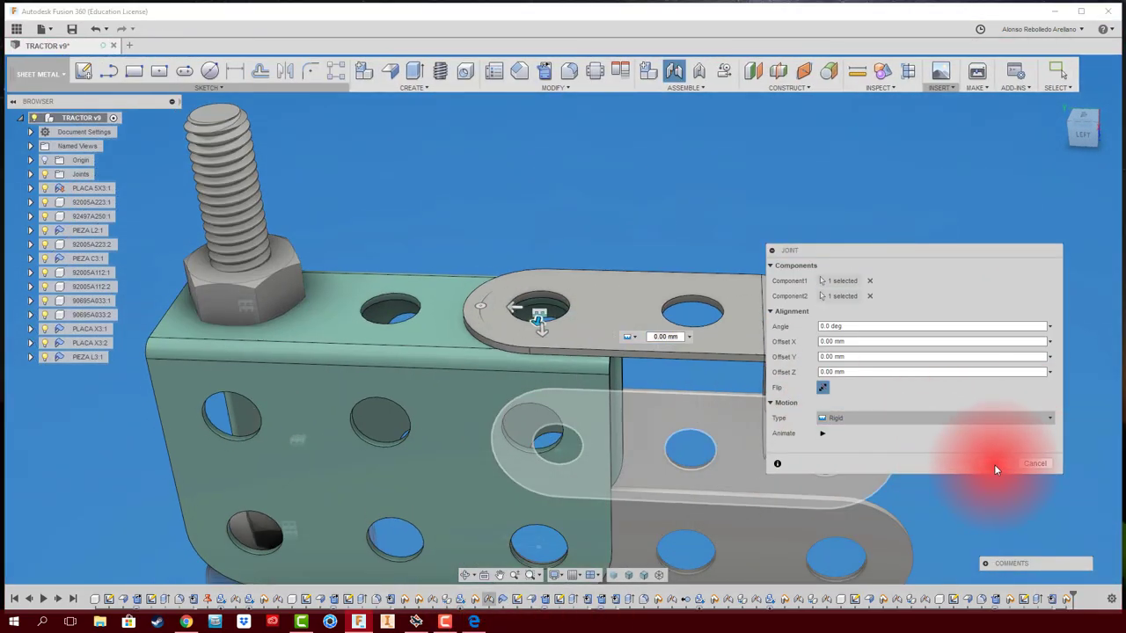
left_click(994, 467)
middle_click_drag(705, 335, 322, 394, "shift")
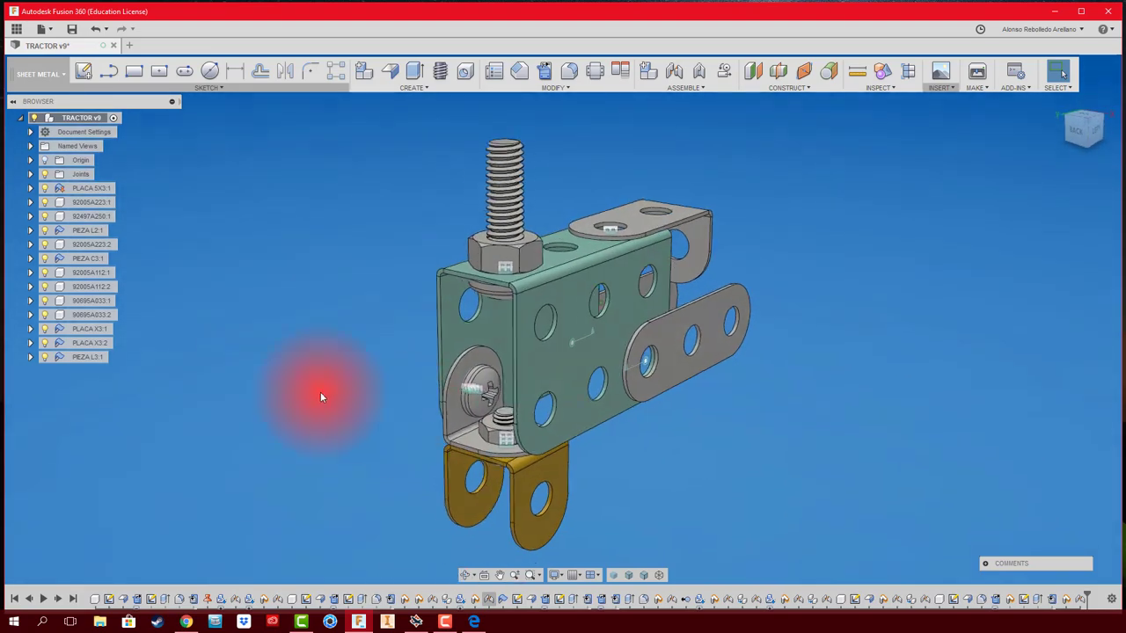
Step: Copy and paste the screw and nut components to fasten the bracket
left_click(474, 622)
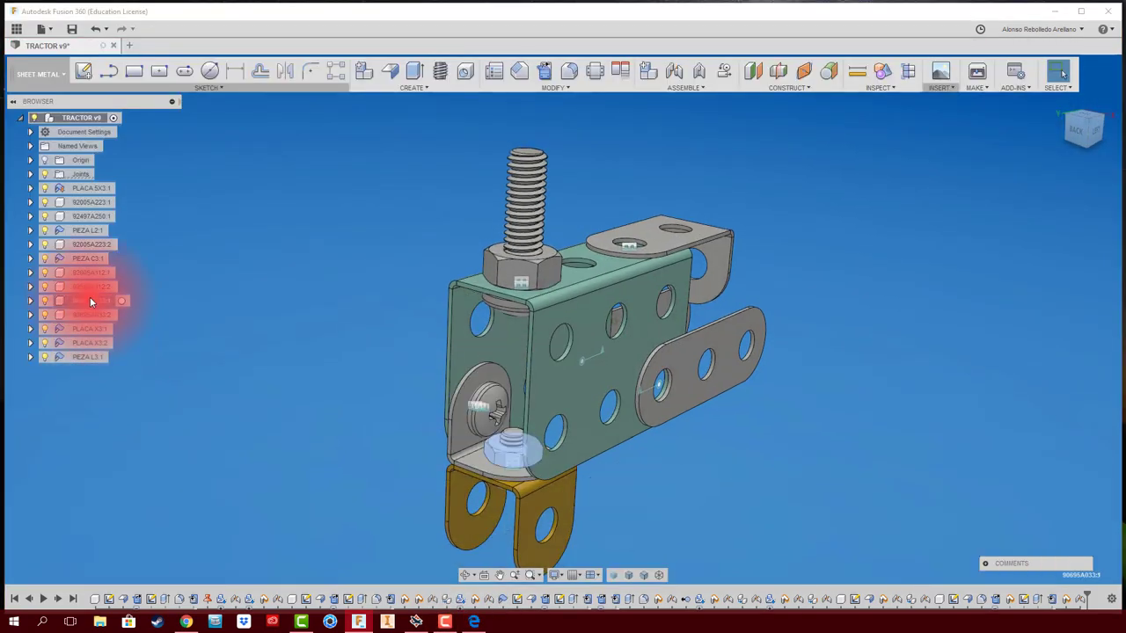
left_click(89, 285)
key("ctrl+c")
key("ctrl+v")
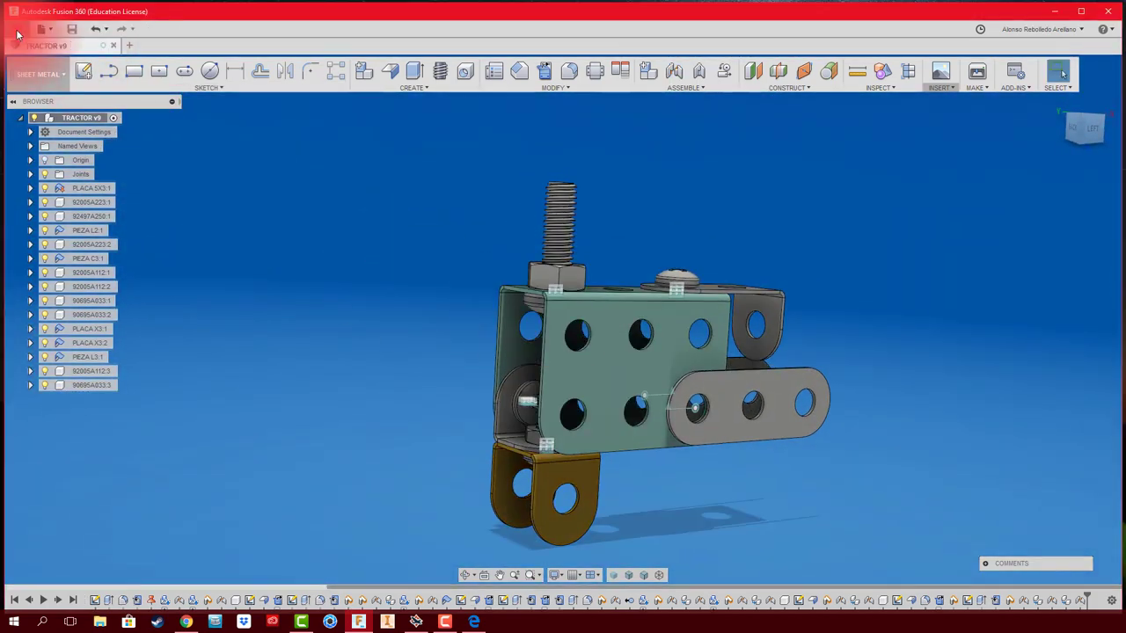
left_click(661, 363)
right_click(826, 290)
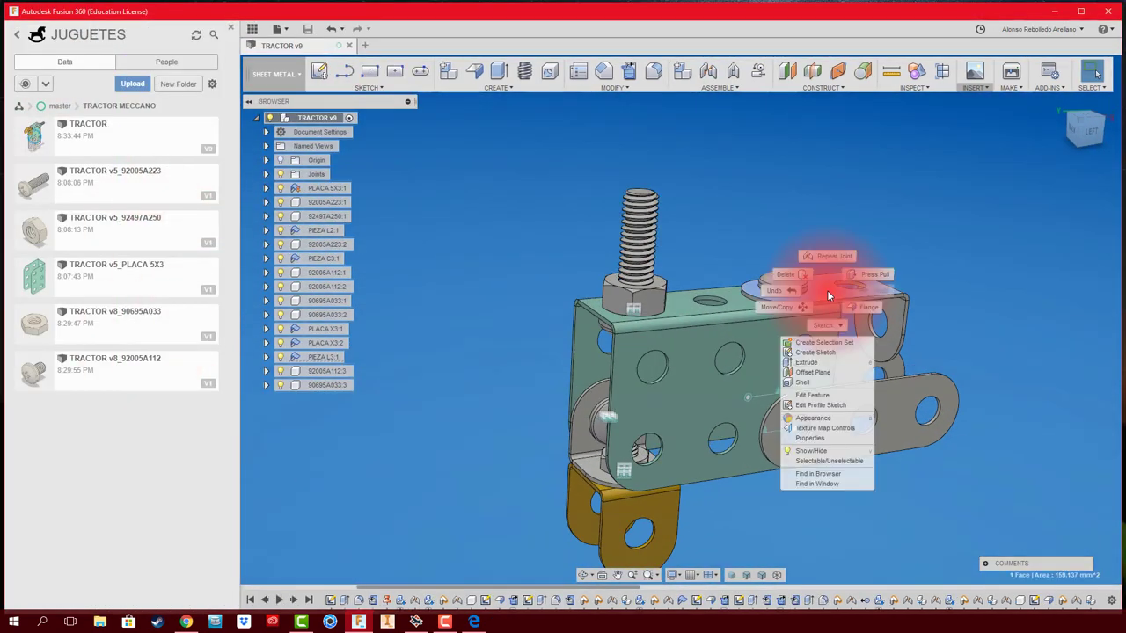
left_click(838, 301)
right_click(324, 356)
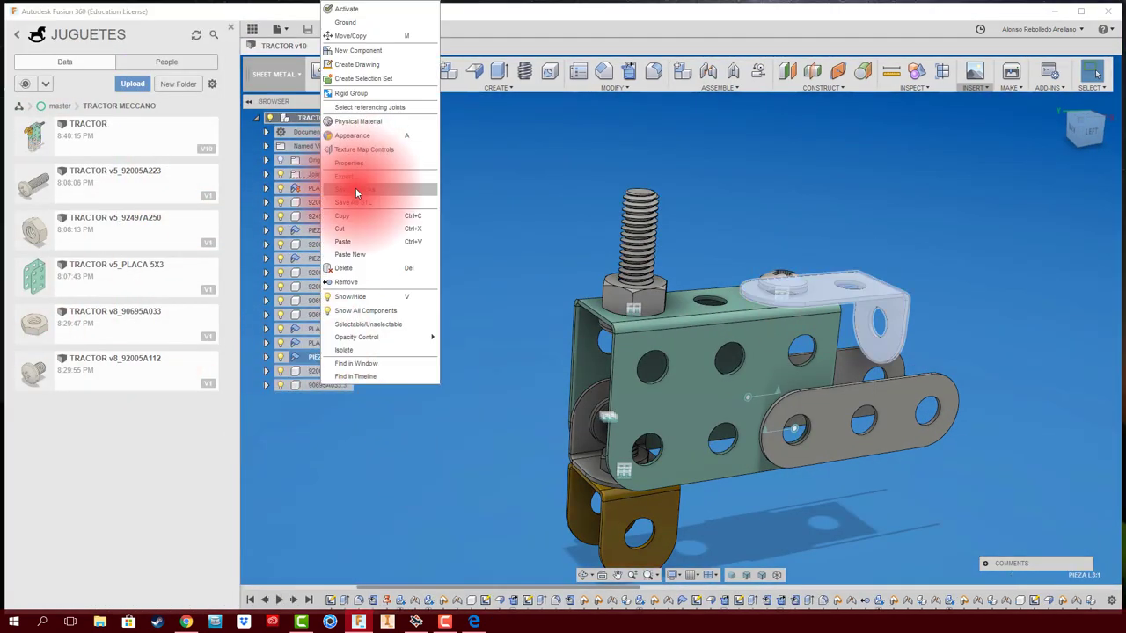
left_click(355, 187)
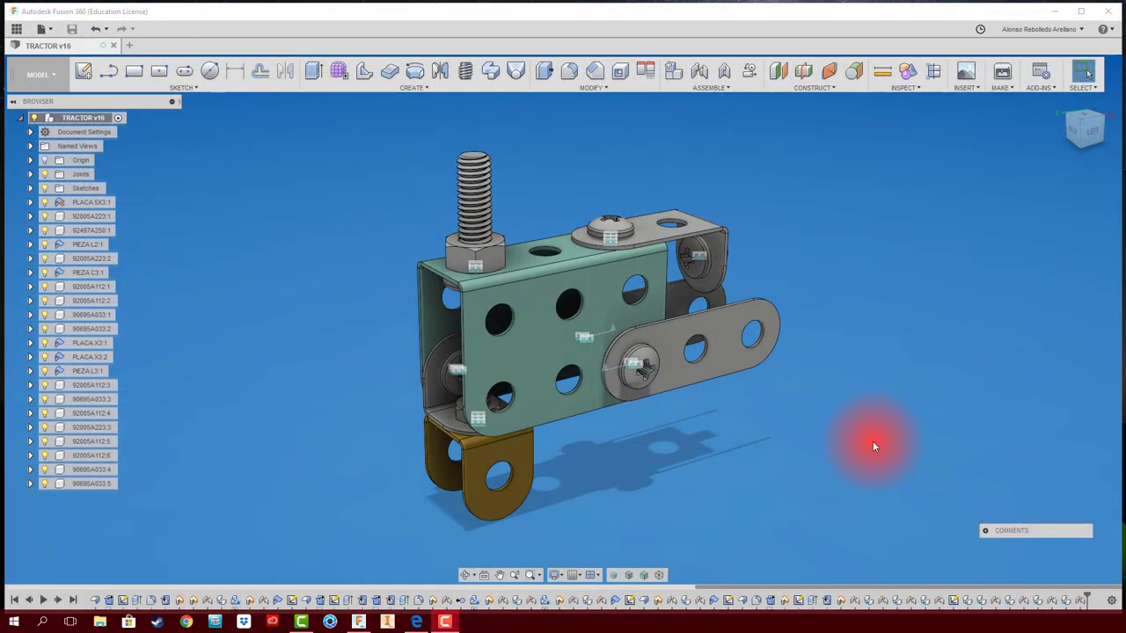
mouse_move(817, 444)
middle_mouse_down("shift")
mouse_move(652, 351)
mouse_move(618, 370)
mouse_move(707, 371)
mouse_move(775, 420)
mouse_move(809, 427)
mouse_move(721, 452)
mouse_move(630, 455)
mouse_move(581, 476)
middle_mouse_up("shift")
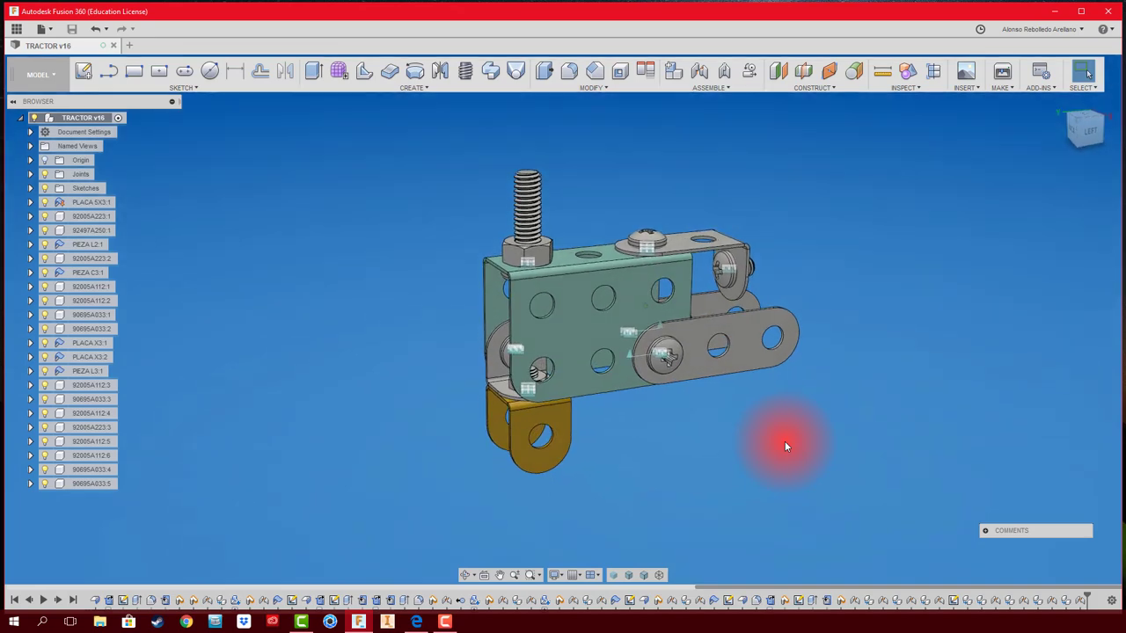
left_click(1095, 131)
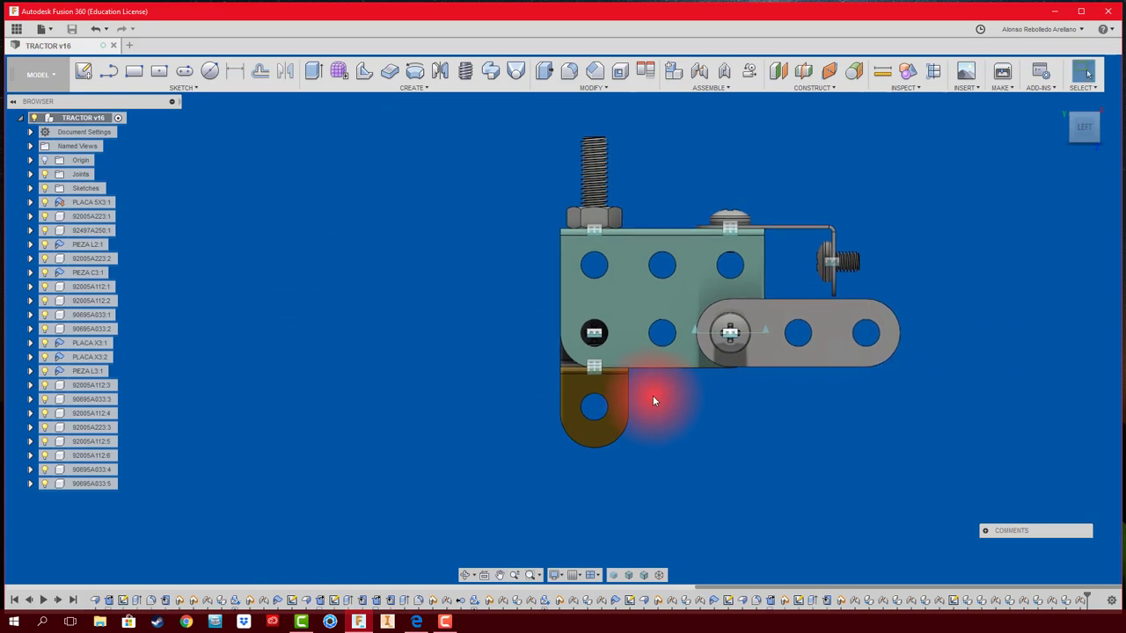
scroll(652, 395, "up", 5)
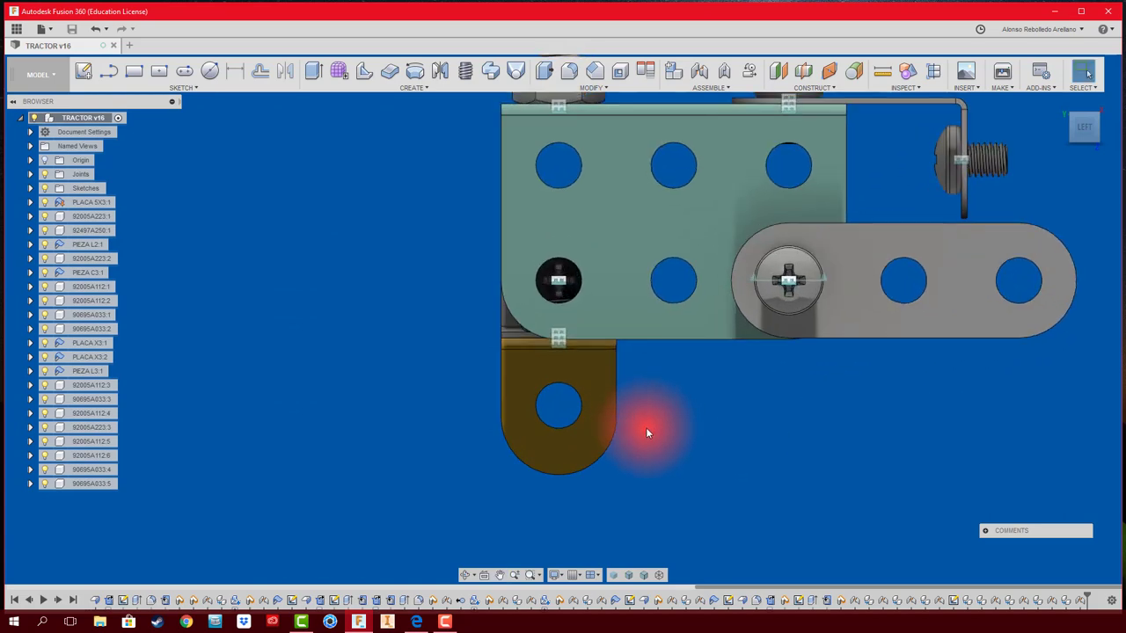
left_click(417, 621)
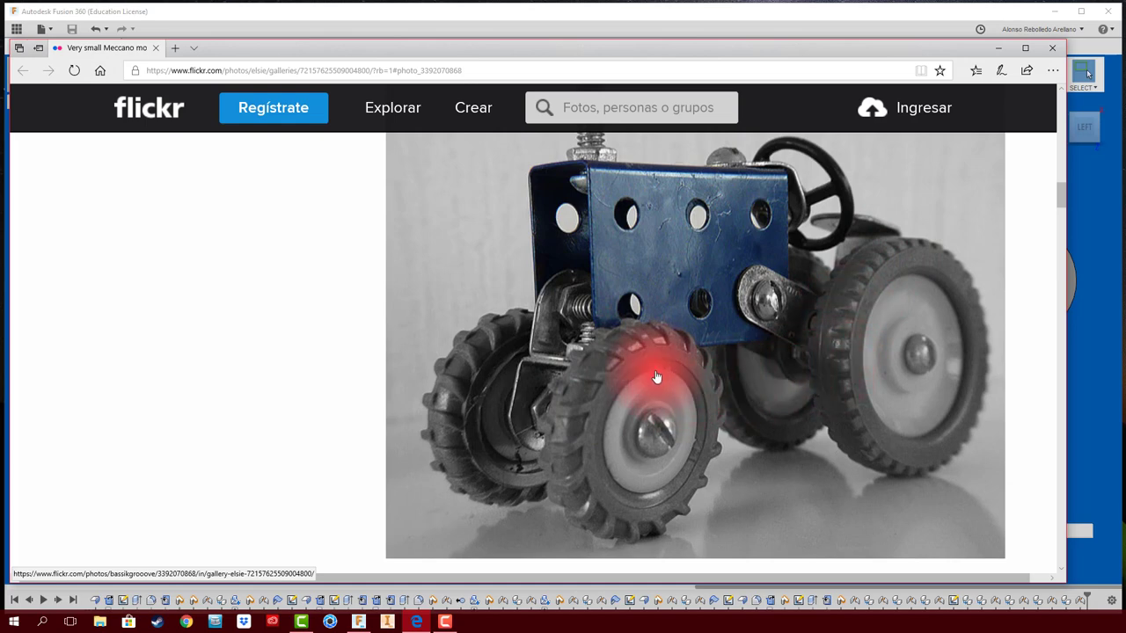
left_click(1081, 404)
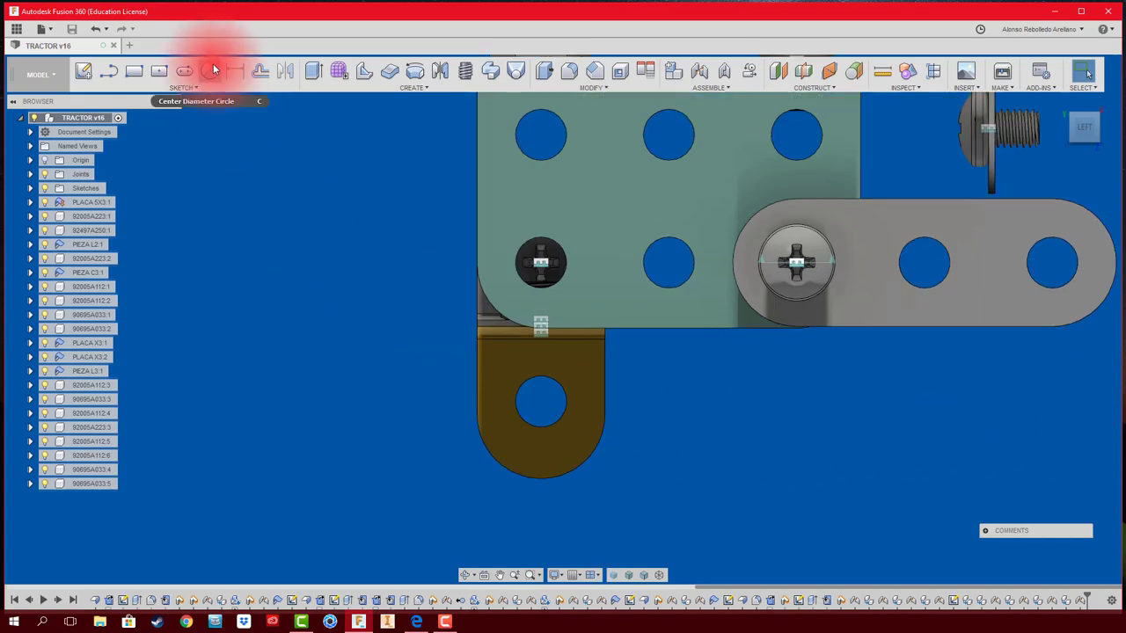
Step: On the brown tab face, draw a Ø20 mm circle centred on its hole
left_click(211, 66)
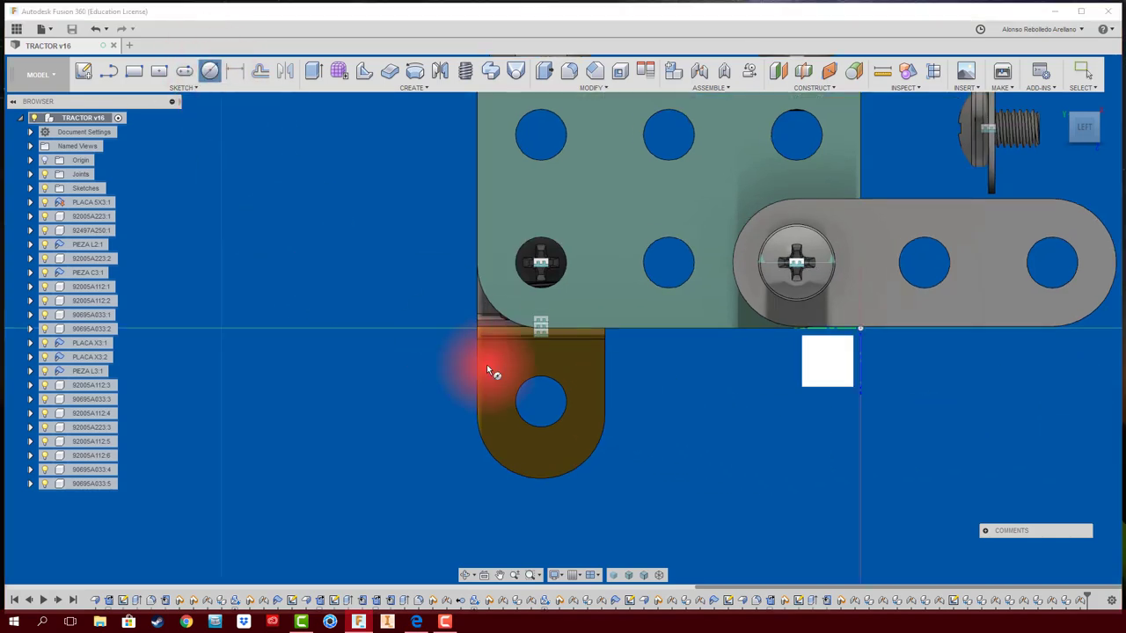
left_click(572, 402)
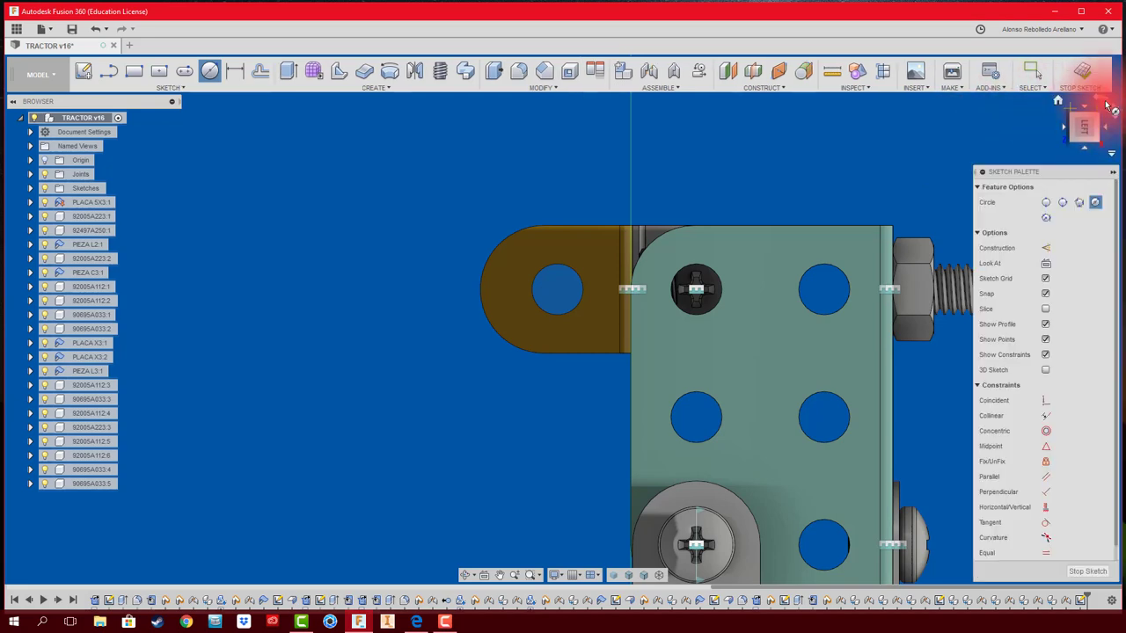
left_click(1098, 103)
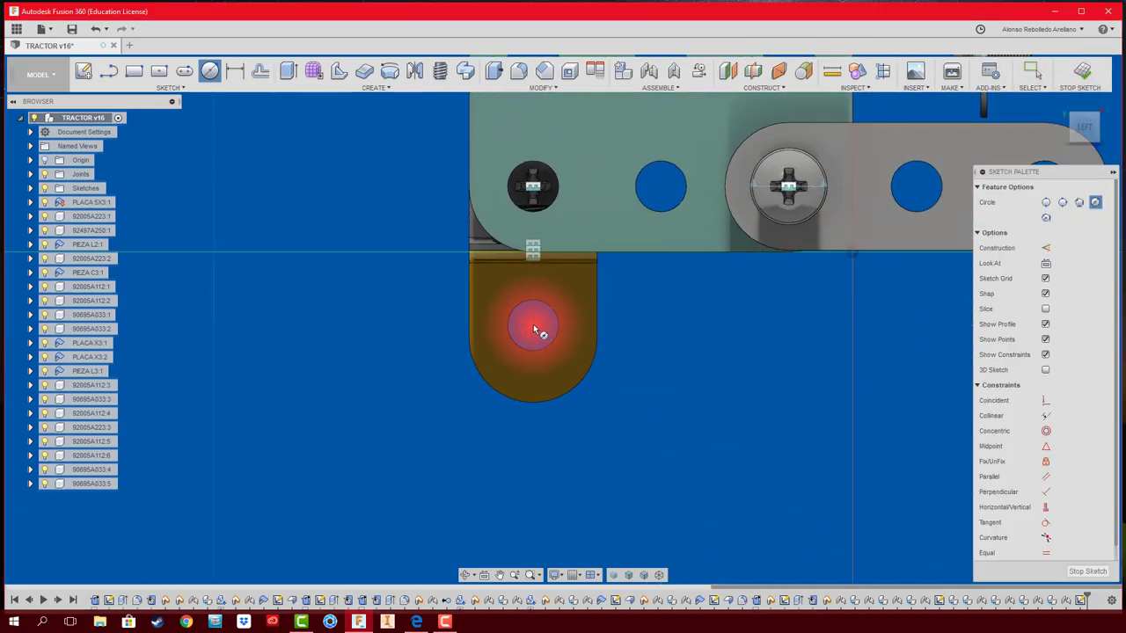
left_click(528, 328)
scroll(620, 391, "down", 2)
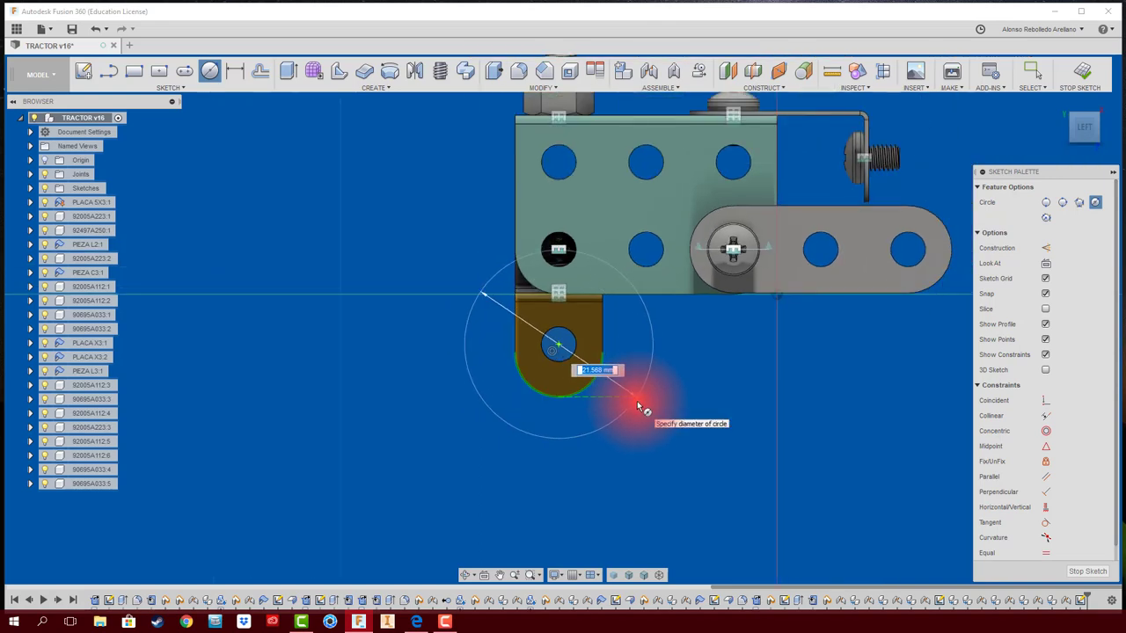
type("20")
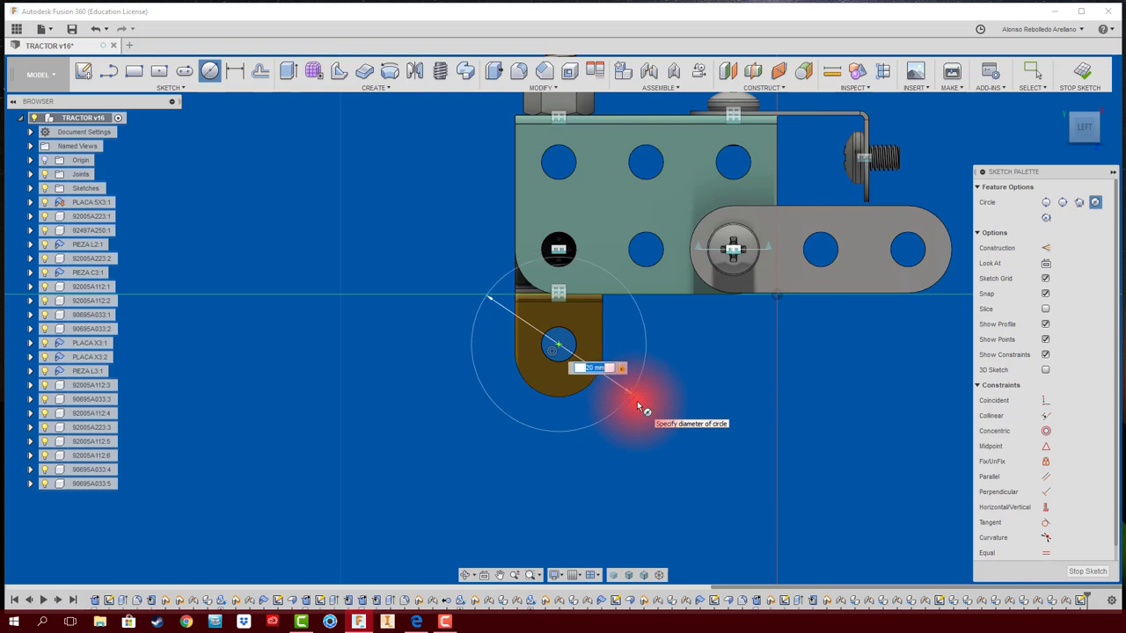
key("Return")
scroll(668, 401, "up", 2)
scroll(660, 370, "up", 1)
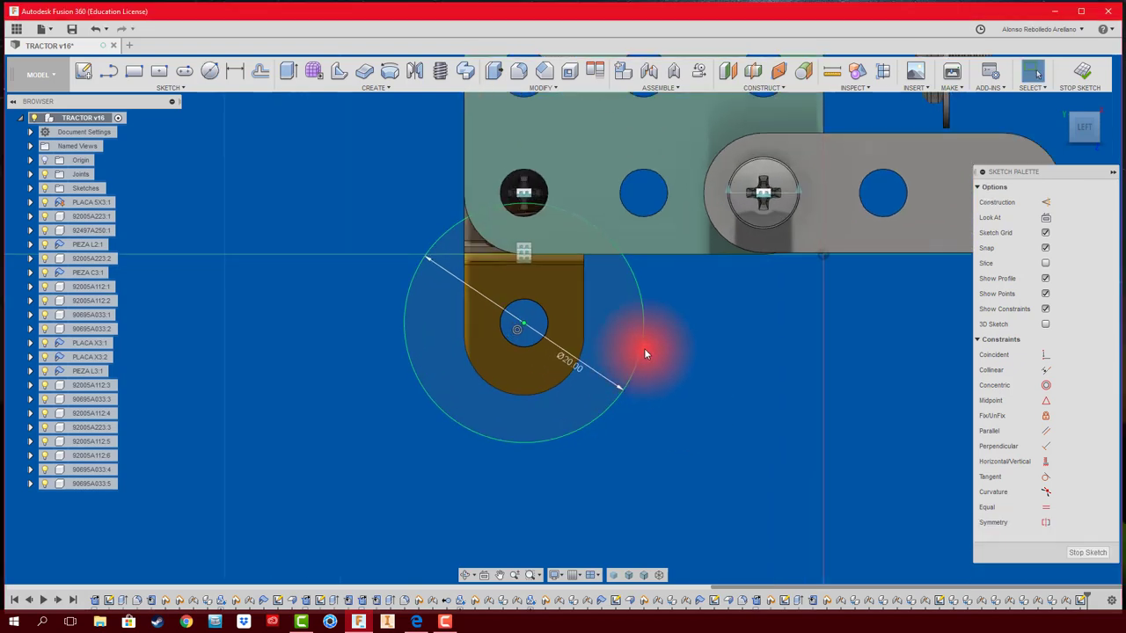
Step: Add a concentric Ø12 mm circle on the same hole, then check the tractor reference photo
key("c")
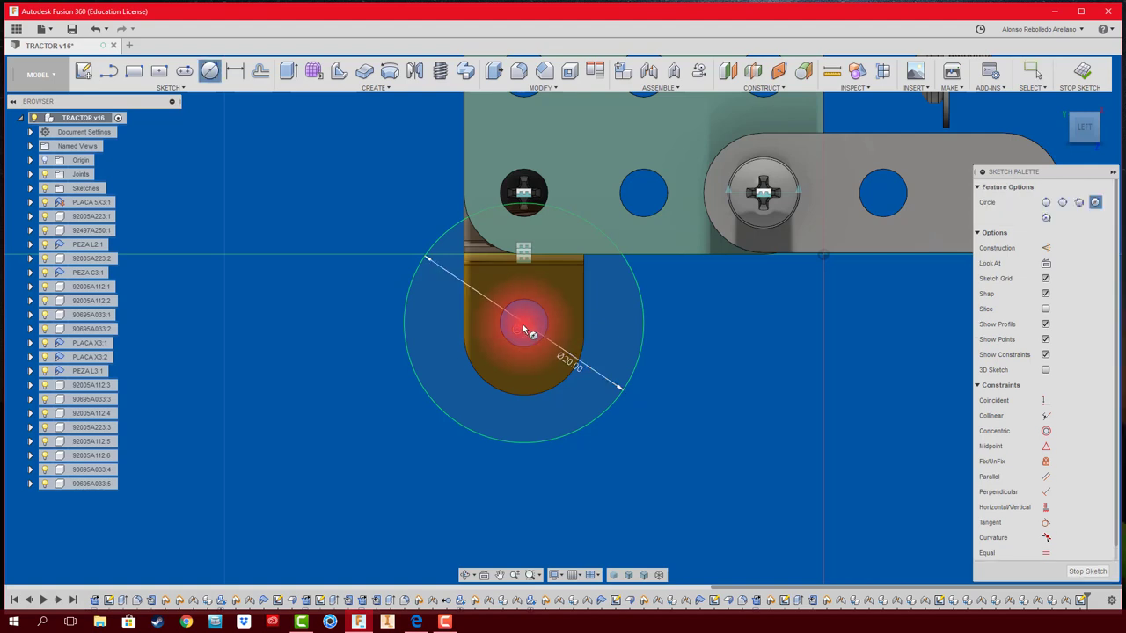
left_click(522, 325)
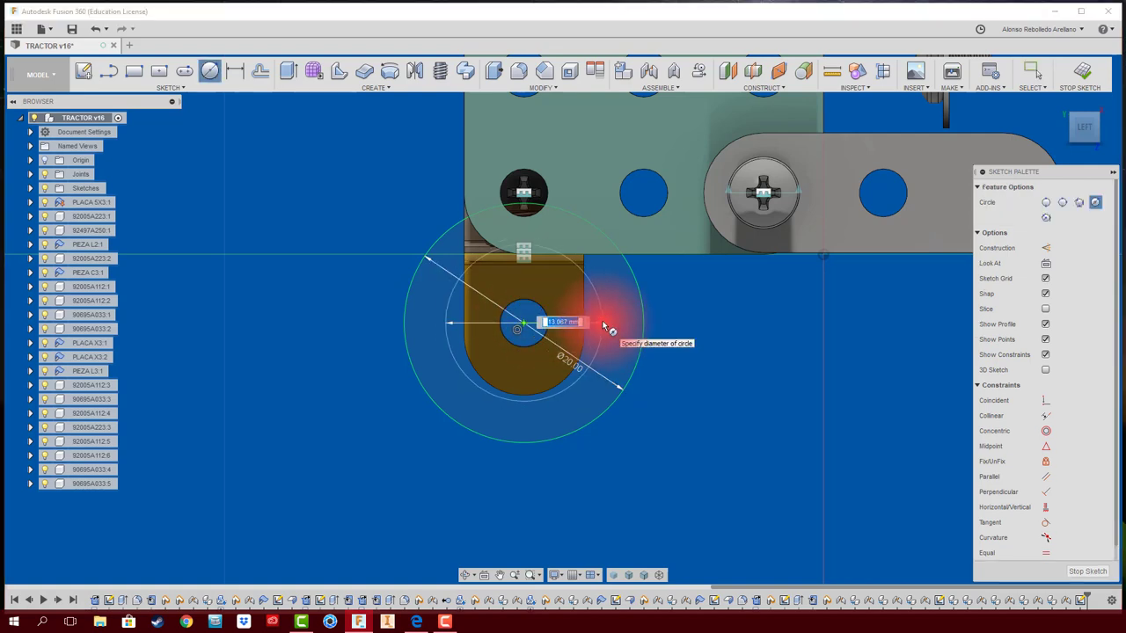
key("Return")
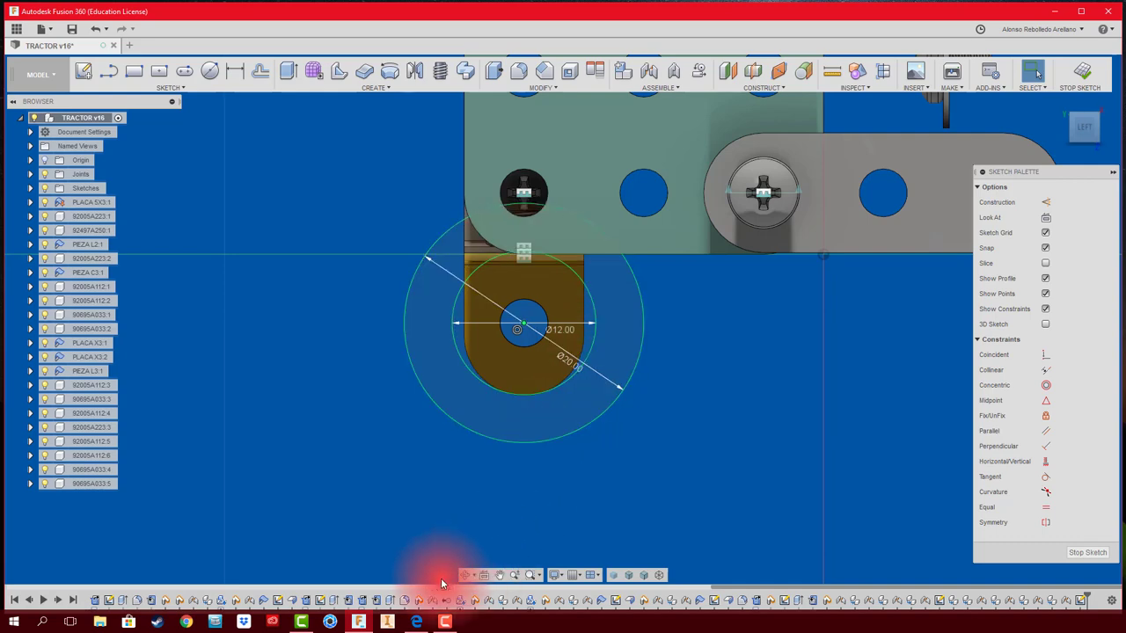
left_click(416, 622)
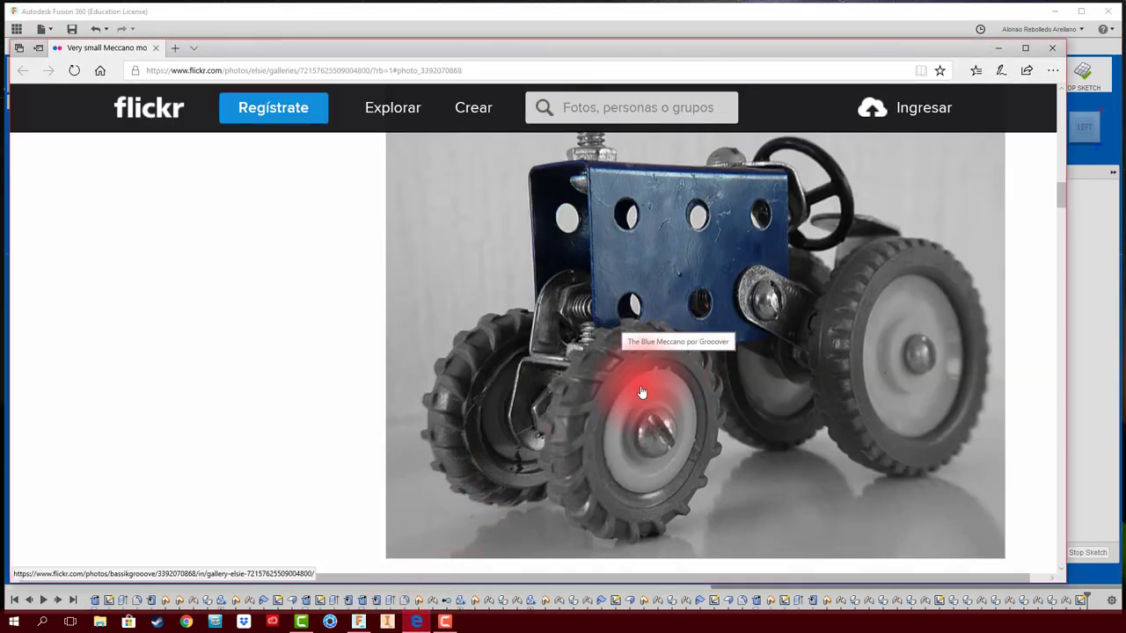
left_click(1073, 386)
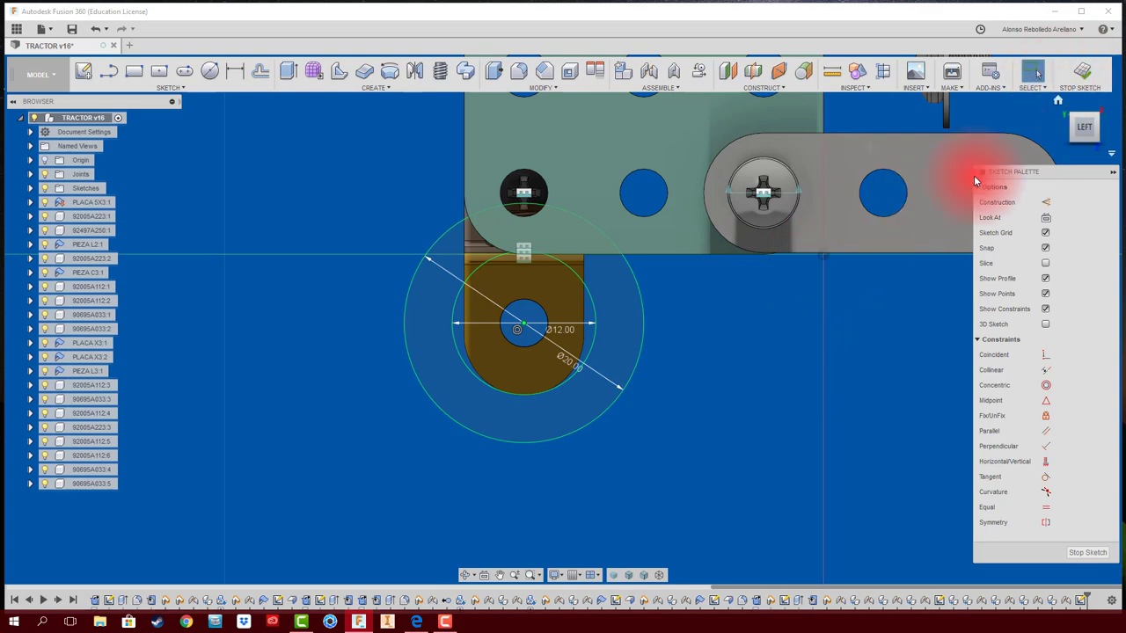
Step: Make the Ø20 and Ø12 circles construction geometry
left_click(597, 318)
left_click(685, 375)
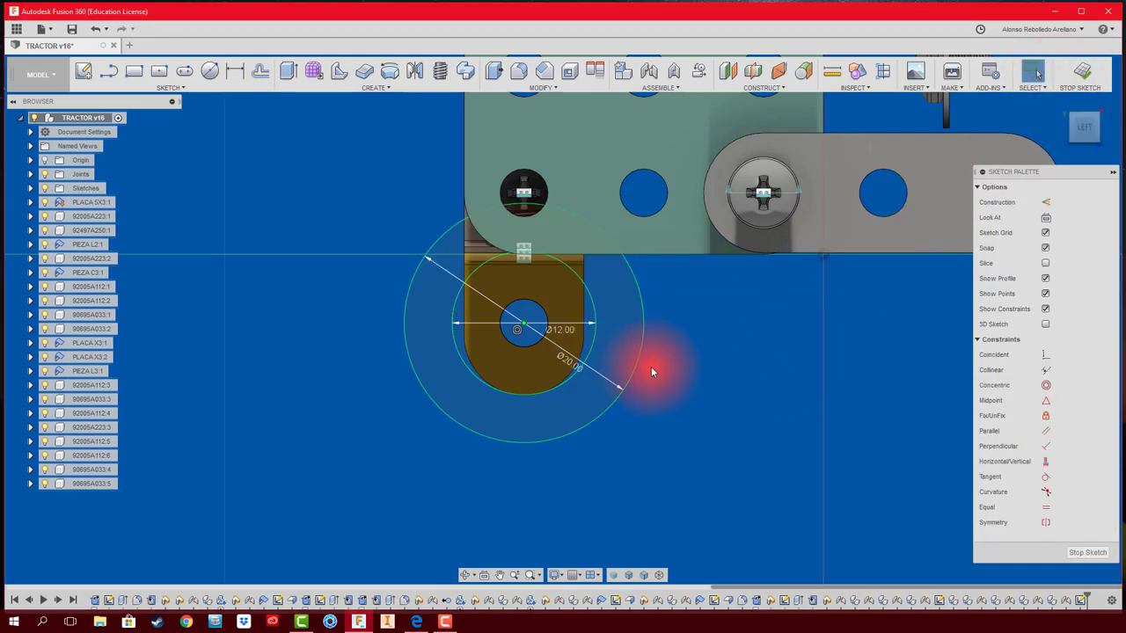
left_click(636, 374)
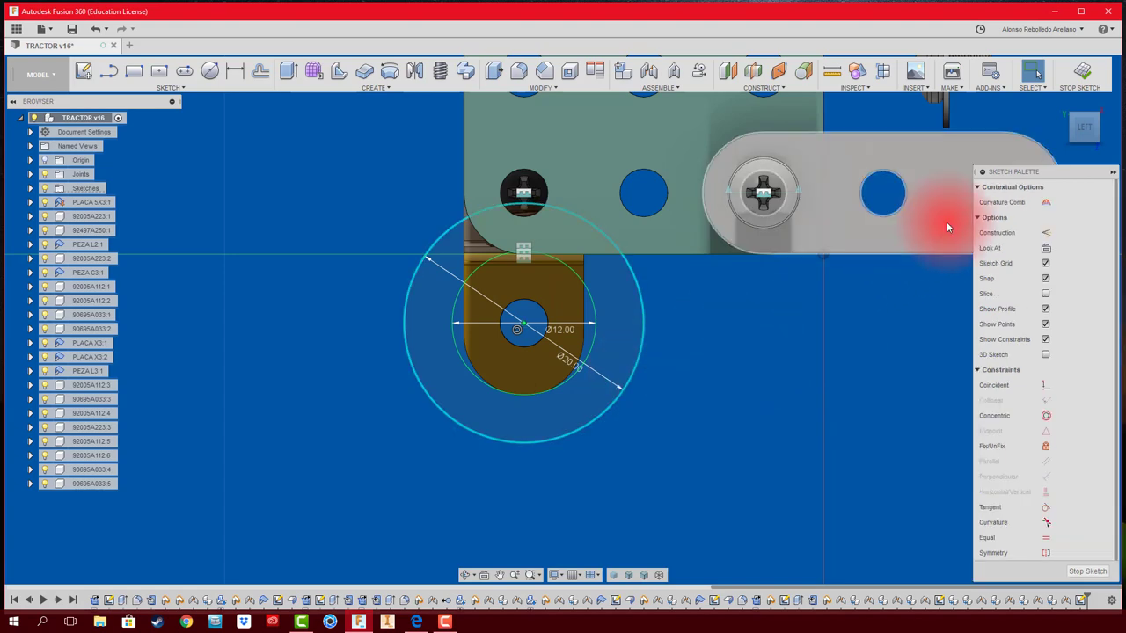
left_click(1045, 232)
left_click(590, 343)
left_click(1045, 218)
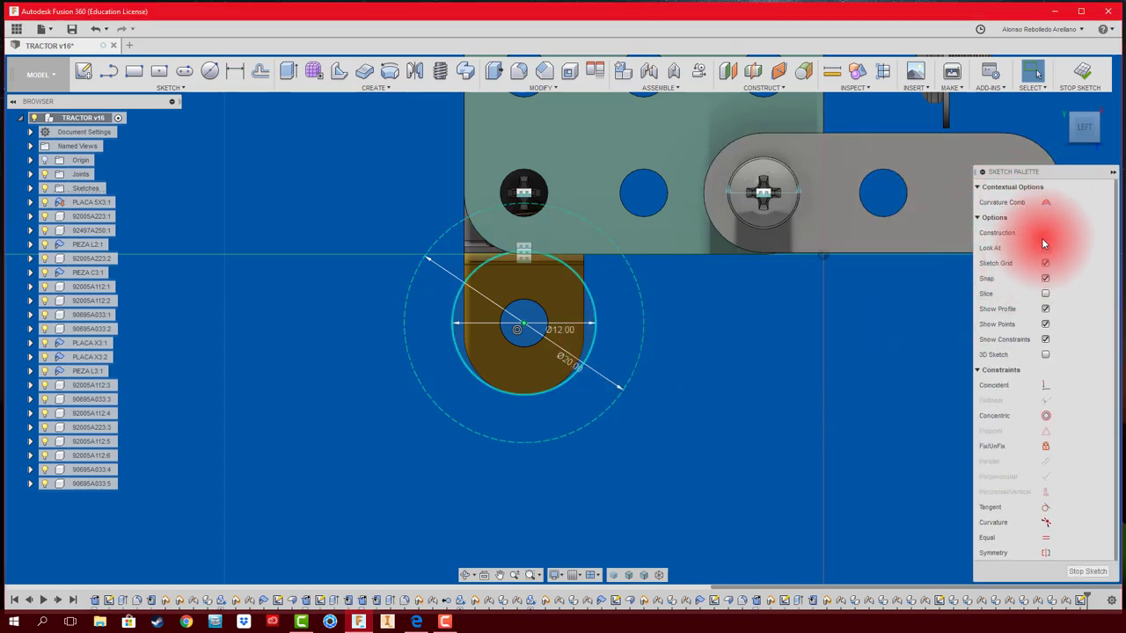
left_click(779, 375)
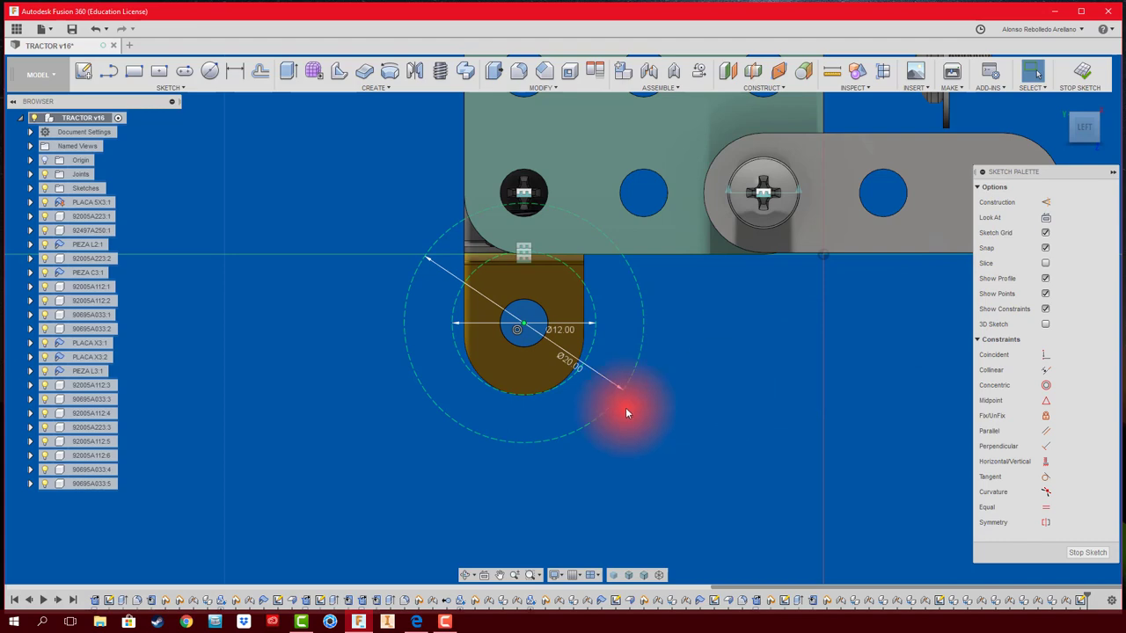
Step: Toggle the Sketches visibility off and on, collapse the folder, and start a new empty design
left_click(31, 188)
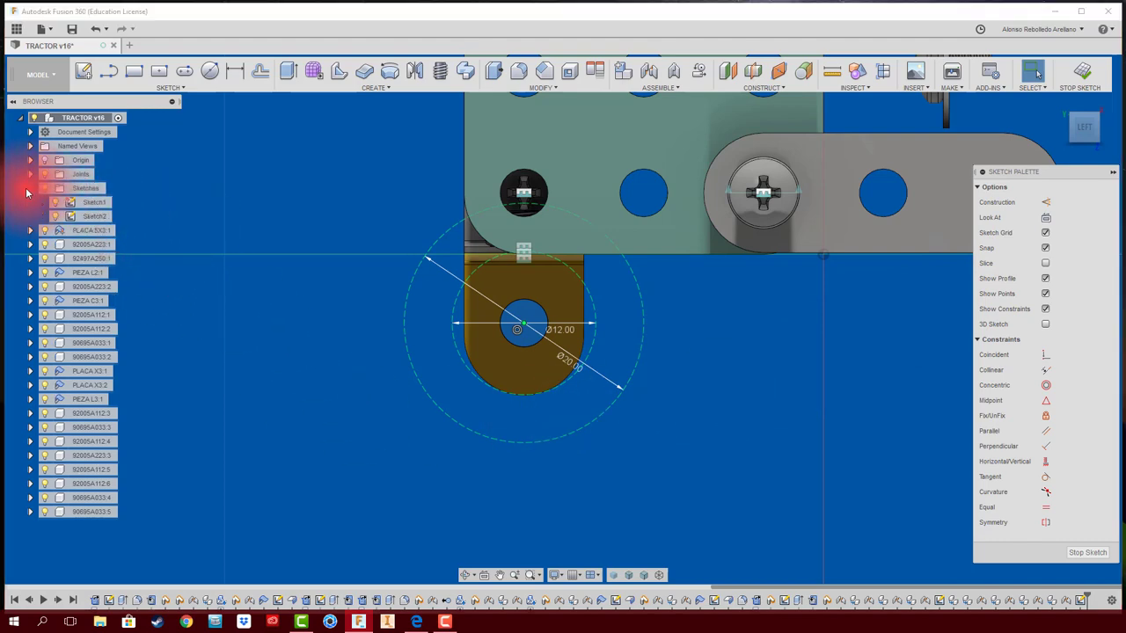
left_click(45, 188)
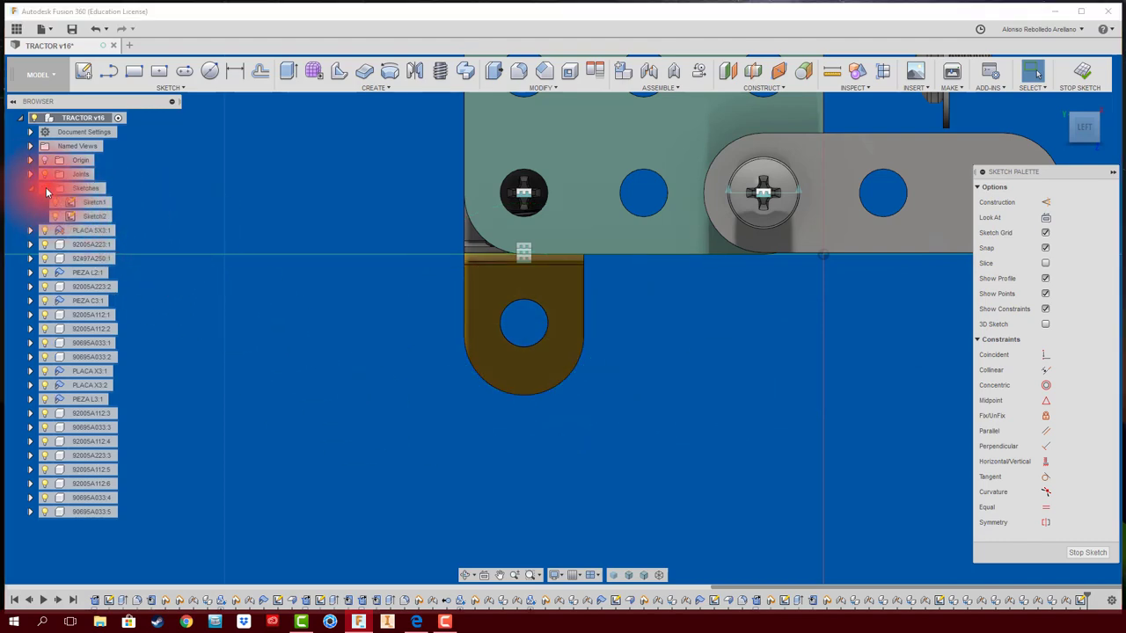
left_click(45, 188)
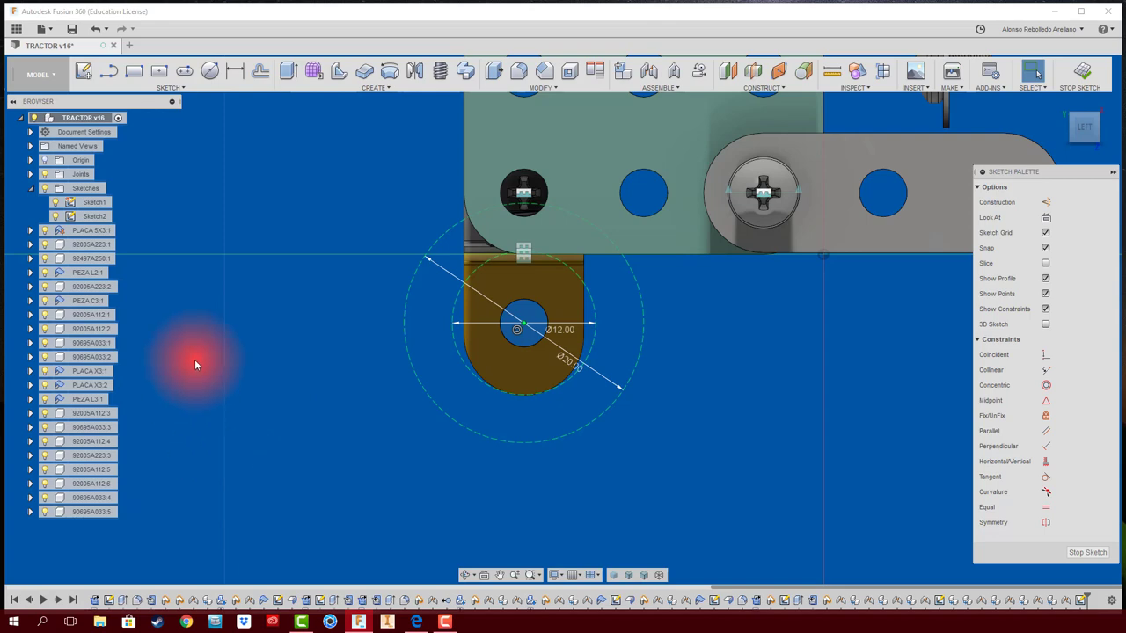
left_click(68, 117)
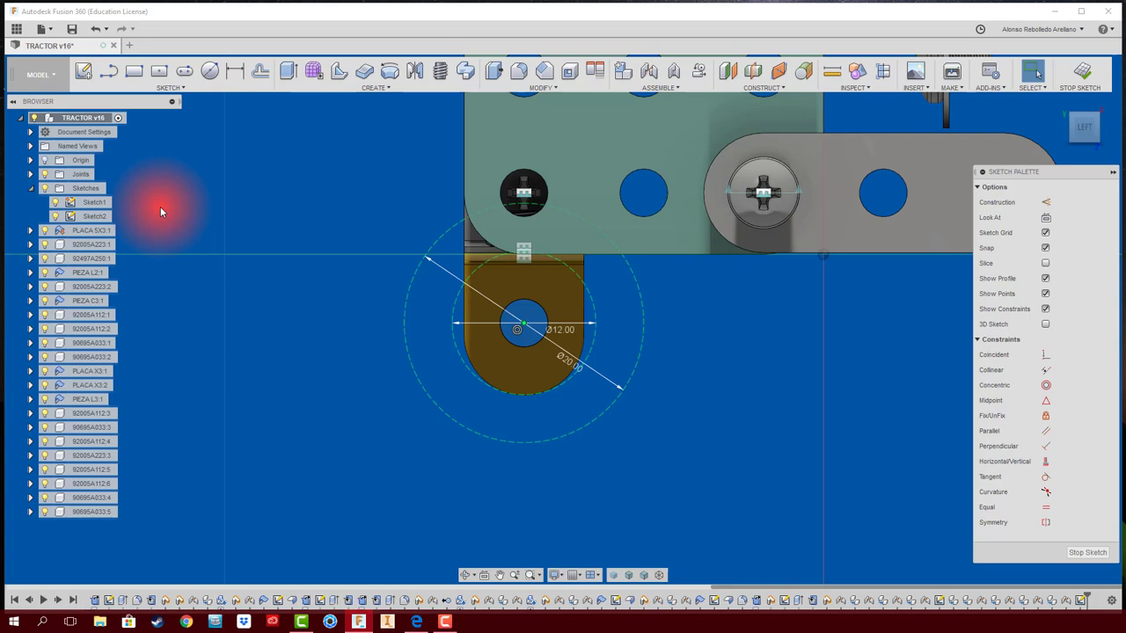
left_click(31, 188)
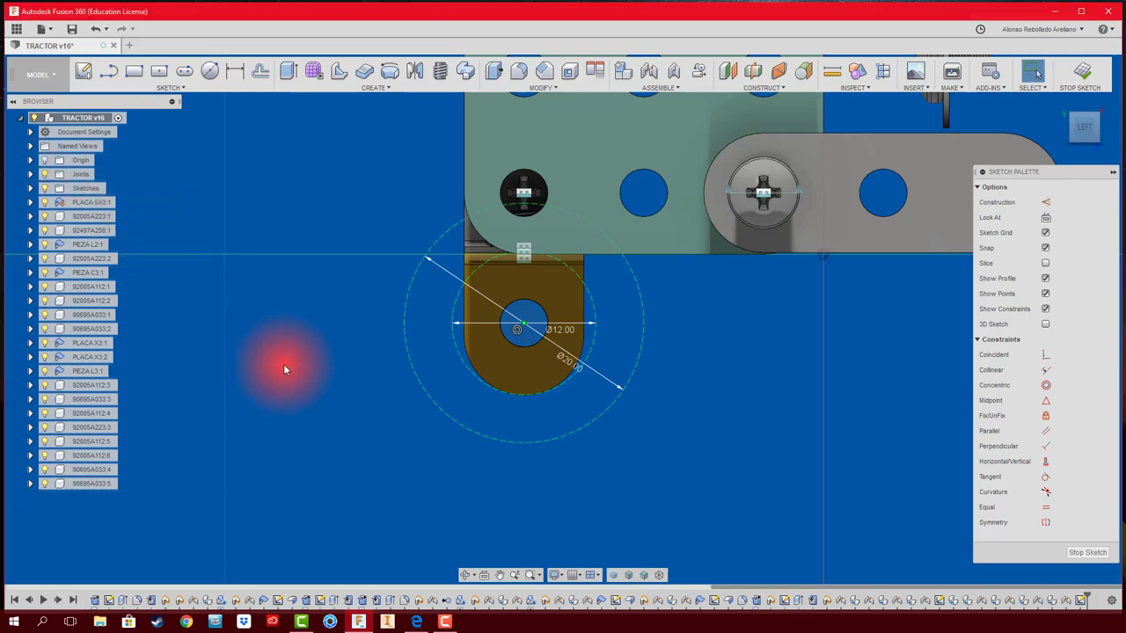
scroll(497, 352, "down", 2)
scroll(444, 374, "down", 1)
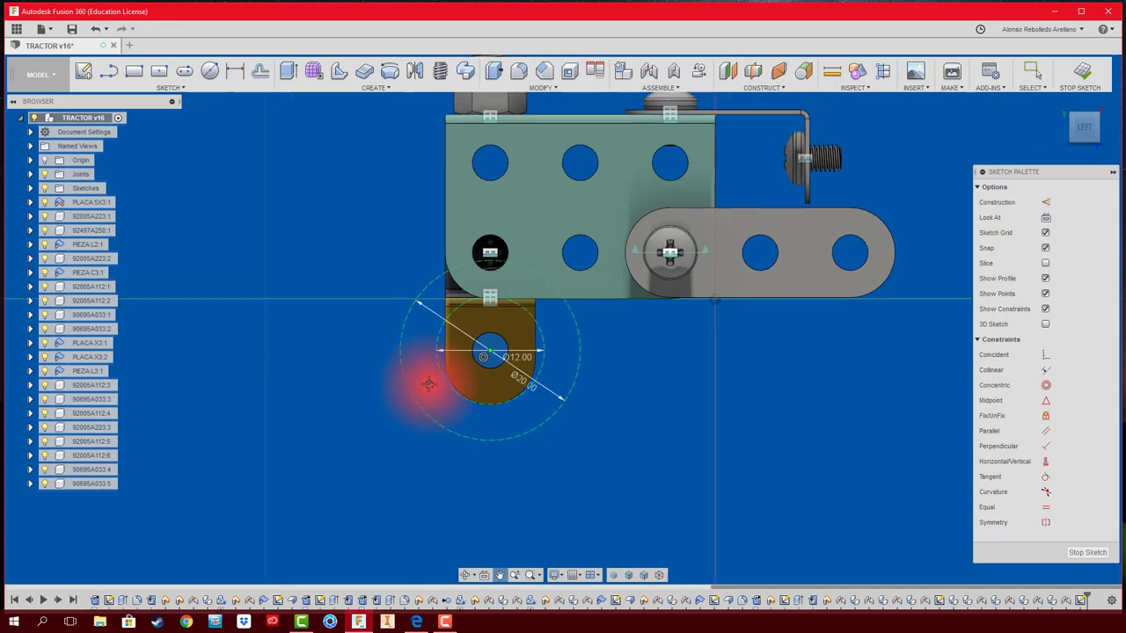
left_click(129, 46)
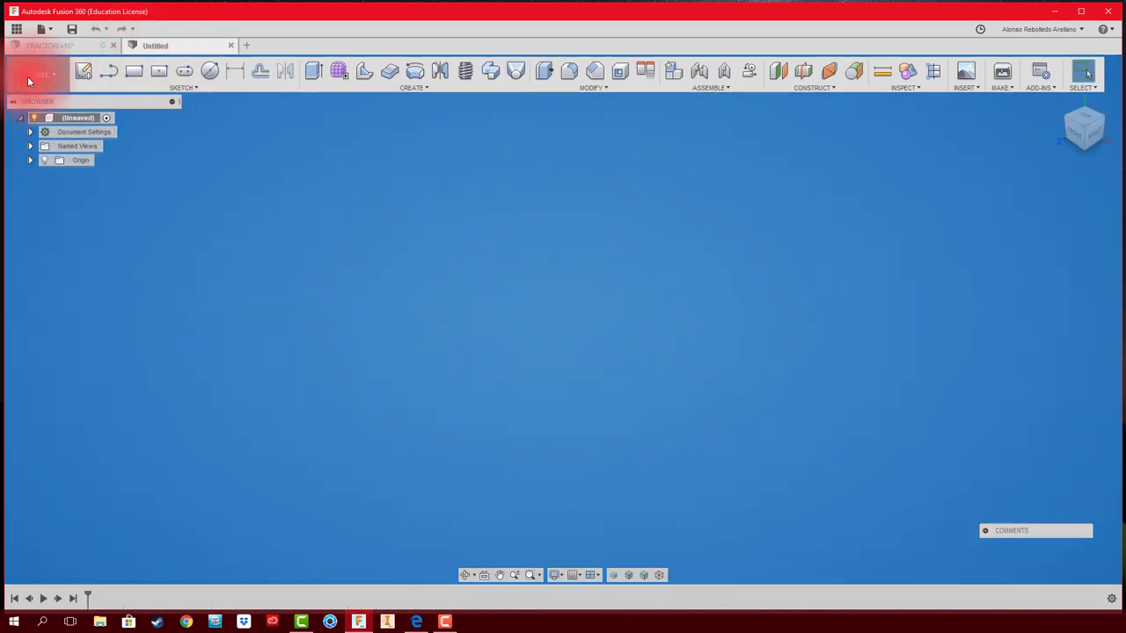
Step: Sketch a Ø12 mm circle centred on the origin of the XY plane
left_click(210, 69)
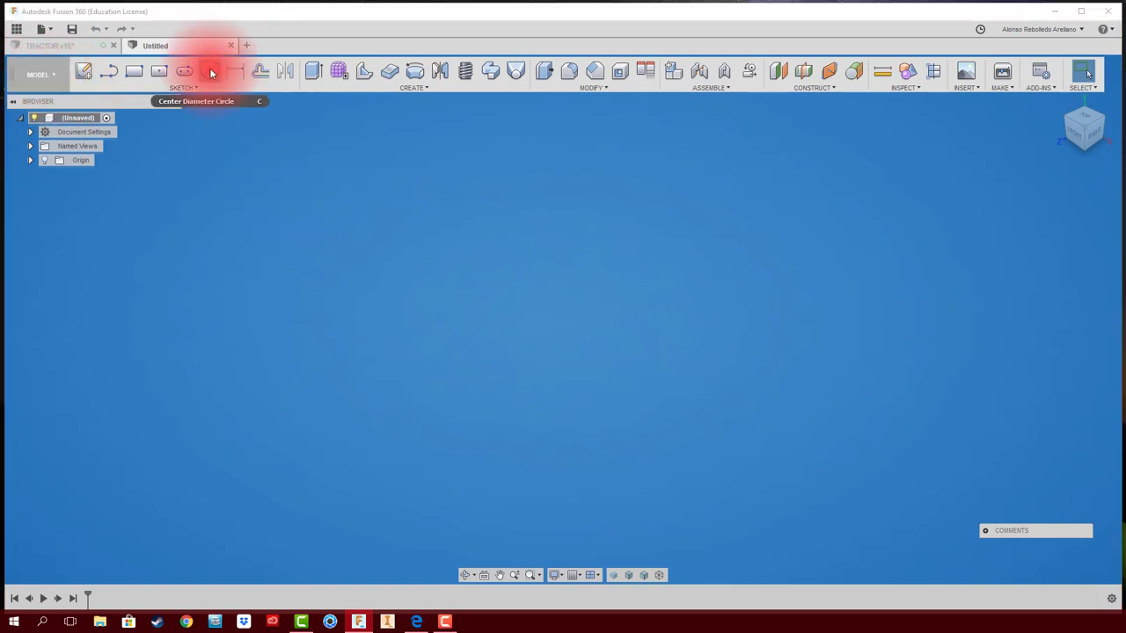
left_click(1082, 122)
left_click(608, 363)
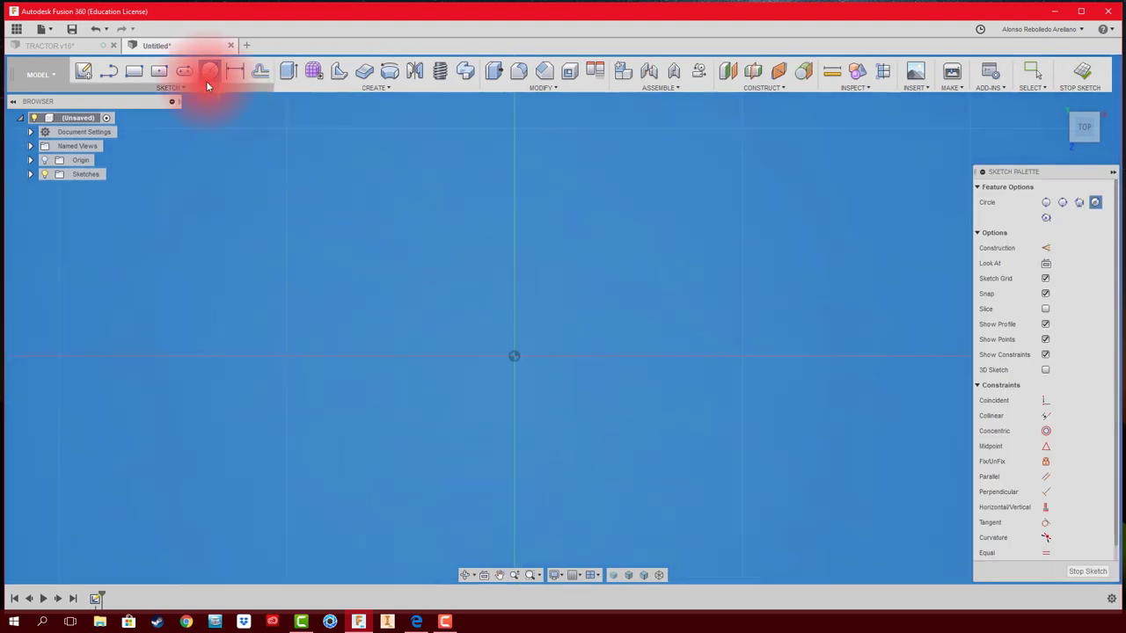
left_click(515, 357)
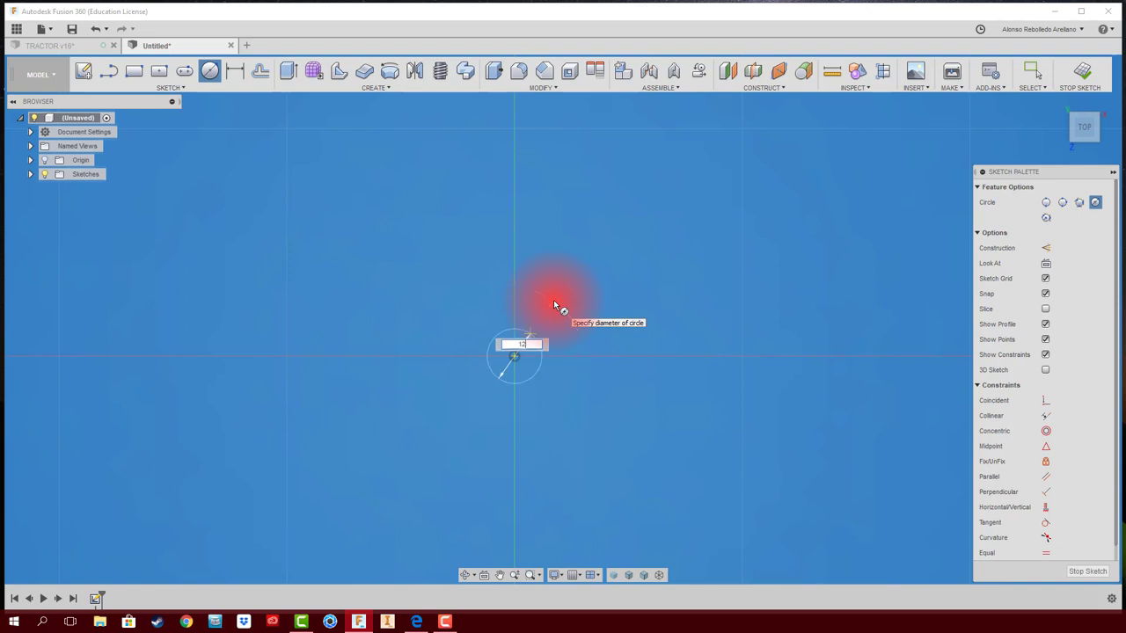
type("2")
key("Return")
key("Escape")
scroll(563, 351, "up", 4)
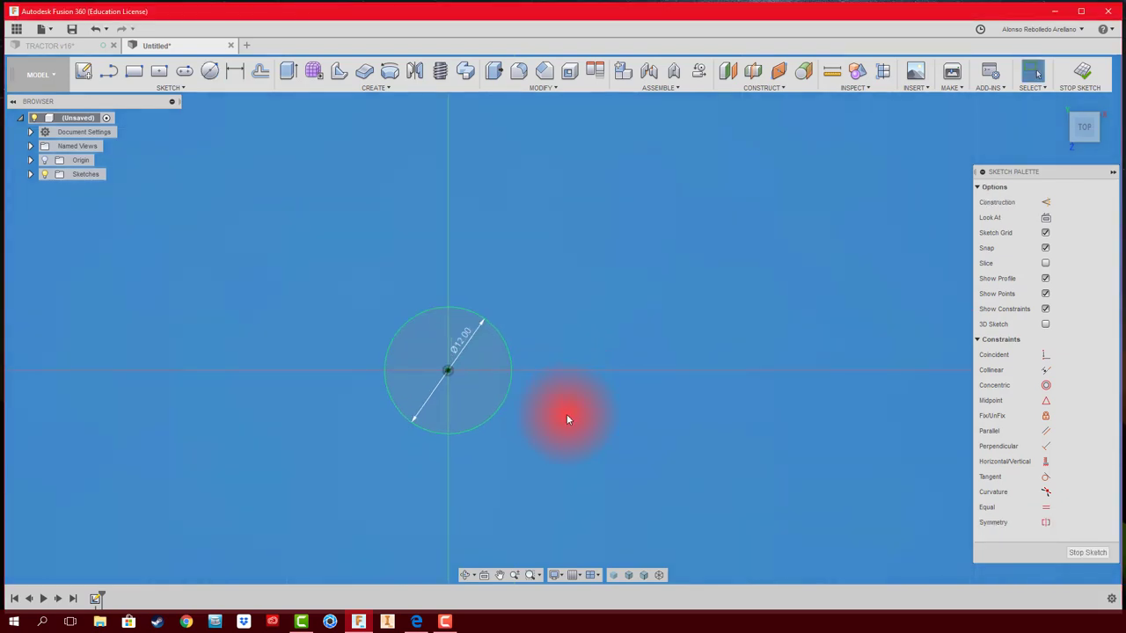
middle_click_drag(566, 419, 566, 419, "shift")
Step: Extrude the circle into a thin solid disc as a new body
key("e")
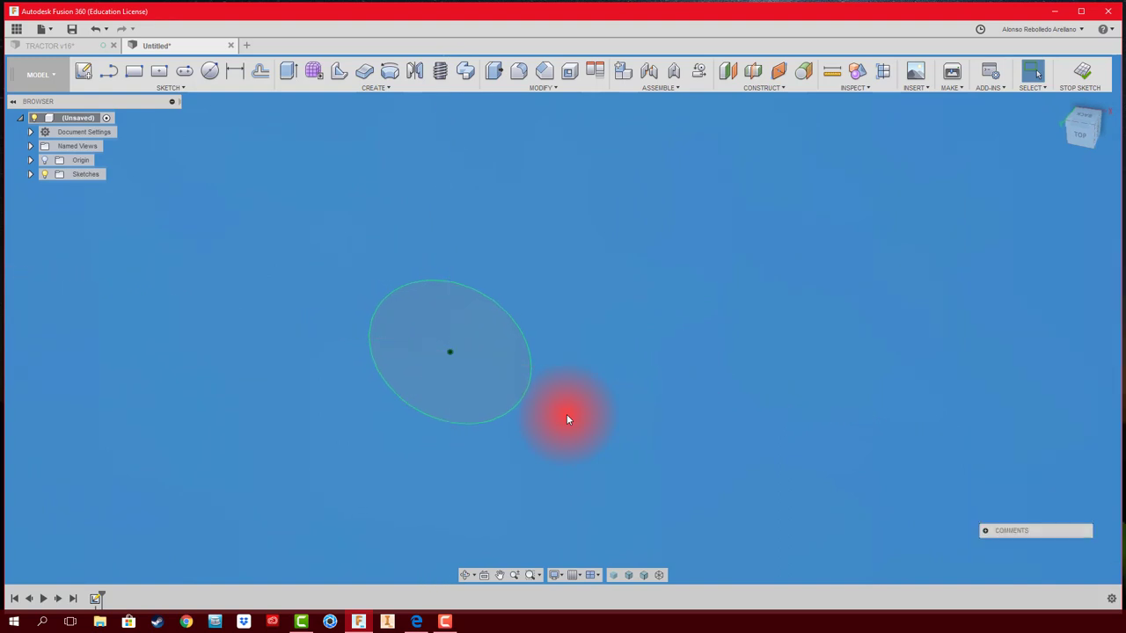
left_click(451, 361)
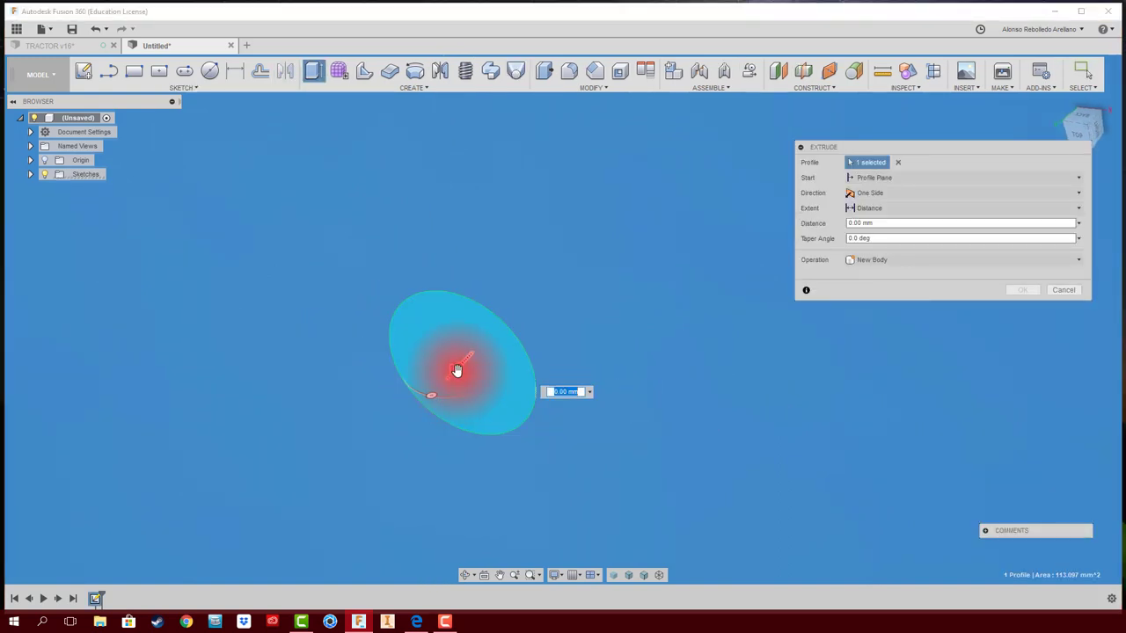
left_click_drag(455, 370, 431, 395)
left_click(889, 225)
double_click(889, 225)
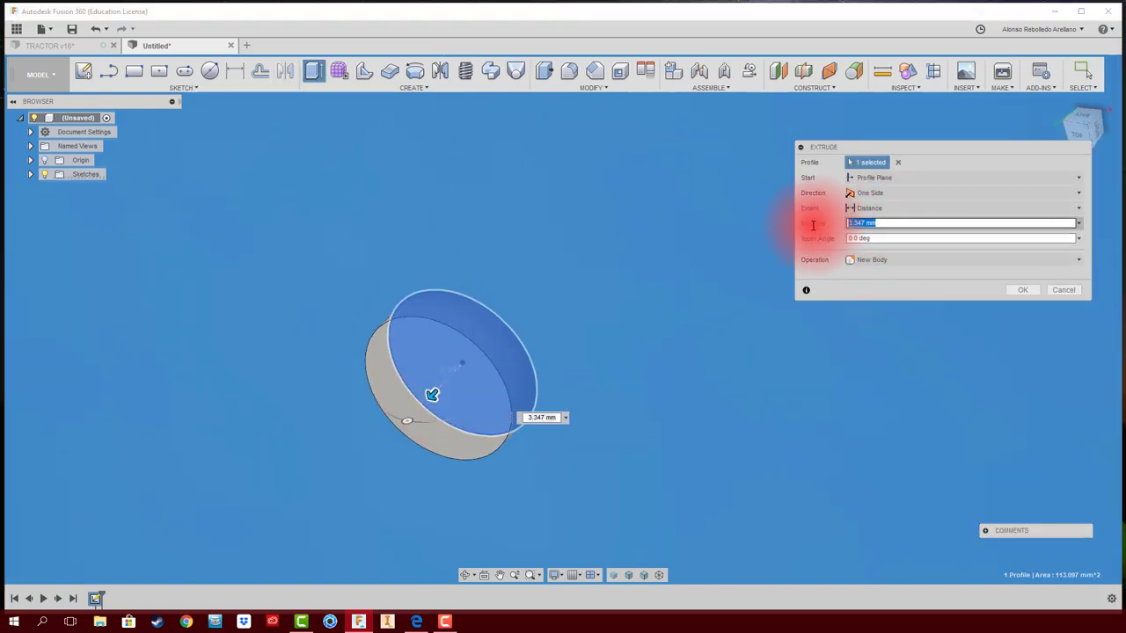
key("Return")
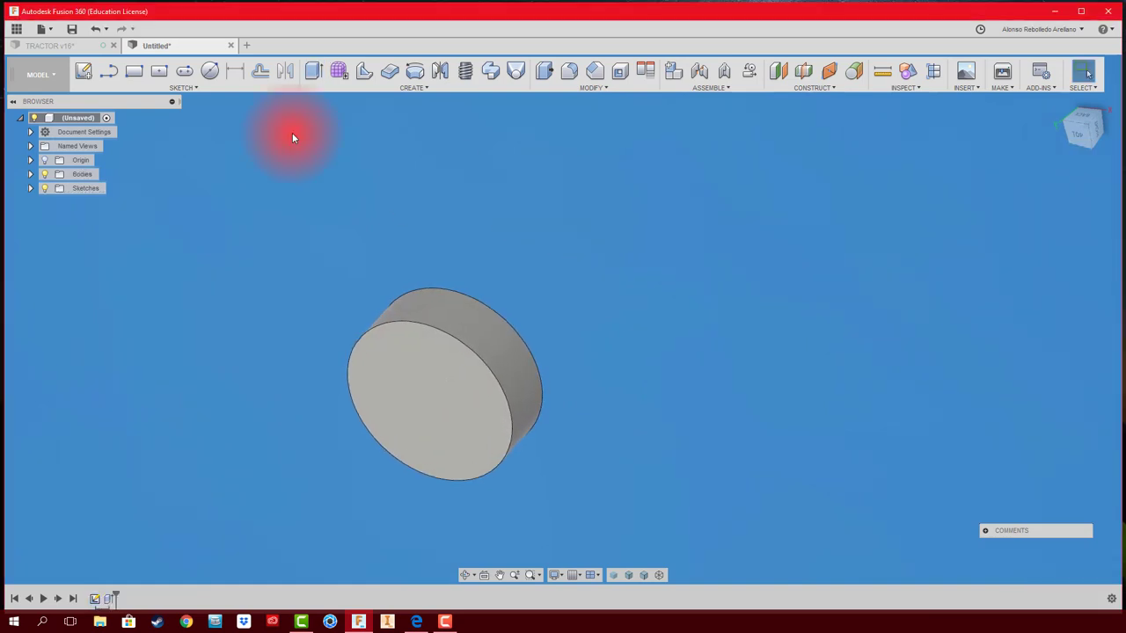
left_click(208, 69)
Step: Sketch a centred circle on the disc's flat face
left_click(419, 398)
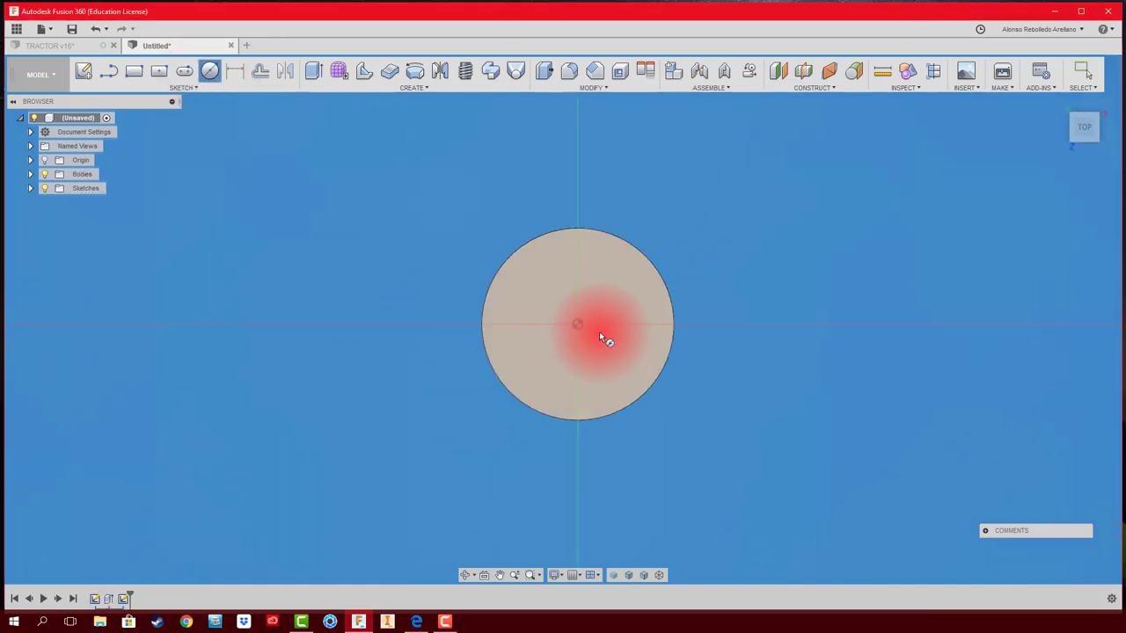
left_click(576, 324)
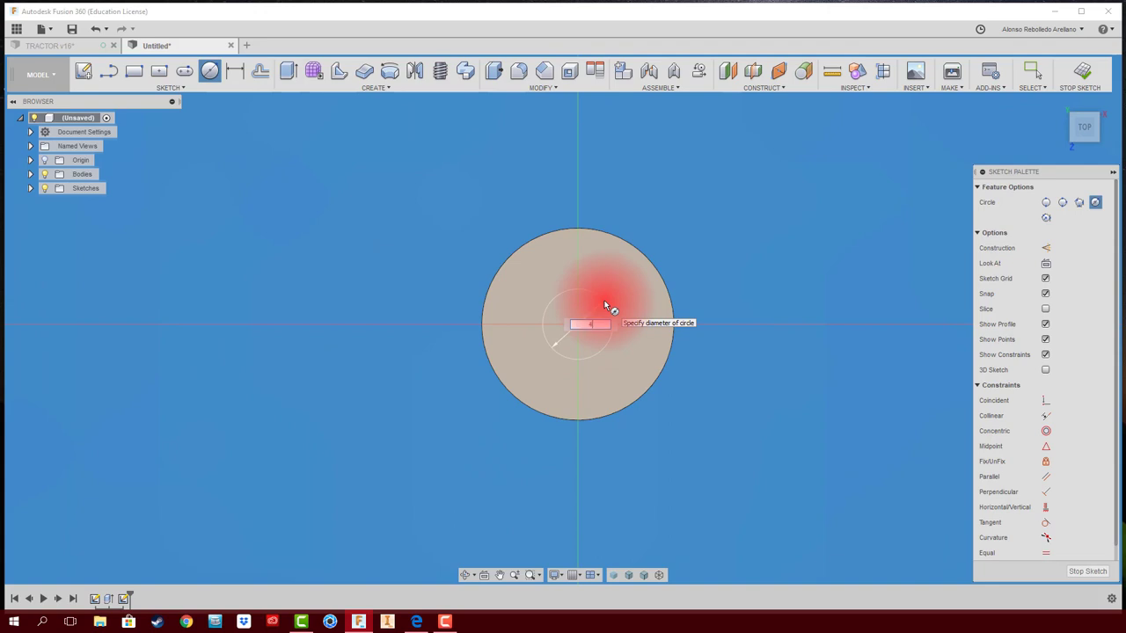
key("Return")
middle_click_drag(604, 300, 525, 443, "shift")
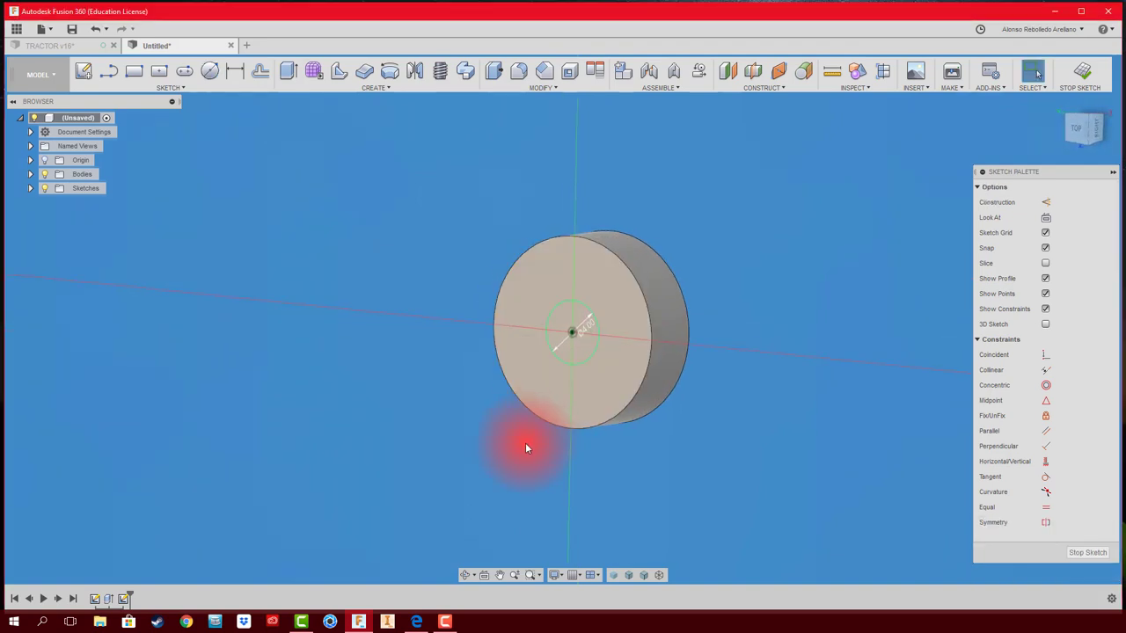
Step: Cut only the inner circle through the disc as a hole, then bring up the tractor photo
key("e")
left_click(568, 354)
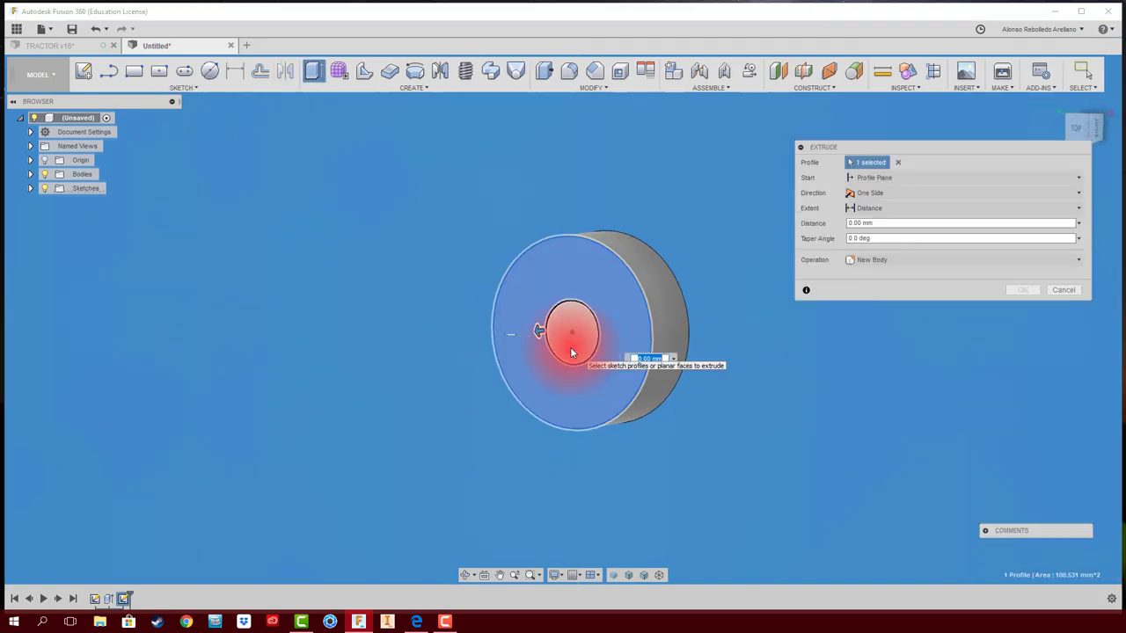
left_click(568, 339)
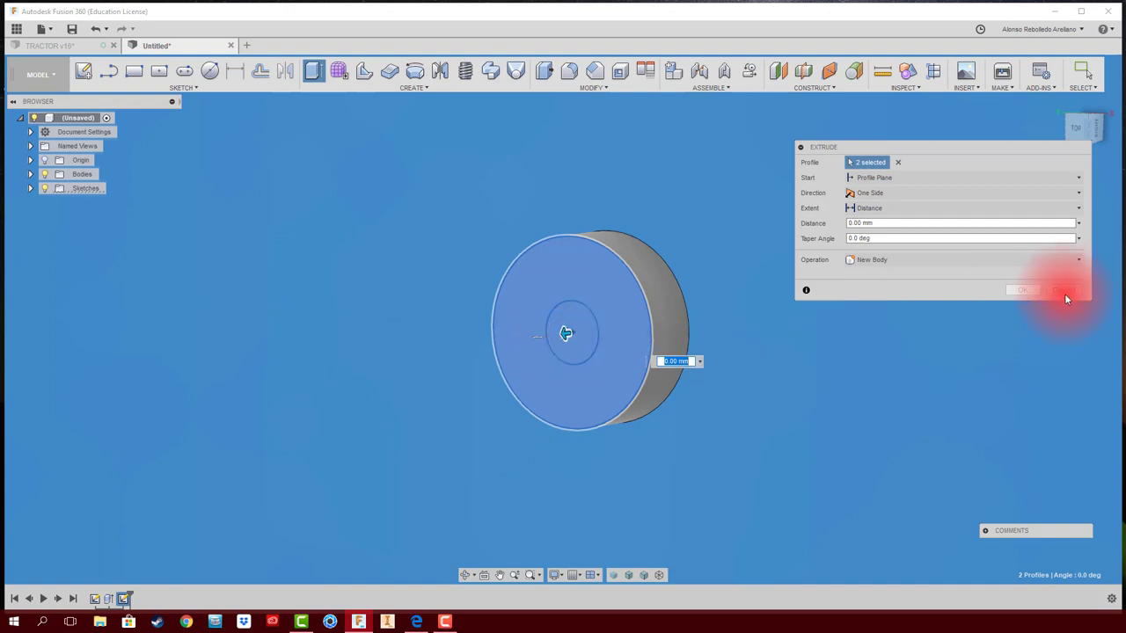
left_click(1064, 294)
key("e")
left_click(577, 353)
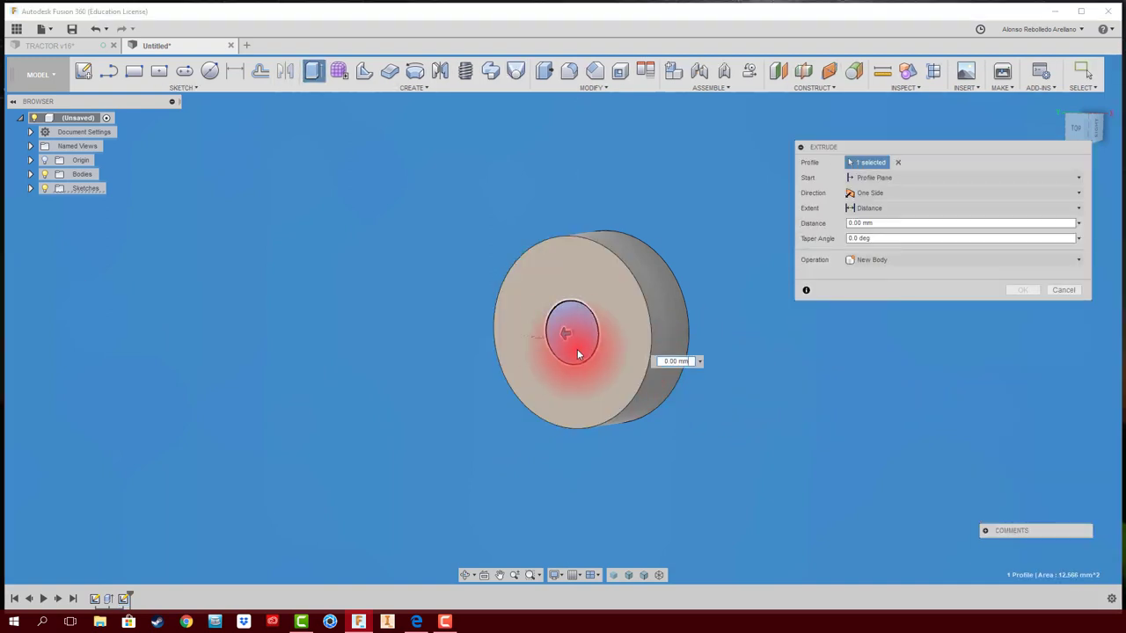
left_click_drag(567, 332, 721, 310)
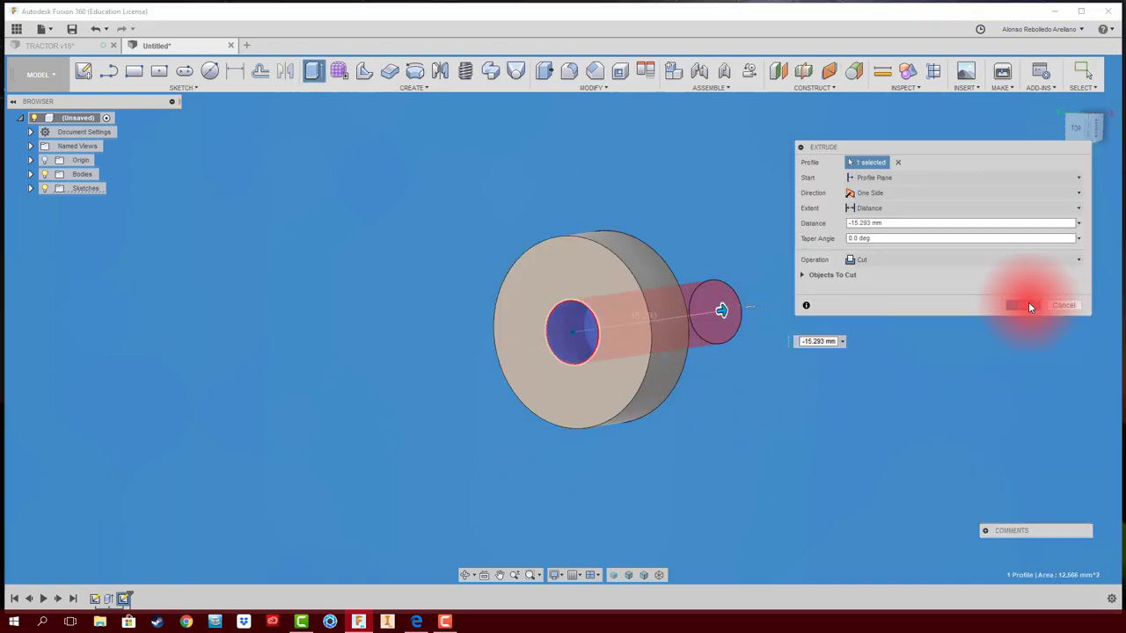
left_click(1028, 306)
middle_click_drag(921, 367, 555, 368, "shift")
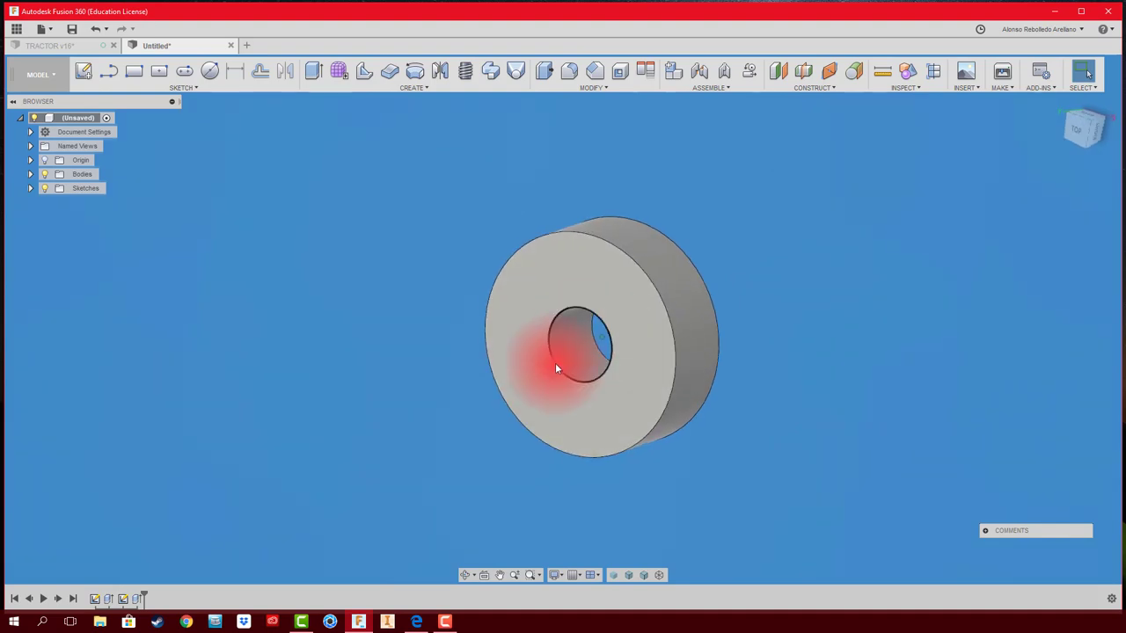
left_click(416, 622)
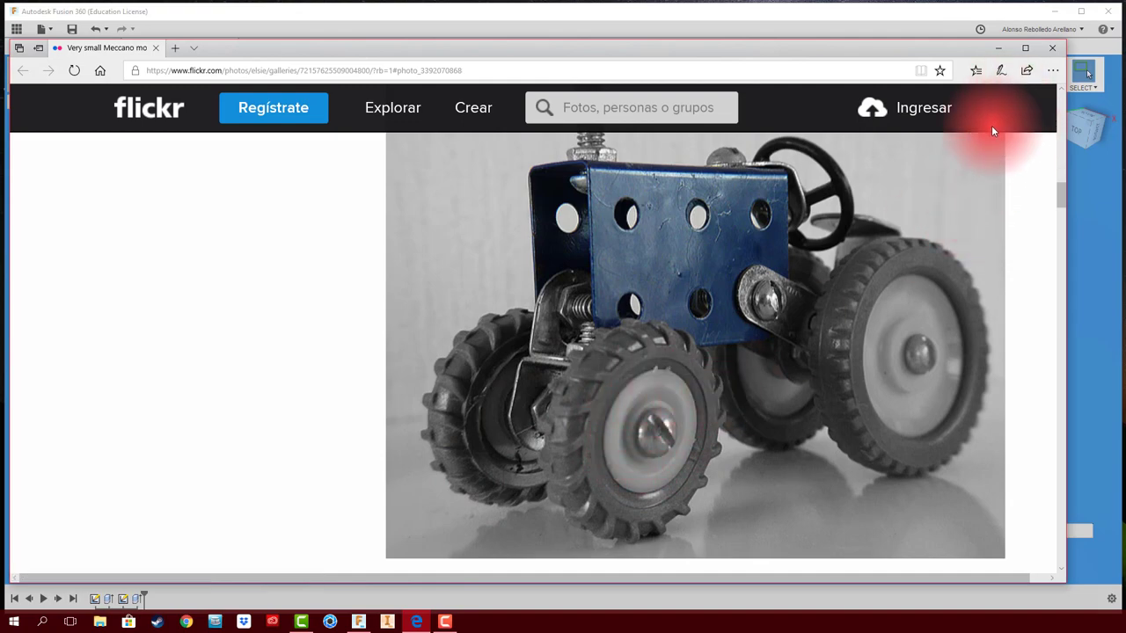
Step: Minimize the browser with the tractor photo to return to the holed disc model
left_click(996, 49)
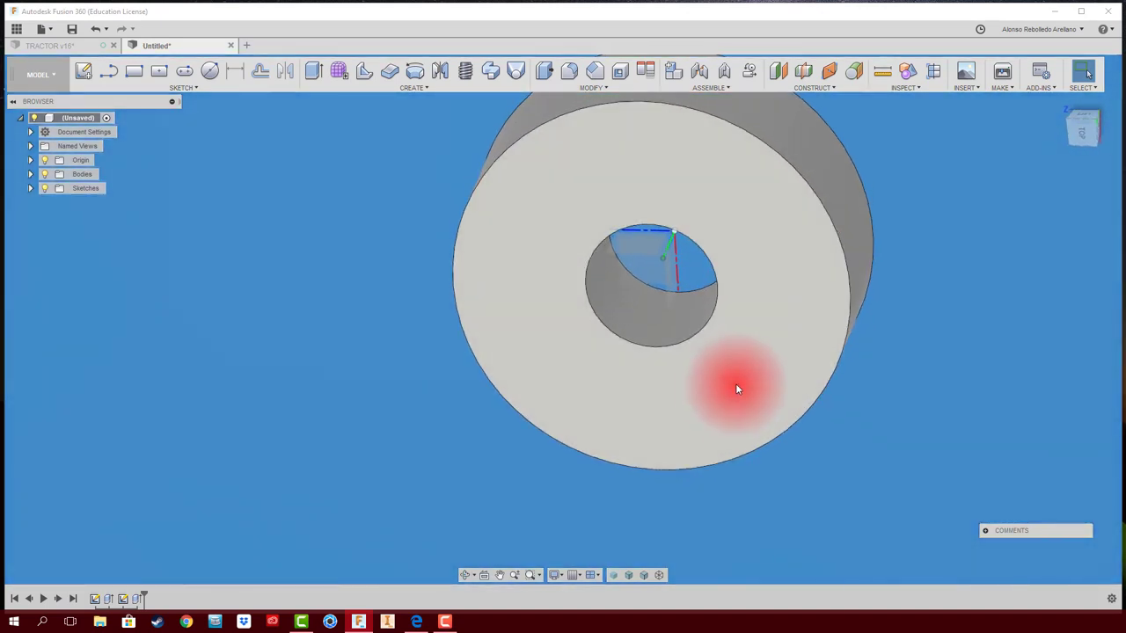
Step: Start a sketch on the washer's mid plane, slicing the body to show its hatched section
mouse_move(737, 388)
middle_mouse_down("shift")
mouse_move(809, 372)
mouse_move(799, 384)
mouse_move(823, 419)
middle_mouse_up("shift")
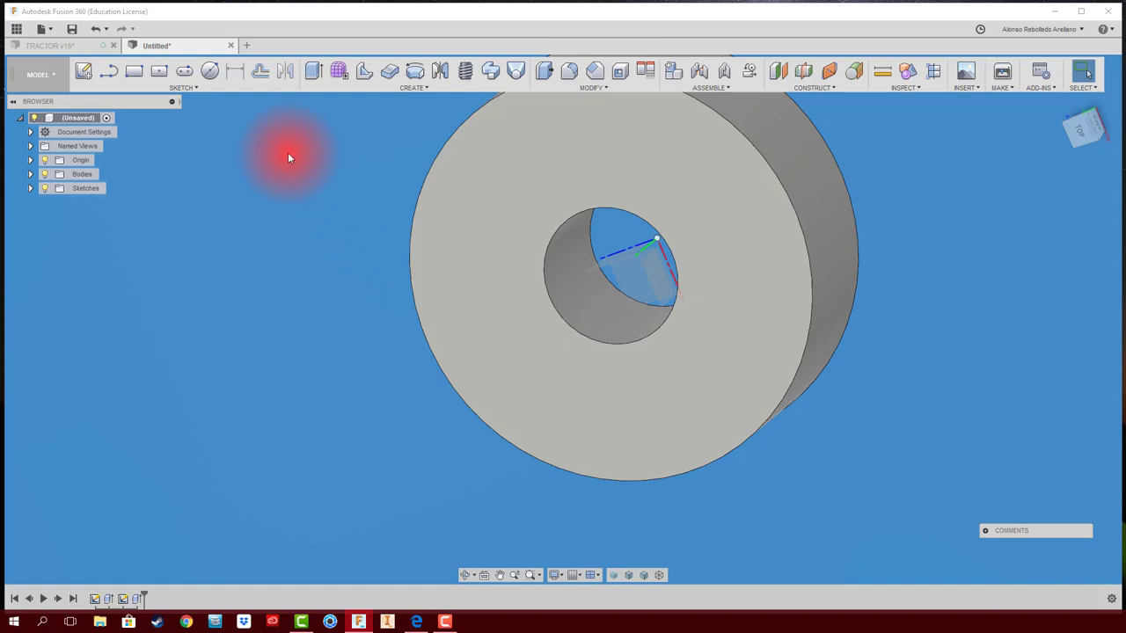
left_click(140, 72)
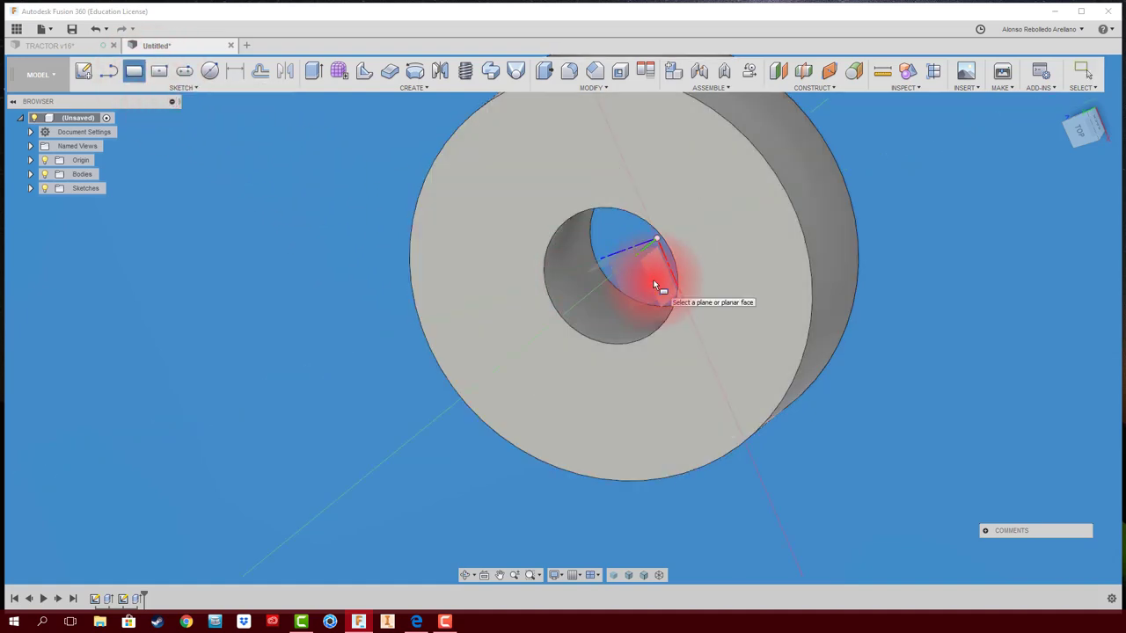
left_click(653, 279)
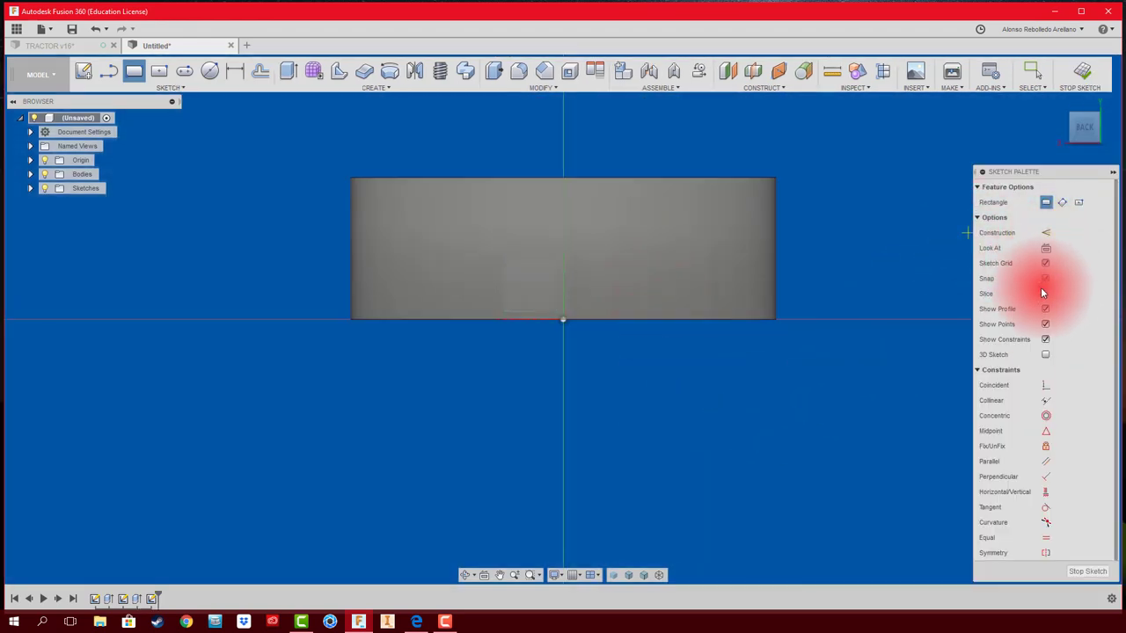
left_click(1045, 294)
scroll(651, 342, "up", 2)
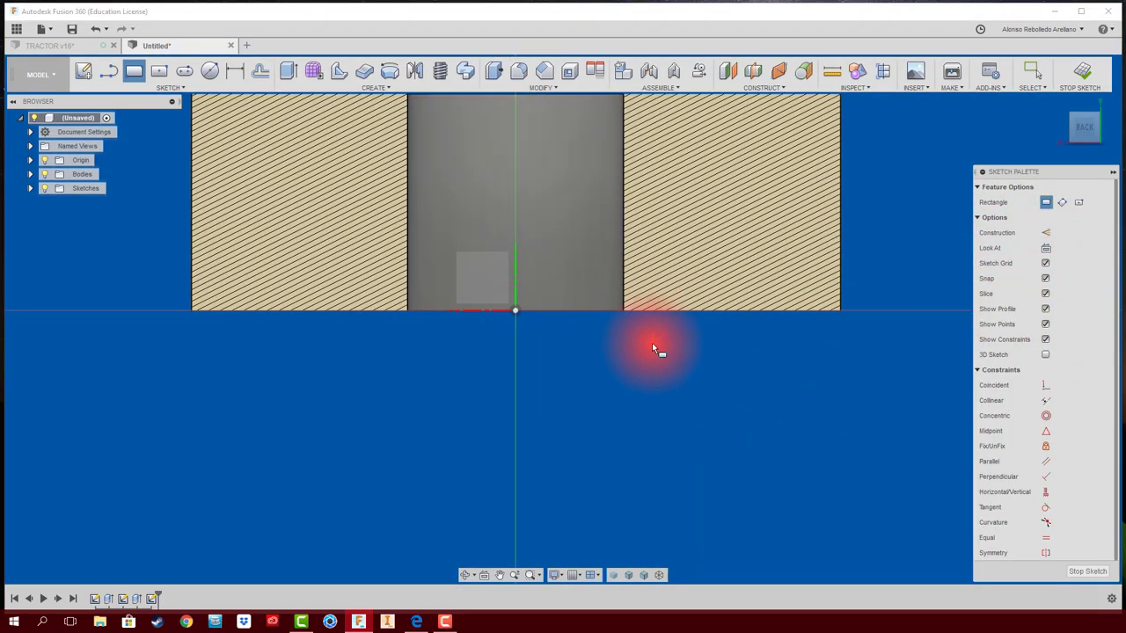
scroll(634, 384, "down", 1)
middle_click_drag(729, 382, 703, 395)
scroll(703, 395, "up", 2)
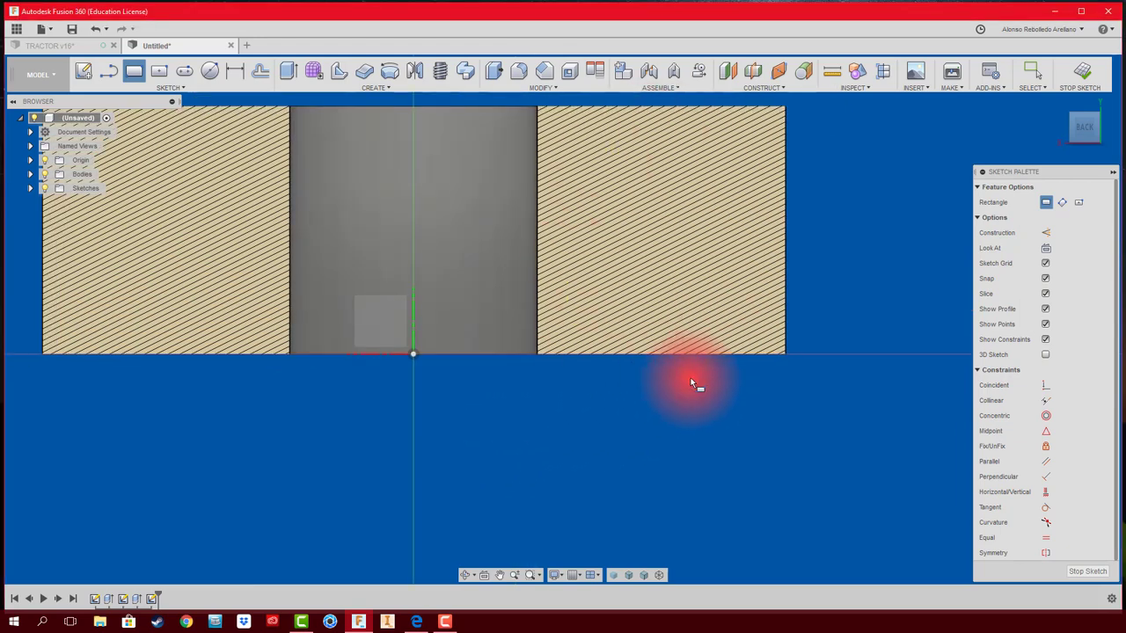
middle_click_drag(696, 381, 680, 414)
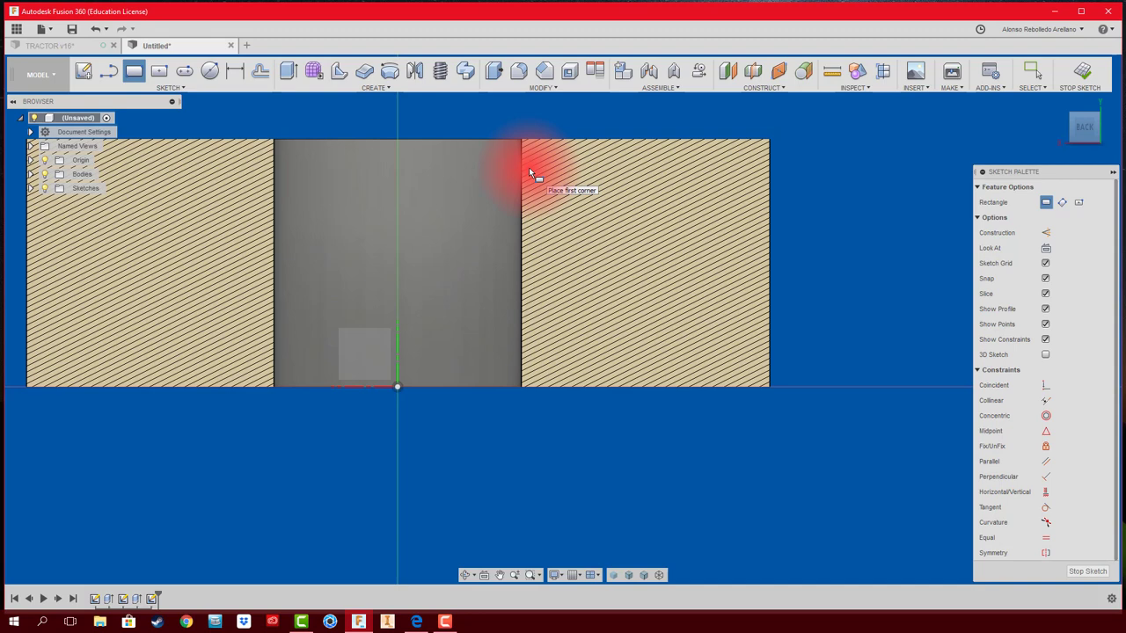
key("l")
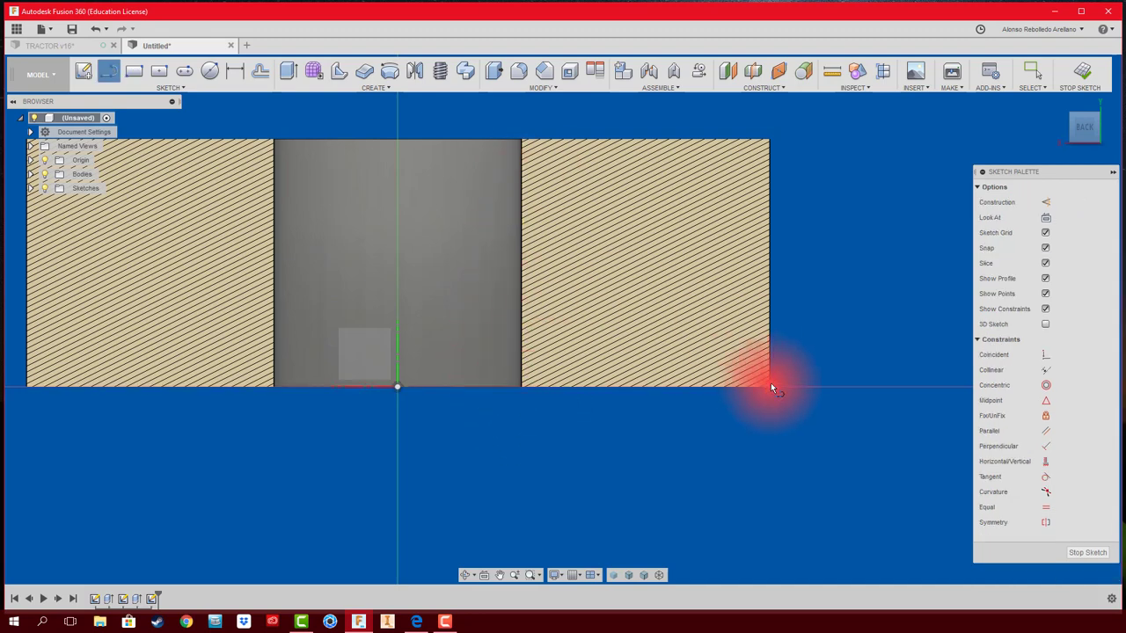
Step: Project the body's bottom edge and middle face outline into the sketch
left_click(770, 386)
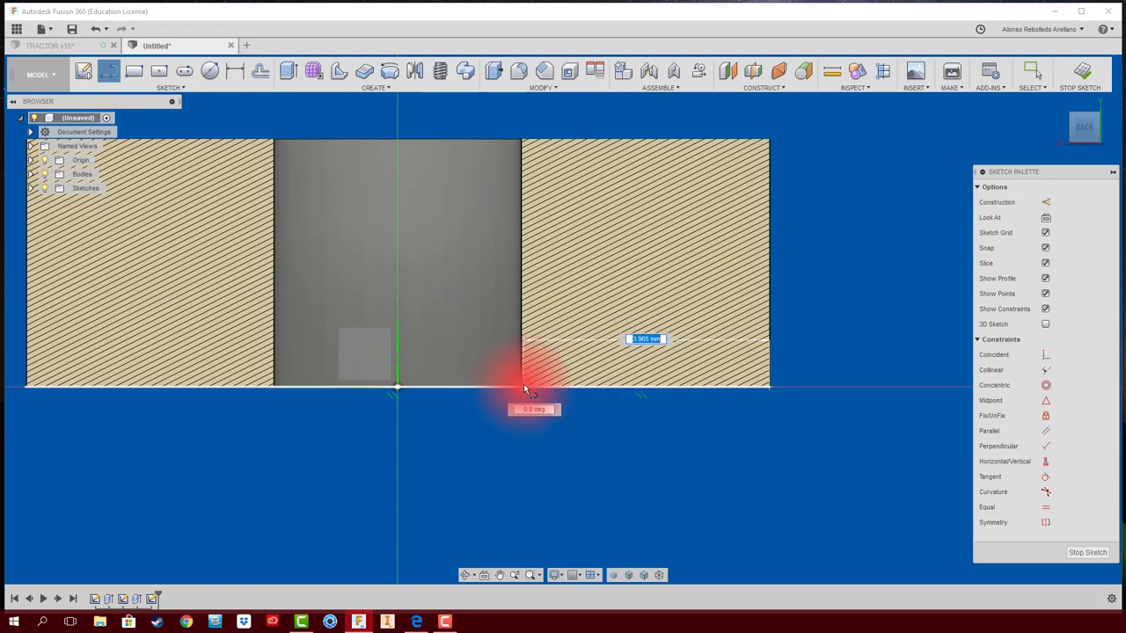
key("Escape")
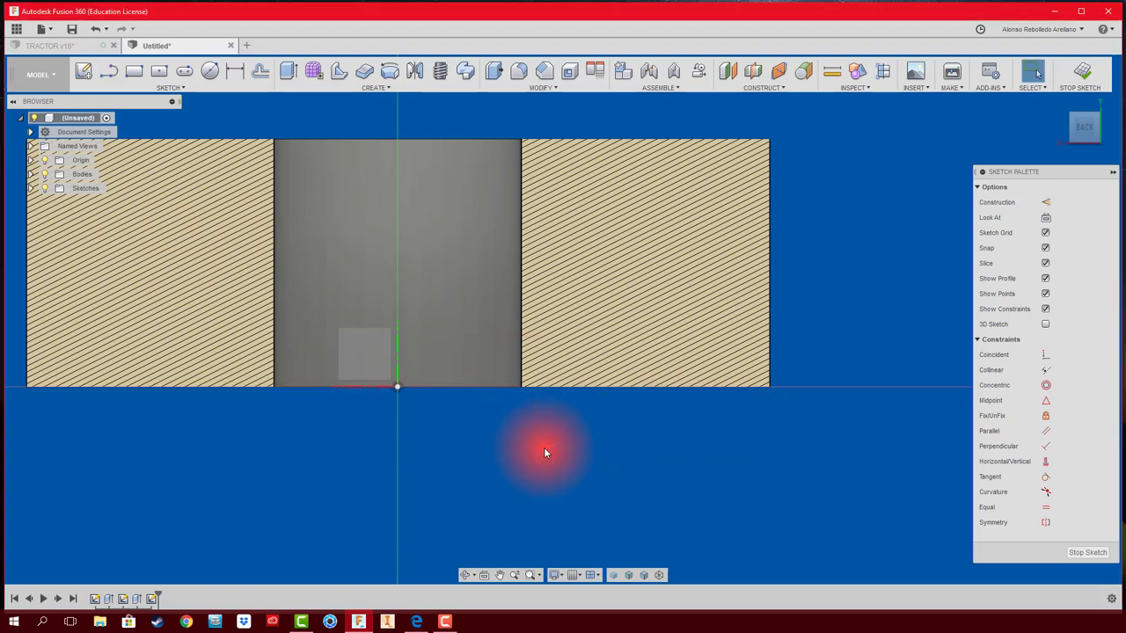
key("p")
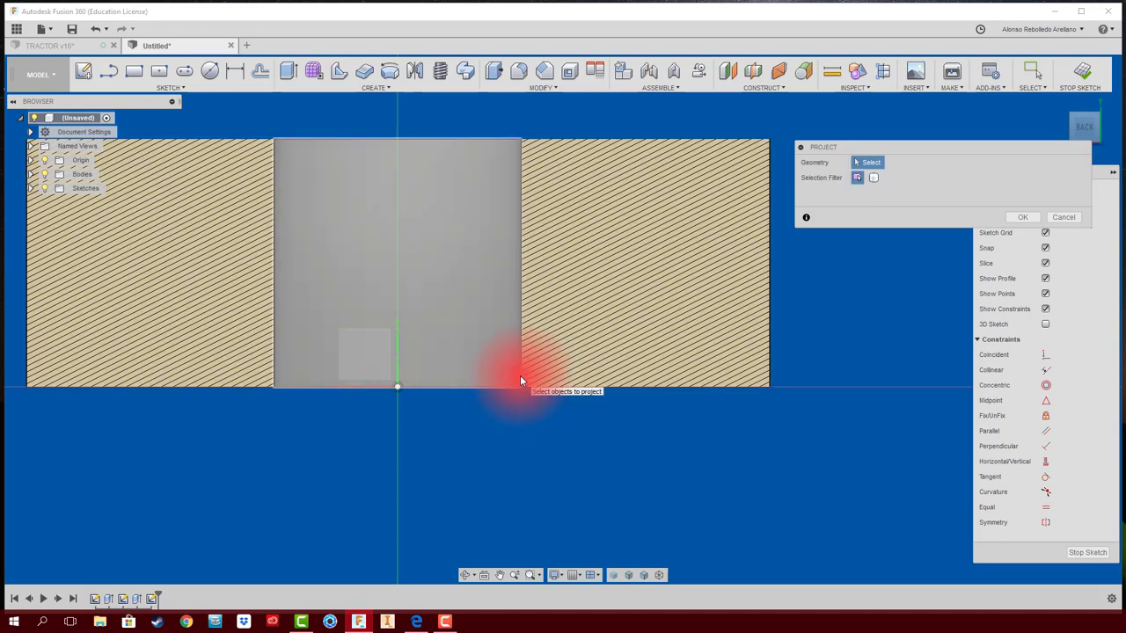
left_click(536, 385)
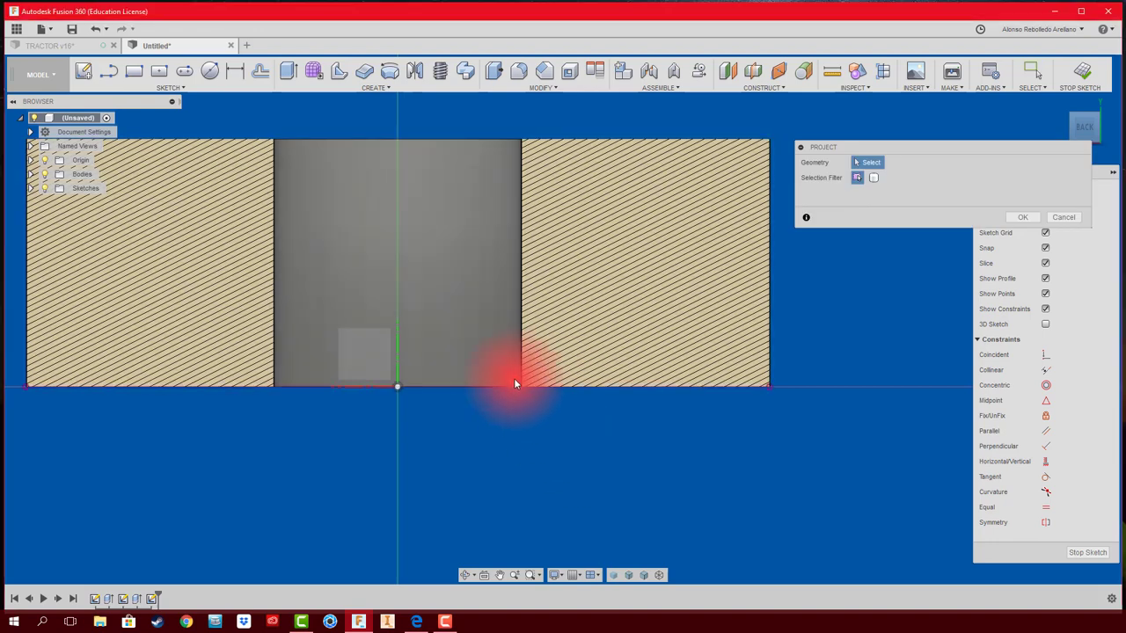
left_click(521, 364)
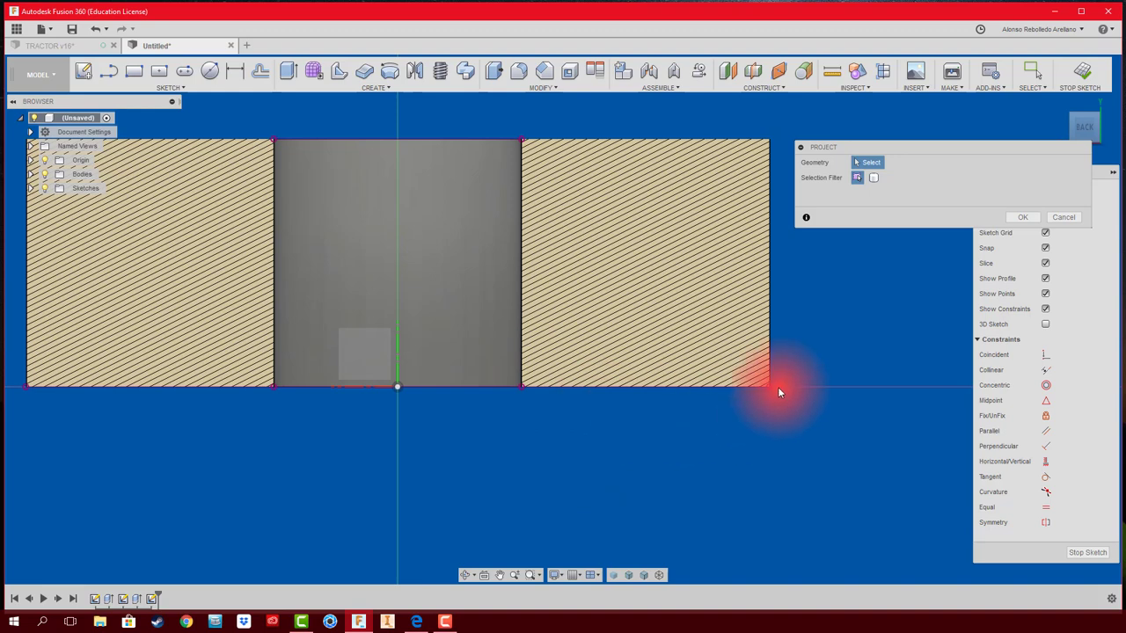
left_click(1022, 218)
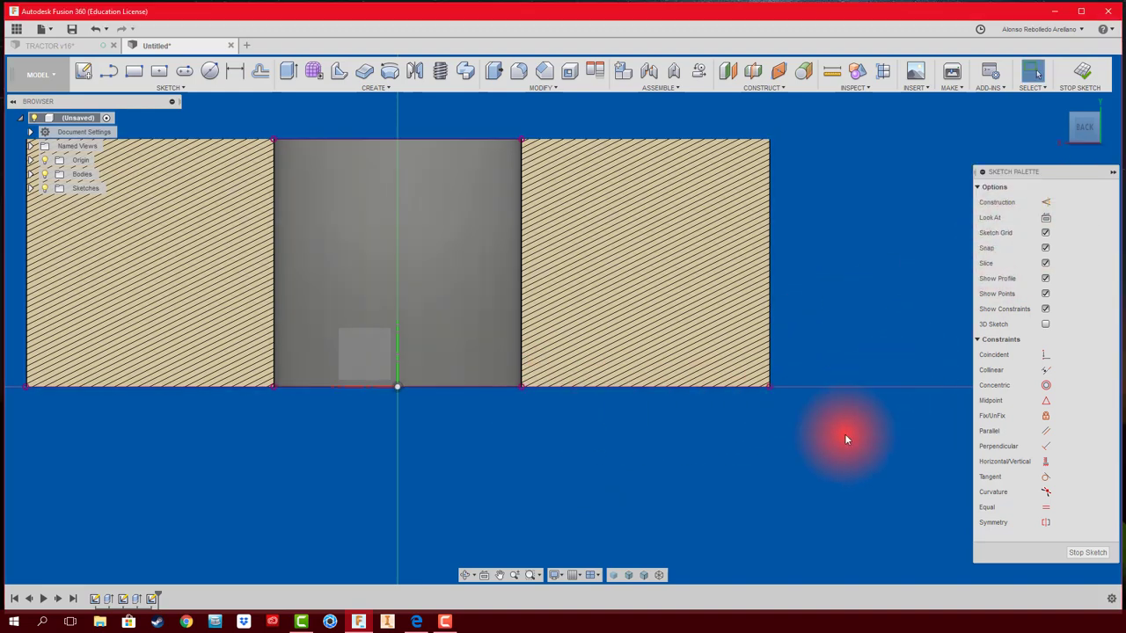
Step: Draw a vertical construction line from the section's bottom edge up past its top
key("l")
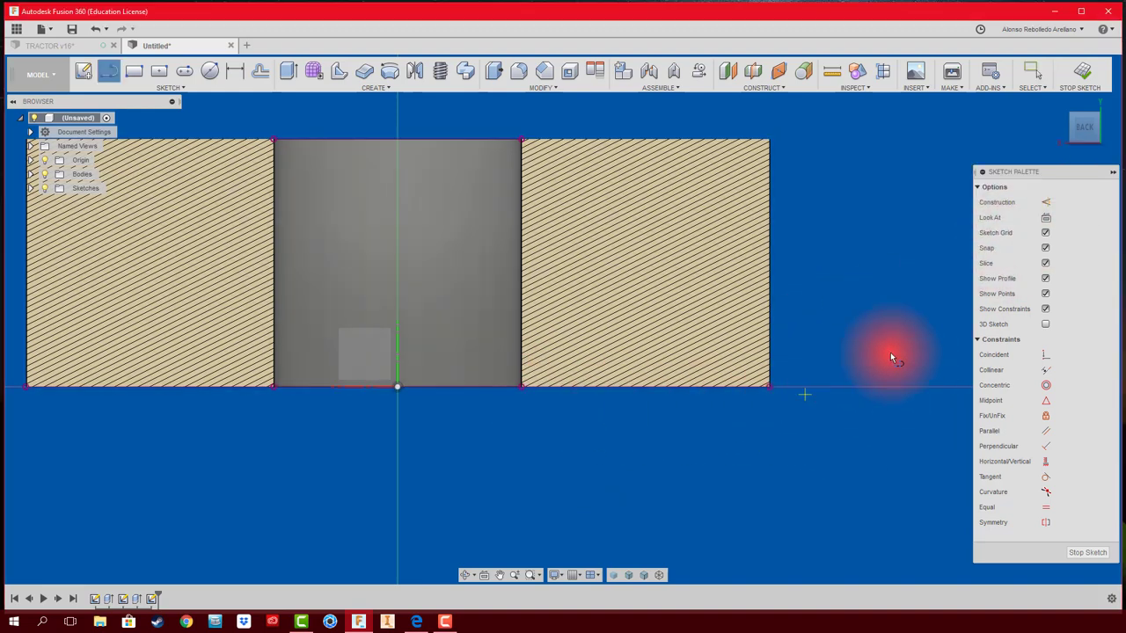
left_click(1045, 202)
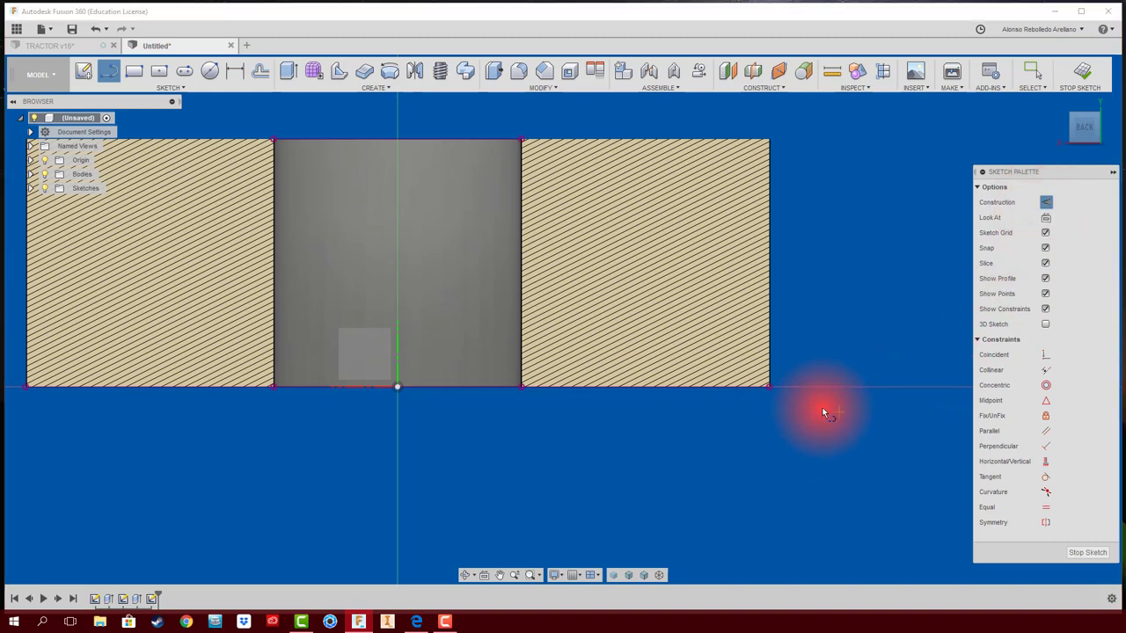
left_click(767, 387)
double_click(521, 386)
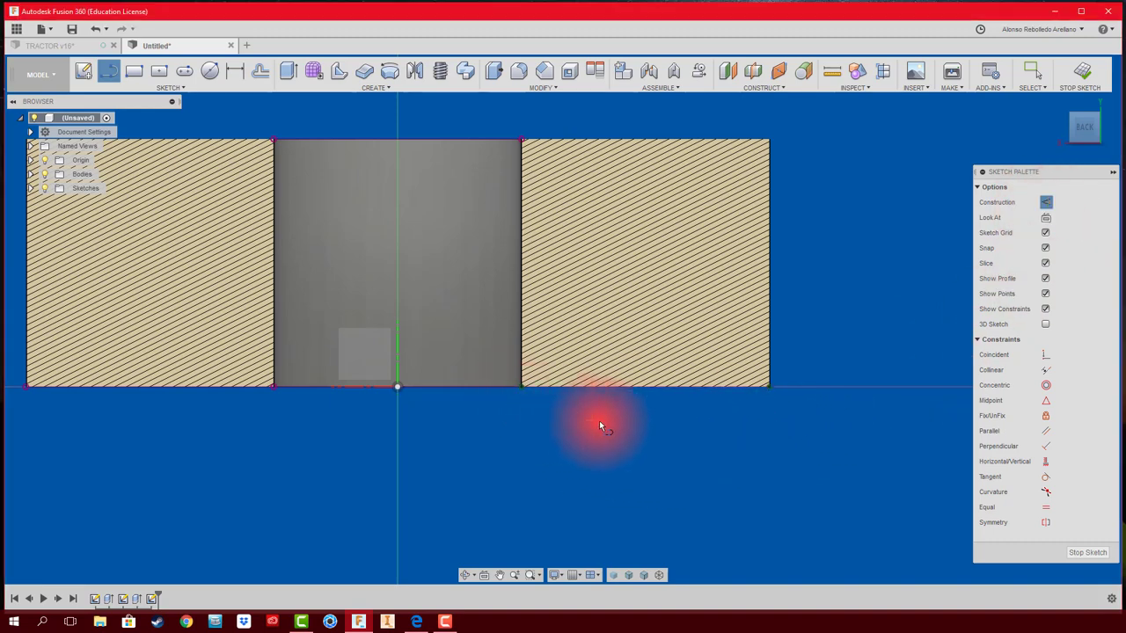
left_click(646, 387)
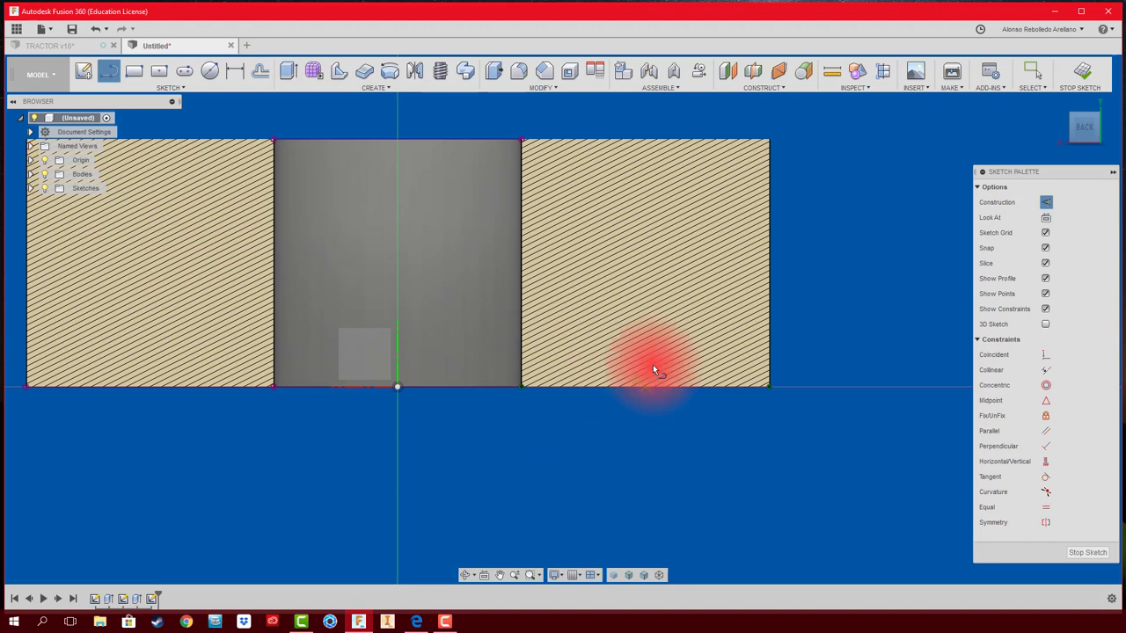
left_click(645, 112)
right_click(753, 209)
Step: Draw a centre rectangle centred on the section's bottom edge
left_click(789, 204)
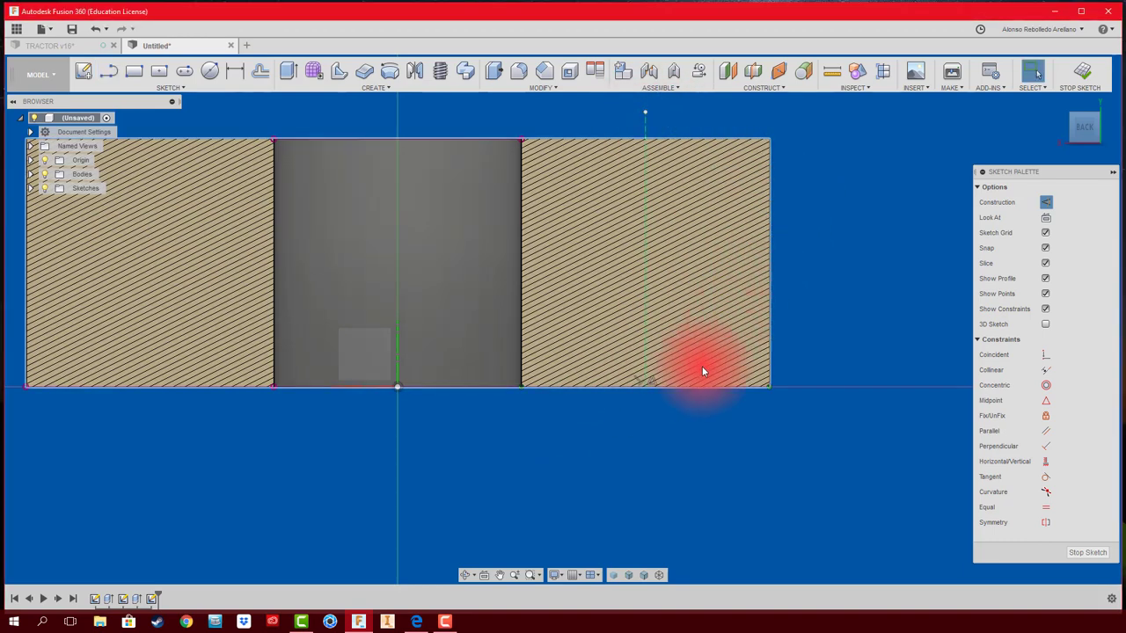
scroll(669, 382, "up", 2)
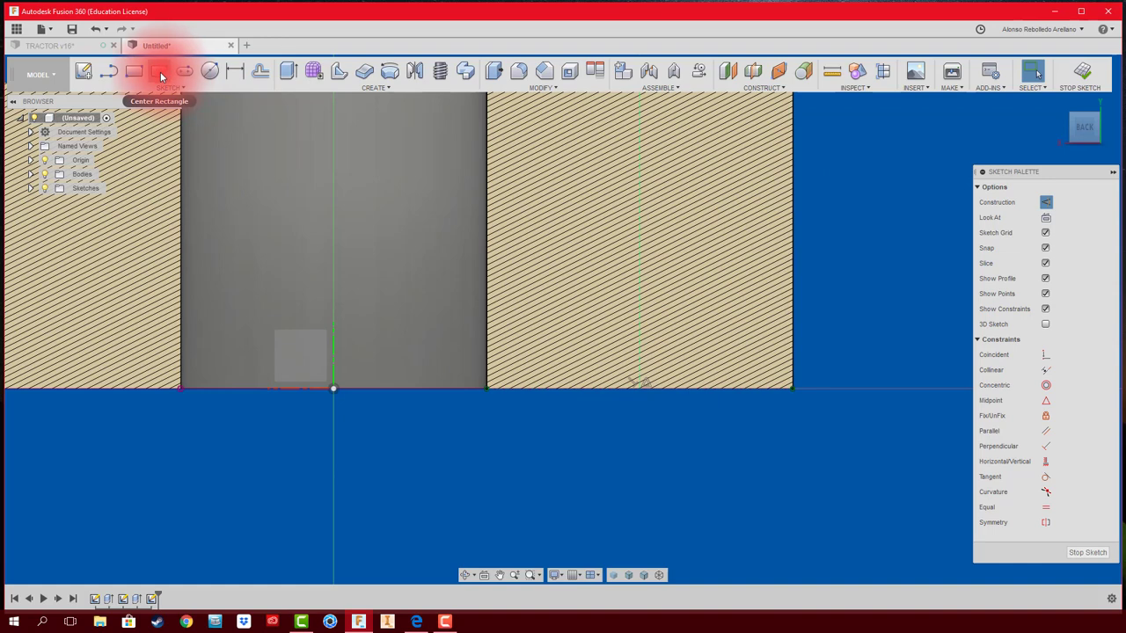
left_click(159, 71)
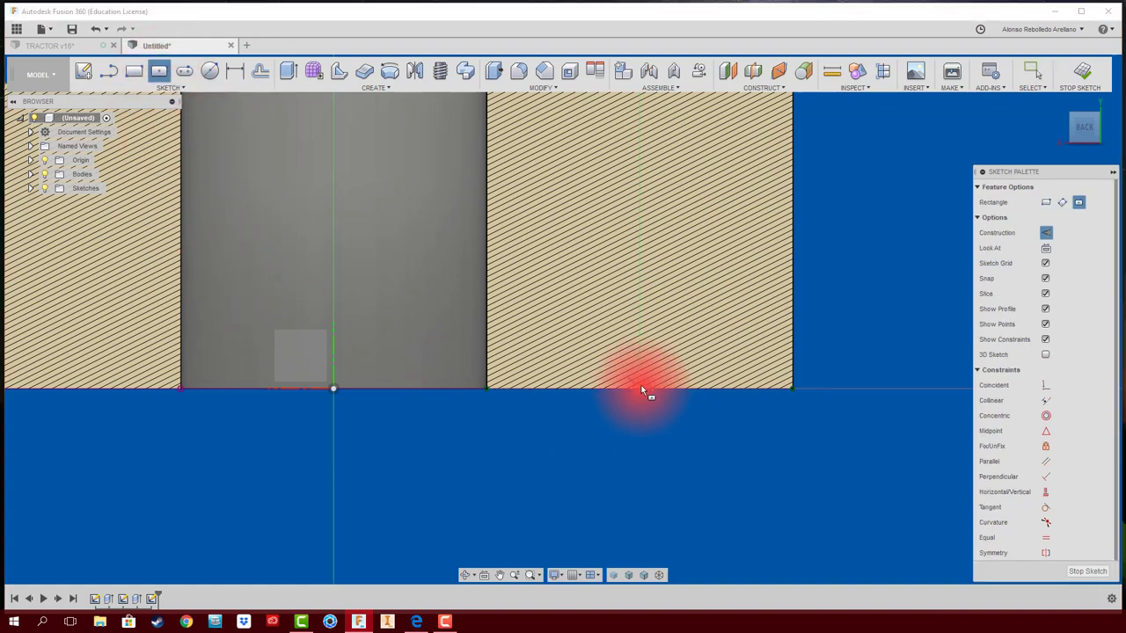
left_click(642, 387)
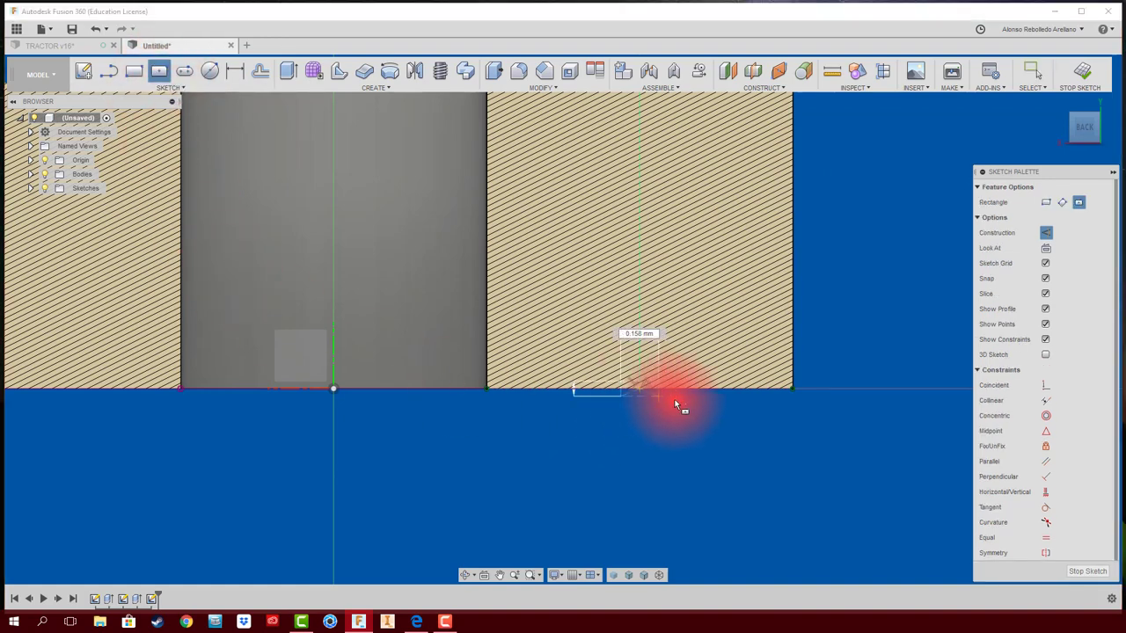
left_click(716, 431)
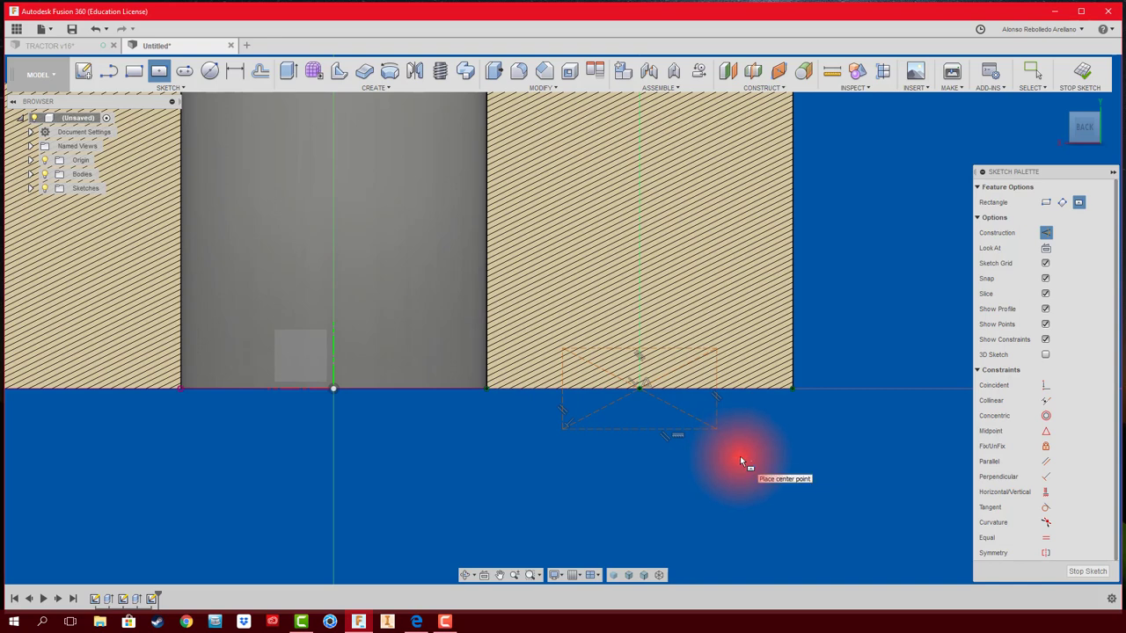
left_click(1044, 232)
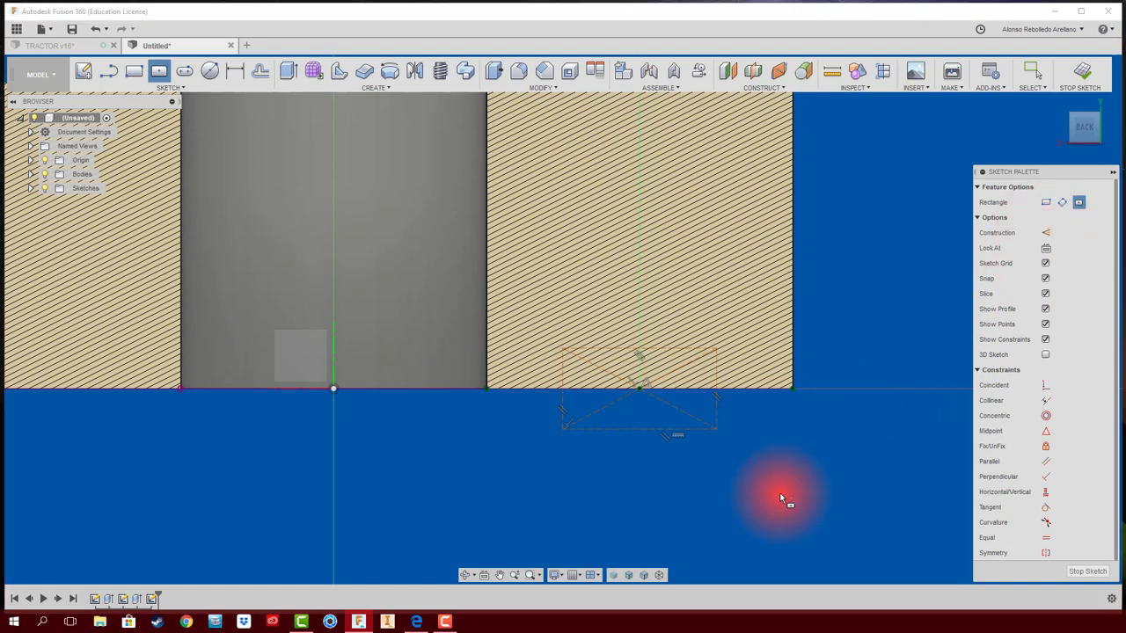
key("Escape")
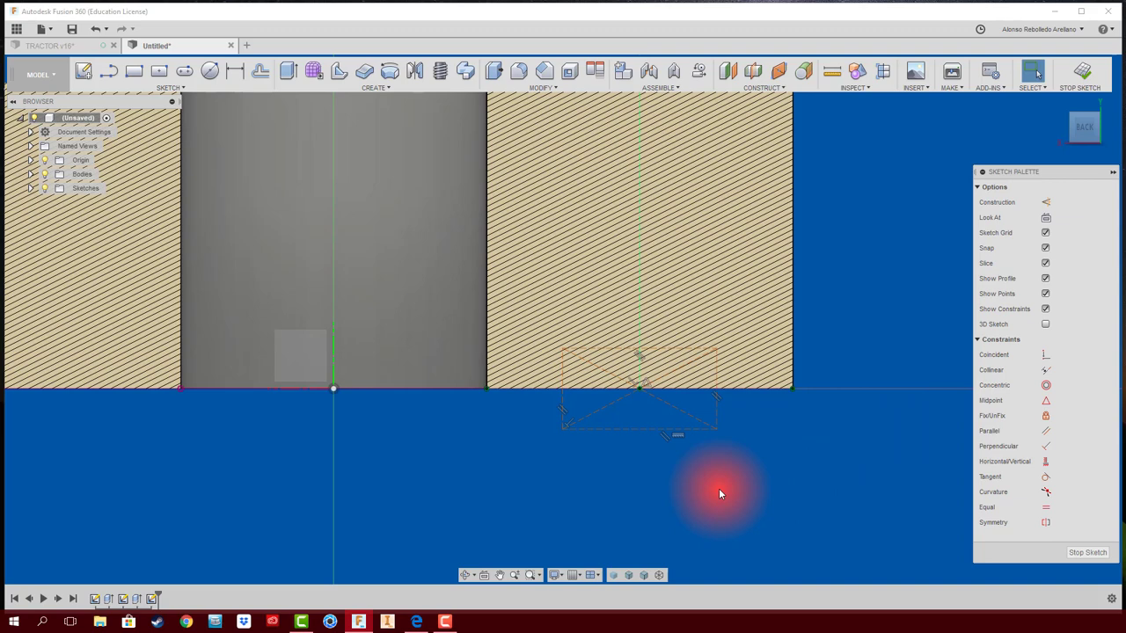
Step: Convert the rectangle's lines from construction to regular sketch lines
left_click_drag(789, 458, 605, 337)
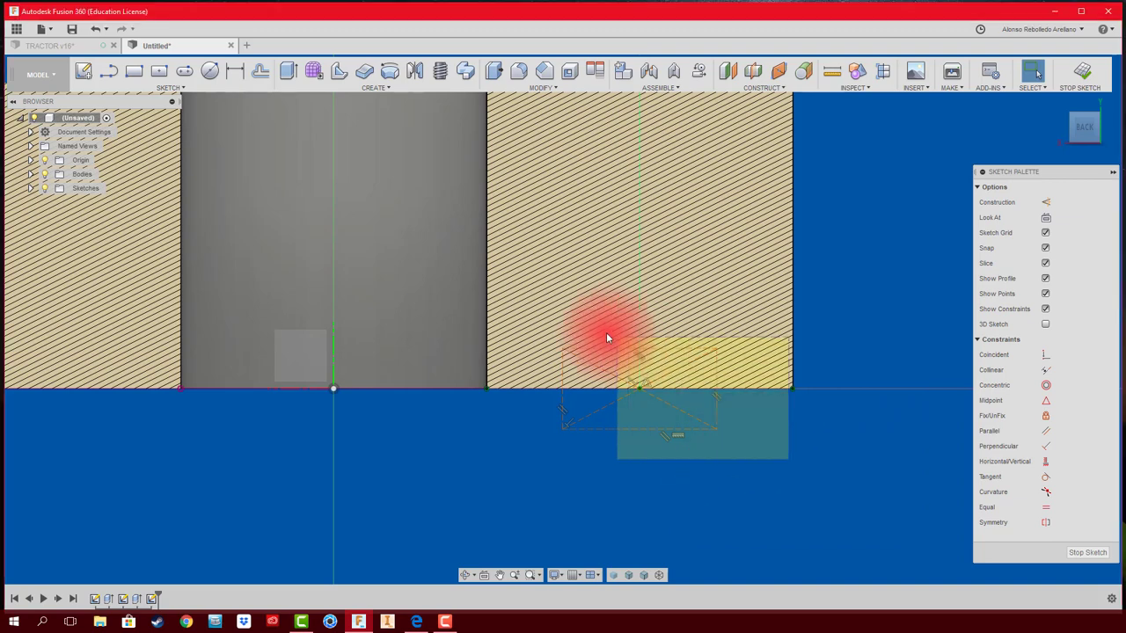
left_click_drag(561, 458, 749, 299)
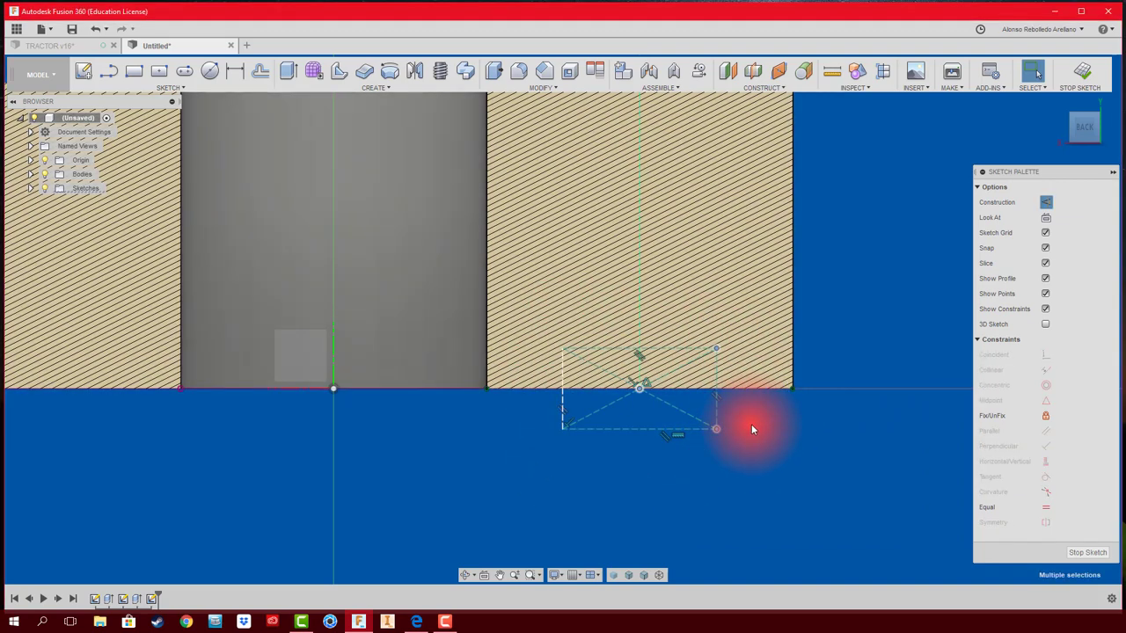
left_click(1047, 204)
left_click_drag(819, 449, 785, 459)
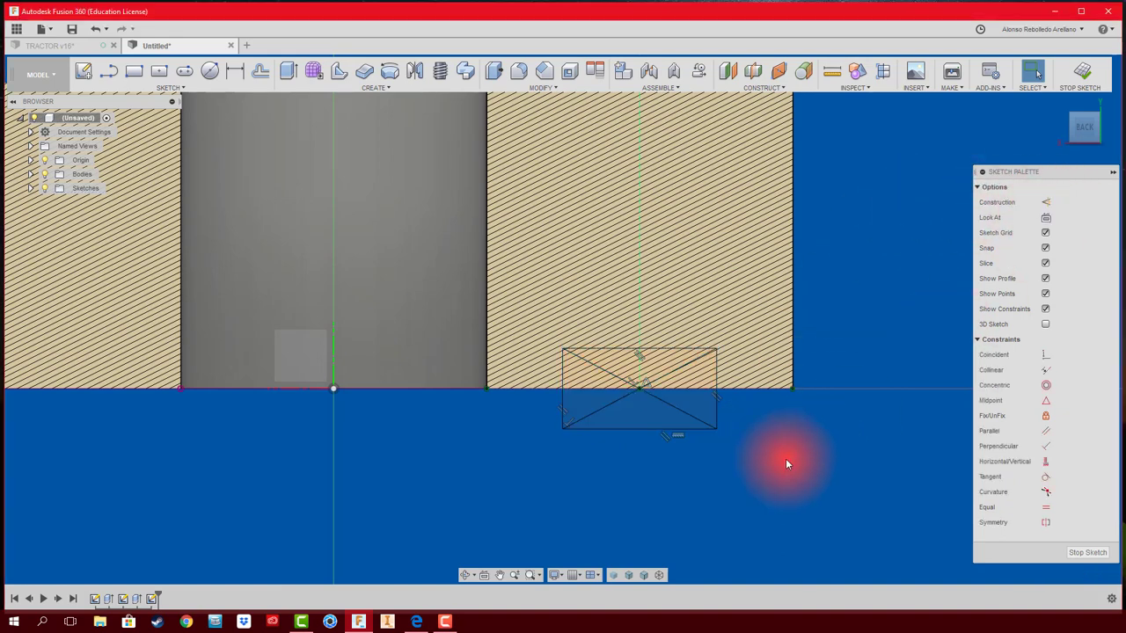
scroll(785, 458, "up", 2)
Step: Dimension the rectangle height, settling on 1 mm
key("d")
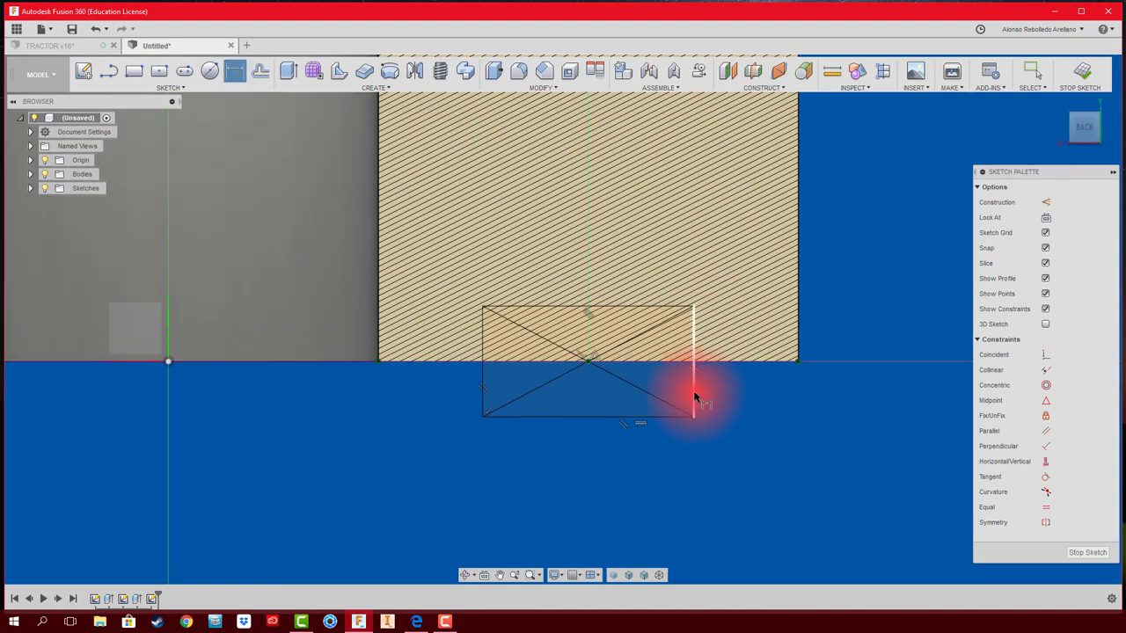
left_click(694, 397)
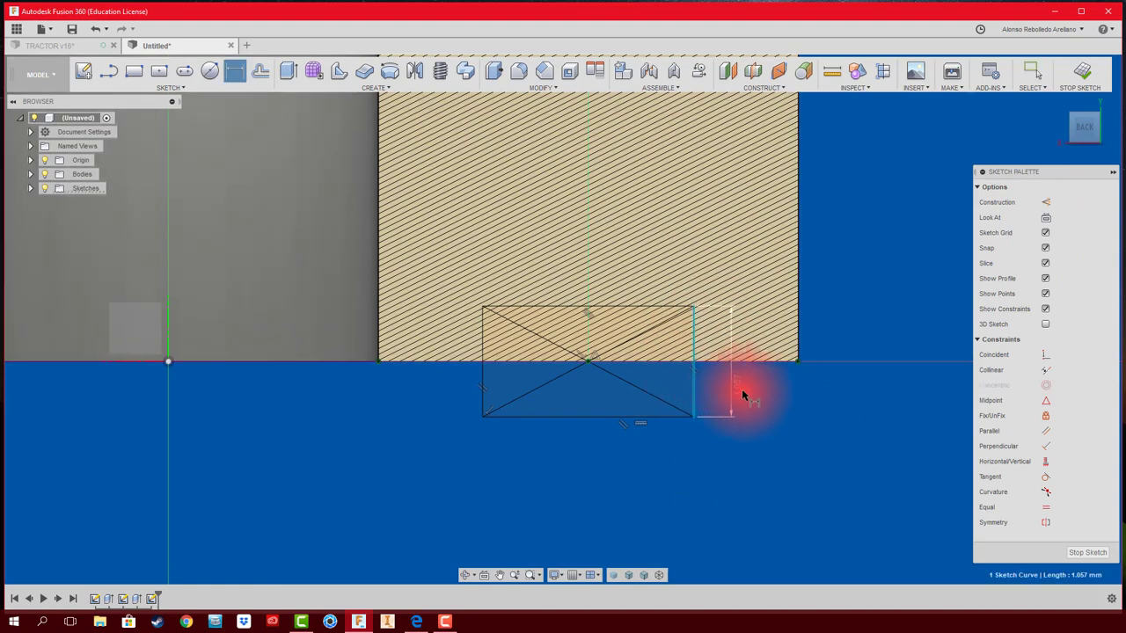
left_click(763, 393)
type("2")
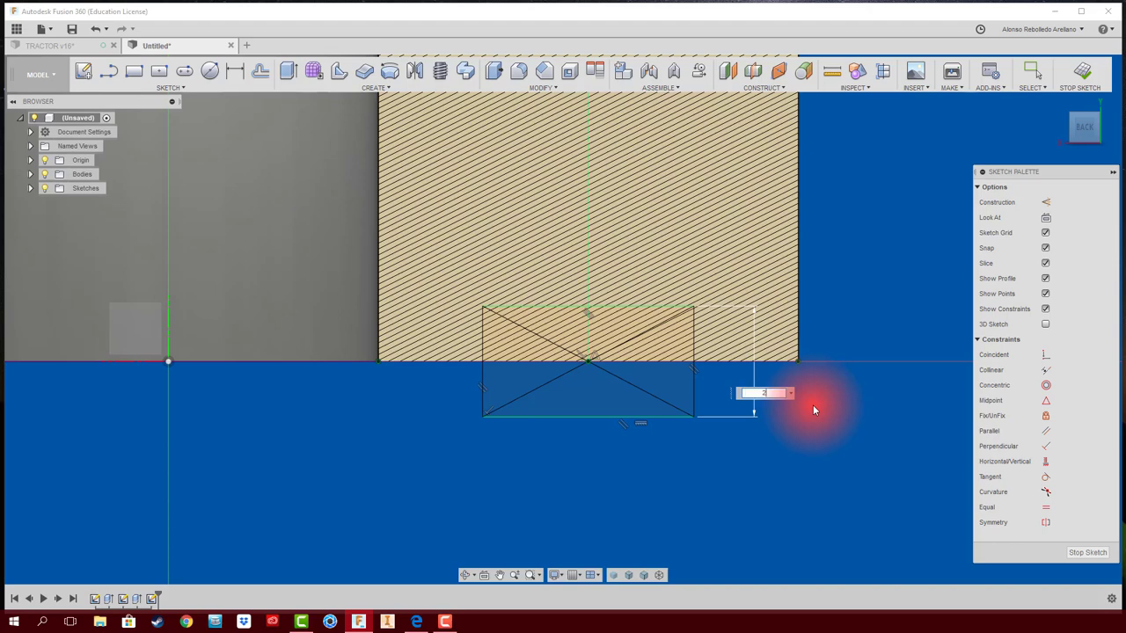
key("Return")
double_click(852, 423)
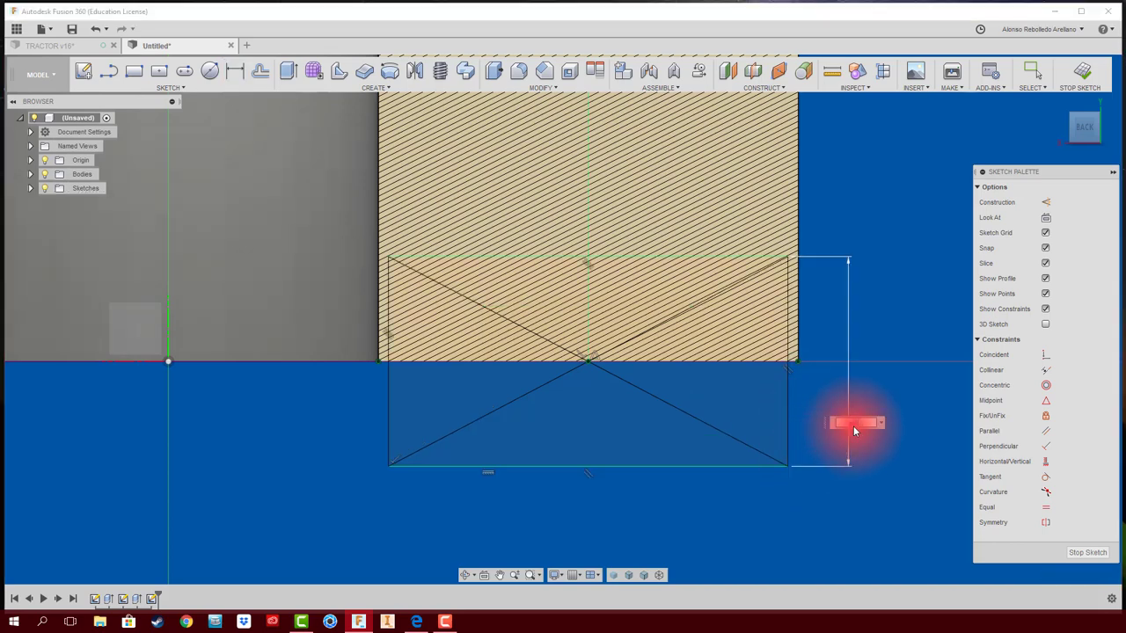
type("1")
key("Return")
Step: Zoom out and finish the sketch
scroll(837, 470, "down", 1)
scroll(825, 494, "down", 1)
scroll(825, 494, "down", 1)
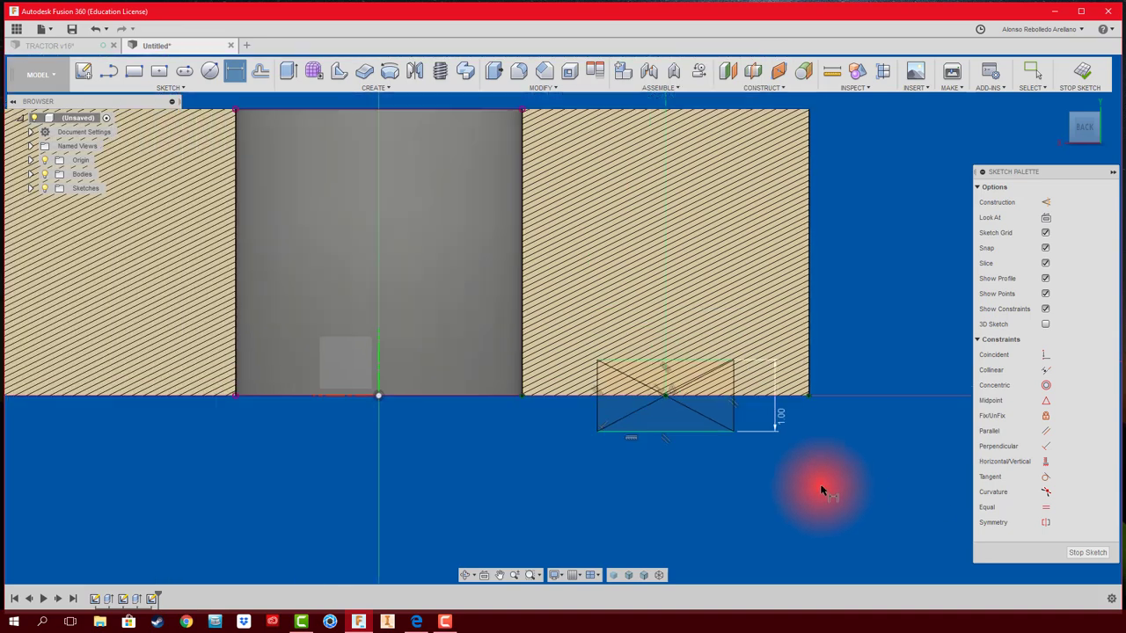
scroll(821, 490, "down", 1)
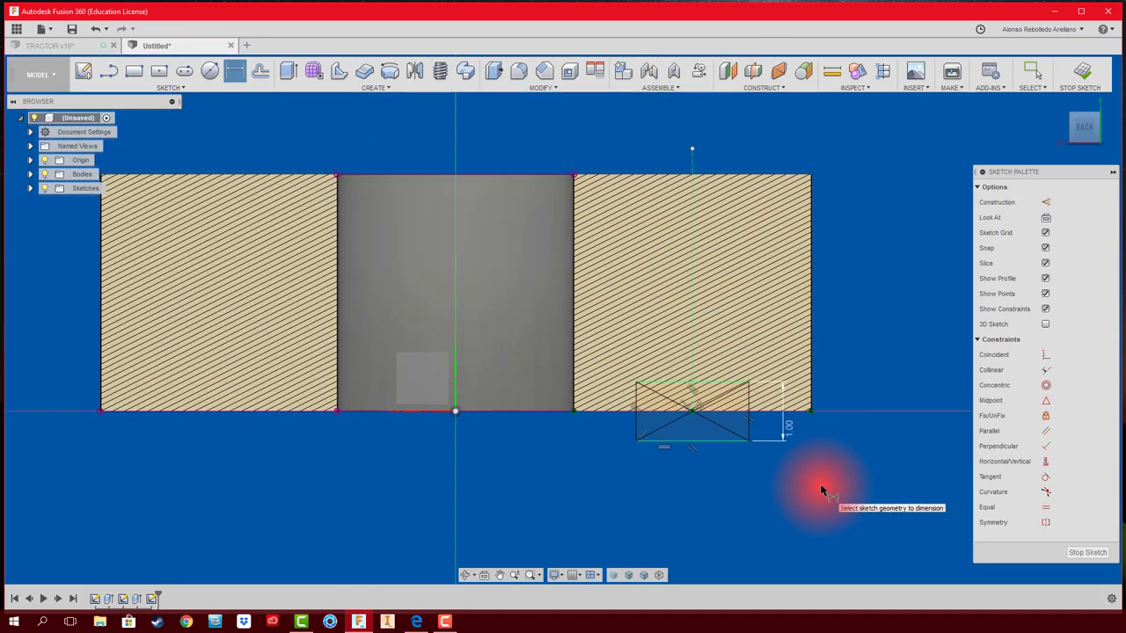
left_click(1084, 70)
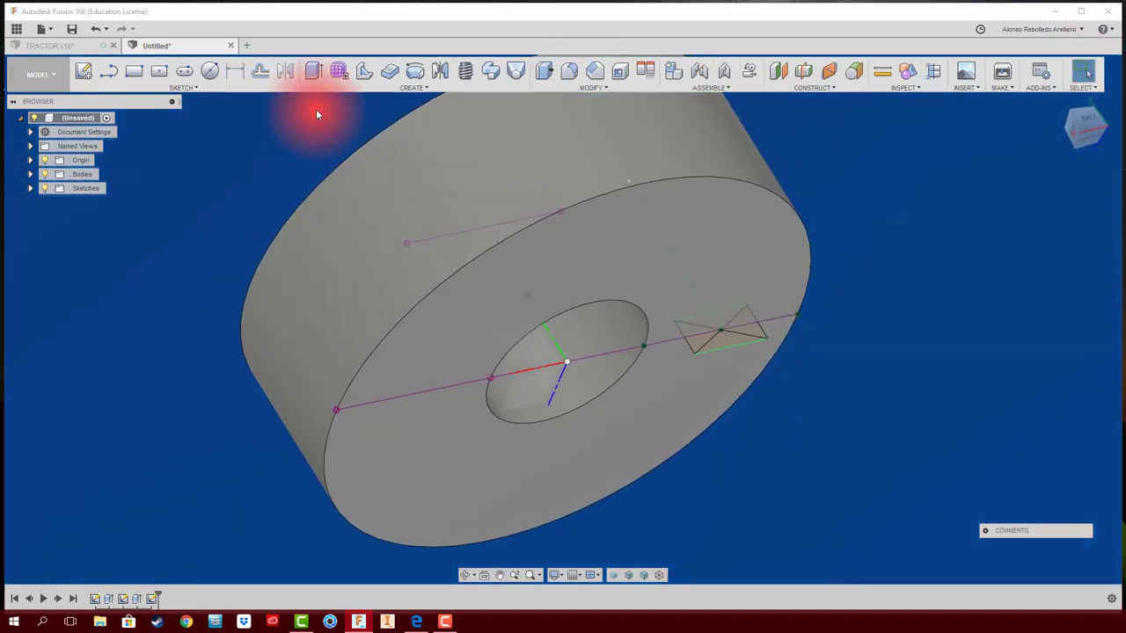
Step: Revolve-cut the rectangle profiles 360° around the centre line to groove the wheel
left_click(416, 72)
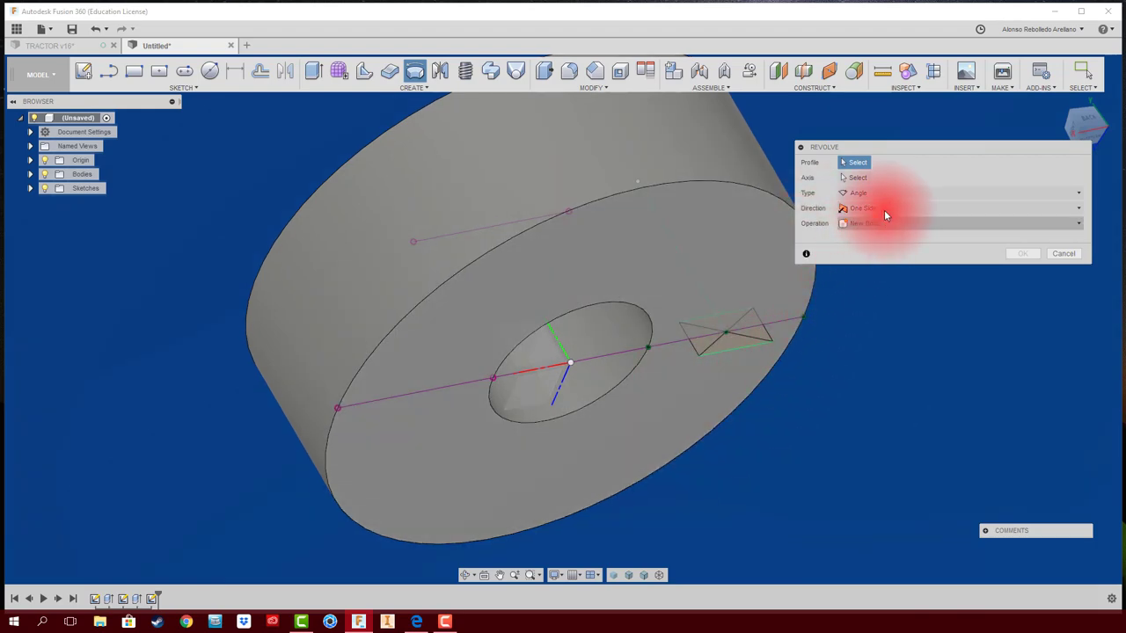
left_click(153, 605)
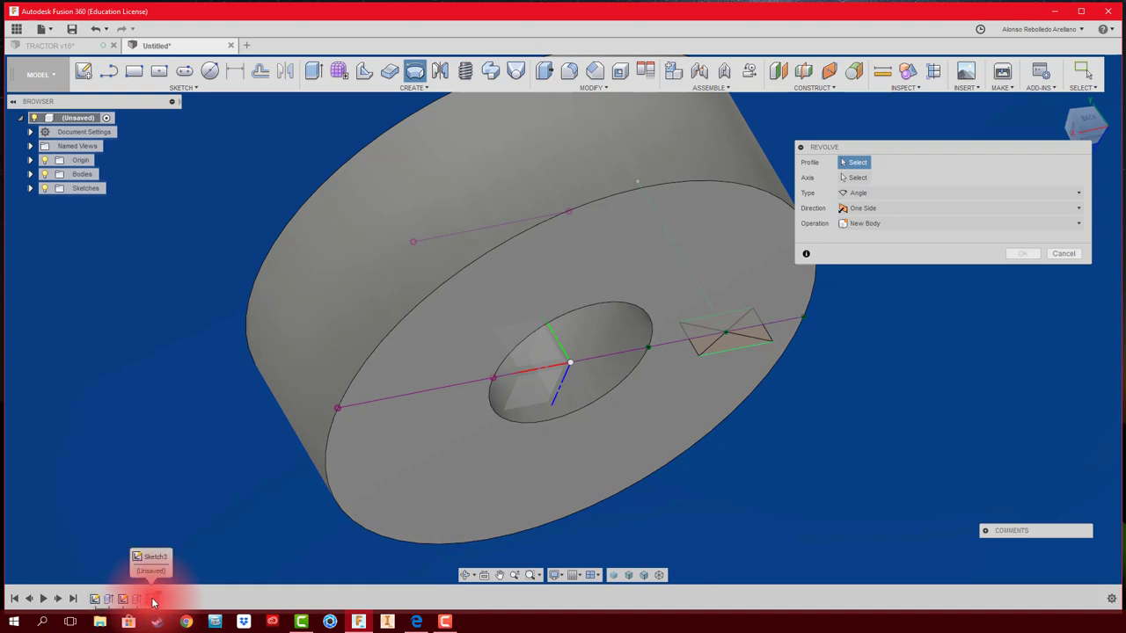
left_click(598, 400)
left_click(853, 162)
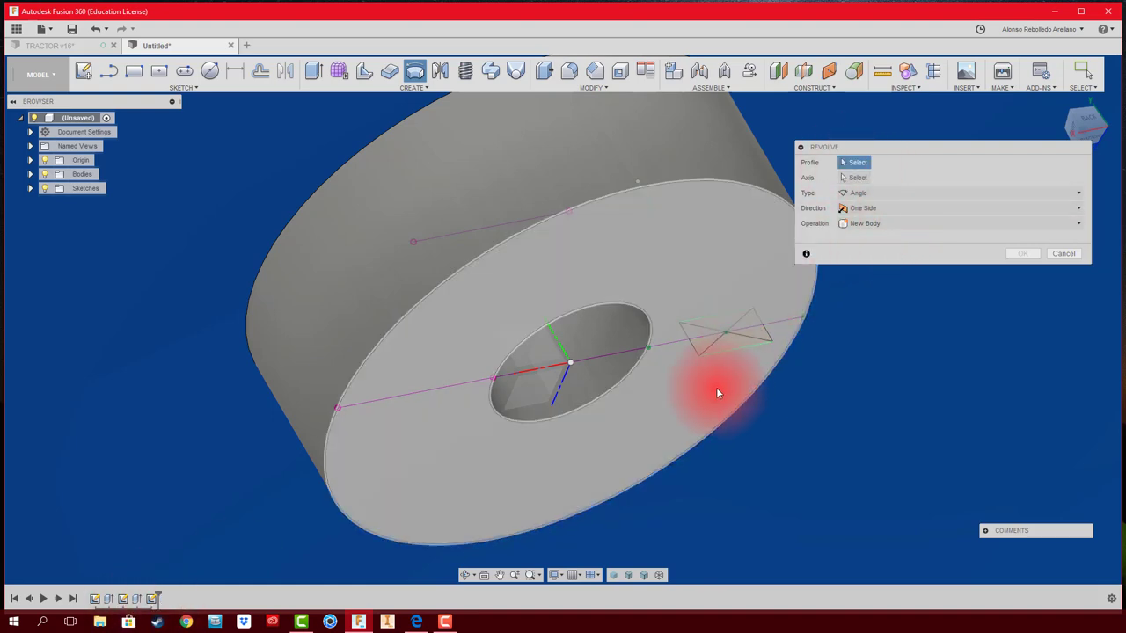
left_click(751, 334)
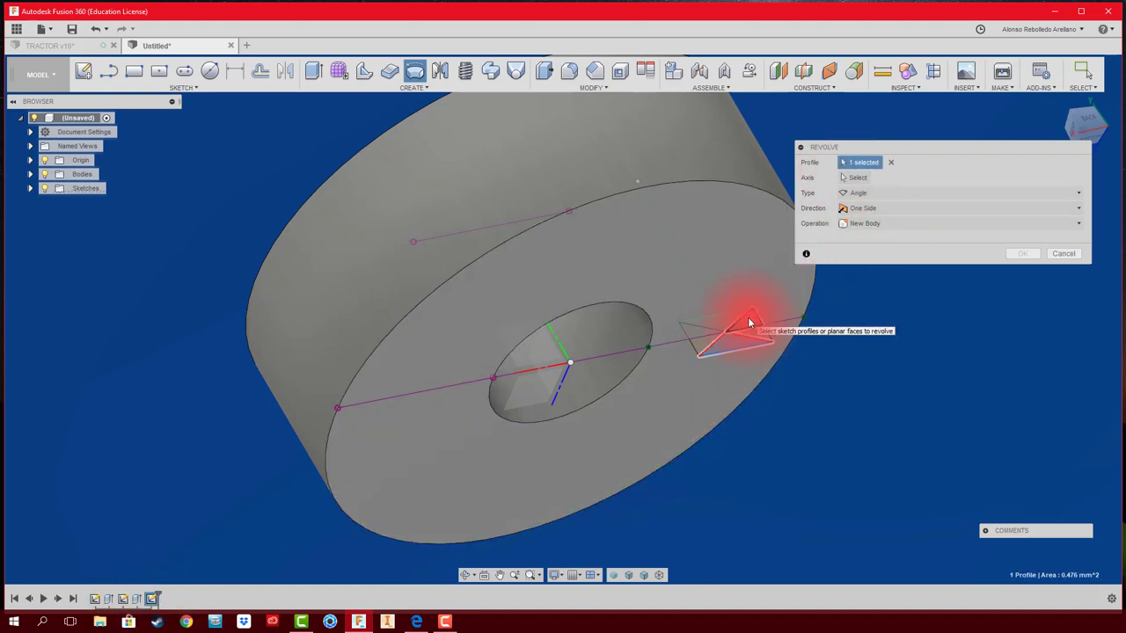
left_click(721, 331)
left_click(762, 337)
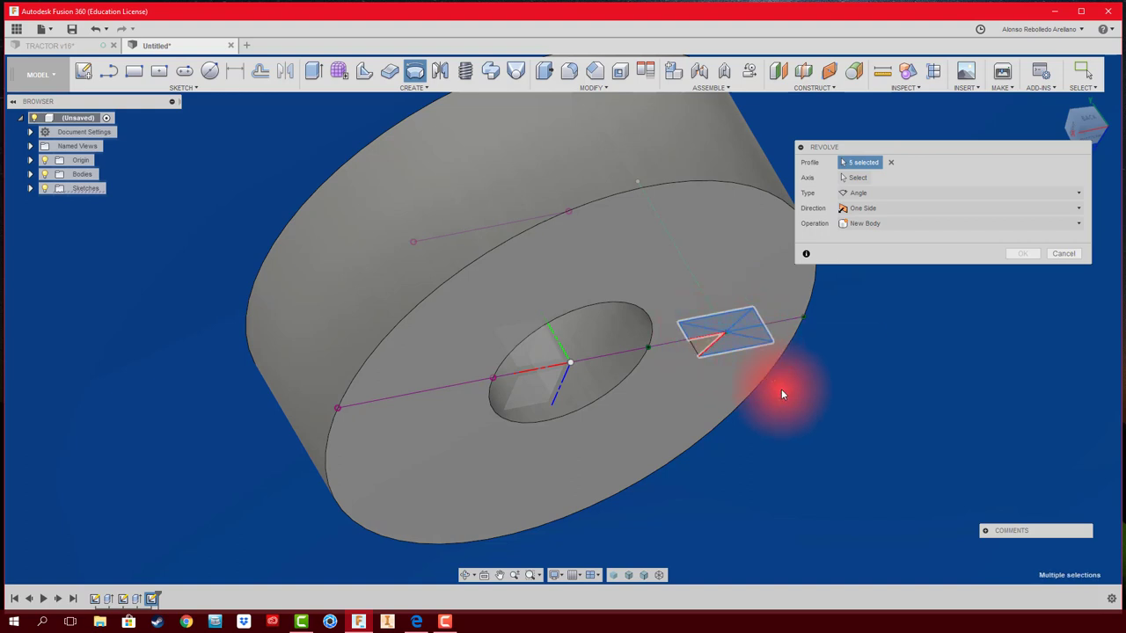
left_click(710, 336)
left_click(857, 178)
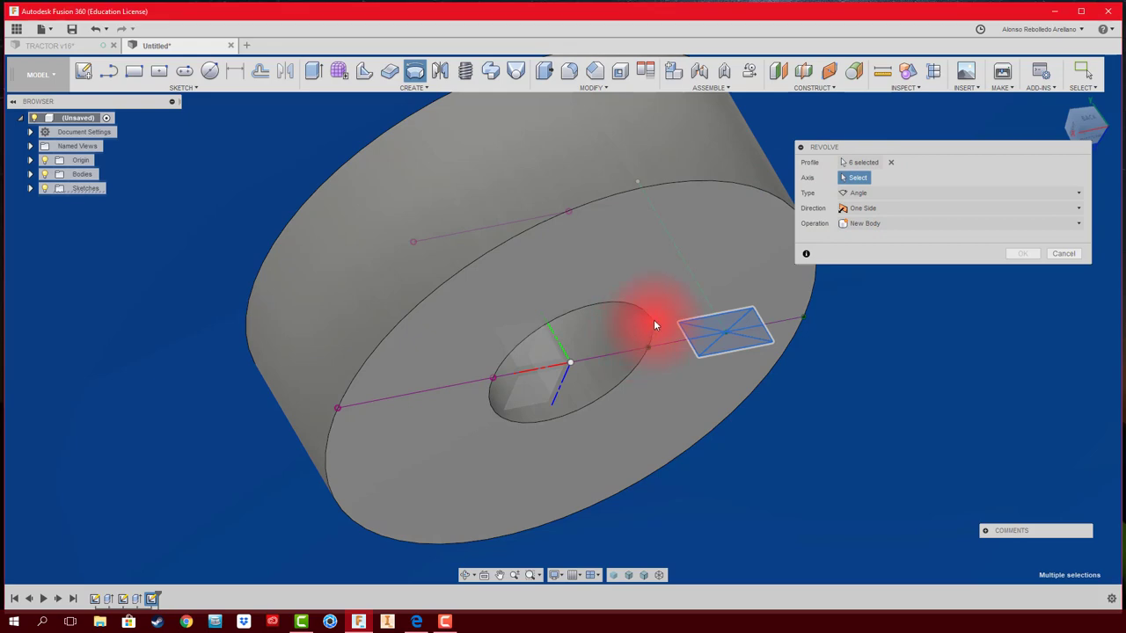
middle_click_drag(663, 337, 589, 363)
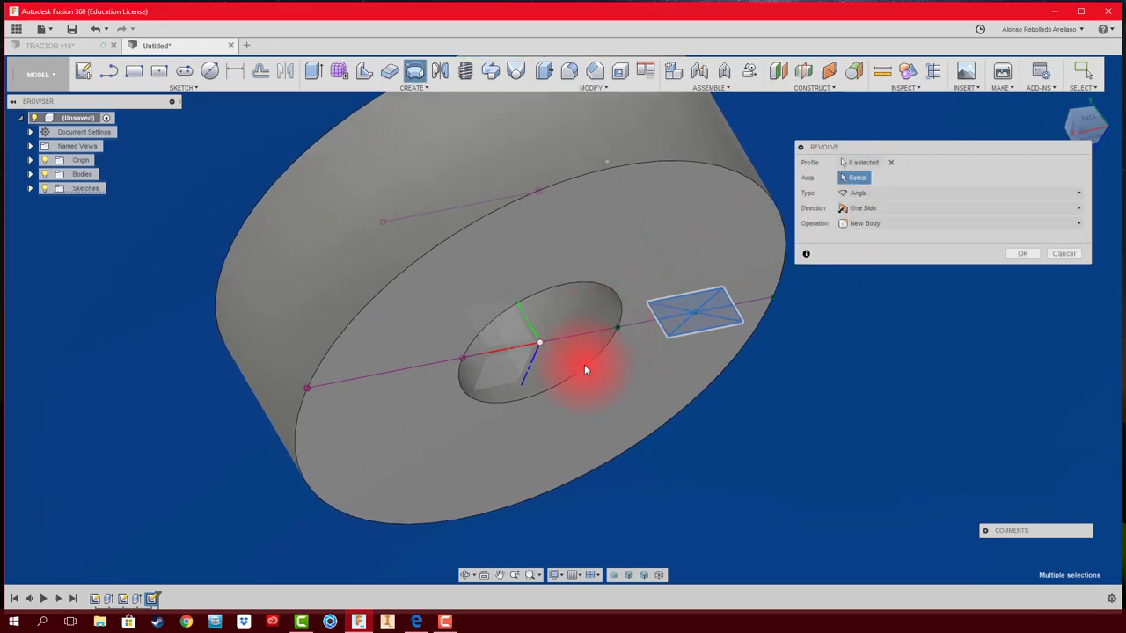
left_click(528, 326)
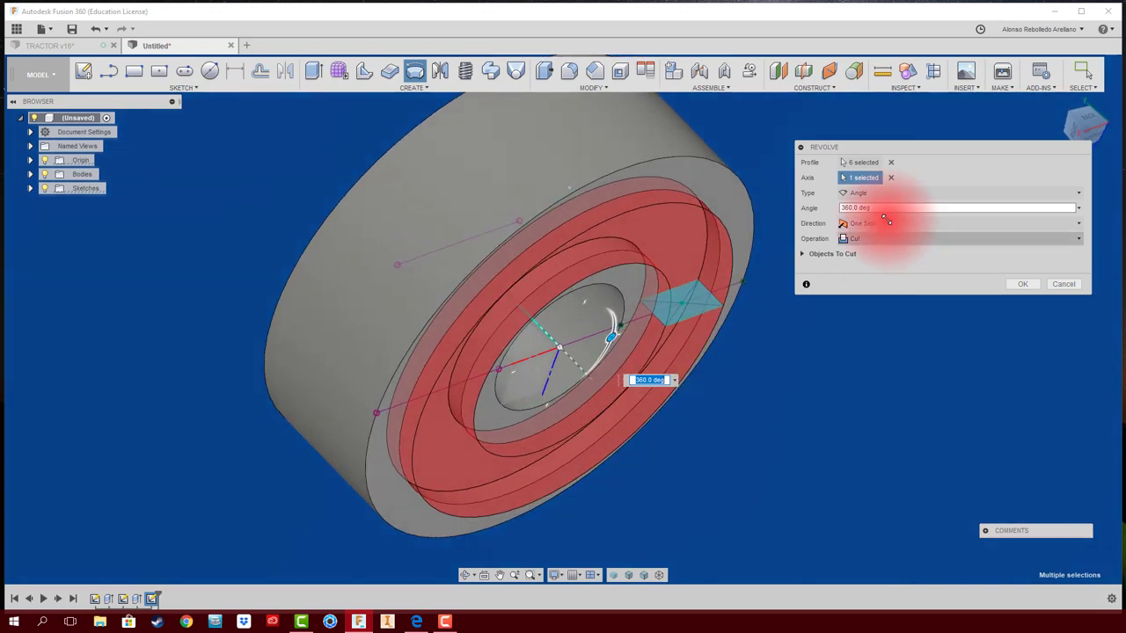
left_click(1015, 283)
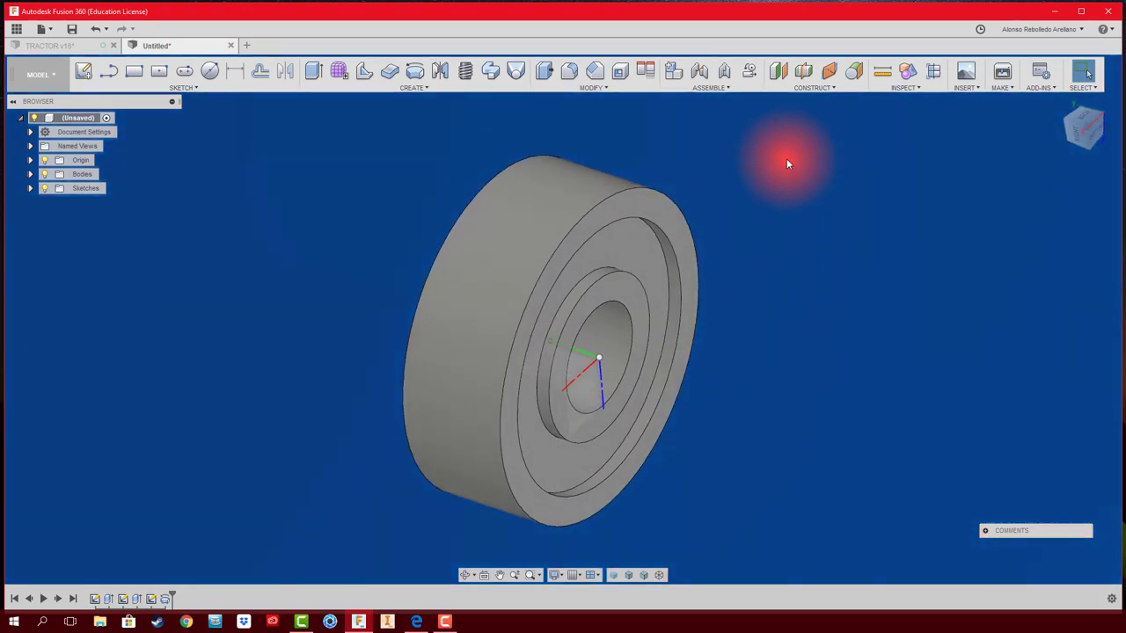
Step: Try an offset plane from the XZ plane, then cancel it
left_click(777, 71)
left_click(587, 403)
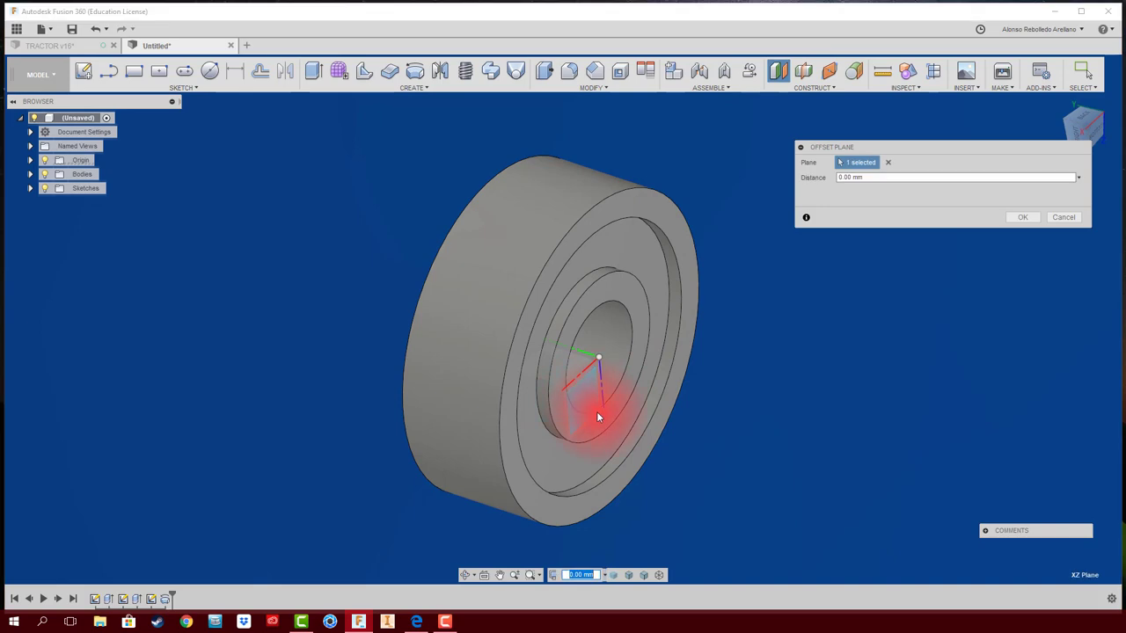
mouse_move(679, 388)
middle_mouse_down("shift")
mouse_move(454, 402)
mouse_move(639, 382)
mouse_move(600, 393)
middle_mouse_up("shift")
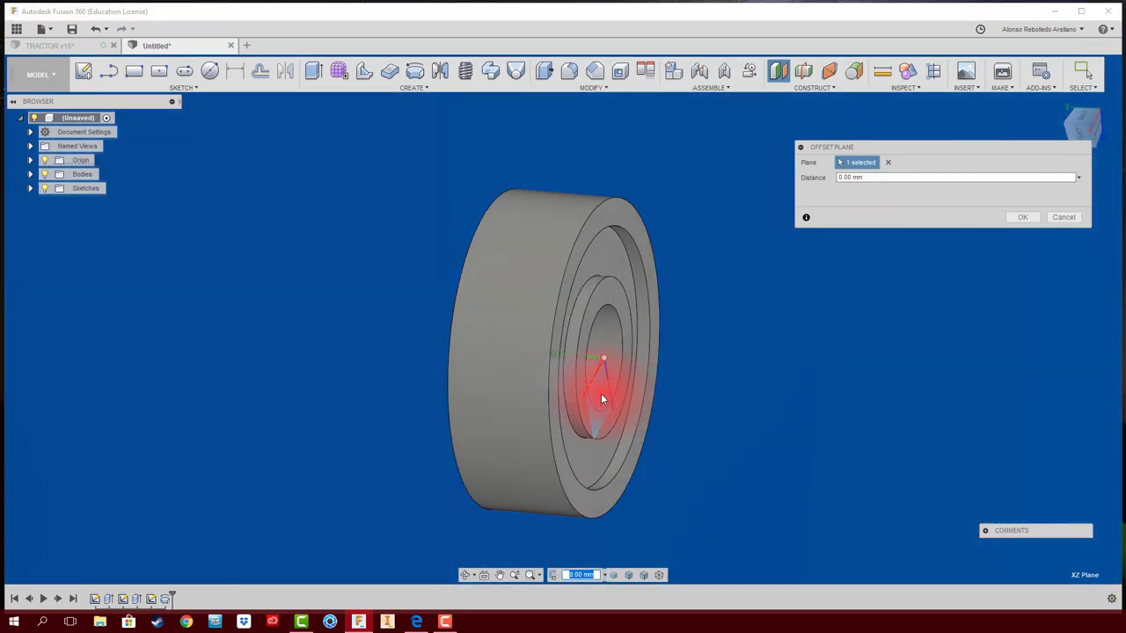
left_click(1064, 217)
Step: Show the origin planes and try an offset from the XY plane, then cancel it
middle_click_drag(495, 348, 376, 359, "shift")
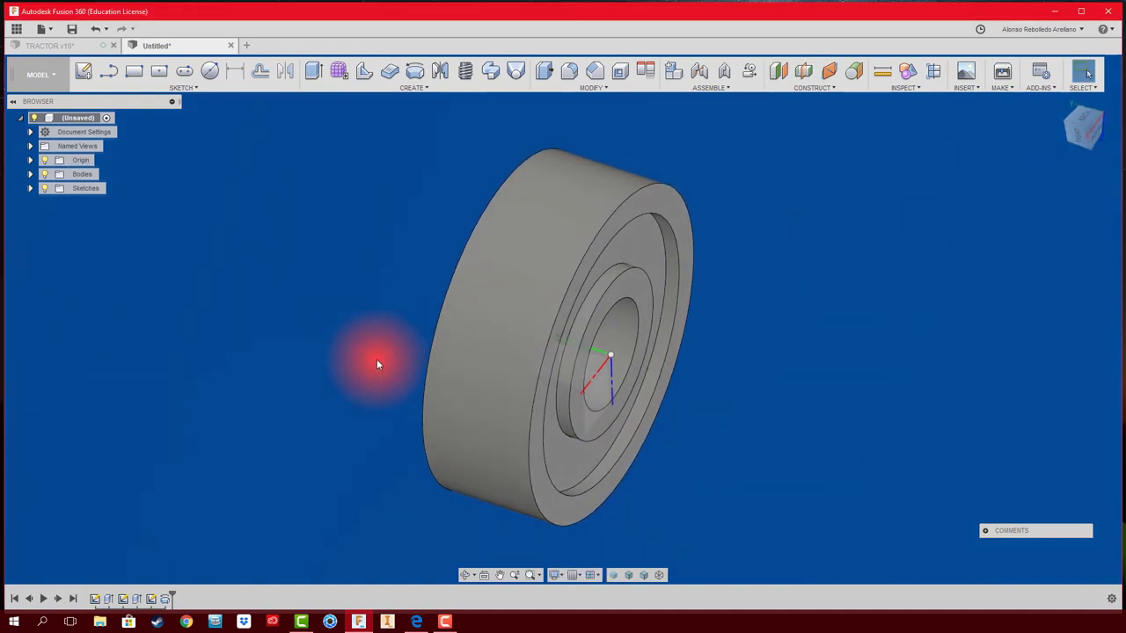
left_click(30, 161)
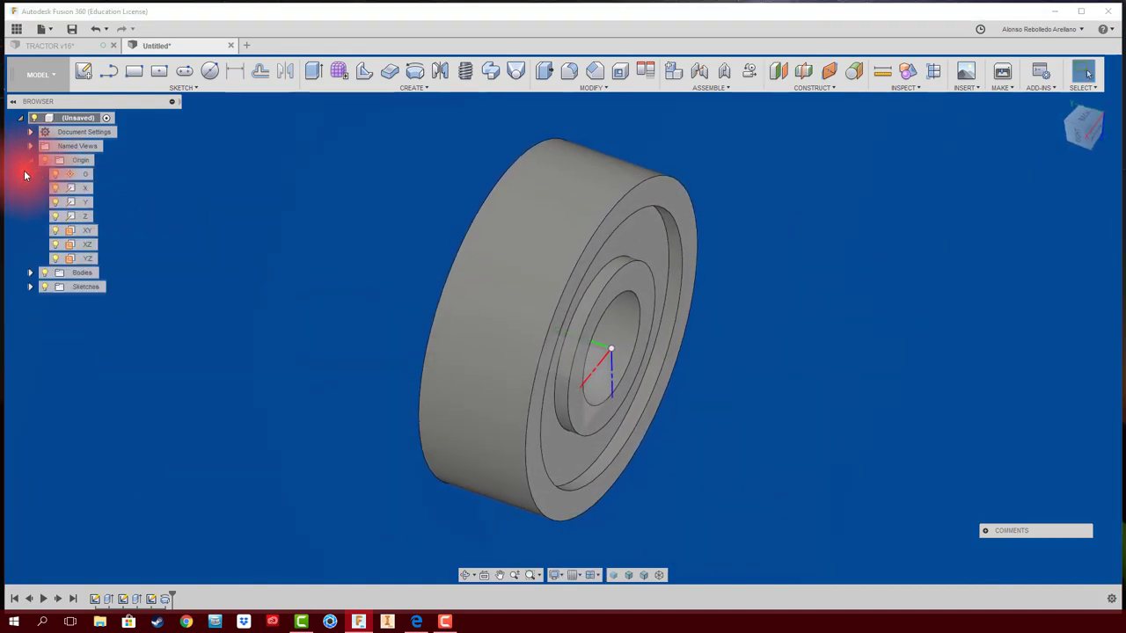
left_click(81, 232)
left_click(777, 72)
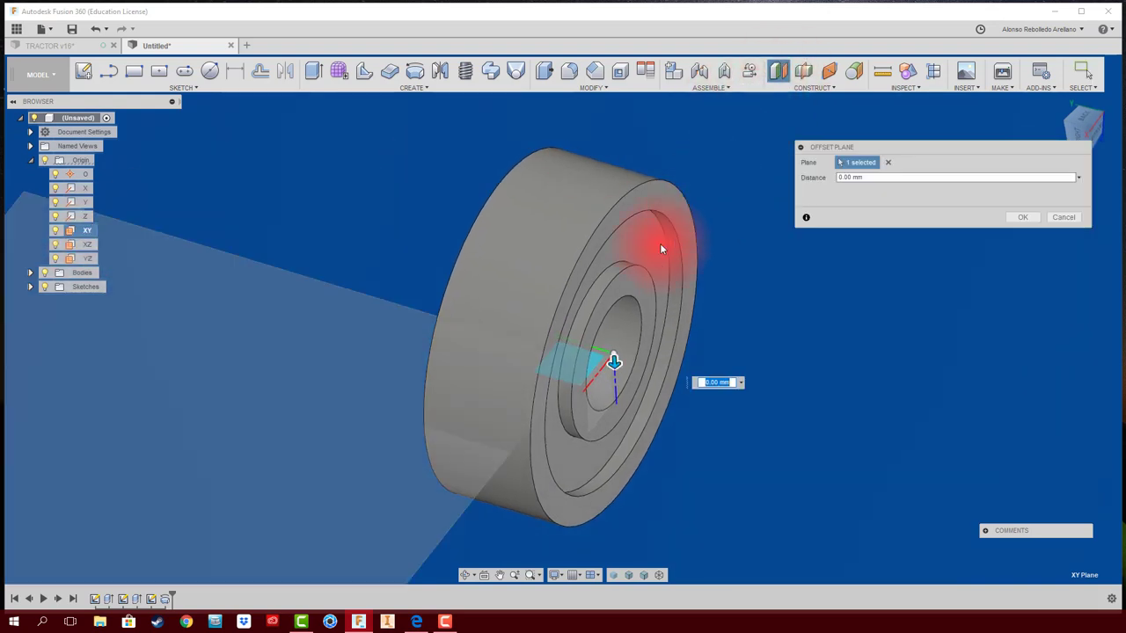
left_click_drag(611, 355, 613, 337)
mouse_move(613, 337)
middle_mouse_down("shift")
mouse_move(615, 314)
mouse_move(77, 222)
middle_mouse_up("shift")
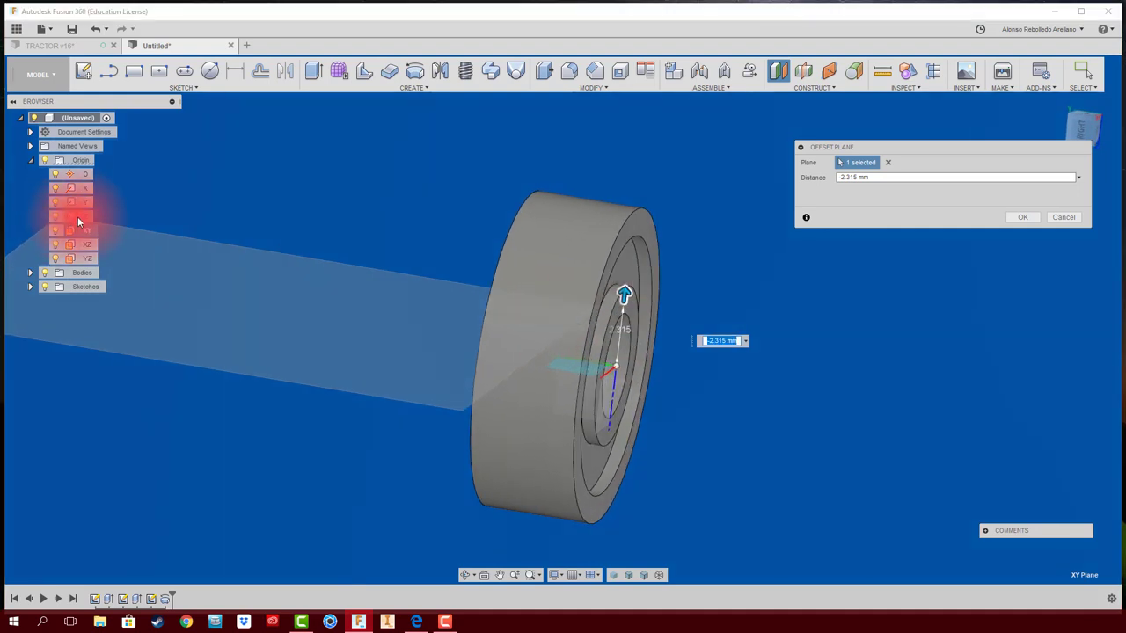
left_click(1064, 217)
Step: Create a construction plane offset about 2 mm from the XZ plane
mouse_move(1050, 232)
middle_mouse_down("shift")
mouse_move(499, 337)
mouse_move(199, 274)
mouse_move(80, 186)
middle_mouse_up("shift")
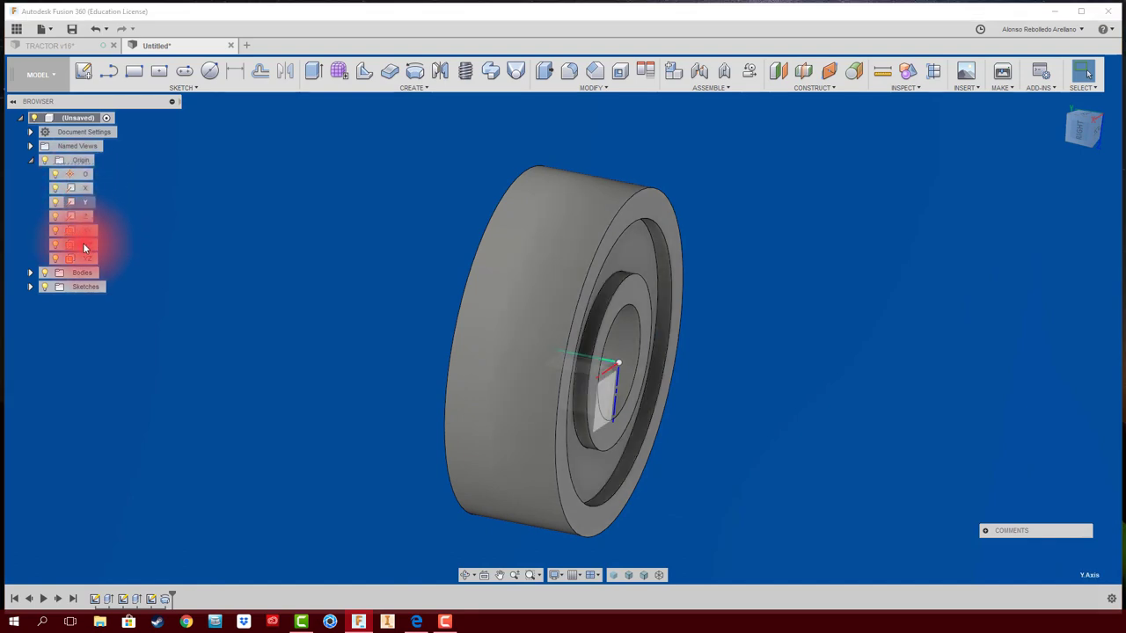
left_click(83, 244)
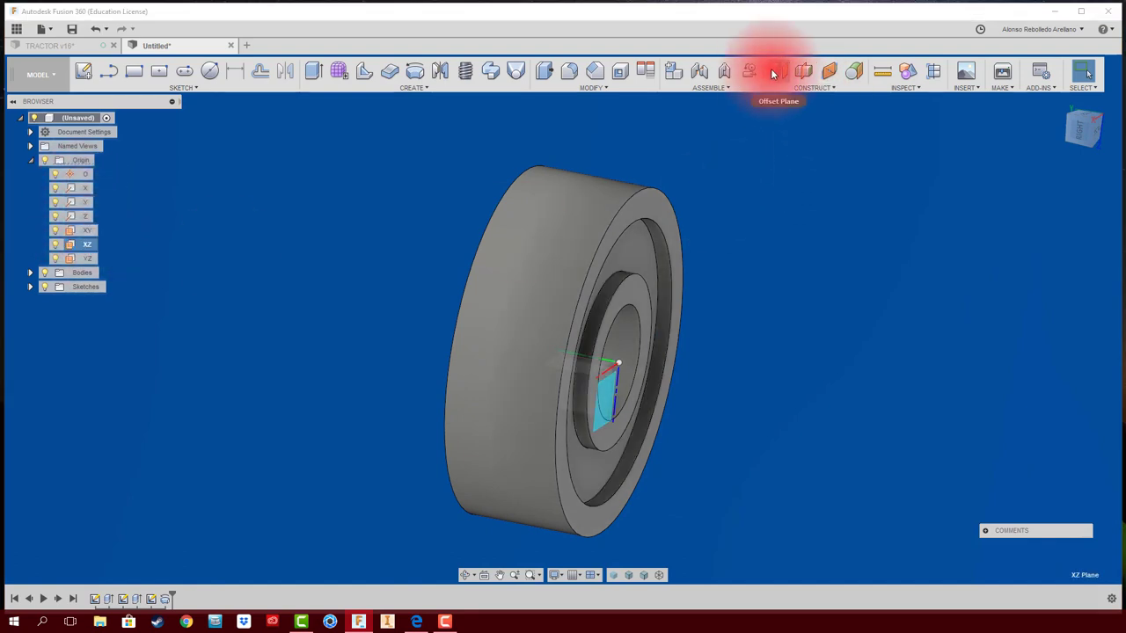
left_click(777, 70)
left_click_drag(606, 359, 557, 344)
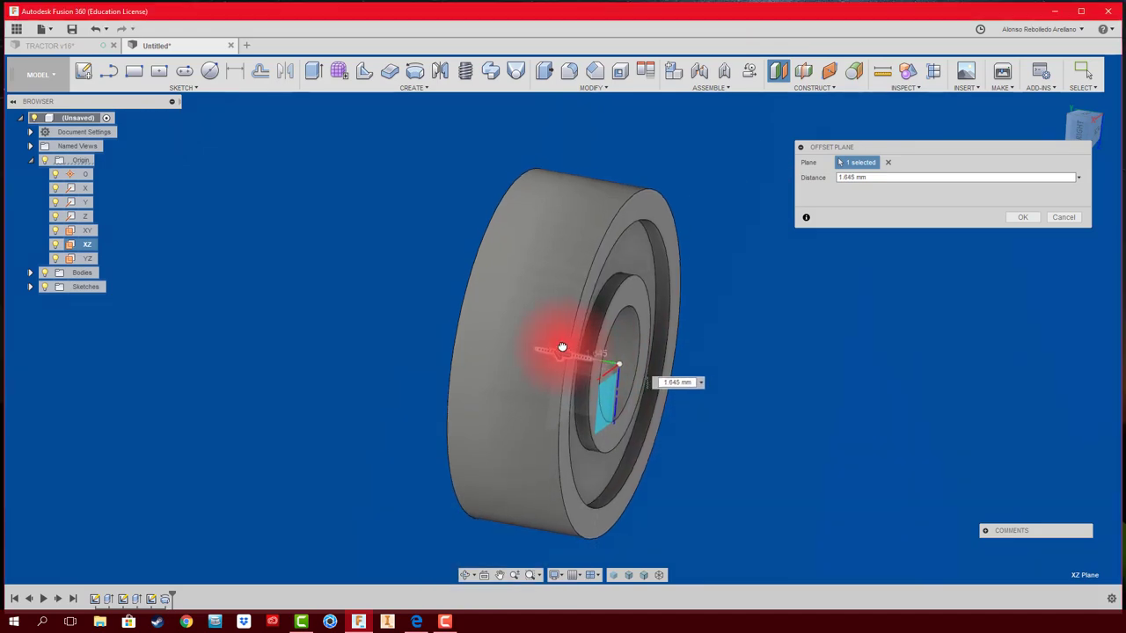
middle_click_drag(558, 344, 560, 342, "shift")
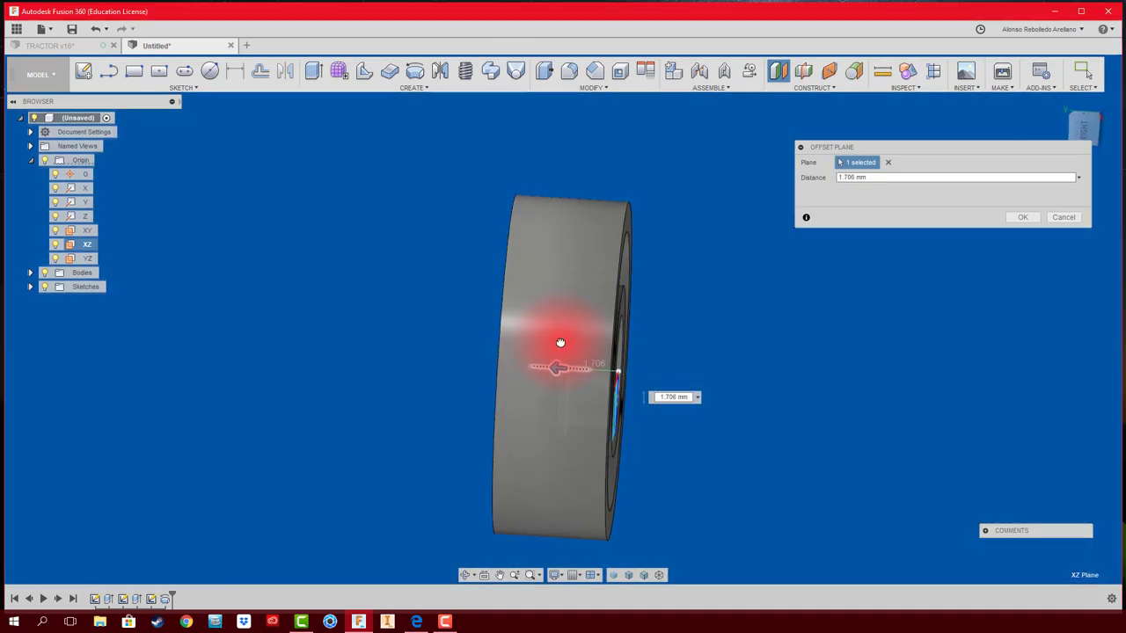
left_click(1083, 127)
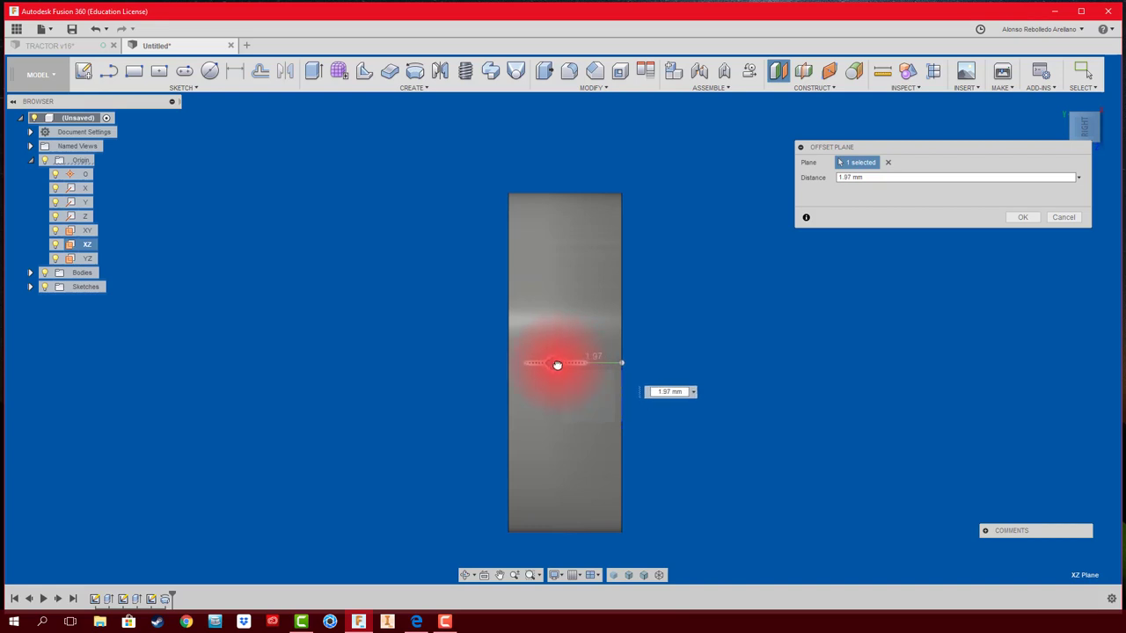
left_click_drag(557, 364, 554, 364)
type("2")
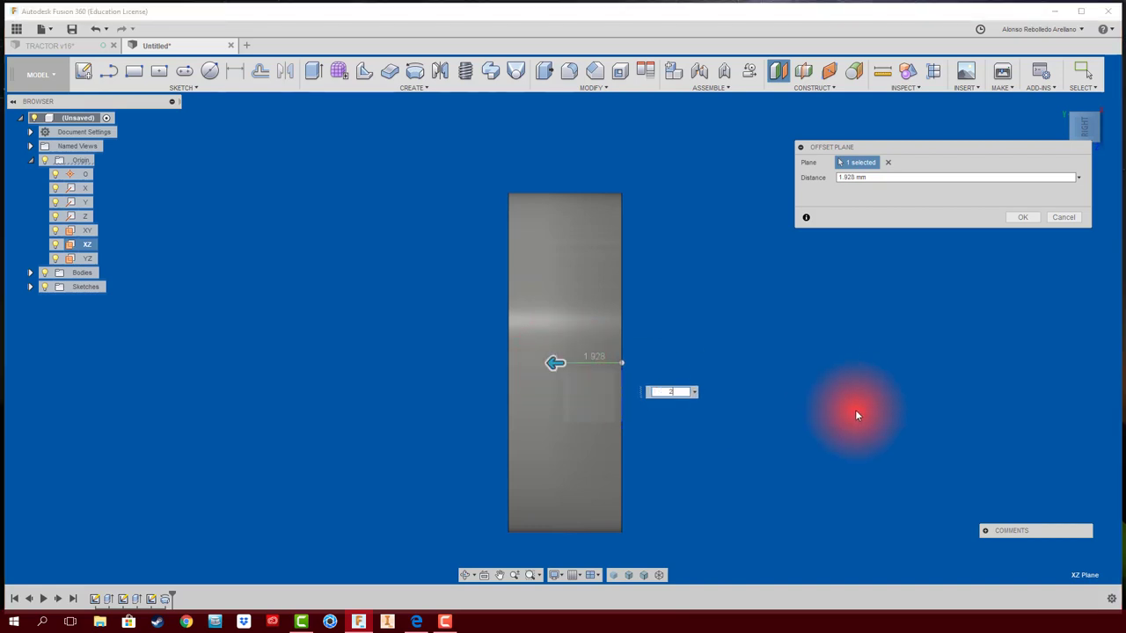
key("Return")
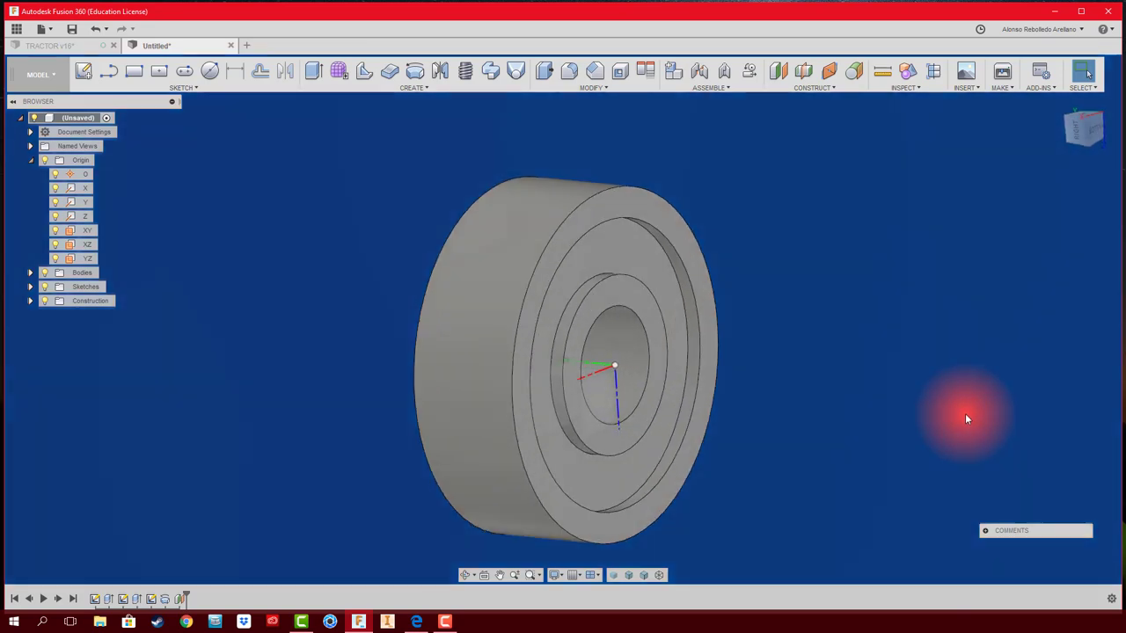
mouse_move(965, 415)
middle_mouse_down("shift")
mouse_move(909, 395)
mouse_move(905, 271)
middle_mouse_up("shift")
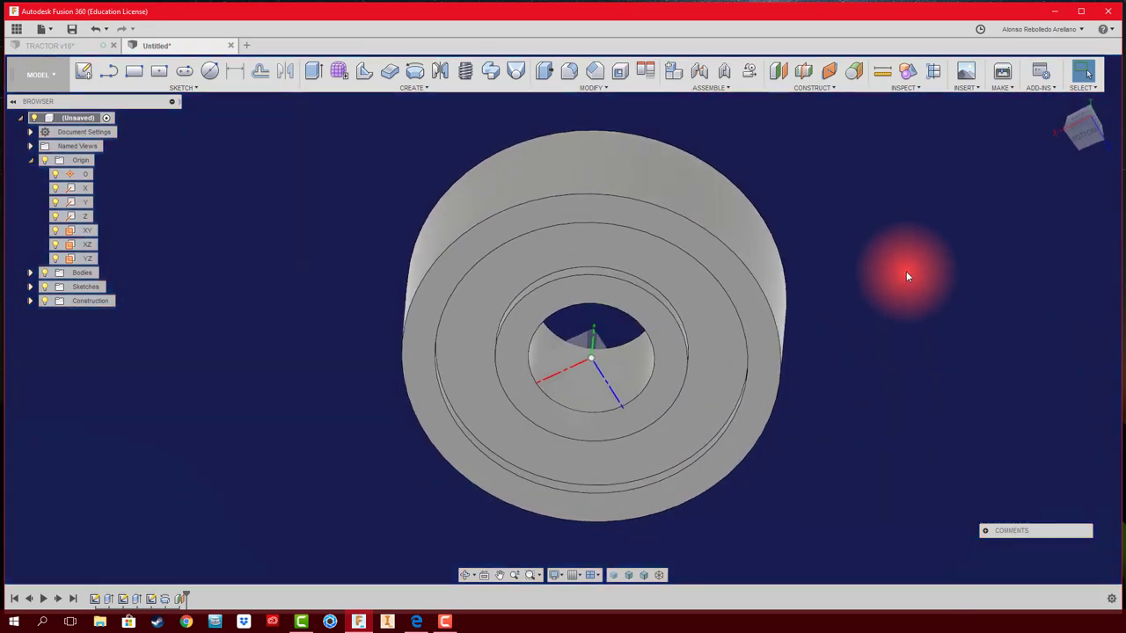
Step: Mirror the Revolve1 feature across the offset construction plane
left_click(441, 72)
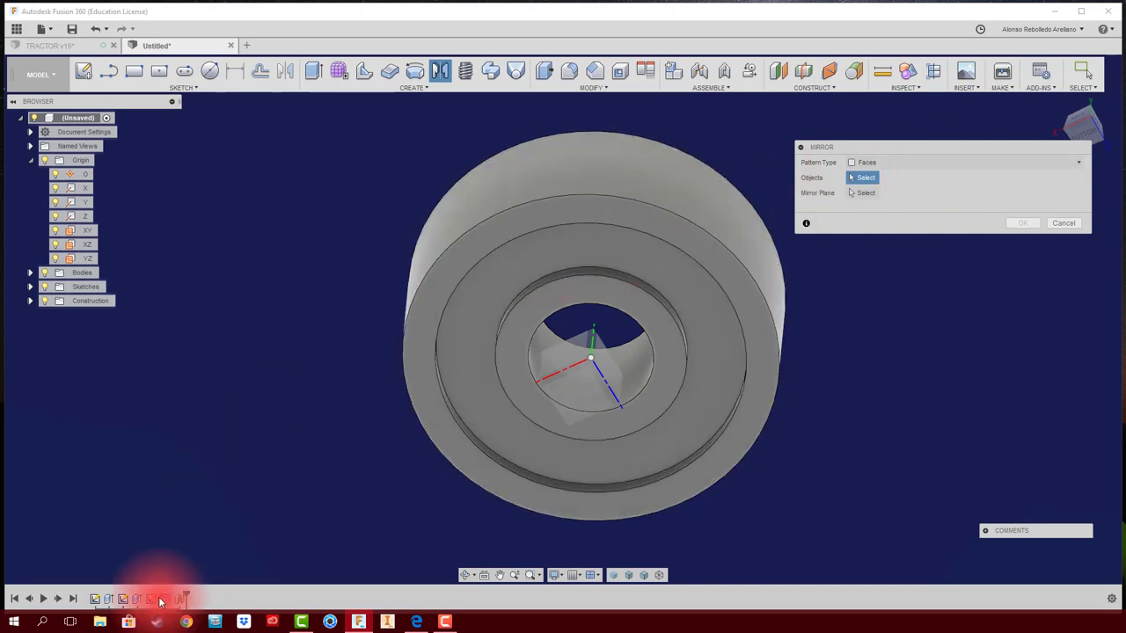
left_click(934, 162)
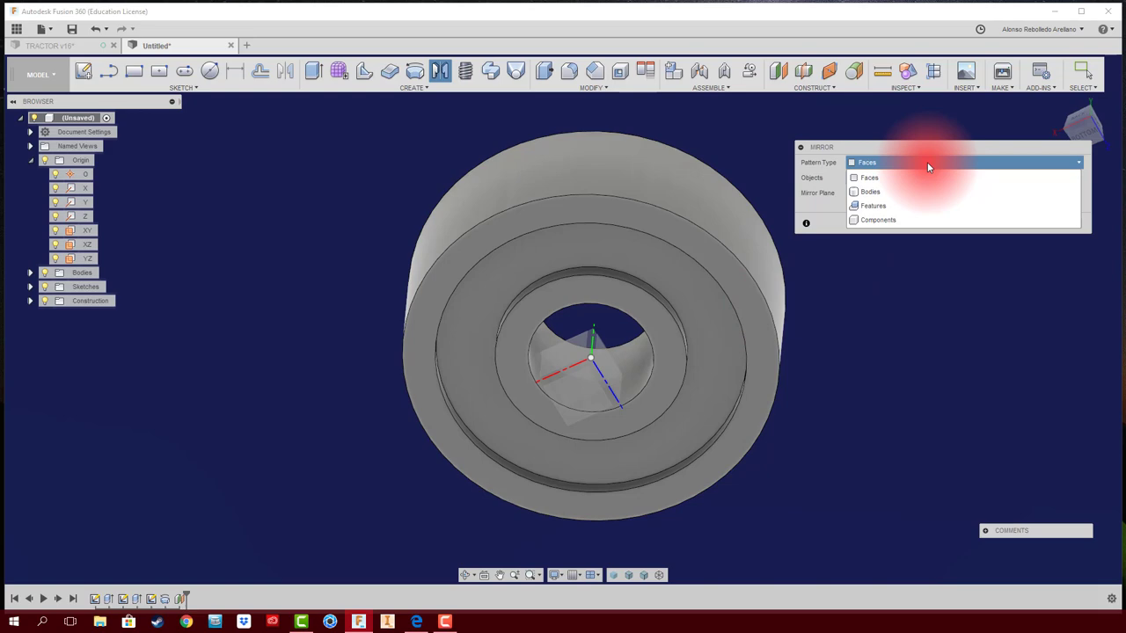
left_click(888, 204)
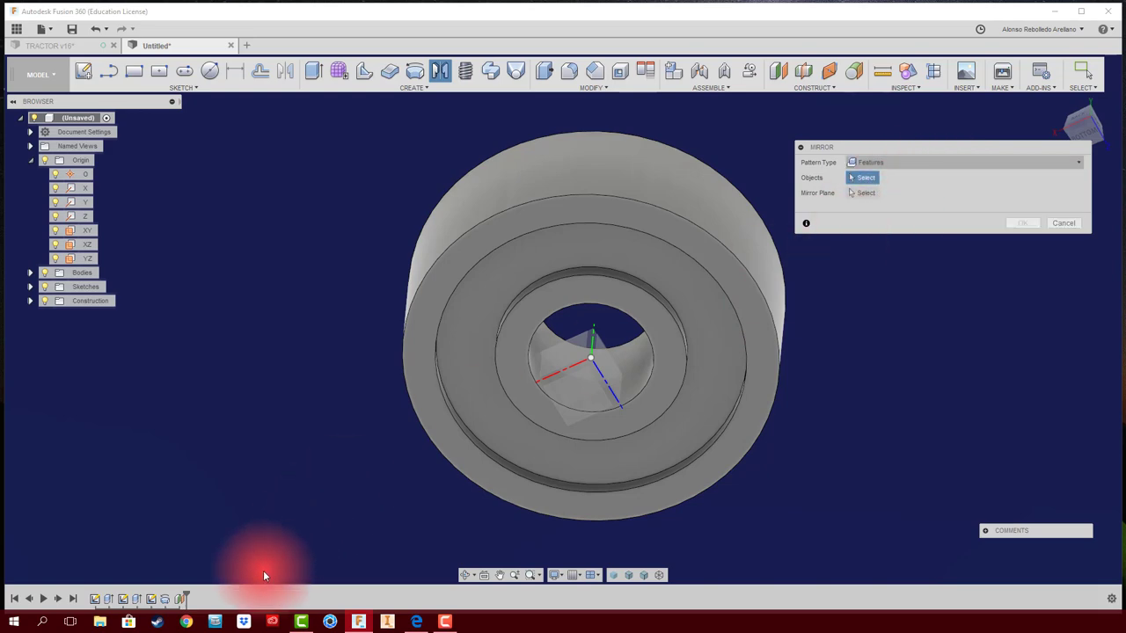
left_click(164, 598)
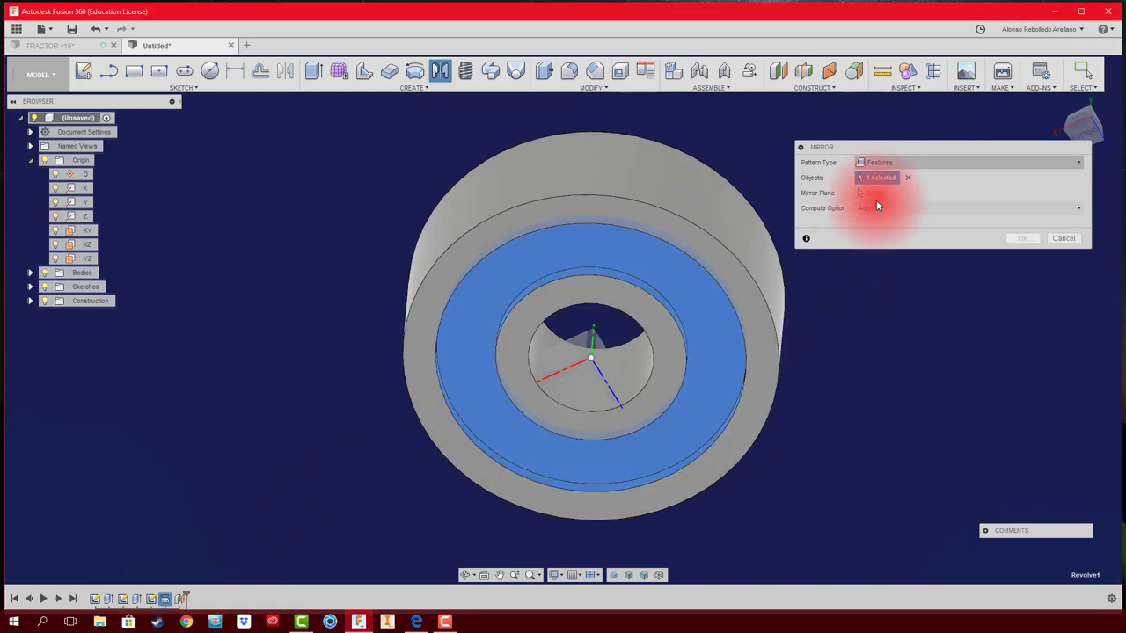
mouse_move(670, 326)
middle_mouse_down("shift")
mouse_move(673, 355)
mouse_move(612, 359)
mouse_move(914, 214)
mouse_move(999, 234)
middle_mouse_up("shift")
left_click(622, 353)
left_click(1020, 238)
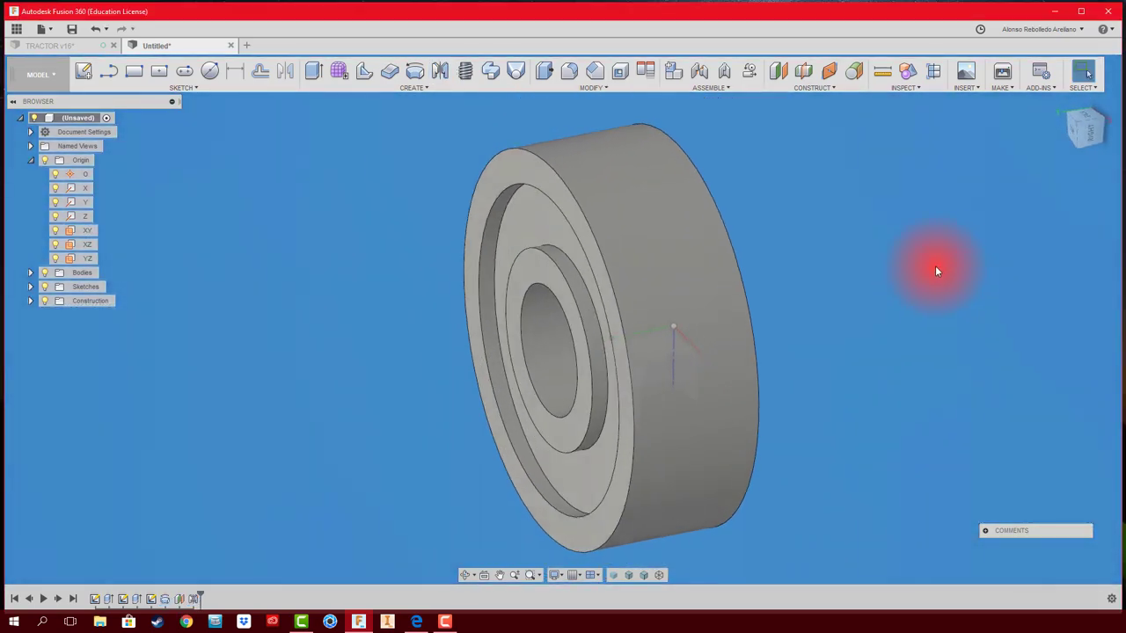
mouse_move(935, 271)
middle_mouse_down("shift")
mouse_move(921, 280)
mouse_move(468, 255)
mouse_move(454, 244)
mouse_move(713, 253)
mouse_move(371, 233)
middle_mouse_up("shift")
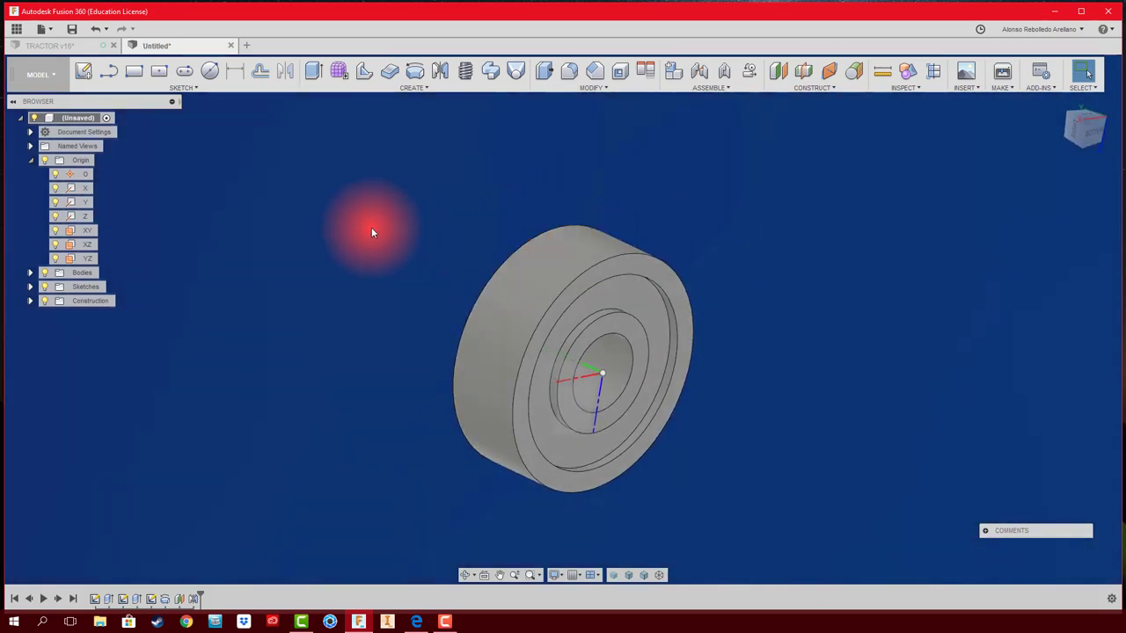
Step: Save the wheel design as LLANTA
scroll(377, 232, "up", 2)
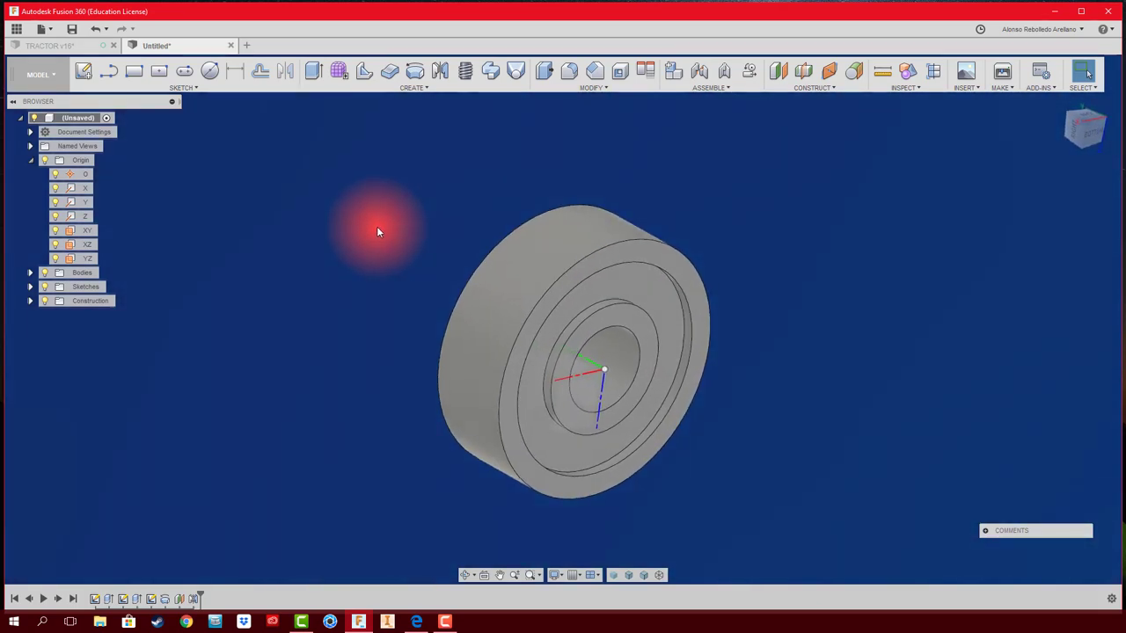
left_click(73, 29)
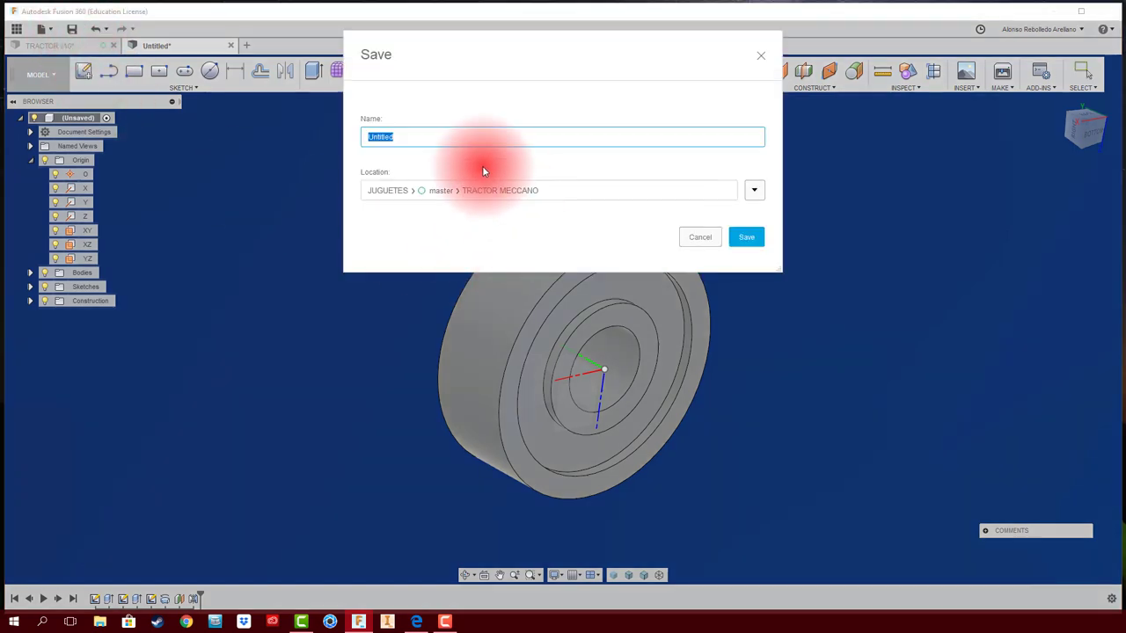
type("LLA")
type("NTA")
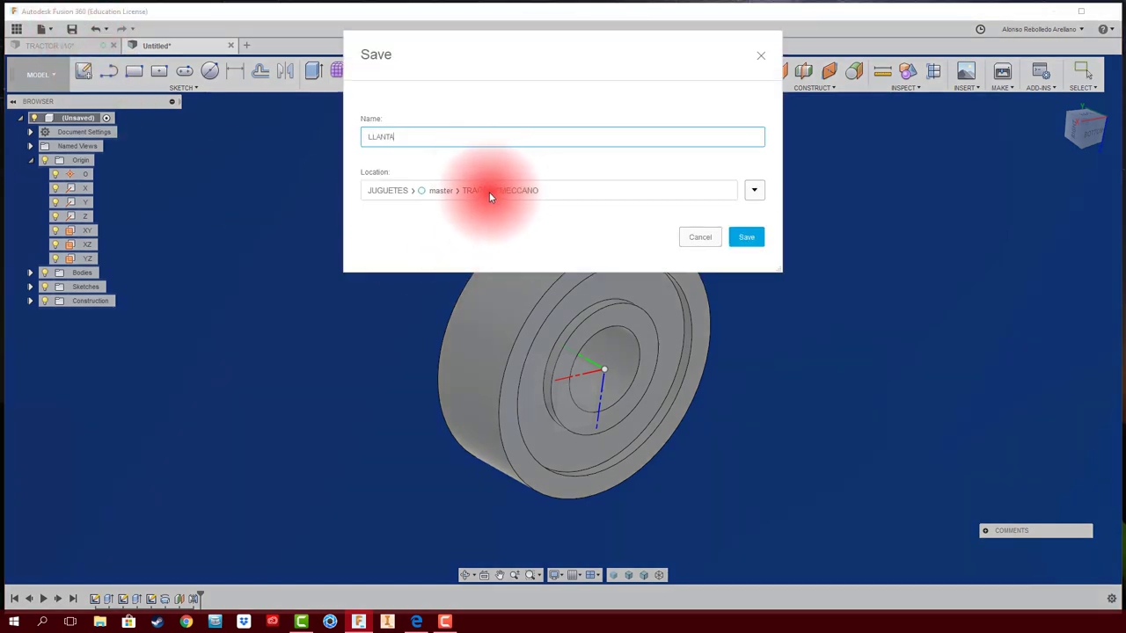
left_click(741, 245)
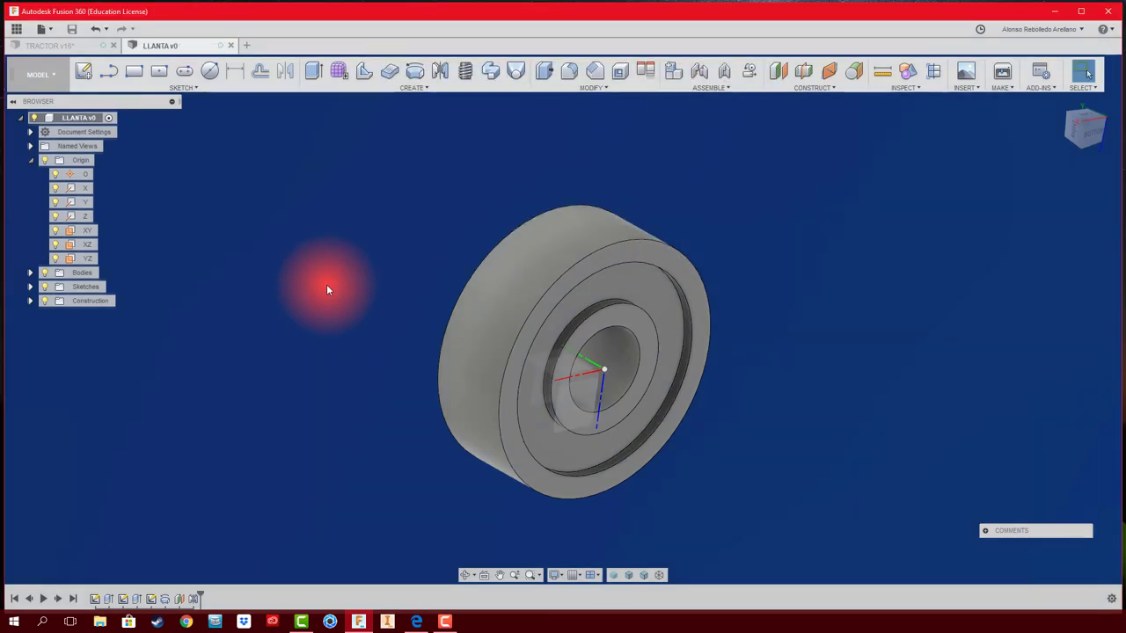
Step: Close the LLANTA tab and insert the LLANTA design into the tractor assembly
left_click(230, 45)
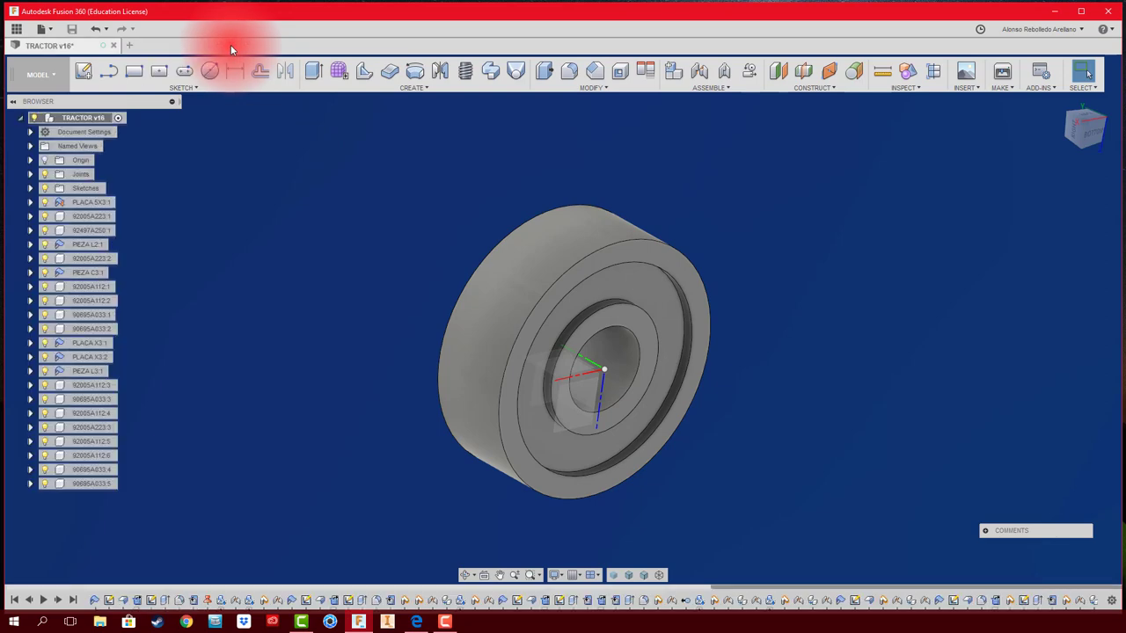
left_click(15, 28)
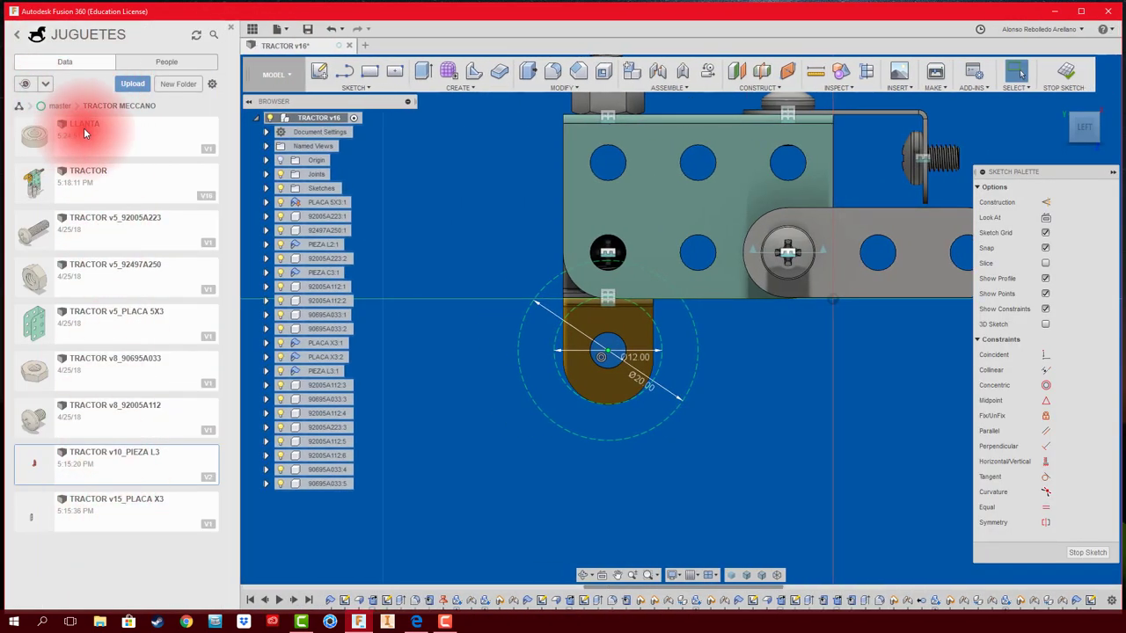
scroll(503, 270, "down", 2)
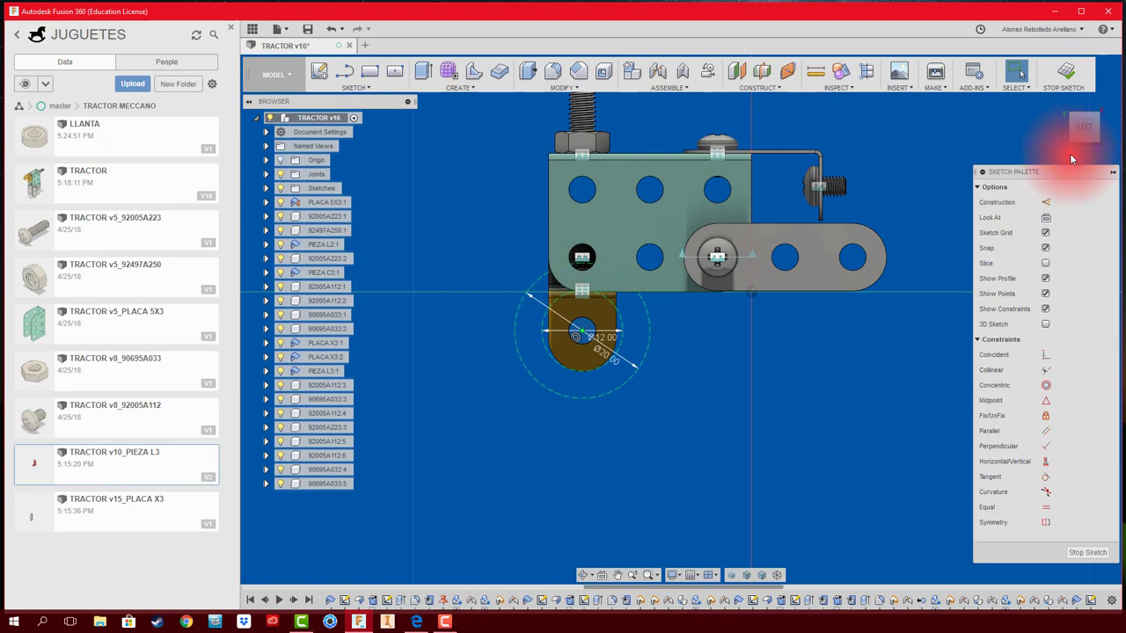
left_click(1070, 77)
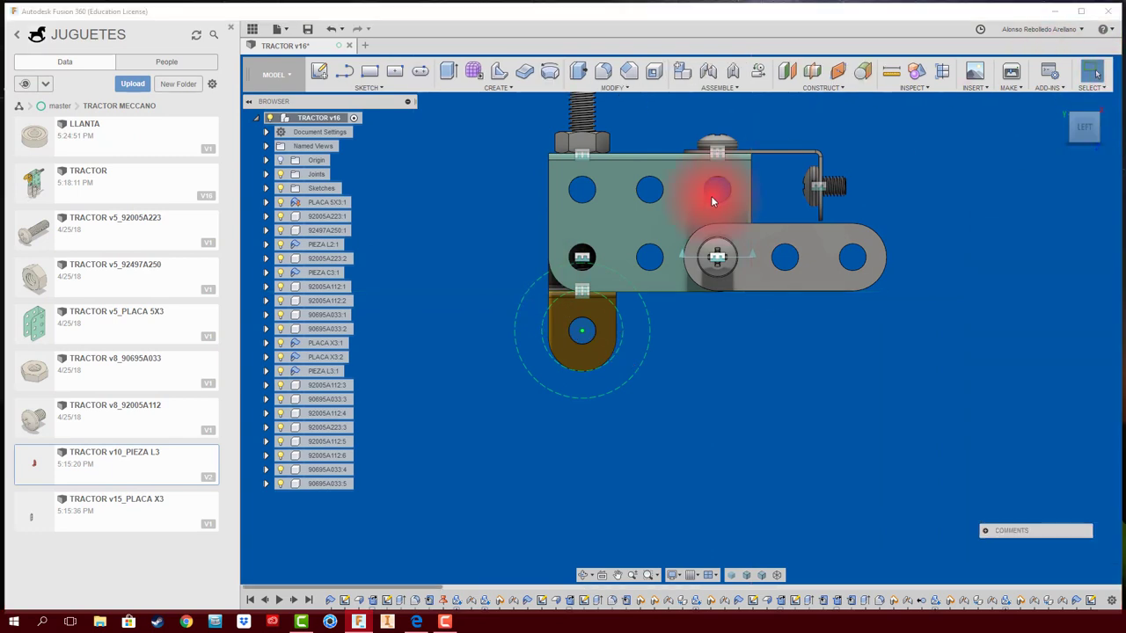
left_click(126, 132)
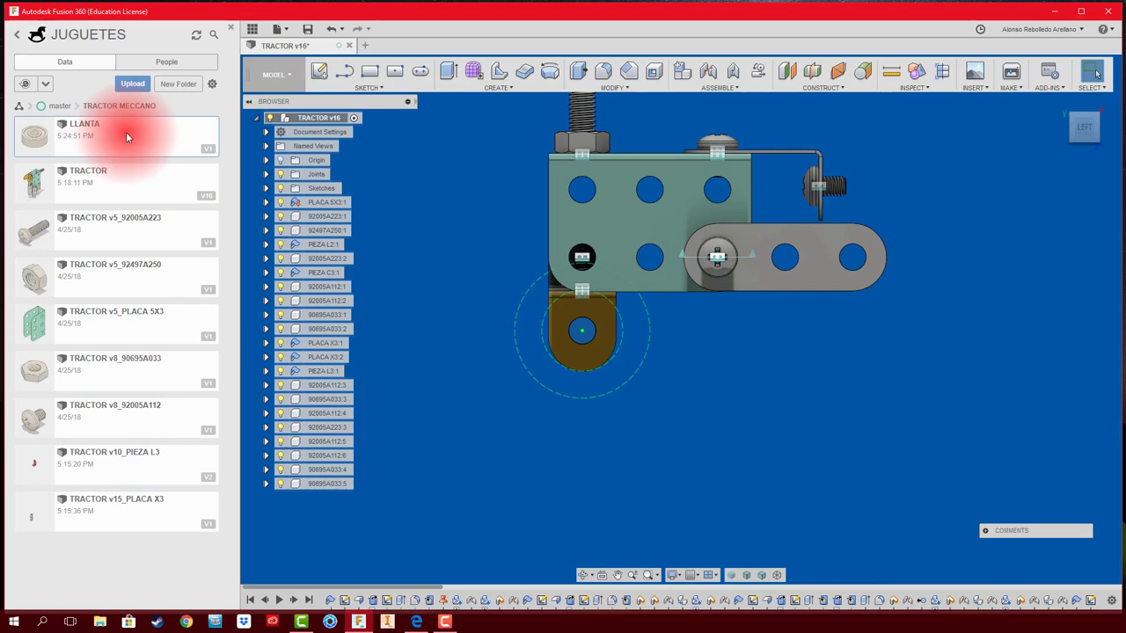
right_click(125, 132)
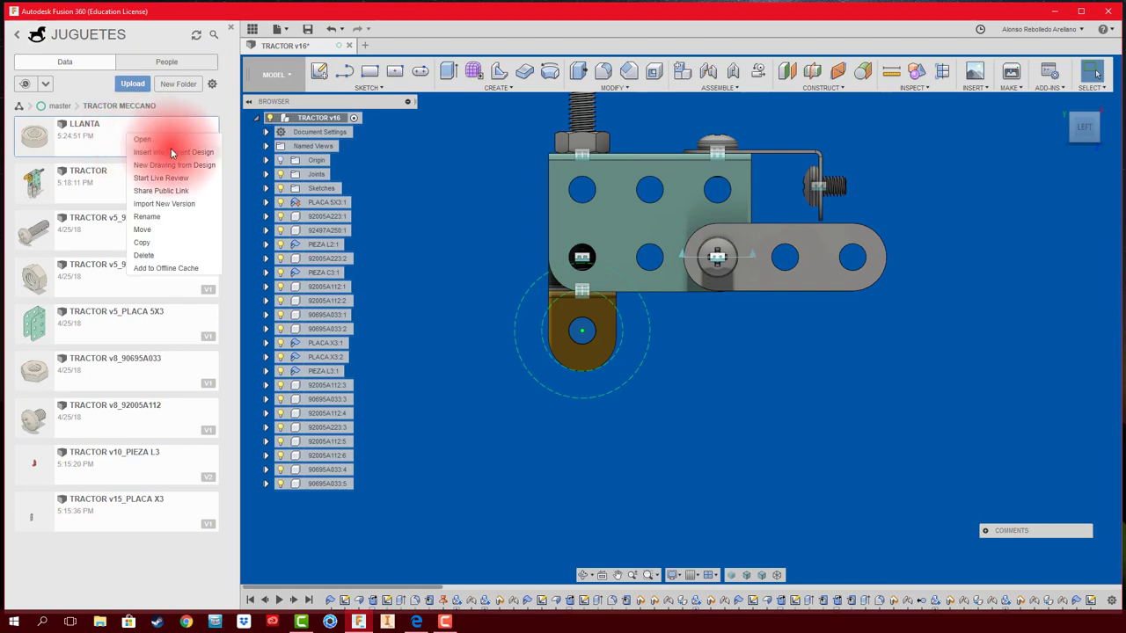
left_click(173, 151)
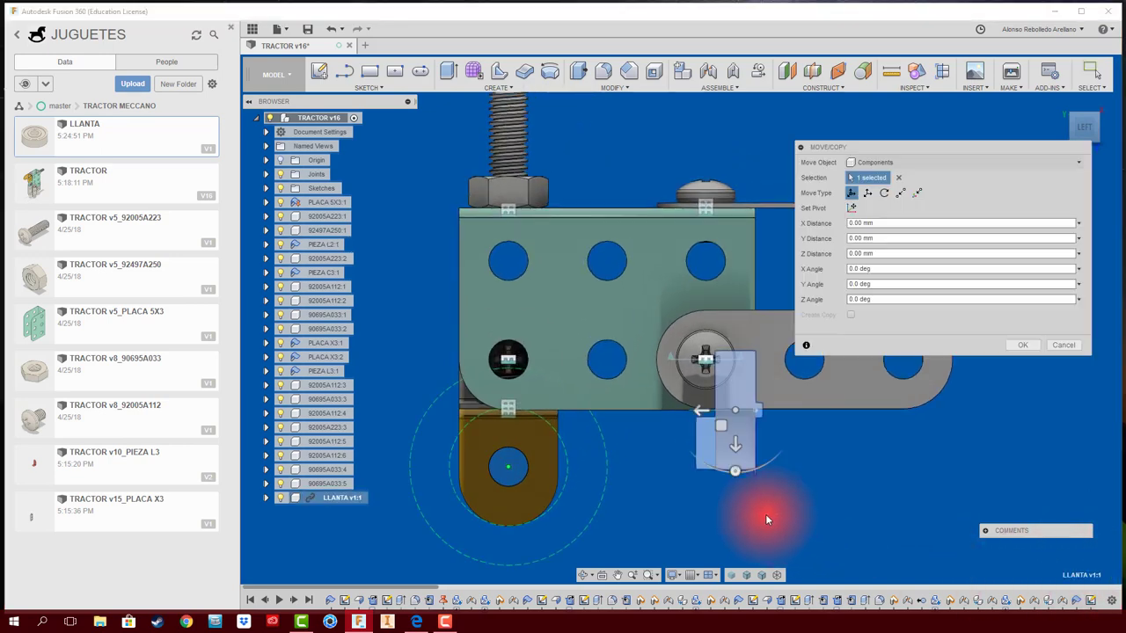
Step: Rotate the wheel -90° about Z and move it off the axle to the lower right
middle_click_drag(679, 491, 668, 416)
mouse_move(690, 336)
left_mouse_down()
mouse_move(556, 349)
mouse_move(583, 362)
left_mouse_up()
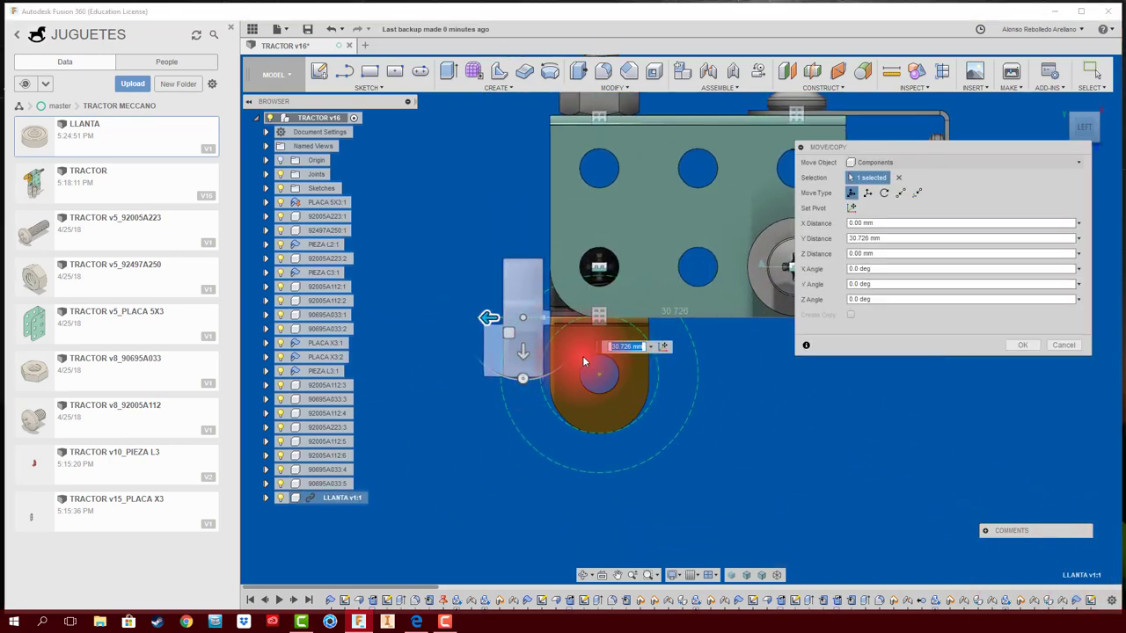
mouse_move(734, 404)
middle_mouse_down("shift")
mouse_move(510, 389)
mouse_move(457, 344)
middle_mouse_up("shift")
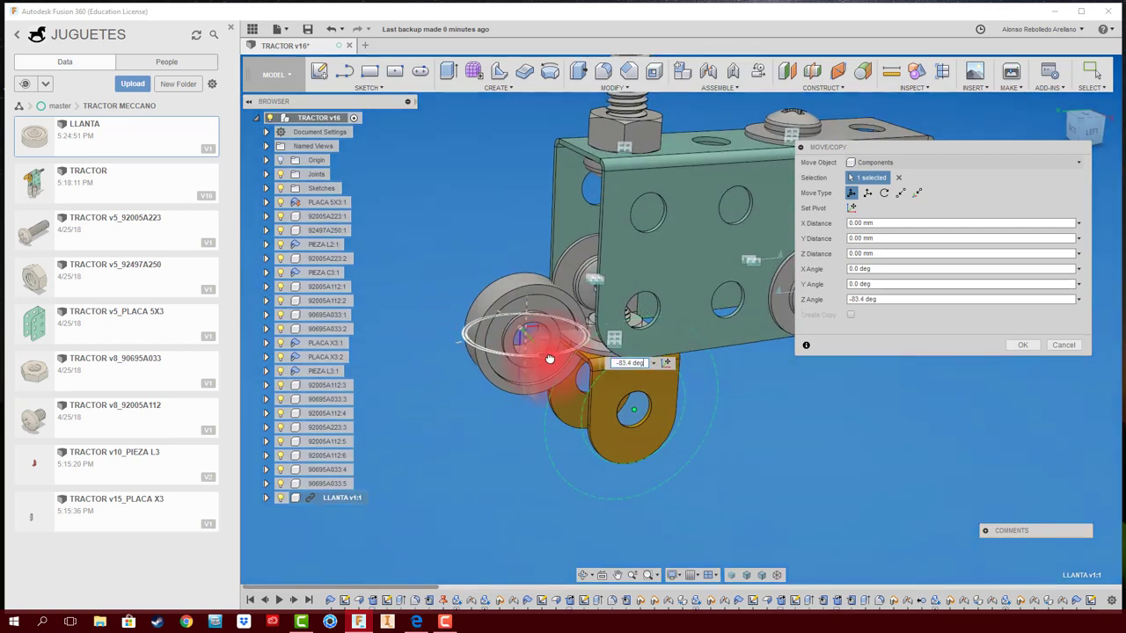
left_click_drag(548, 355, 1016, 371)
key("Return")
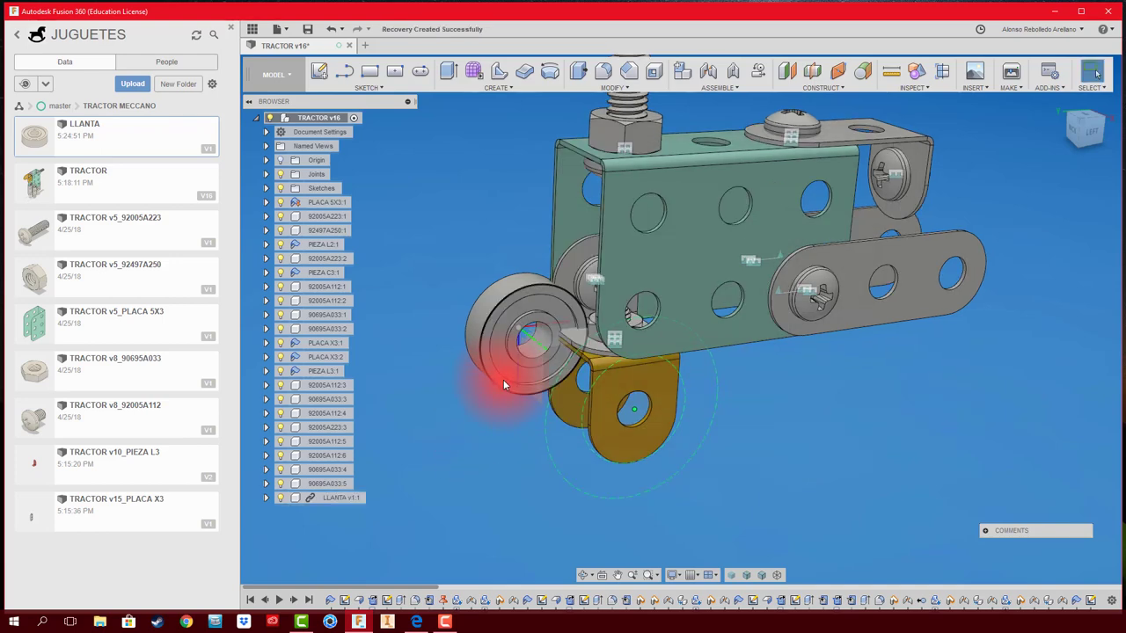
left_click_drag(503, 379, 767, 495)
middle_click_drag(784, 494, 884, 492, "shift")
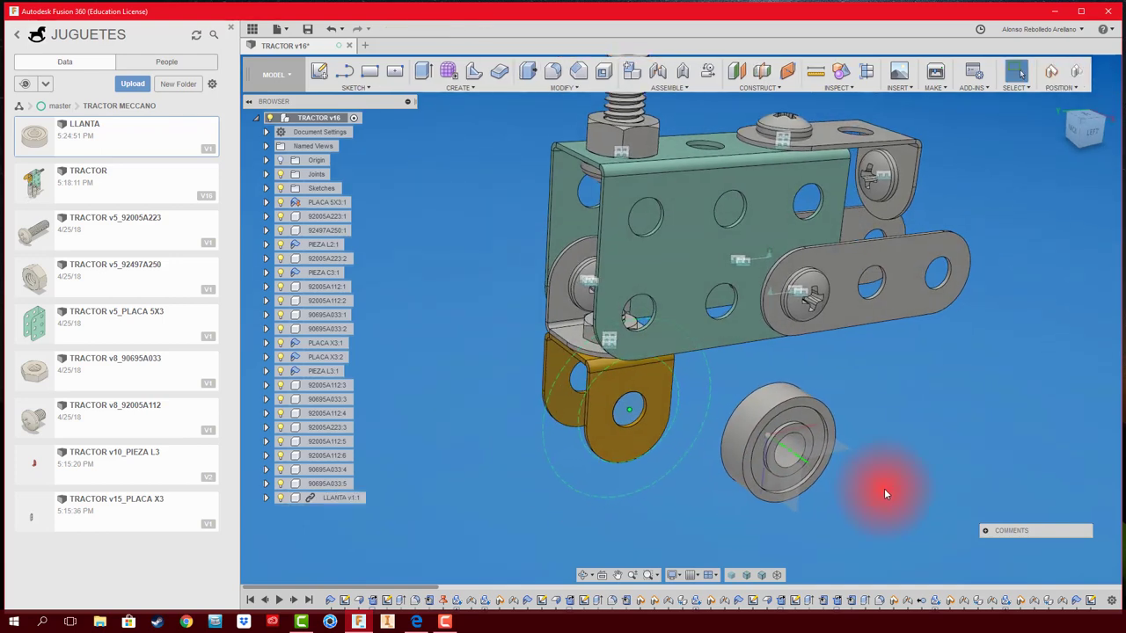
Step: Give the wheel a yellow Plastic - Glossy finish and save the assembly as a new version
key("a")
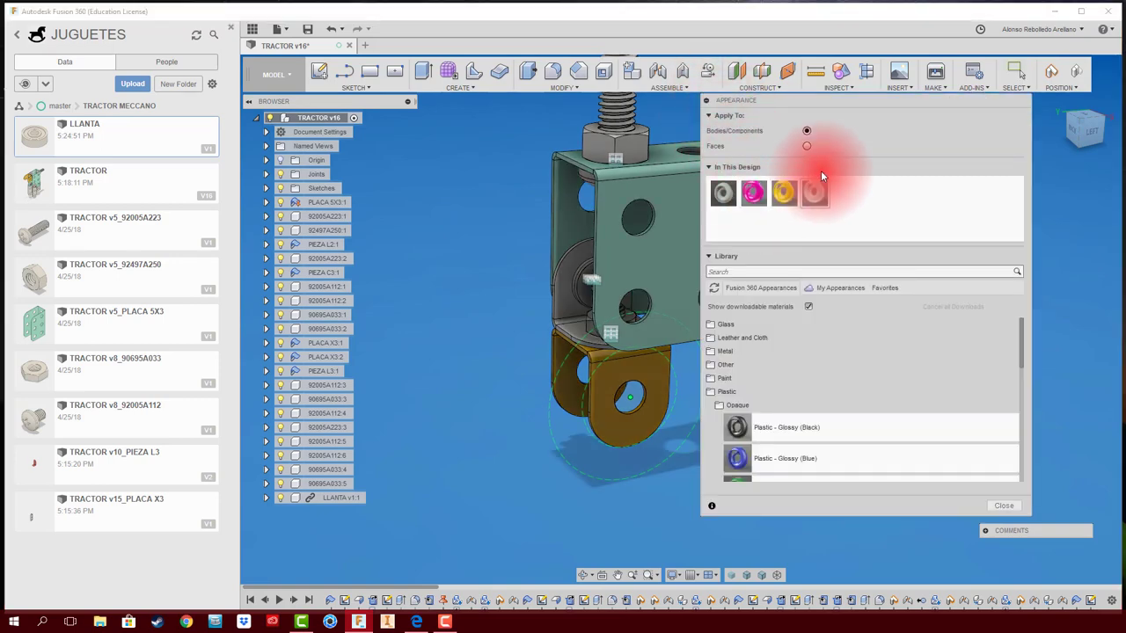
left_click_drag(842, 100, 967, 112)
scroll(960, 427, "down", 2)
left_click_drag(860, 451, 867, 244)
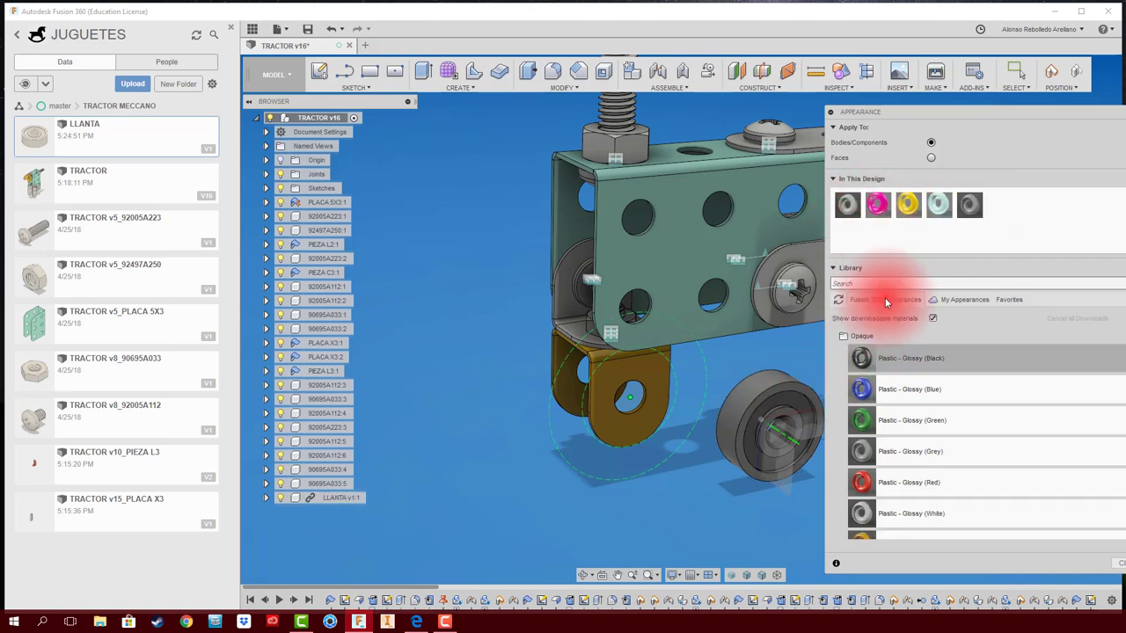
double_click(969, 205)
mouse_move(725, 231)
left_mouse_down()
mouse_move(765, 190)
mouse_move(751, 176)
left_mouse_up()
left_click(798, 161)
left_click(767, 335)
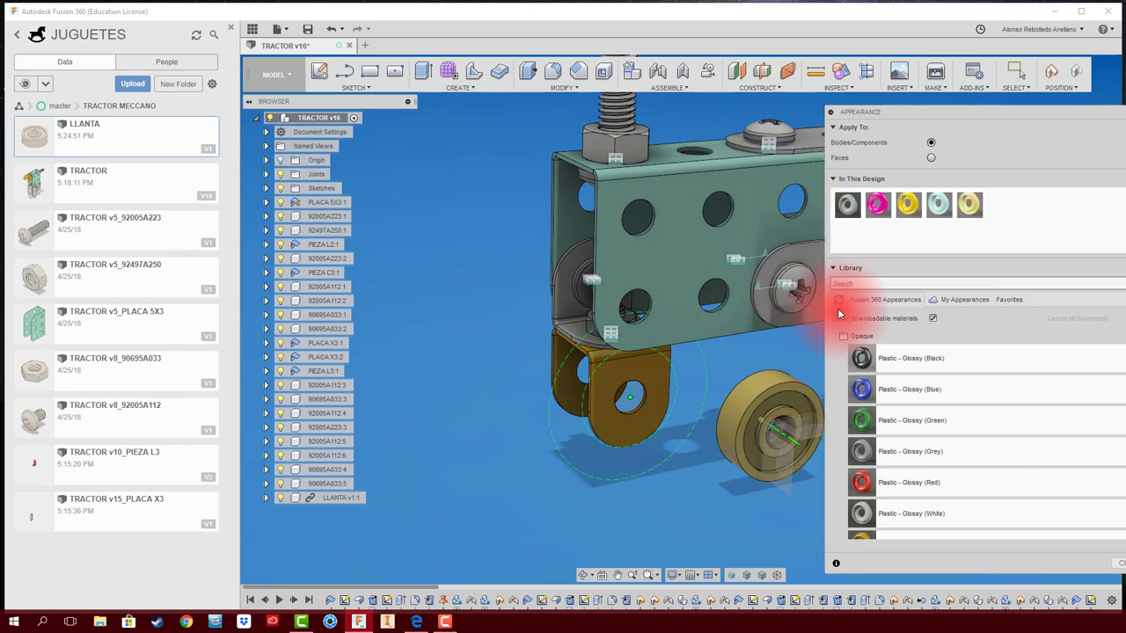
left_click(828, 111)
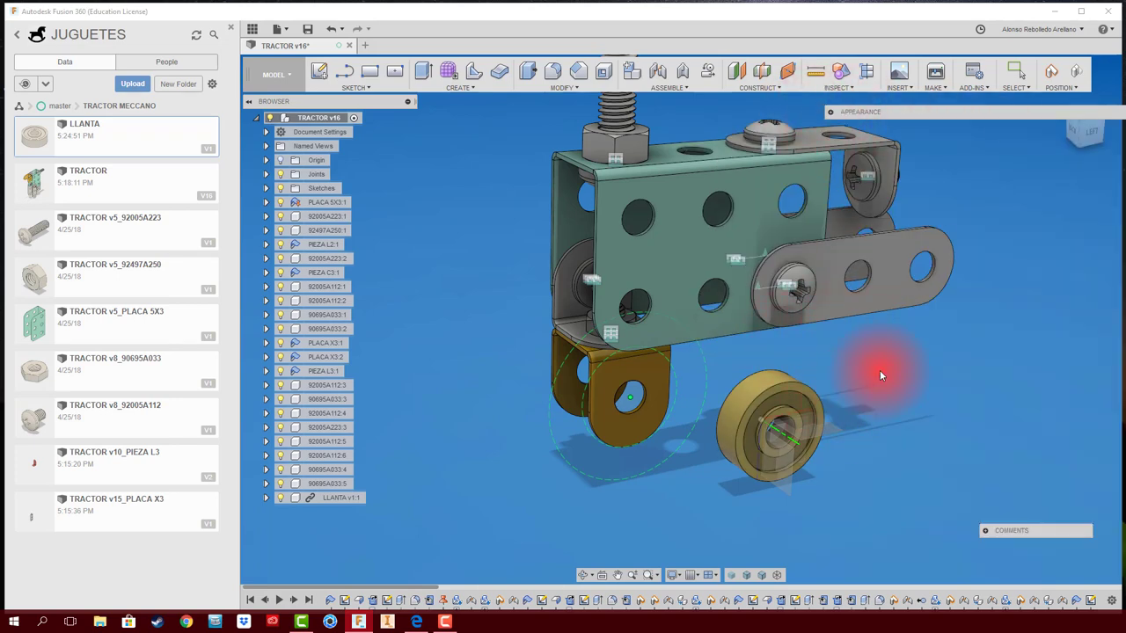
scroll(841, 444, "up", 3)
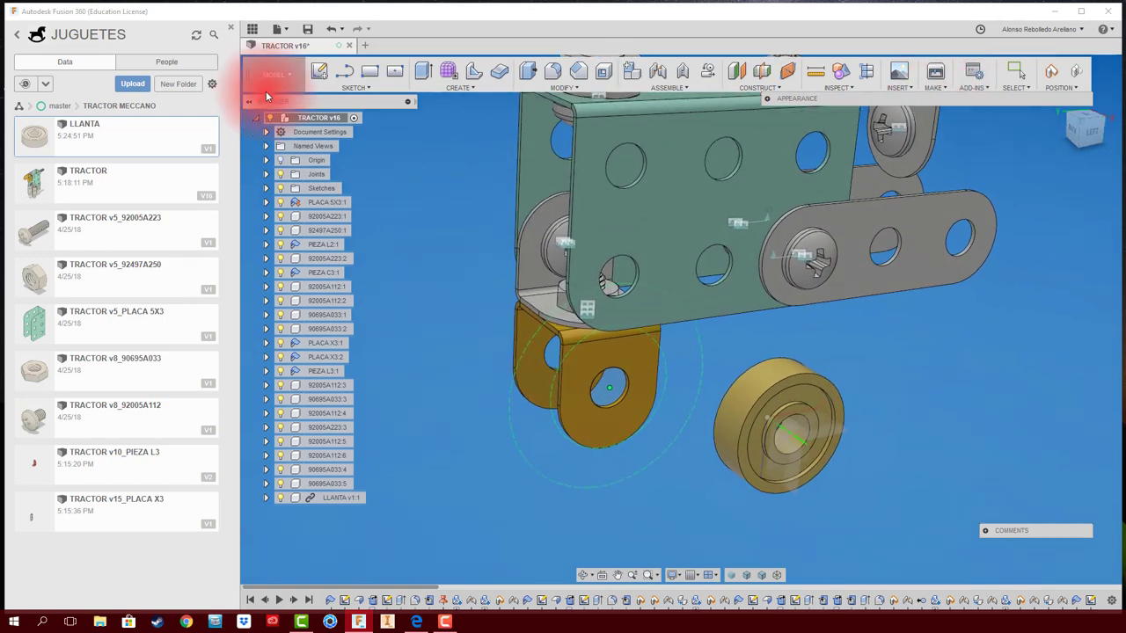
left_click(308, 28)
Step: Save the tractor as version 17 and switch to the straight back view
left_click(554, 310)
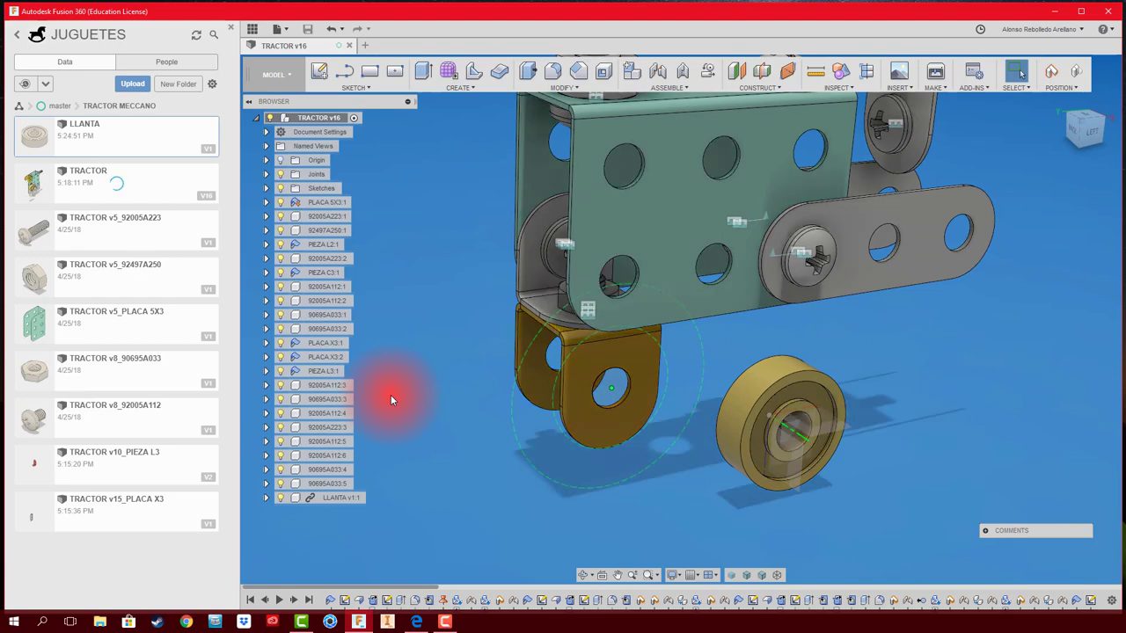
mouse_move(391, 395)
middle_mouse_down("shift")
mouse_move(809, 470)
mouse_move(658, 480)
middle_mouse_up("shift")
mouse_move(658, 480)
middle_mouse_down("shift")
mouse_move(661, 465)
mouse_move(718, 440)
mouse_move(532, 395)
mouse_move(640, 364)
middle_mouse_up("shift")
left_click(1089, 134)
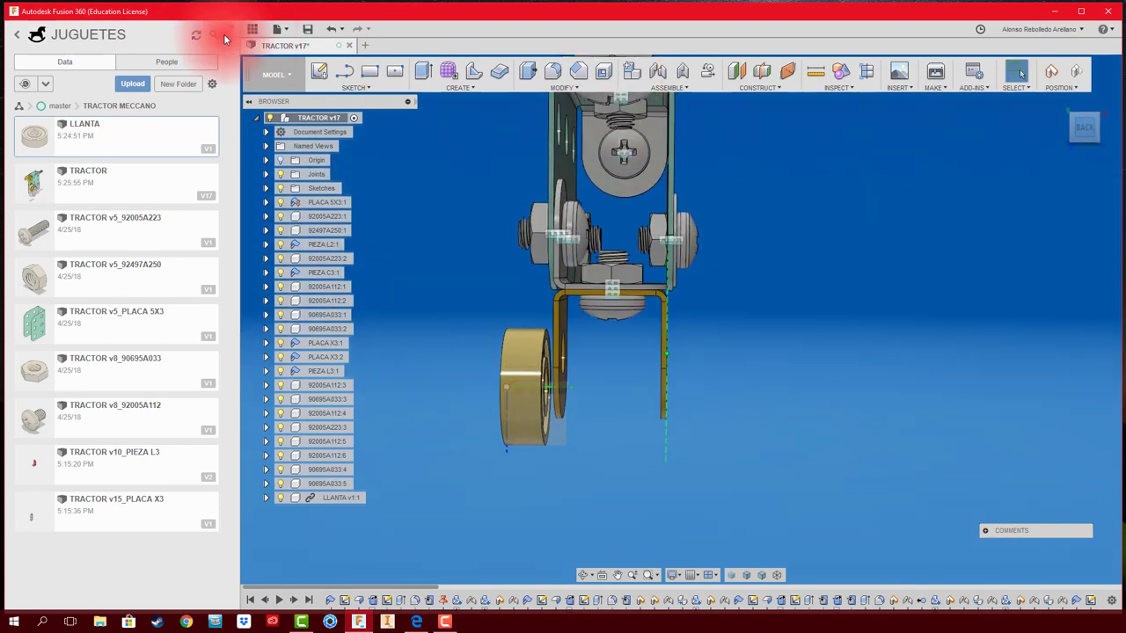
left_click(232, 28)
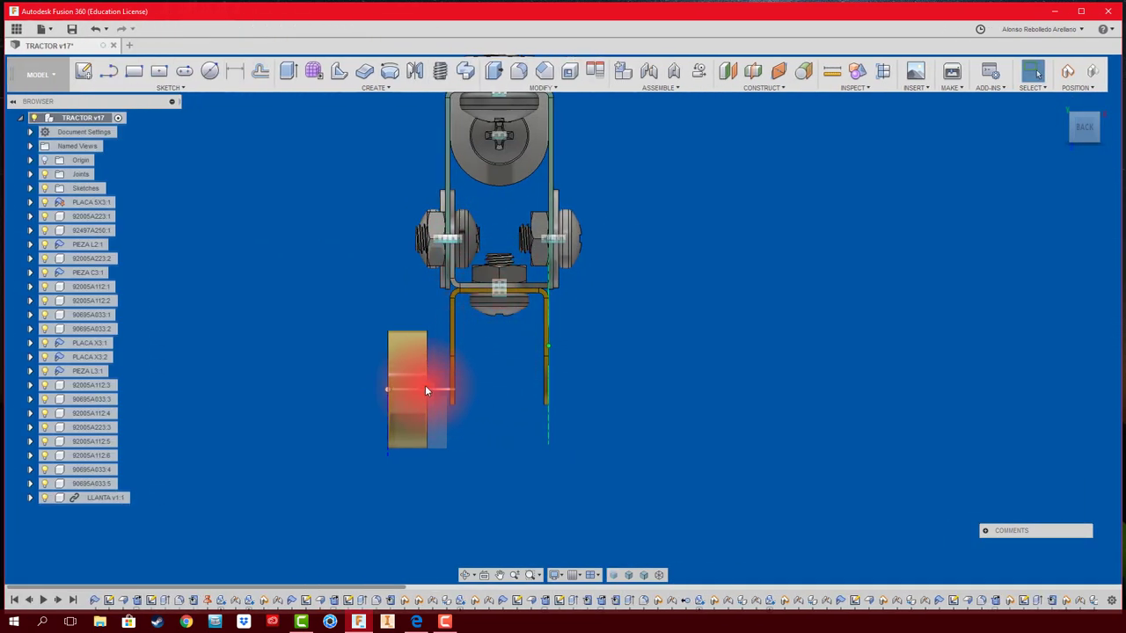
scroll(425, 390, "up", 2)
Step: Place the wheel beside the bracket, centred on its hole in the LEFT view
left_click_drag(419, 375, 431, 314)
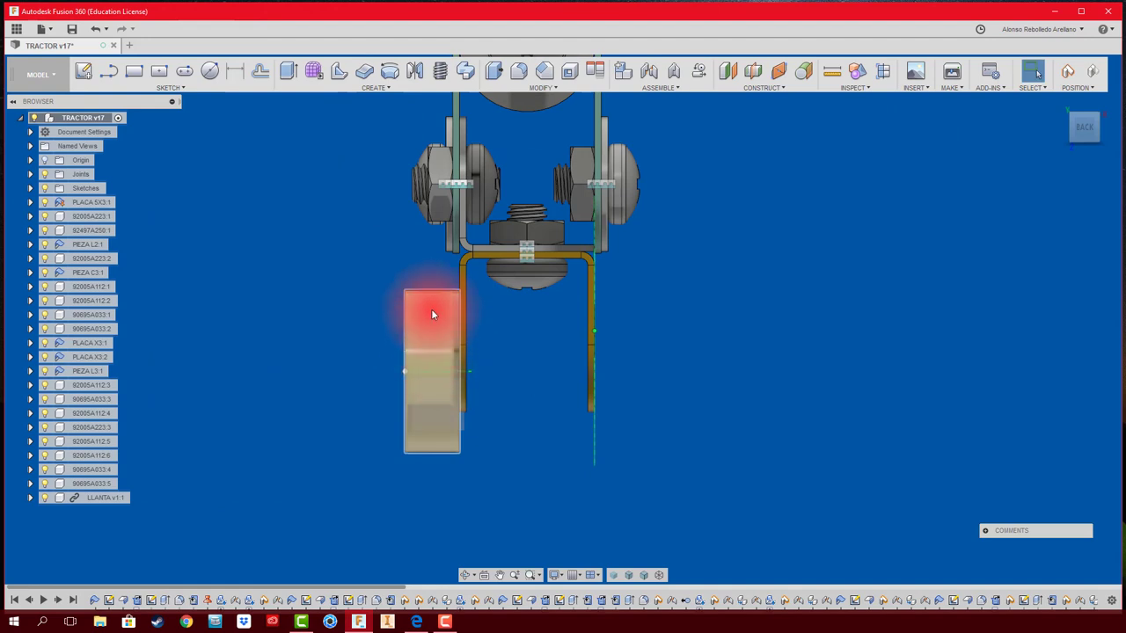
left_click_drag(432, 314, 426, 245)
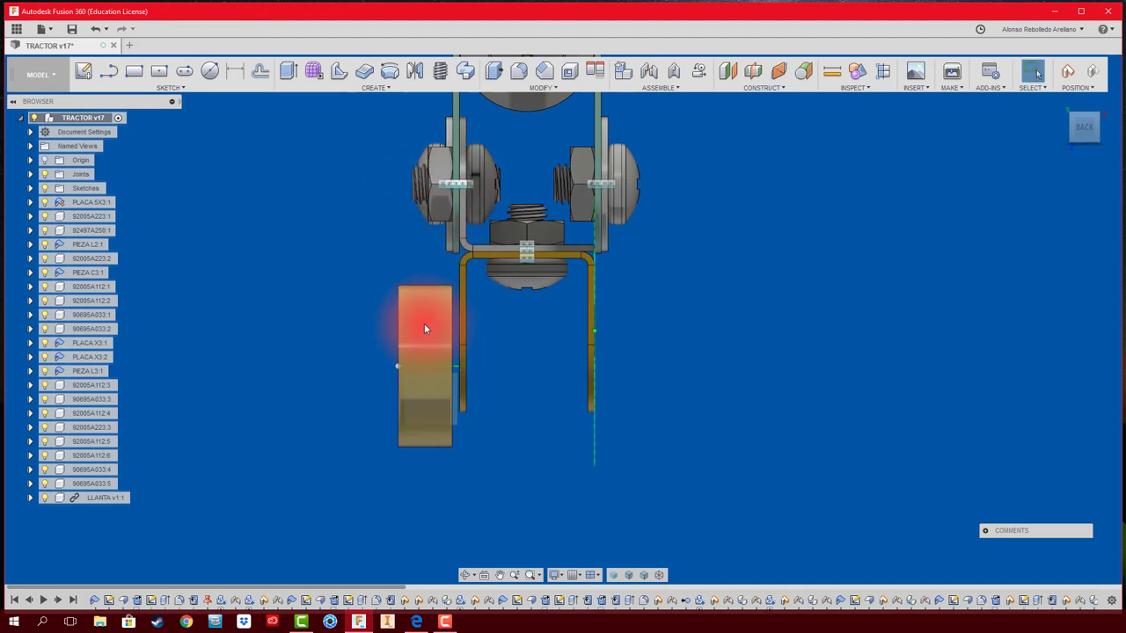
mouse_move(425, 325)
left_mouse_down()
mouse_move(387, 331)
mouse_move(421, 330)
mouse_move(342, 315)
left_mouse_up()
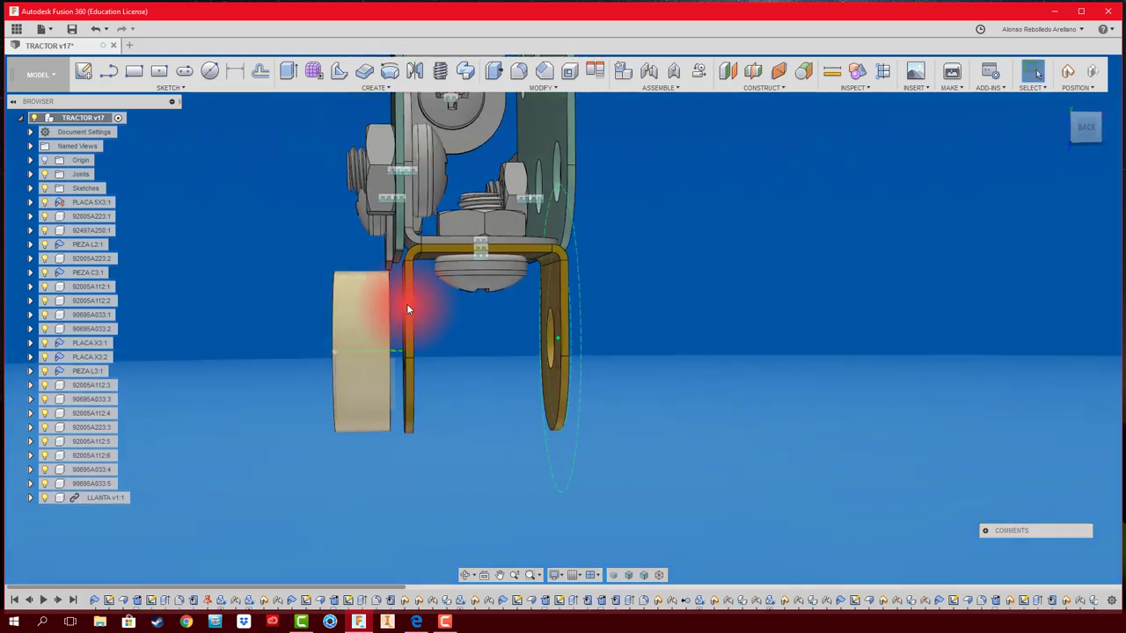
left_click(1080, 128)
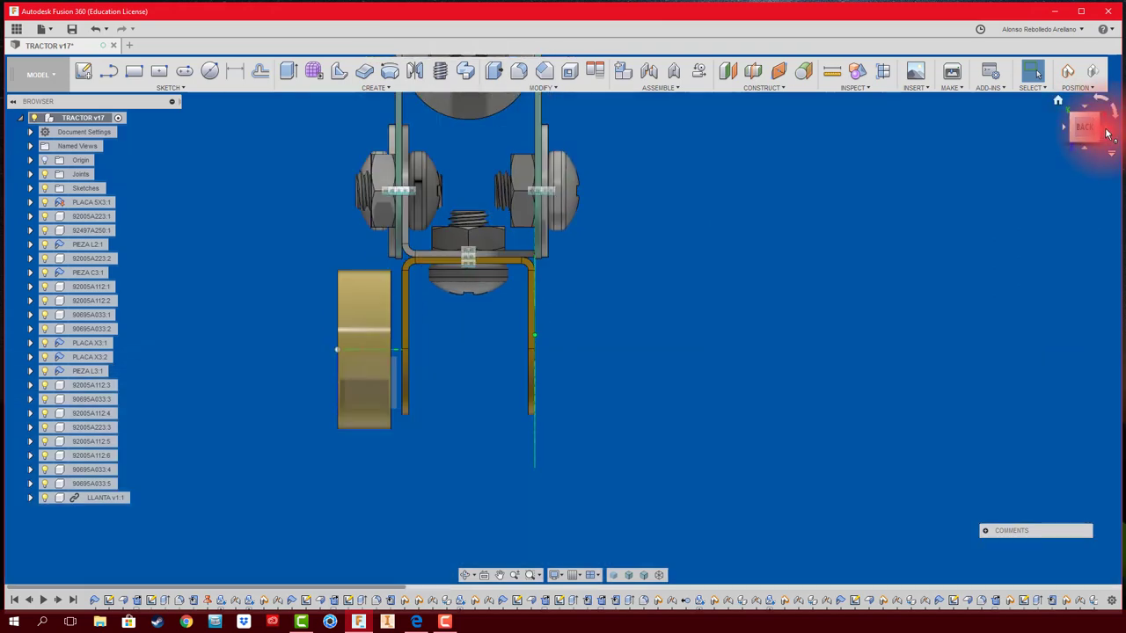
left_click(1085, 129)
left_click_drag(581, 431, 350, 413)
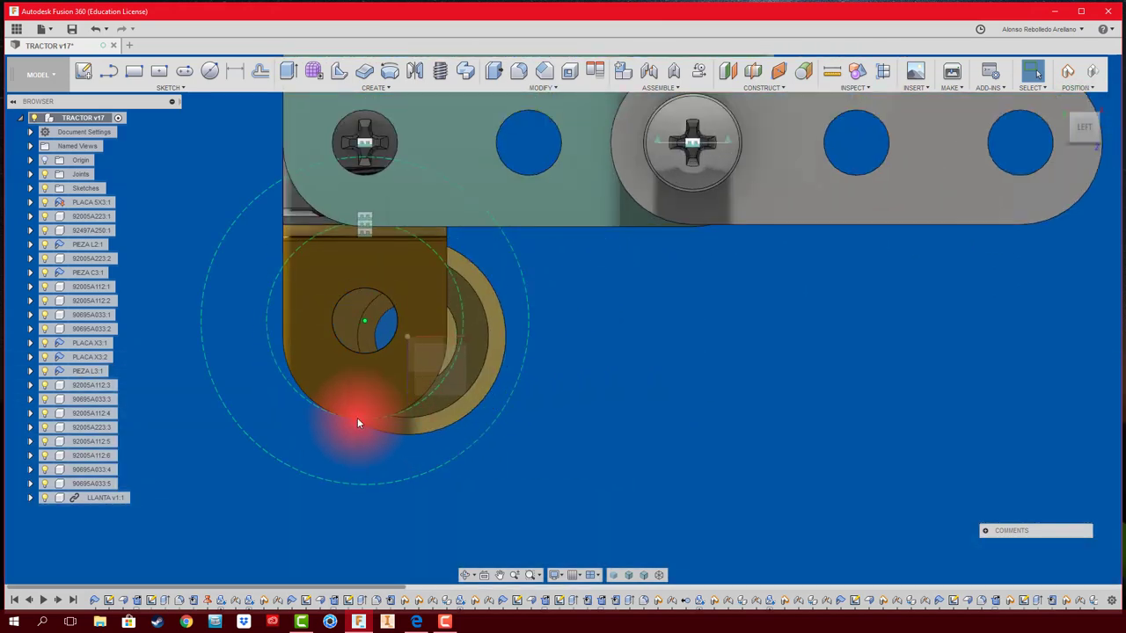
Step: Check the wheel alignment, slide it further out, and compare with the reference photo
middle_click_drag(350, 409, 1064, 148, "shift")
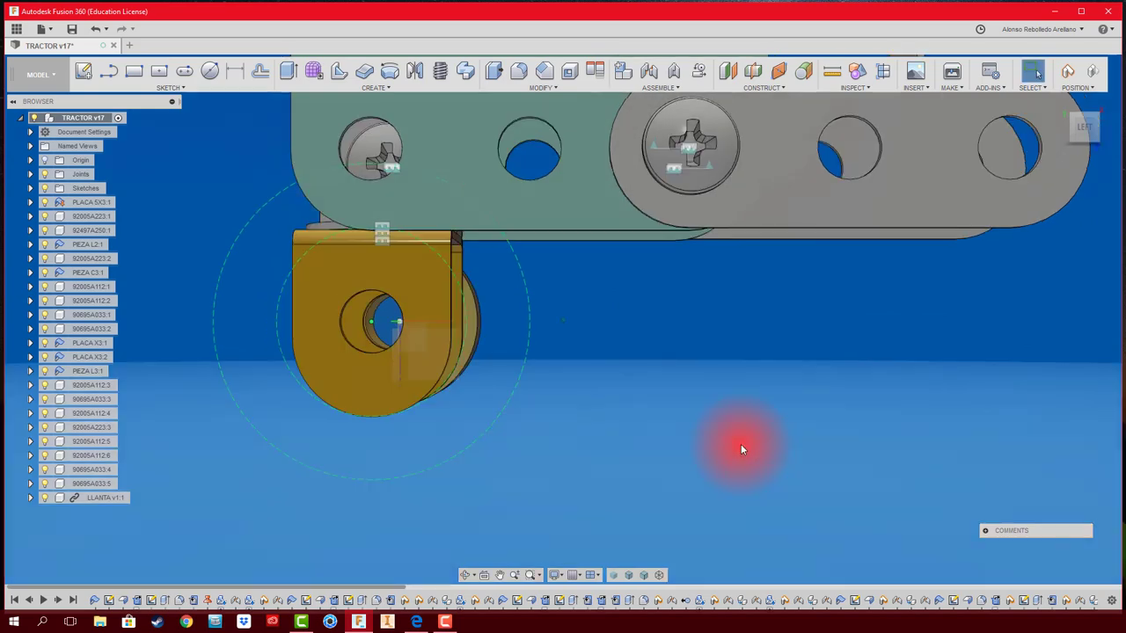
left_click(1080, 128)
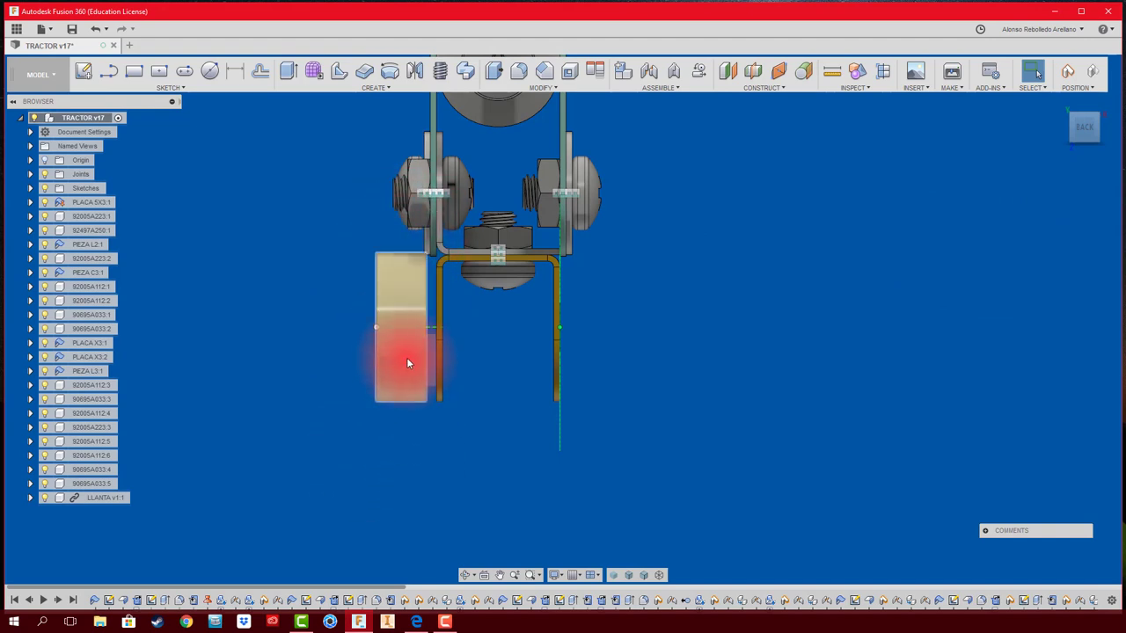
left_click_drag(406, 358, 366, 357)
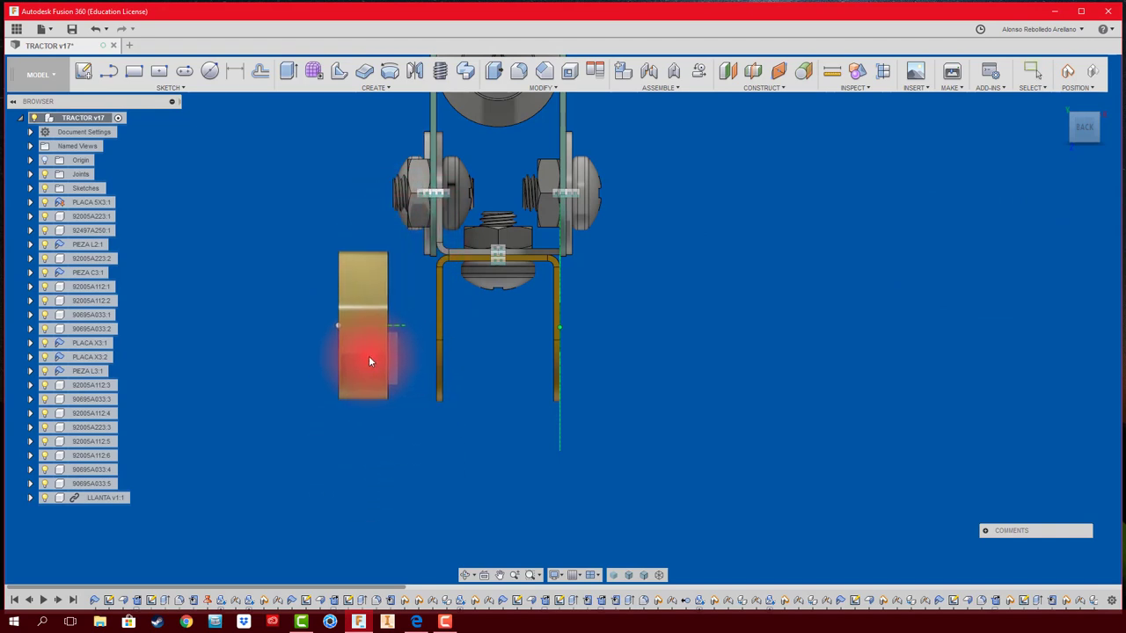
left_click(416, 622)
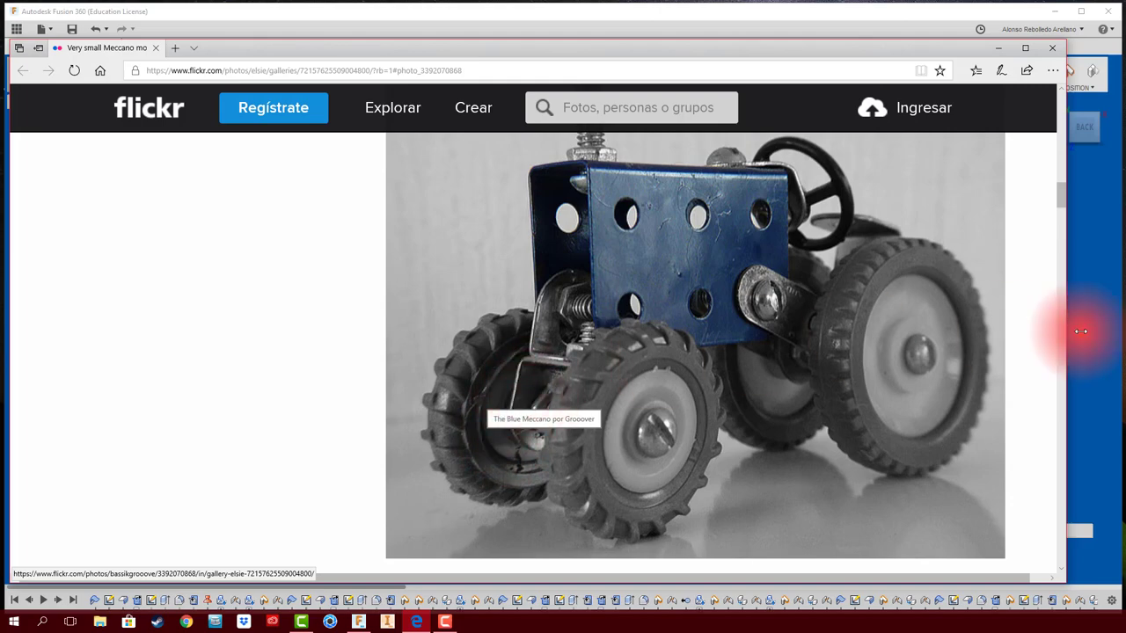
left_click(1106, 352)
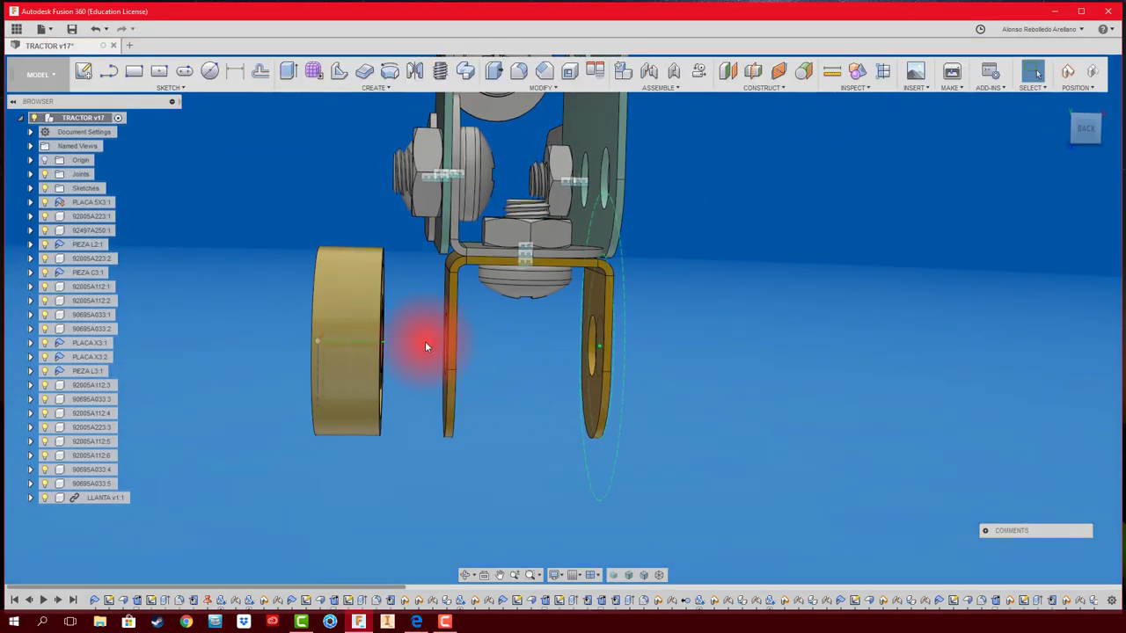
Step: From the back view, measure the LLANTA wheel edge to the bracket edge: 8.646 mm, 8.577 mm minimum
middle_click_drag(425, 350, 468, 355, "shift")
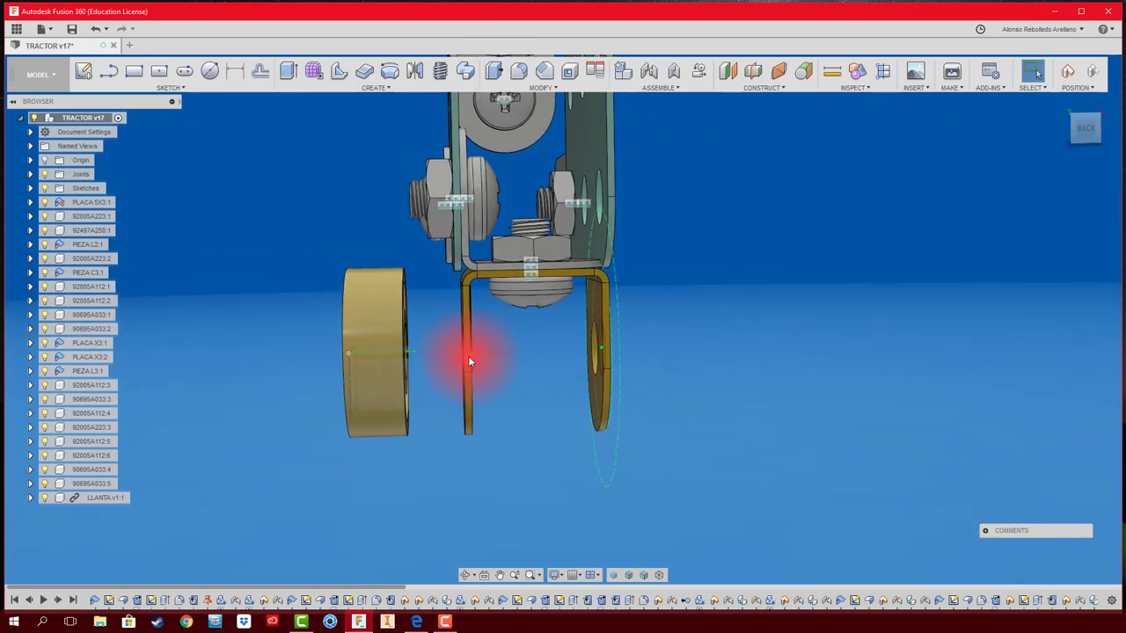
left_click(1085, 123)
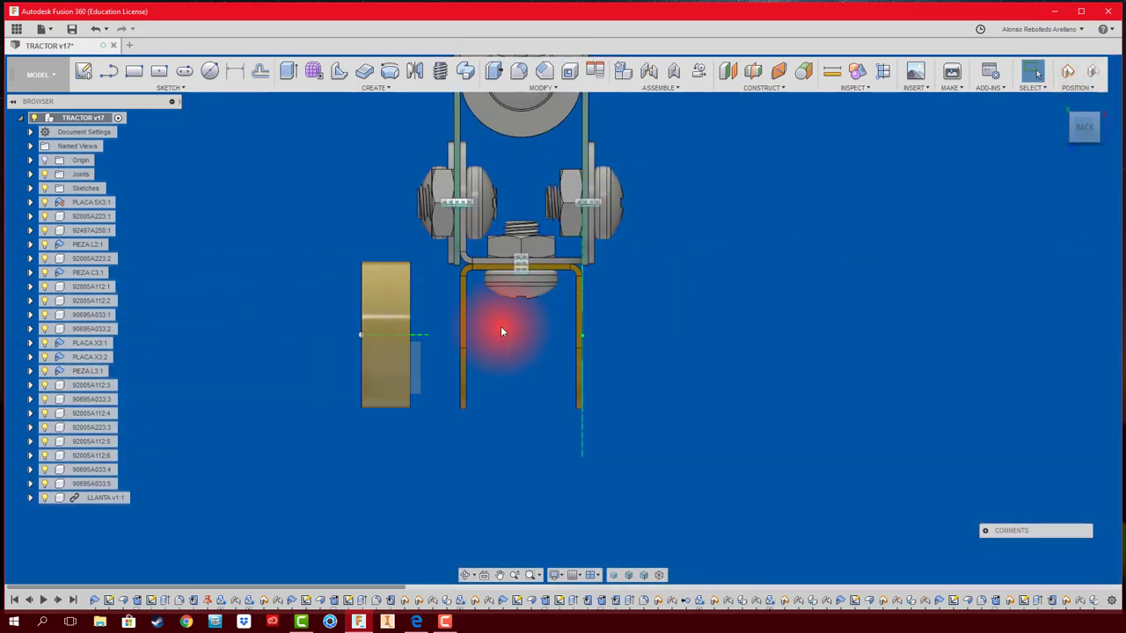
scroll(415, 356, "up", 2)
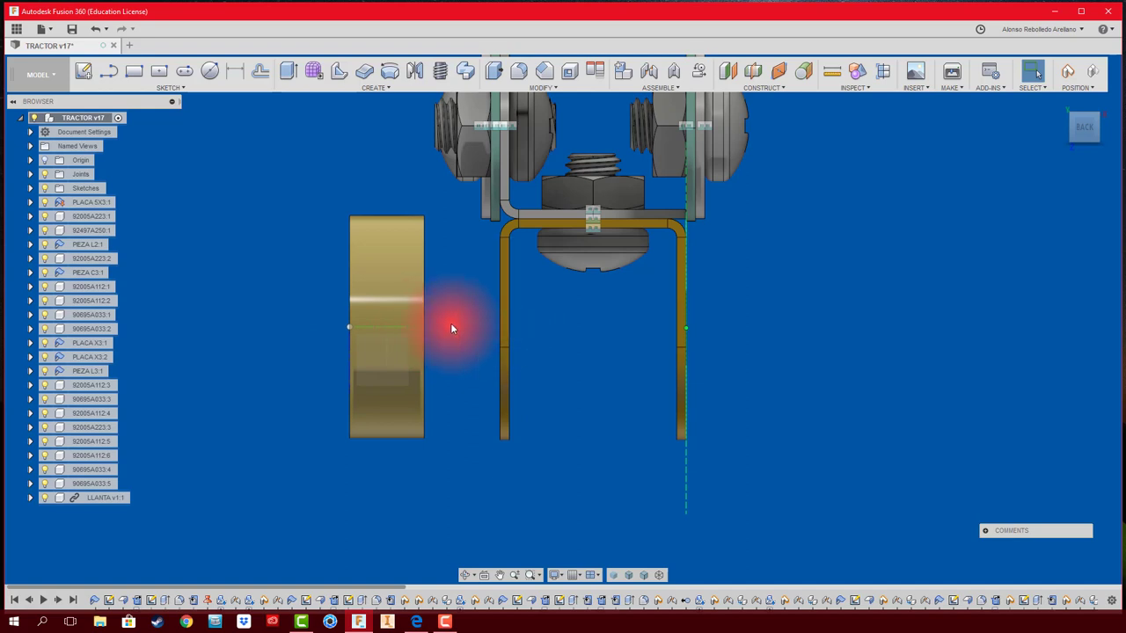
left_click(833, 70)
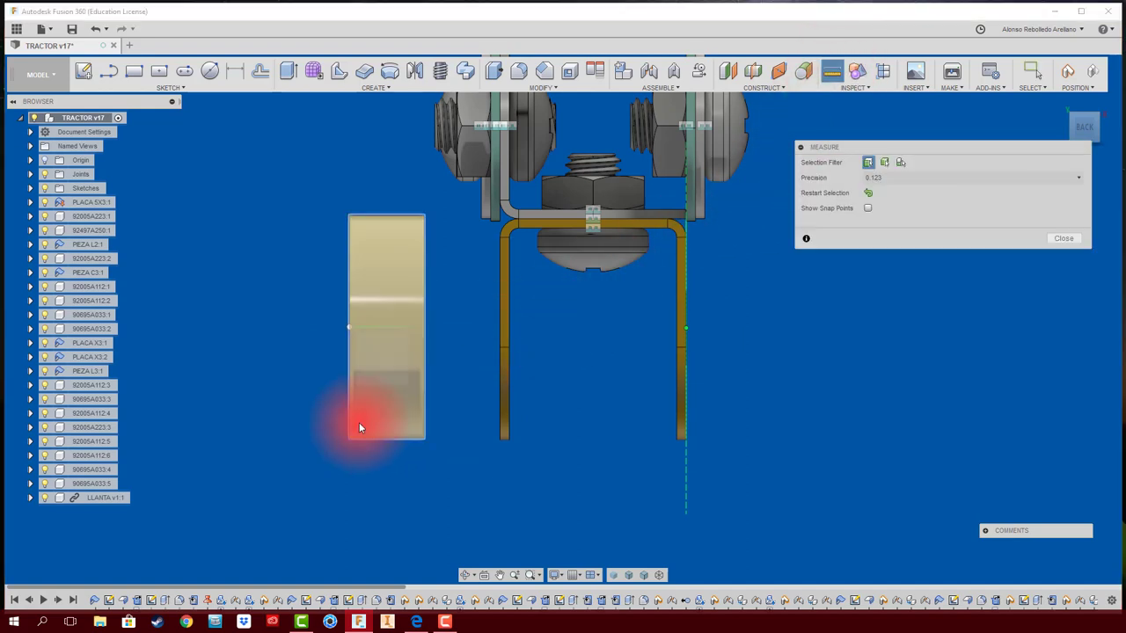
left_click(349, 362)
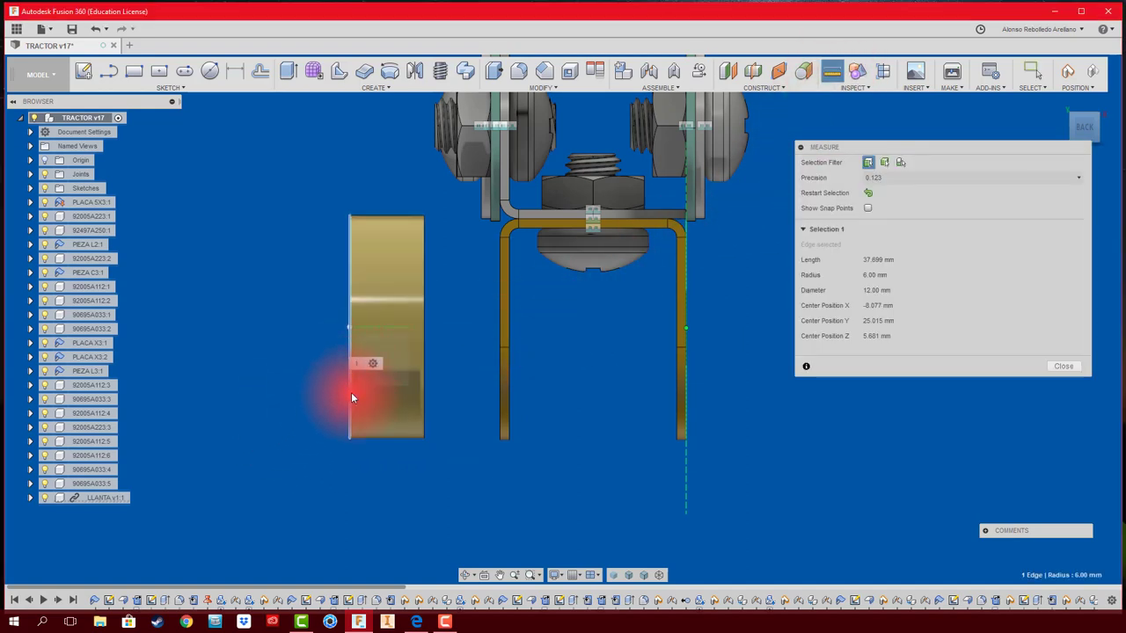
left_click(508, 361)
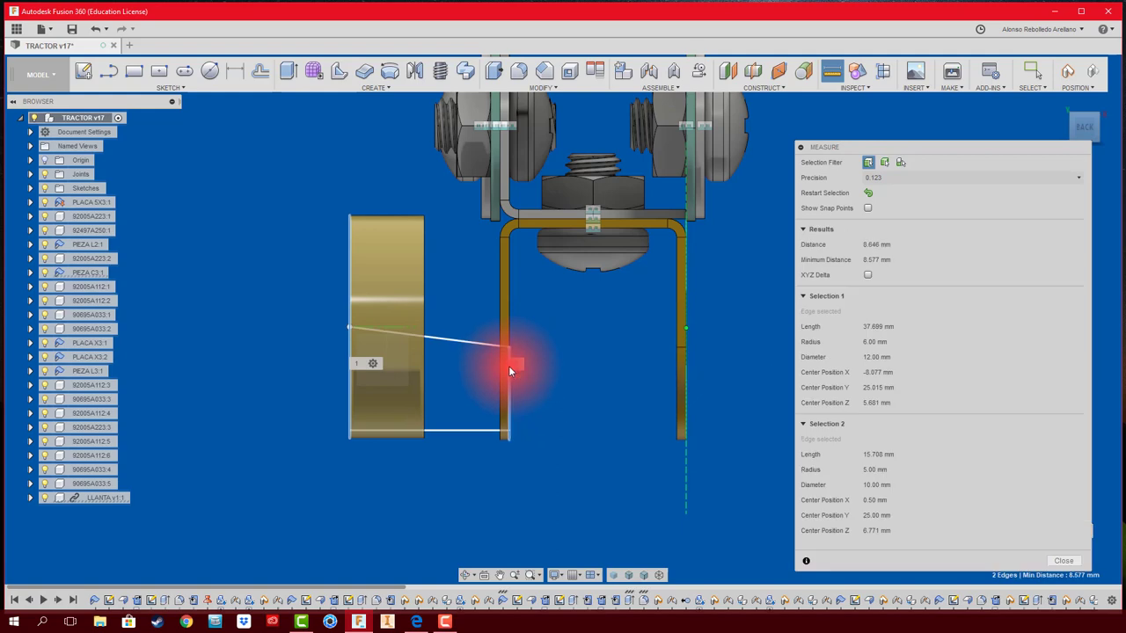
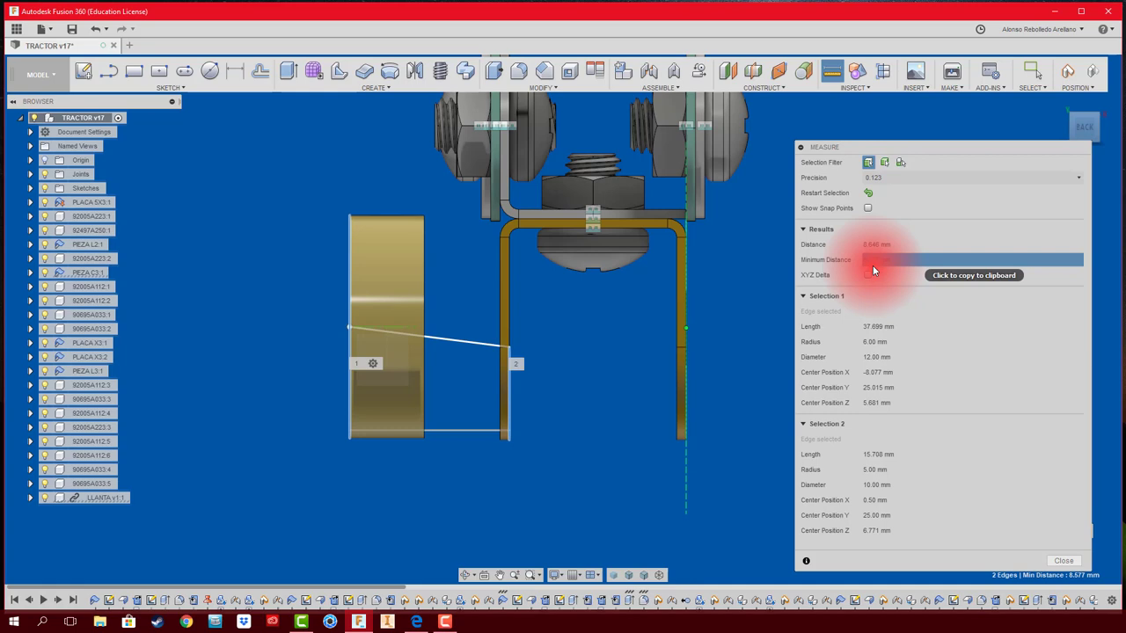
Step: Close Measure and browse McMaster-Carr to the Phillips rounded head screws
left_click(1071, 561)
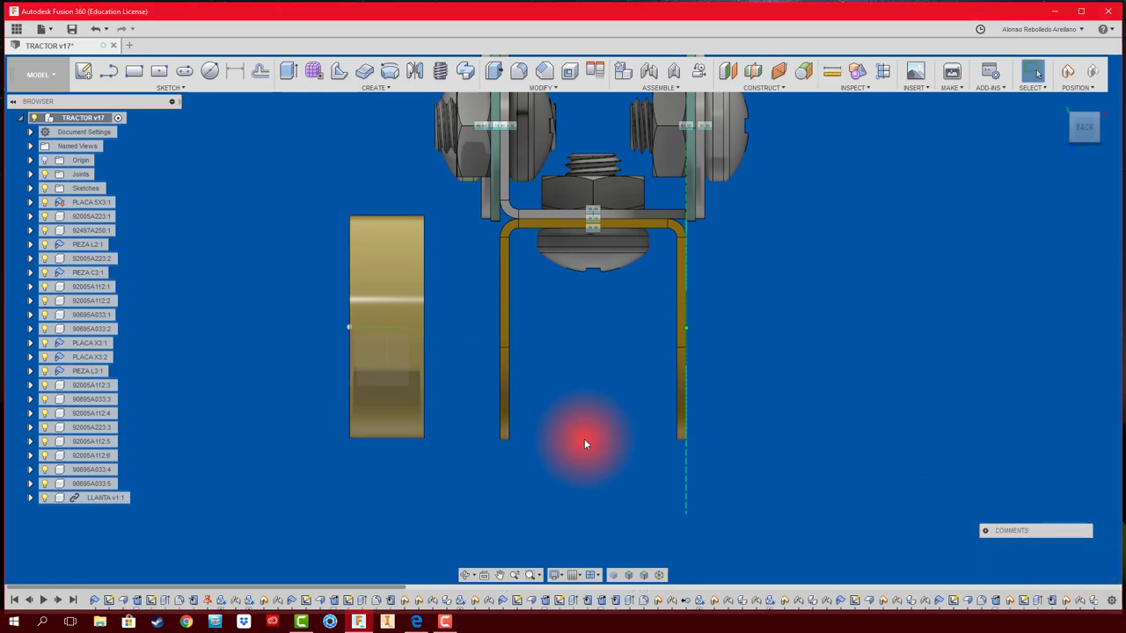
middle_click_drag(584, 438, 986, 100, "shift")
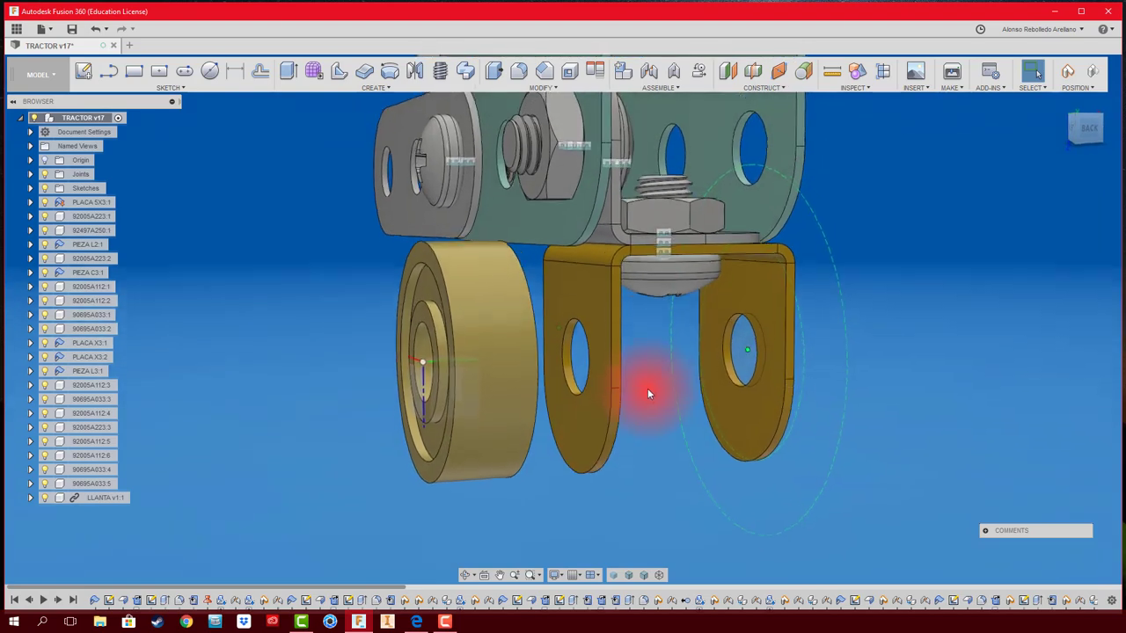
left_click(914, 94)
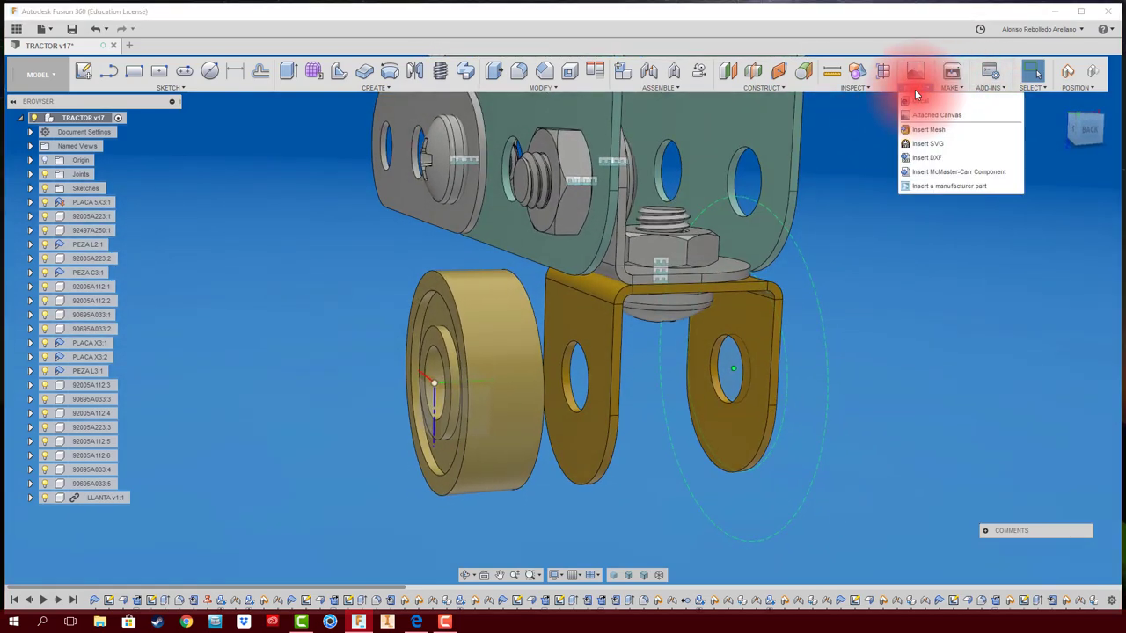
left_click(930, 182)
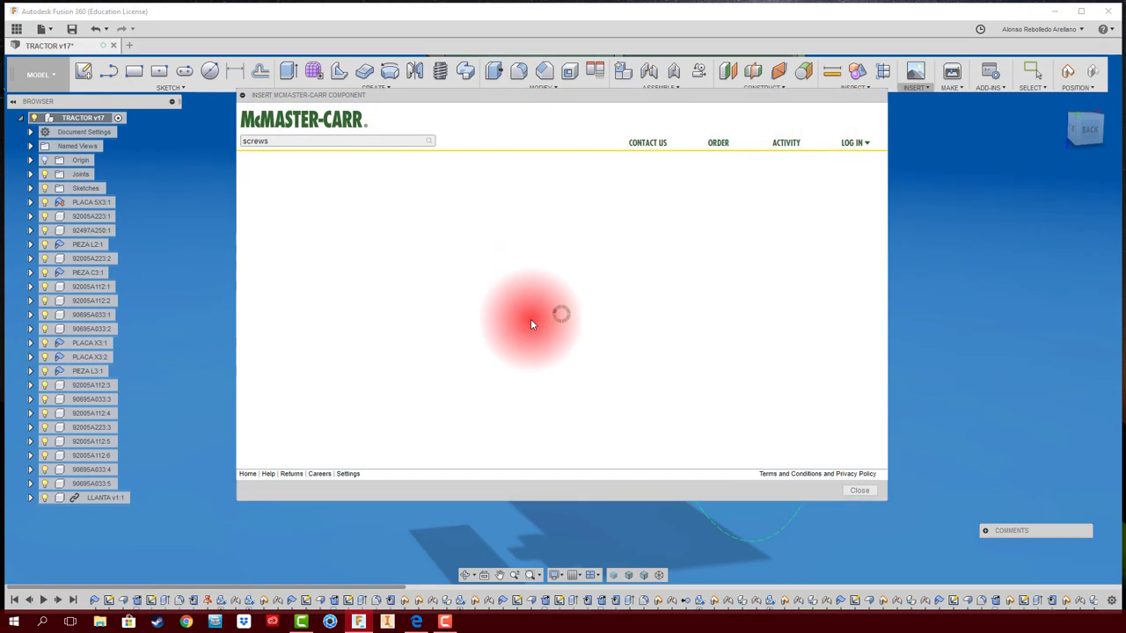
left_click(533, 227)
left_click(557, 227)
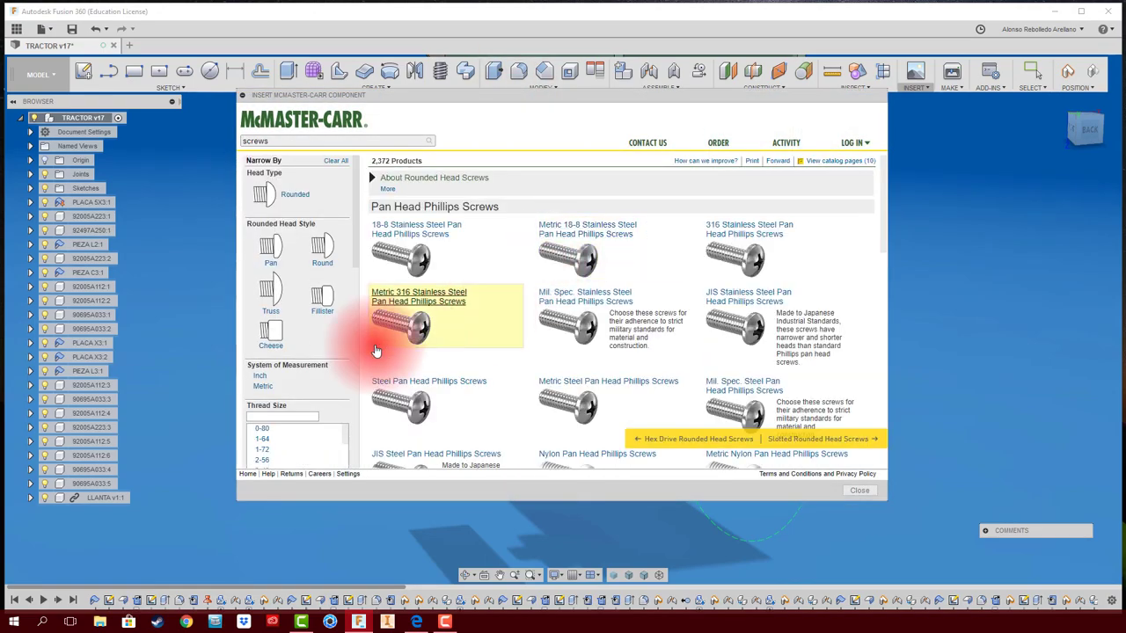
Step: Filter to a metric M3 × 12 mm truss-head screw and insert its 3D model
left_click(339, 393)
left_click(327, 393)
left_click(337, 440)
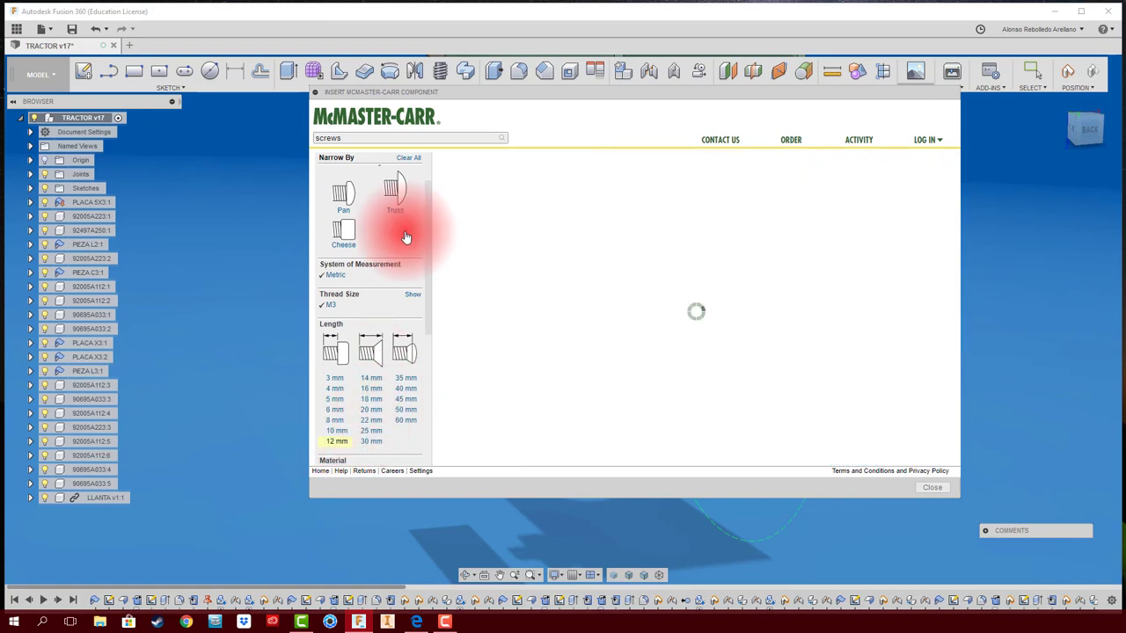
left_click(779, 304)
left_click(873, 320)
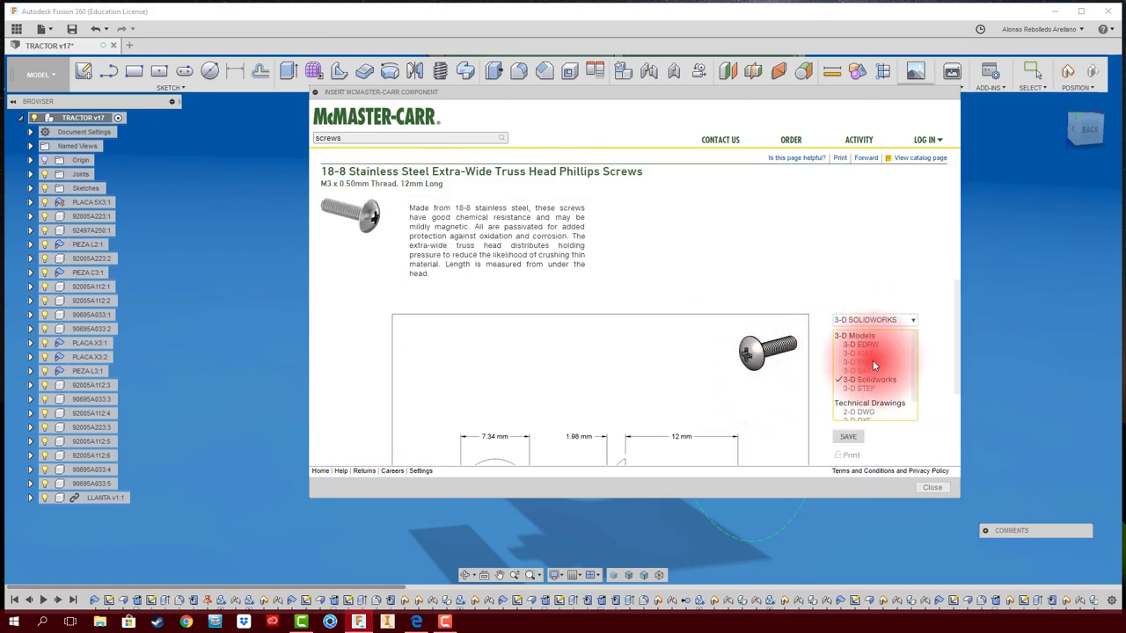
left_click(873, 364)
left_click(841, 398)
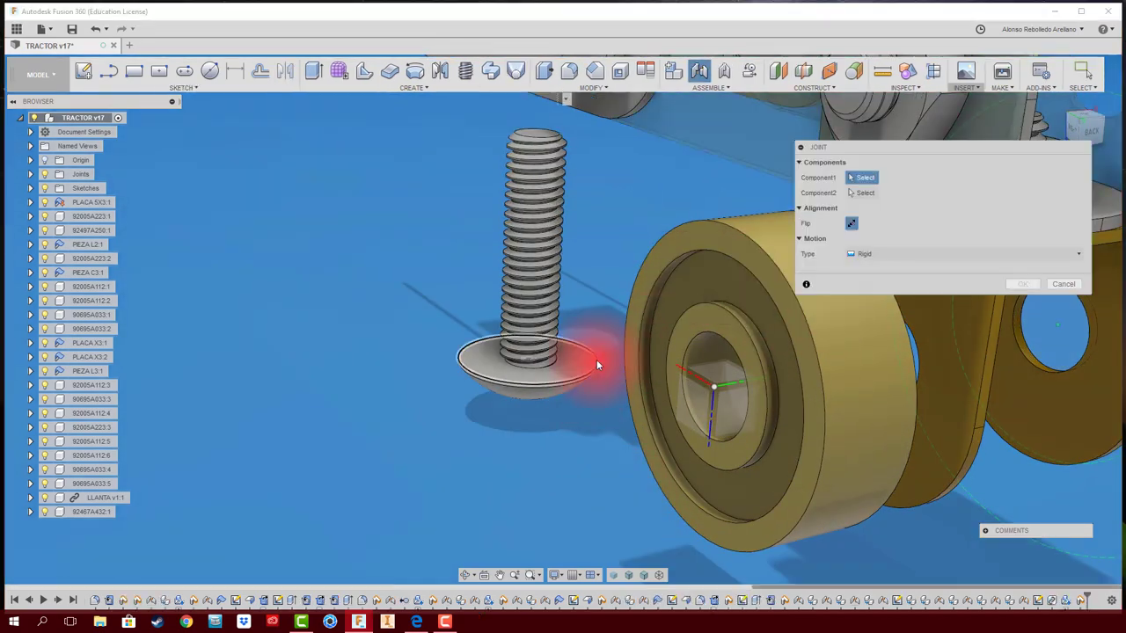
Step: Rigidly join the screw head to the wheel bore
left_click(596, 359)
left_click(681, 417)
middle_click_drag(681, 417, 916, 377, "shift")
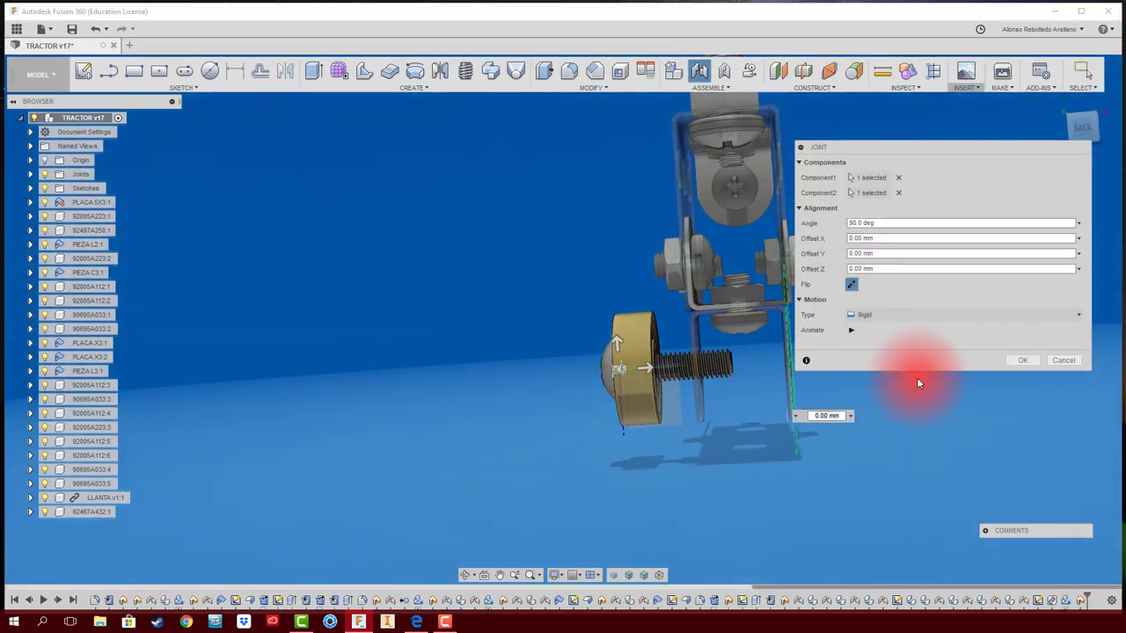
key("Return")
Step: Paste a copy of the nut and rigidly join it against the wheel
mouse_move(582, 438)
middle_mouse_down("shift")
mouse_move(568, 470)
mouse_move(678, 264)
middle_mouse_up("shift")
left_click(678, 262)
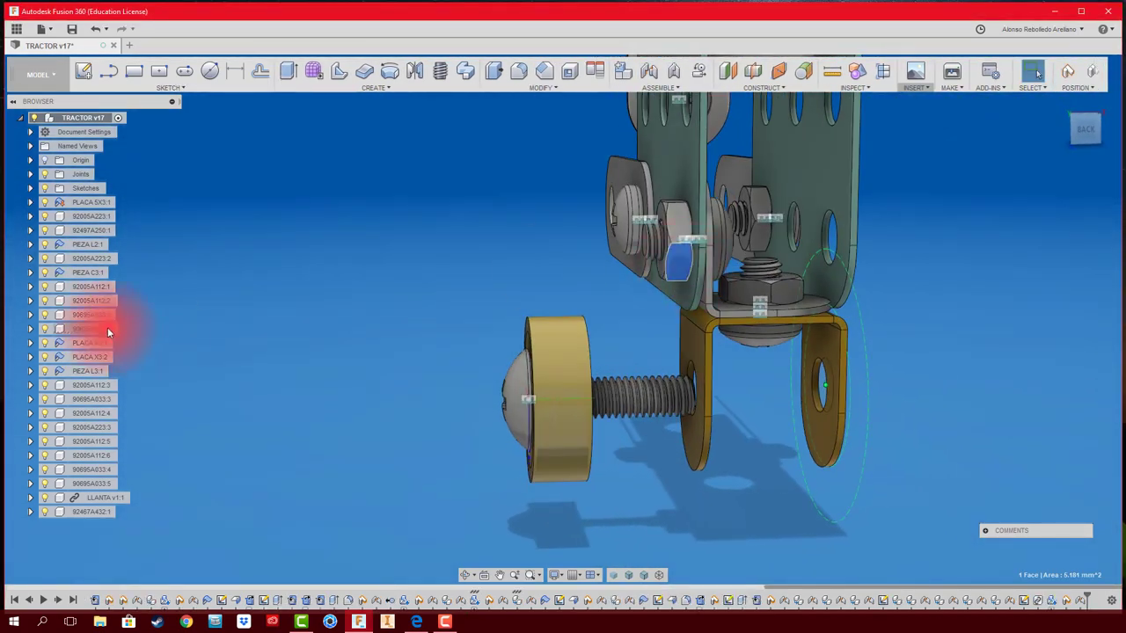
key("ctrl+v")
key("Return")
key("j")
left_click(620, 381)
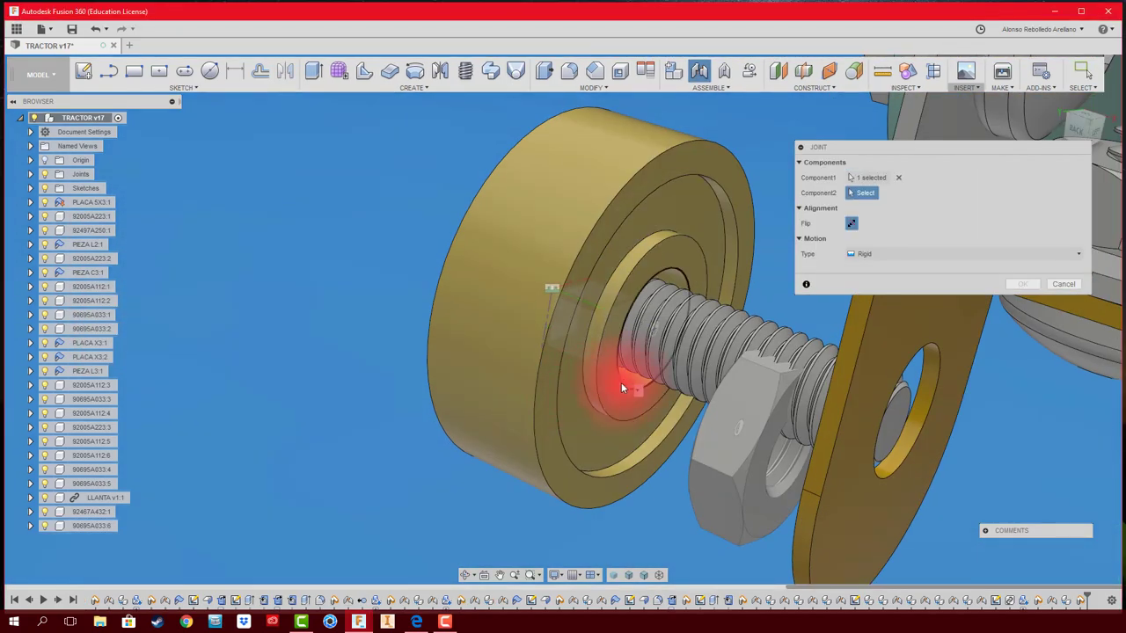
left_click(651, 378)
key("Return")
Step: Copy another nut and rigidly join it against the first nut
mouse_move(651, 378)
middle_mouse_down("shift")
mouse_move(926, 394)
mouse_move(706, 387)
middle_mouse_up("shift")
left_click(91, 525)
key("ctrl+c")
key("ctrl+v")
key("Return")
key("j")
left_click(614, 311)
left_click(580, 360)
left_click(1020, 369)
Step: In McMaster-Carr, filter washers to flat, metric, M3 general purpose washers
left_click(967, 84)
left_click(1011, 202)
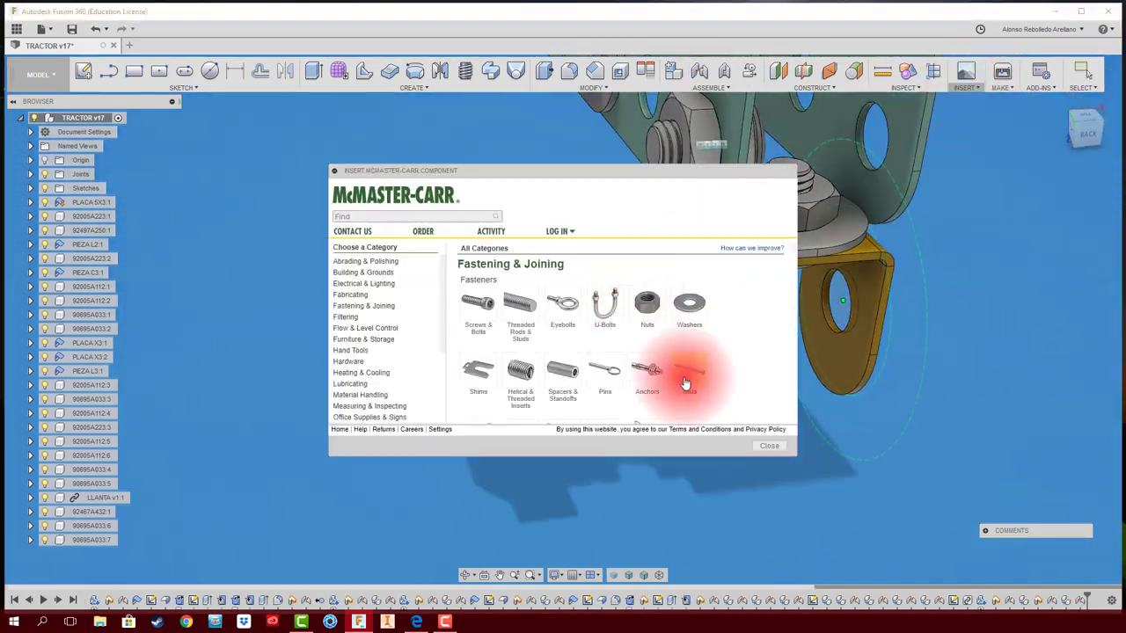
left_click(686, 383)
left_click(359, 302)
left_click(352, 314)
left_click(361, 422)
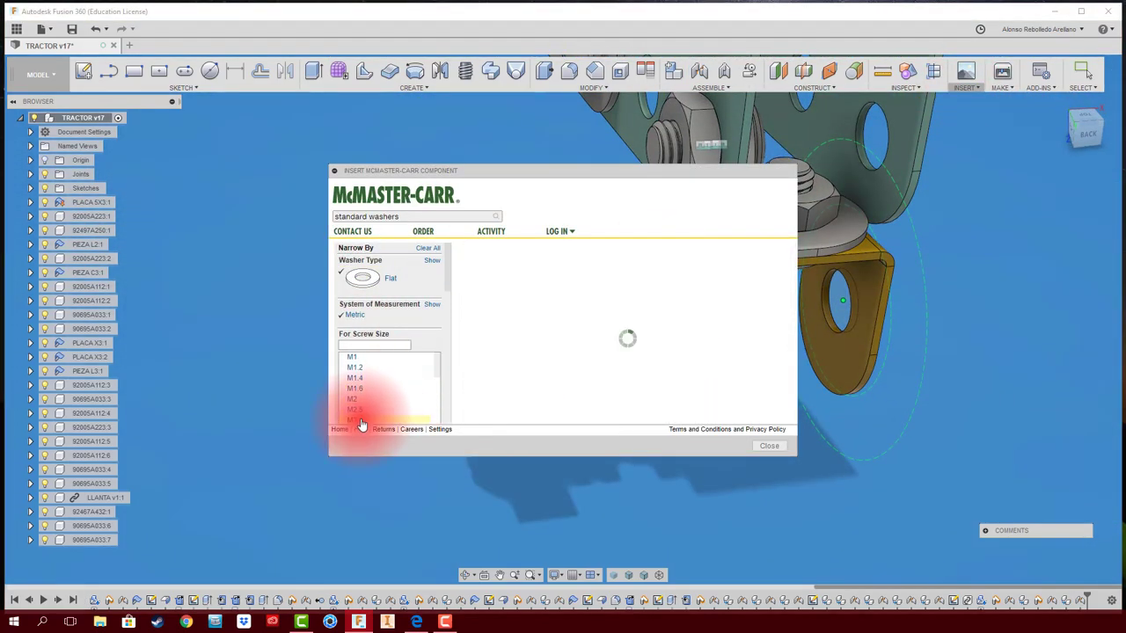
left_click(565, 297)
left_click_drag(796, 455, 1001, 517)
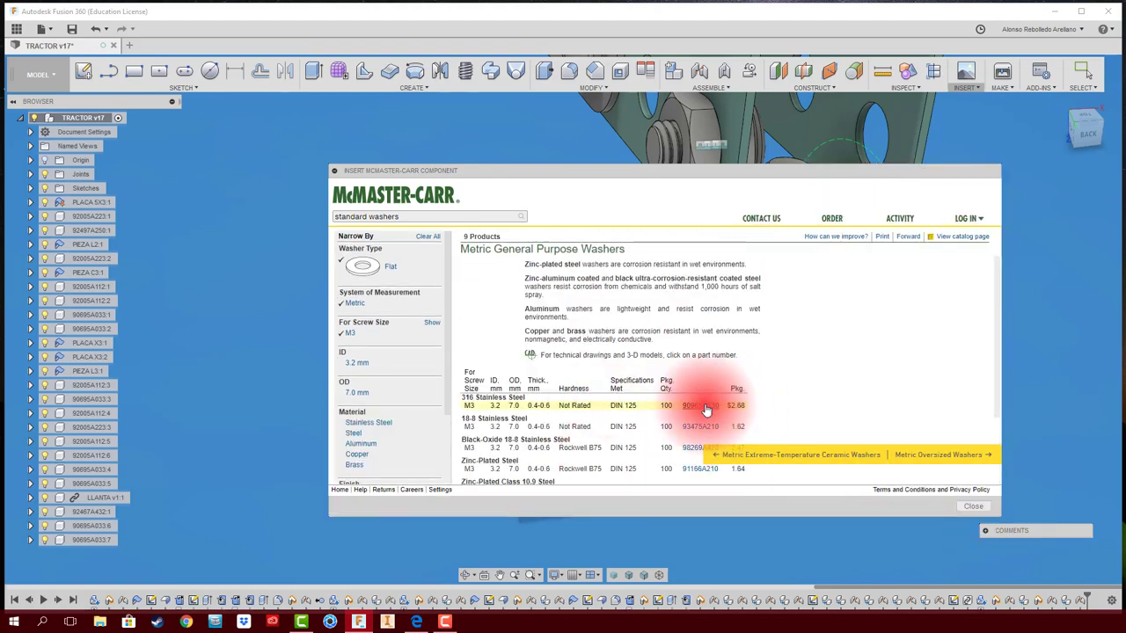
Step: Insert the 316 stainless steel M3 washer into the design
left_click(700, 405)
scroll(695, 386, "down", 3)
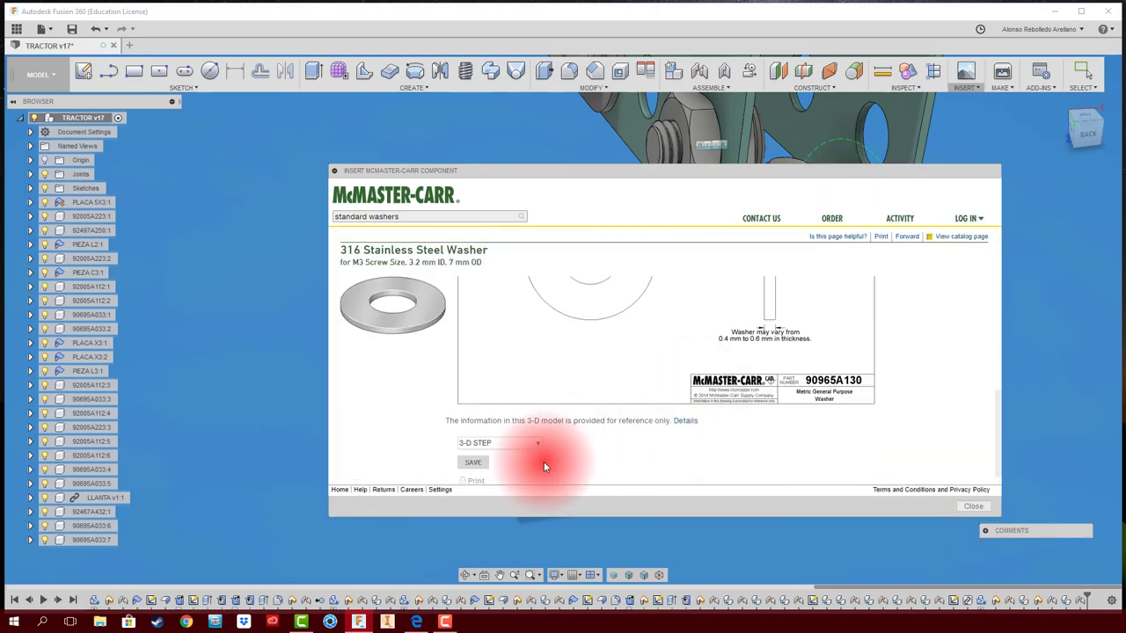
left_click(472, 462)
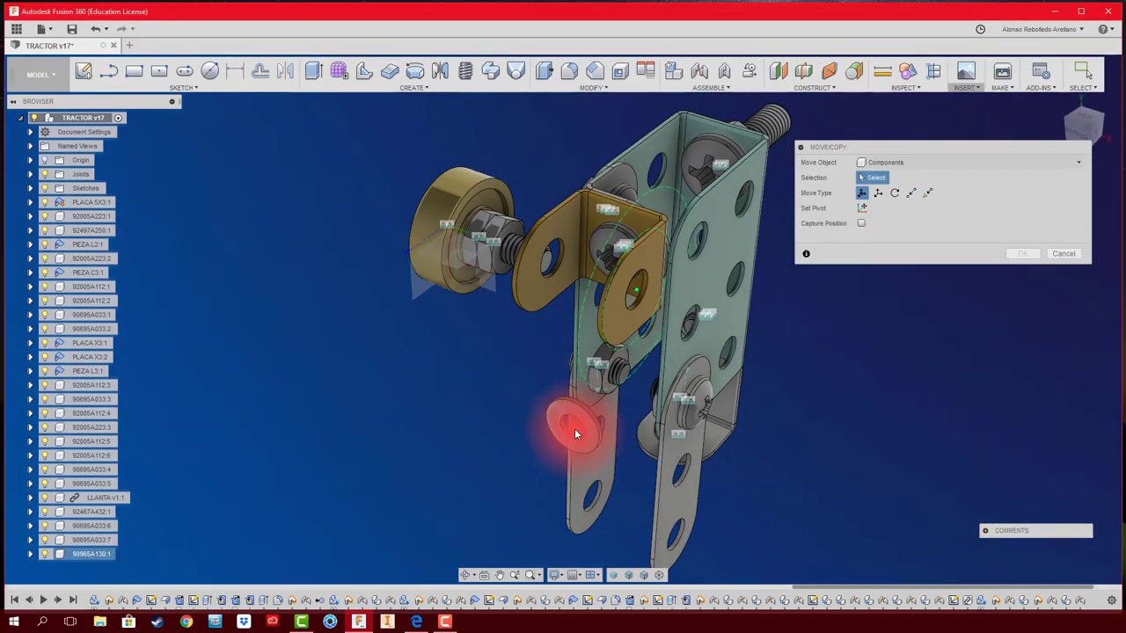
key("Escape")
left_click(660, 412)
scroll(486, 401, "up", 3)
Step: Rigidly join the washer onto the bolt, seated against the bracket side
key("j")
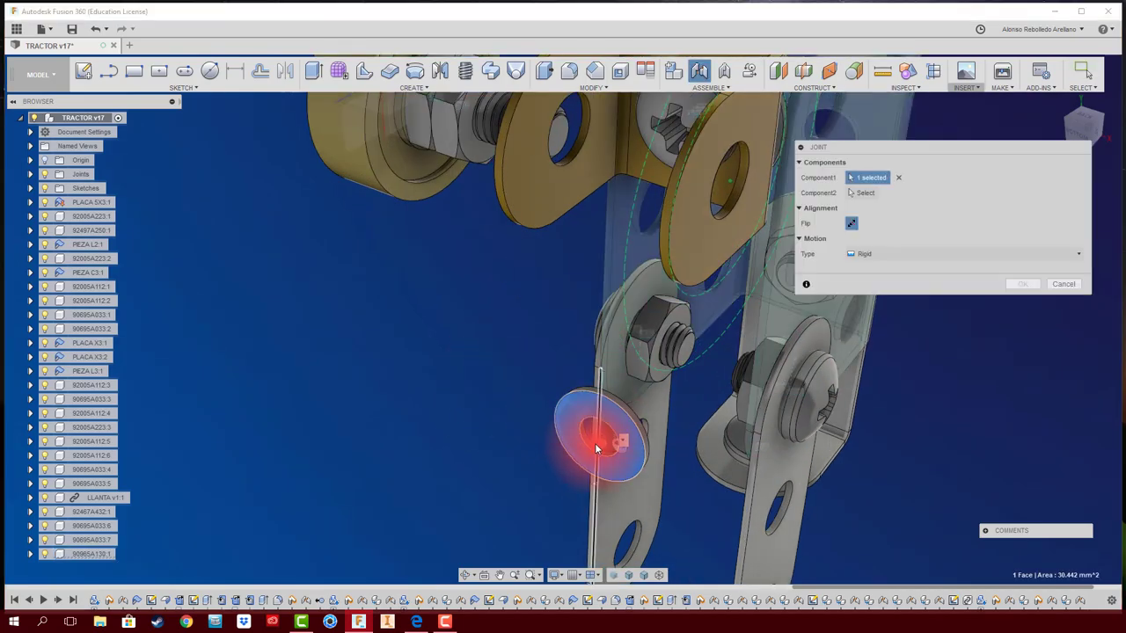
left_click(547, 271)
key("Return")
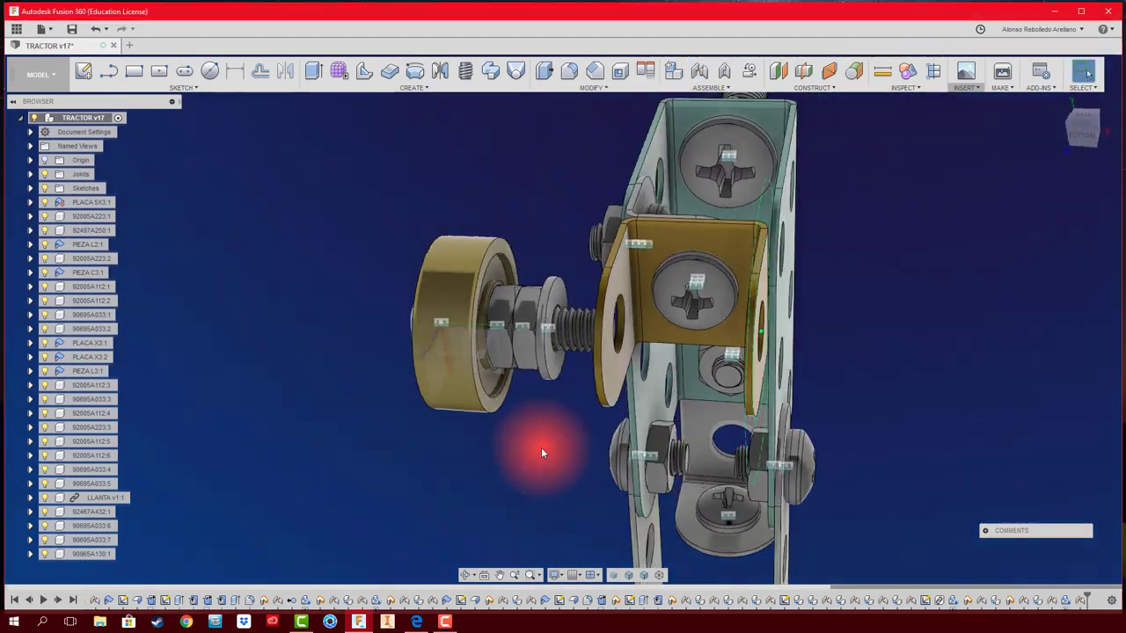
scroll(541, 447, "up", 3)
scroll(566, 442, "up", 2)
key("j")
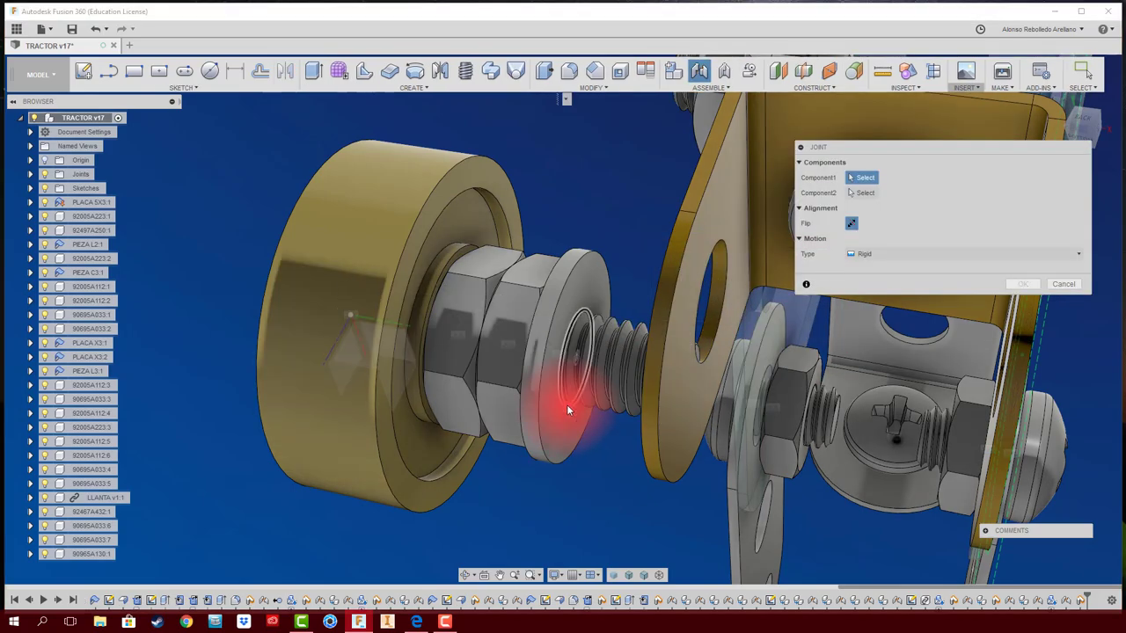
left_click(566, 408)
left_click(670, 386)
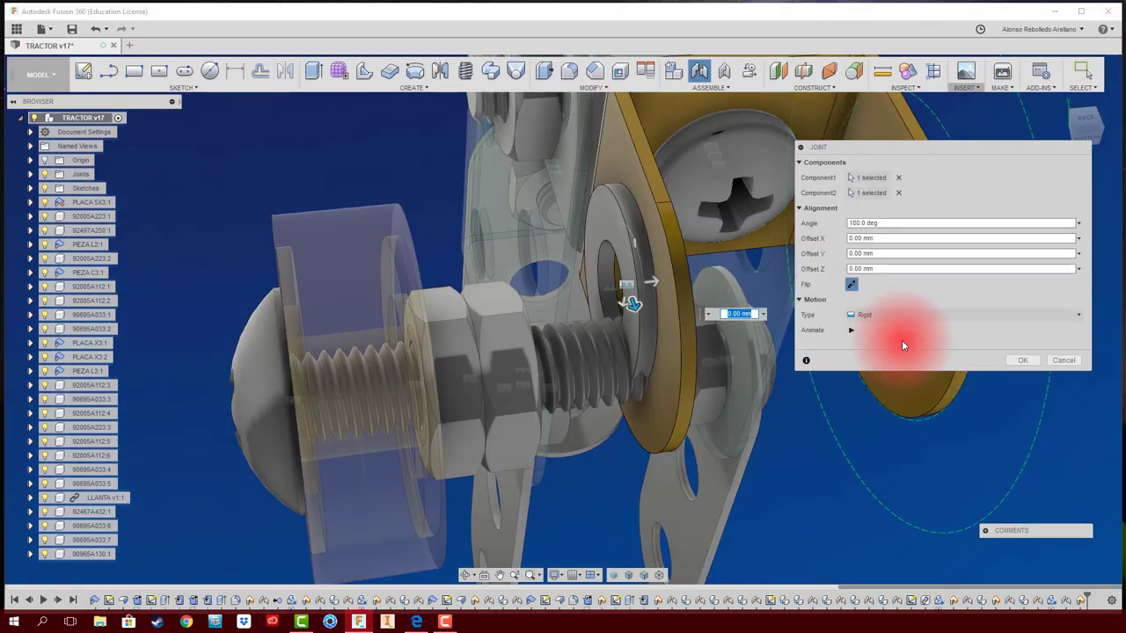
left_click(1022, 359)
Step: Copy and paste the LLANTA wheel, moving the copy away from the bracket
left_click(1085, 124)
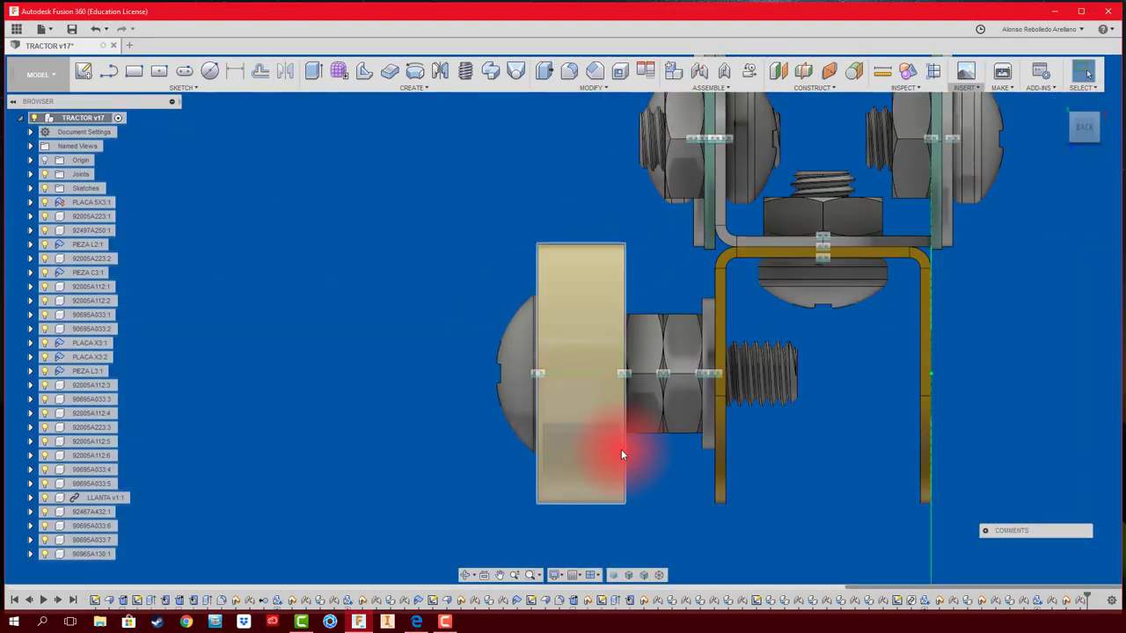
mouse_move(620, 454)
middle_mouse_down("shift")
mouse_move(881, 467)
mouse_move(723, 422)
mouse_move(608, 448)
middle_mouse_up("shift")
scroll(580, 413, "up", 3)
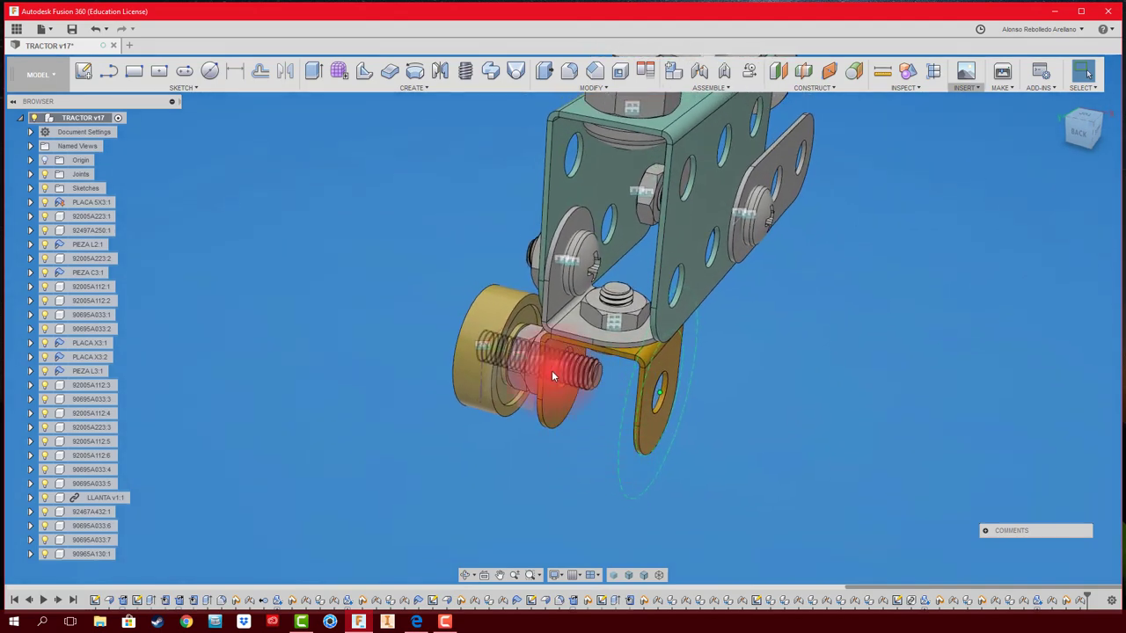
left_click(111, 497)
key("ctrl+c")
key("ctrl+v")
mouse_move(528, 359)
left_mouse_down()
mouse_move(877, 450)
mouse_move(88, 512)
left_mouse_up()
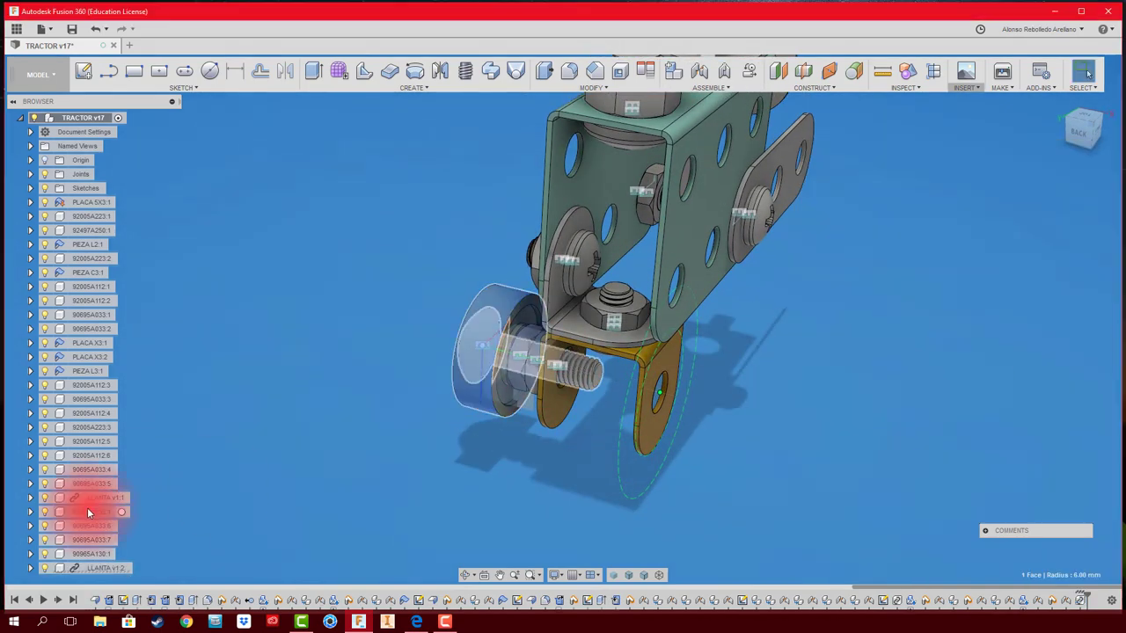
Step: Move the bolt along Z to the new wheel and rigidly join it to the bore
left_click(100, 510)
key("m")
mouse_move(668, 396)
left_mouse_down()
mouse_move(888, 479)
mouse_move(1026, 498)
left_mouse_up()
key("Return")
key("j")
left_click(761, 309)
scroll(735, 387, "up", 3)
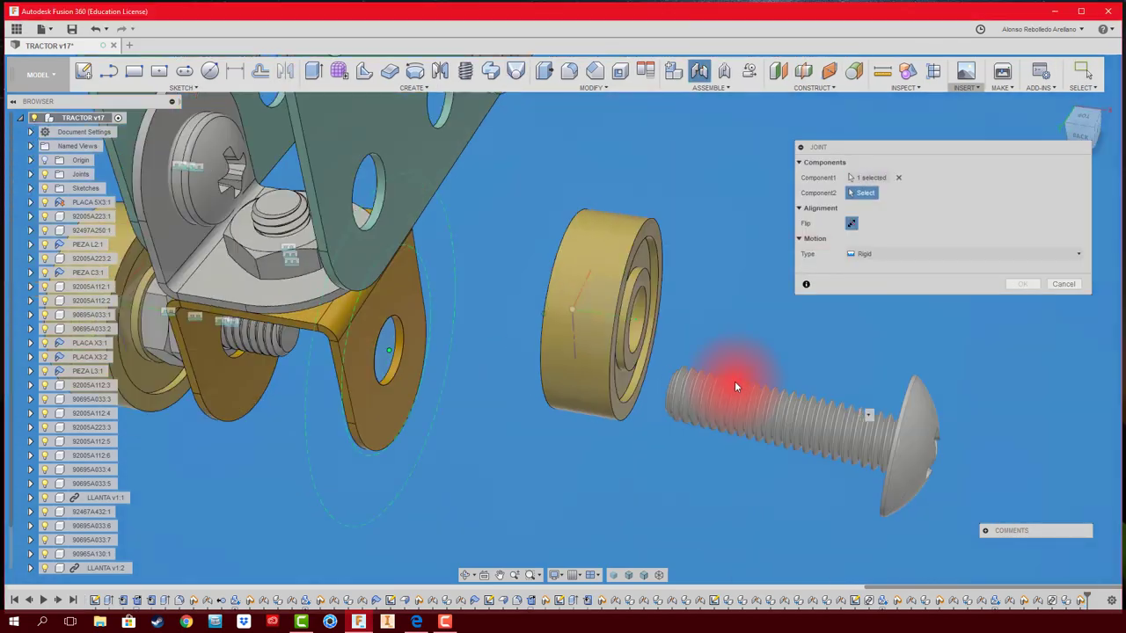
left_click(736, 387)
left_click(1023, 356)
Step: Slide a nut 20.211 mm toward the new wheel
left_click(88, 526)
key("m")
left_click_drag(614, 376, 946, 369)
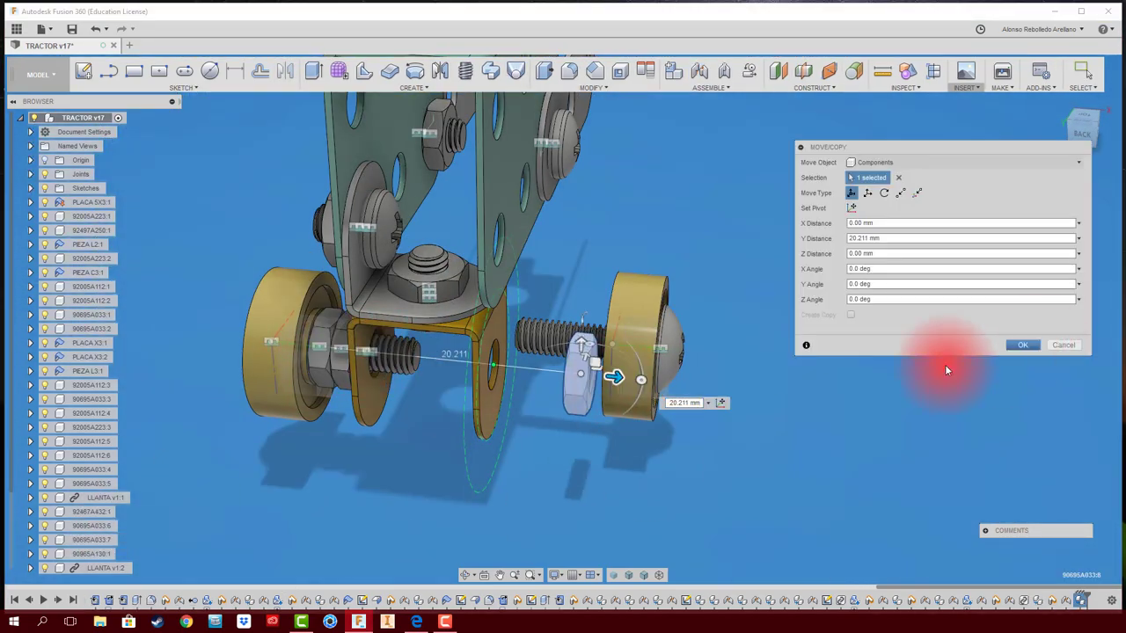
key("Return")
scroll(658, 522, "up", 3)
key("j")
key("Escape")
scroll(521, 482, "down", 3)
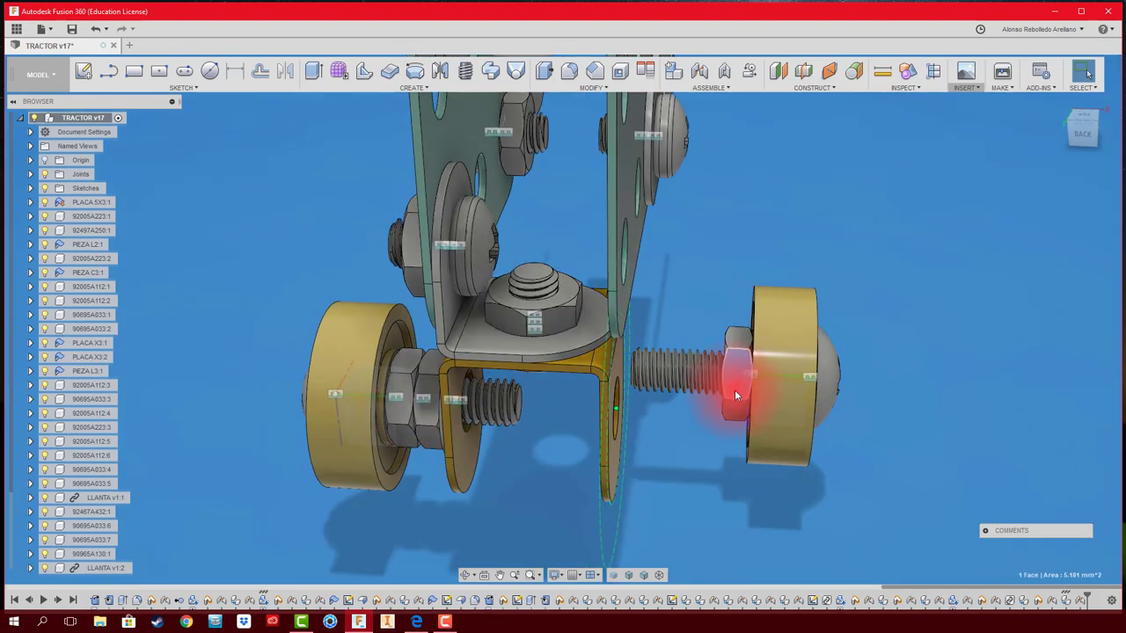
left_click_drag(736, 395, 850, 366)
Step: Rigidly join the nut against the second wheel
left_click(94, 567)
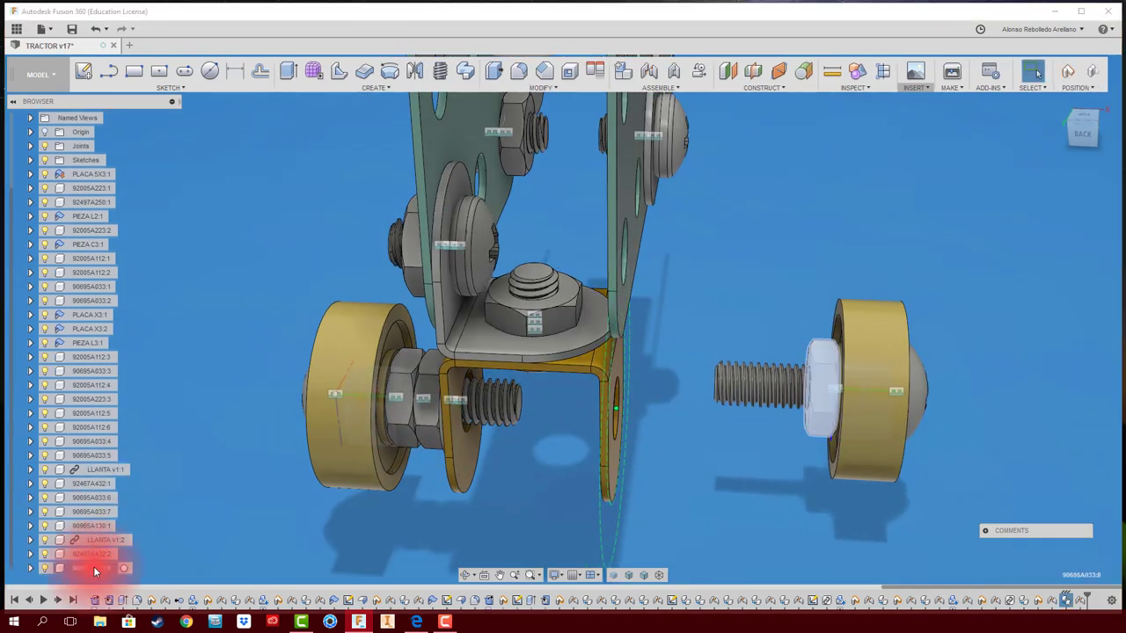
left_click(1021, 343)
key("j")
left_click(844, 380)
scroll(712, 378, "up", 3)
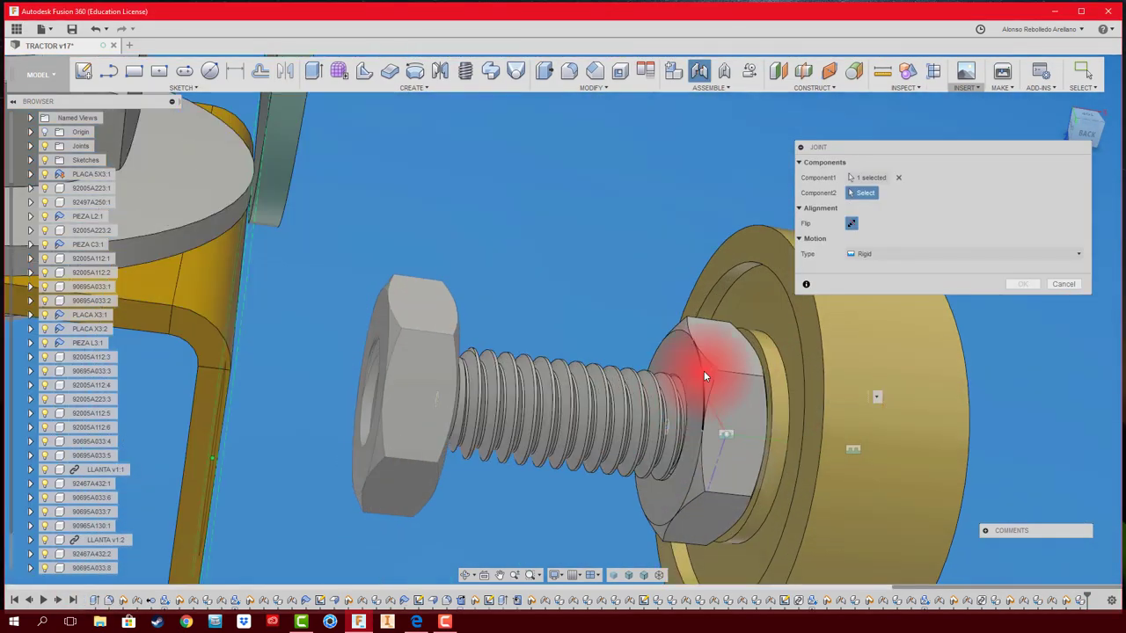
left_click(703, 376)
left_click(1015, 360)
scroll(195, 494, "down", 5)
middle_click_drag(196, 494, 185, 444, "shift")
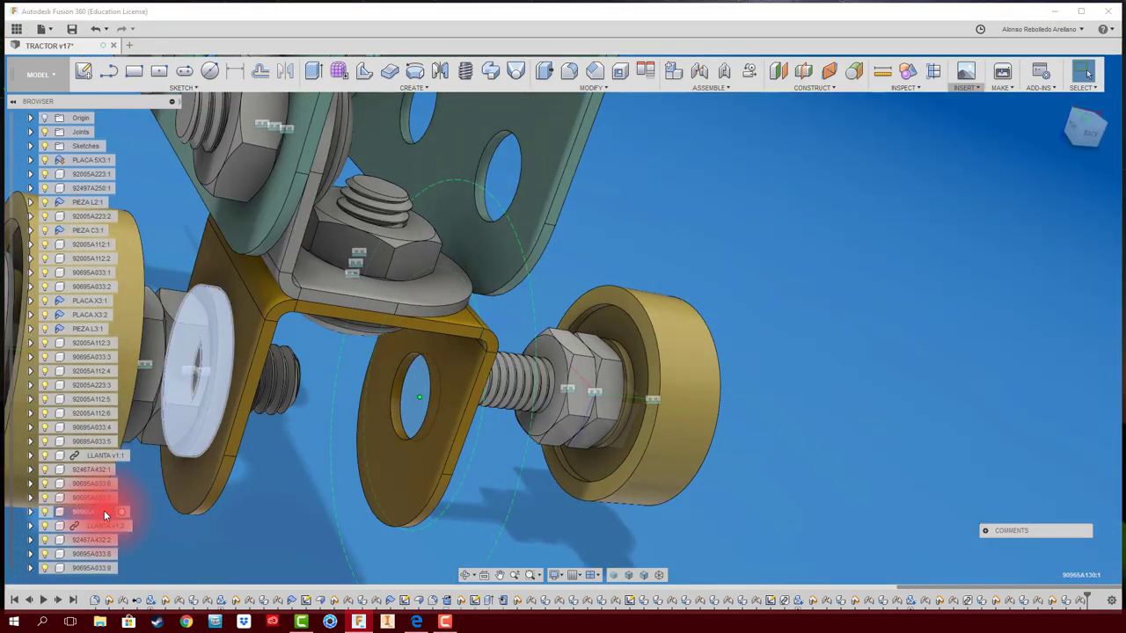
Step: Join the washer against the nut and rigidly join the bolt
left_click(439, 410)
scroll(549, 483, "up", 3)
key("j")
left_click(550, 383)
left_click(969, 380)
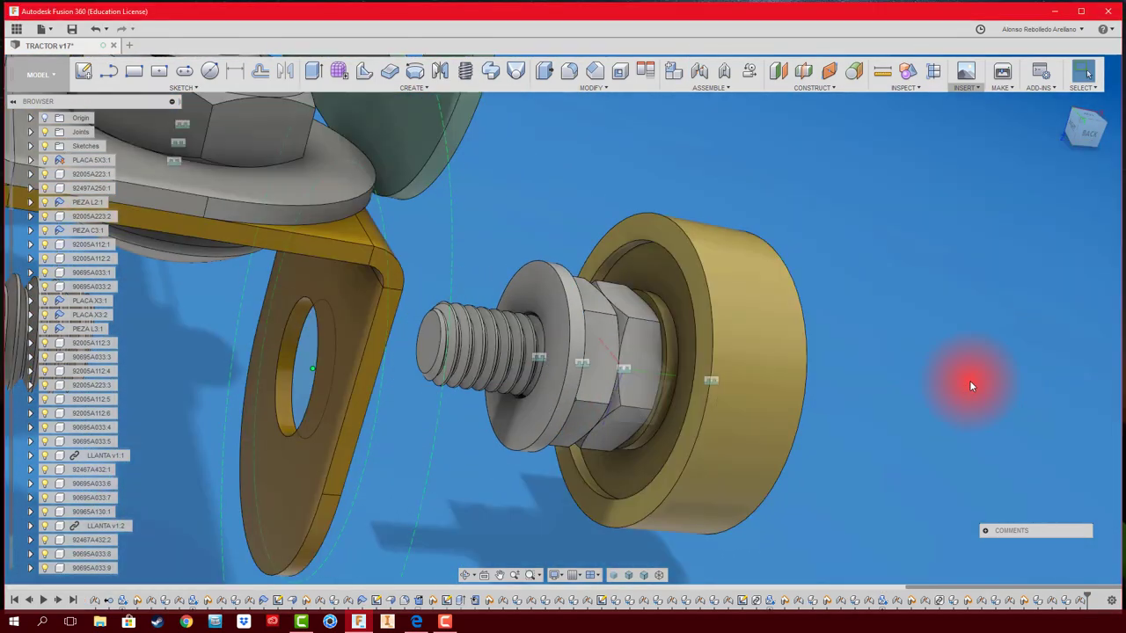
key("j")
left_click(438, 422)
key("Return")
scroll(764, 373, "down", 5)
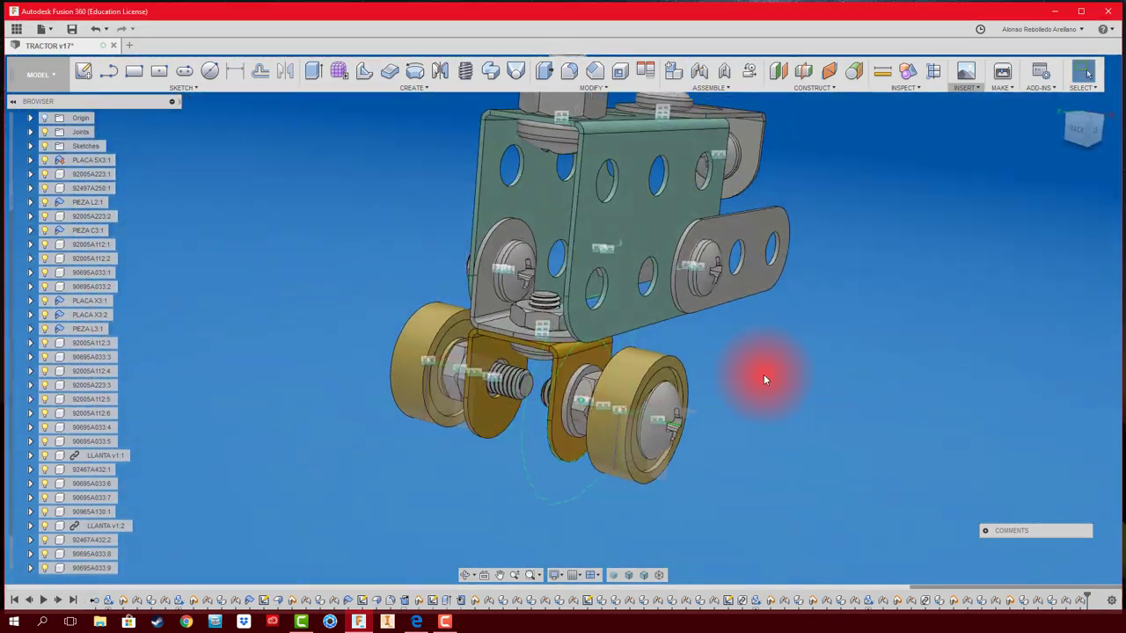
scroll(555, 399, "up", 5)
Step: Move a nut onto the wheel bolt and rigidly join it there
left_click(511, 373)
key("m")
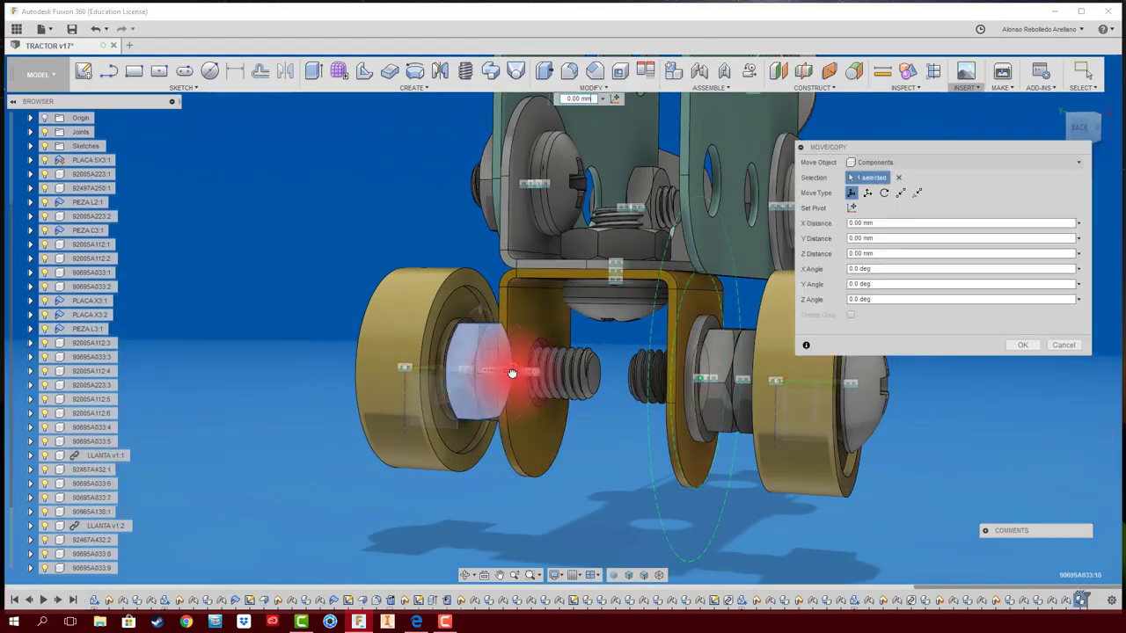
key("Escape")
middle_click_drag(511, 373, 661, 478, "shift")
scroll(559, 340, "up", 5)
key("j")
left_click(559, 339)
key("Return")
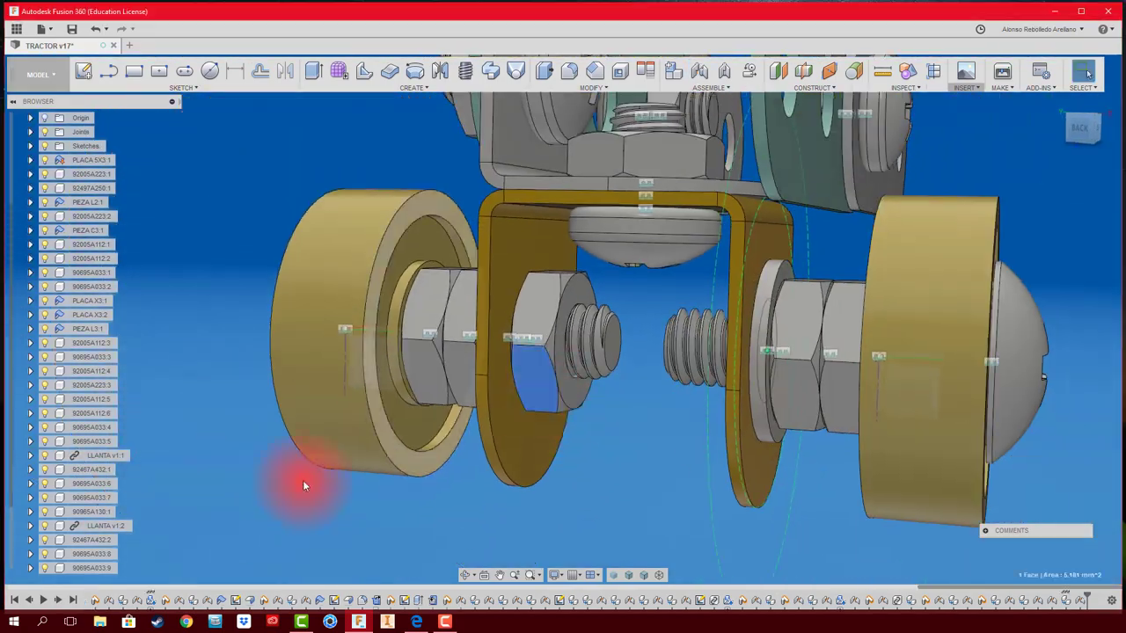
Step: Reposition the other nut and start its rigid joint, then view the whole assembly
left_click(89, 567)
key("m")
key("Return")
scroll(535, 382, "up", 5)
key("j")
left_click(711, 372)
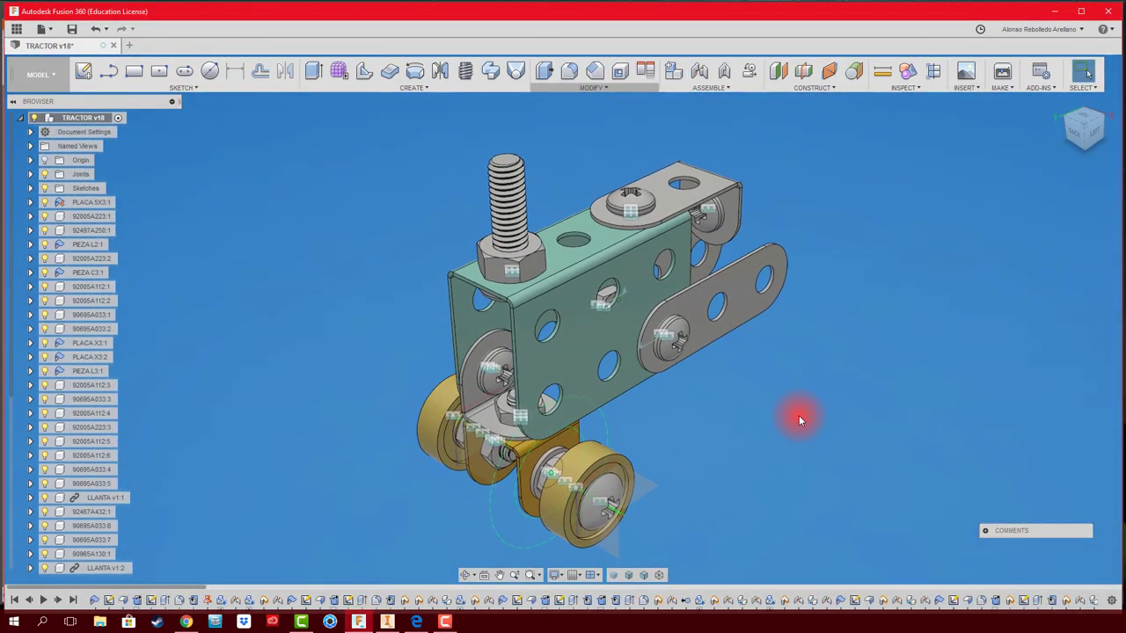
mouse_move(798, 421)
middle_mouse_down("shift")
mouse_move(618, 380)
mouse_move(612, 458)
mouse_move(799, 301)
mouse_move(804, 261)
mouse_move(465, 517)
middle_mouse_up("shift")
left_click(416, 621)
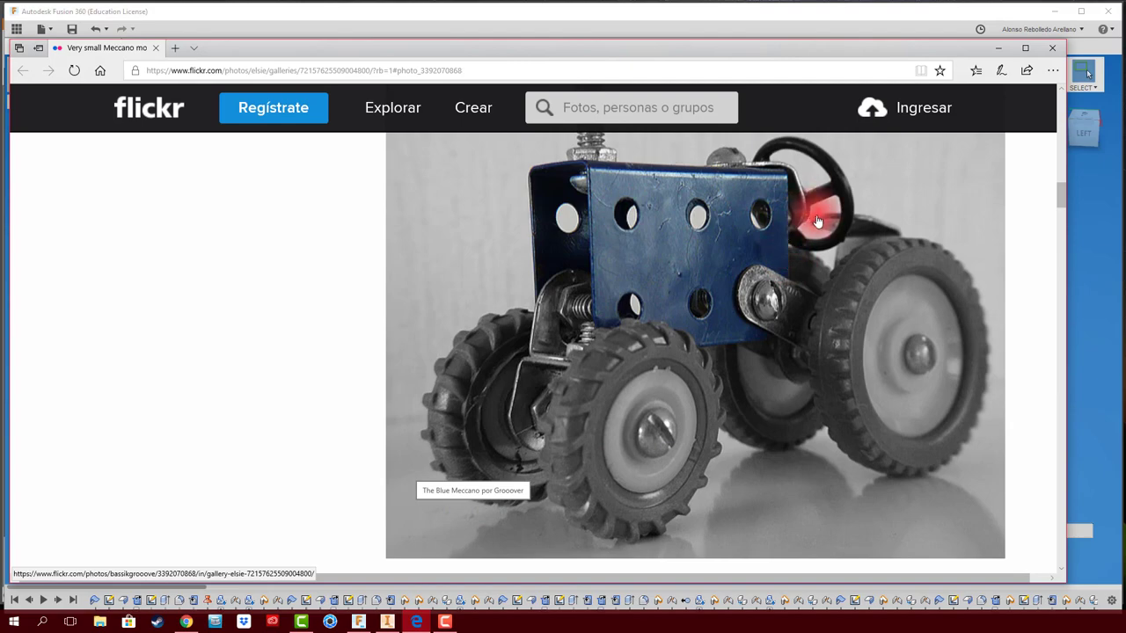
left_click(1079, 296)
mouse_move(1028, 299)
middle_mouse_down("shift")
mouse_move(876, 330)
mouse_move(763, 326)
mouse_move(547, 407)
mouse_move(529, 478)
middle_mouse_up("shift")
scroll(873, 332, "up", 3)
scroll(532, 472, "up", 5)
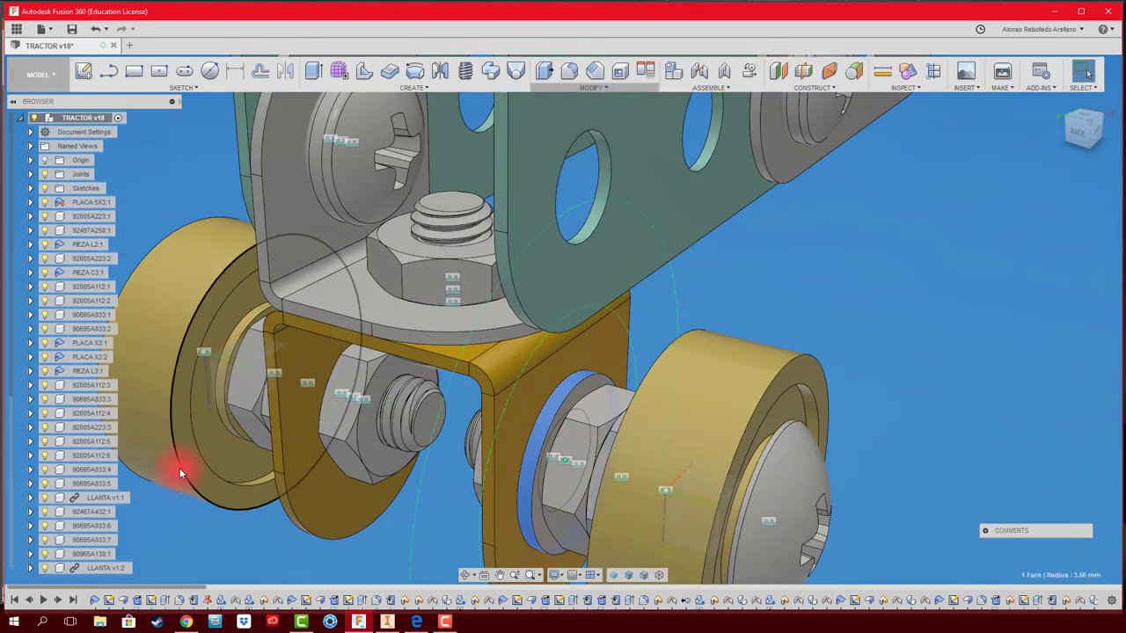
Step: Move washer 90965A130:2 to the end of the bracket arm
scroll(112, 455, "down", 3)
left_click(89, 540)
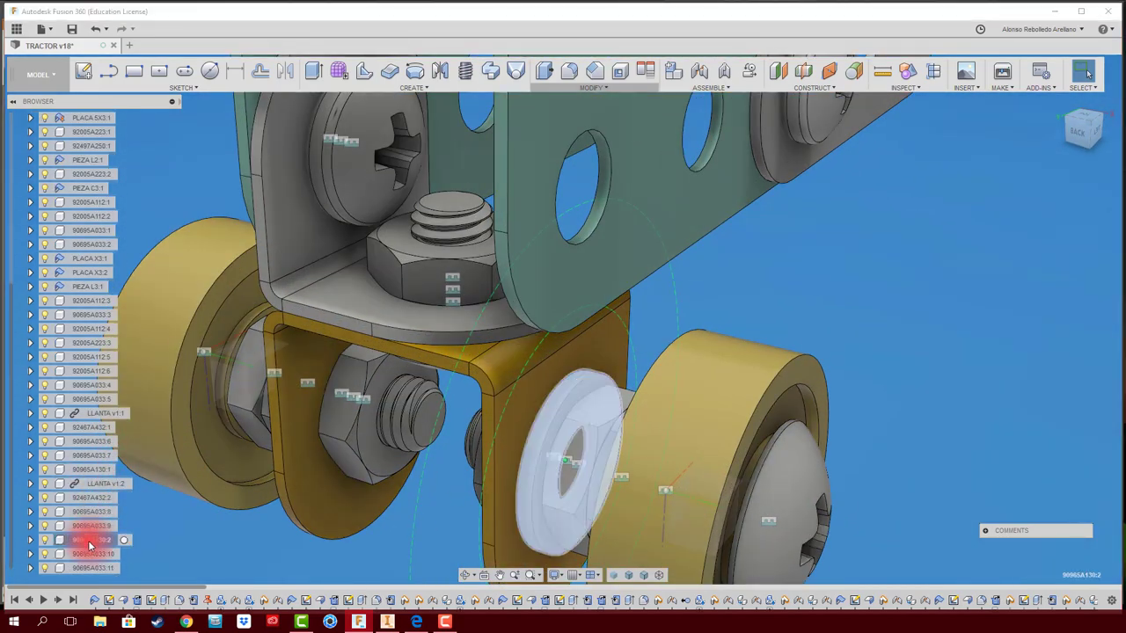
key("m")
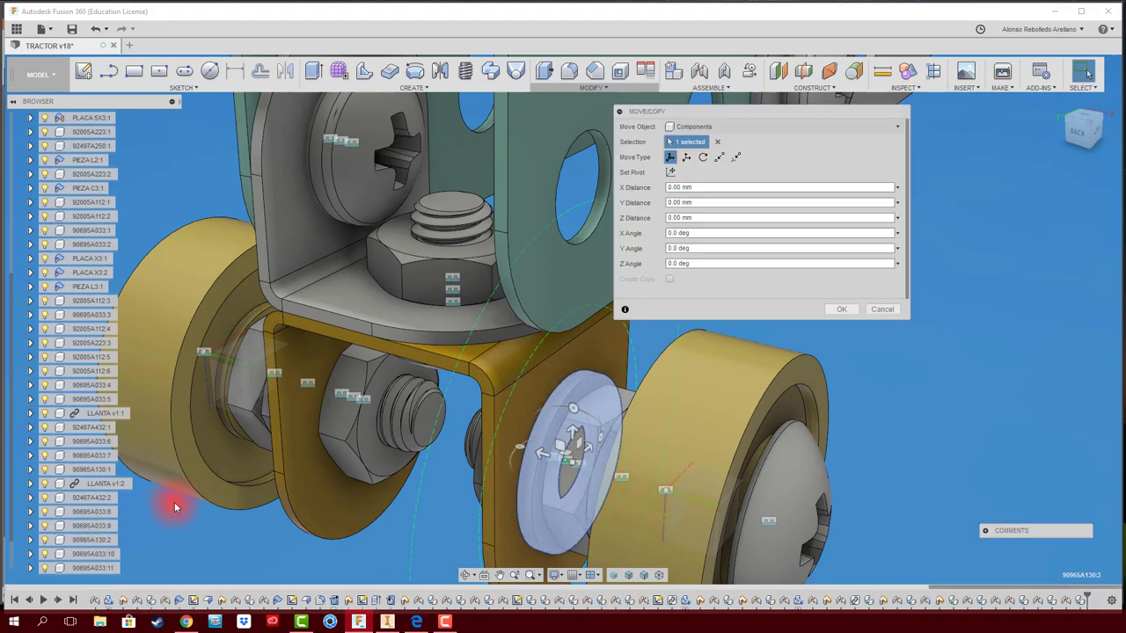
scroll(170, 485, "down", 5)
middle_click_drag(164, 469, 274, 465, "shift")
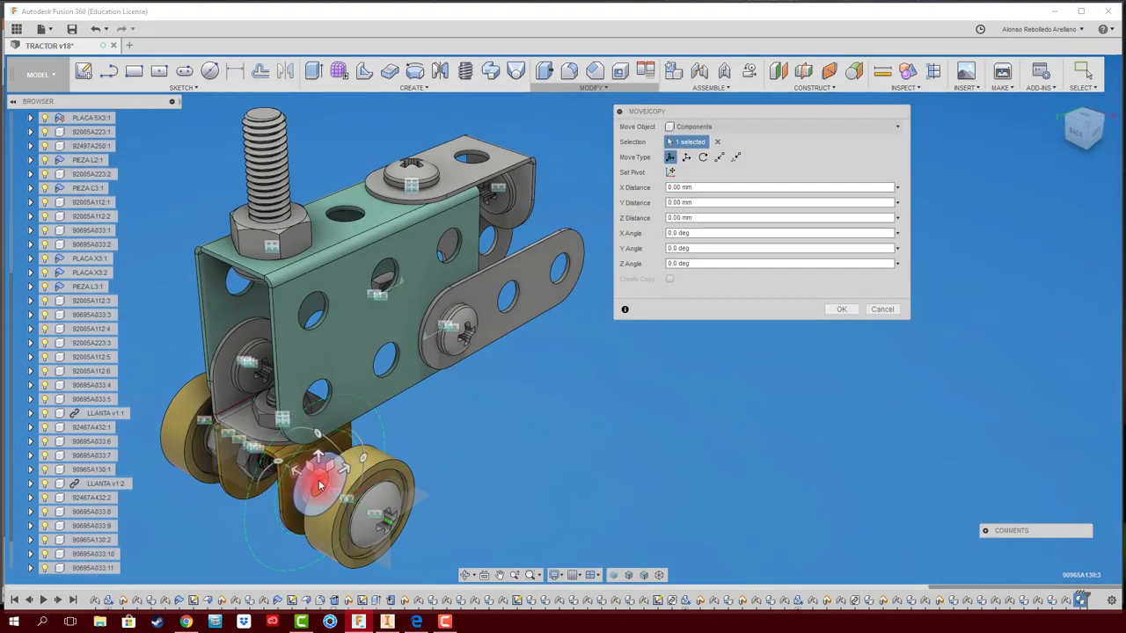
left_click_drag(317, 475, 559, 264)
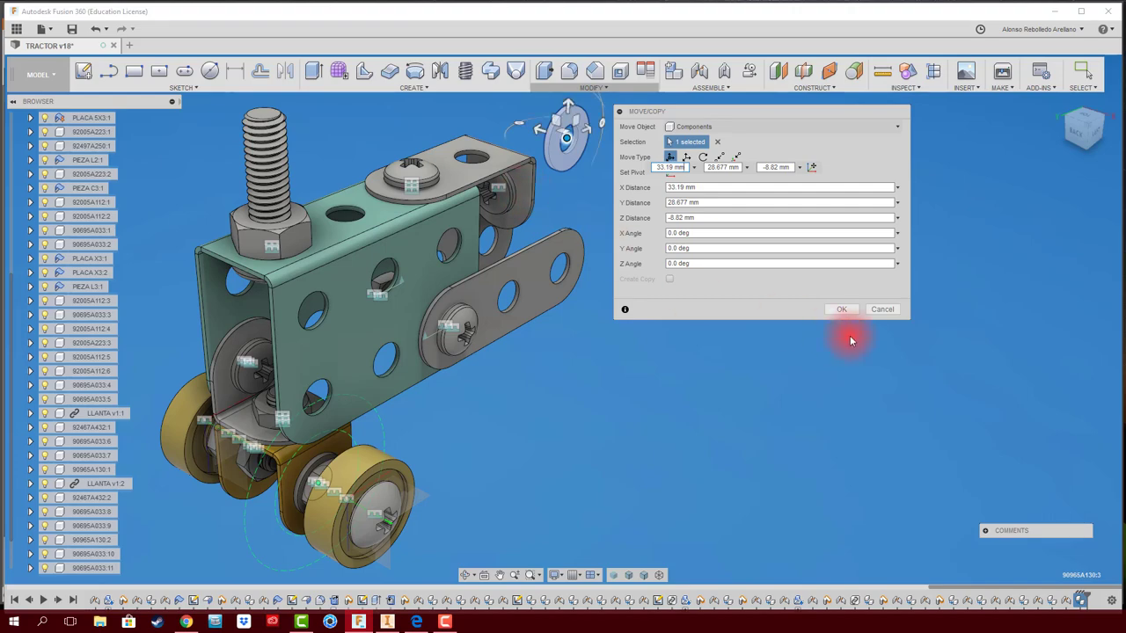
middle_click_drag(849, 309, 616, 341, "shift")
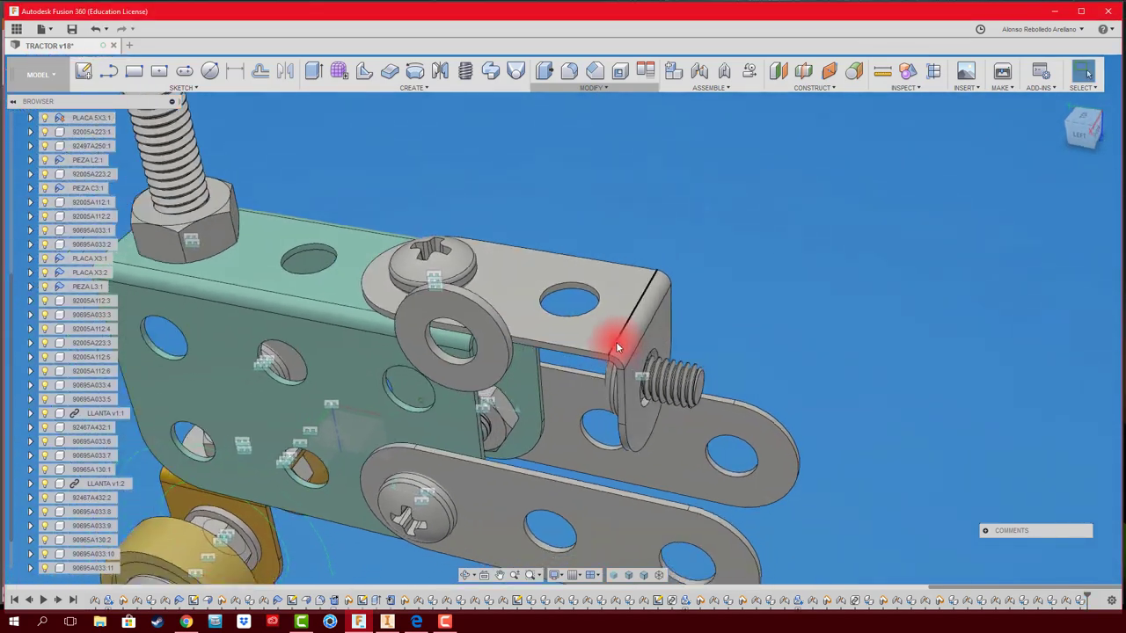
Step: Rigidly join the washer to the bolt end at the bracket
key("j")
left_click(472, 352)
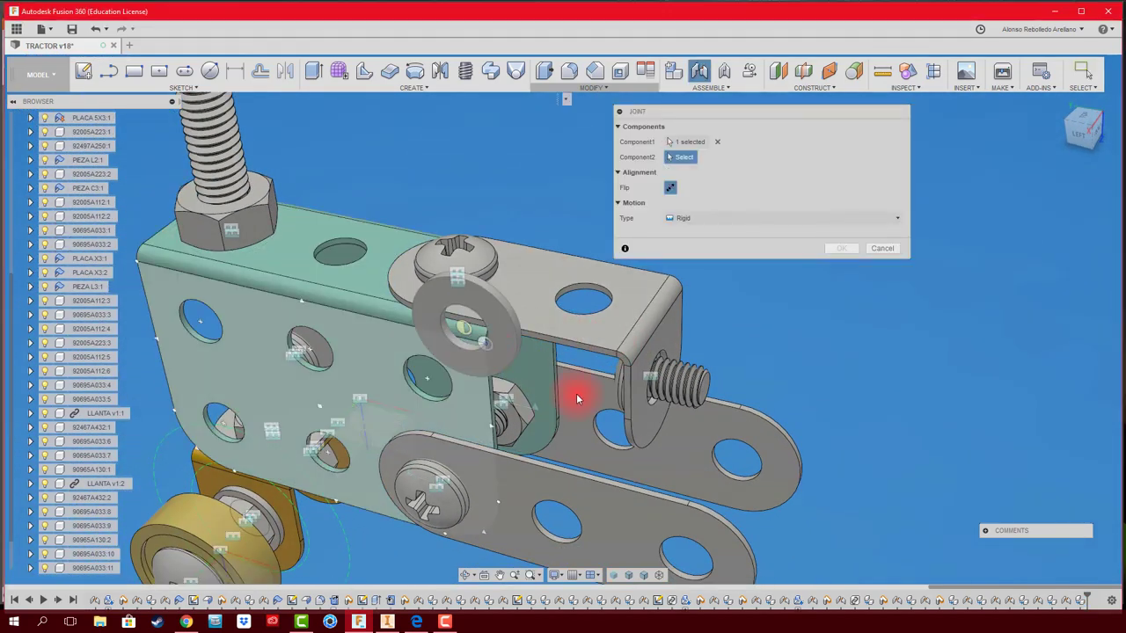
scroll(652, 420, "up", 3)
left_click(643, 395)
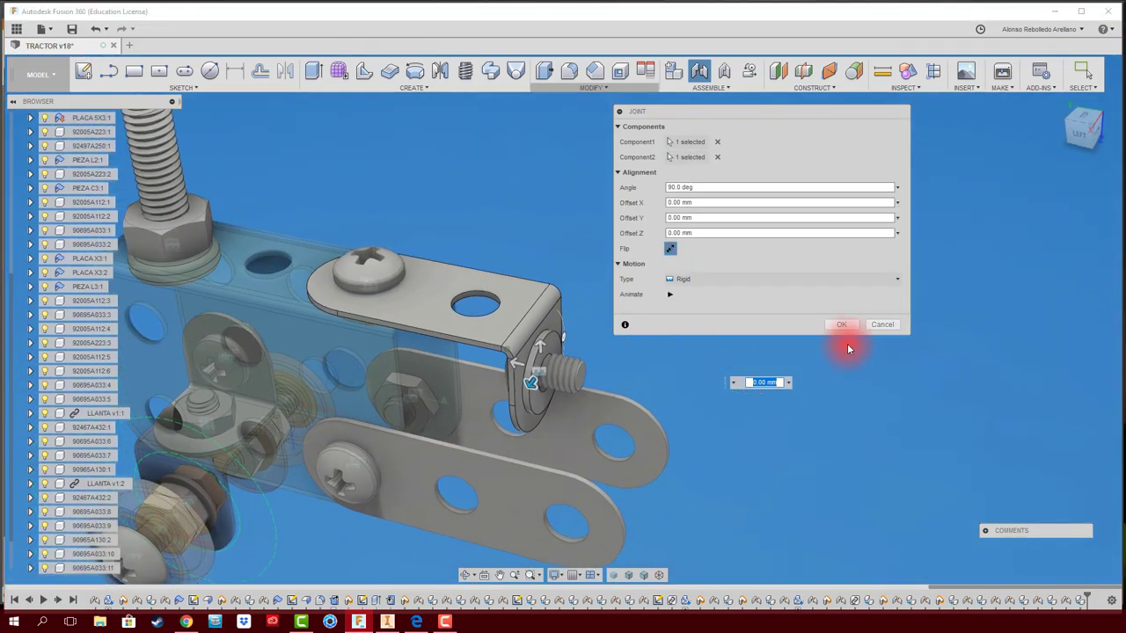
left_click(841, 324)
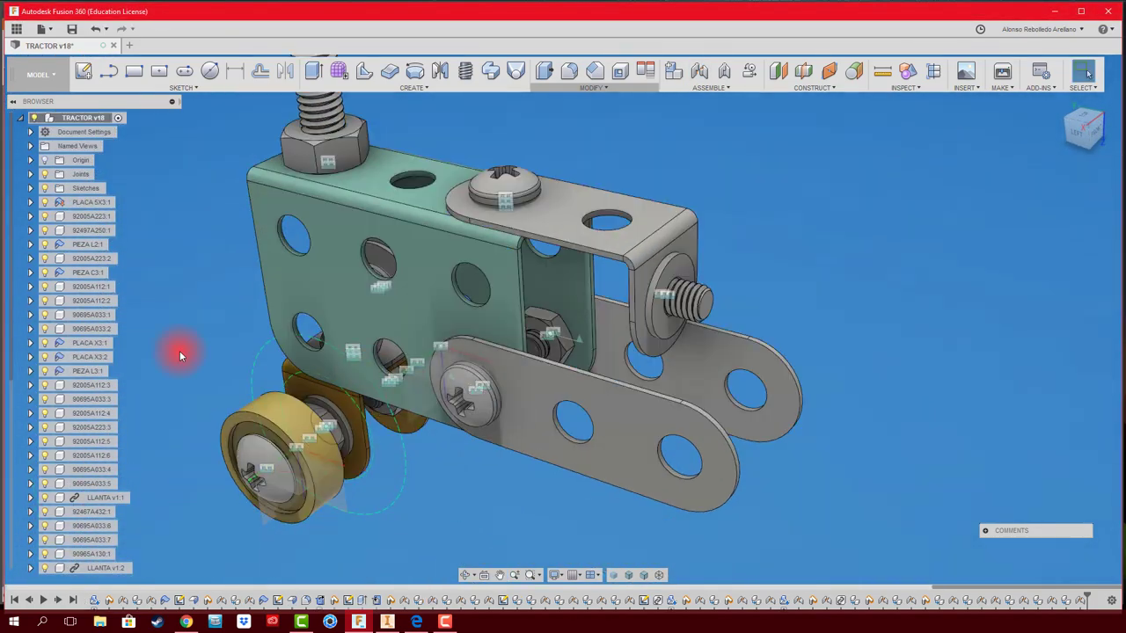
middle_click_drag(776, 265, 371, 244, "shift")
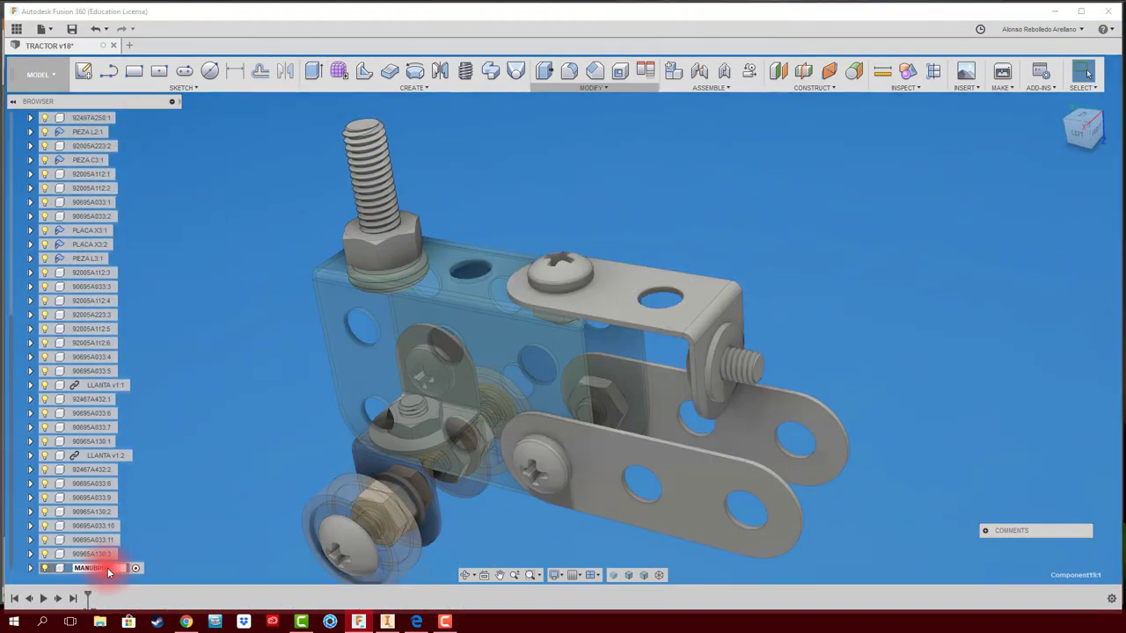
Step: Sketch a roughly 10 mm circle on the washer face and extrude it into a disc
left_click(84, 70)
left_click(703, 359)
scroll(518, 280, "up", 5)
key("c")
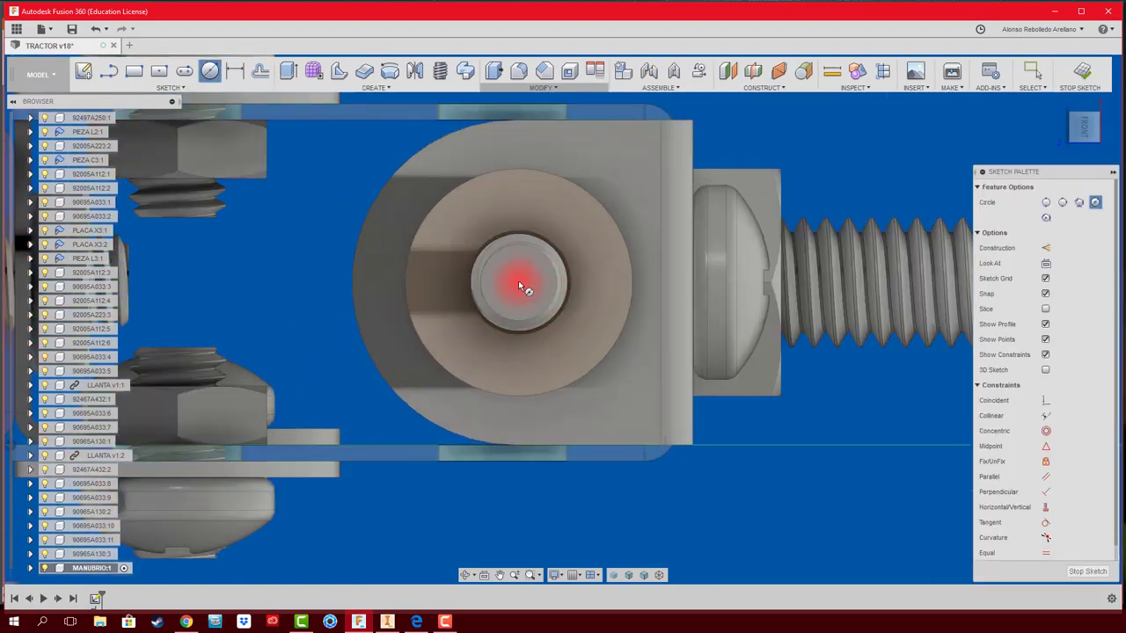
left_click(512, 276)
scroll(573, 322, "down", 3)
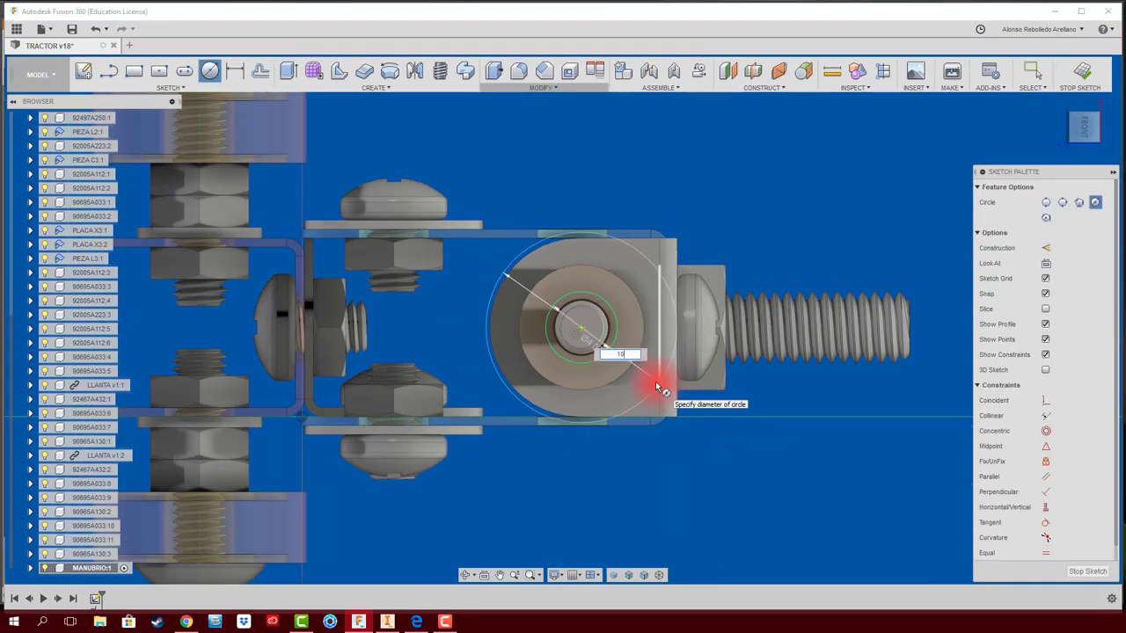
left_click(655, 380)
key("e")
left_click(522, 440)
key("Return")
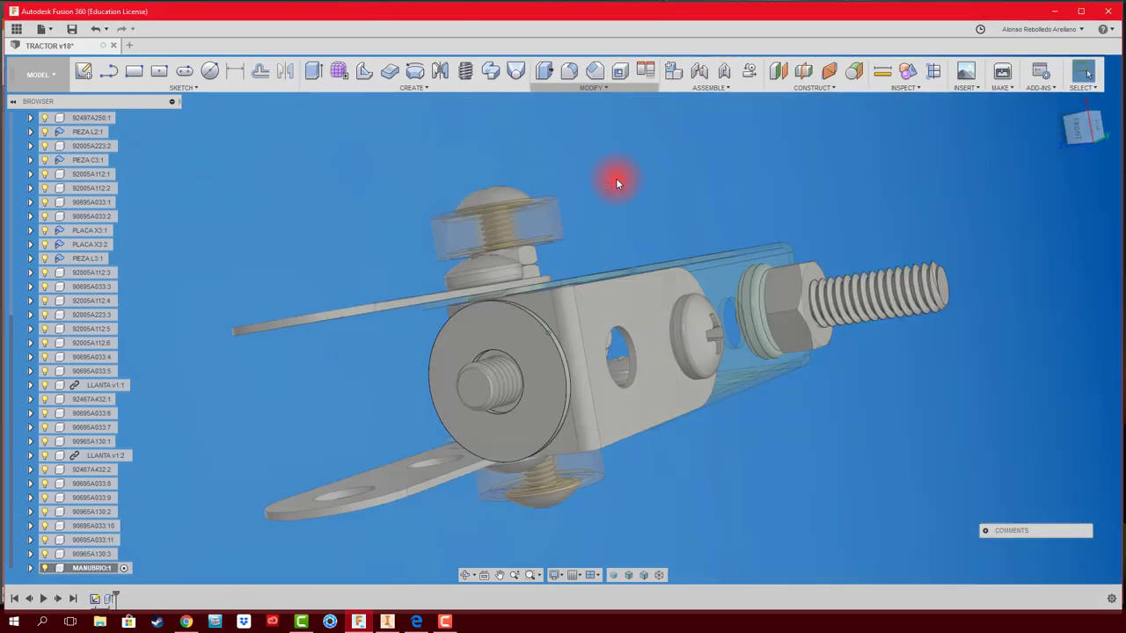
middle_click_drag(615, 178, 598, 309, "shift")
Step: Sketch a small circle on the disc and cut it through as a hole
key("c")
left_click(599, 309)
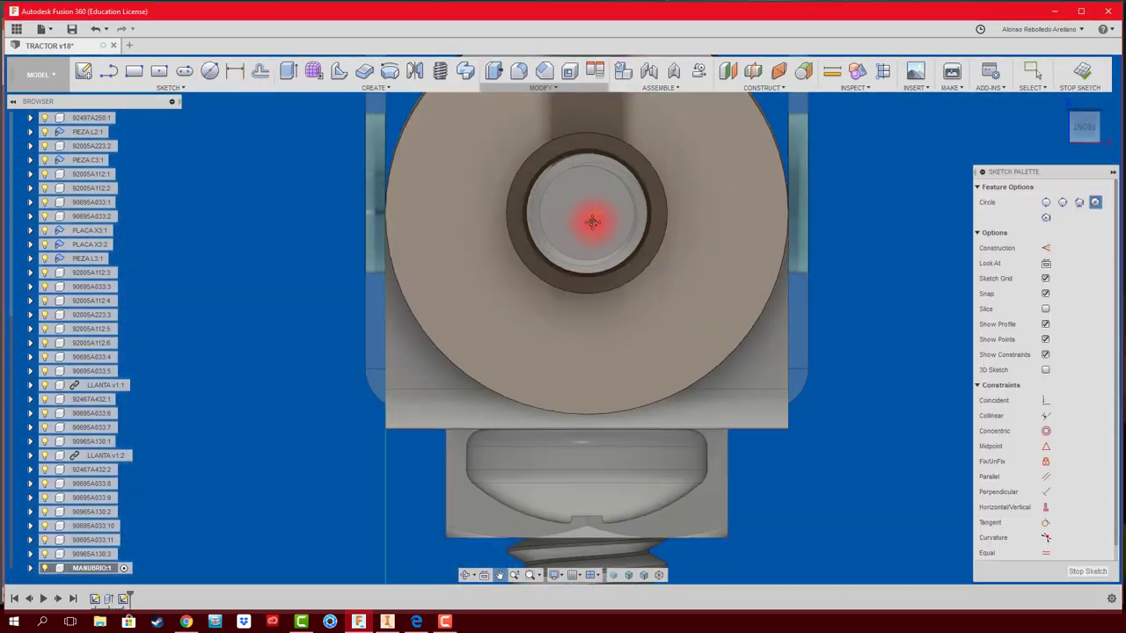
left_click(588, 221)
left_click(619, 157)
key("e")
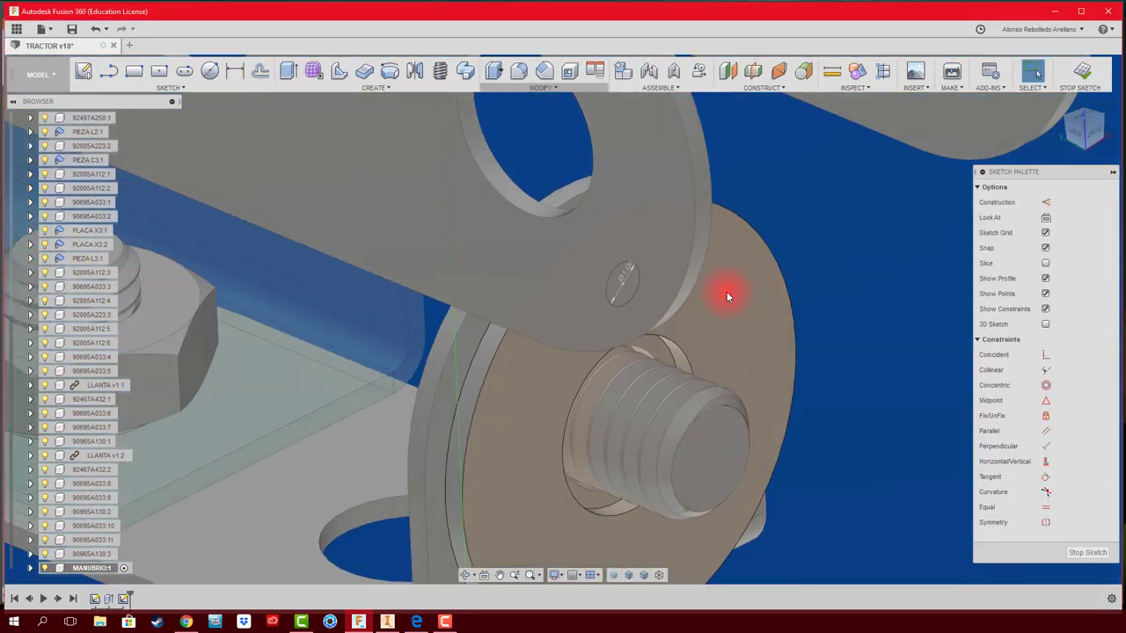
left_click(743, 343)
key("Return")
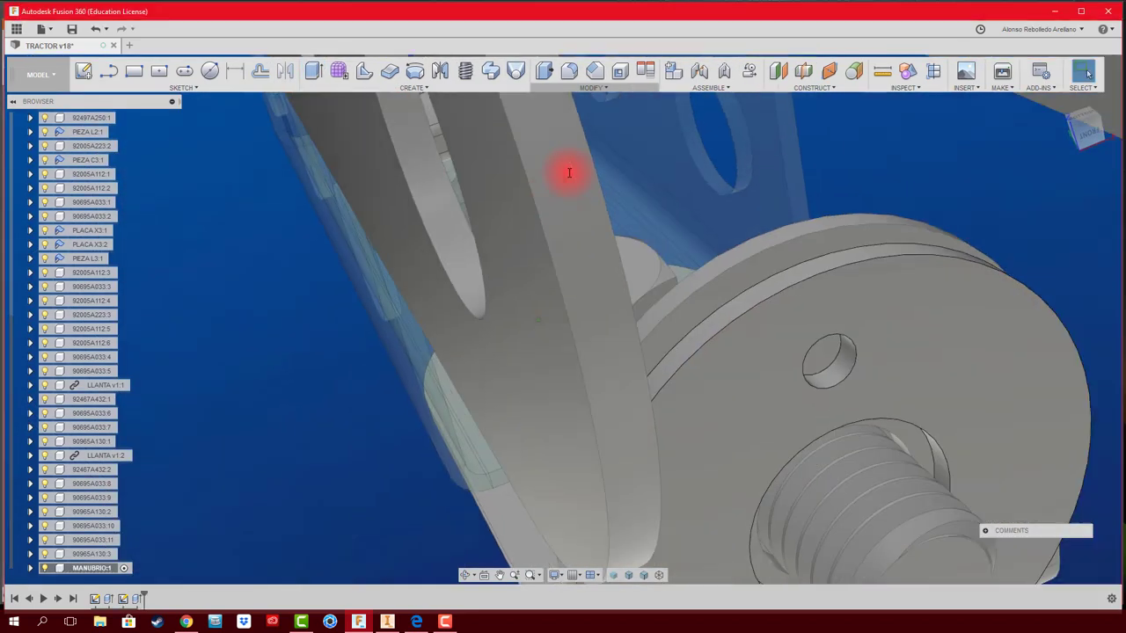
middle_click_drag(572, 171, 543, 240, "shift")
right_click(137, 598)
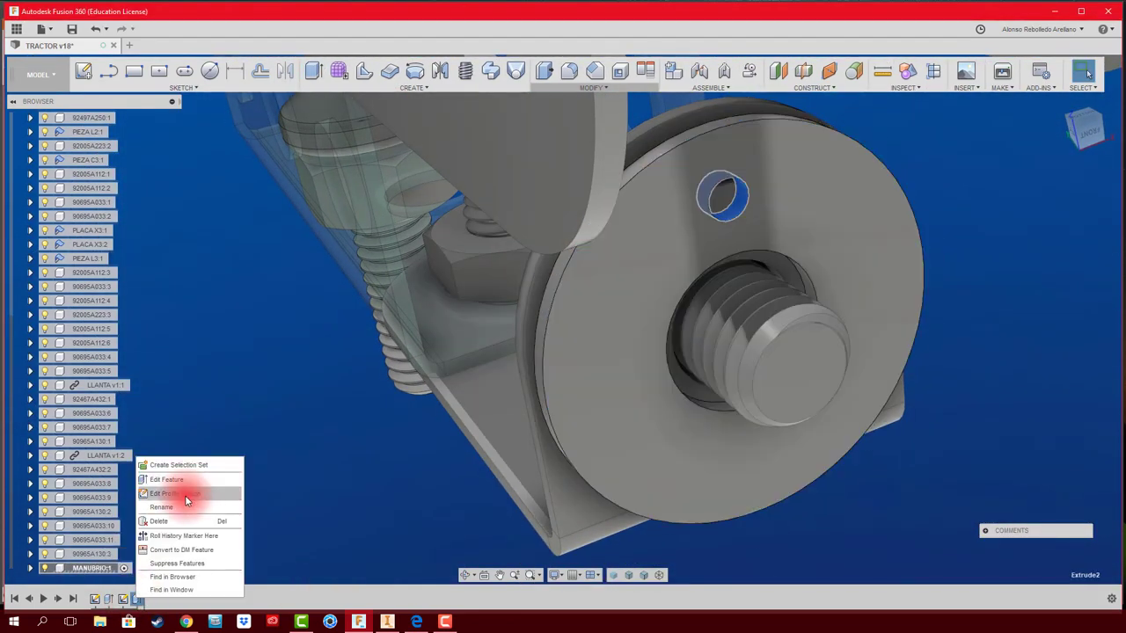
left_click(185, 495)
middle_click_drag(698, 182, 867, 226, "shift")
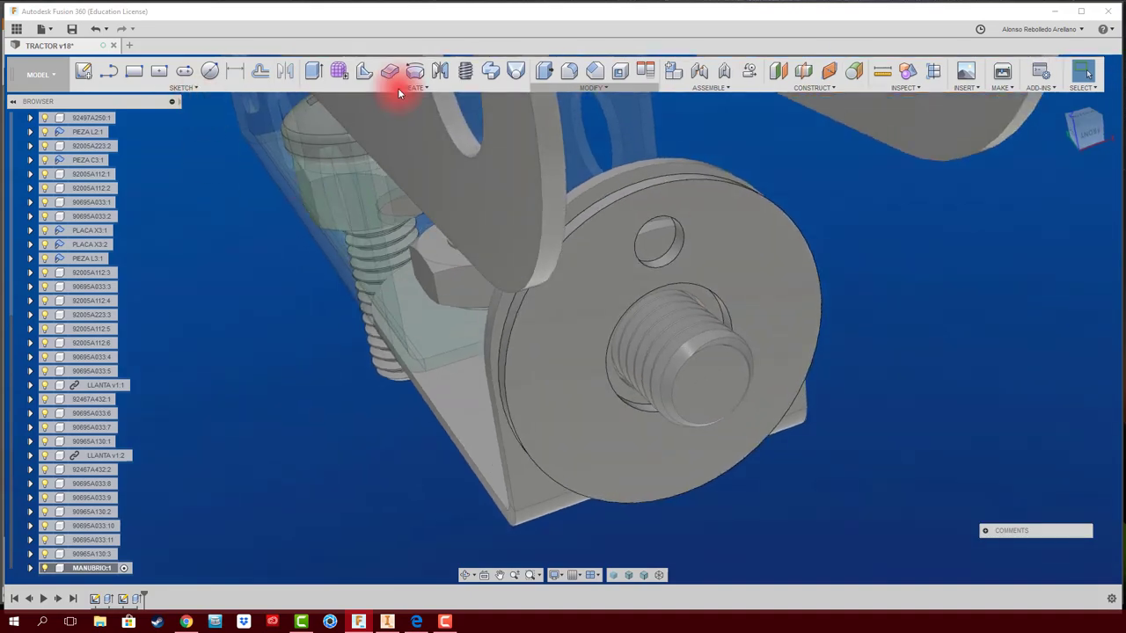
Step: Circular-pattern the hole cut around the disc with quantity 6
left_click(397, 88)
left_click(560, 330)
left_click(136, 598)
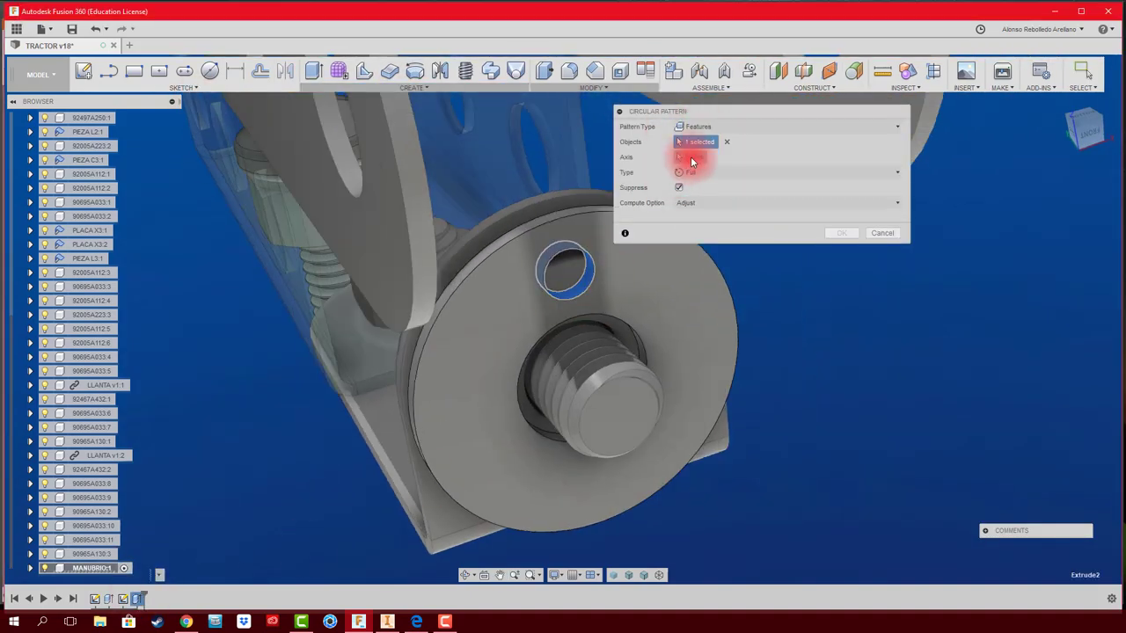
left_click(496, 458)
left_click(721, 207)
type("6")
key("Return")
middle_click_drag(805, 277, 755, 326, "shift")
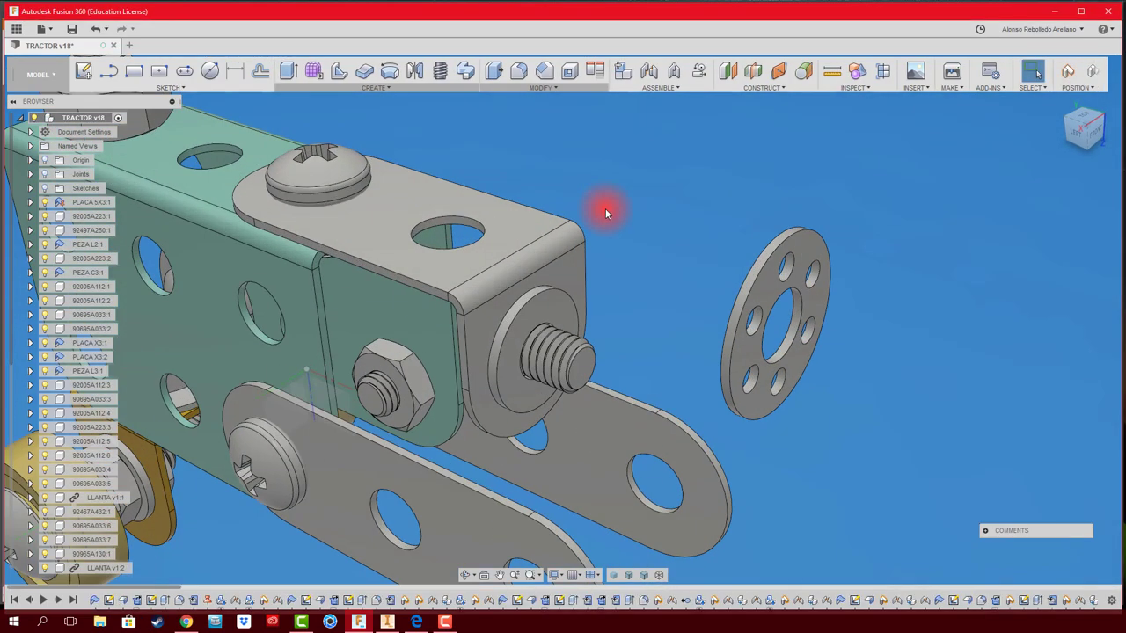
Step: Orbit and zoom around the tractor to review the bracket and assembly
left_click(824, 313)
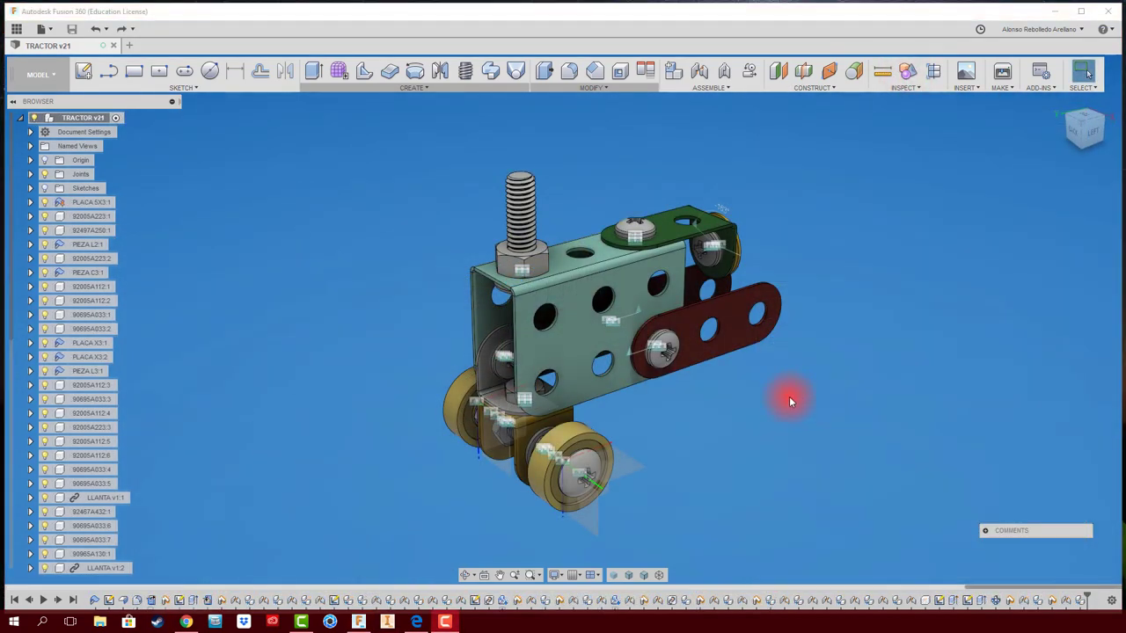
middle_click_drag(789, 401, 694, 417, "shift")
scroll(647, 421, "up", 2)
scroll(577, 345, "up", 2)
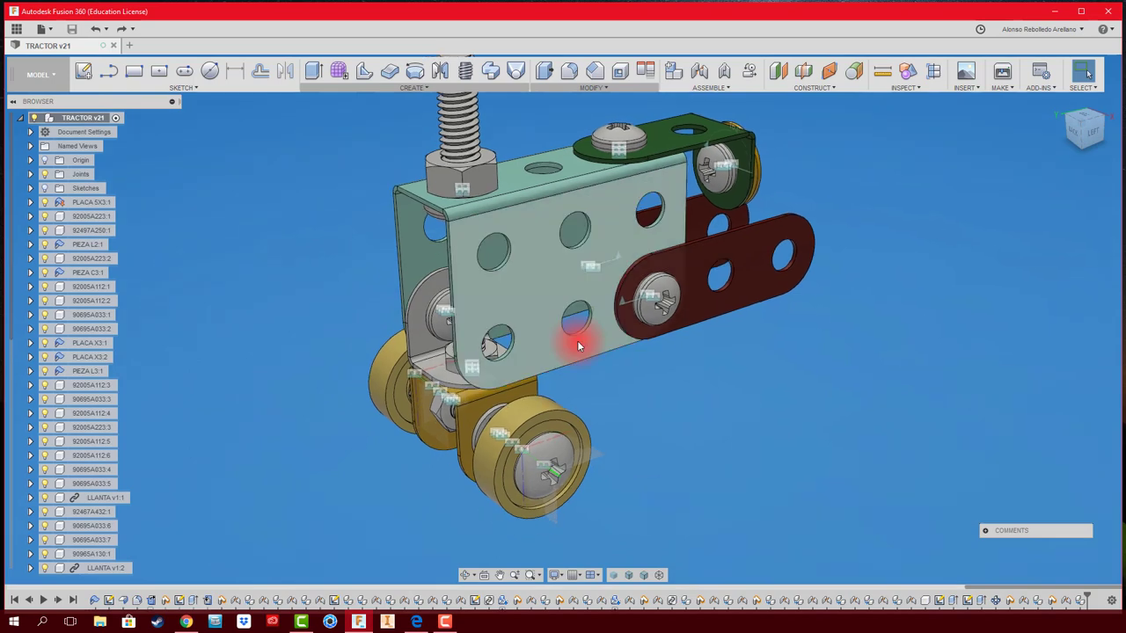
middle_click_drag(577, 346, 417, 494, "shift")
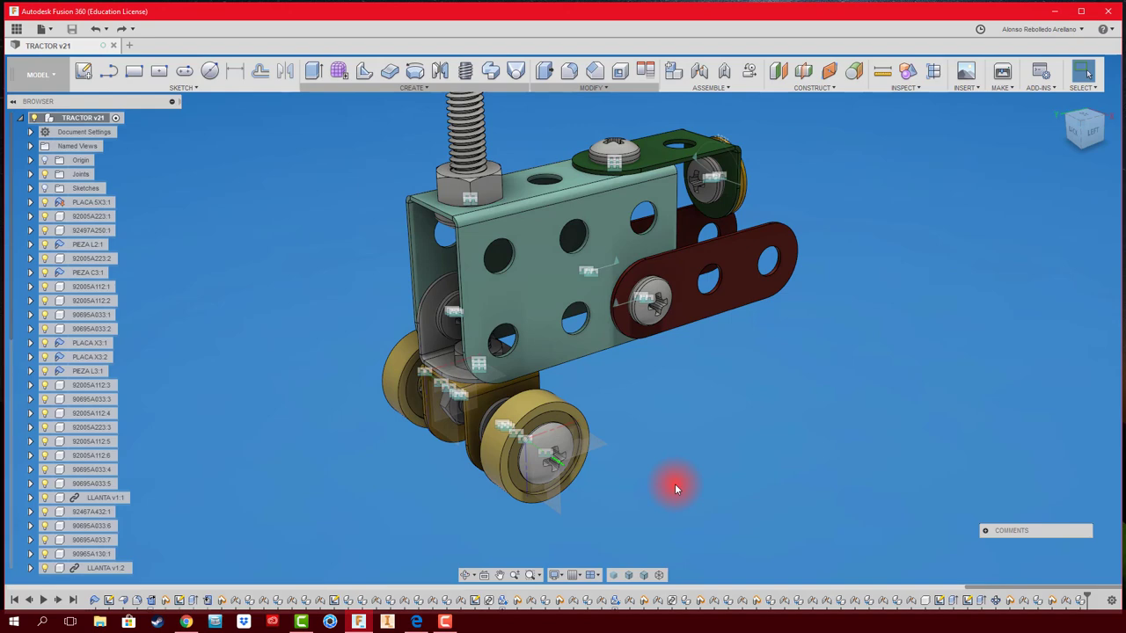
scroll(101, 461, "down", 2)
scroll(99, 488, "down", 2)
scroll(100, 492, "down", 1)
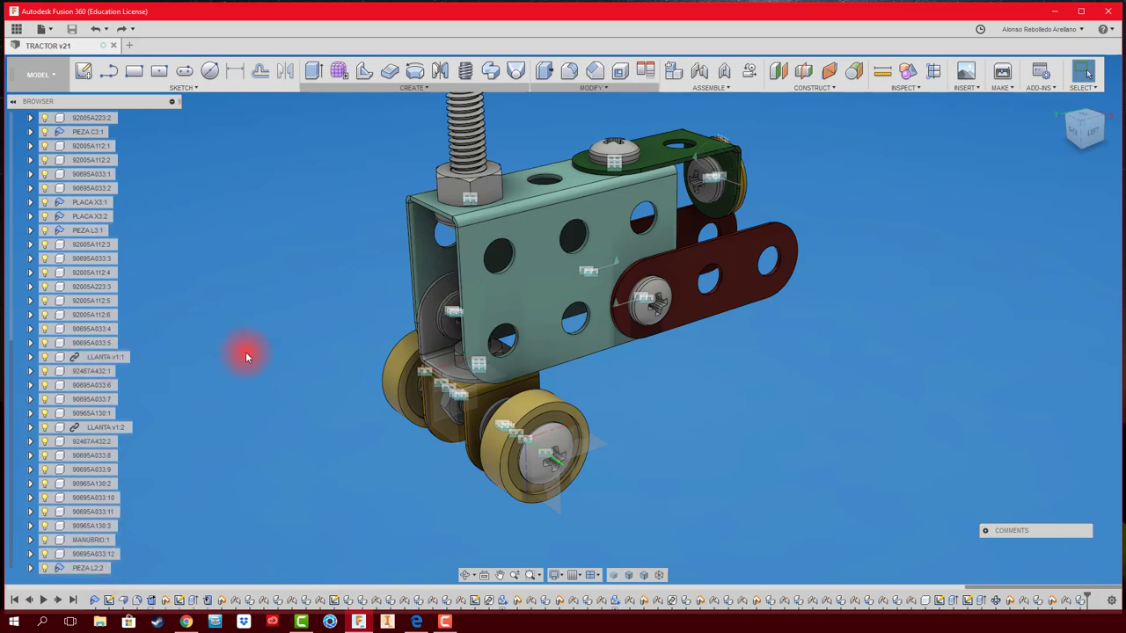
scroll(246, 351, "down", 3)
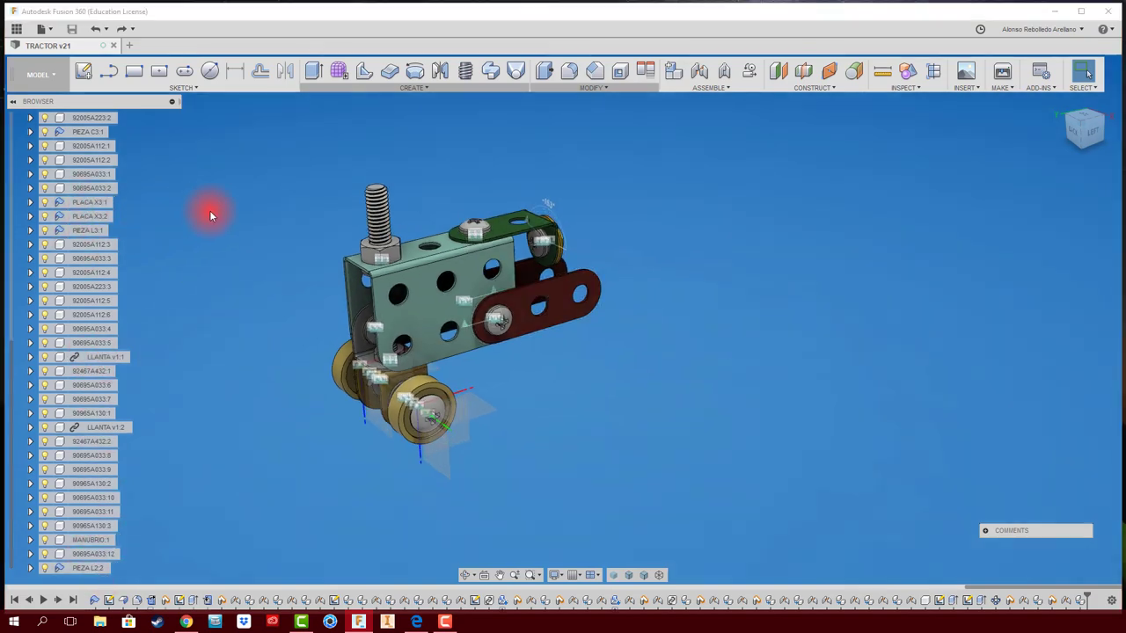
scroll(209, 211, "down", 2)
scroll(208, 200, "up", 3)
scroll(159, 212, "down", 1)
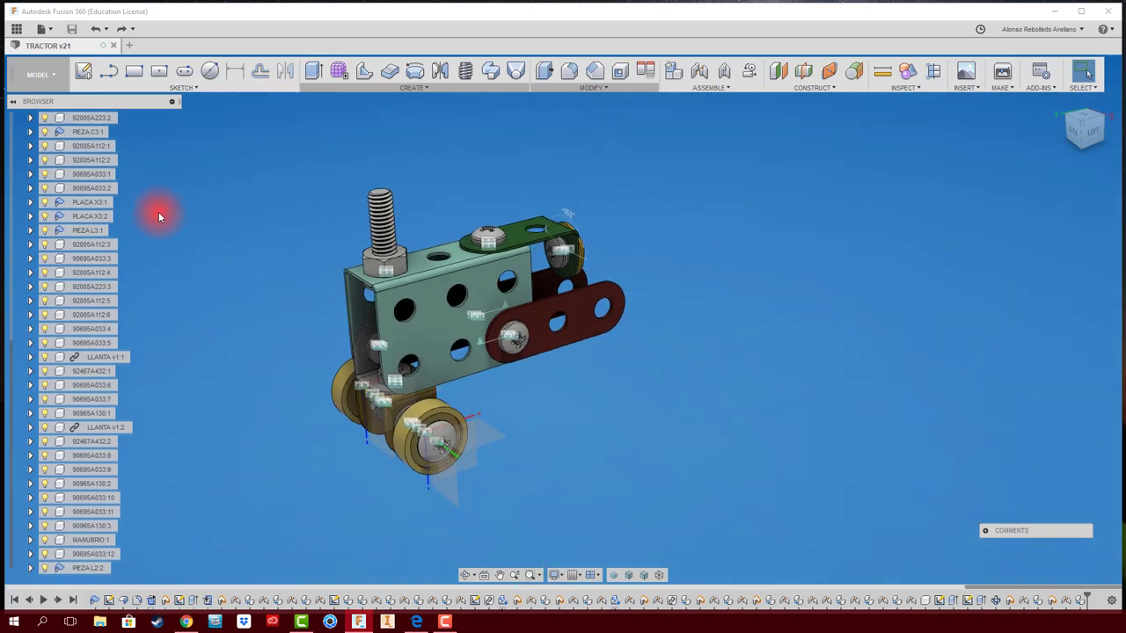
scroll(158, 212, "up", 3)
scroll(76, 211, "up", 4)
scroll(73, 205, "up", 1)
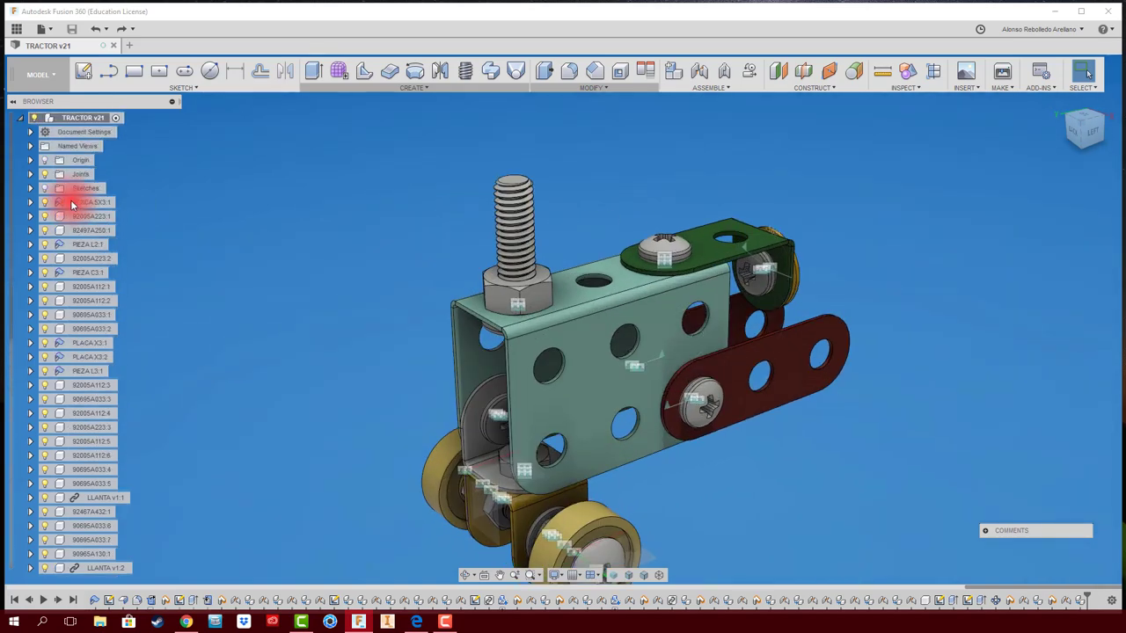
Step: Create a new empty component named NEUMATICO DELANTERO
right_click(83, 120)
left_click(134, 131)
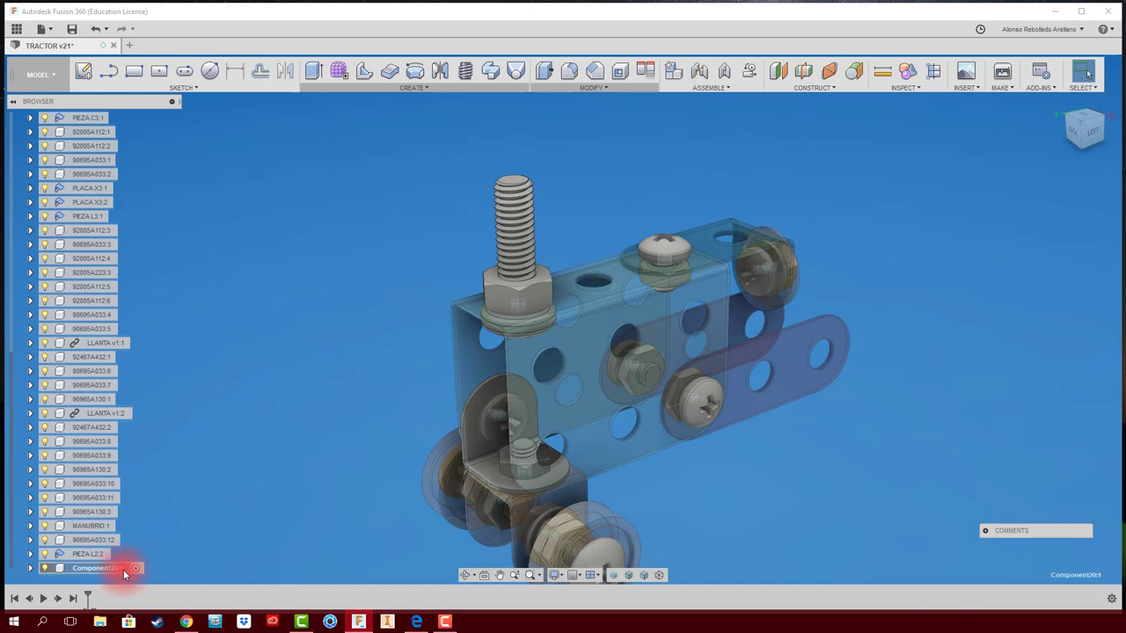
double_click(123, 568)
type("NE")
type("UMATICO")
type(" DELANTERO")
key("Return")
middle_click_drag(314, 434, 191, 187)
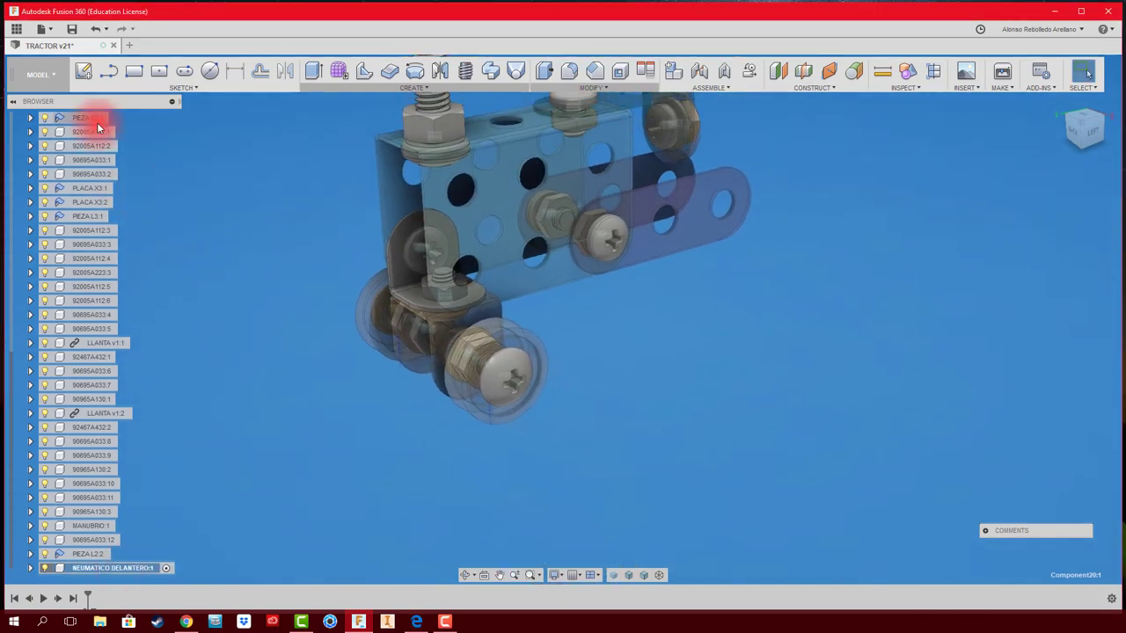
Step: Sketch two screw-centred circles on the front wheel's outer face, the larger 20 mm
left_click(89, 76)
scroll(528, 339, "up", 4)
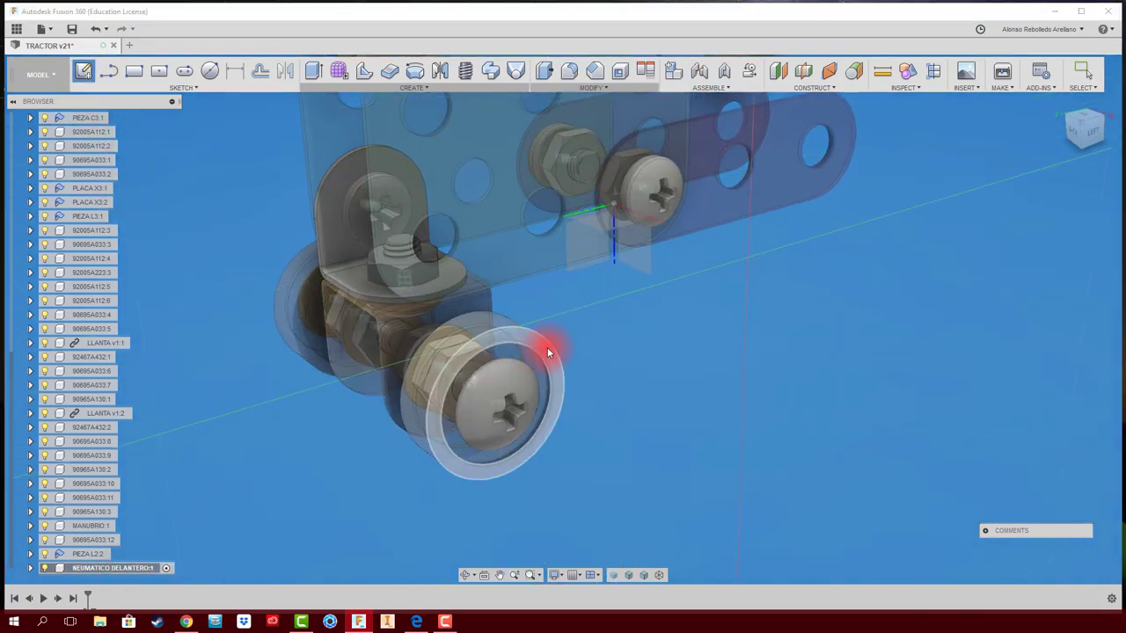
left_click(550, 355)
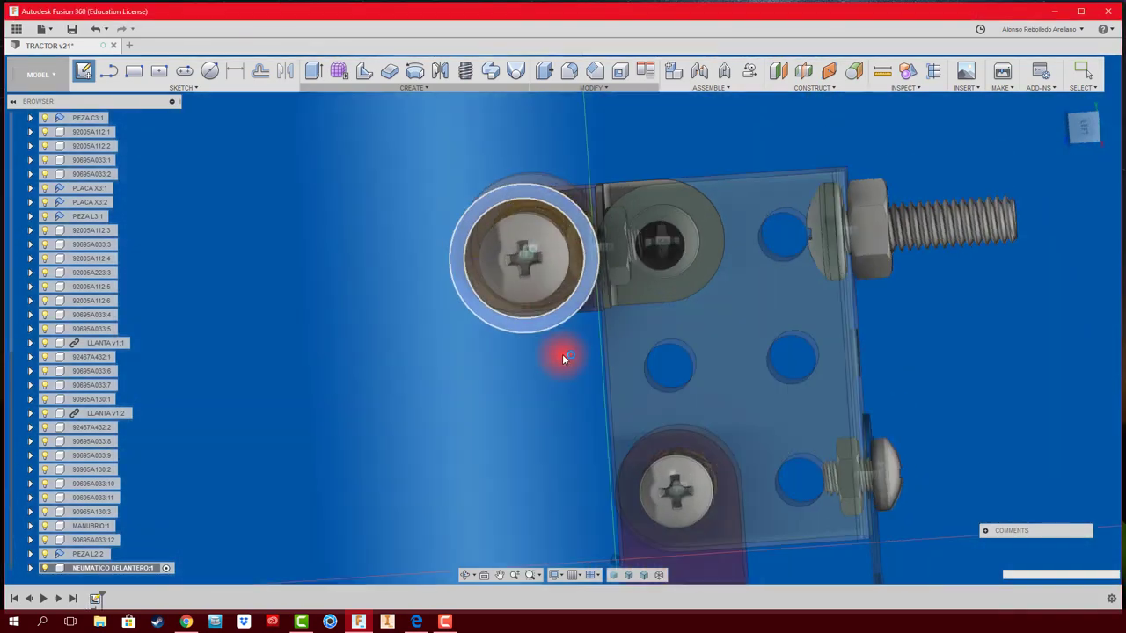
mouse_move(1083, 128)
left_click(1105, 104)
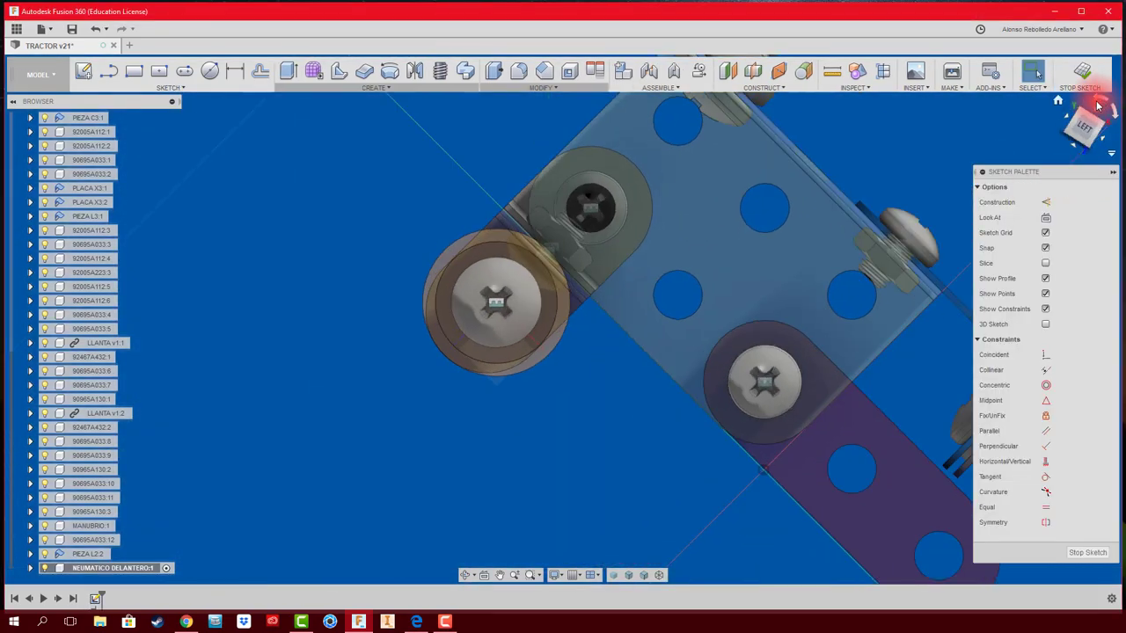
scroll(582, 326, "up", 3)
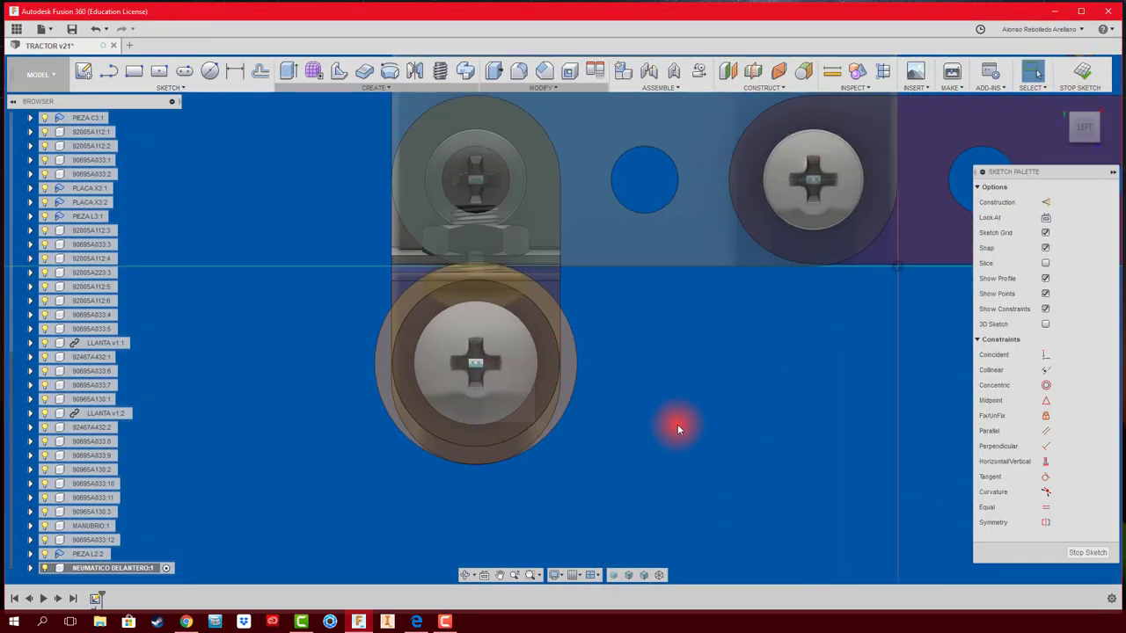
key("c")
left_click(476, 363)
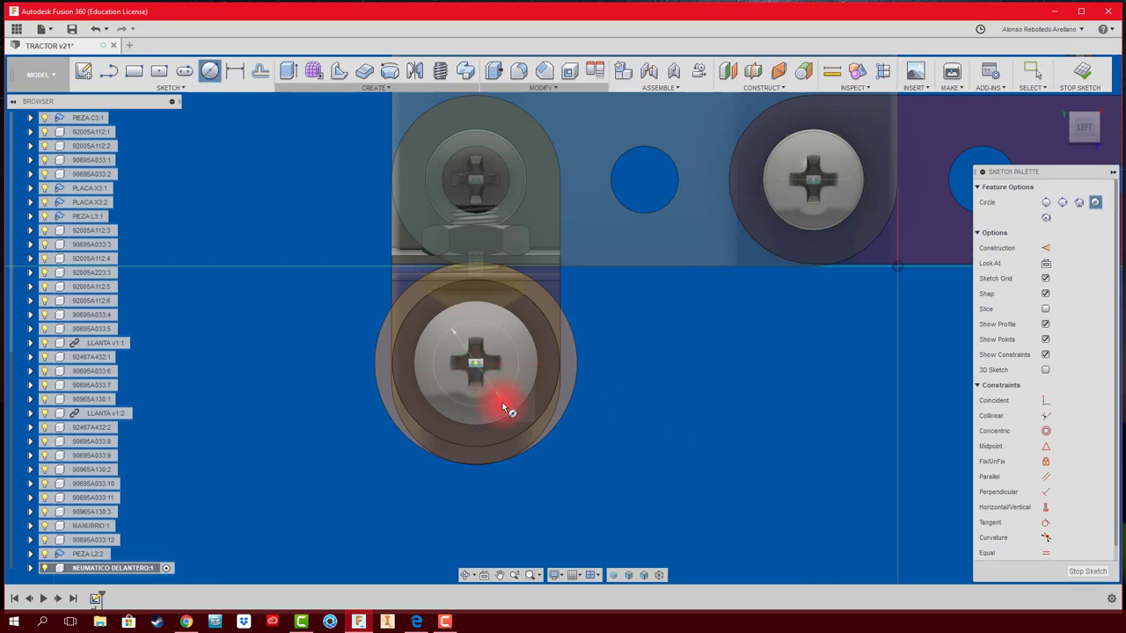
left_click(577, 390)
left_click(476, 363)
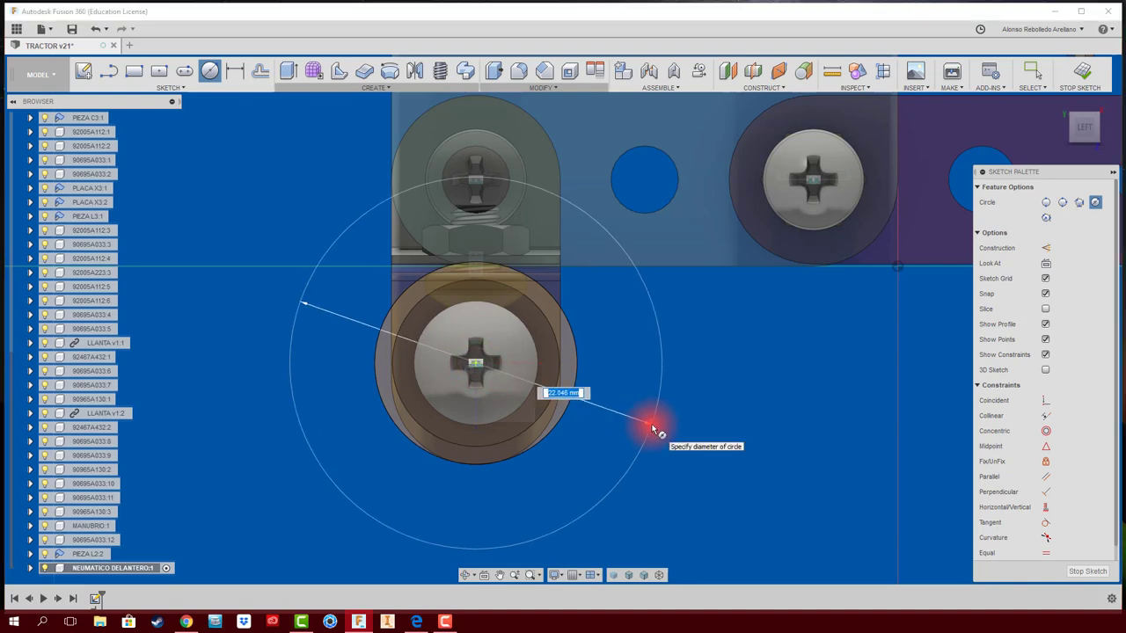
scroll(655, 431, "down", 2)
scroll(652, 427, "down", 2)
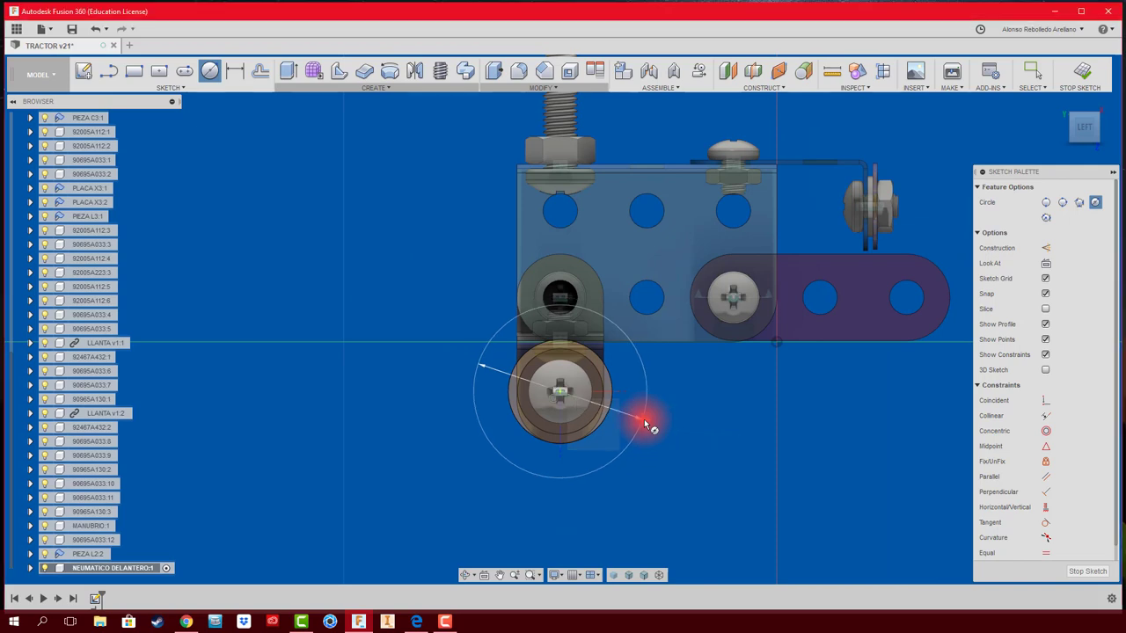
key("Return")
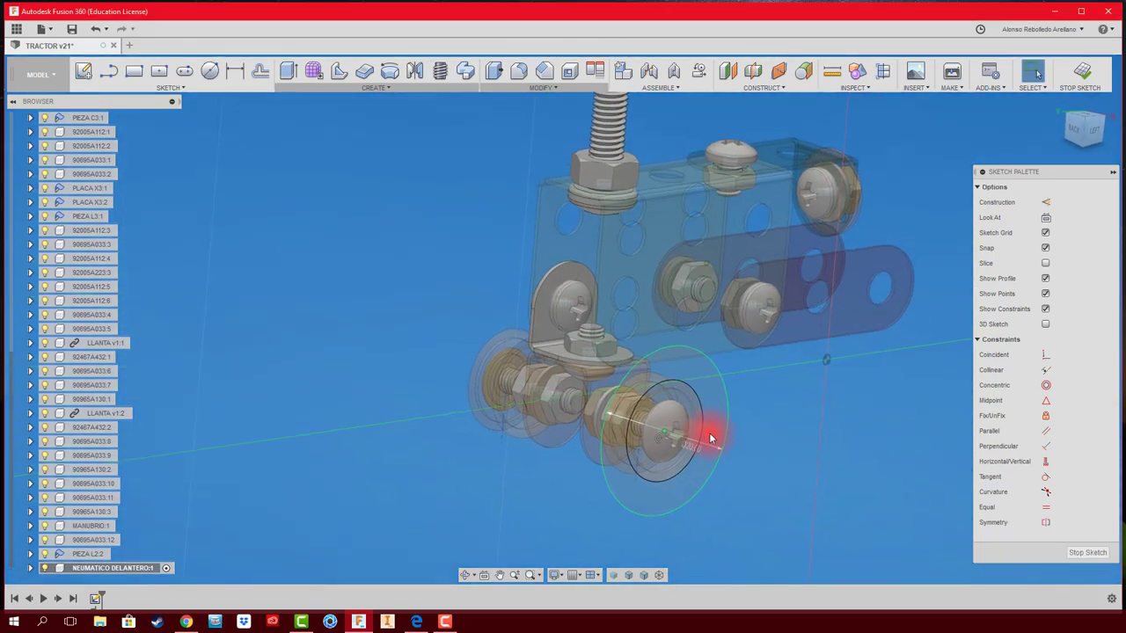
Step: Extrude the ring between the two circles -4 mm into a tire
key("e")
left_click(696, 375)
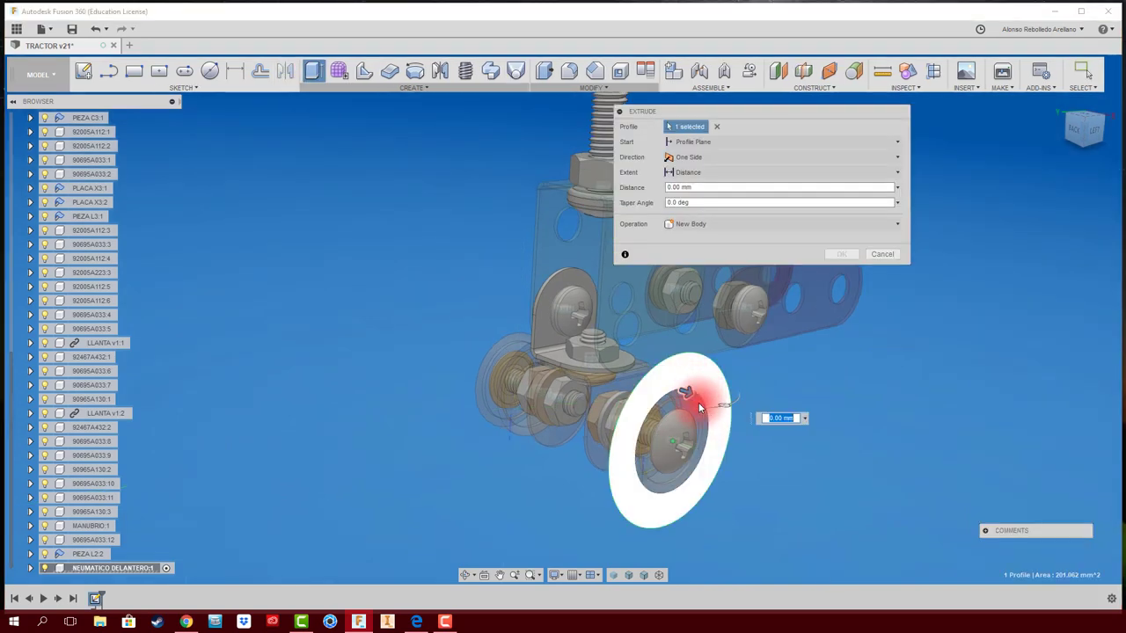
left_click_drag(711, 395, 662, 385)
left_click(763, 226)
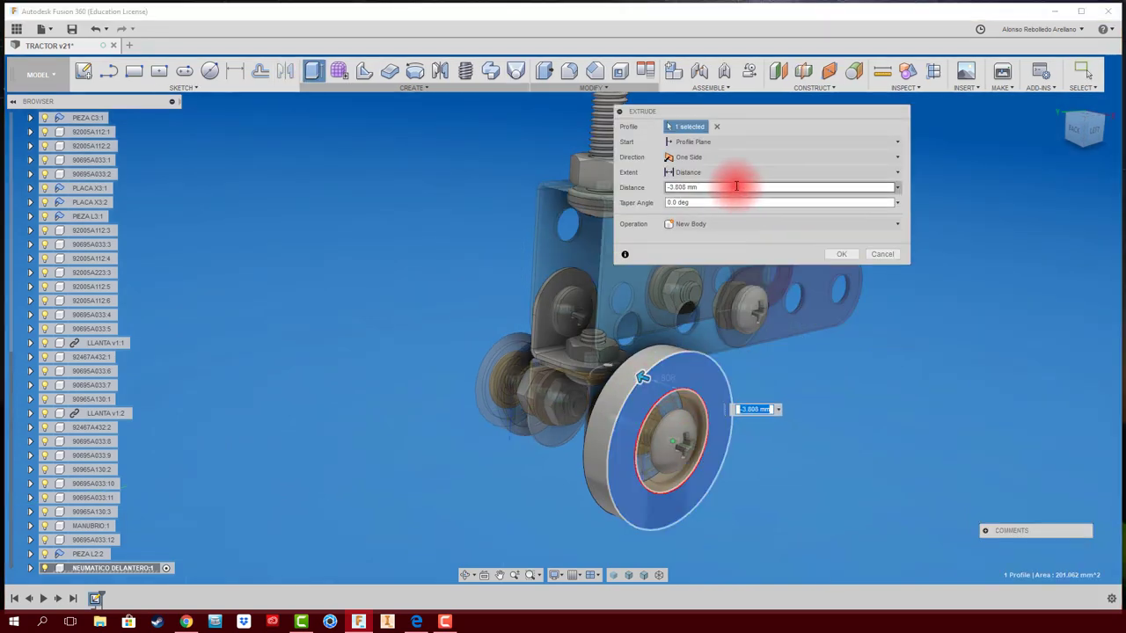
left_click_drag(736, 186, 607, 189)
type("-4")
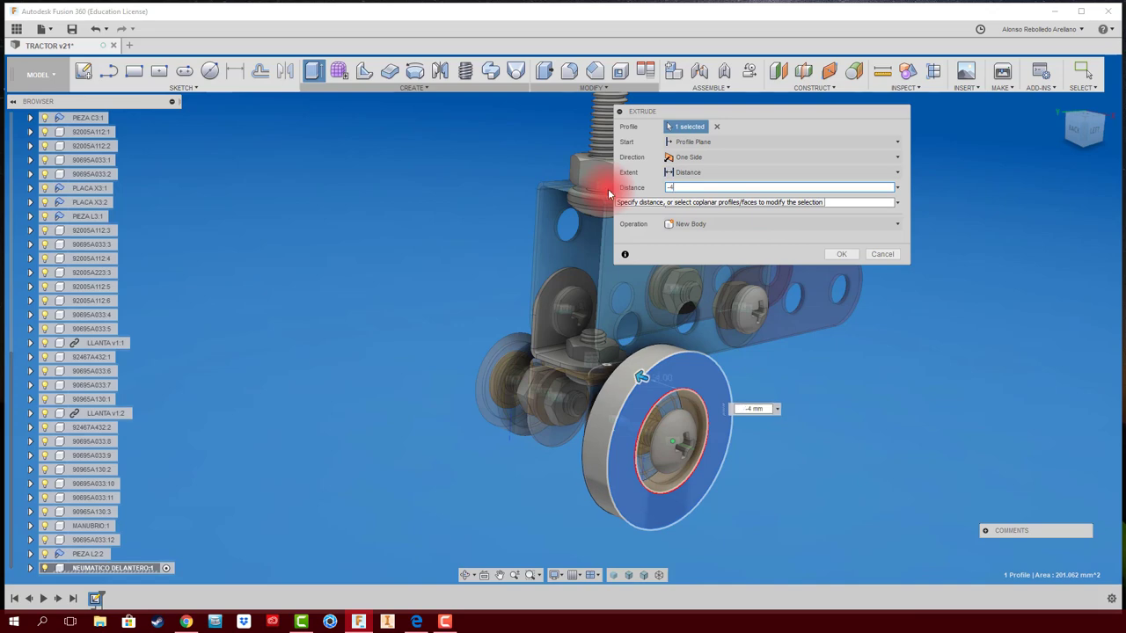
left_click(839, 254)
middle_click_drag(837, 364, 851, 405, "shift")
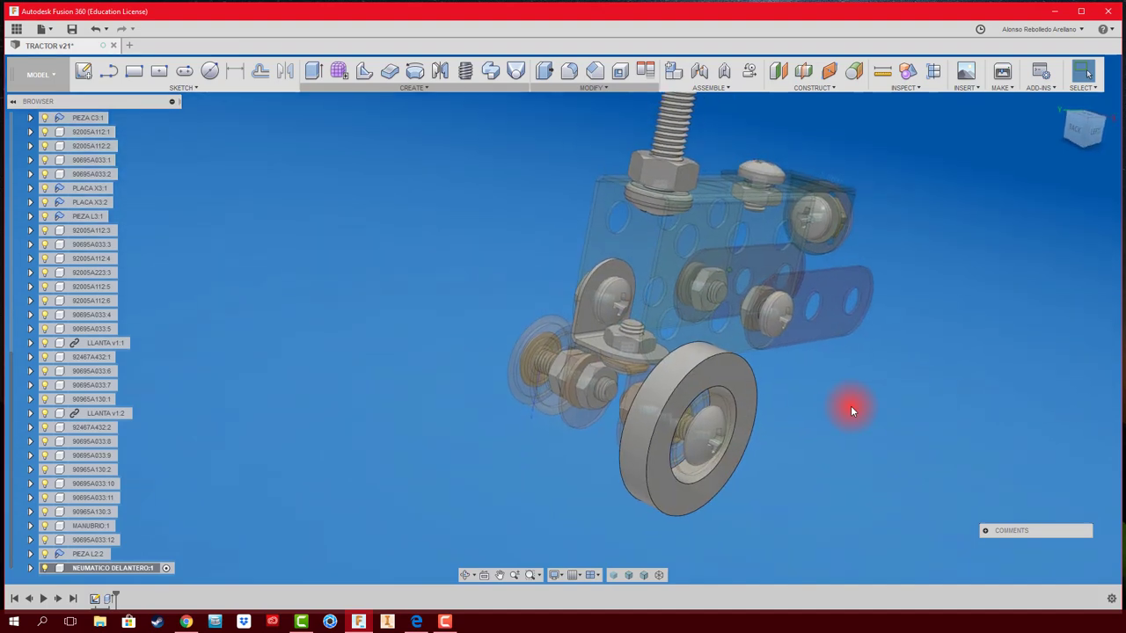
Step: Check the Meccano tractor reference photo, then hide it and return to the model
left_click(413, 622)
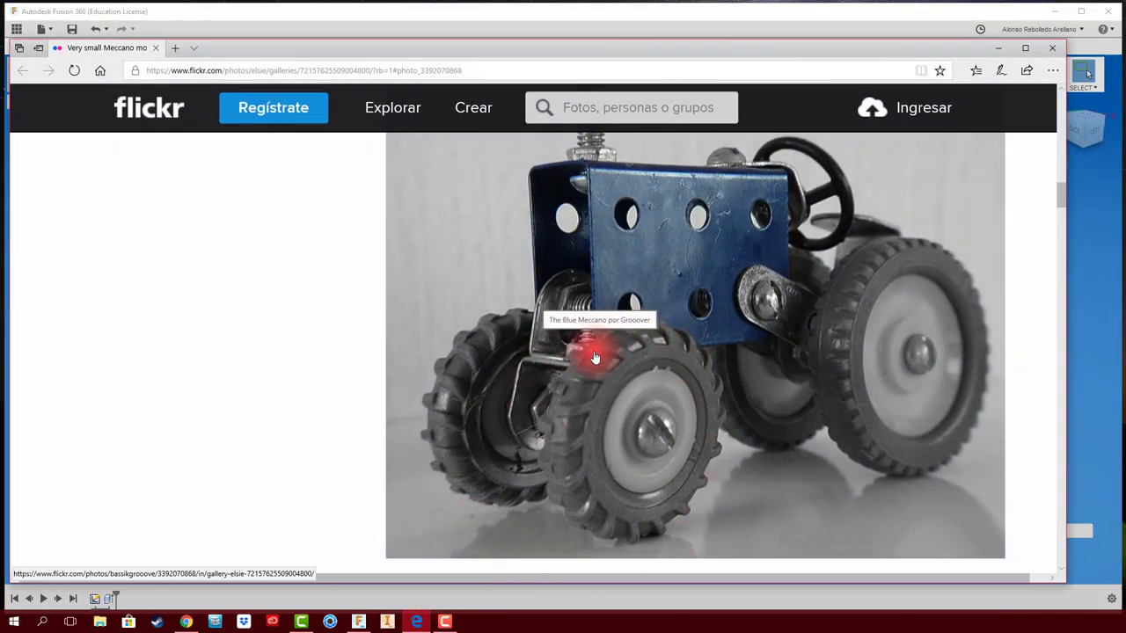
left_click(998, 48)
scroll(694, 357, "up", 3)
scroll(674, 349, "down", 5)
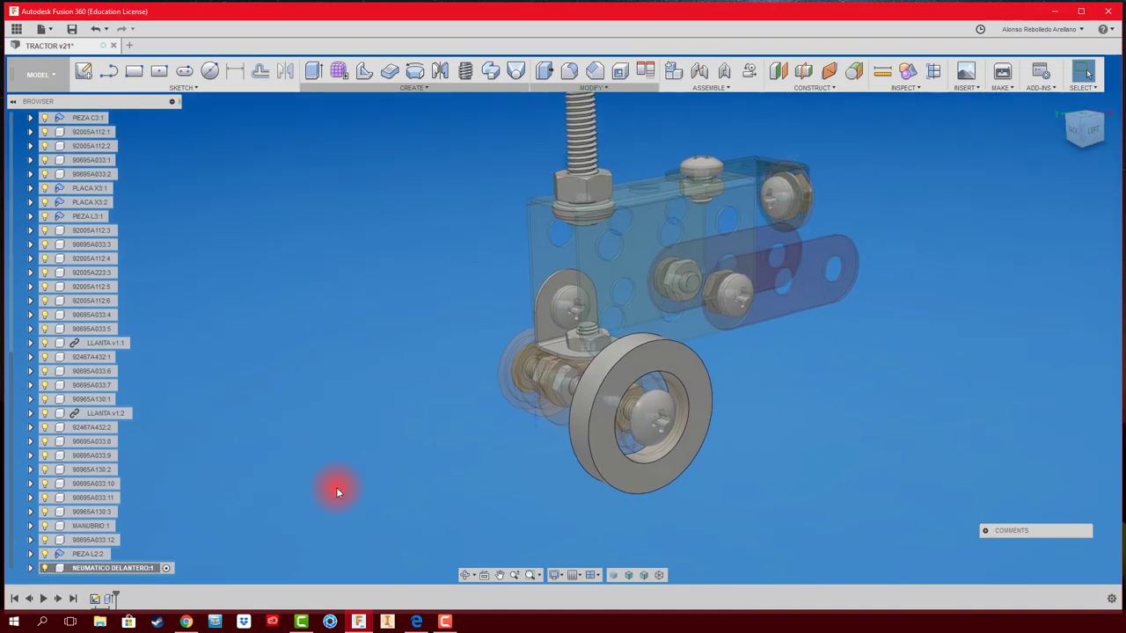
Step: Save a new version and isolate the NEUMATICO DELANTERO tire
left_click(72, 29)
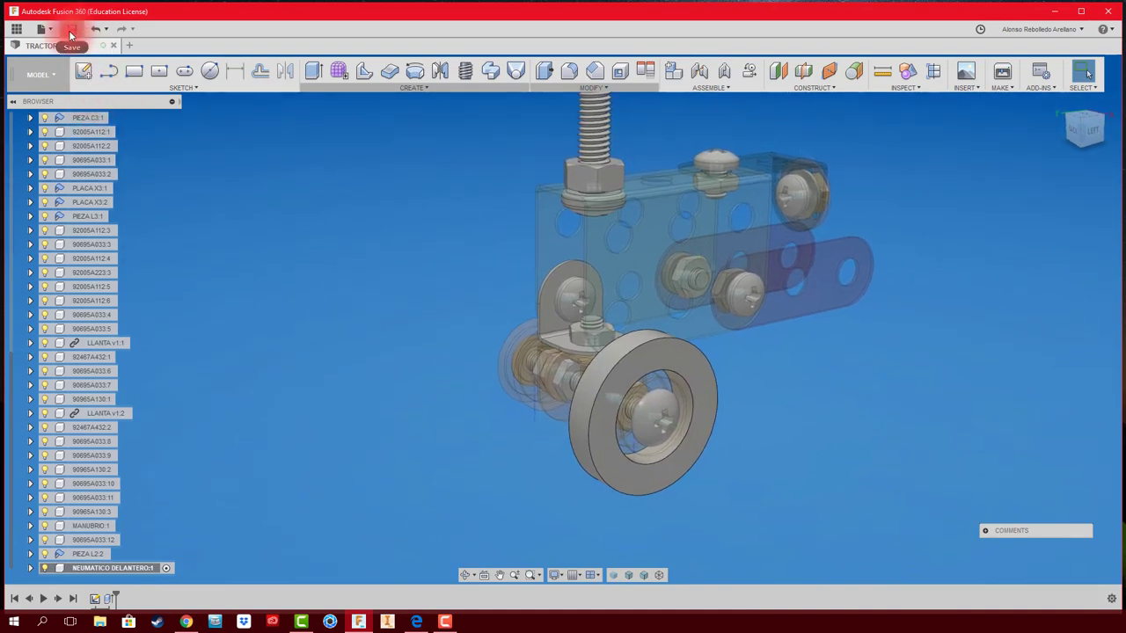
left_click(557, 307)
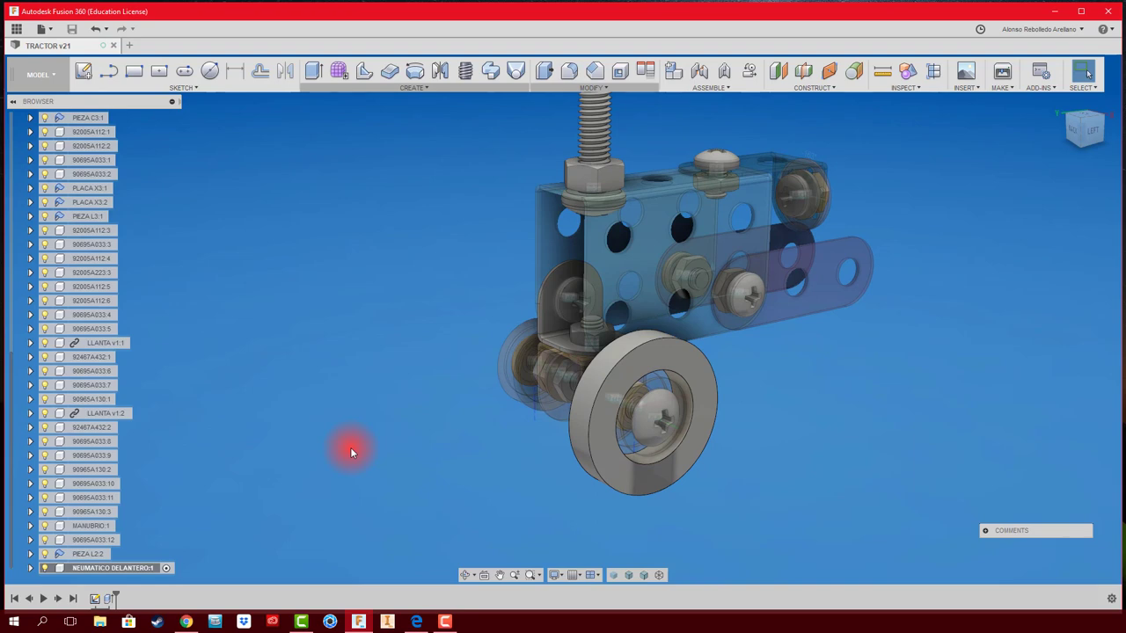
right_click(161, 567)
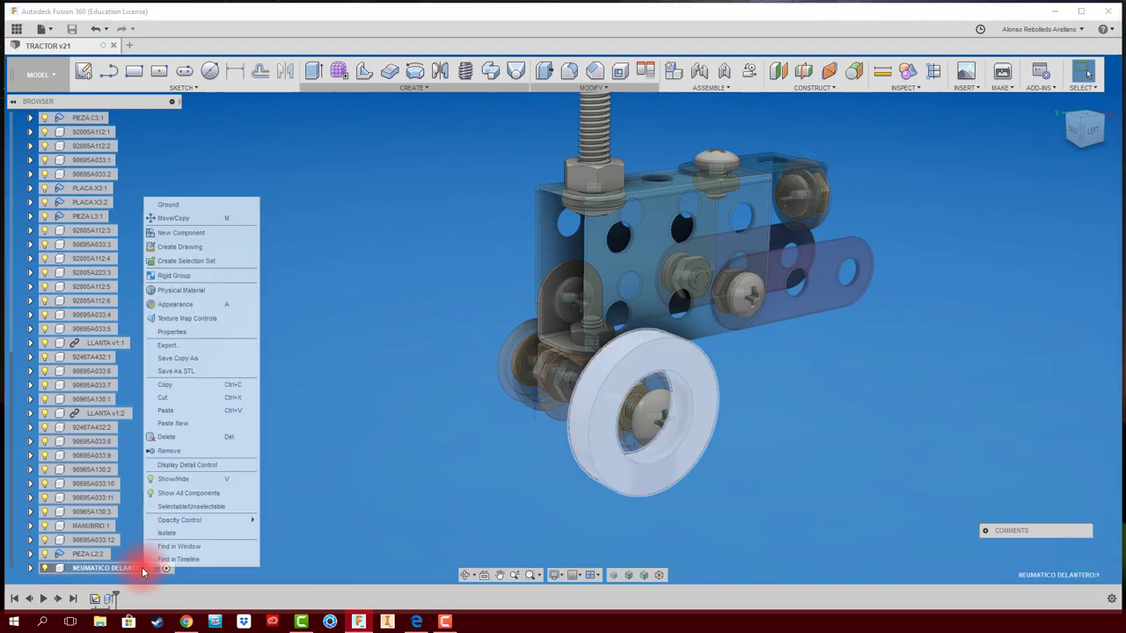
left_click(176, 533)
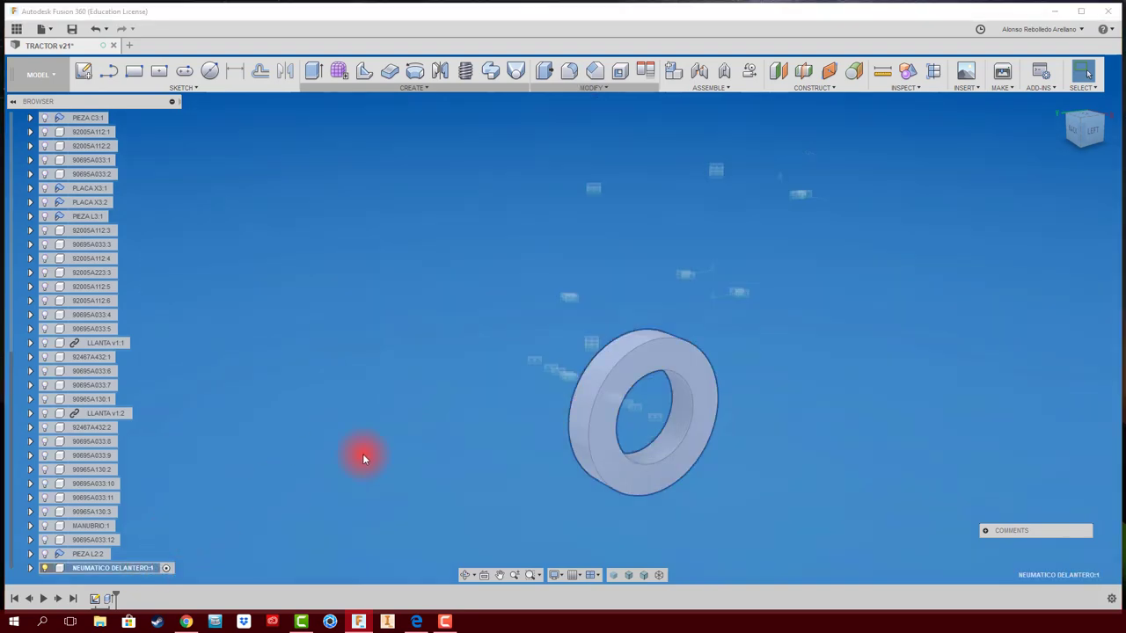
left_click(460, 398)
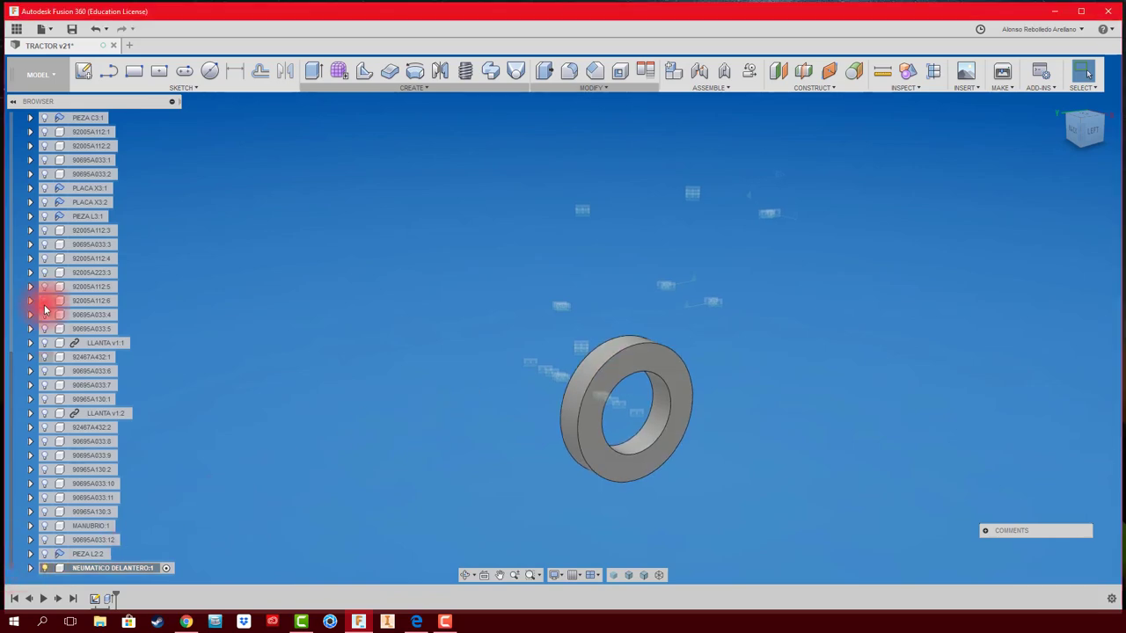
Step: Turn on the tire component's origin visibility and orbit to inspect it
left_click(30, 567)
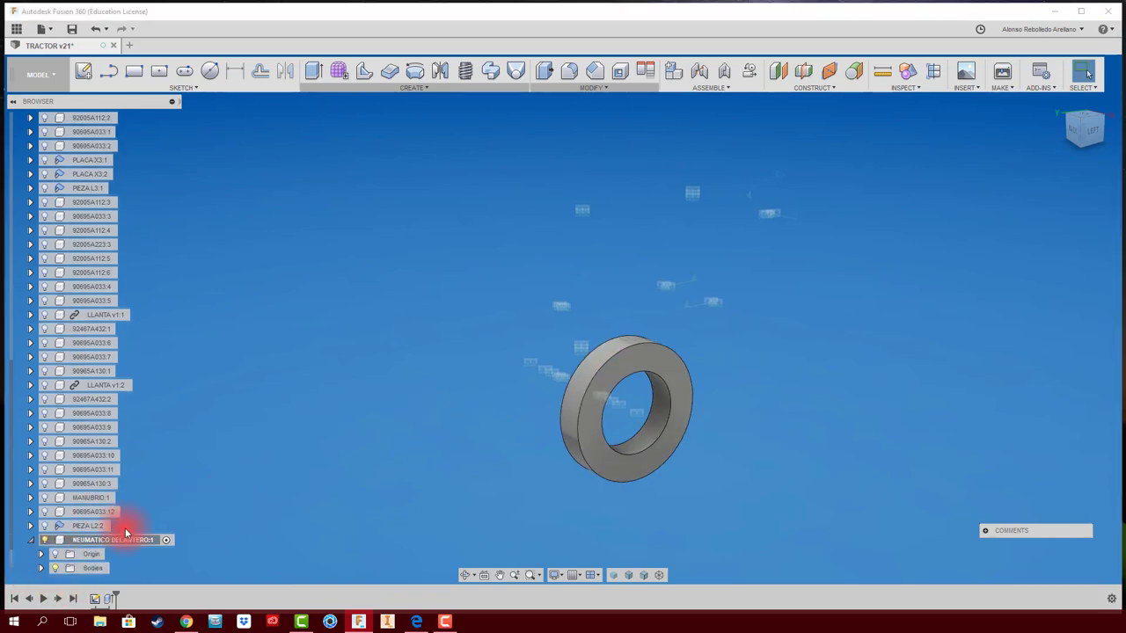
left_click(55, 540)
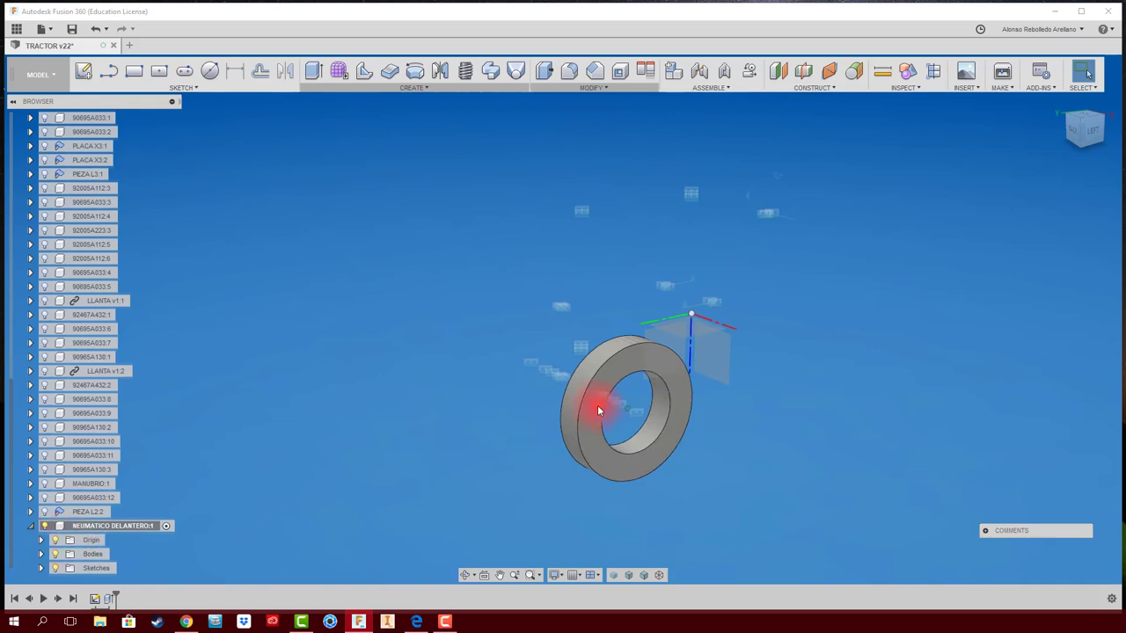
mouse_move(598, 402)
middle_mouse_down("shift")
mouse_move(812, 329)
mouse_move(775, 374)
middle_mouse_up("shift")
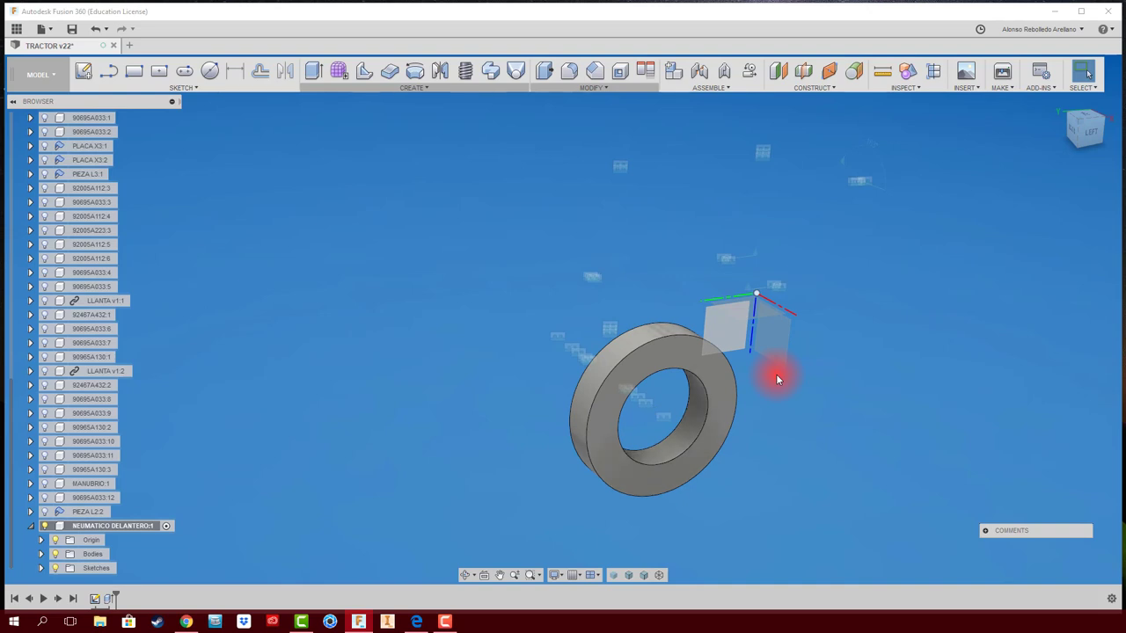
middle_click_drag(775, 374, 852, 364, "shift")
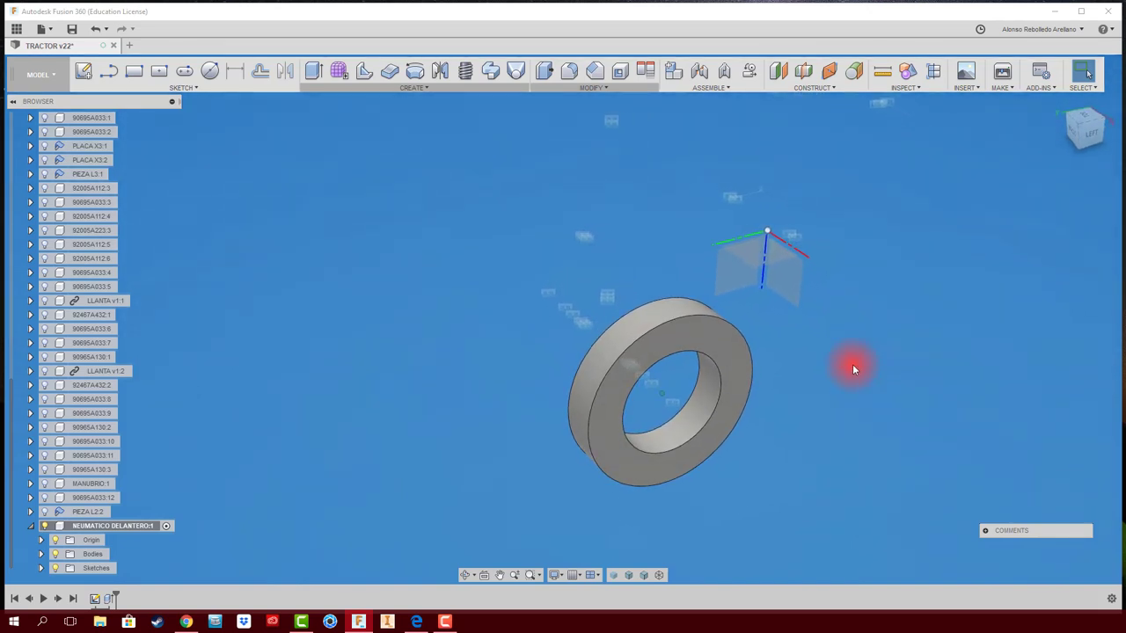
Step: Add a construction plane offset -18.343 mm from the tire's XY plane
left_click(776, 74)
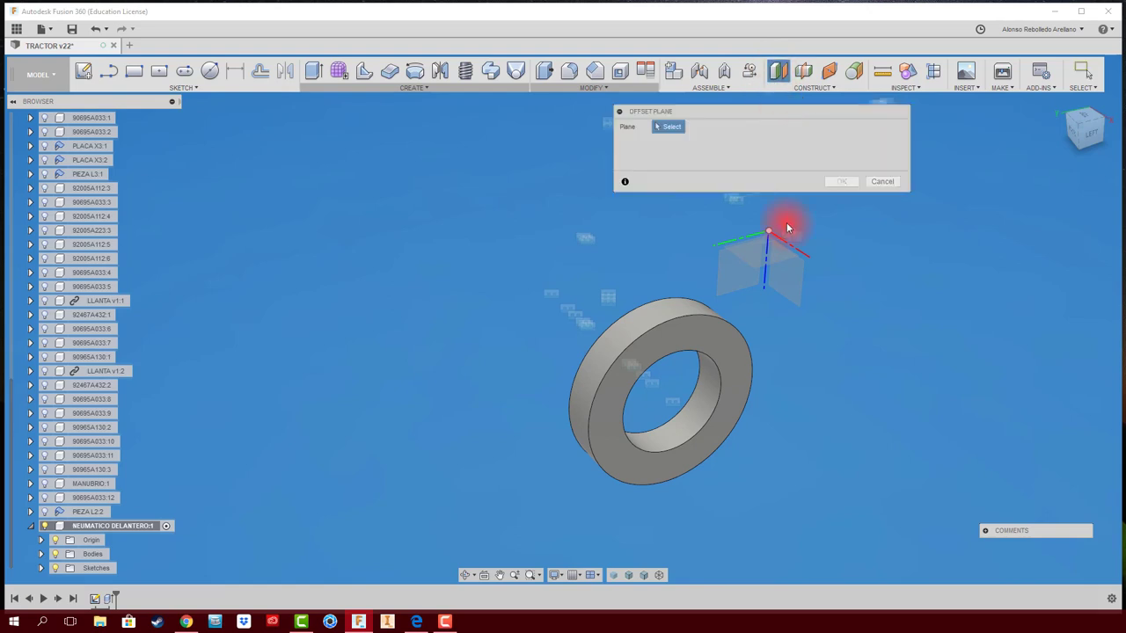
left_click(756, 263)
middle_click_drag(853, 326, 666, 408)
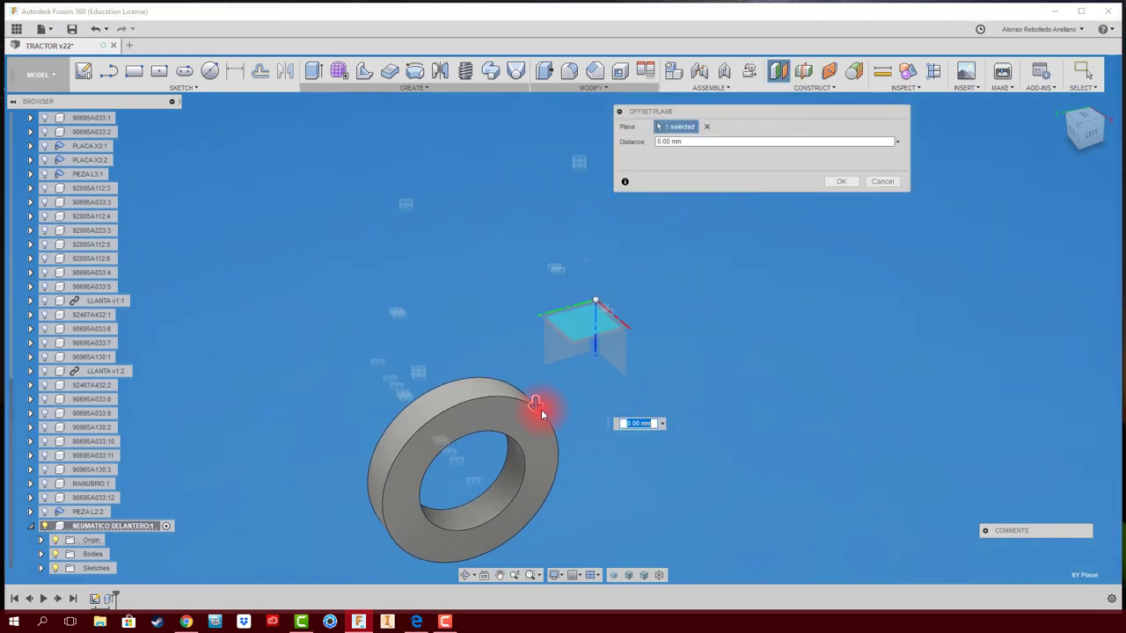
left_click_drag(522, 324, 544, 264)
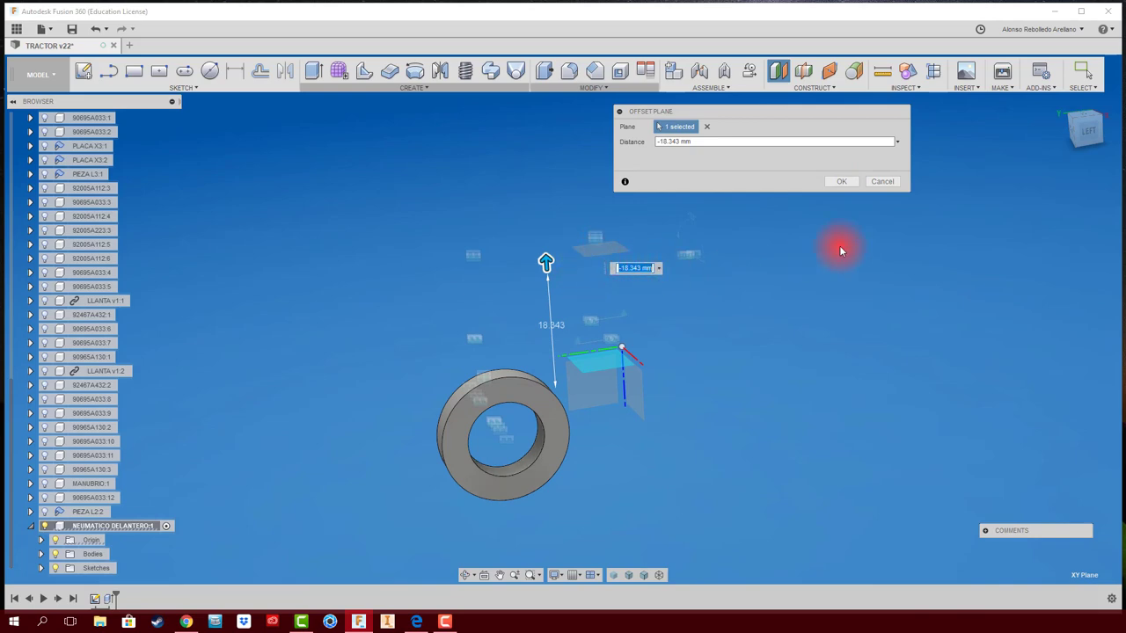
left_click(842, 181)
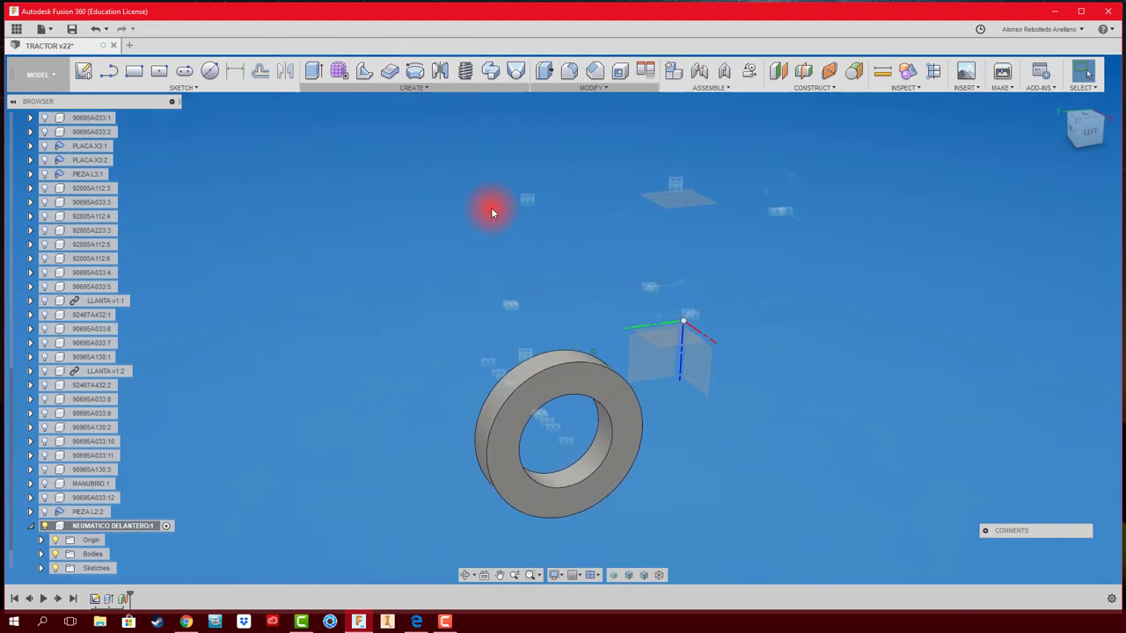
Step: Start a sketch on the offset plane and project the ring body's outline
left_click(685, 193)
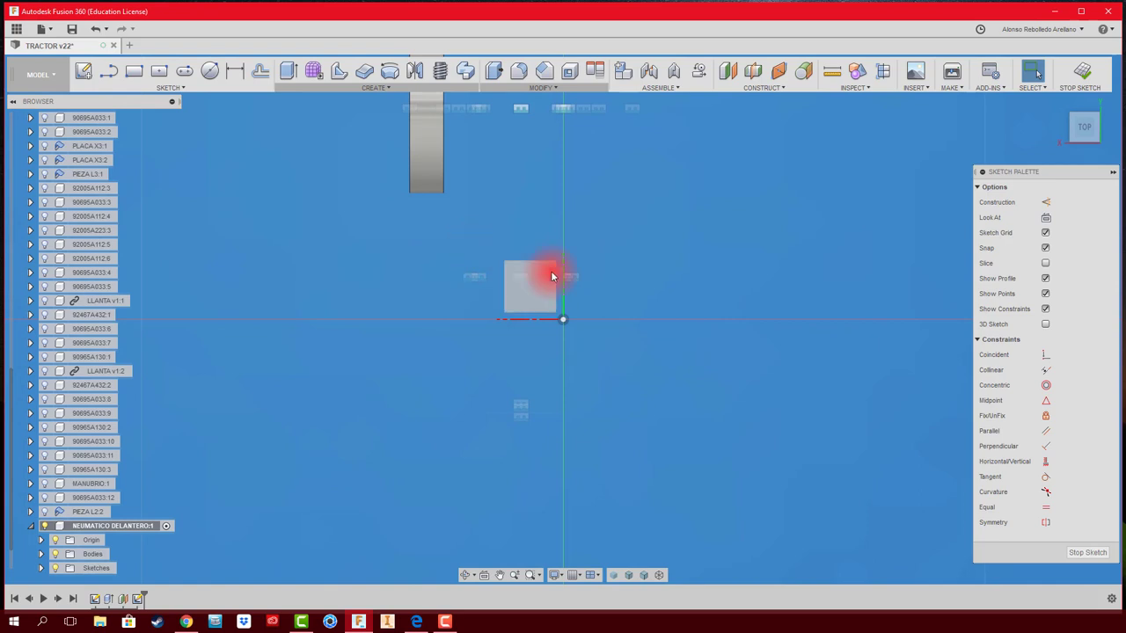
middle_click_drag(477, 254, 546, 335)
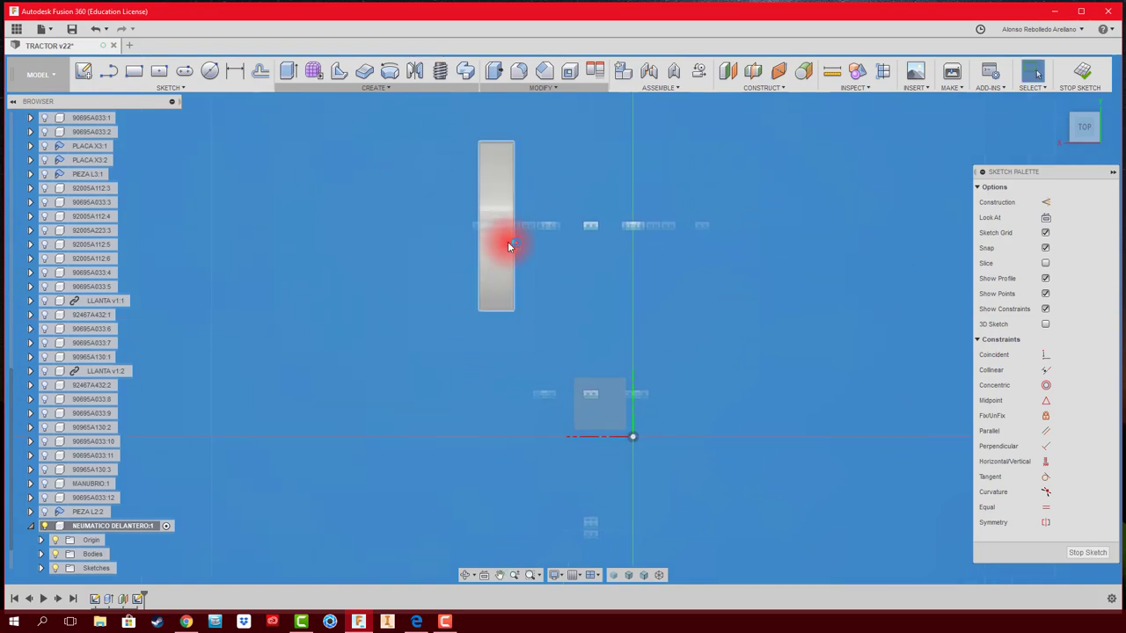
scroll(507, 241, "up", 3)
middle_click_drag(550, 242, 569, 378)
middle_click_drag(615, 286, 597, 255)
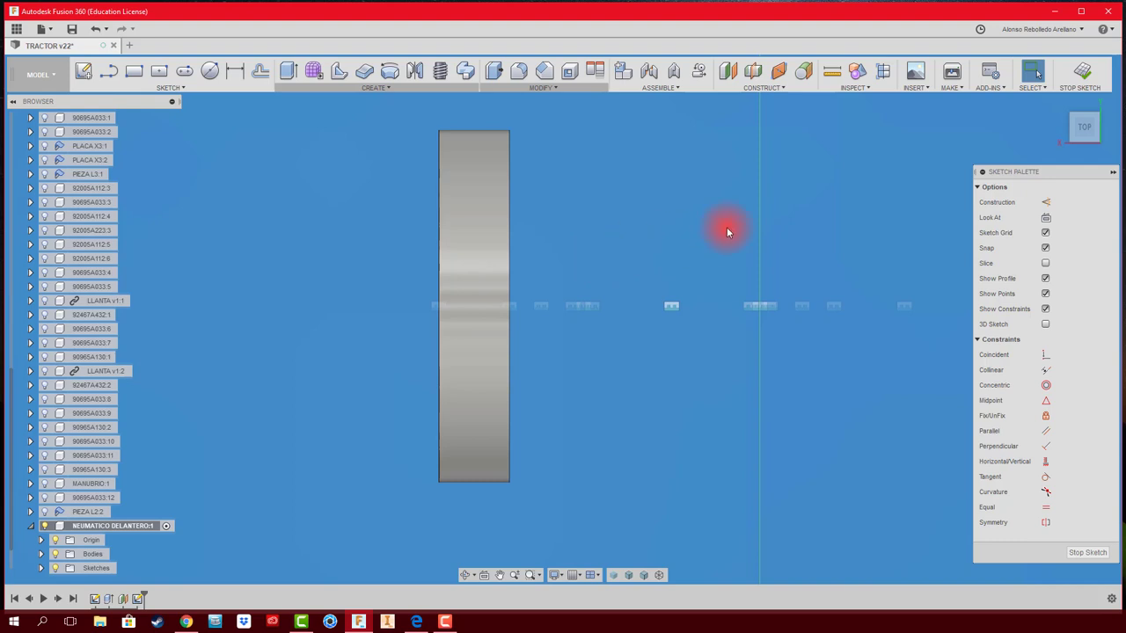
key("p")
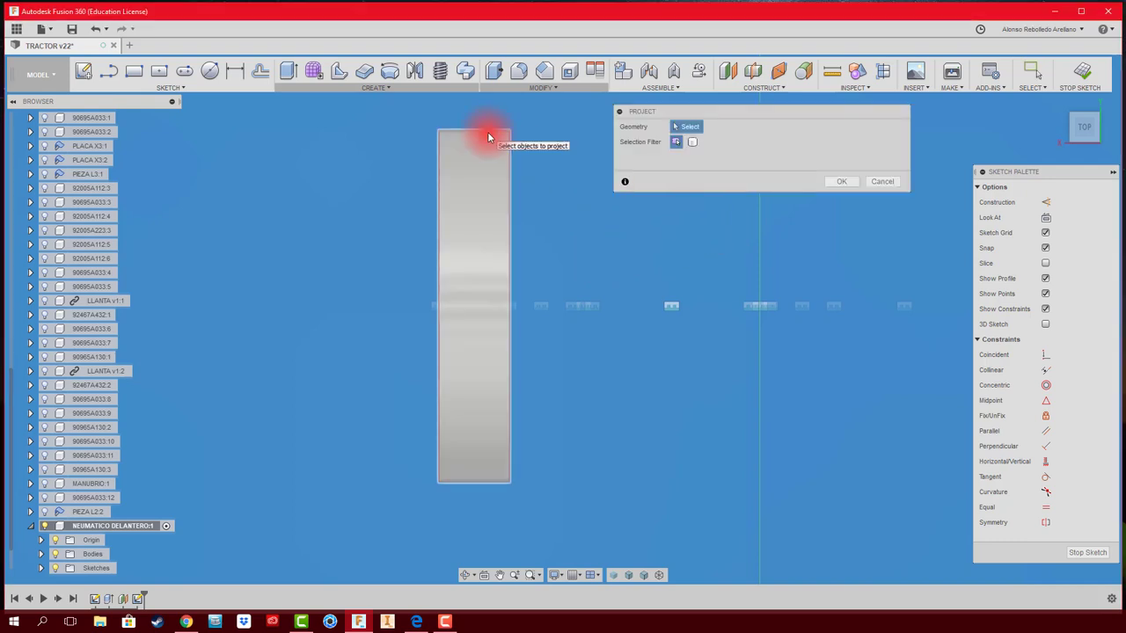
left_click(494, 135)
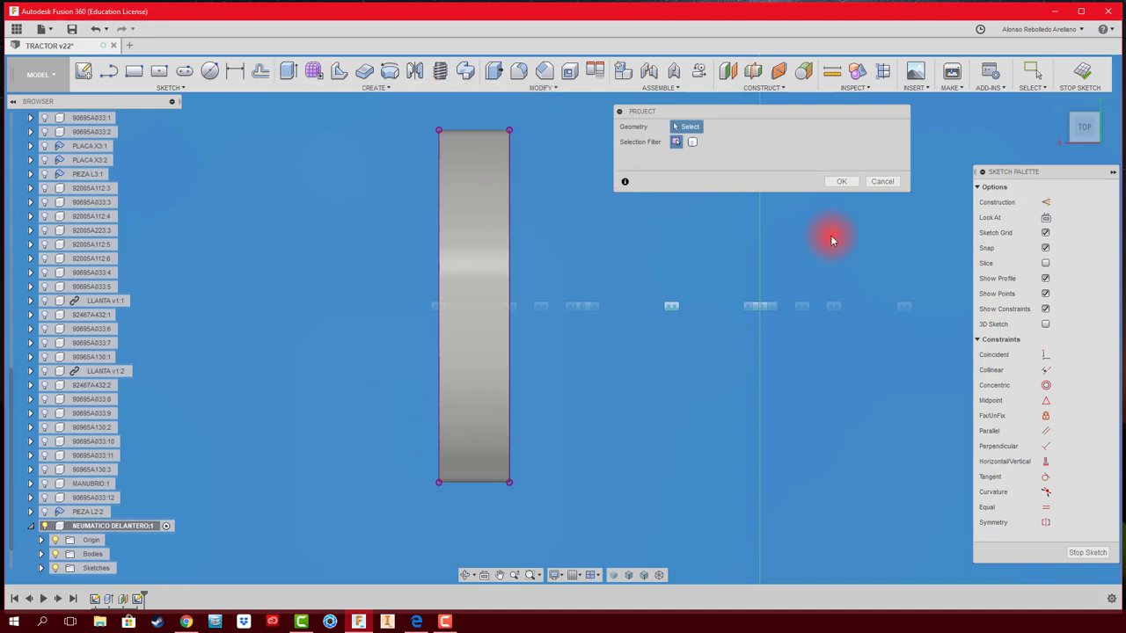
left_click(842, 181)
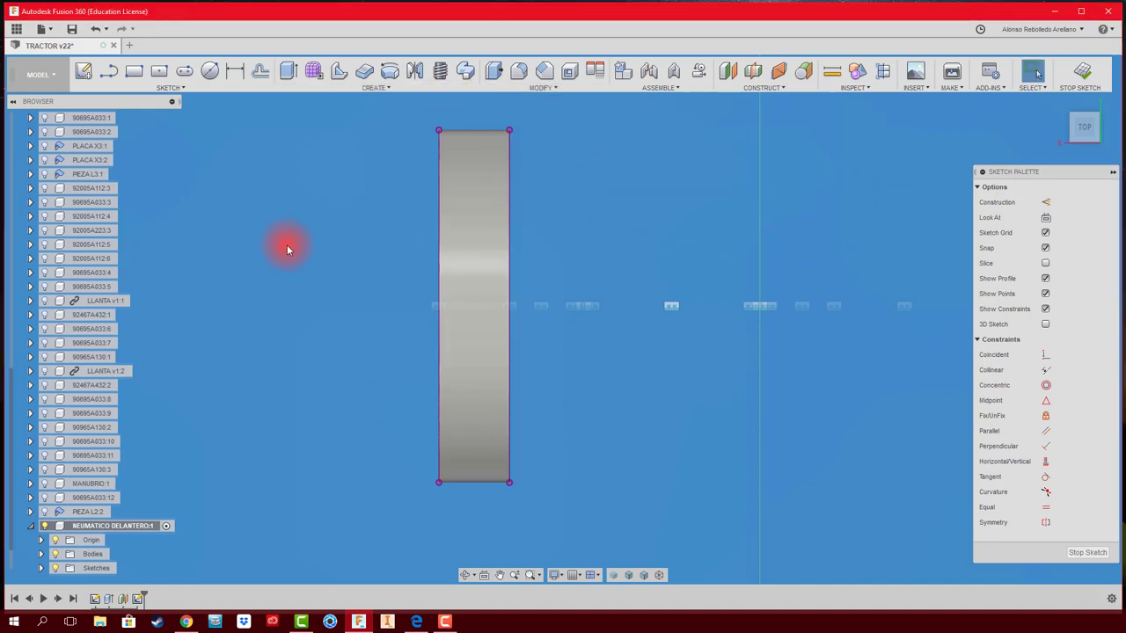
Step: Draw a horizontal centre line and a top-edge line, both as construction geometry
key("l")
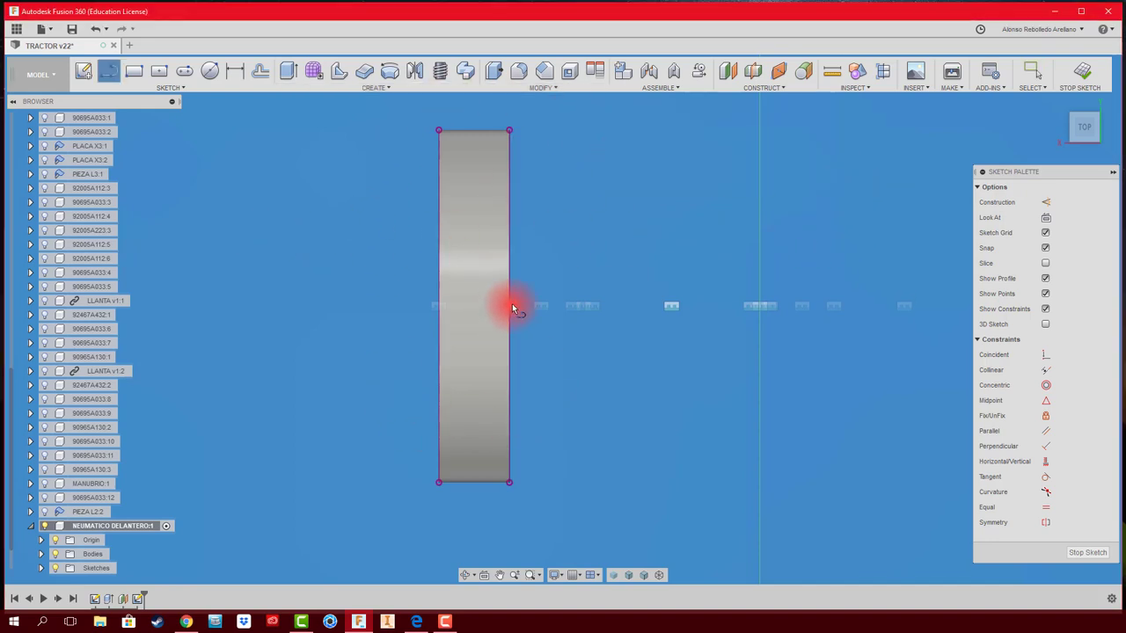
left_click(376, 306)
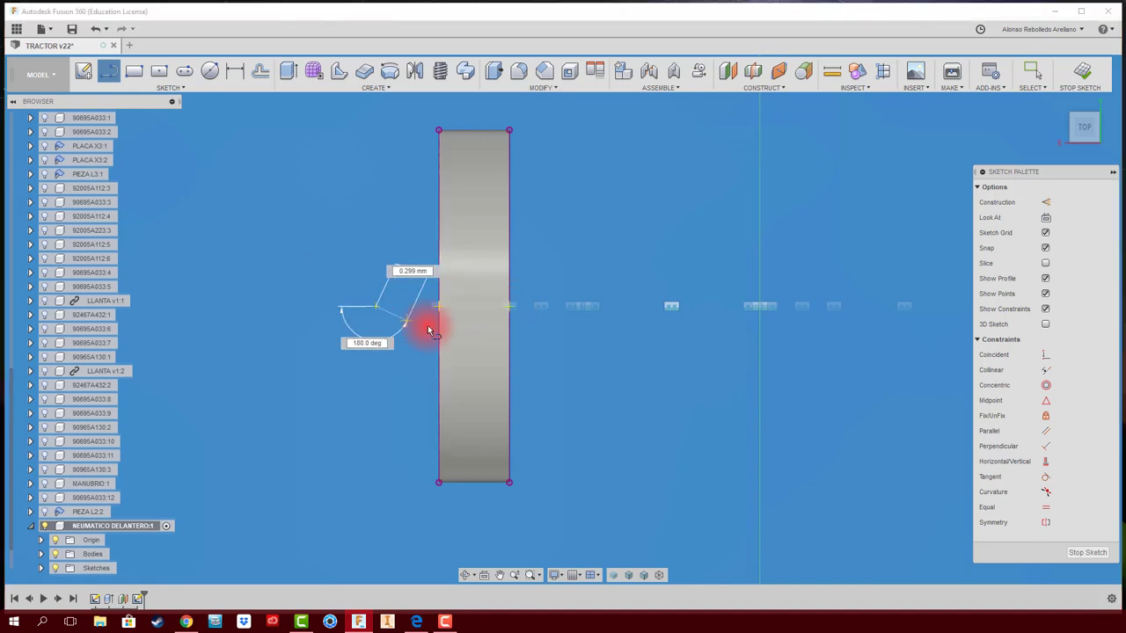
left_click(588, 306)
key("Escape")
left_click(553, 306)
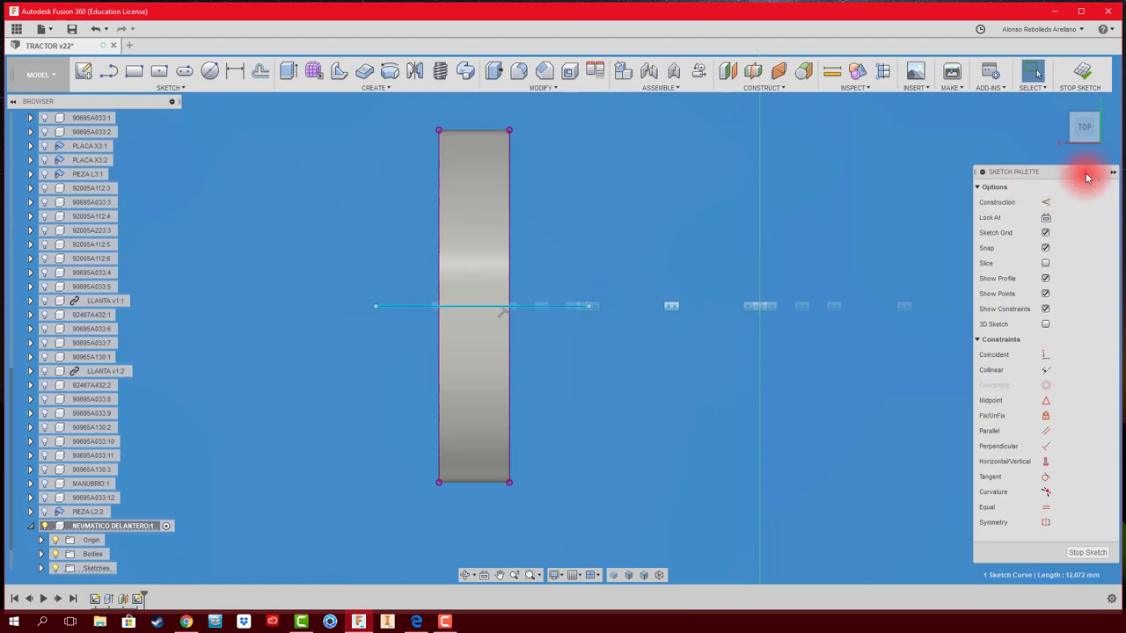
left_click(1044, 202)
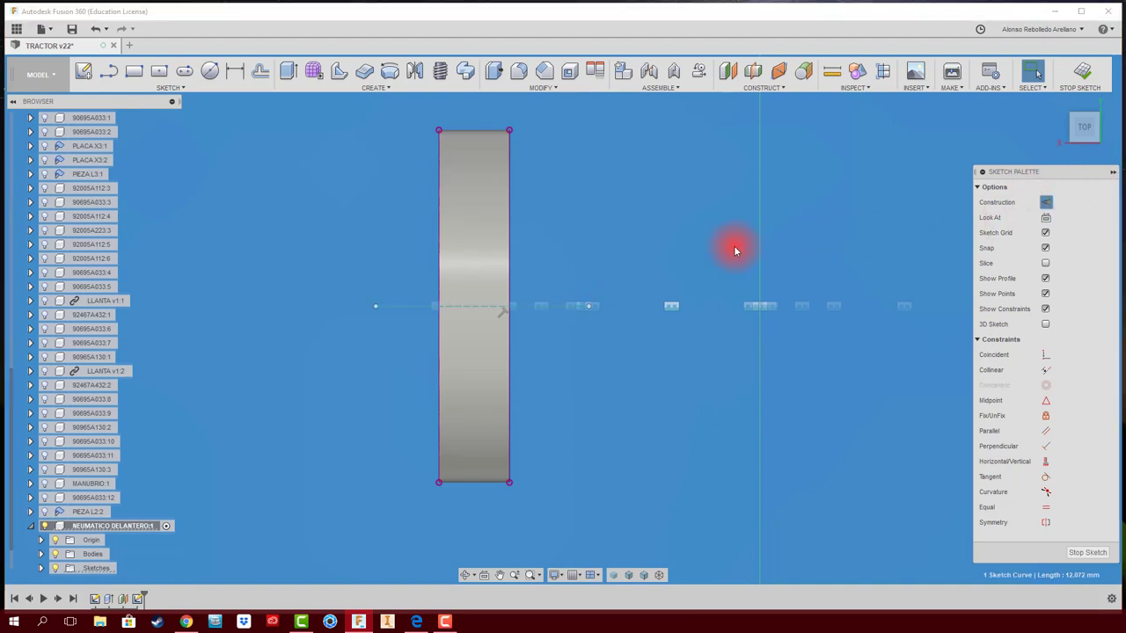
key("l")
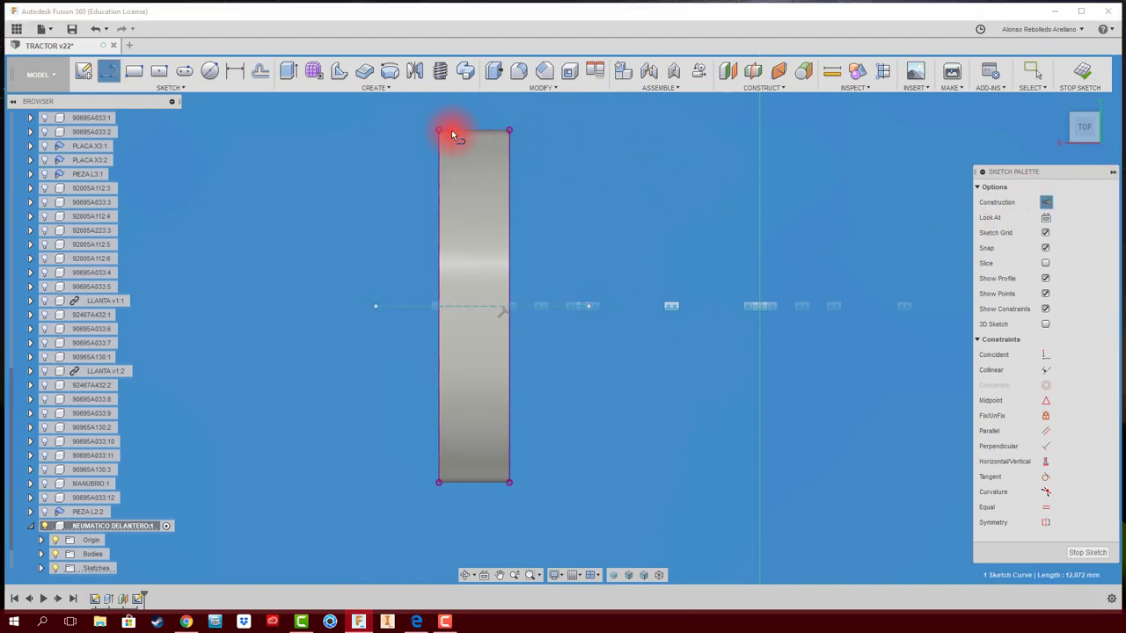
left_click(440, 130)
left_click(509, 130)
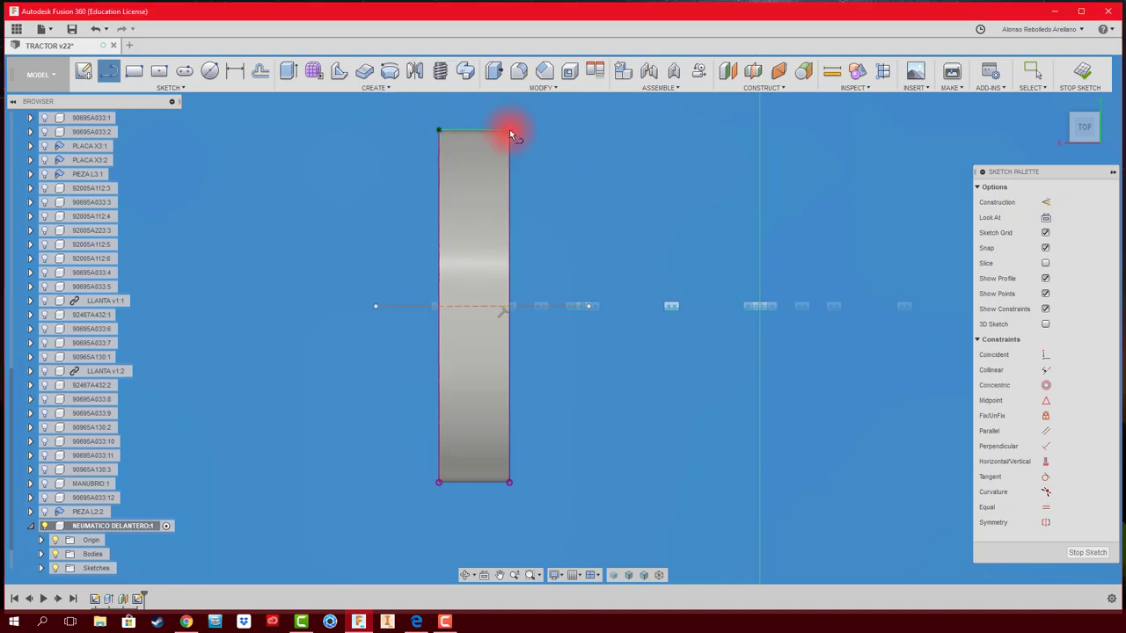
key("Escape")
left_click(486, 130)
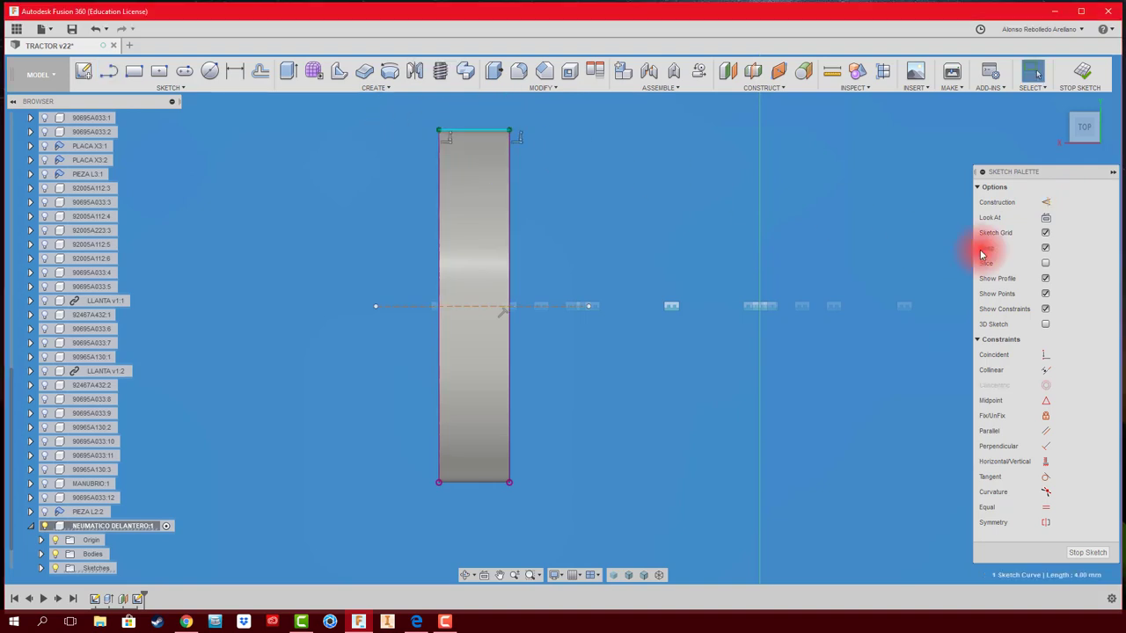
left_click(1046, 203)
left_click(705, 246)
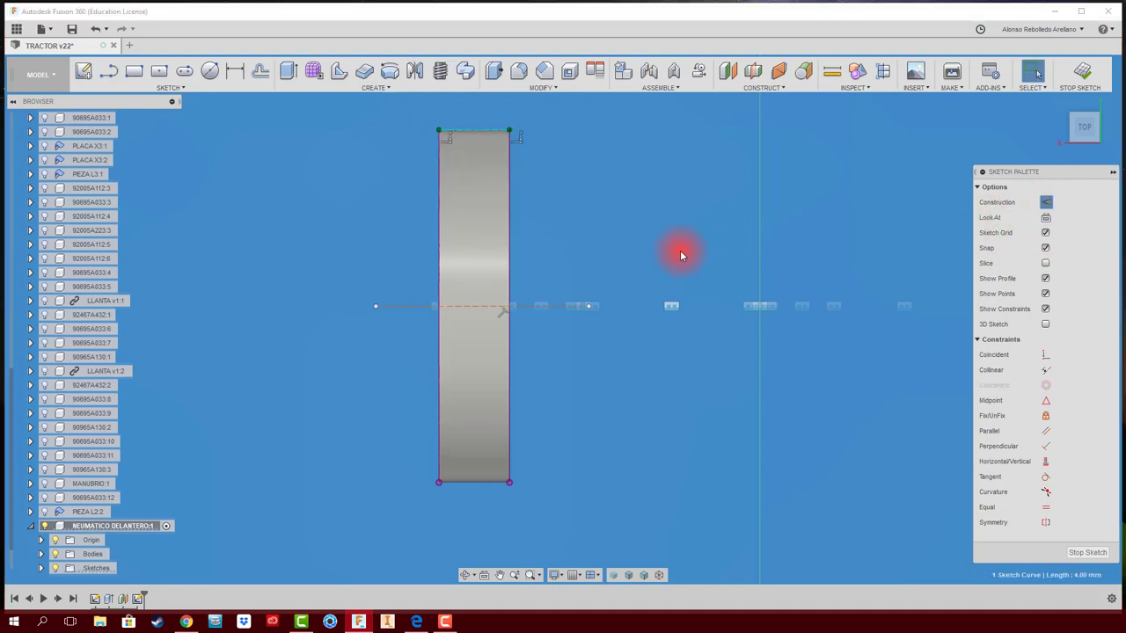
Step: Add a vertical construction line from the top edge's midpoint to the centre line
key("l")
left_click(475, 135)
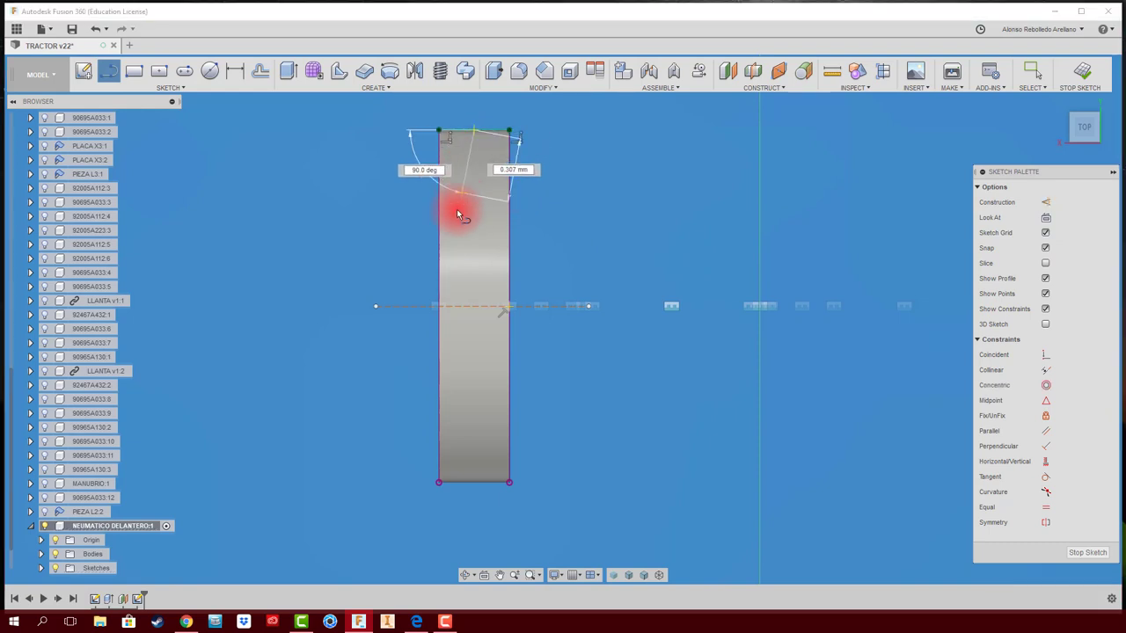
left_click(475, 308)
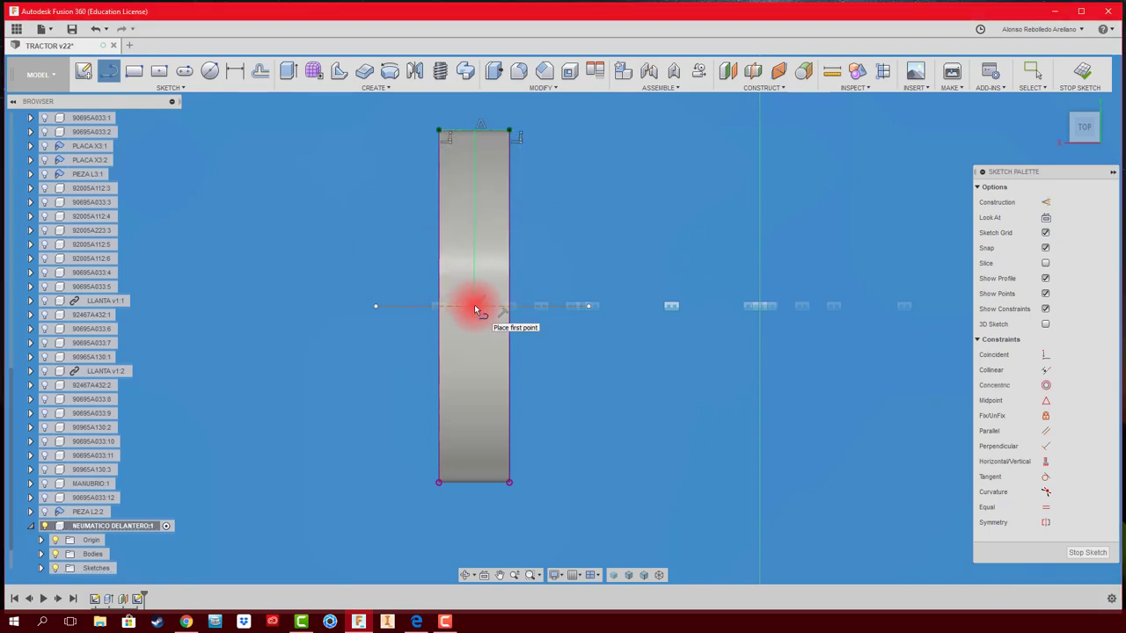
key("Escape")
left_click(474, 252)
left_click(1045, 203)
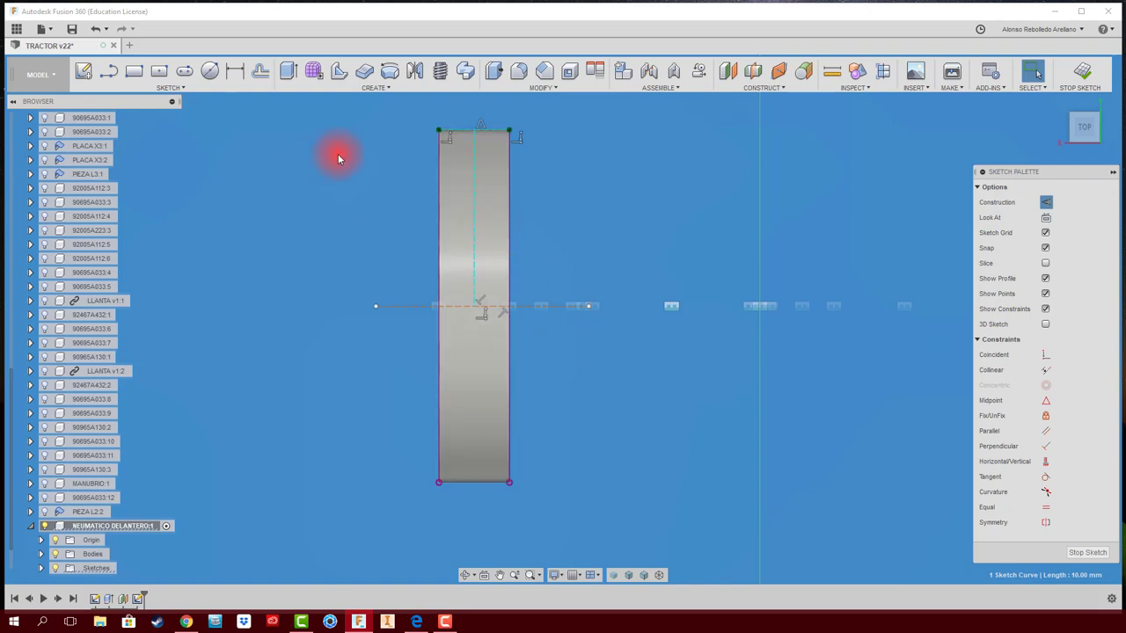
Step: Draw a center-to-center slot 1.5 mm wide along the centre line
left_click(185, 74)
scroll(659, 223, "up", 2)
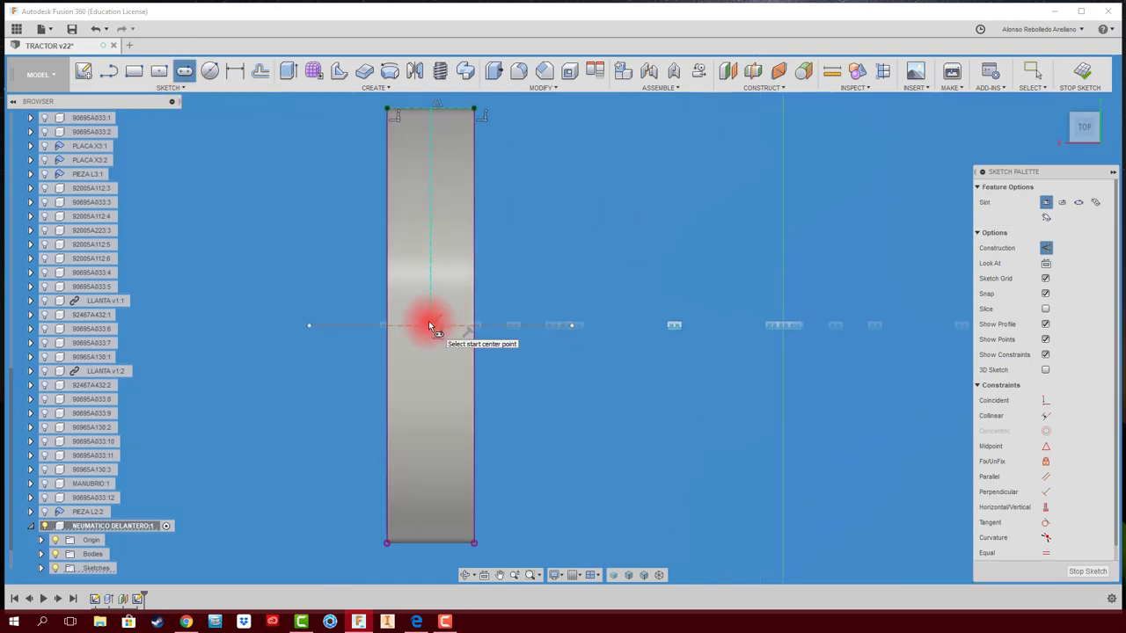
left_click(429, 325)
left_click(505, 324)
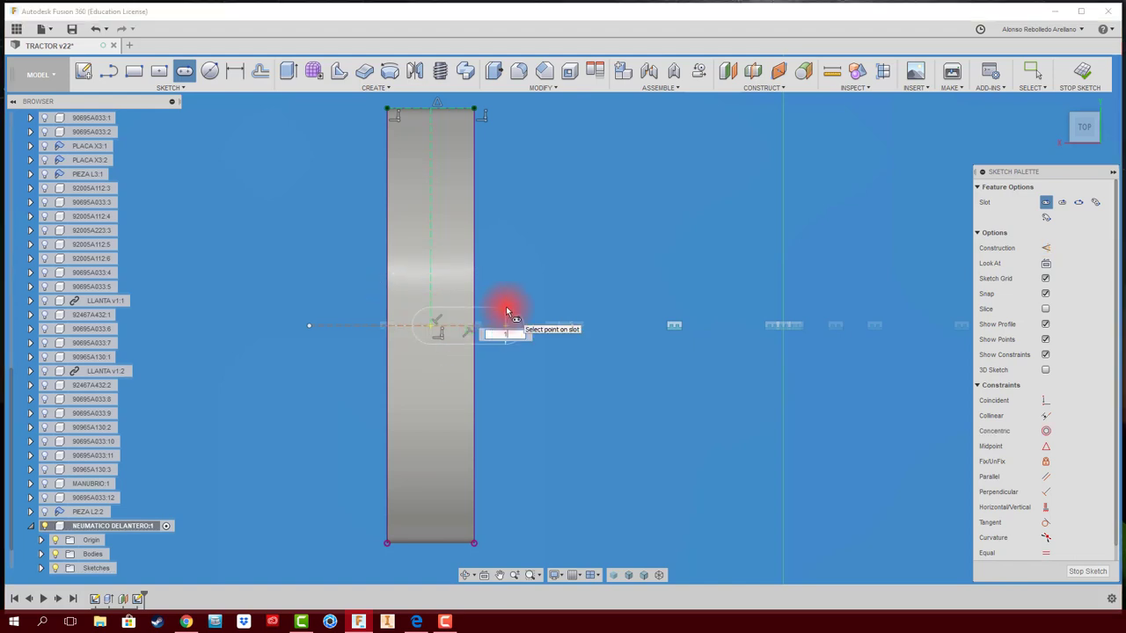
type(".5")
key("Return")
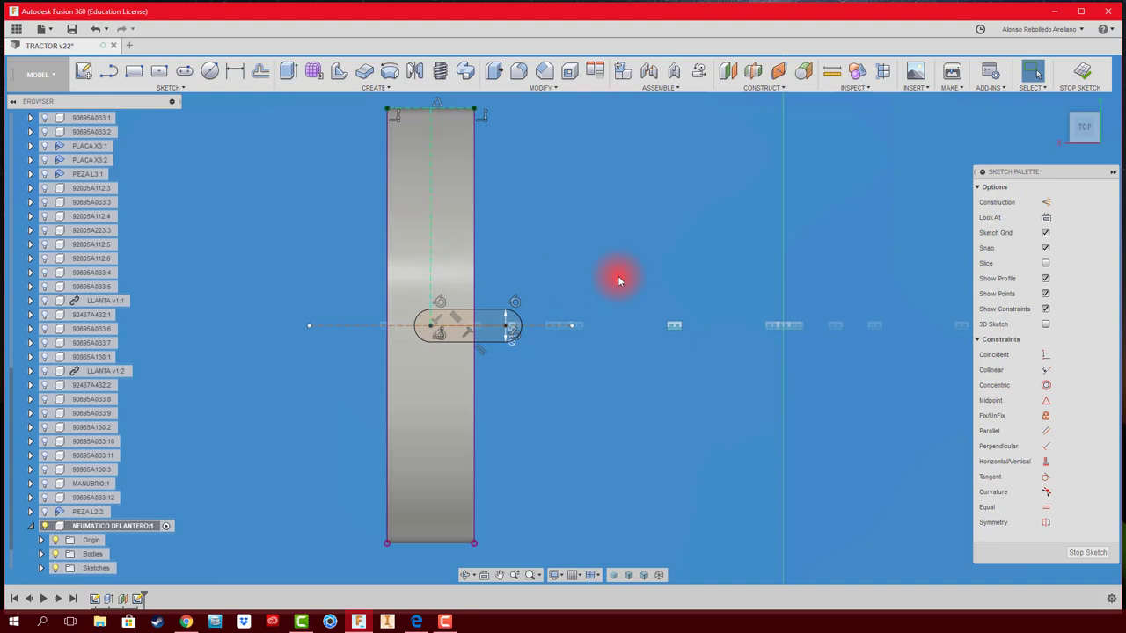
Step: Finish the slot sketch and return to the modelling view
left_click(1082, 72)
scroll(576, 284, "up", 3)
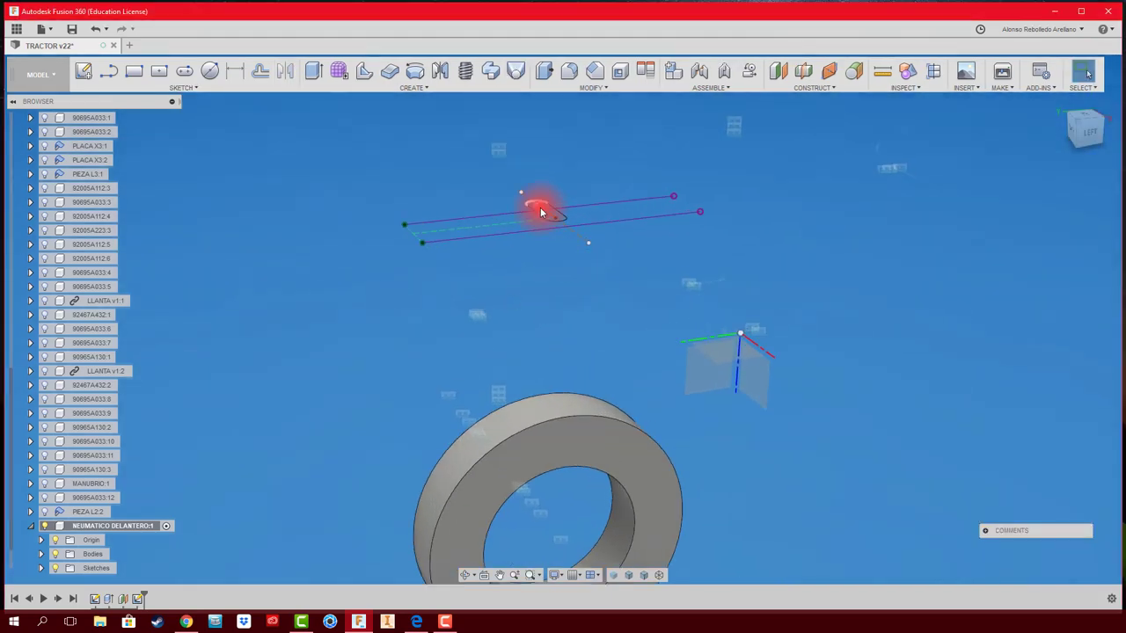
left_click(505, 217)
middle_click_drag(527, 311, 533, 295)
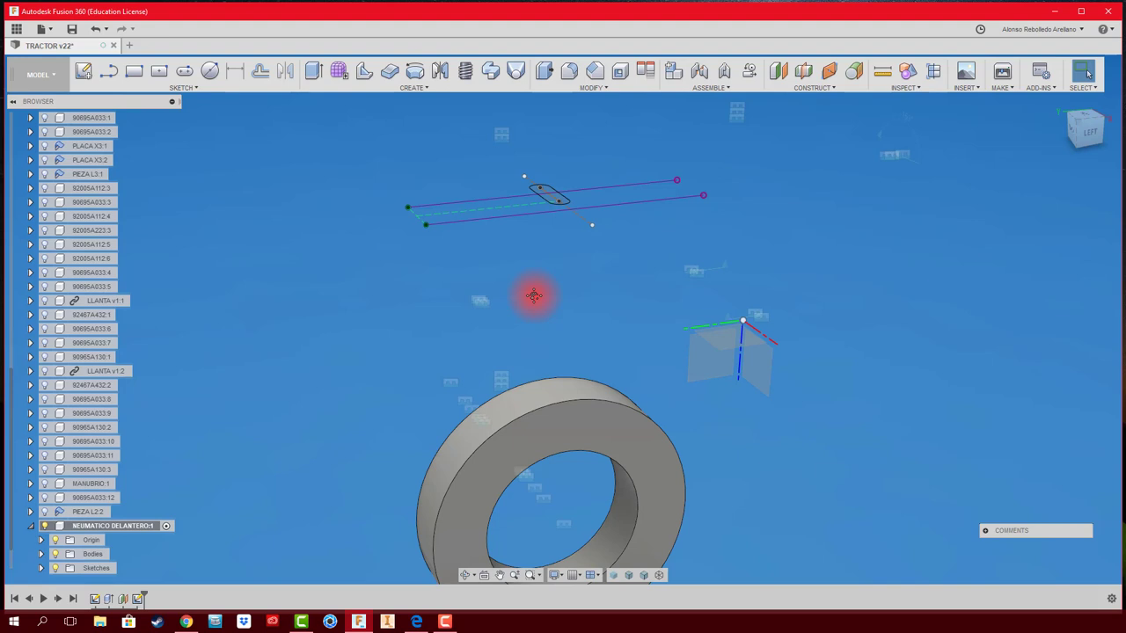
Step: Start Split Face with the ring's outer face as target and the slot sketch as splitting tool
left_click(595, 88)
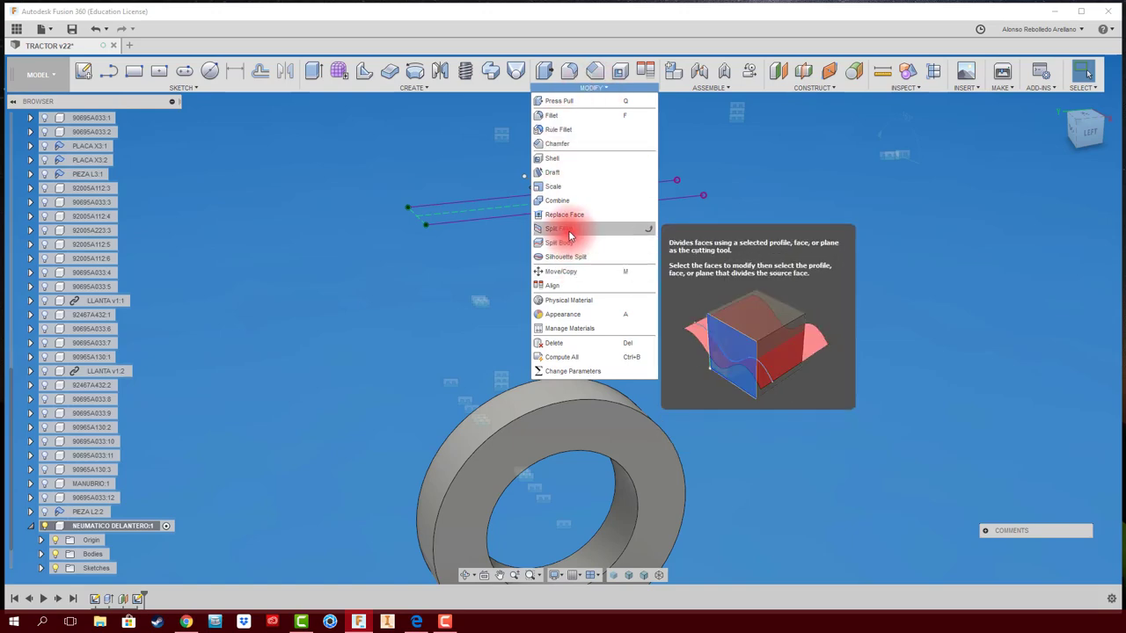
left_click(569, 231)
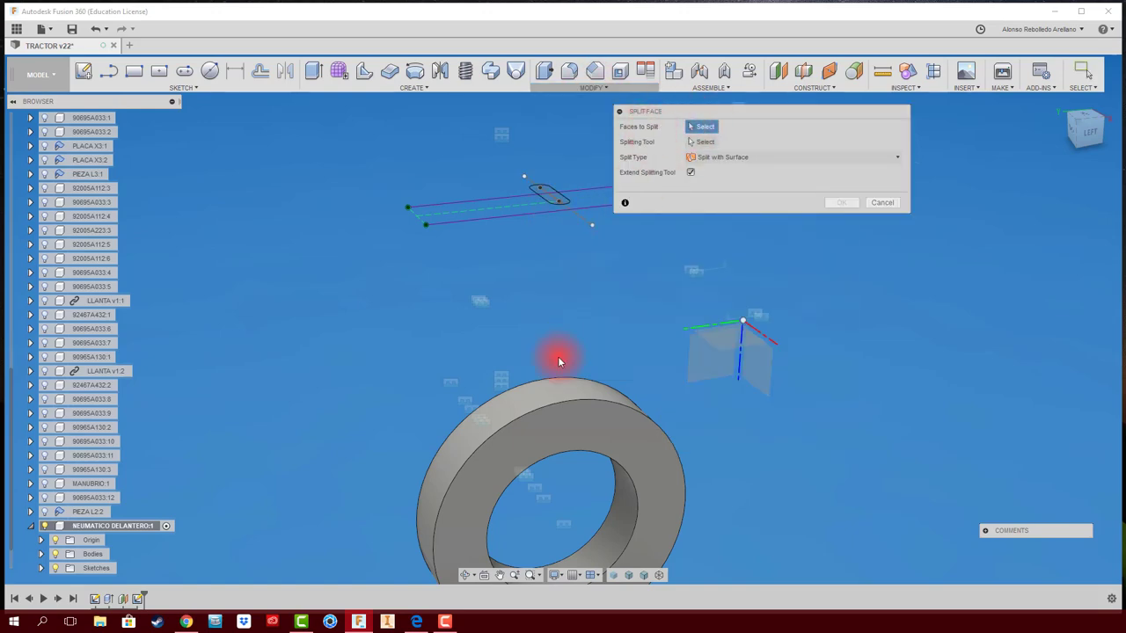
left_click(519, 396)
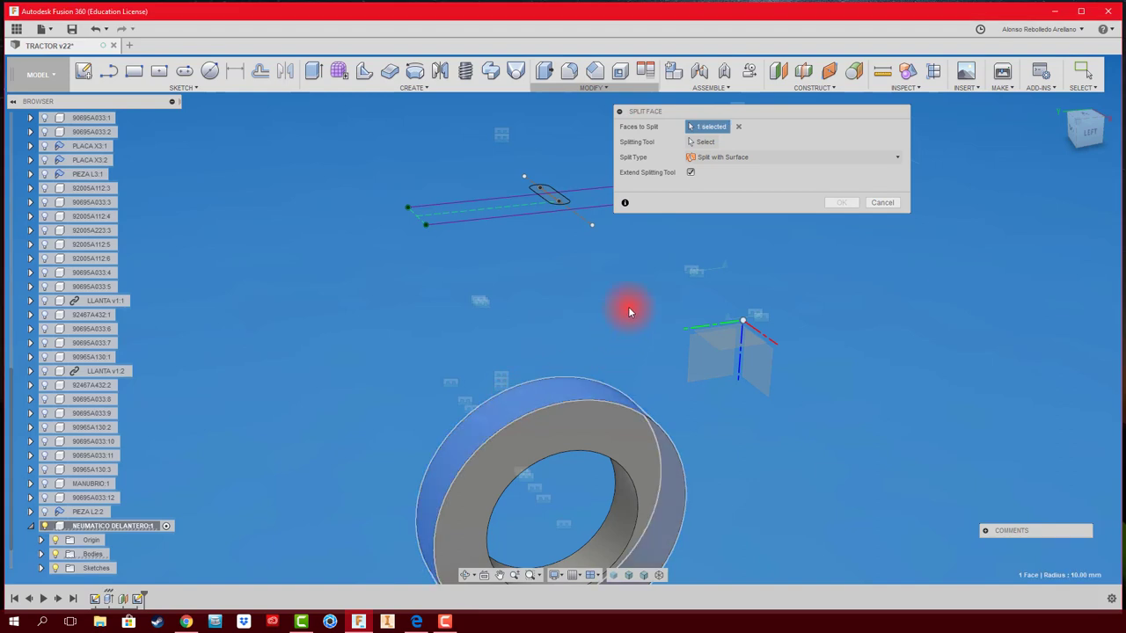
left_click(703, 143)
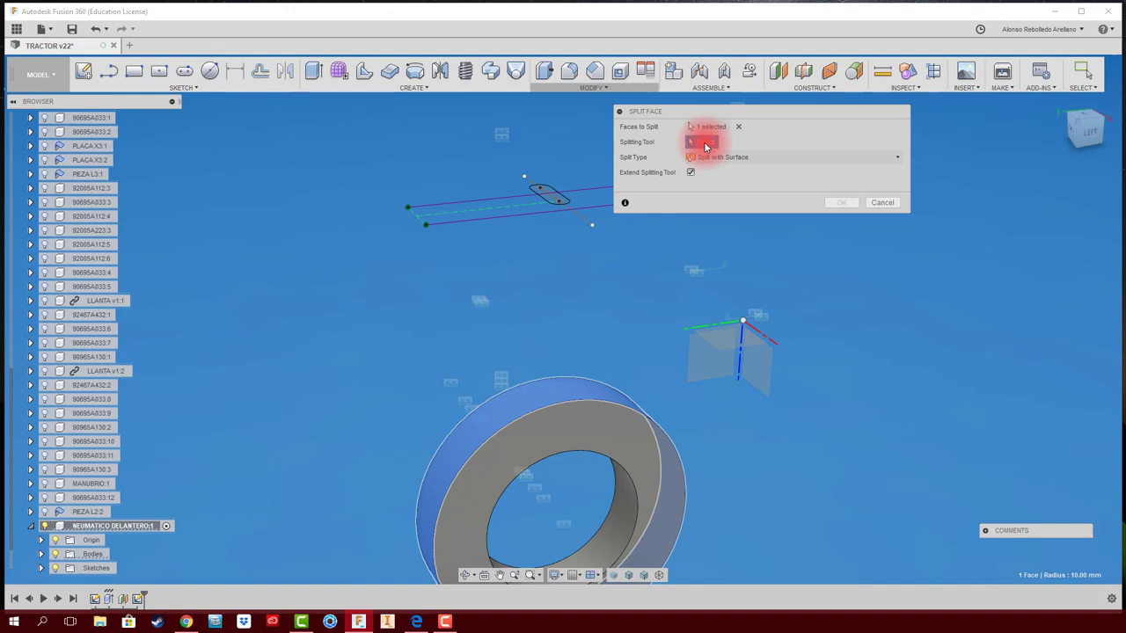
scroll(573, 181, "up", 3)
scroll(522, 196, "up", 2)
left_click(535, 189)
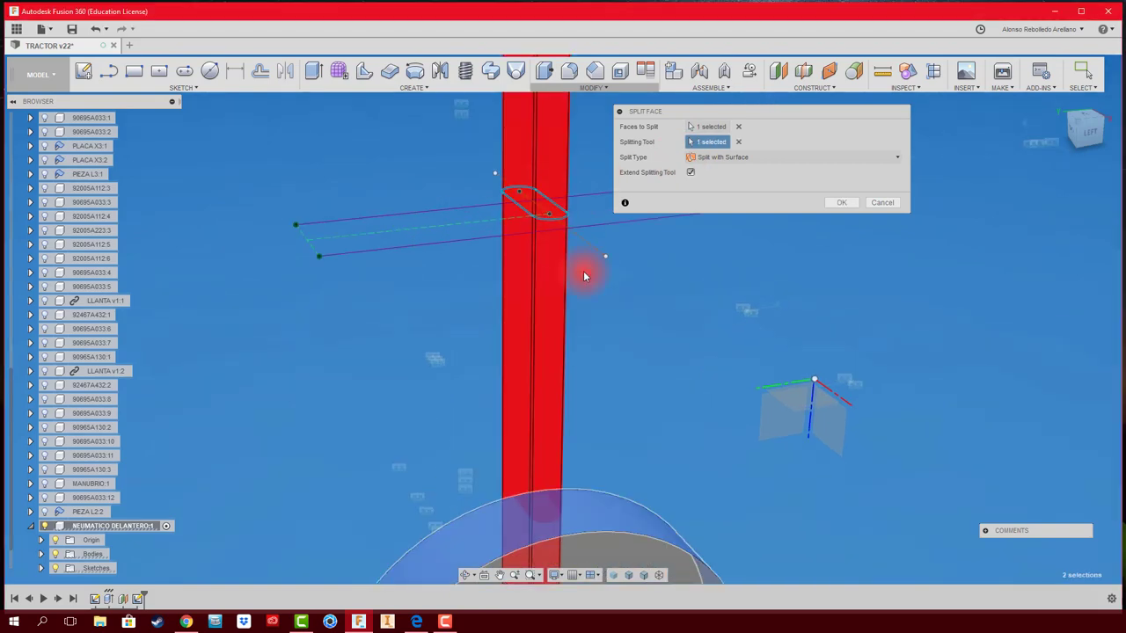
scroll(585, 276, "down", 2)
scroll(614, 348, "down", 2)
scroll(632, 374, "down", 2)
scroll(633, 373, "down", 1)
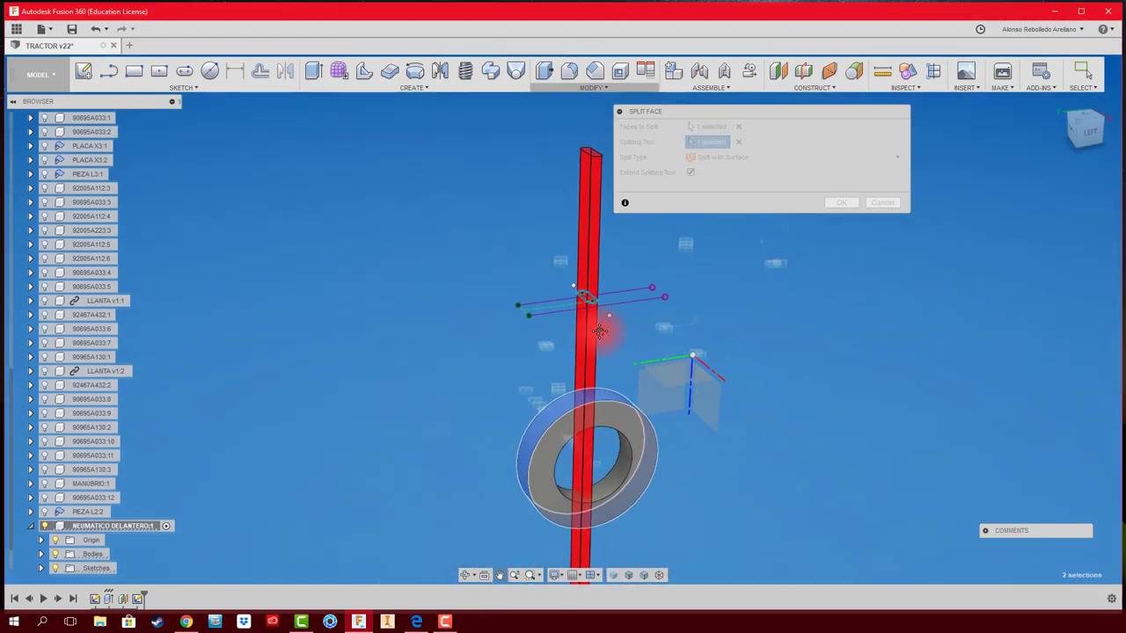
middle_click_drag(599, 331, 530, 281)
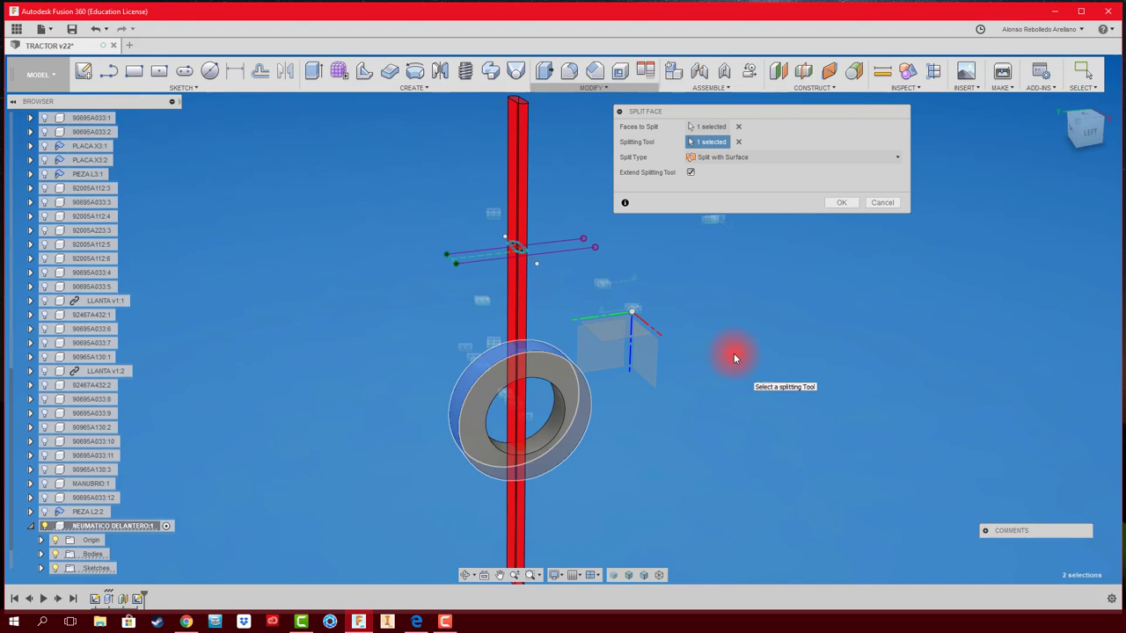
Step: Leave Extend Splitting Tool turned on and apply the face split
left_click(690, 172)
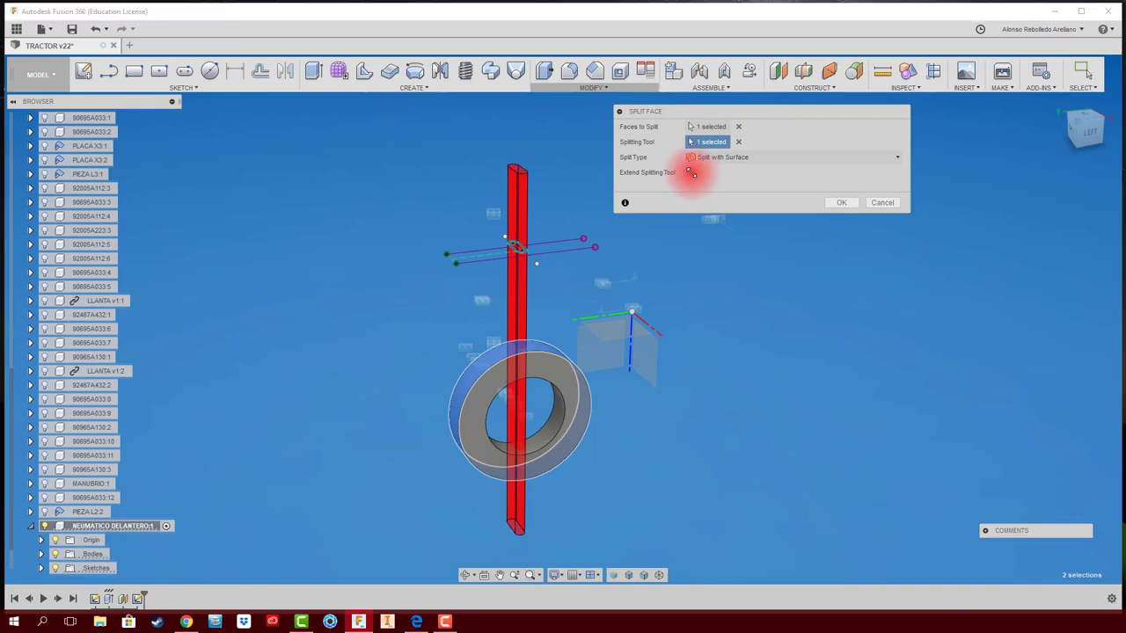
left_click(690, 173)
left_click(690, 172)
left_click(692, 173)
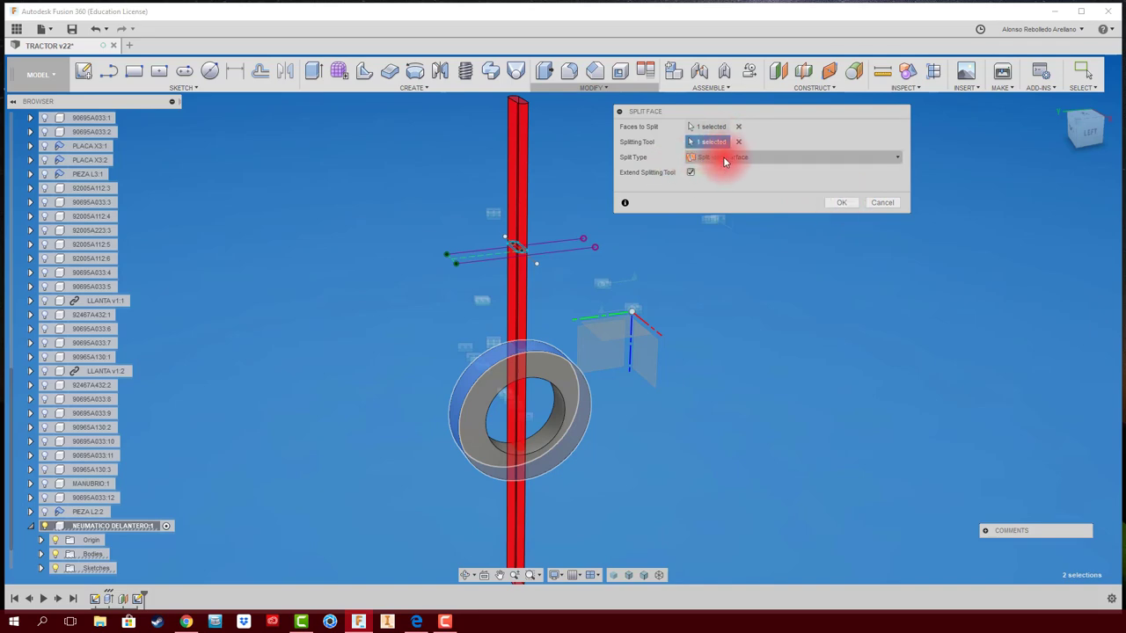
left_click(836, 203)
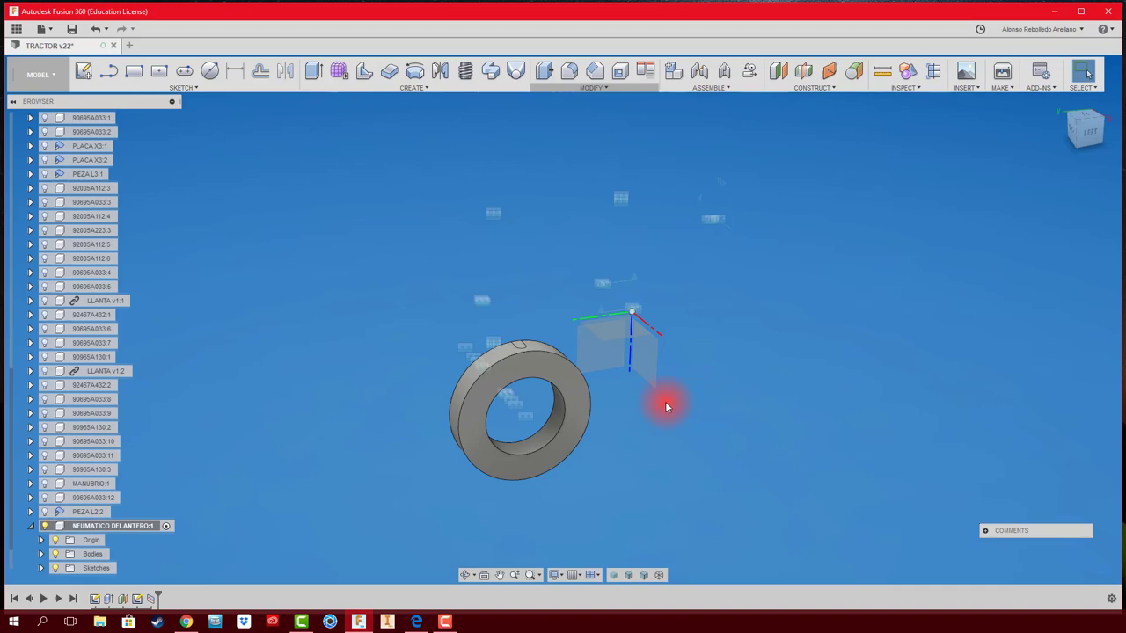
Step: Orbit the ring to an oblique view and select the small slot-shaped split face on its rim
scroll(616, 431, "up", 2)
scroll(554, 444, "up", 2)
mouse_move(547, 435)
middle_mouse_down("shift")
mouse_move(577, 414)
mouse_move(604, 269)
mouse_move(540, 246)
mouse_move(703, 378)
mouse_move(675, 474)
mouse_move(636, 396)
middle_mouse_up("shift")
left_click(637, 398)
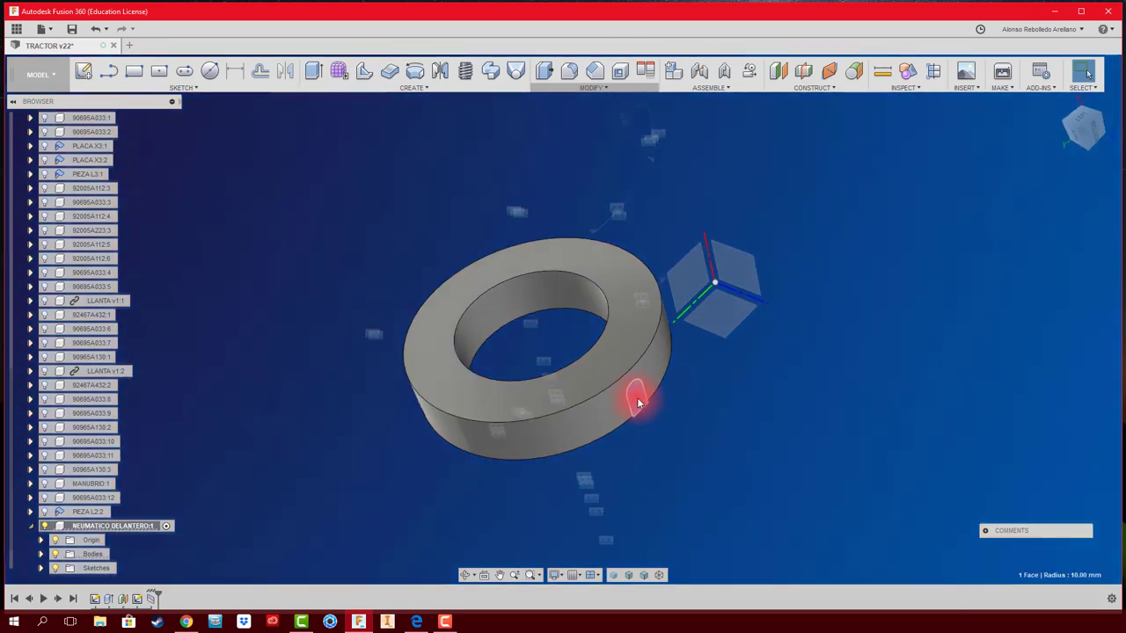
key("Delete")
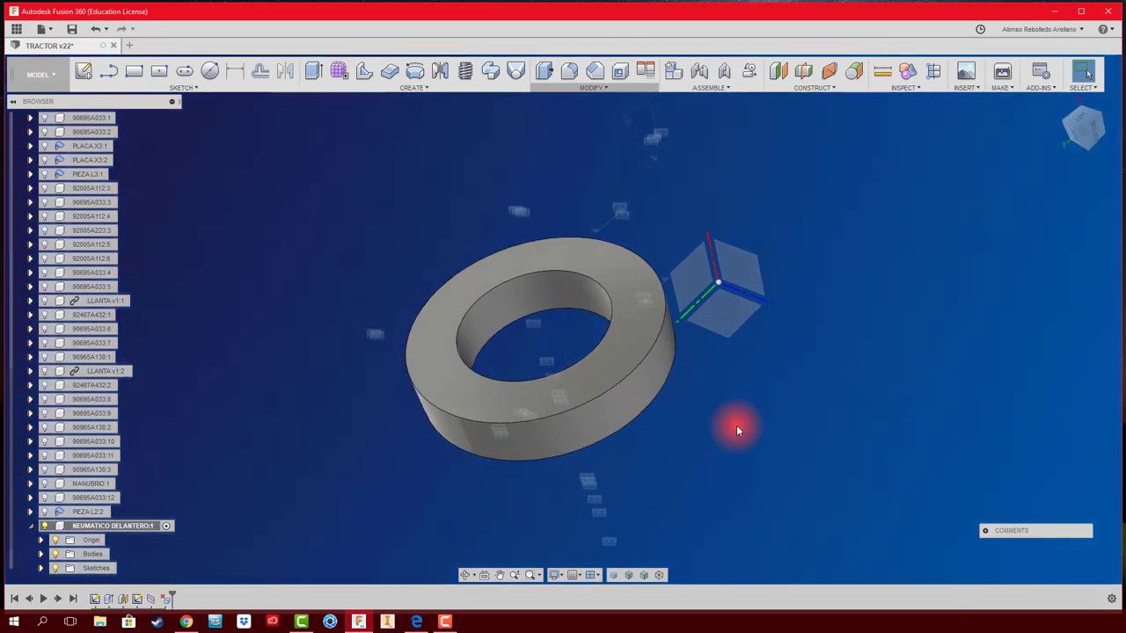
mouse_move(736, 425)
middle_mouse_down("shift")
mouse_move(601, 198)
mouse_move(554, 157)
mouse_move(437, 102)
mouse_move(321, 182)
mouse_move(359, 184)
mouse_move(364, 167)
middle_mouse_up("shift")
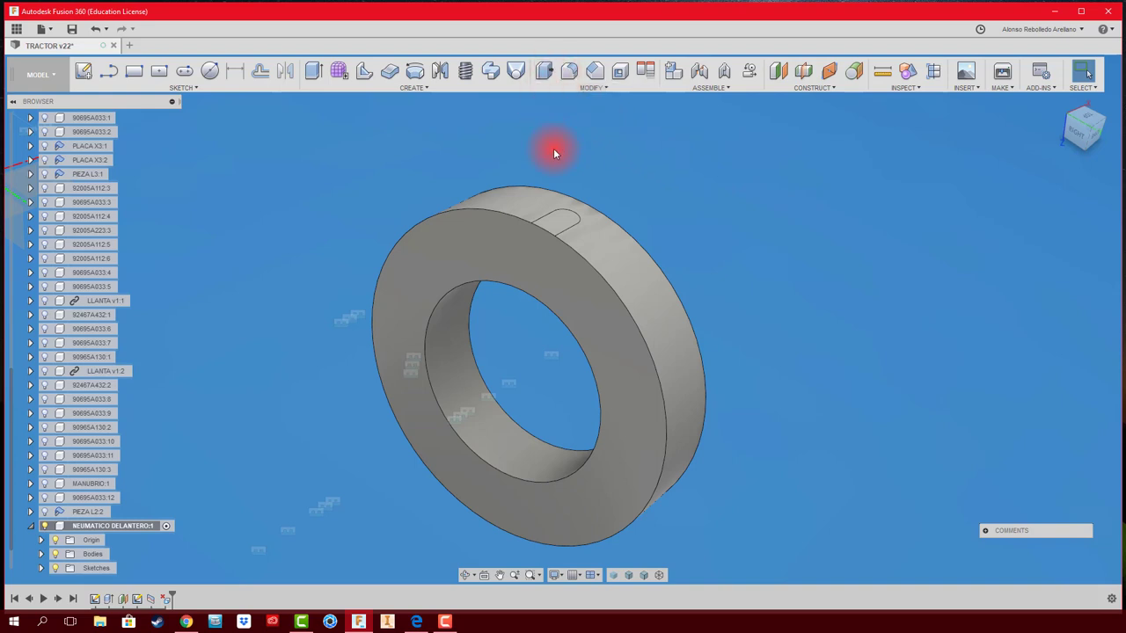
Step: Offset the slot-shaped face by -1 mm into the ring
left_click(546, 72)
left_click(554, 226)
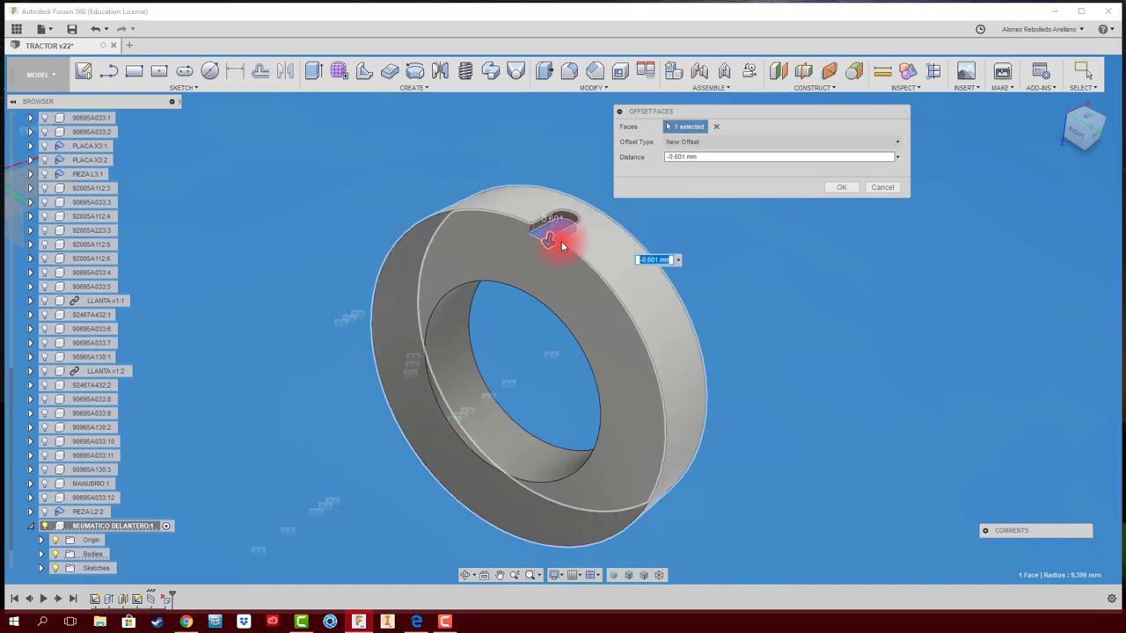
left_click_drag(566, 244, 548, 244)
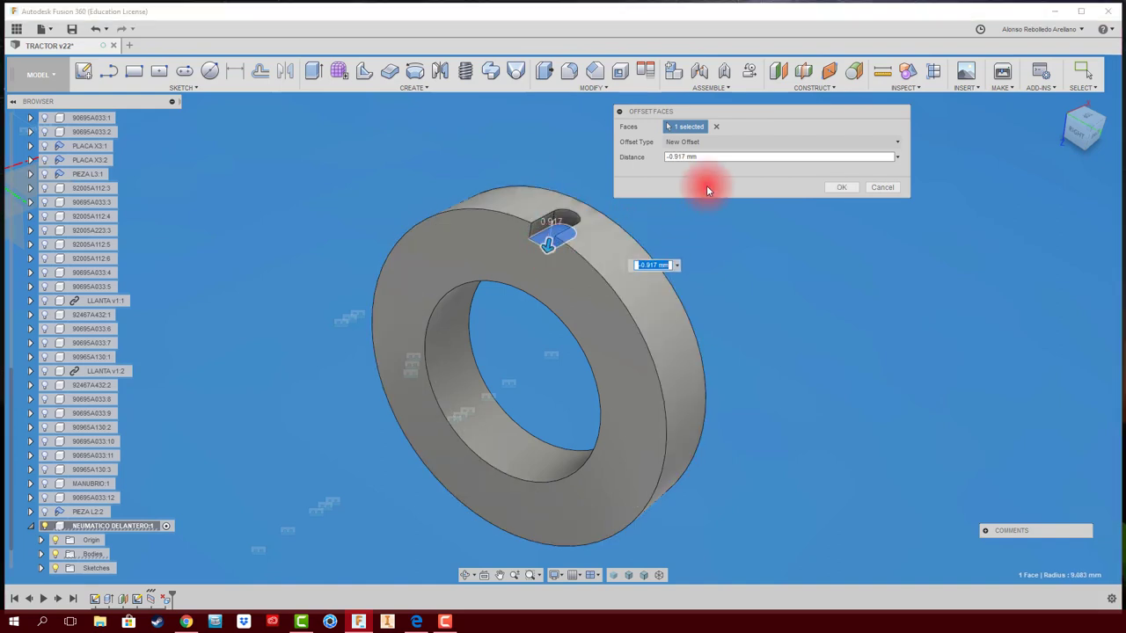
left_click_drag(710, 156, 587, 159)
type("-1")
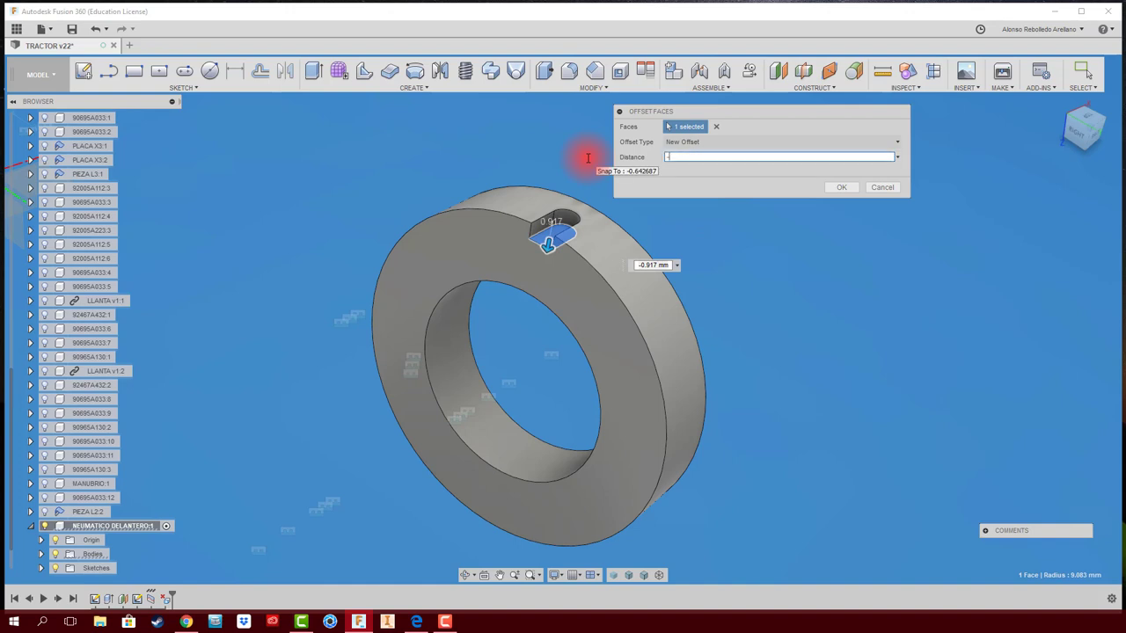
left_click(840, 186)
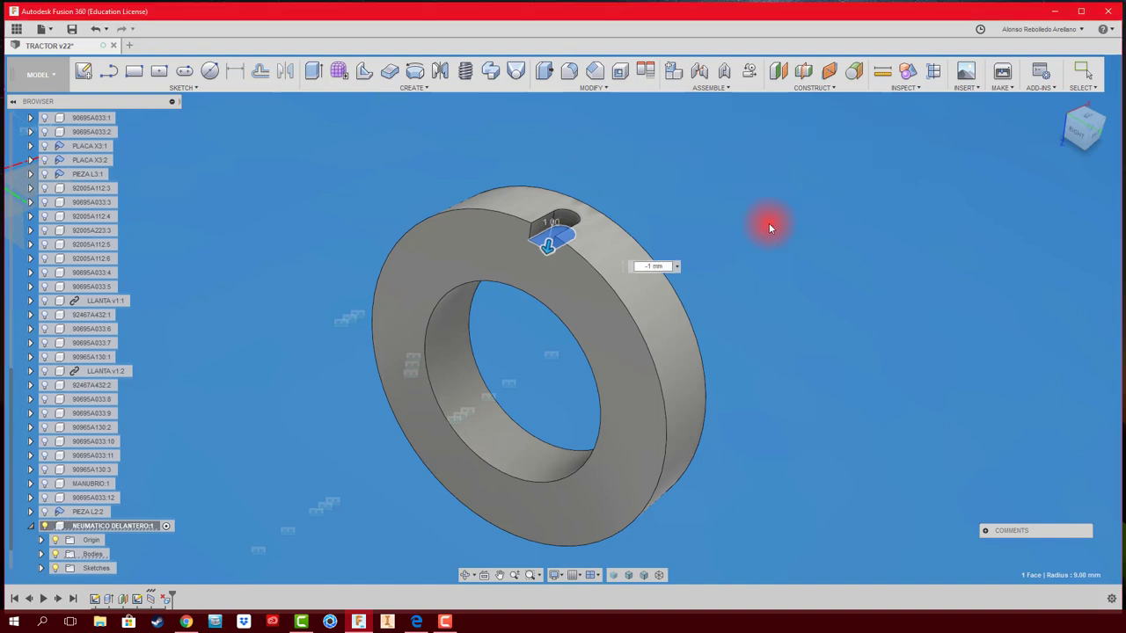
Step: Fillet the slot's top edge with a 0.3 mm radius
scroll(700, 251, "up", 2)
scroll(694, 243, "up", 2)
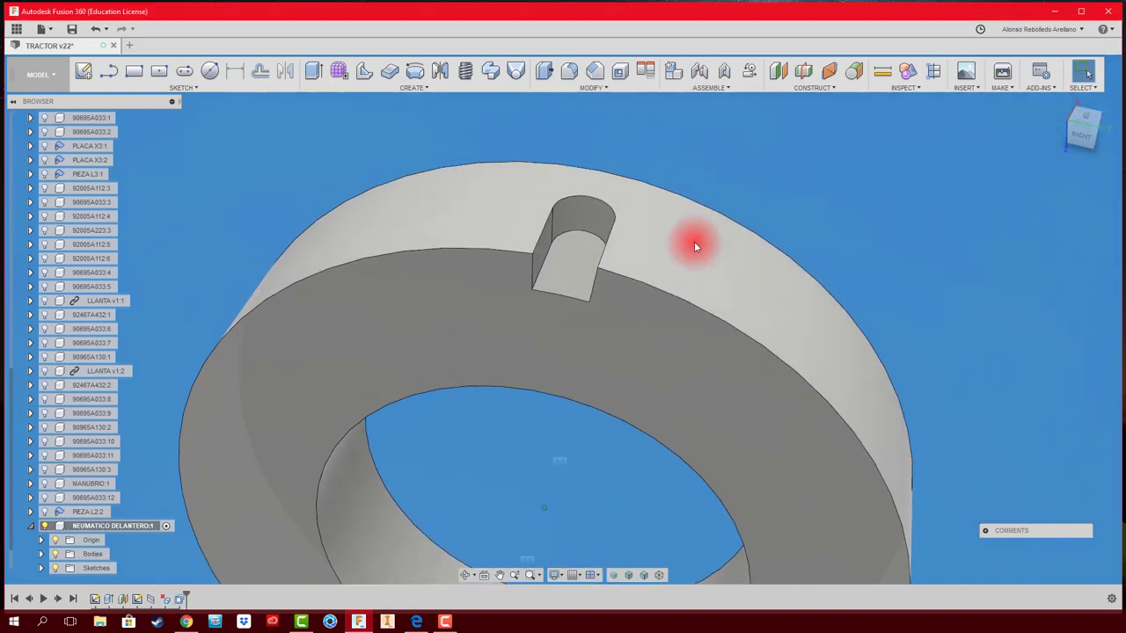
scroll(670, 241, "up", 2)
scroll(598, 263, "up", 2)
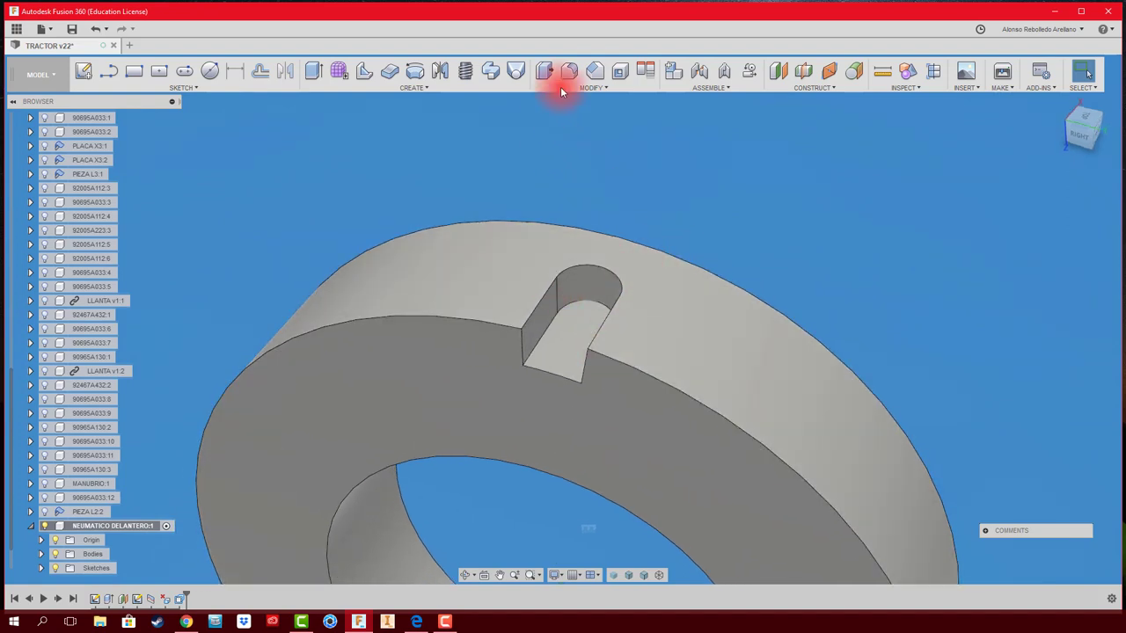
left_click(569, 71)
left_click(589, 264)
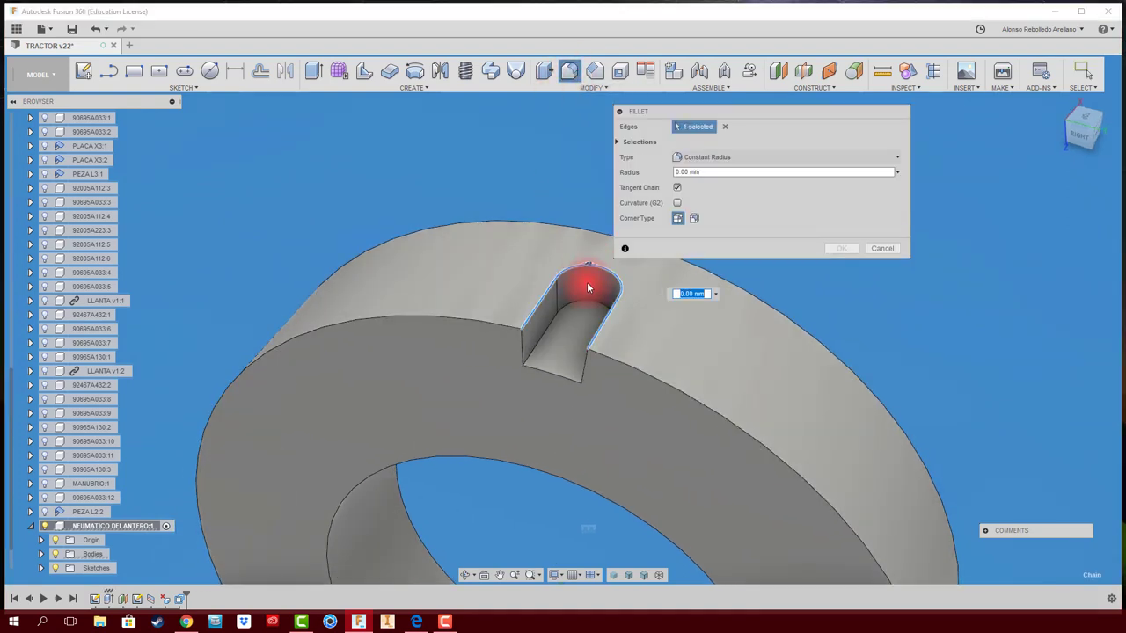
left_click_drag(588, 288, 588, 257)
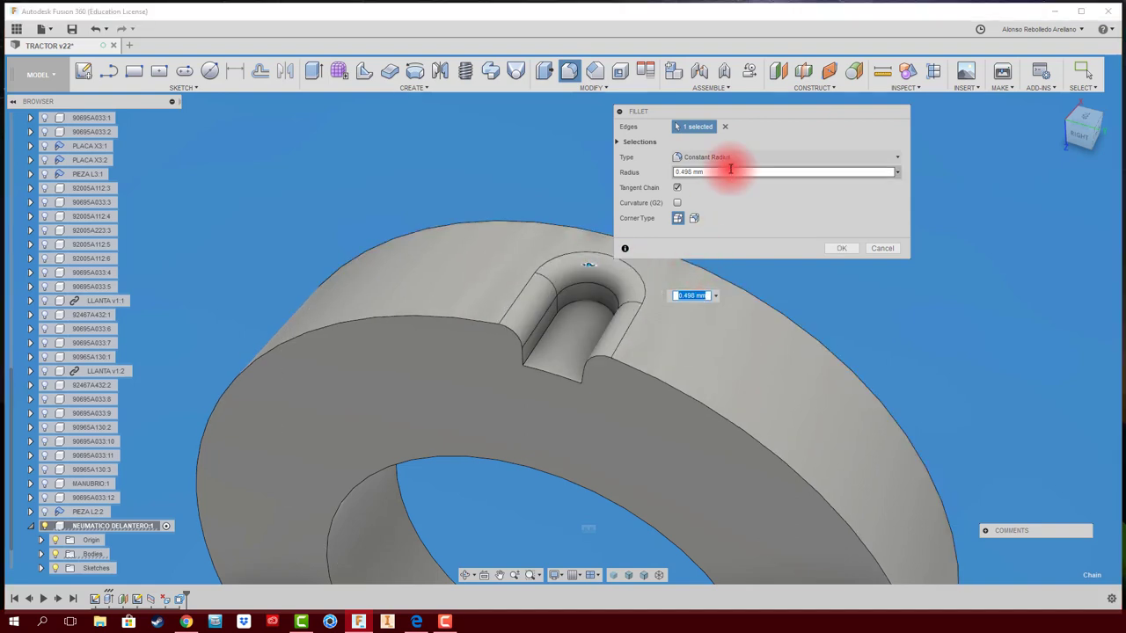
left_click_drag(730, 169, 627, 178)
type("0.3")
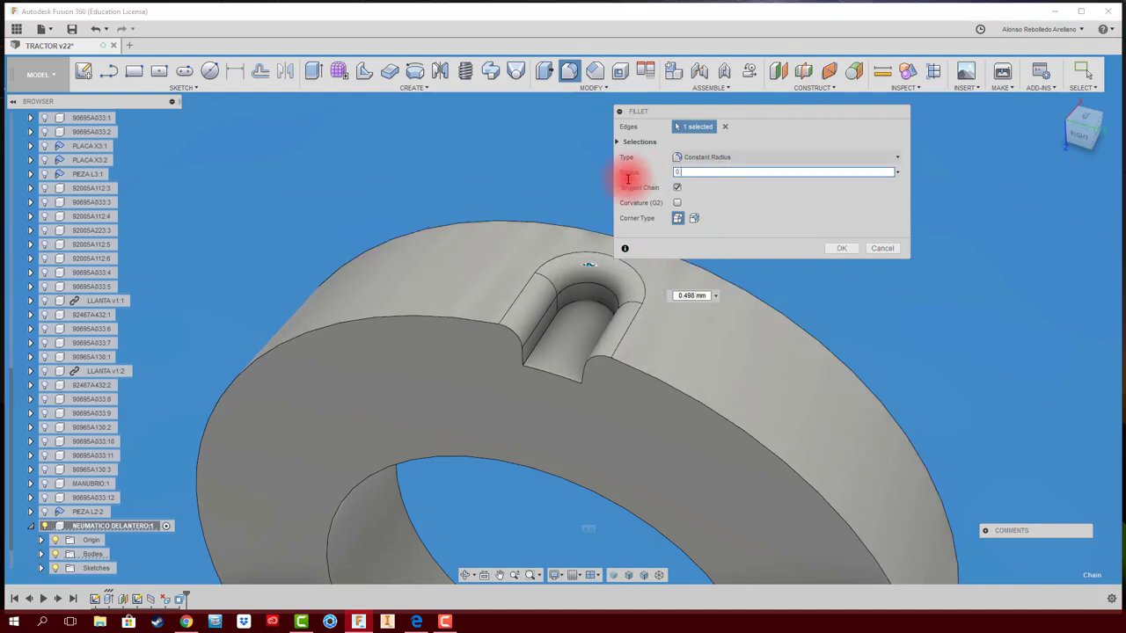
left_click(842, 248)
Step: Orbit the ring and compare it with the Flickr tractor reference photo
scroll(827, 255, "down", 3)
mouse_move(588, 325)
middle_mouse_down("shift")
mouse_move(528, 302)
mouse_move(435, 539)
middle_mouse_up("shift")
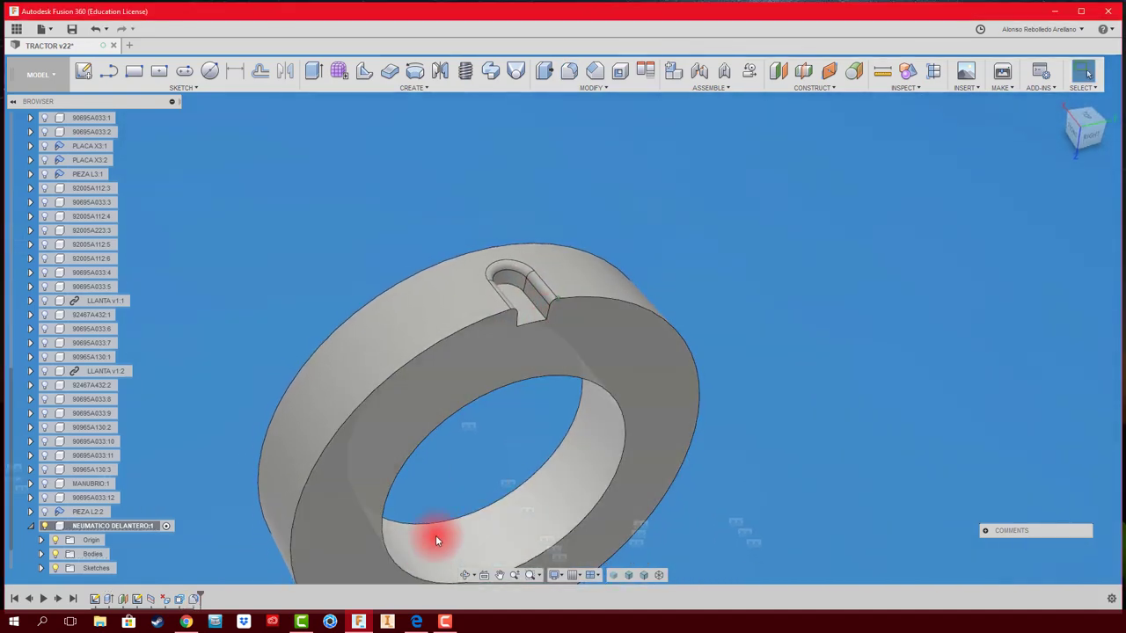
left_click(416, 622)
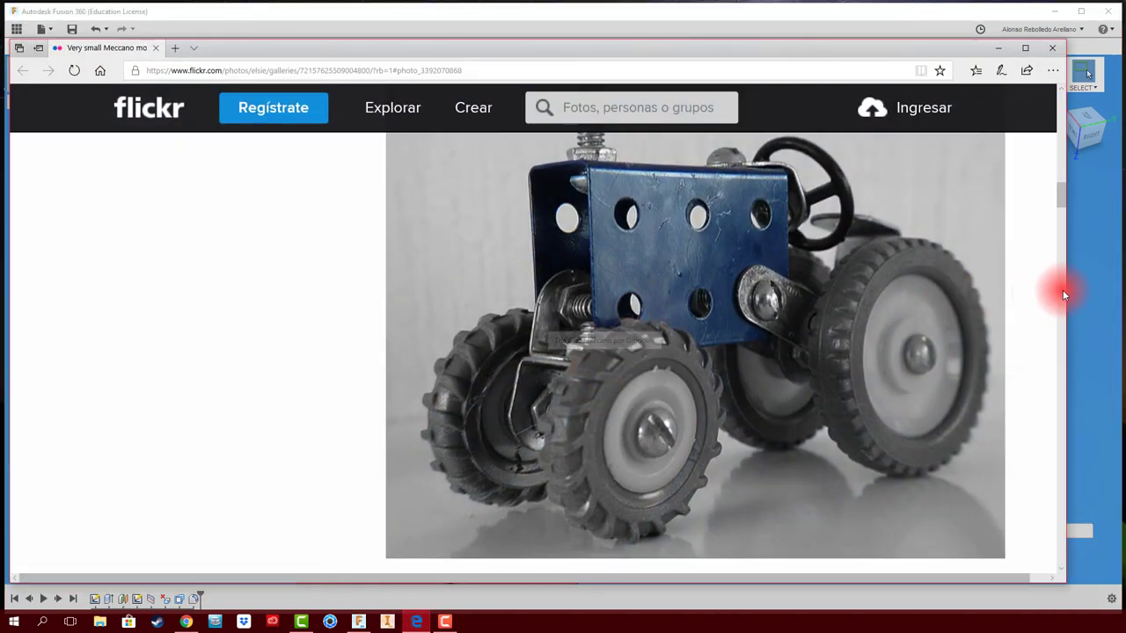
left_click(1096, 303)
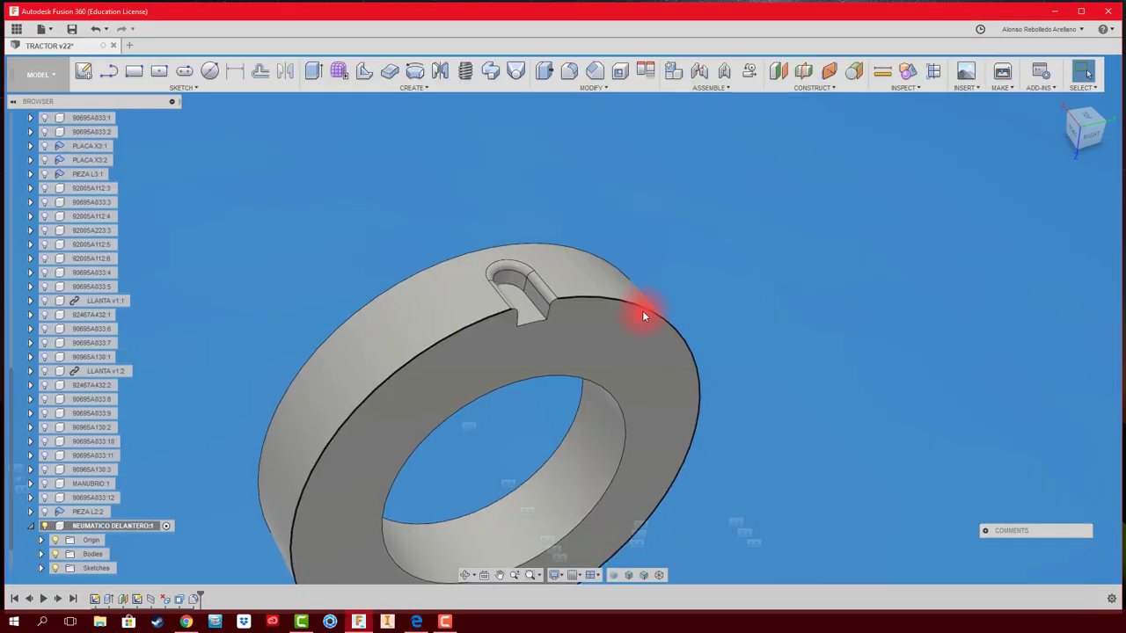
mouse_move(642, 310)
middle_mouse_down("shift")
mouse_move(699, 293)
mouse_move(607, 306)
mouse_move(604, 259)
mouse_move(583, 284)
mouse_move(605, 260)
mouse_move(622, 279)
mouse_move(625, 269)
mouse_move(595, 253)
mouse_move(602, 234)
mouse_move(556, 197)
middle_mouse_up("shift")
Step: Try a feature-based circular pattern of the slot fillet, then cancel it
scroll(554, 197, "up", 2)
scroll(555, 202, "up", 2)
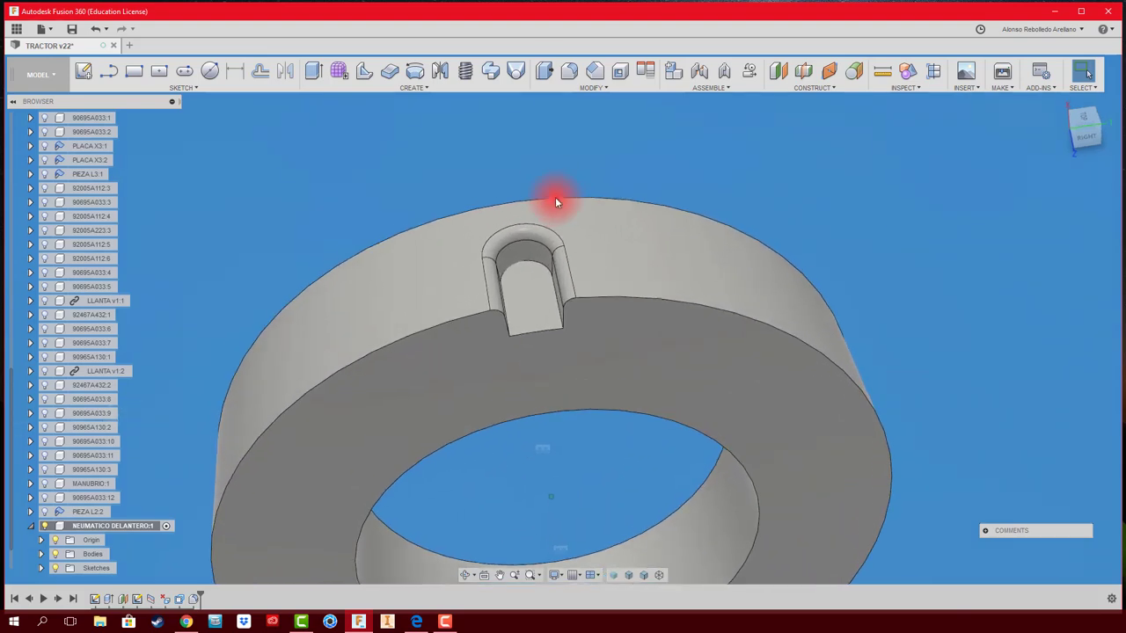
scroll(458, 123, "down", 2)
left_click(413, 87)
mouse_move(413, 314)
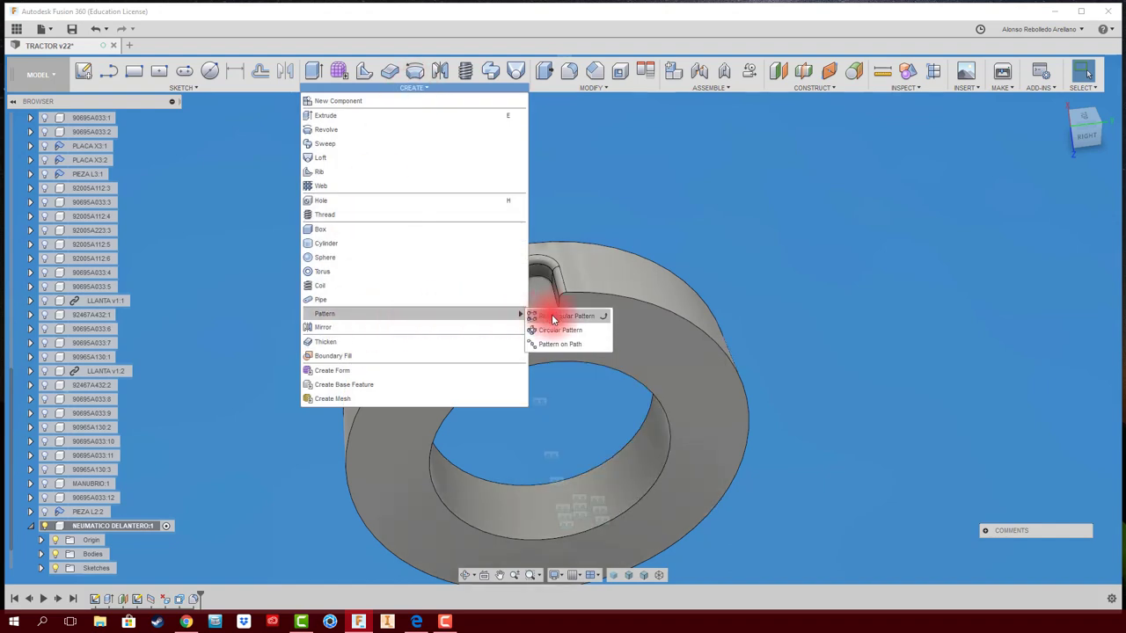
left_click(563, 328)
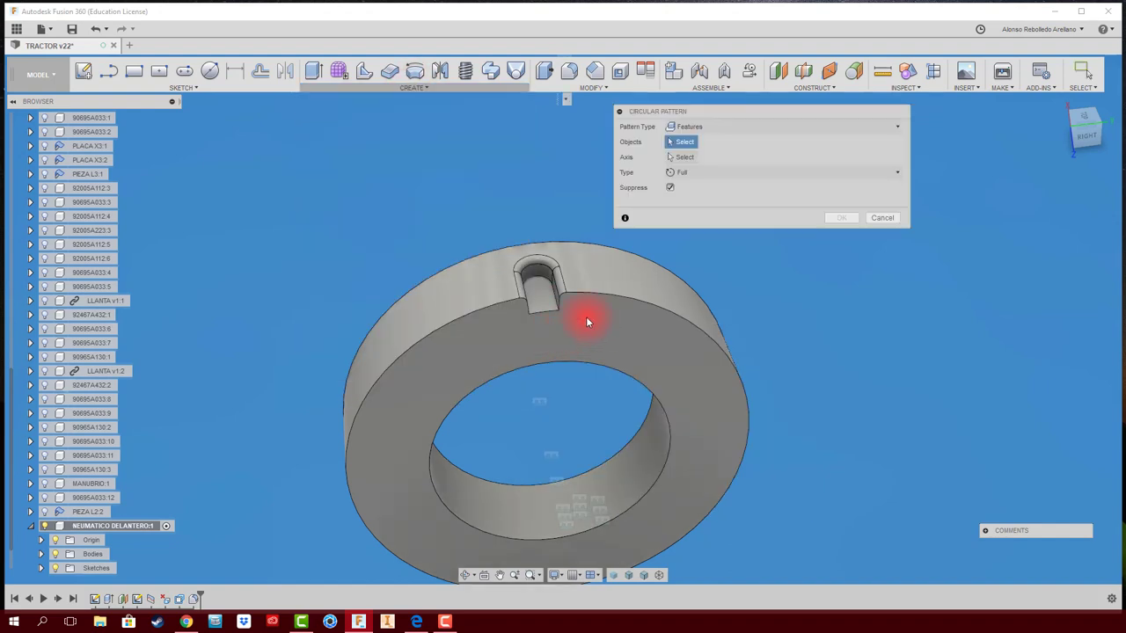
left_click(716, 128)
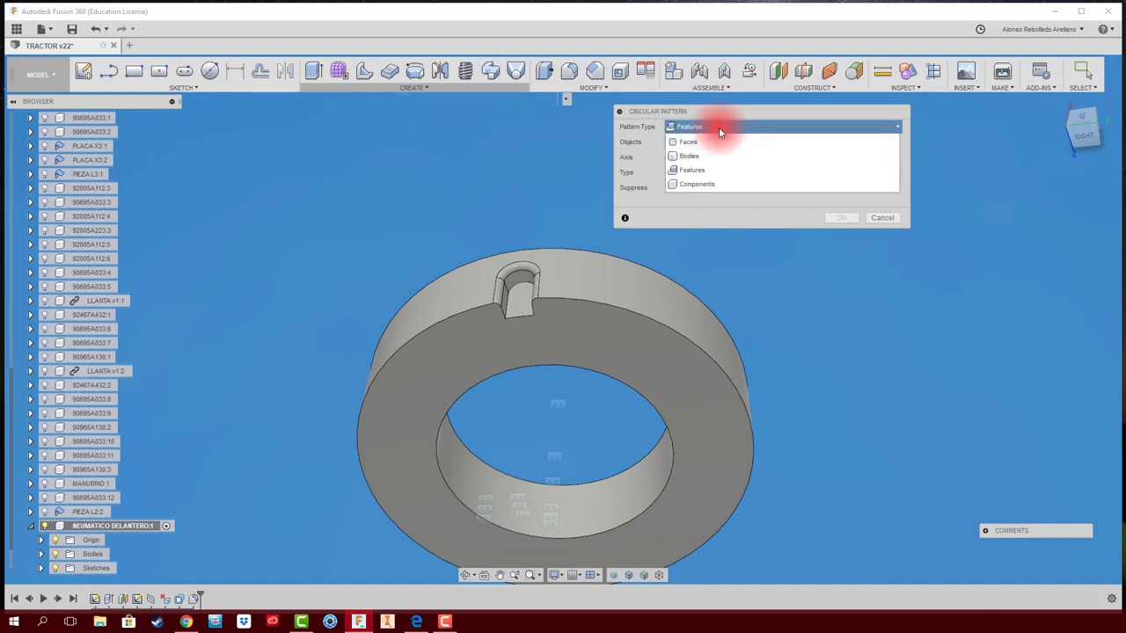
left_click(699, 171)
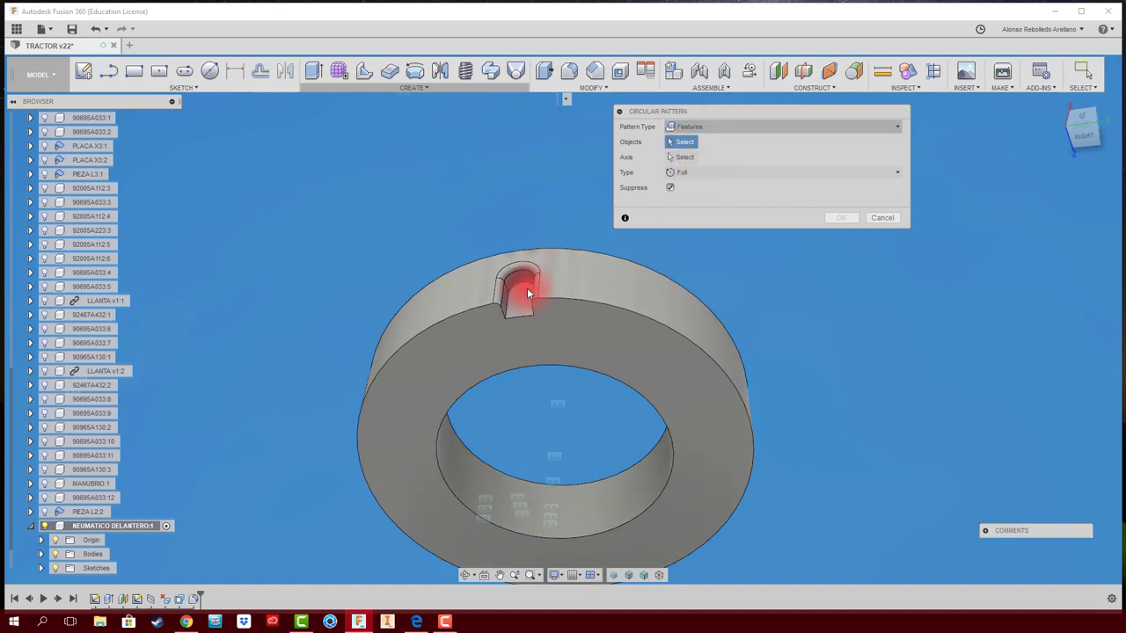
left_click(195, 598)
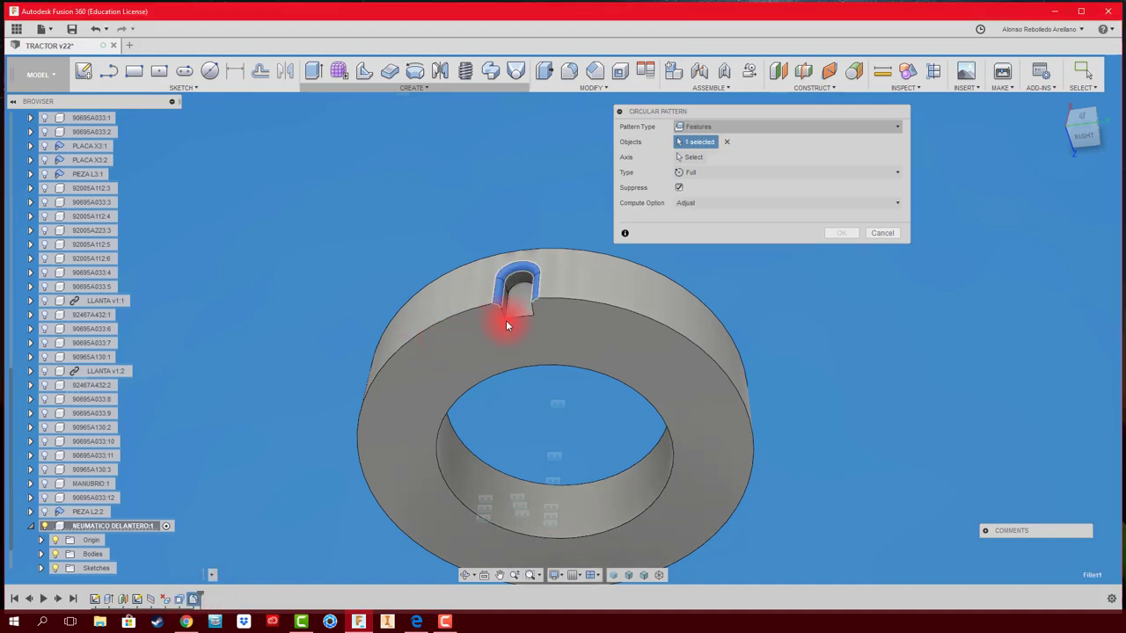
left_click(885, 228)
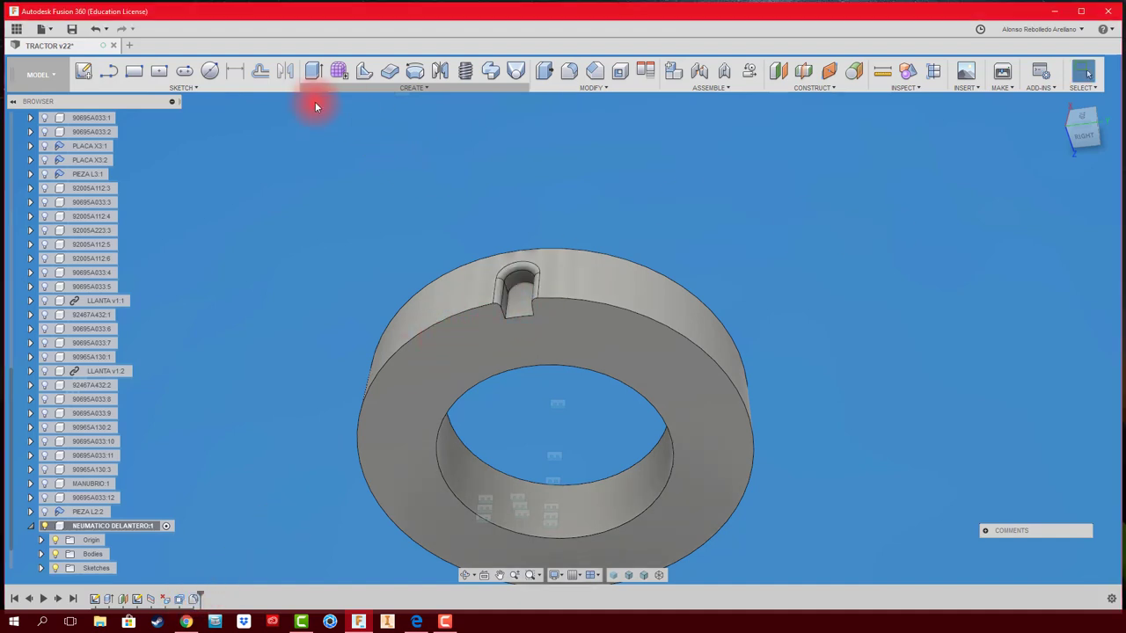
Step: Start a Faces-type circular pattern and select all the slot's faces
left_click(413, 87)
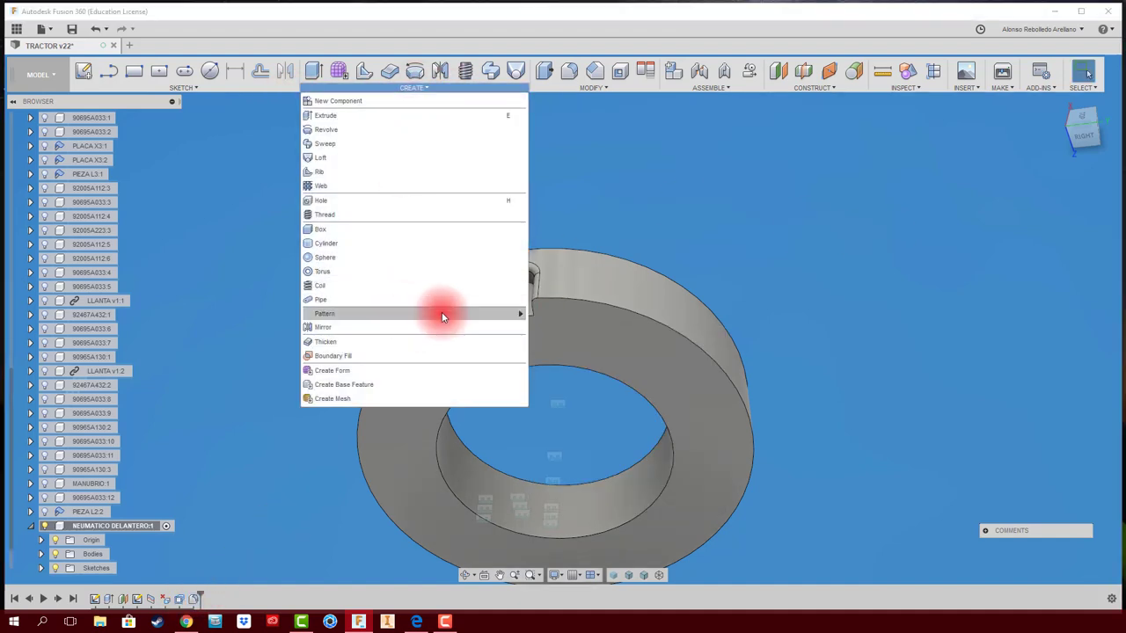
mouse_move(413, 314)
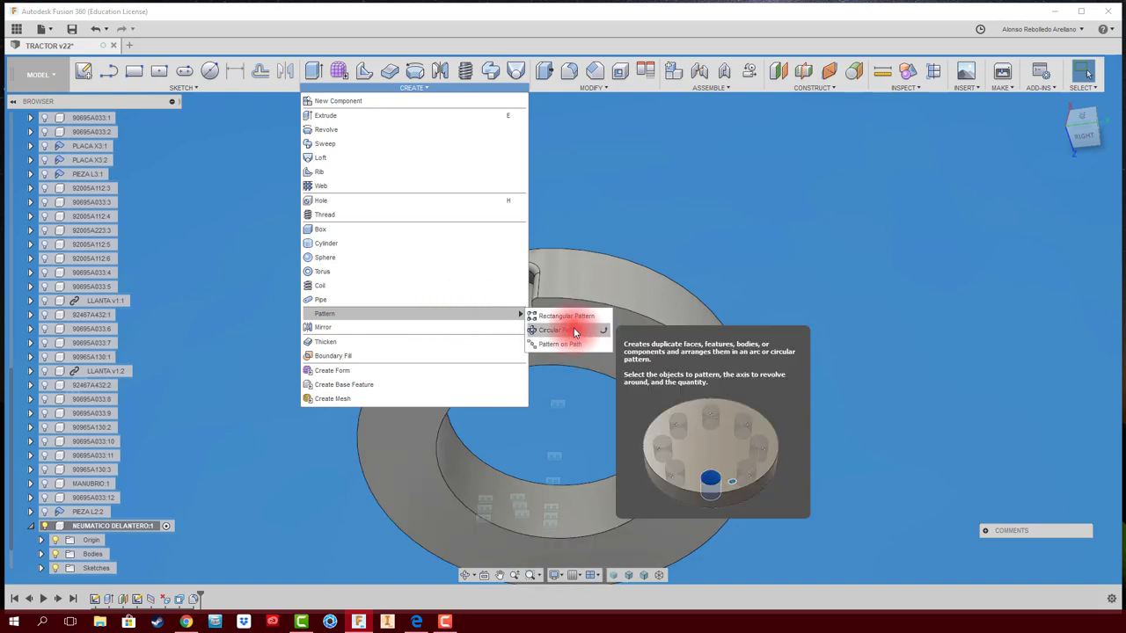
left_click(575, 332)
left_click(731, 127)
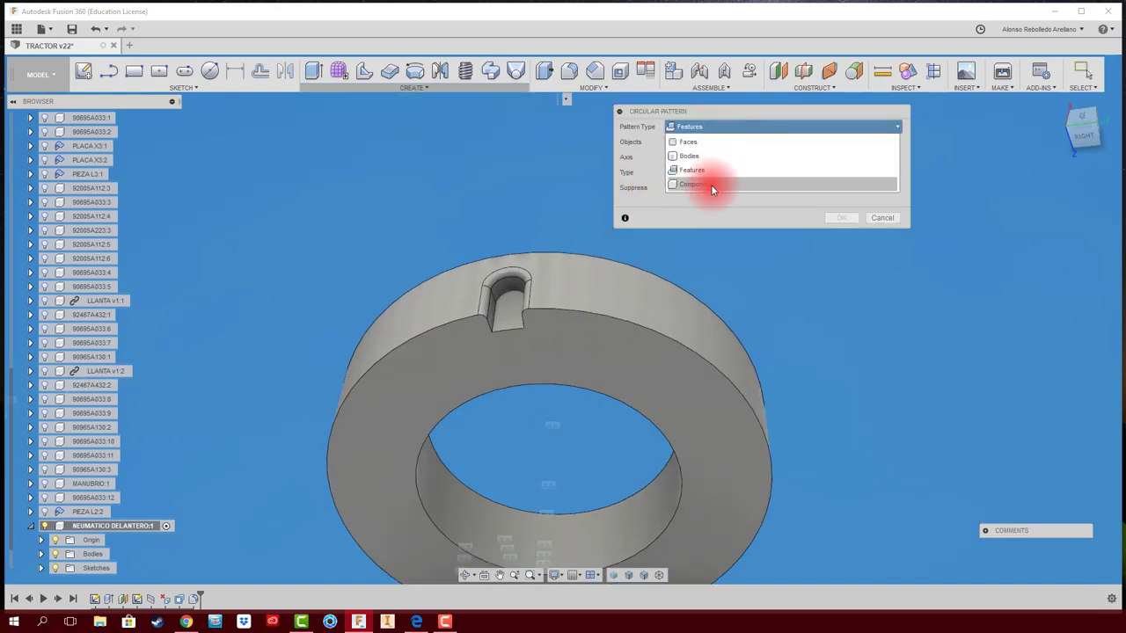
left_click(708, 142)
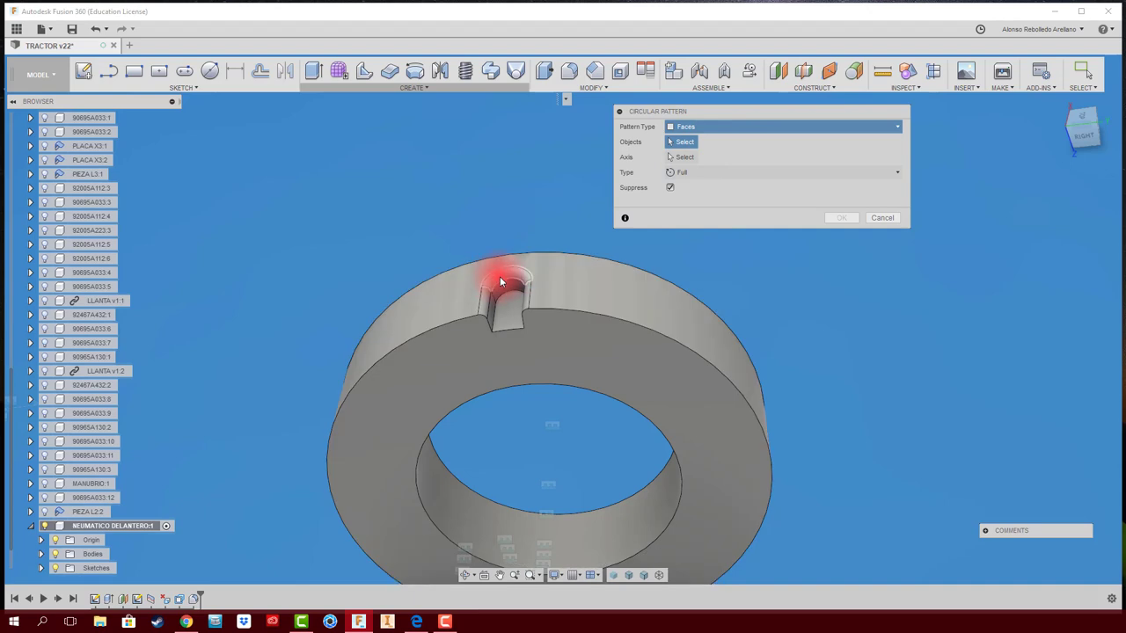
left_click(500, 281)
left_click(519, 298)
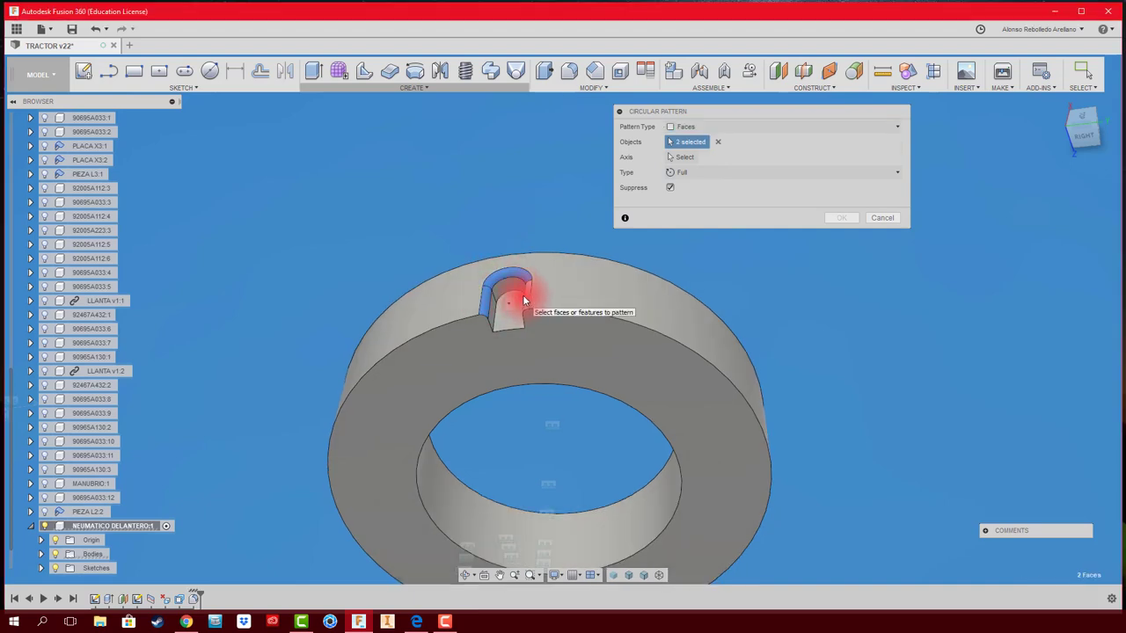
left_click(513, 293)
middle_click_drag(493, 314, 548, 319, "shift")
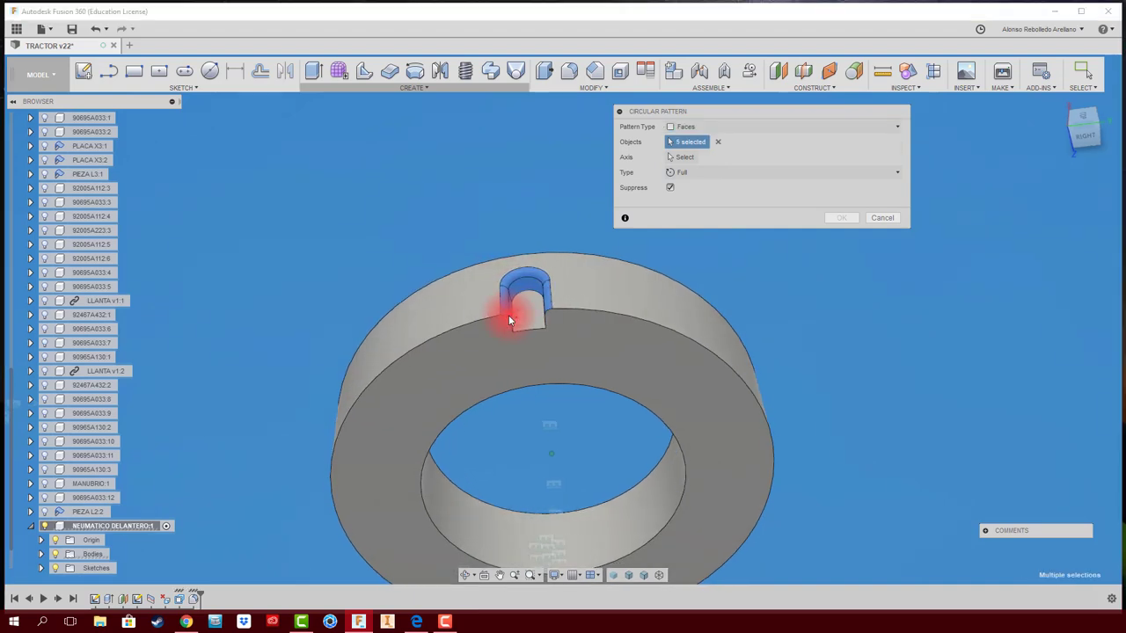
left_click(548, 319)
left_click(563, 318)
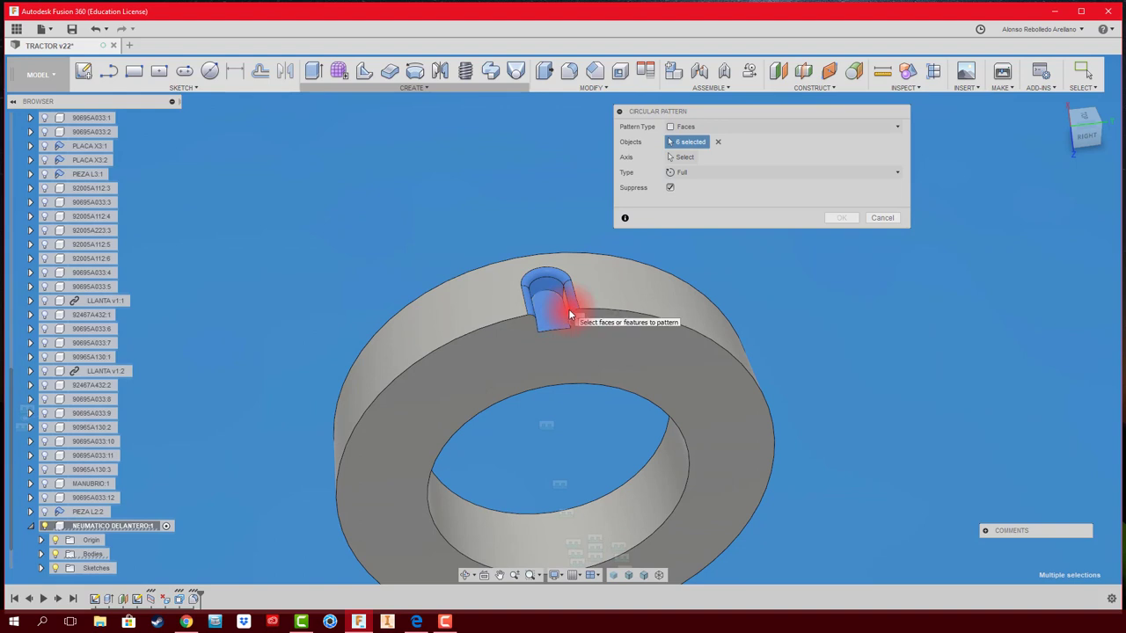
left_click(570, 309)
middle_click_drag(807, 311, 698, 171, "shift")
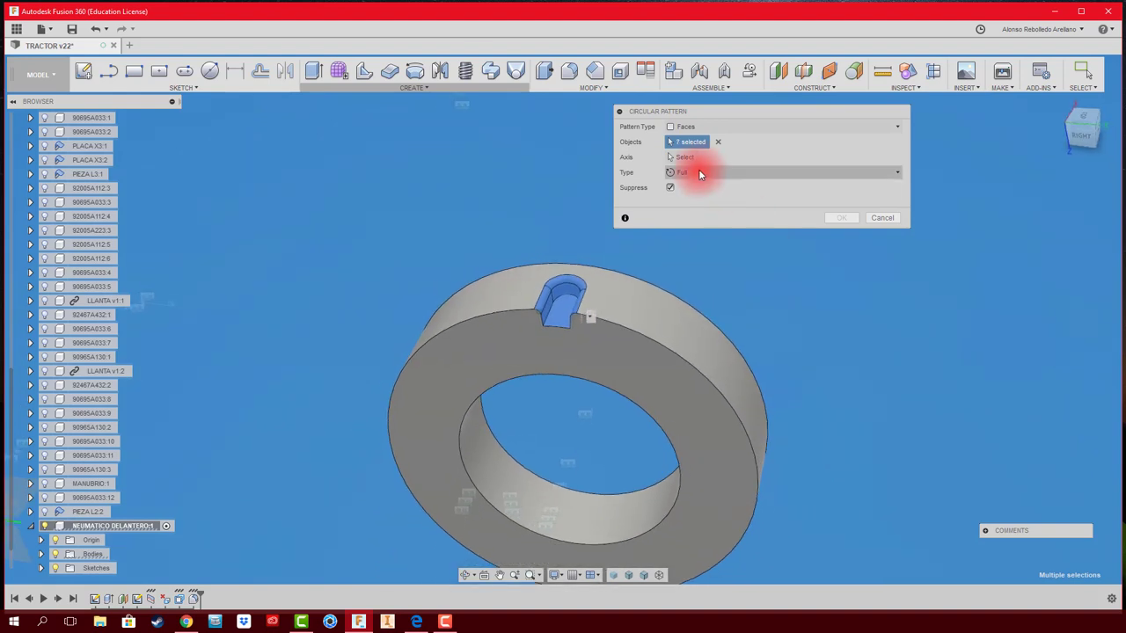
Step: Use the ring's inner edge as axis, set quantity 12, and confirm the pattern
left_click(691, 158)
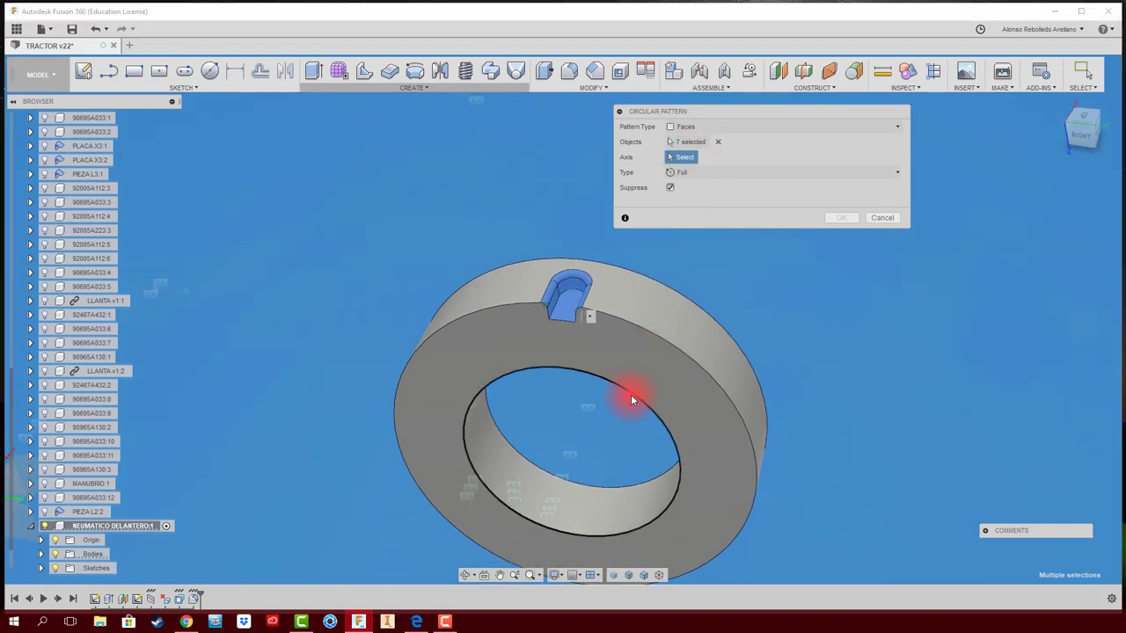
left_click(630, 392)
mouse_move(631, 392)
middle_mouse_down("shift")
mouse_move(614, 475)
mouse_move(666, 464)
middle_mouse_up("shift")
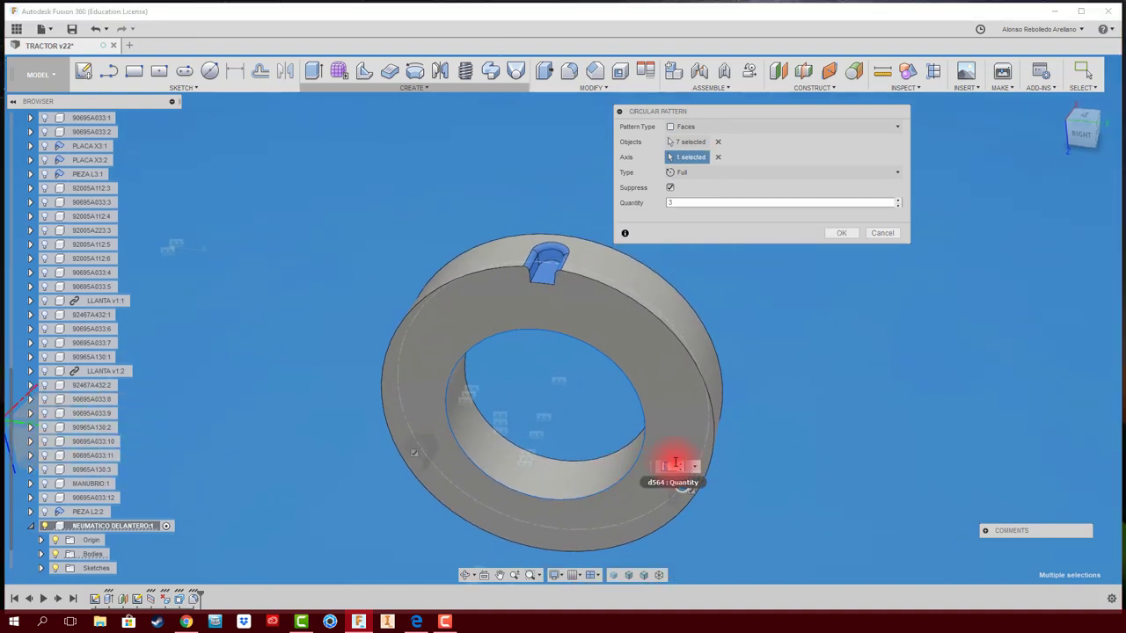
key("Up")
key("Up")
key("Up")
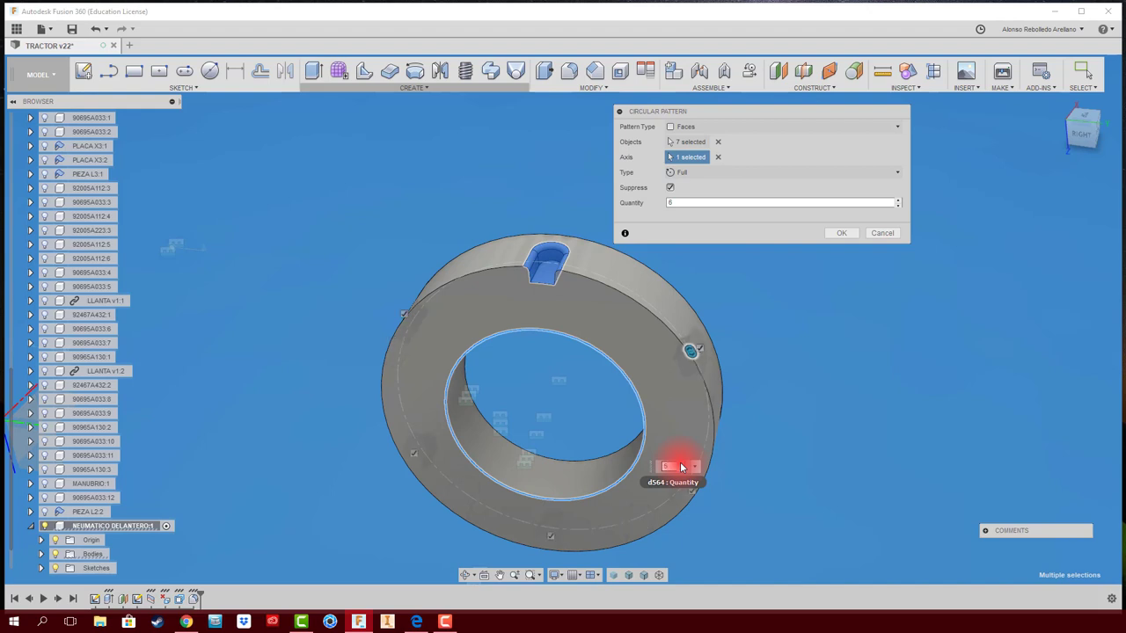
key("Up")
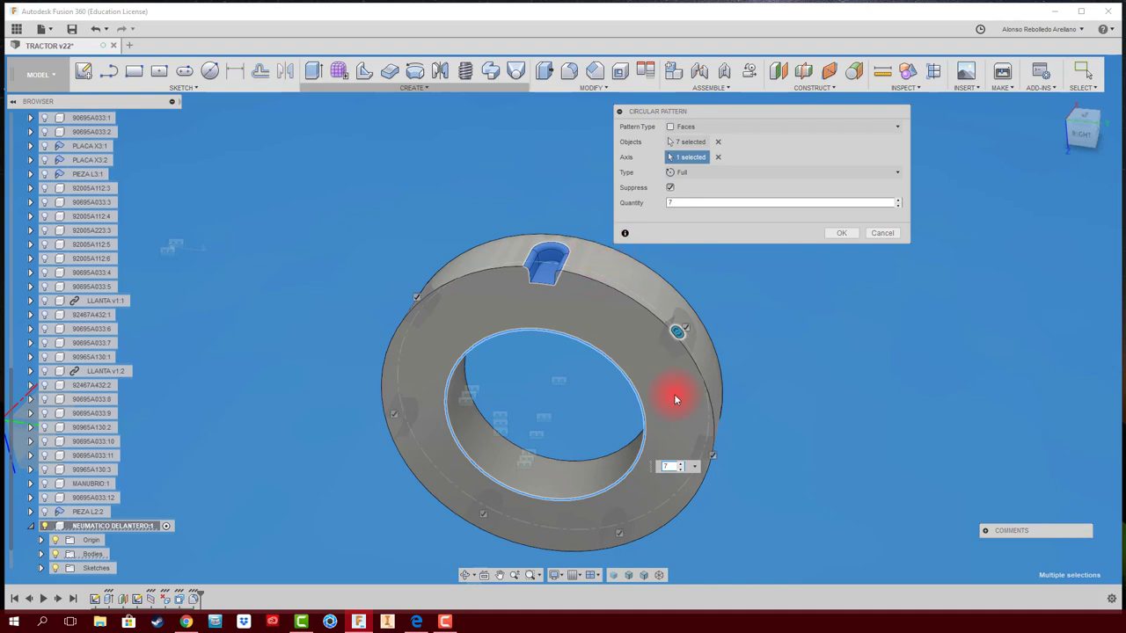
key("Up")
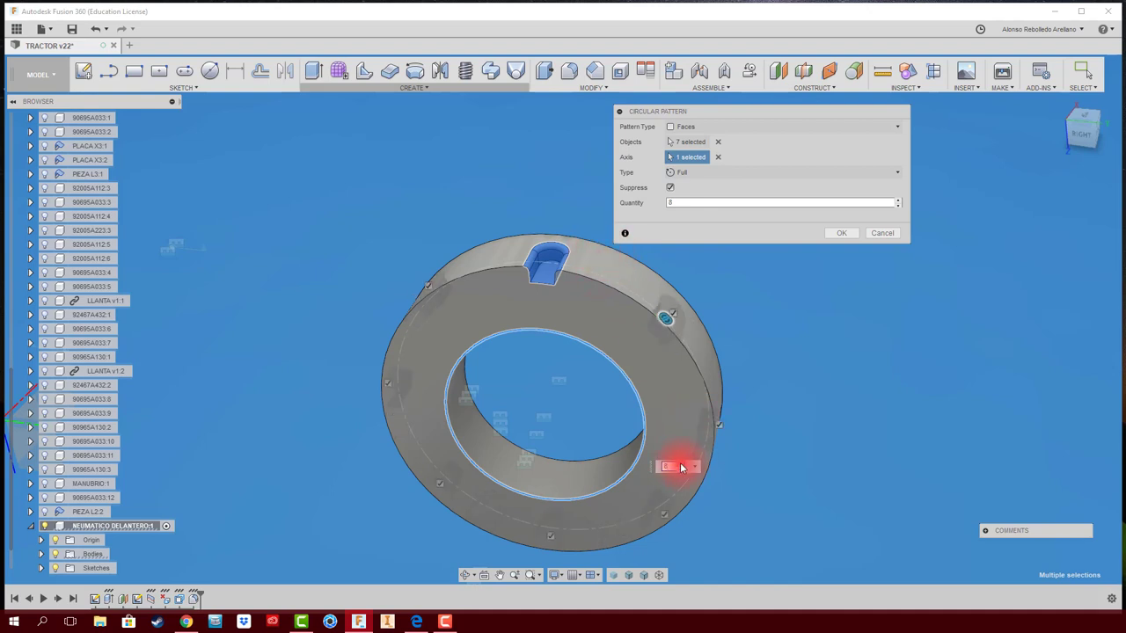
key("Up")
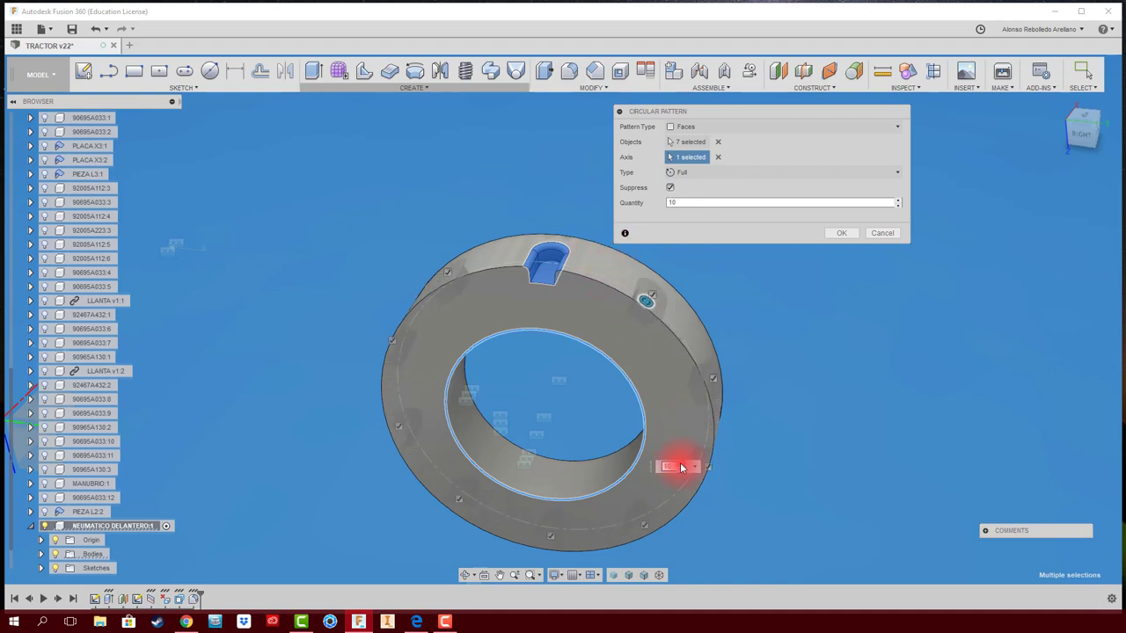
key("Up")
key("Up")
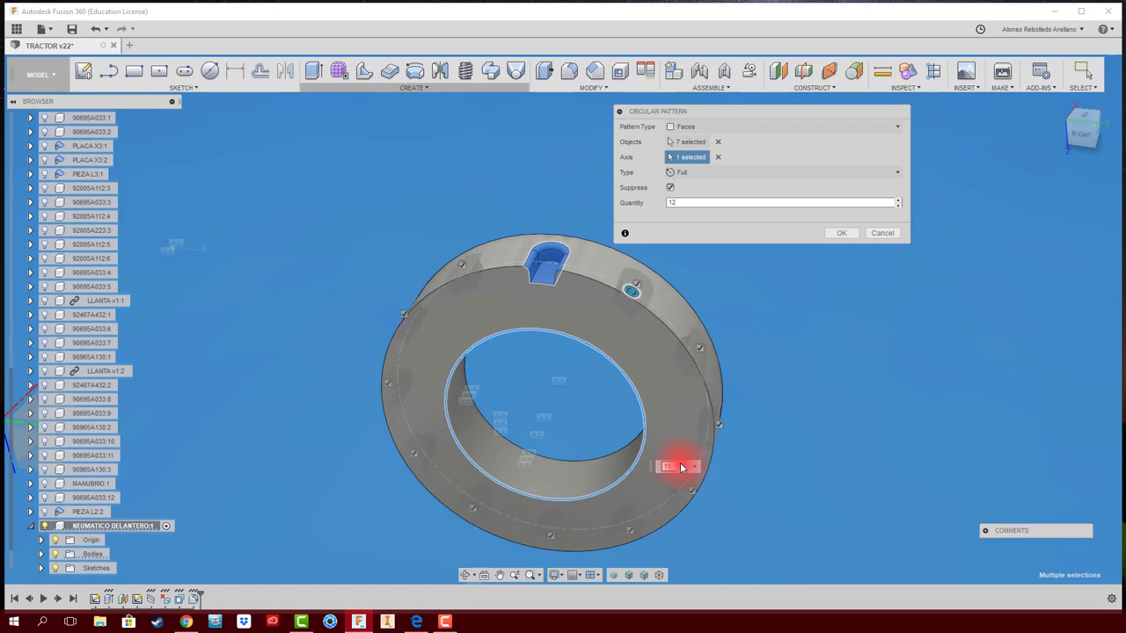
left_click(826, 237)
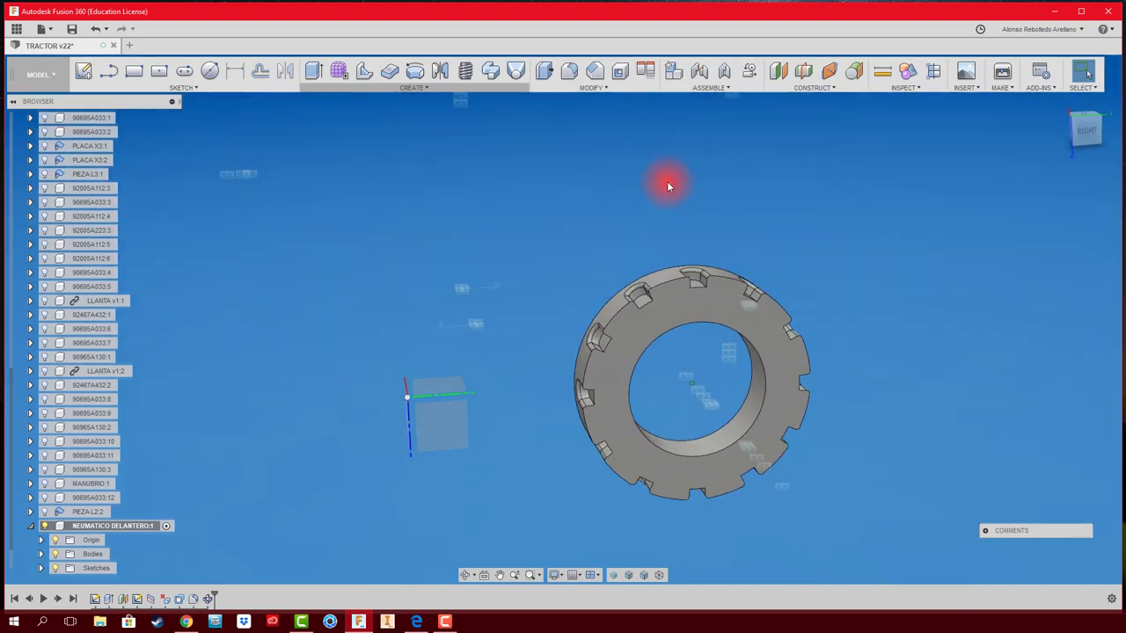
Step: Create an offset plane about 17.427 mm from the XY plane
left_click(778, 70)
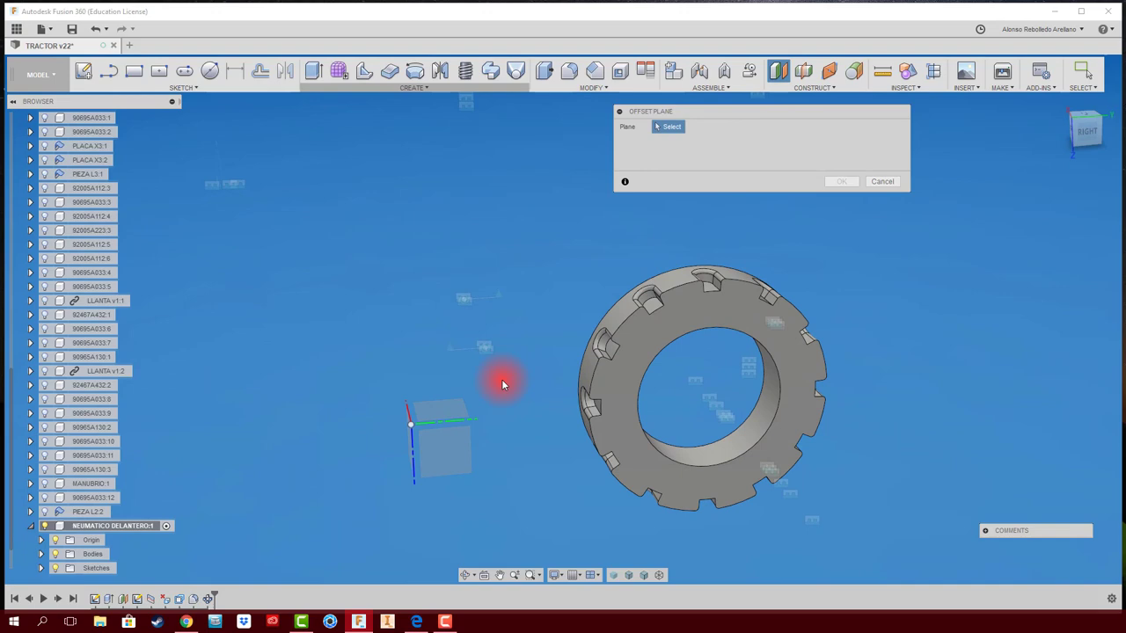
left_click(447, 410)
left_click_drag(578, 345, 573, 106)
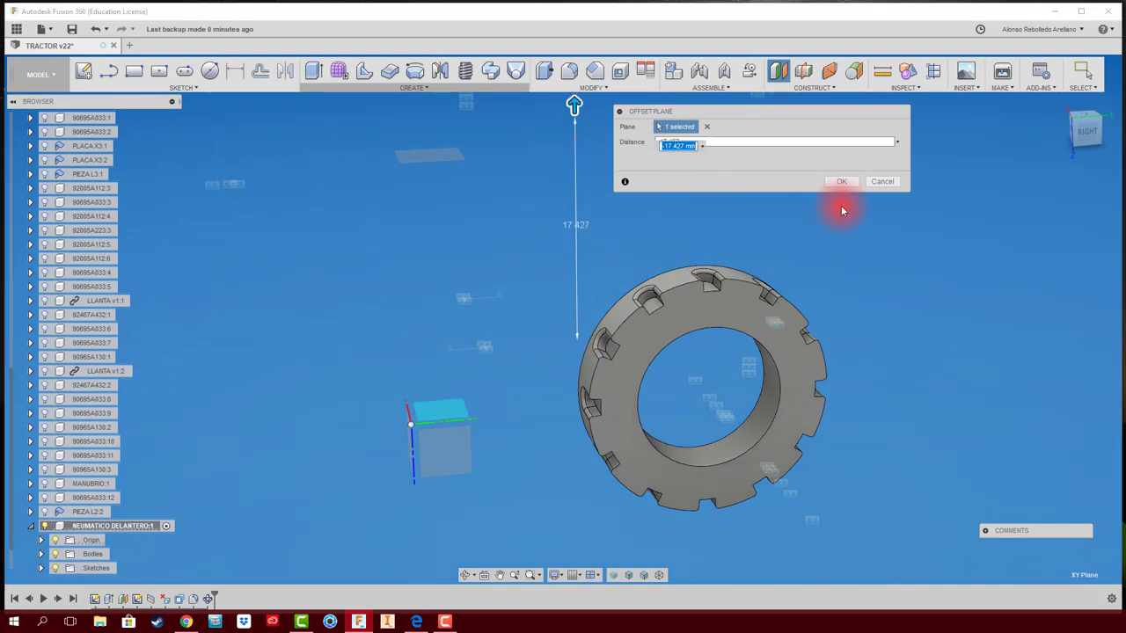
left_click(831, 180)
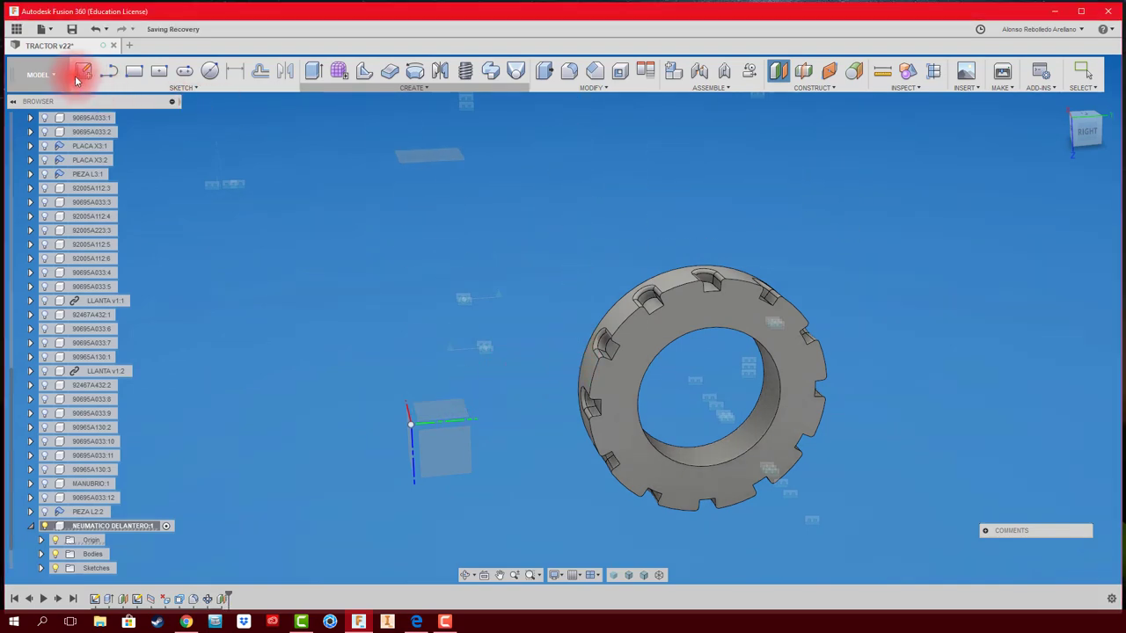
Step: Start a sketch on the offset plane and project the middle tire slot and outer edge
left_click(427, 155)
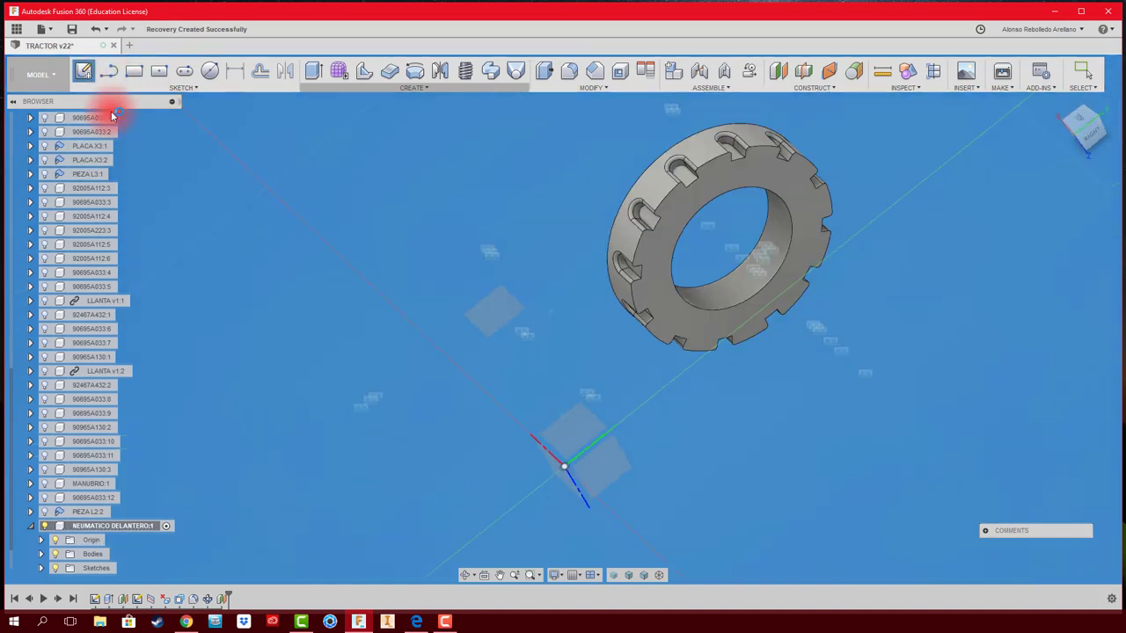
left_click(1096, 77)
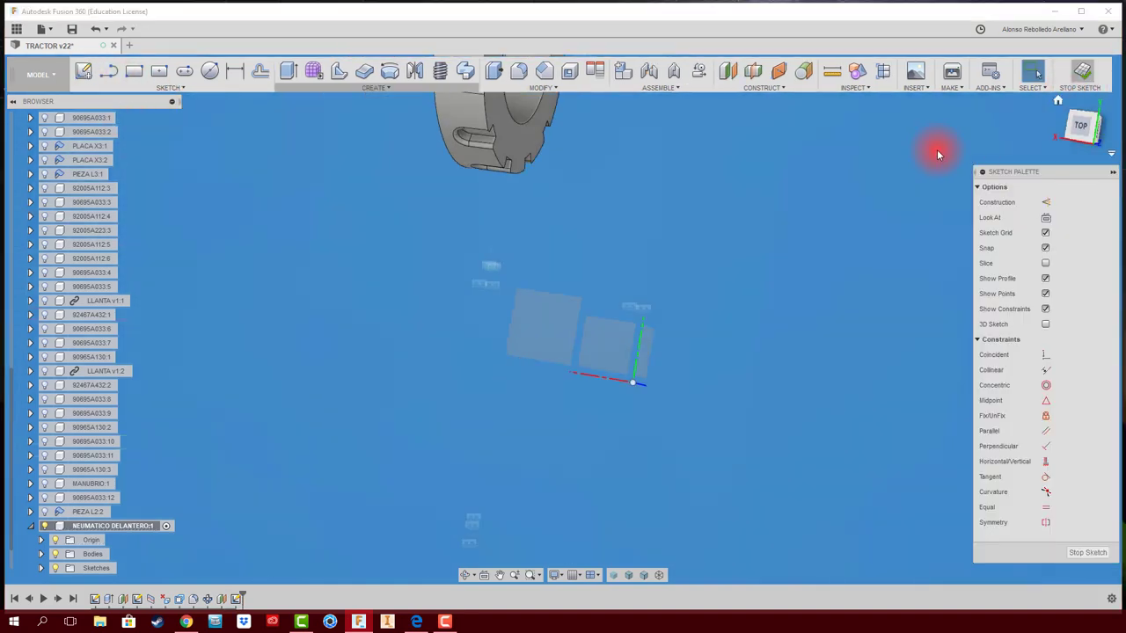
left_click(84, 71)
left_click(433, 158)
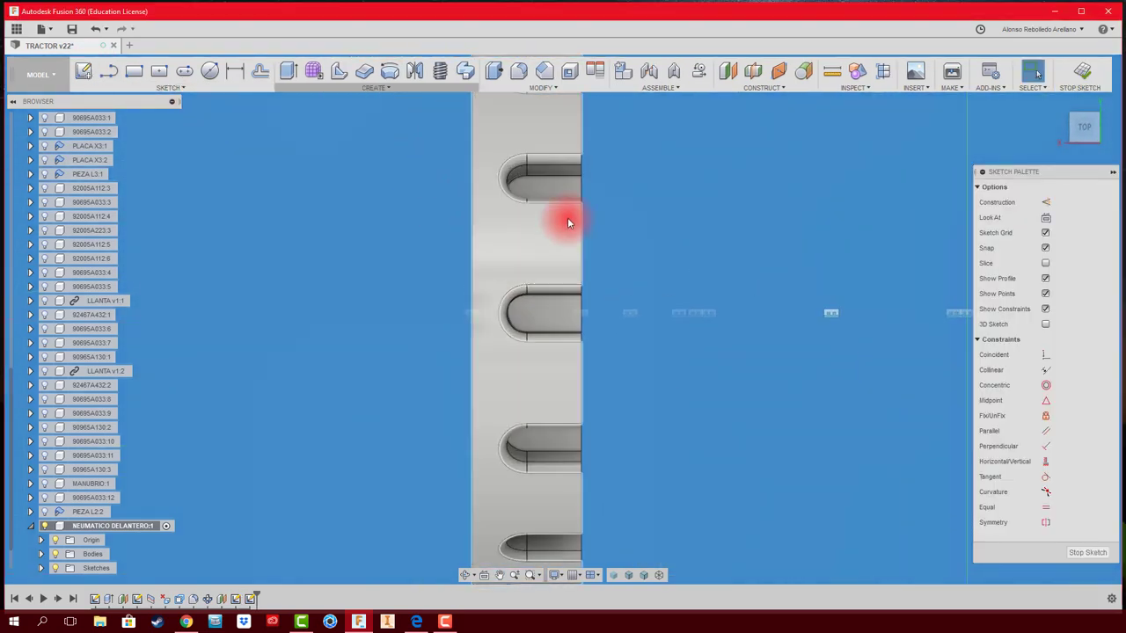
left_click(185, 70)
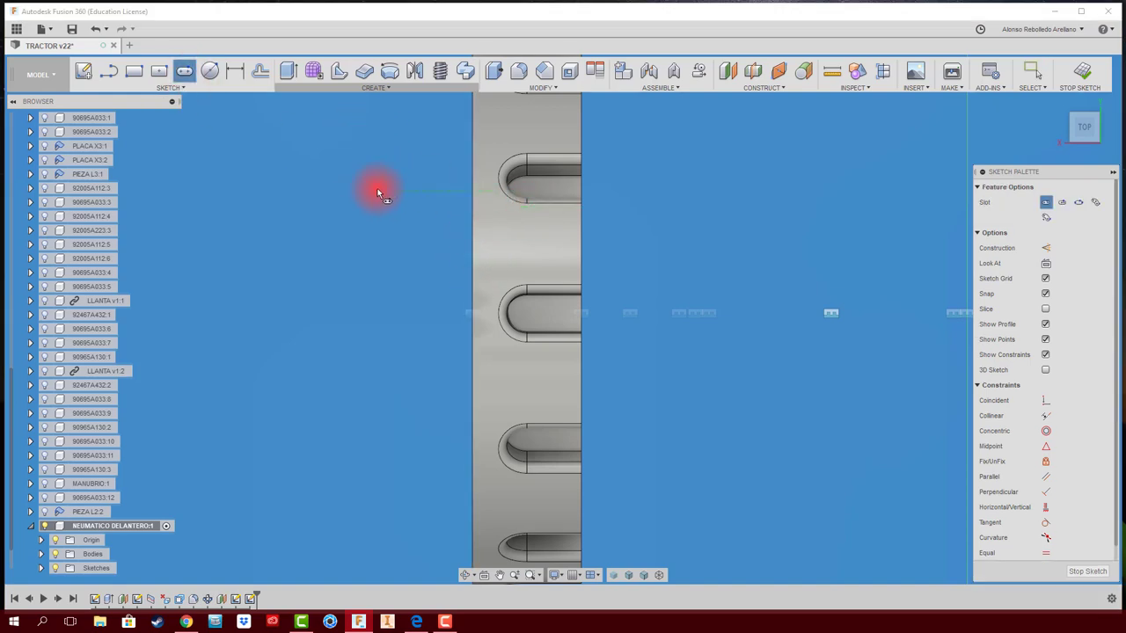
key("l")
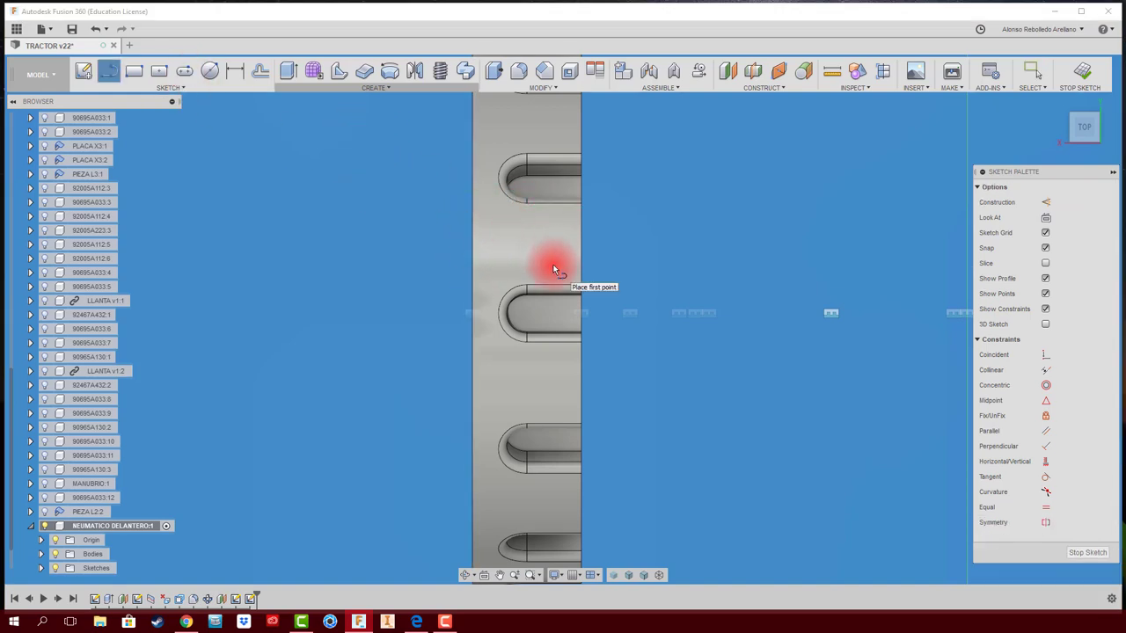
key("p")
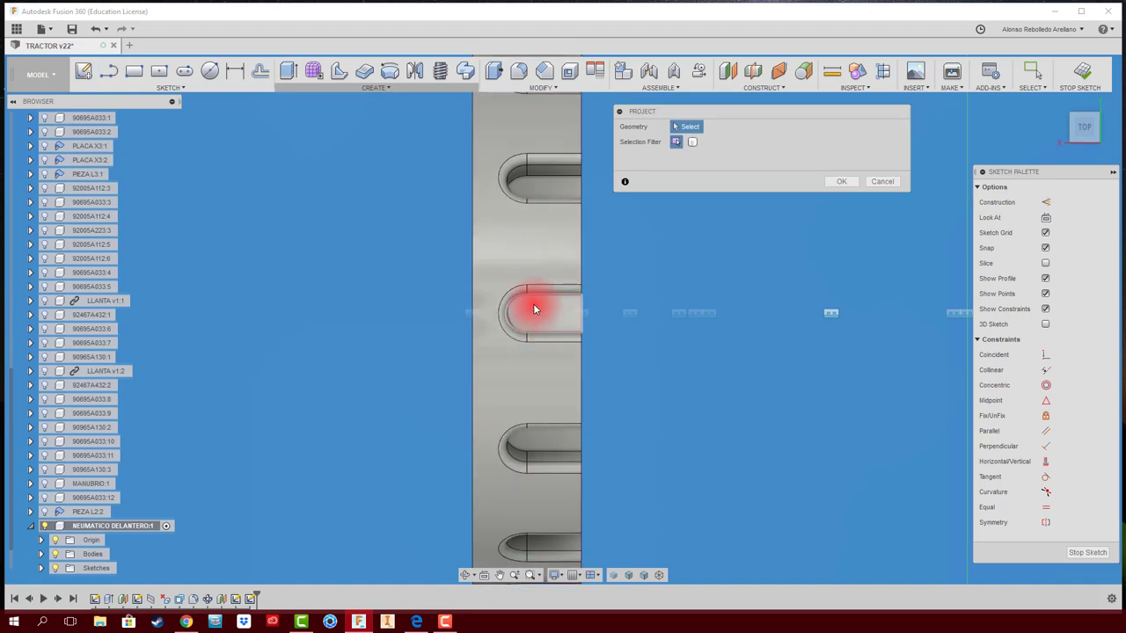
left_click(533, 306)
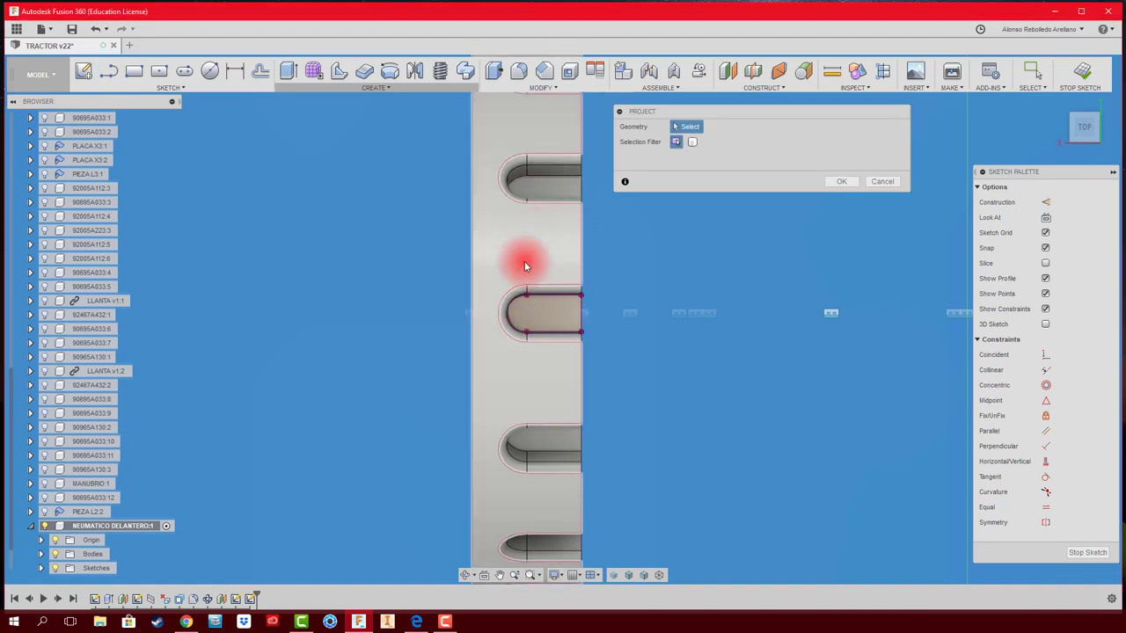
left_click(587, 246)
left_click(826, 182)
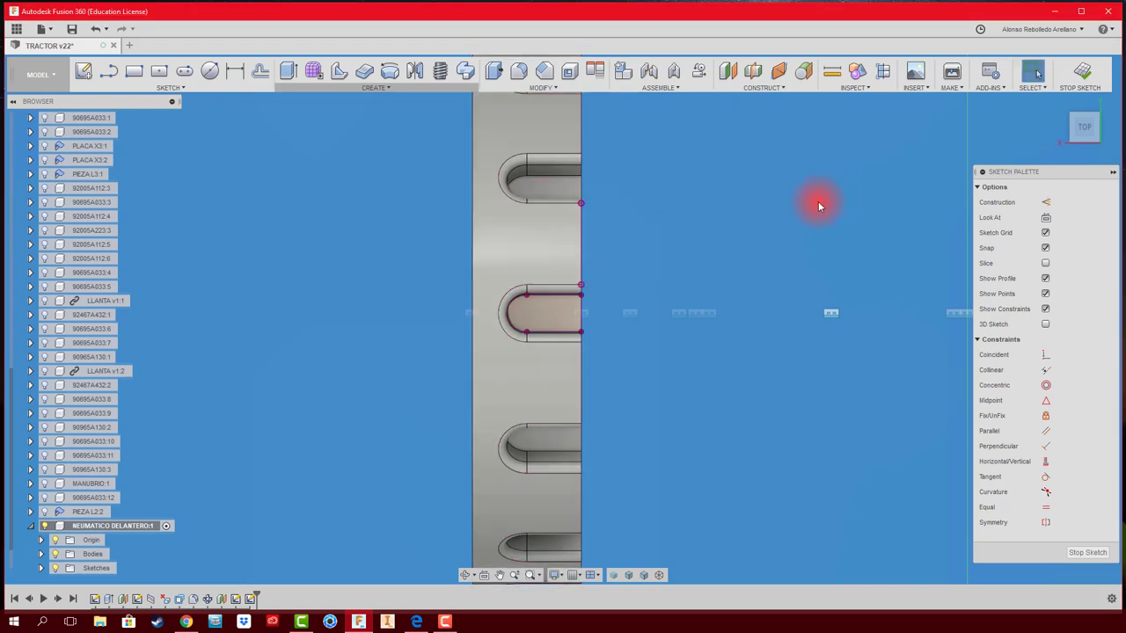
Step: Draw a horizontal construction line starting from the projected edge
key("l")
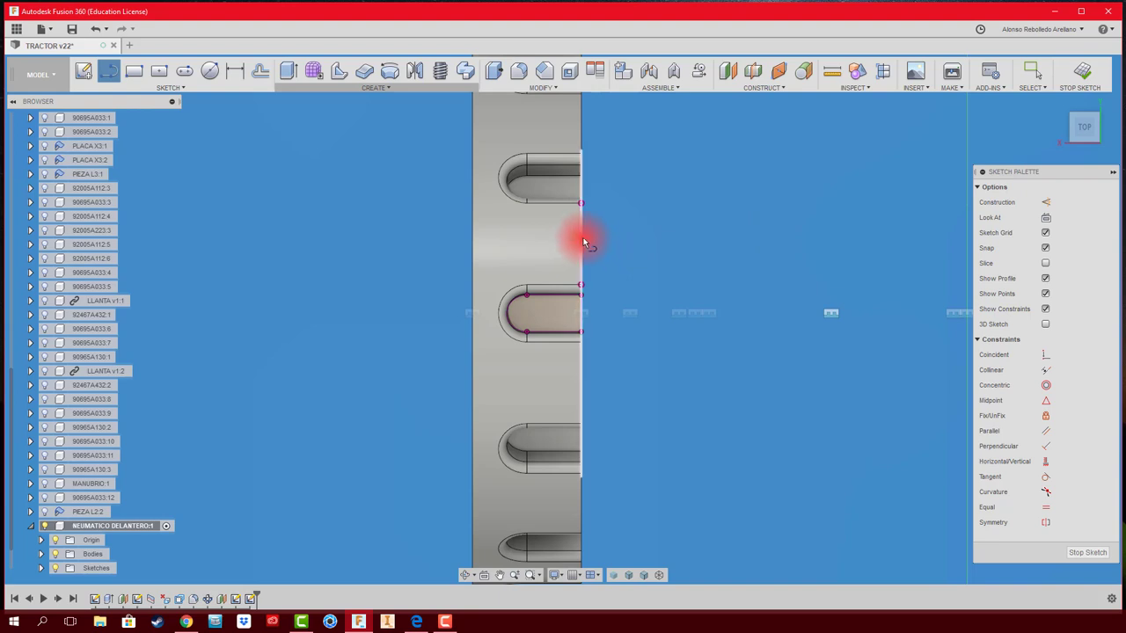
left_click(581, 244)
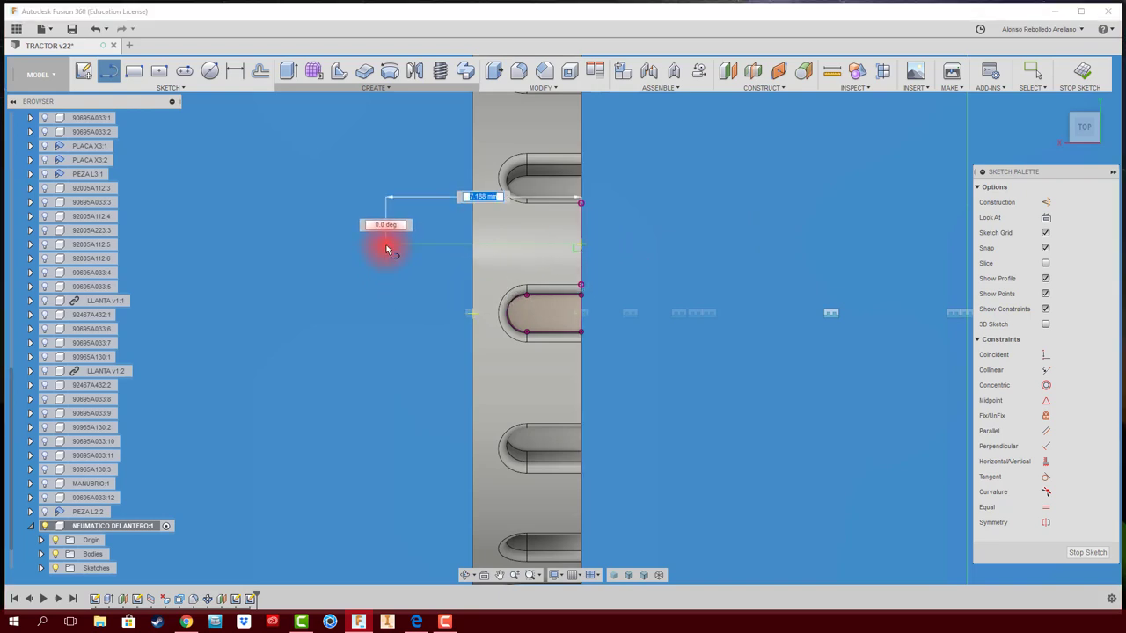
left_click(384, 244)
key("Escape")
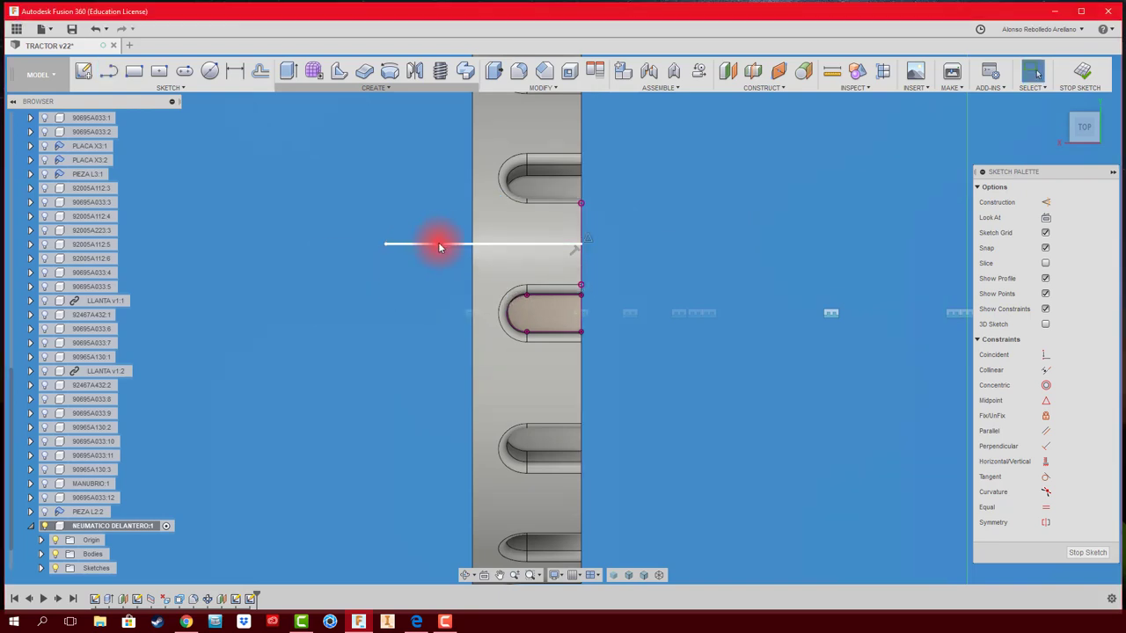
left_click(438, 243)
left_click(1046, 203)
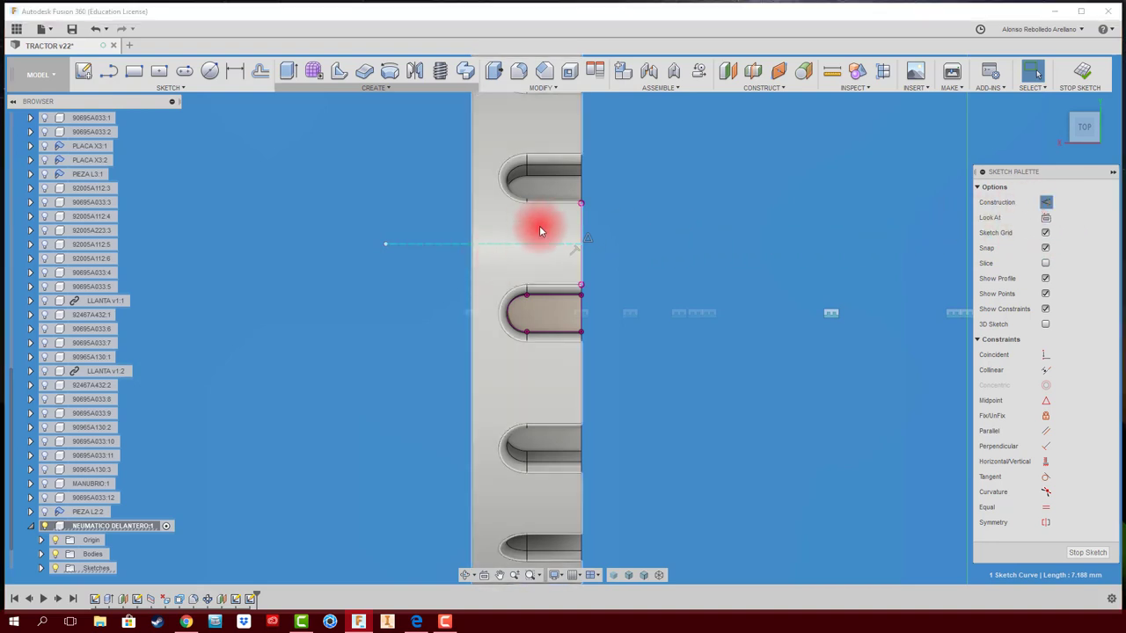
Step: Draw a 1.8 mm wide slot along the construction line and finish the sketch
left_click(188, 70)
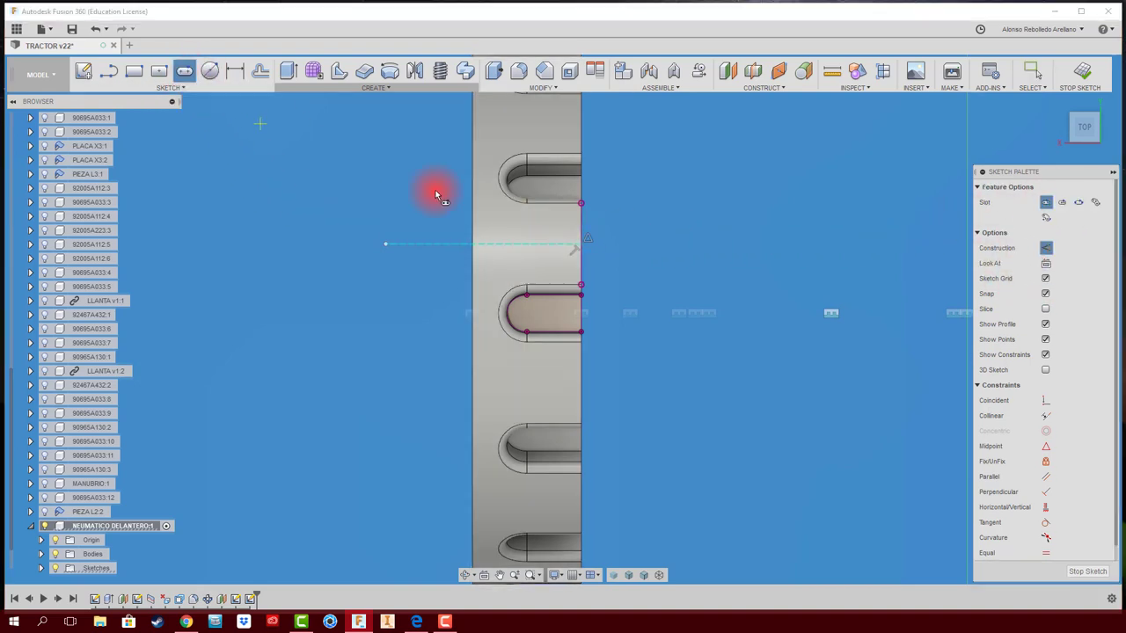
left_click(527, 246)
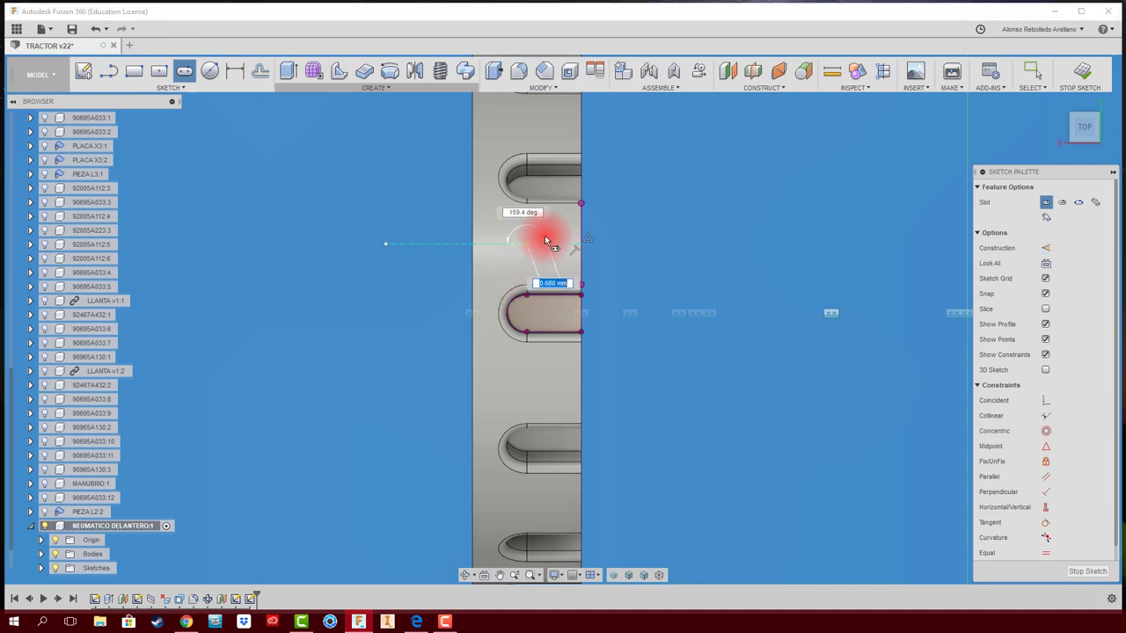
left_click(432, 244)
type("1.8")
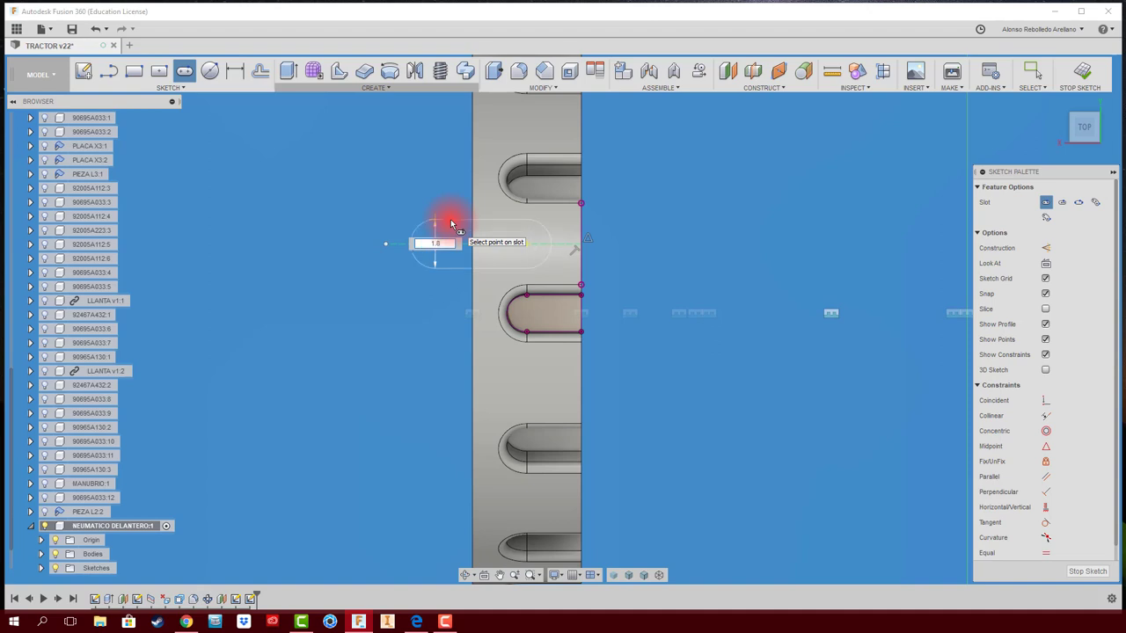
key("Return")
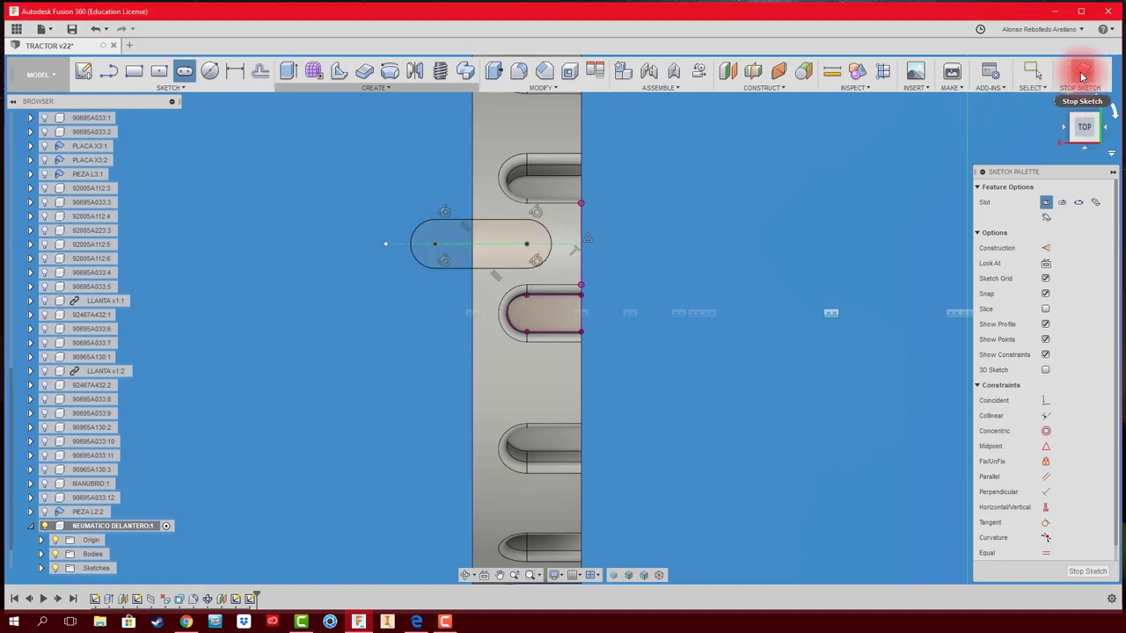
left_click(1081, 70)
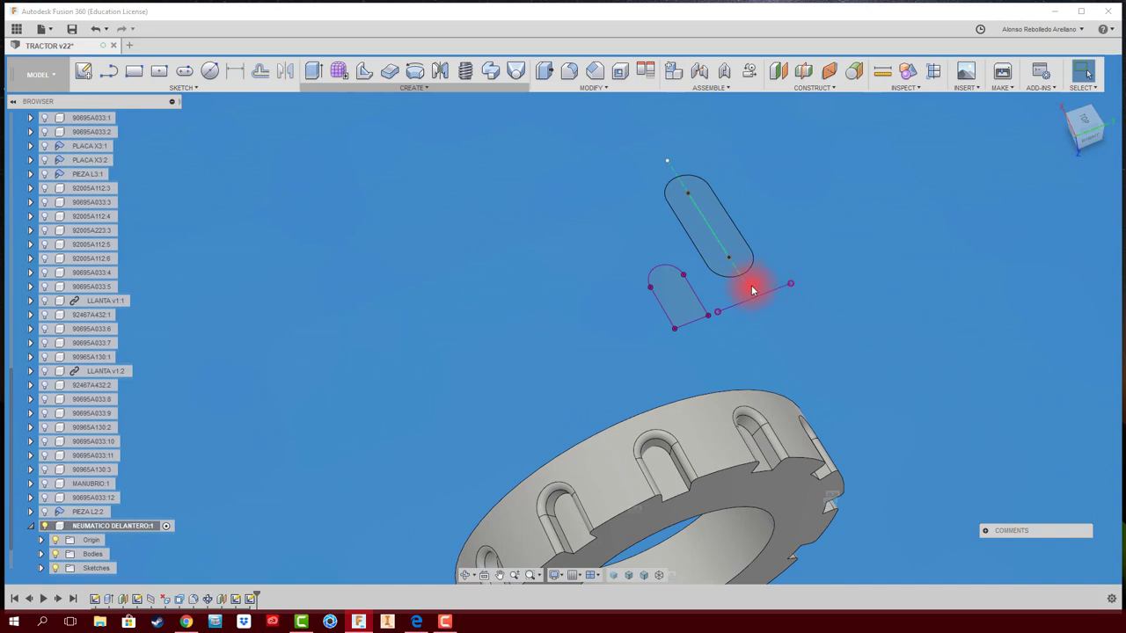
left_click(663, 307)
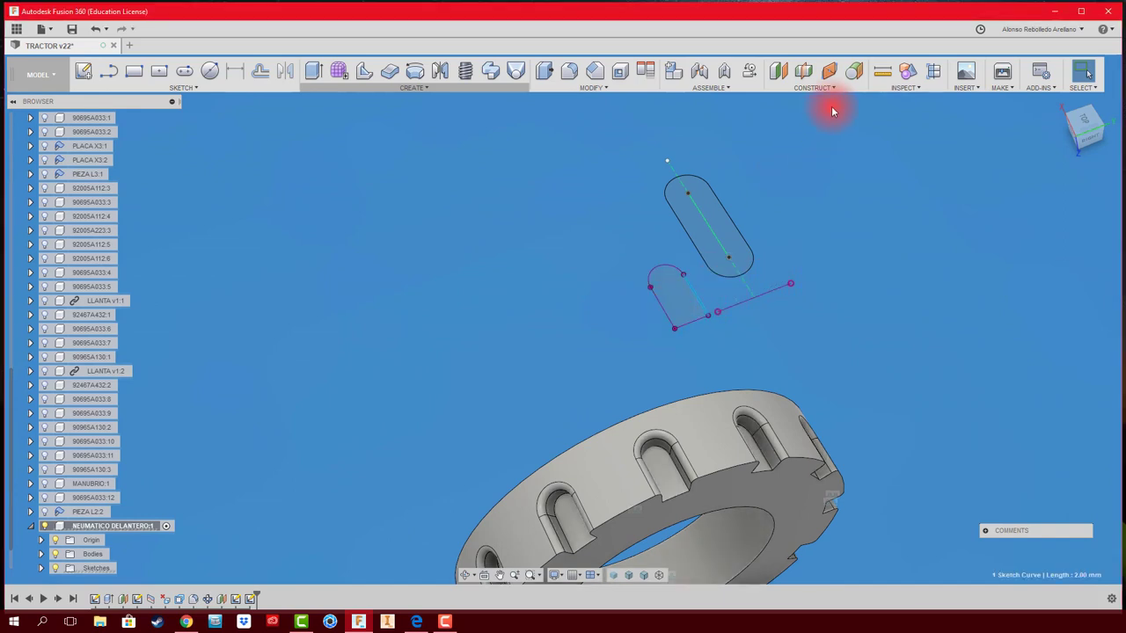
left_click(882, 70)
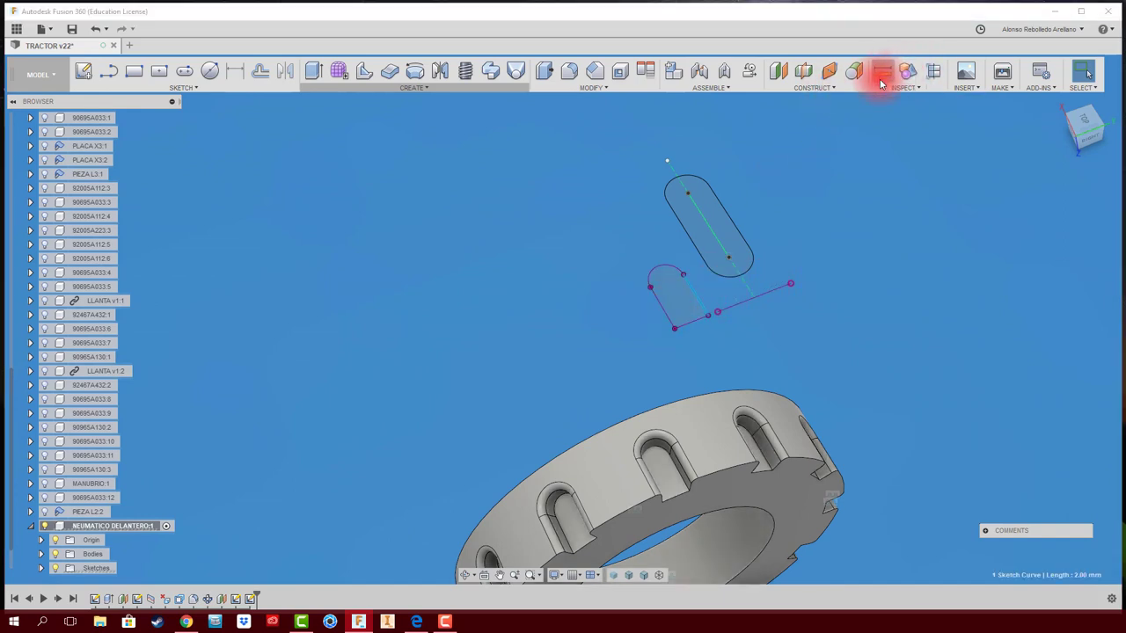
left_click(694, 319)
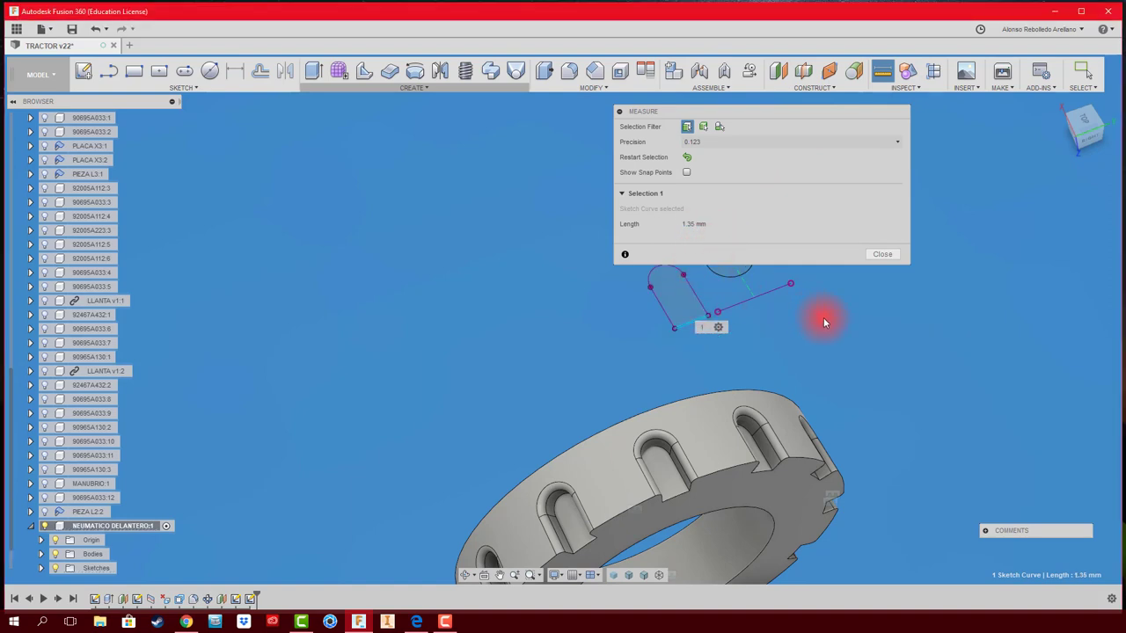
middle_click_drag(822, 319, 718, 375)
left_click(881, 254)
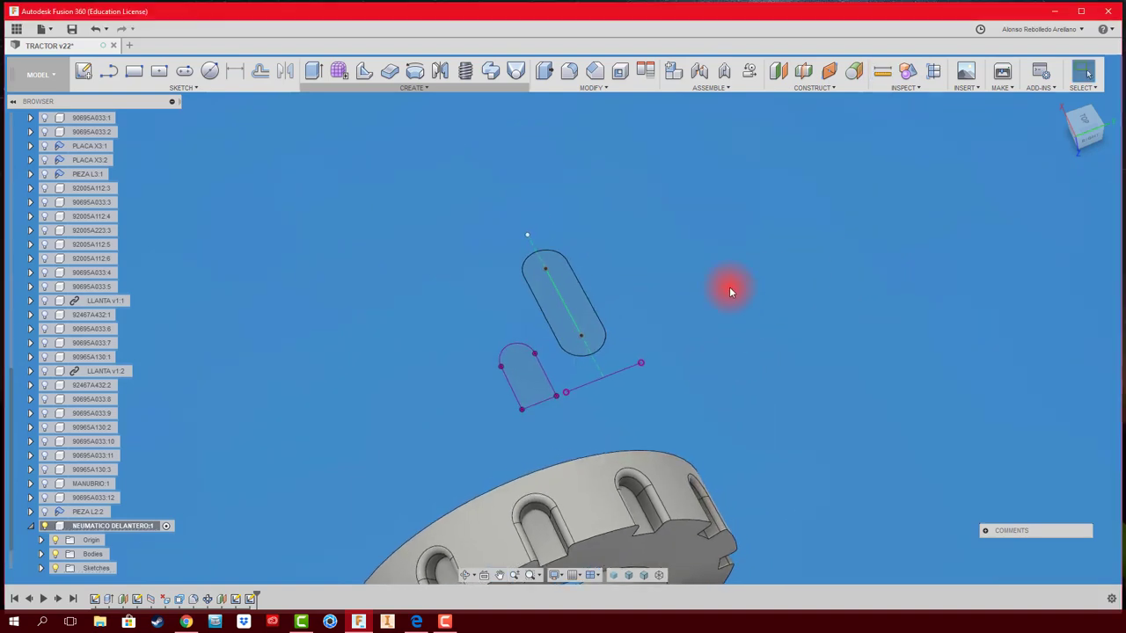
left_click(559, 304)
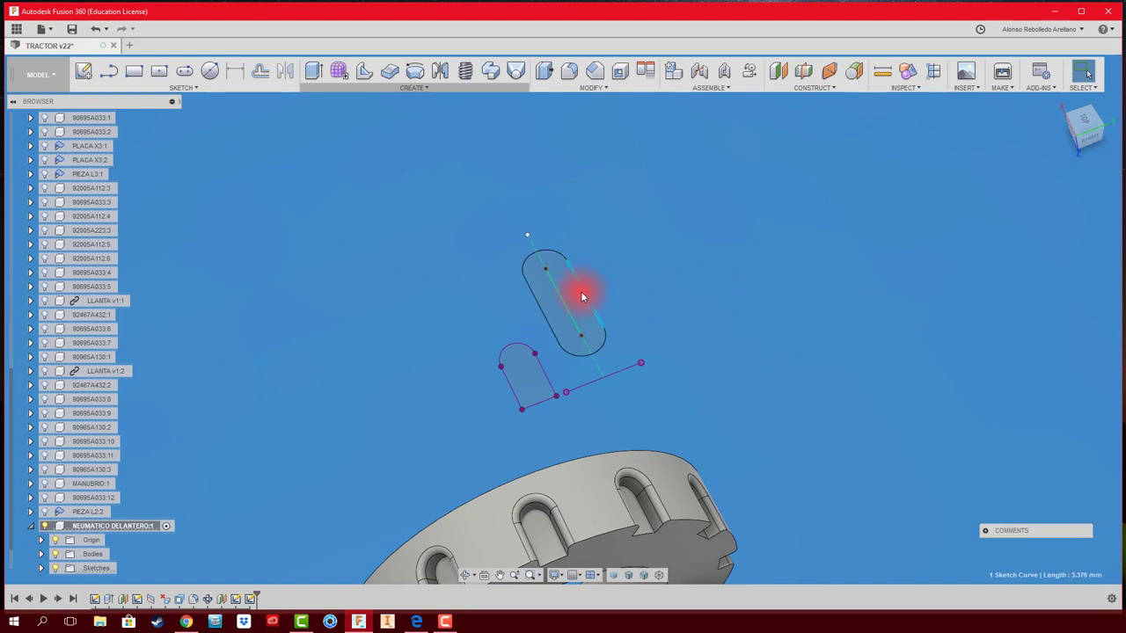
left_click(882, 70)
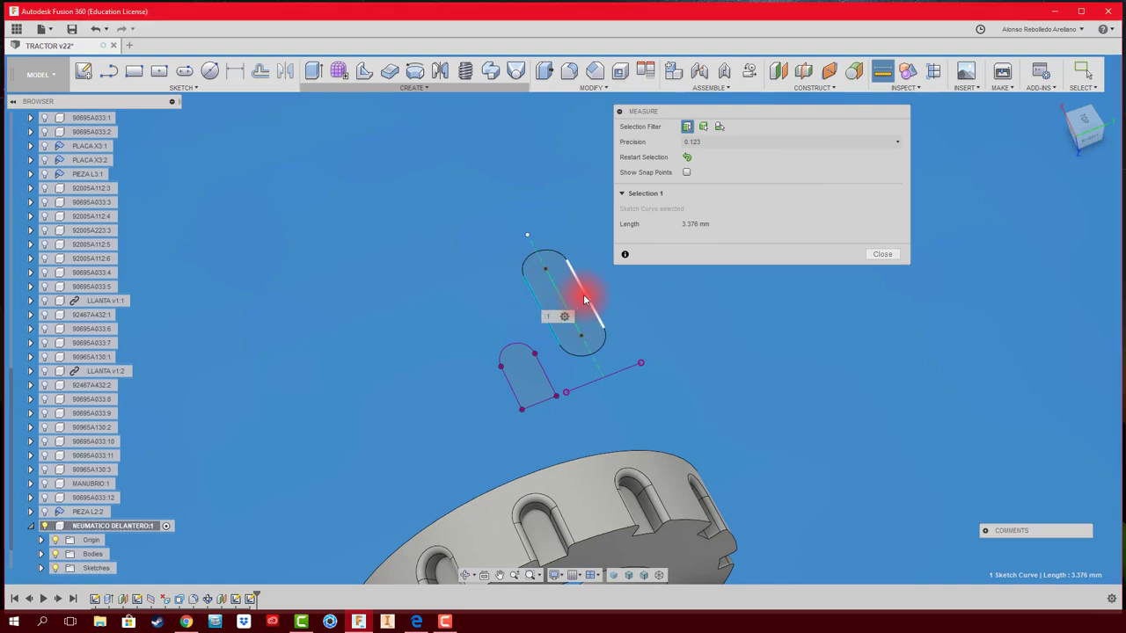
left_click(584, 300)
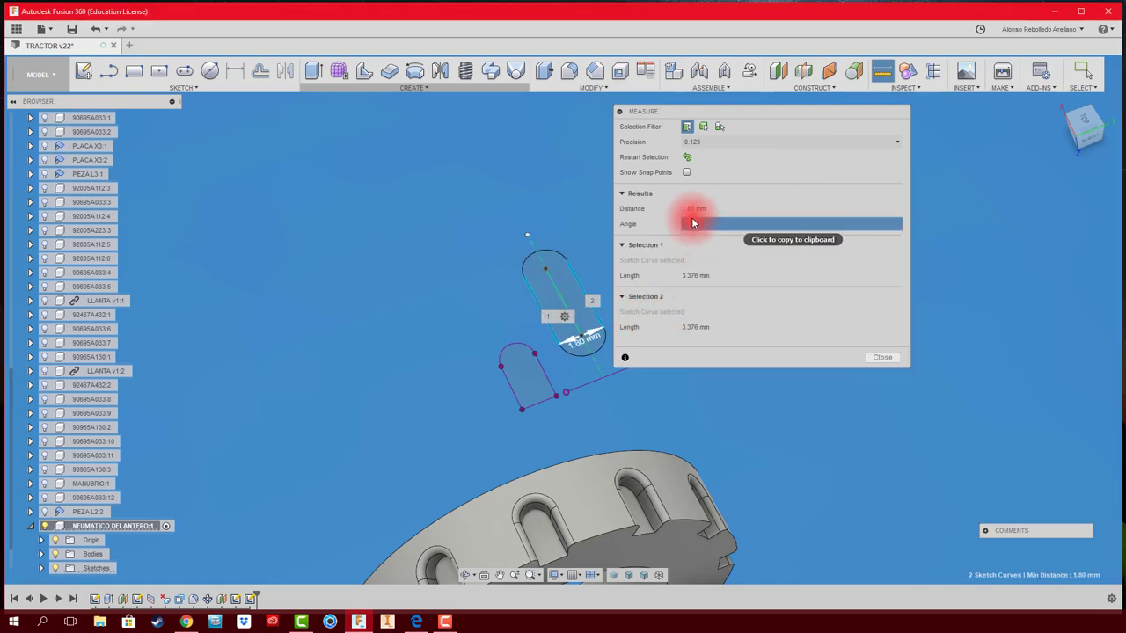
left_click(862, 359)
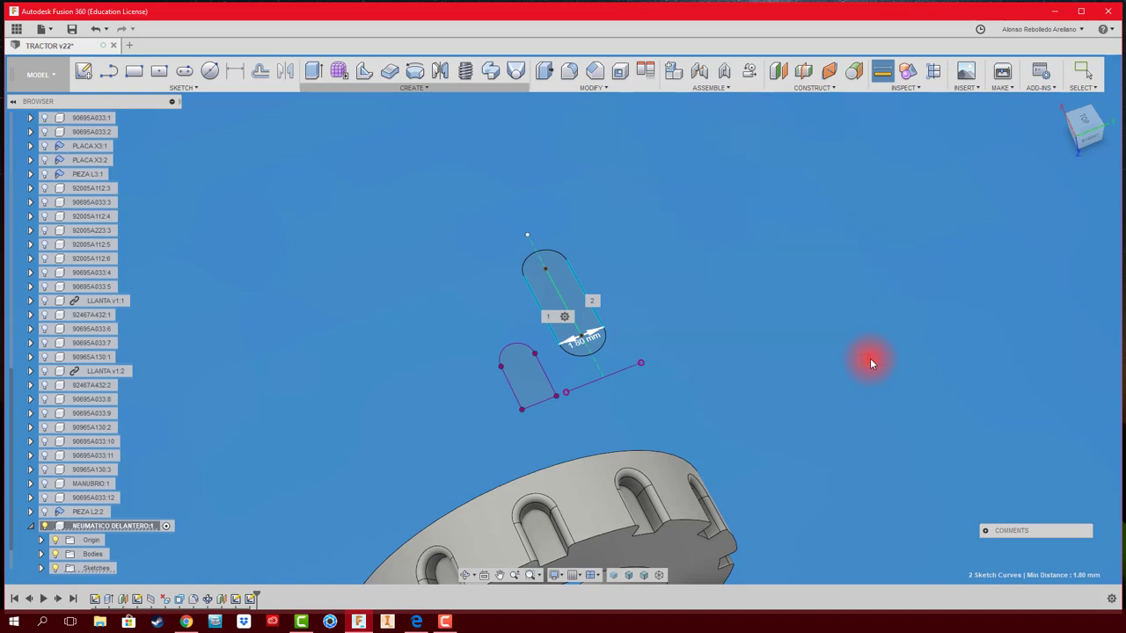
mouse_move(440, 502)
middle_mouse_down("shift")
mouse_move(419, 466)
mouse_move(302, 550)
middle_mouse_up("shift")
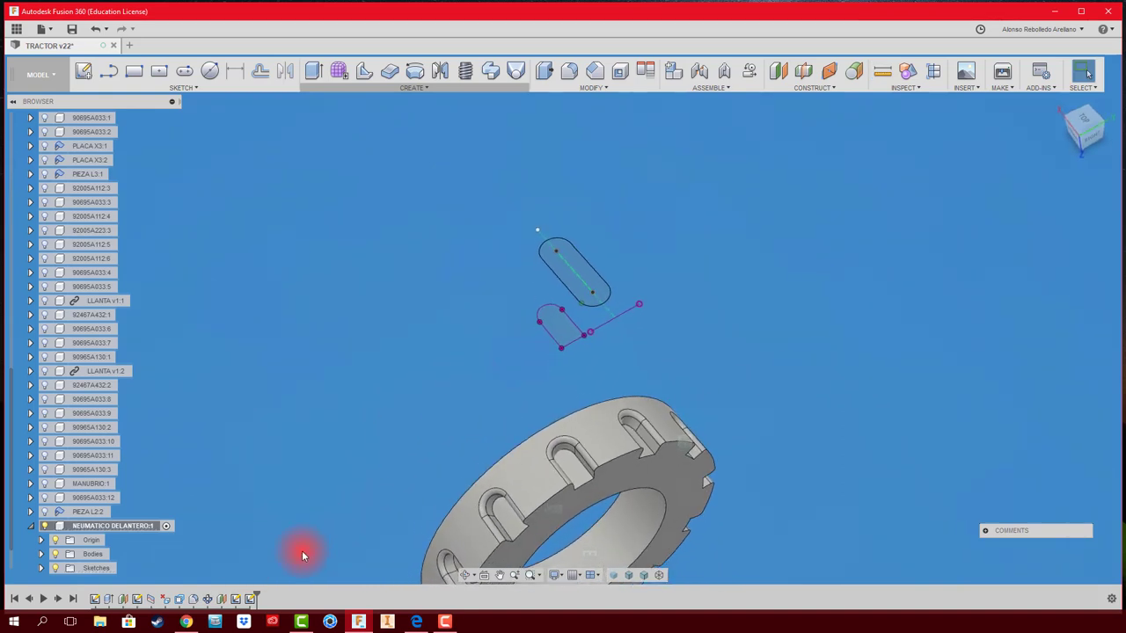
Step: Reopen the slot sketch and add a width dimension to the new slot
right_click(251, 601)
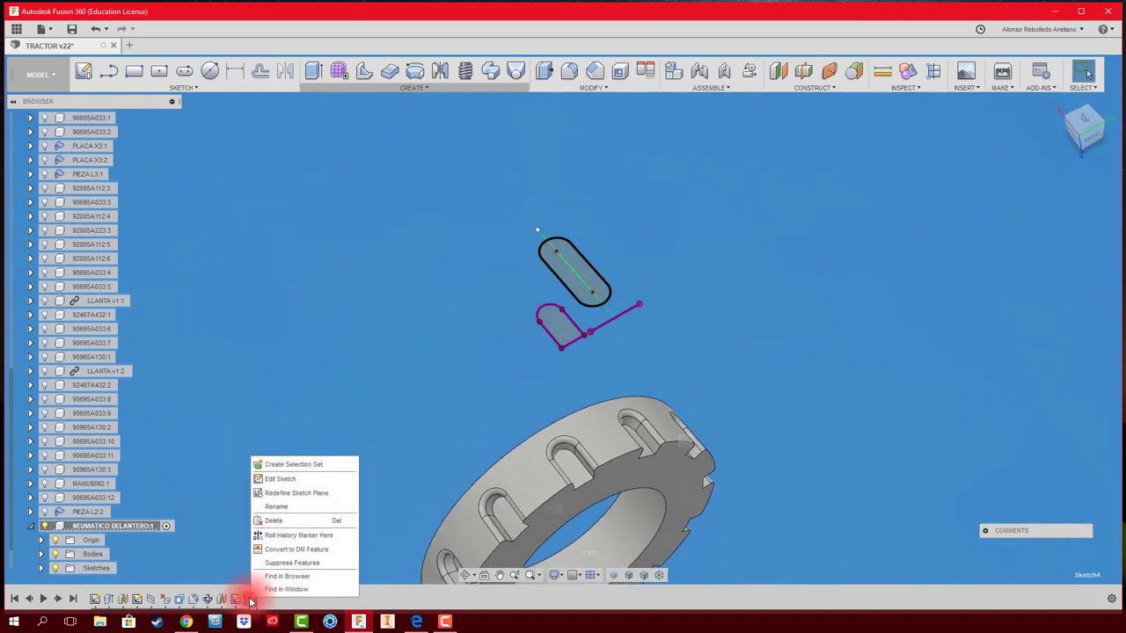
left_click(285, 478)
scroll(695, 401, "up", 3)
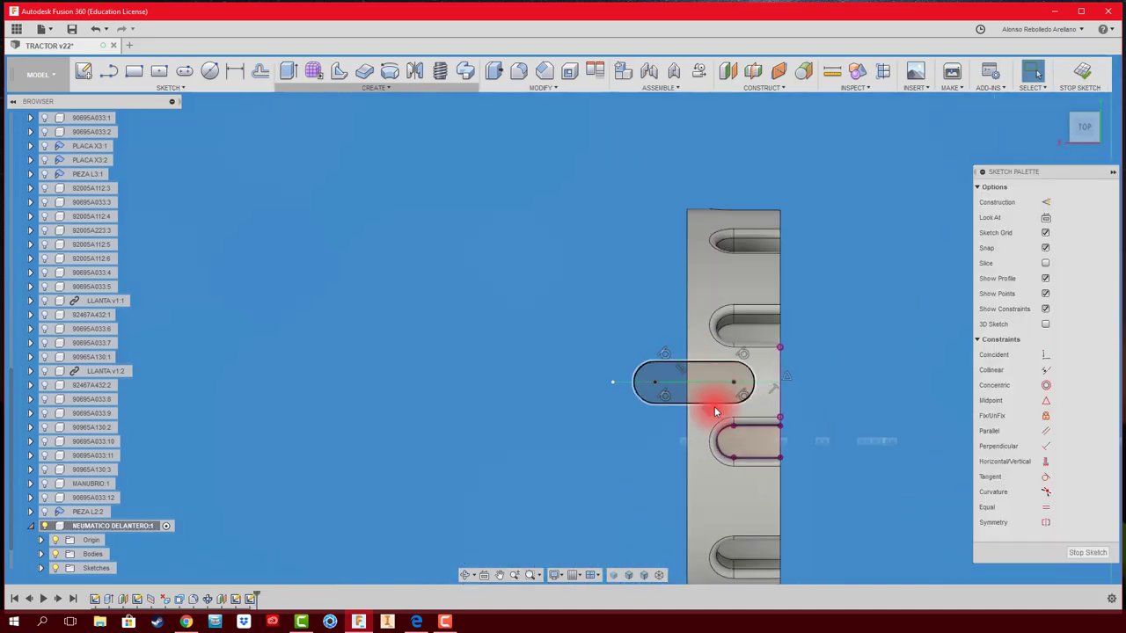
key("d")
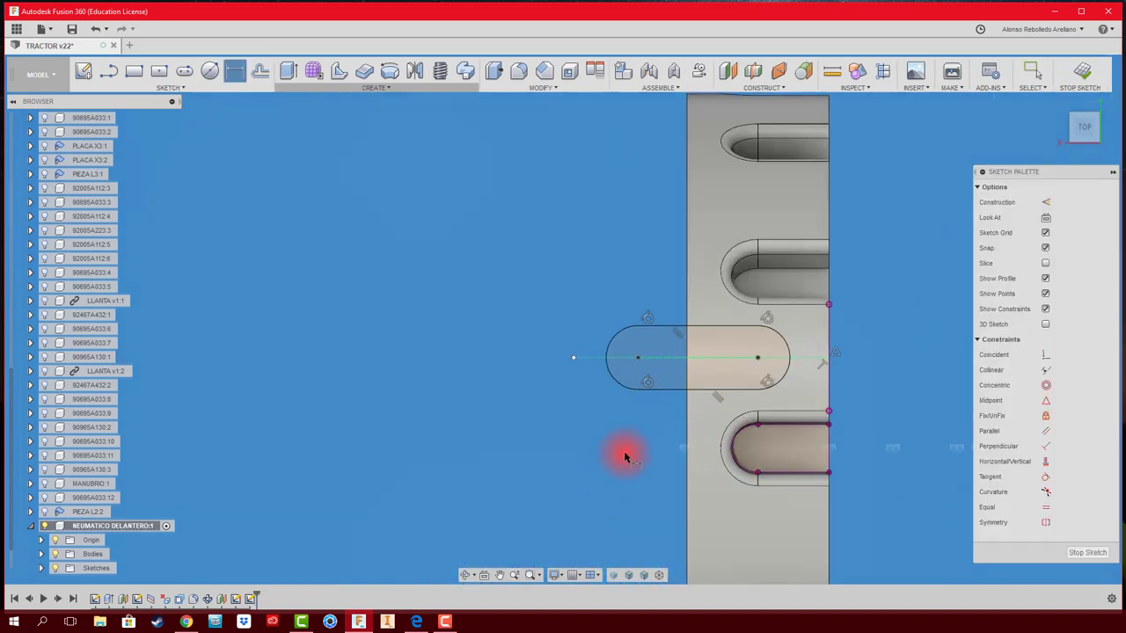
left_click(680, 390)
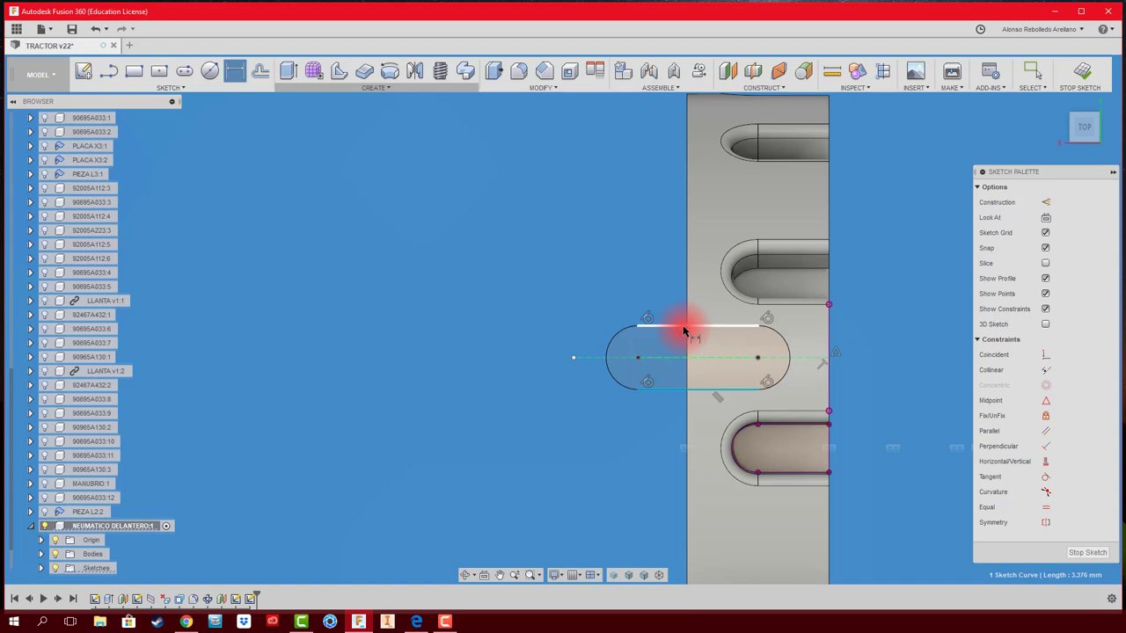
left_click(684, 327)
left_click(501, 369)
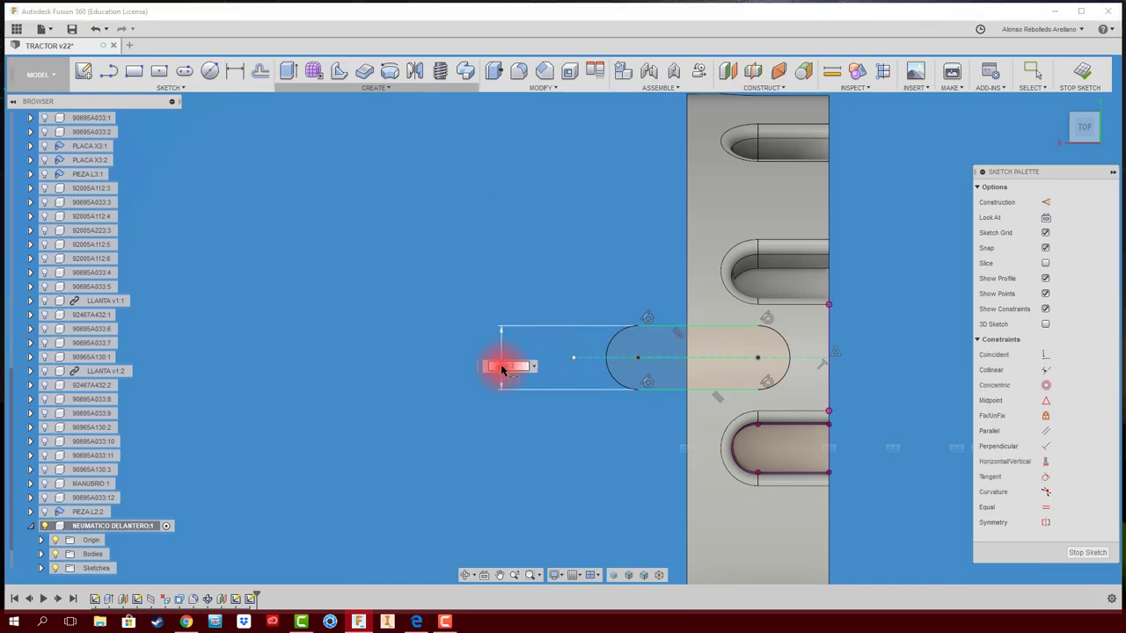
key("Return")
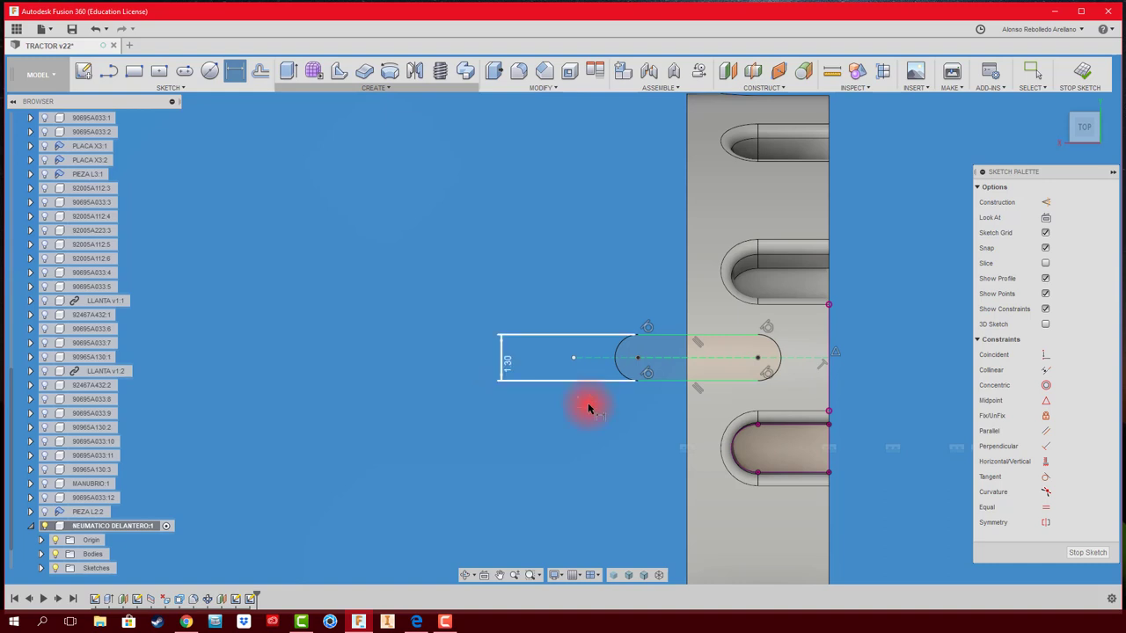
Step: Add a driven width dimension on the lower slot and change the new slot's 1.30 width to 1.35
left_click(776, 428)
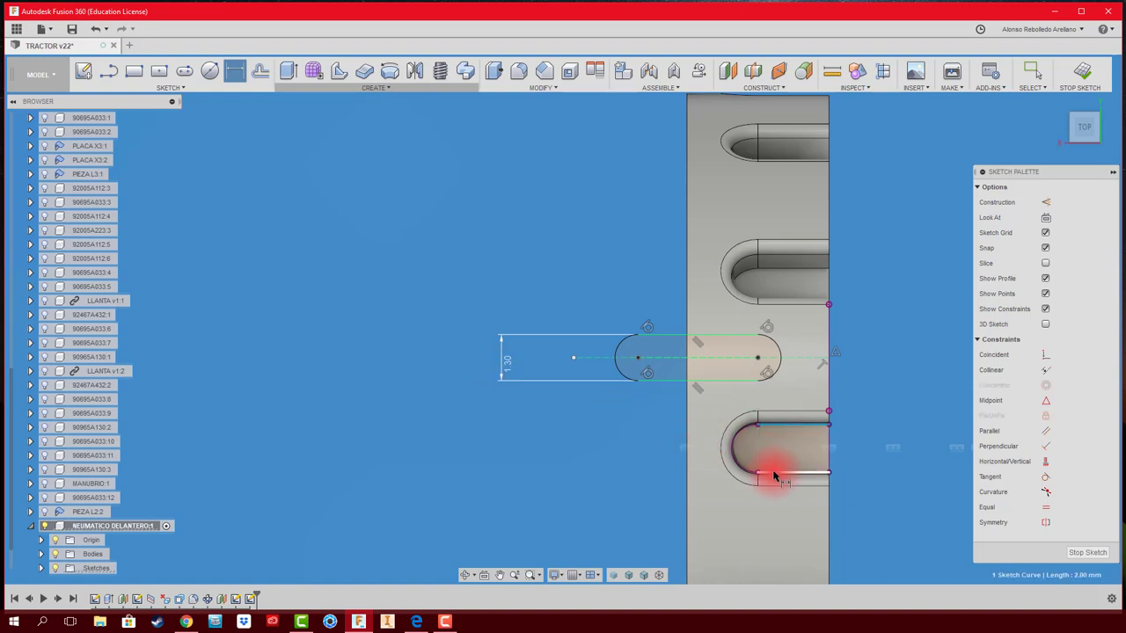
left_click(771, 472)
left_click(568, 450)
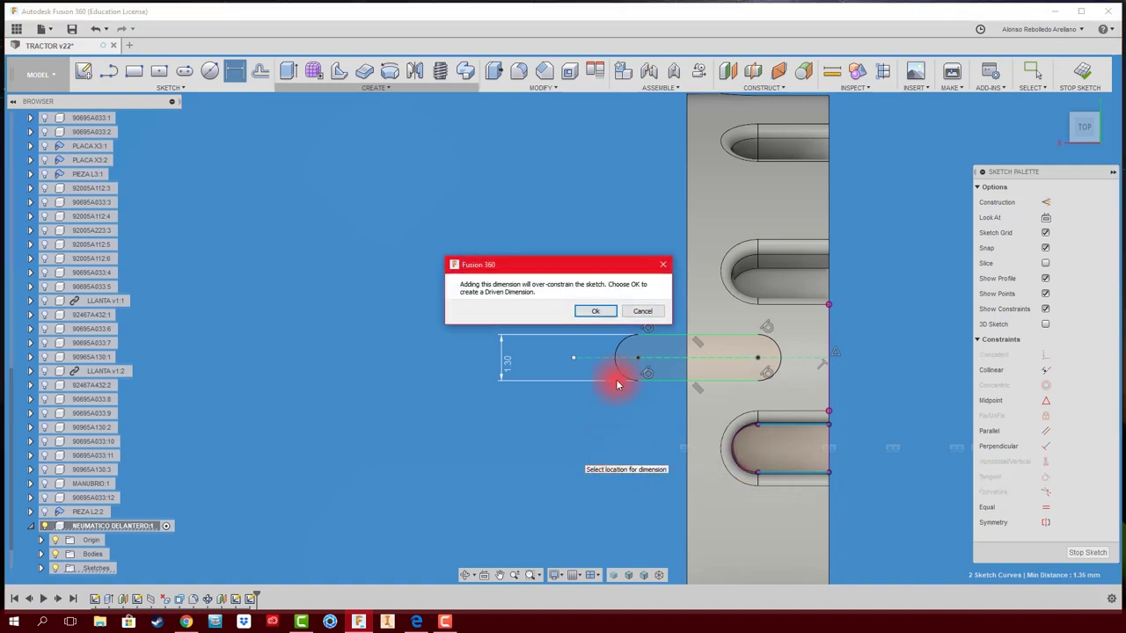
left_click(596, 311)
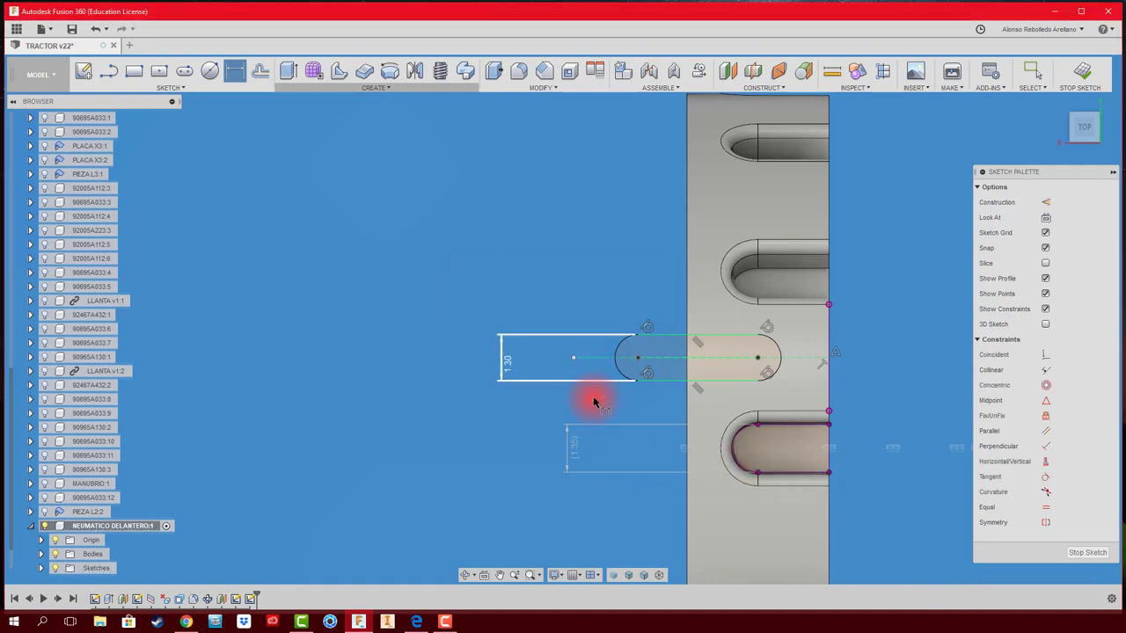
key("Escape")
double_click(510, 363)
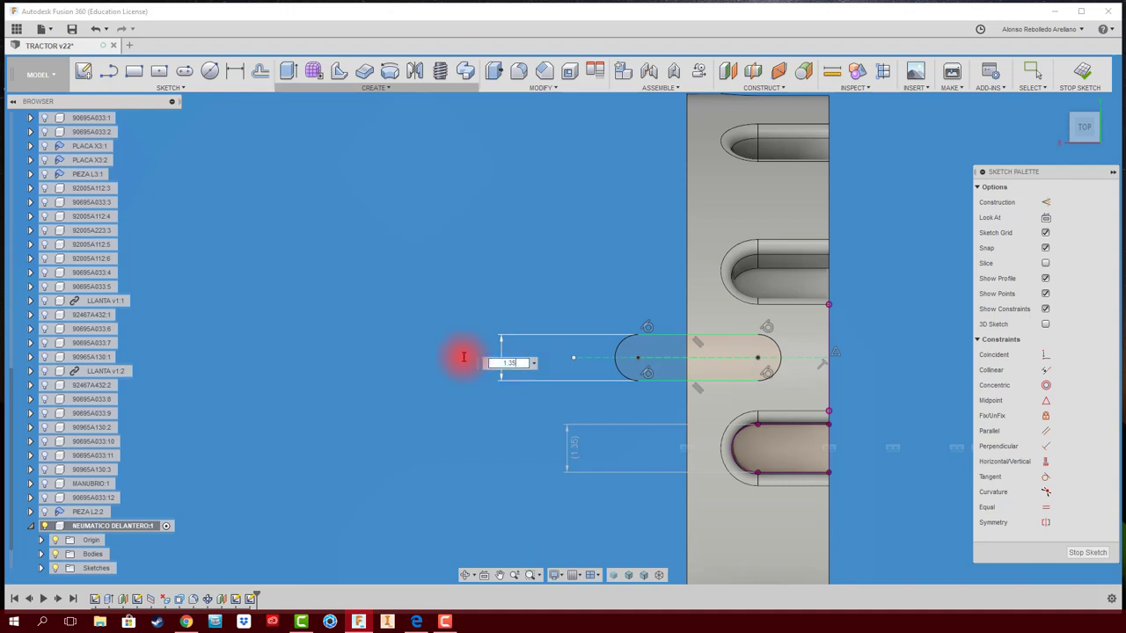
key("Return")
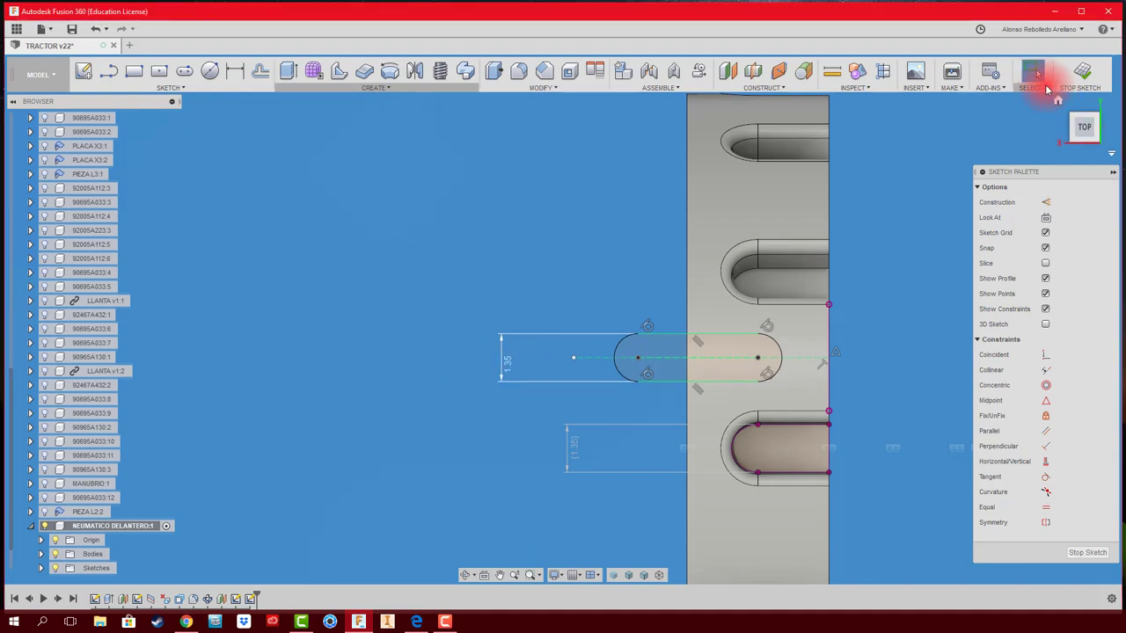
Step: Finish the sketch and delete the leftover projected line and arc, keeping only the slot
left_click(1091, 74)
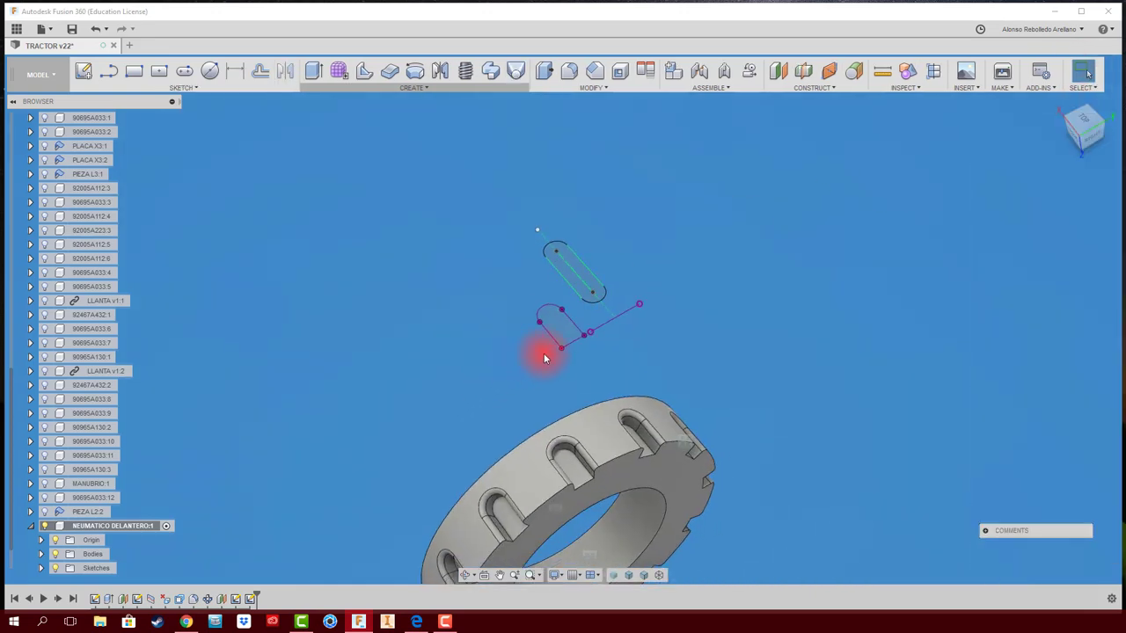
left_click(552, 339)
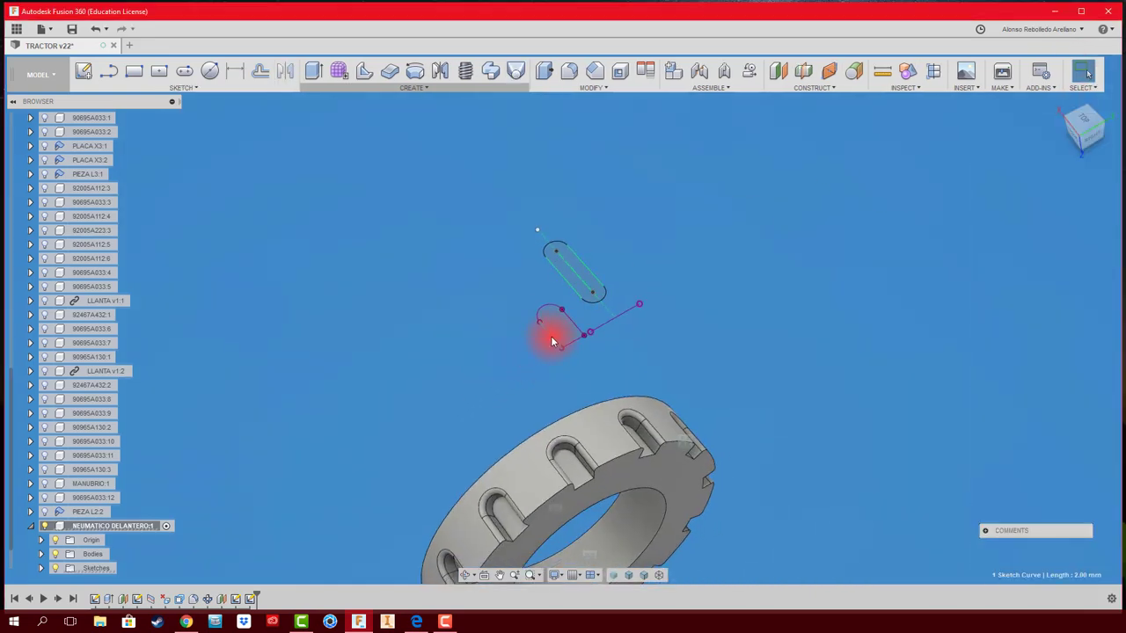
right_click(552, 342)
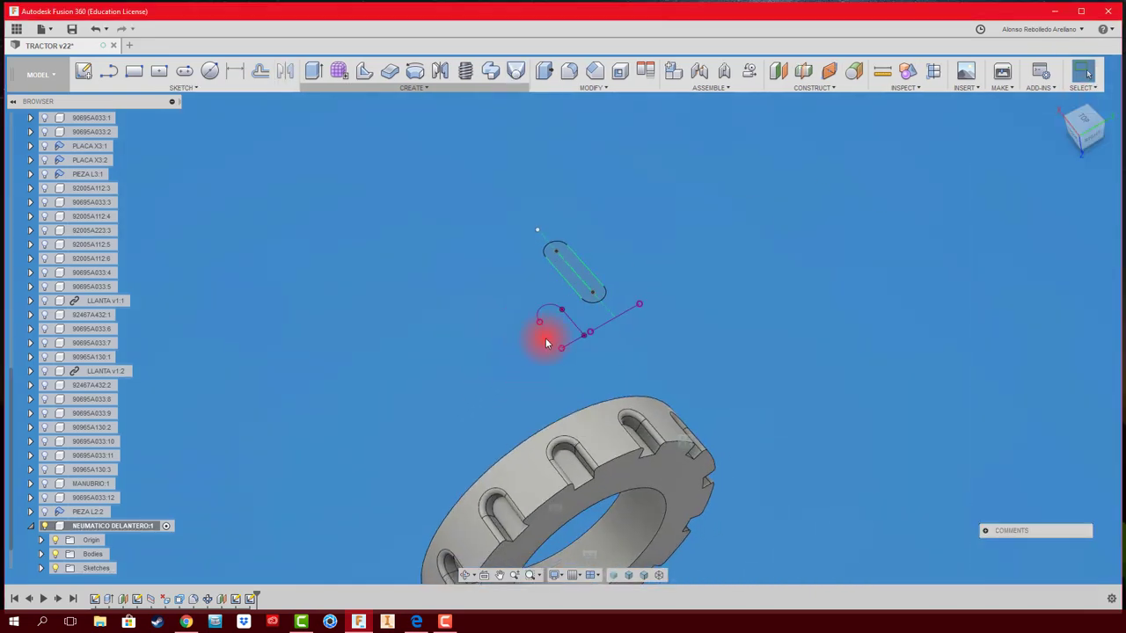
mouse_move(525, 300)
left_mouse_down()
mouse_move(568, 360)
mouse_move(559, 330)
left_mouse_up()
right_click(548, 307)
left_click(516, 293)
right_click(577, 321)
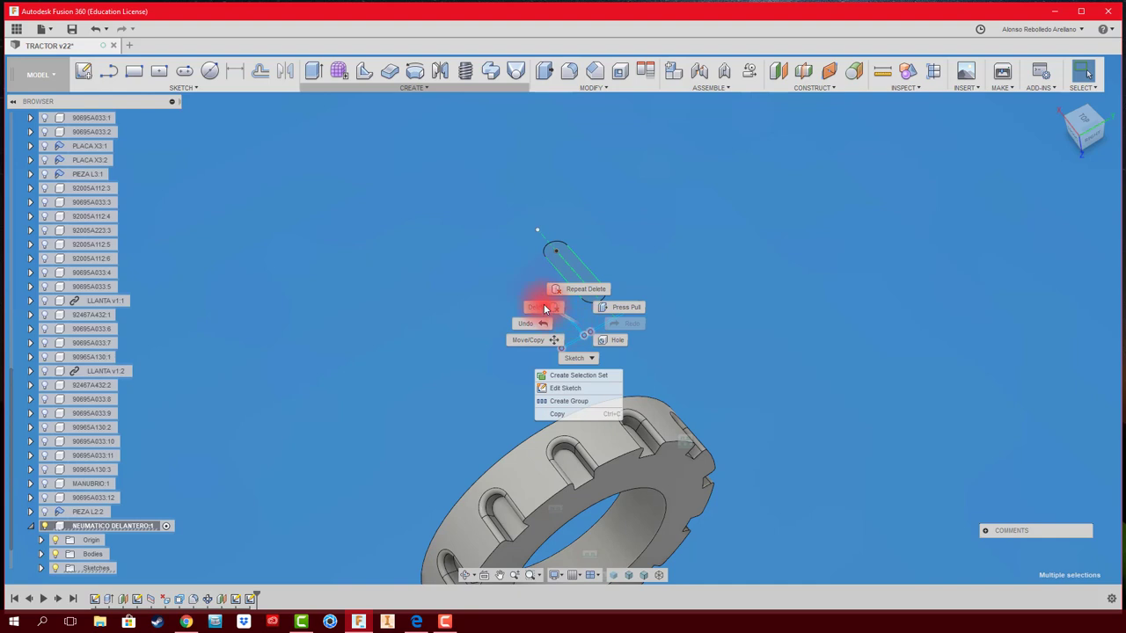
left_click(545, 308)
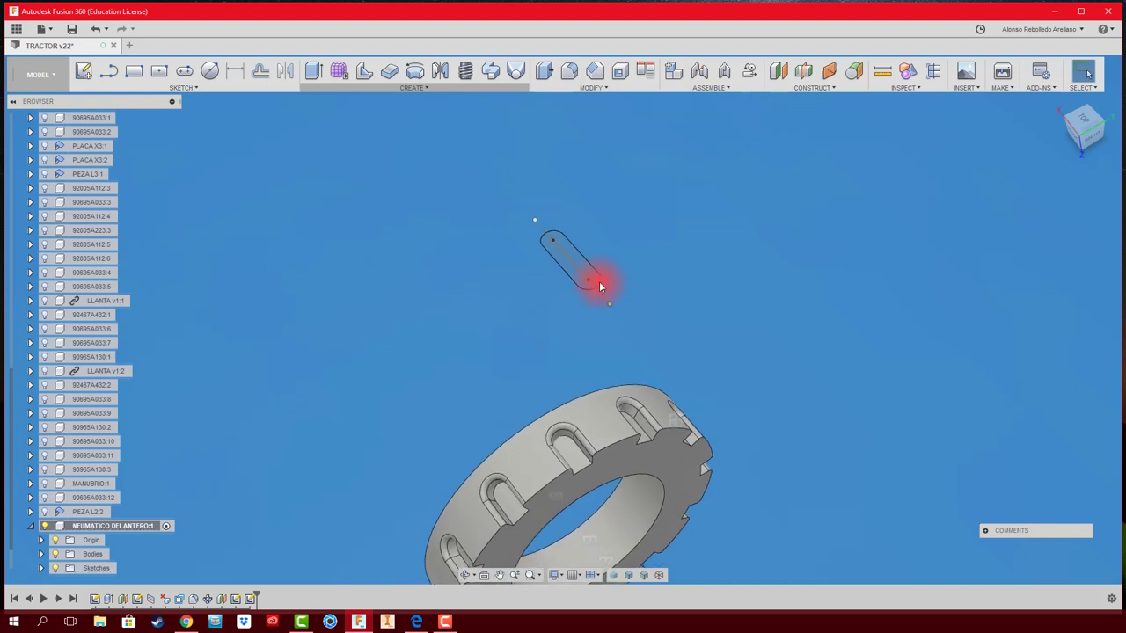
Step: Split the tire's outer face with the new slot outline, then orbit to face the wheel
left_click(601, 91)
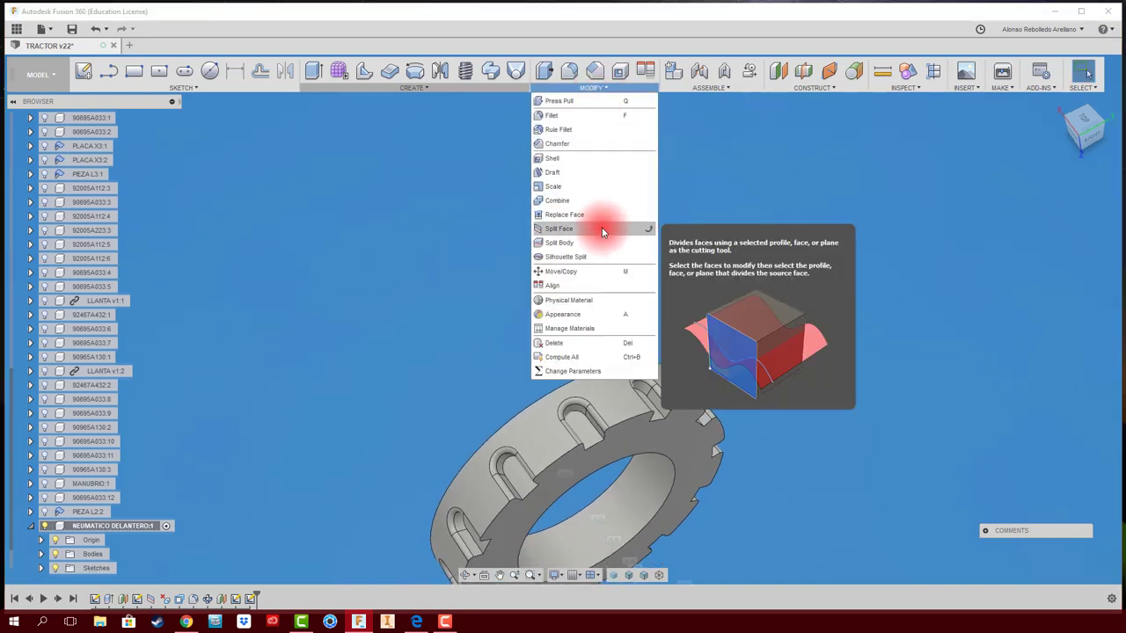
left_click(603, 232)
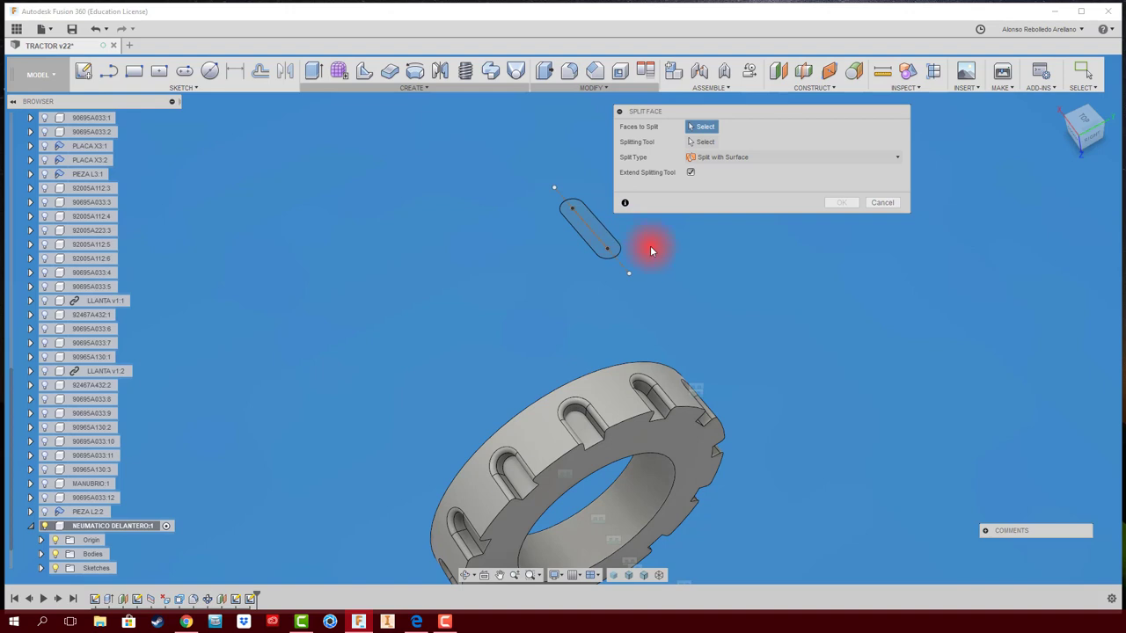
left_click(608, 399)
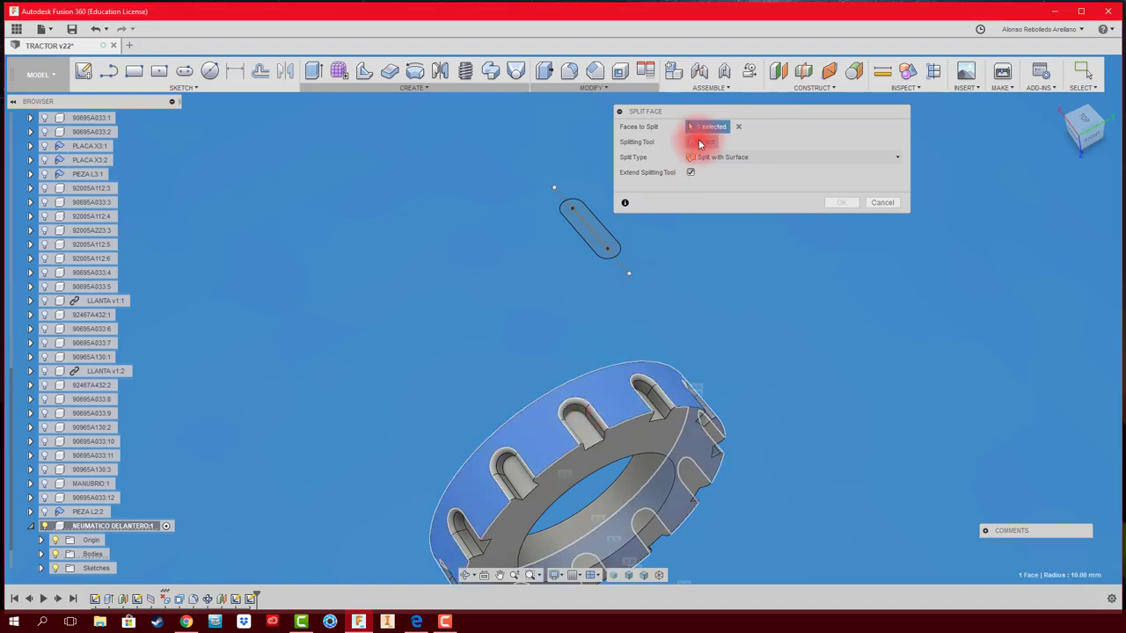
left_click(700, 145)
left_click(595, 219)
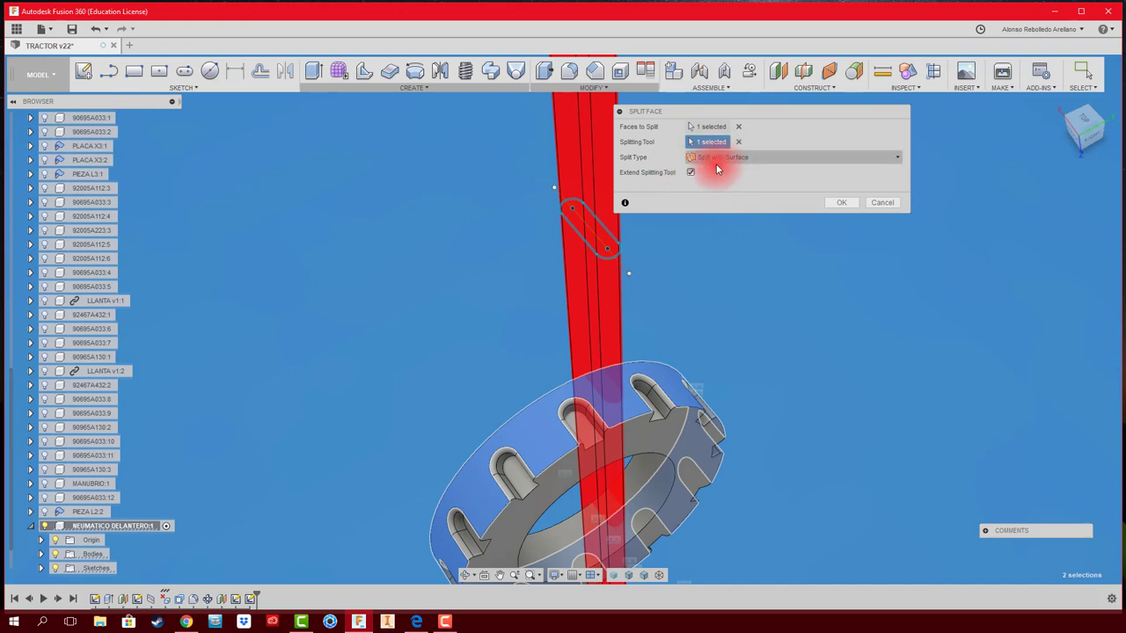
left_click(837, 202)
mouse_move(830, 205)
middle_mouse_down("shift")
mouse_move(688, 353)
mouse_move(729, 355)
mouse_move(725, 364)
mouse_move(603, 245)
mouse_move(447, 168)
mouse_move(428, 107)
middle_mouse_up("shift")
scroll(724, 364, "up", 3)
left_click(415, 89)
mouse_move(413, 314)
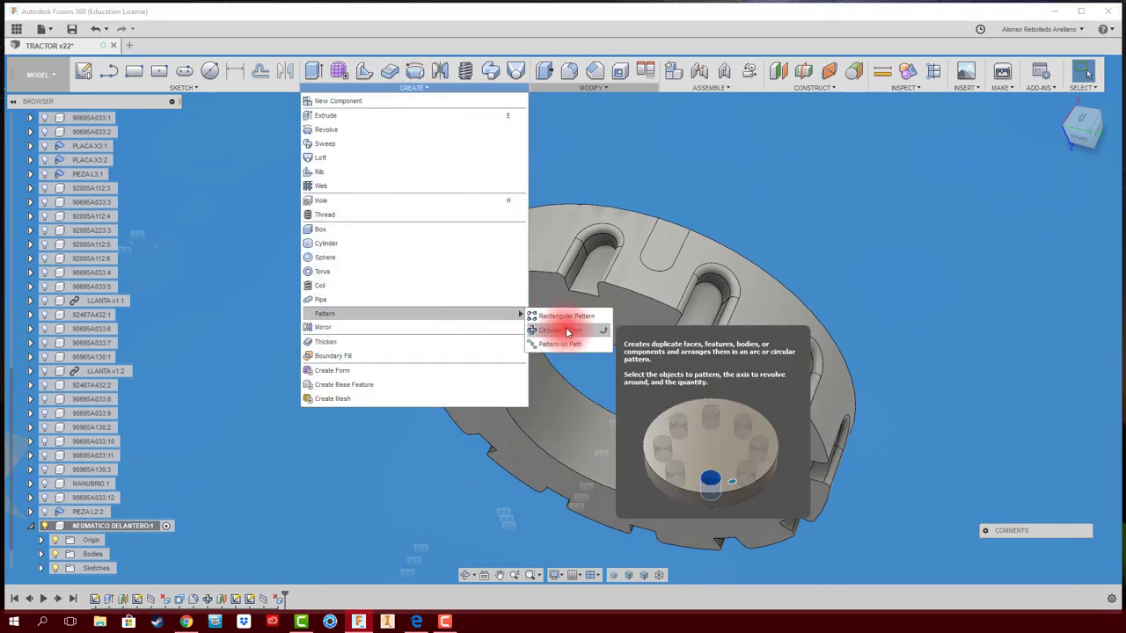
left_click(556, 332)
mouse_move(751, 128)
middle_mouse_down("shift")
mouse_move(696, 209)
mouse_move(673, 295)
mouse_move(744, 272)
middle_mouse_up("shift")
left_click(882, 217)
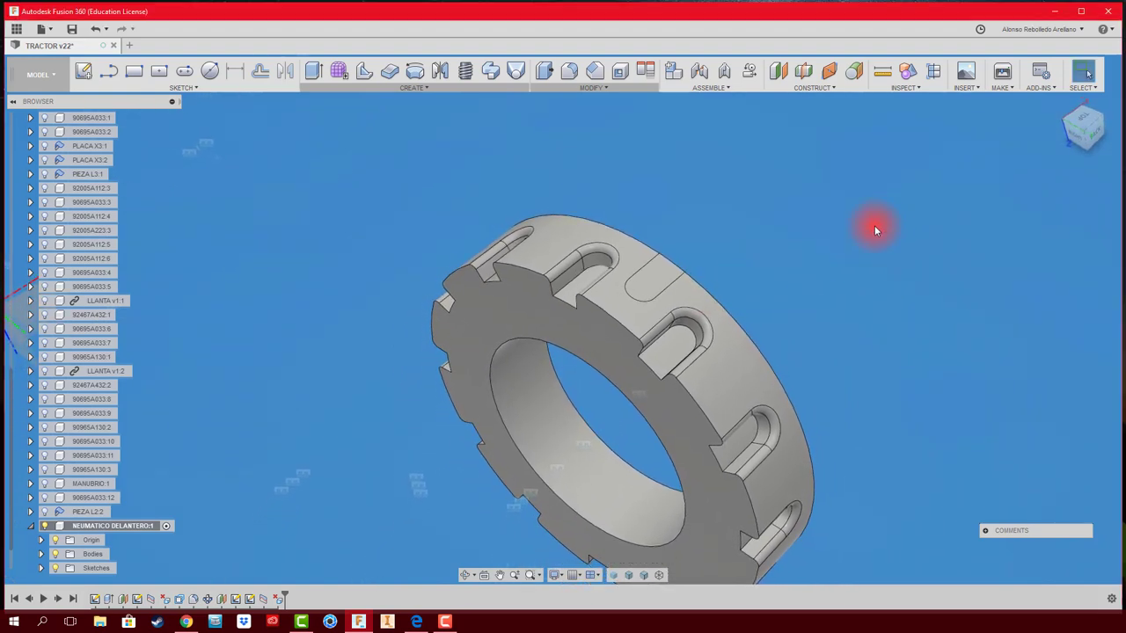
middle_click_drag(875, 226, 833, 241, "shift")
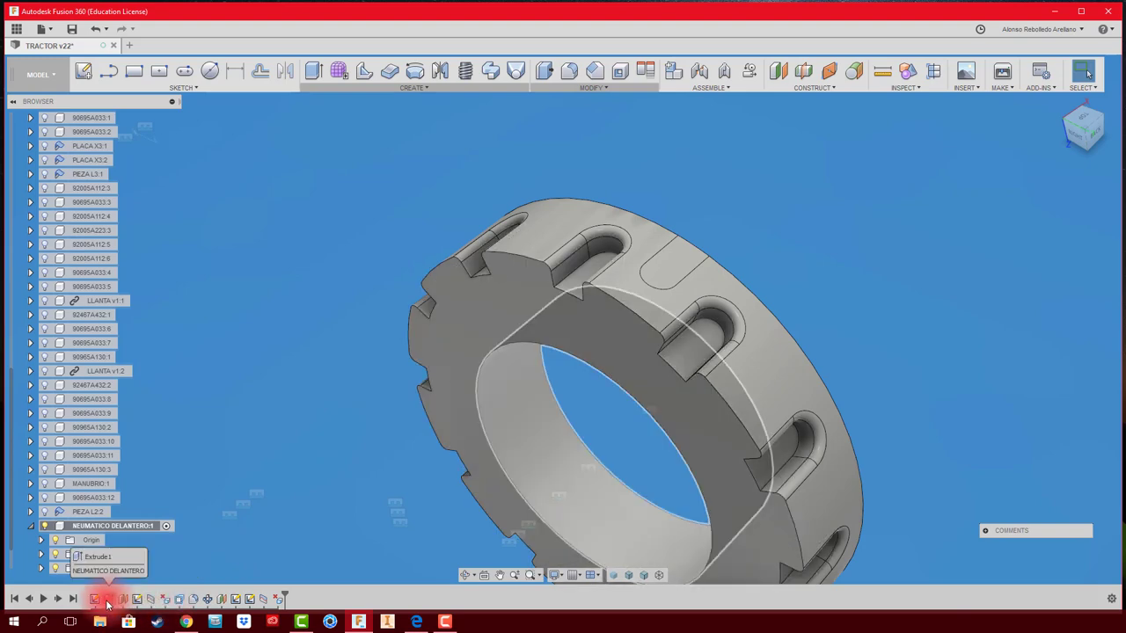
Step: Review the existing OffsetFaces1 settings in the timeline and cancel without changes
right_click(181, 602)
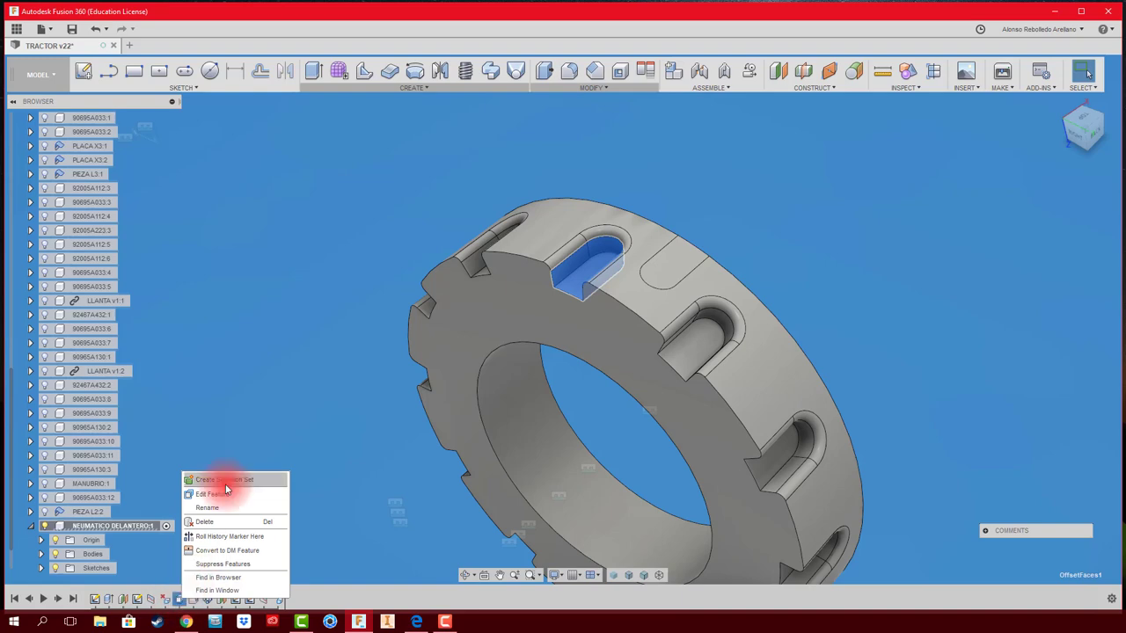
left_click(219, 496)
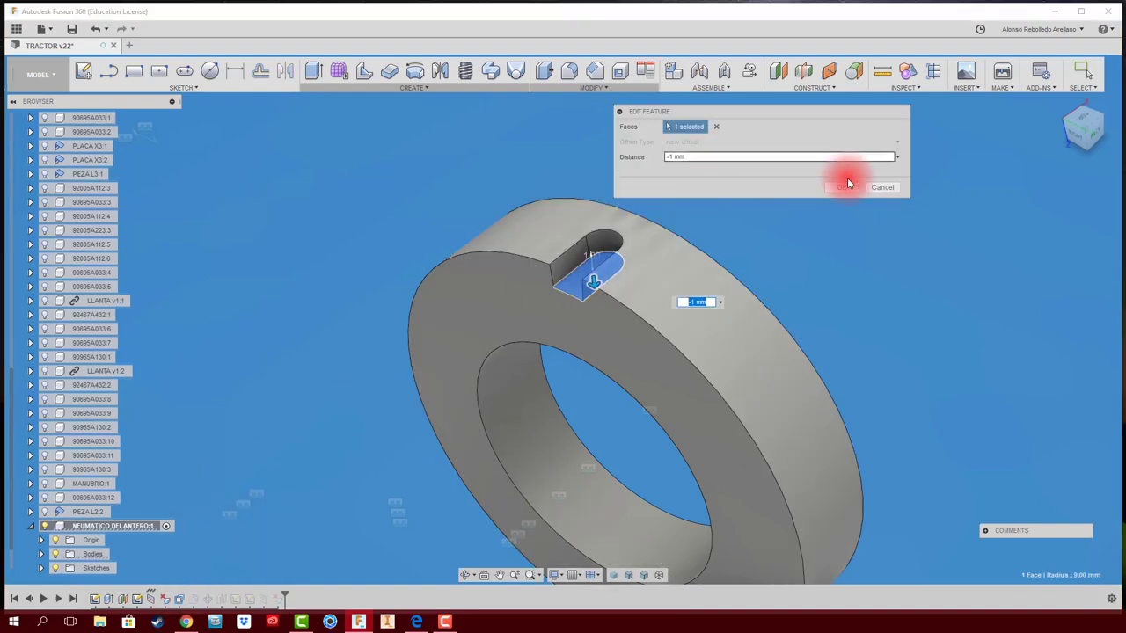
left_click(885, 188)
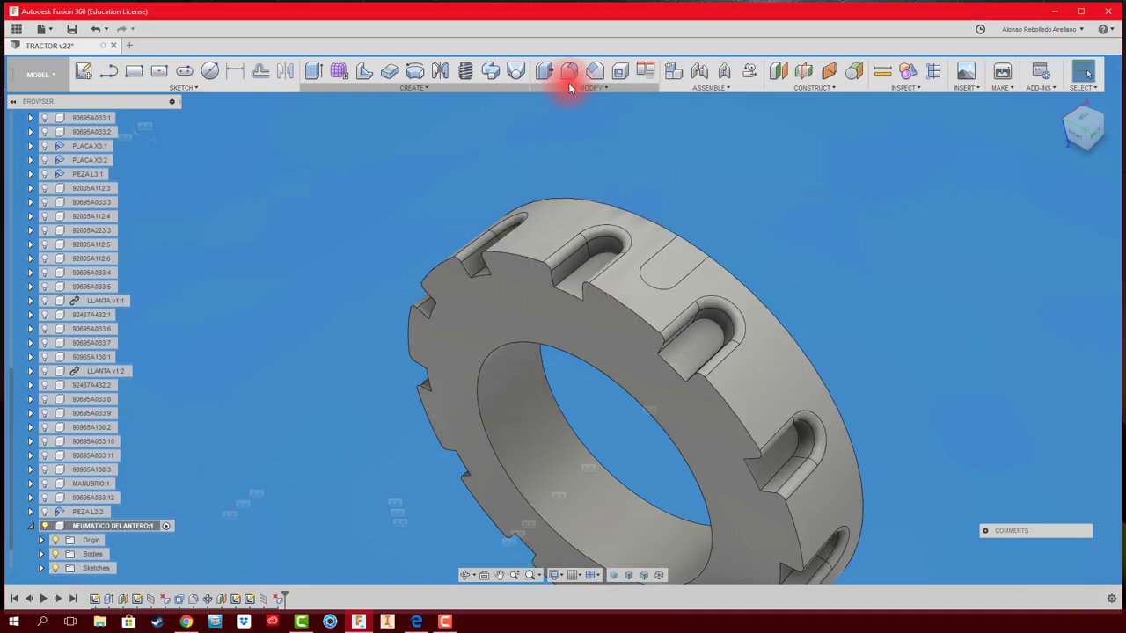
Step: Press Pull the new slot face -1 mm into the tyre surface
left_click(549, 72)
left_click(659, 264)
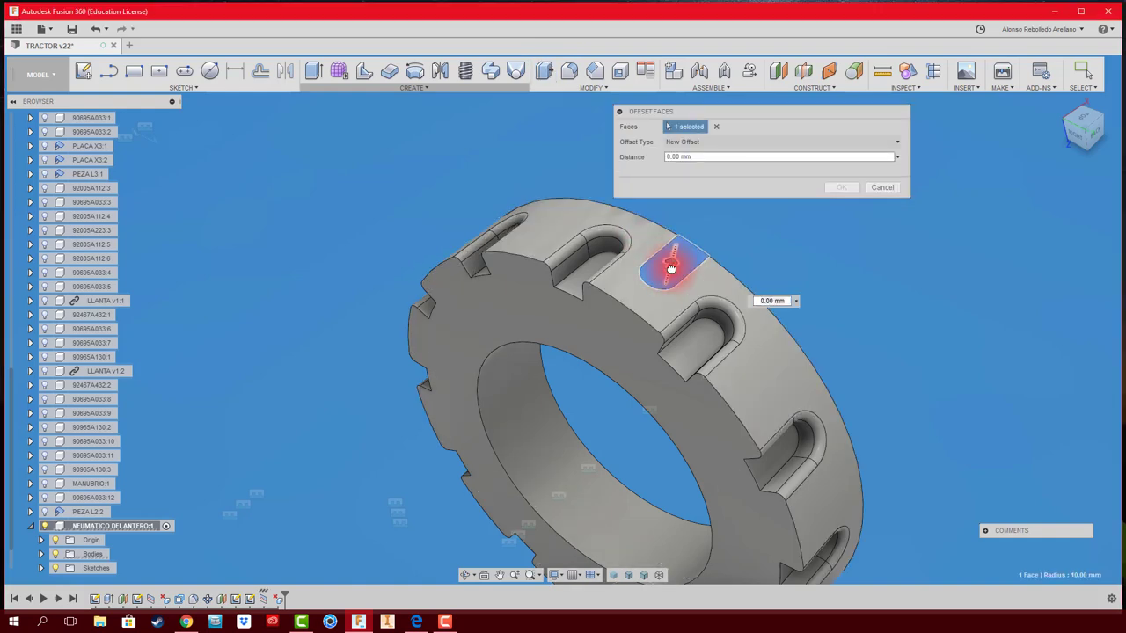
left_click(712, 158)
type("-1")
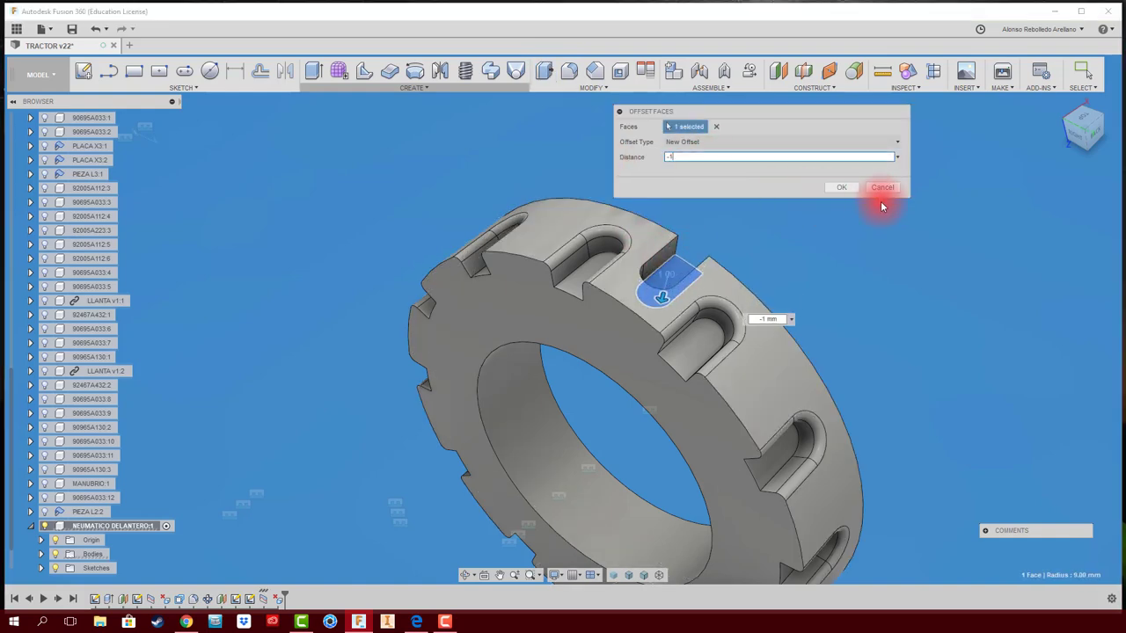
left_click(847, 190)
scroll(808, 217, "up", 5)
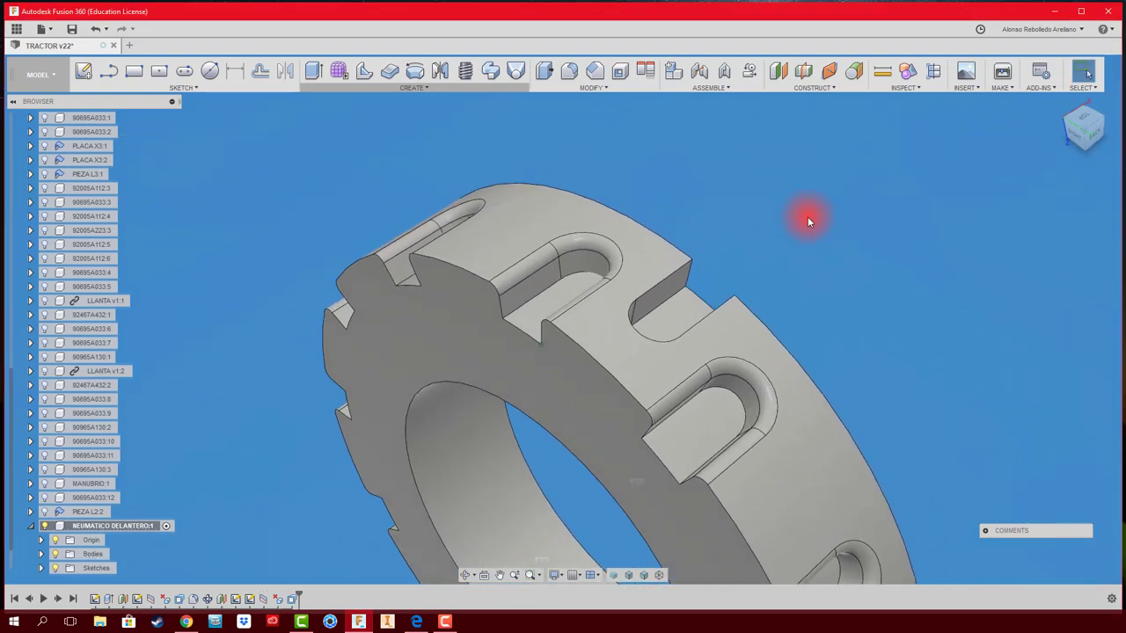
Step: Check the existing Fillet1 radius in the timeline and cancel without changes
right_click(187, 595)
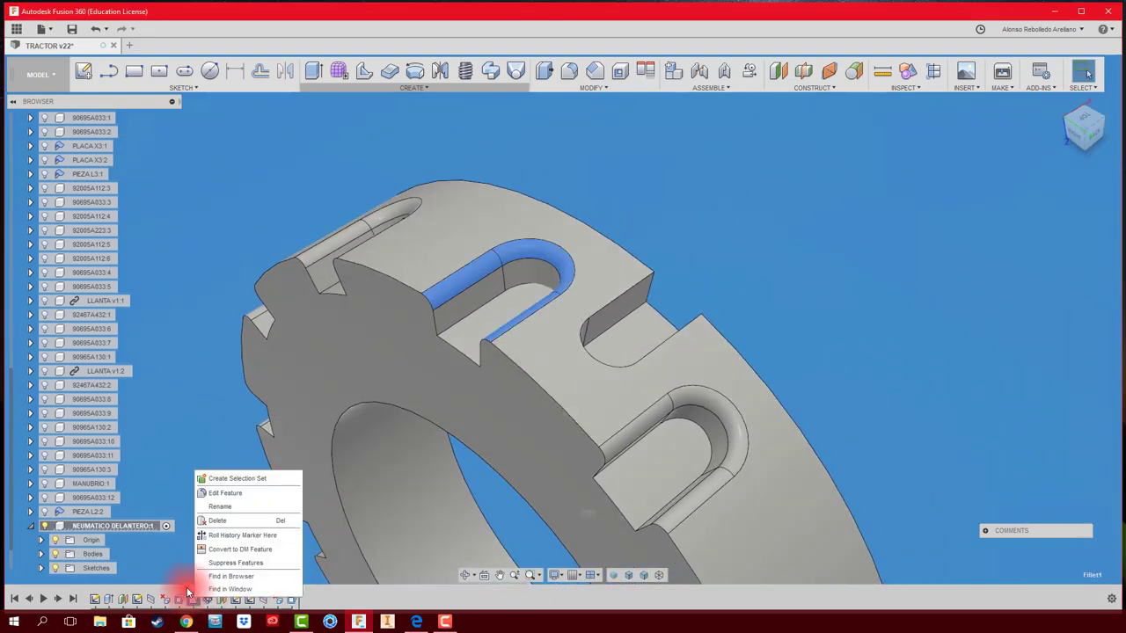
left_click(226, 493)
left_click(884, 250)
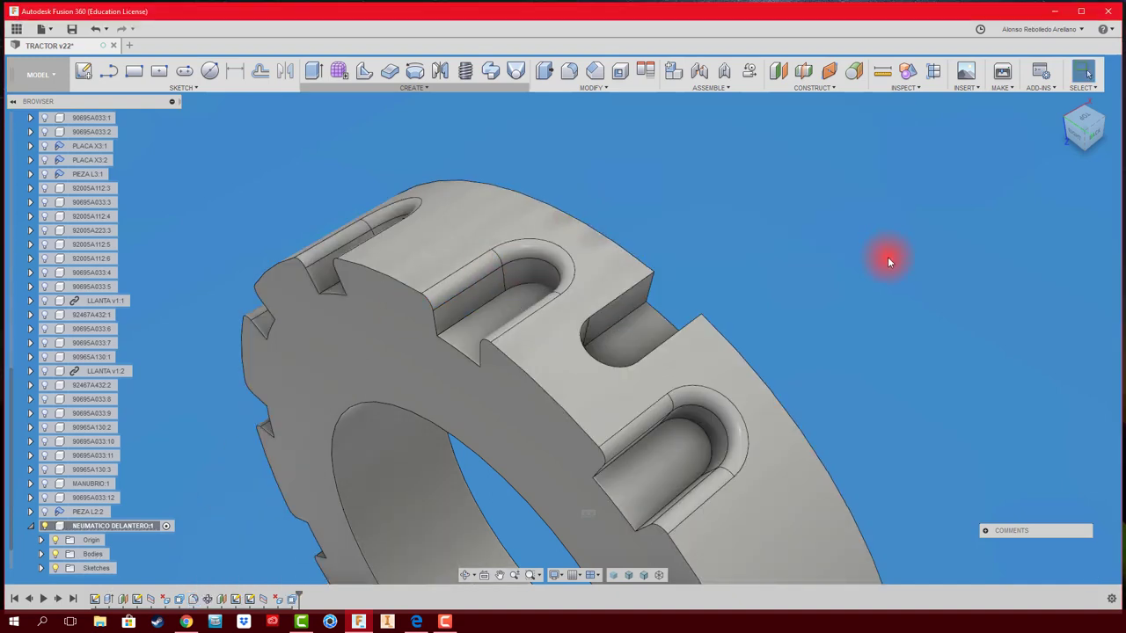
Step: Fillet the new slot's top edge with a 0.3 mm radius
left_click(571, 77)
left_click(630, 282)
type("0.3")
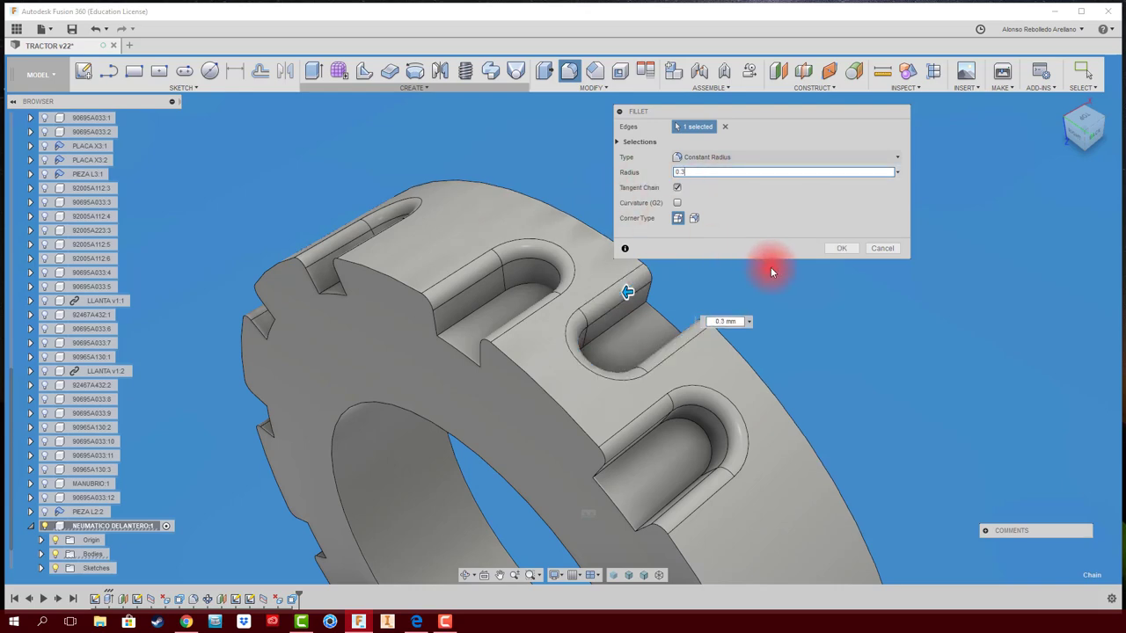
left_click(842, 248)
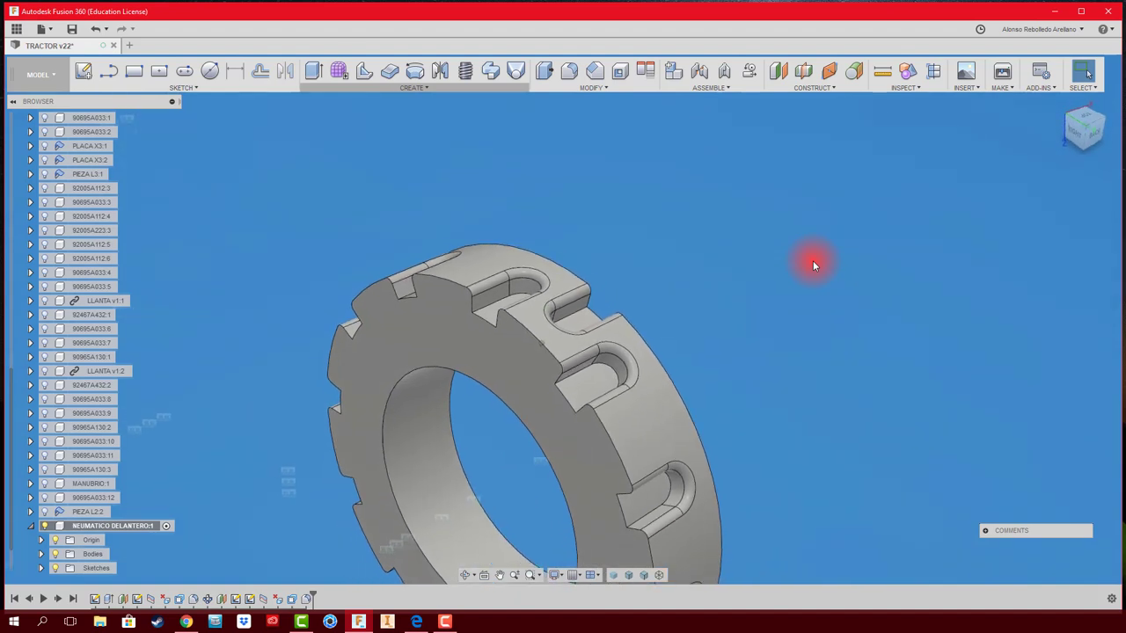
Step: Start a circular face pattern and select the new notch's flat and curved faces
left_click(413, 87)
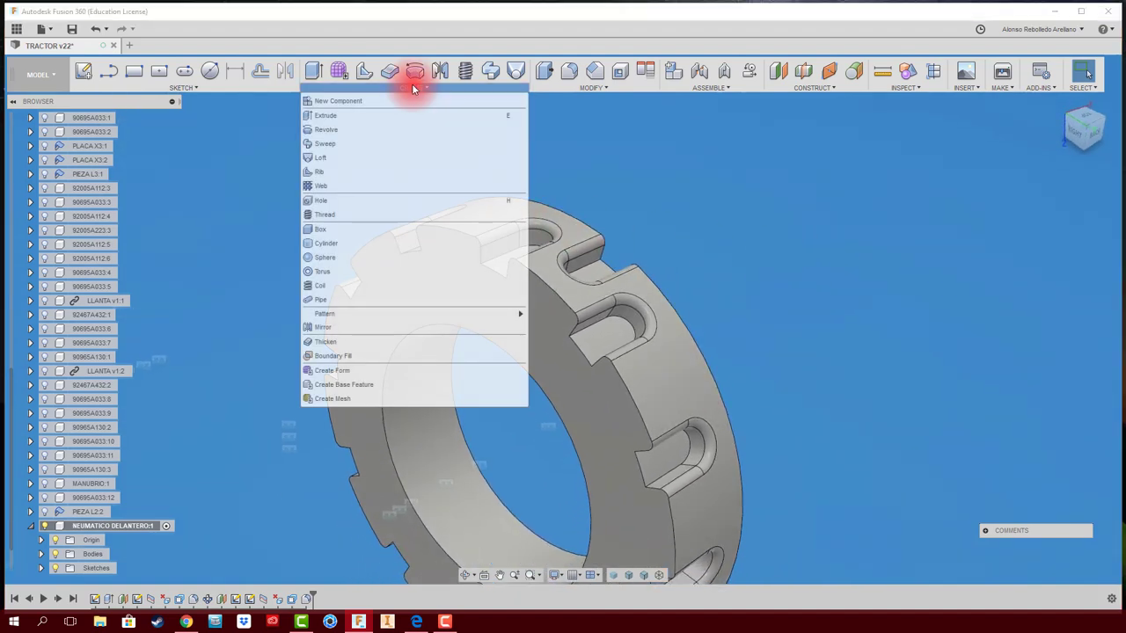
mouse_move(413, 313)
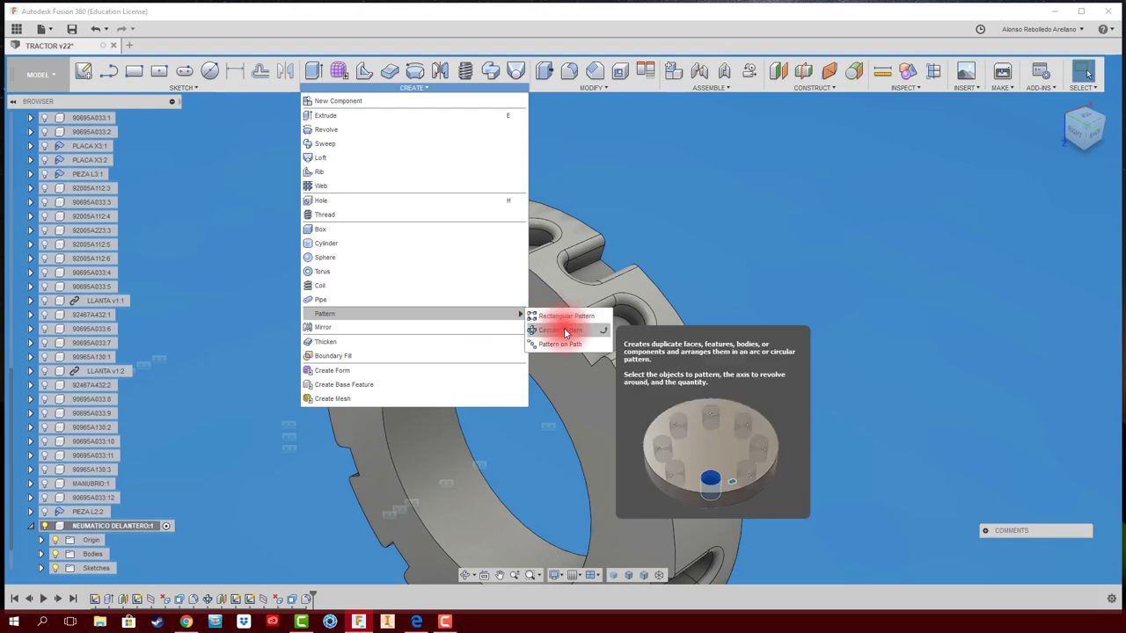
left_click(564, 332)
scroll(681, 275, "up", 5)
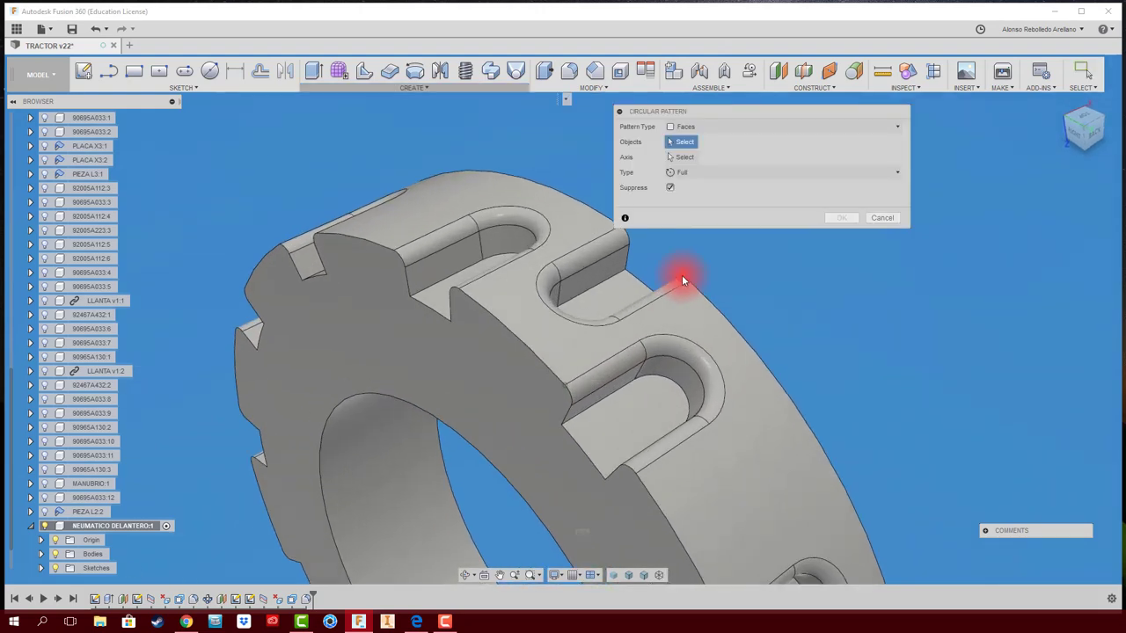
left_click(609, 283)
left_click(526, 280)
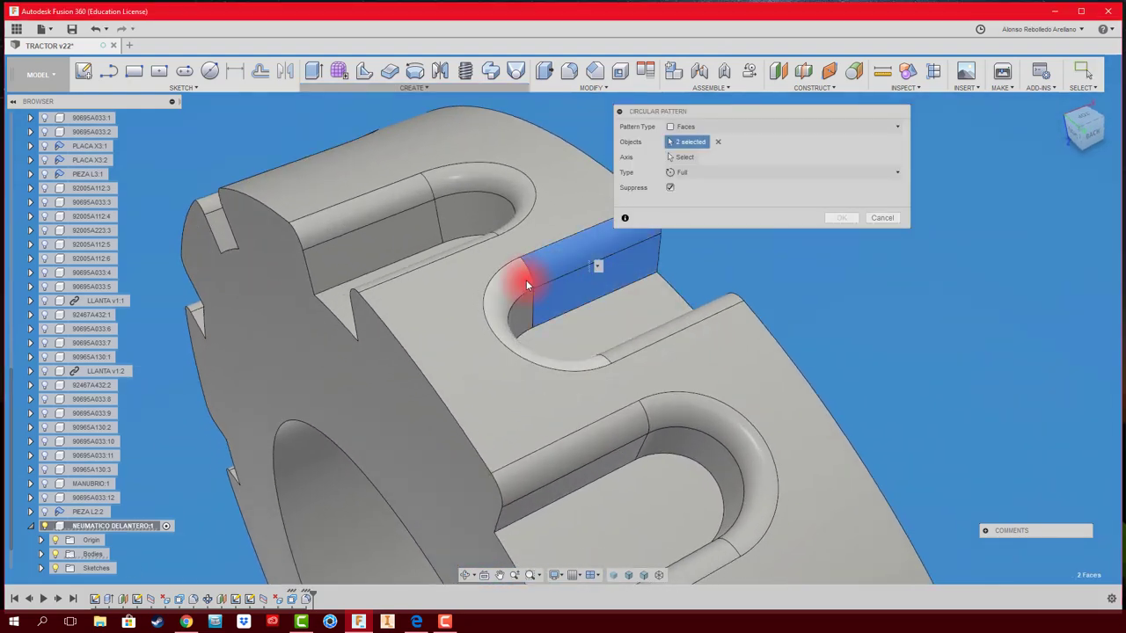
left_click(514, 312)
mouse_move(520, 311)
middle_mouse_down("shift")
mouse_move(503, 372)
mouse_move(634, 347)
middle_mouse_up("shift")
left_click(517, 340)
left_click(551, 376)
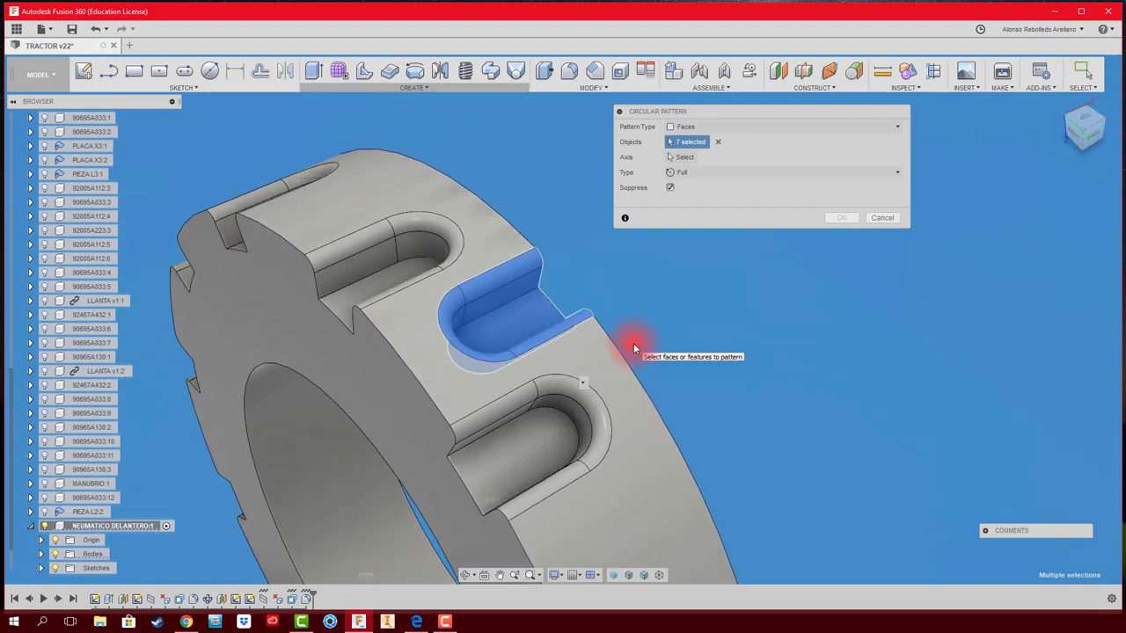
Step: Use the wheel's inner bore as the axis, set quantity 12, and confirm
left_click(677, 156)
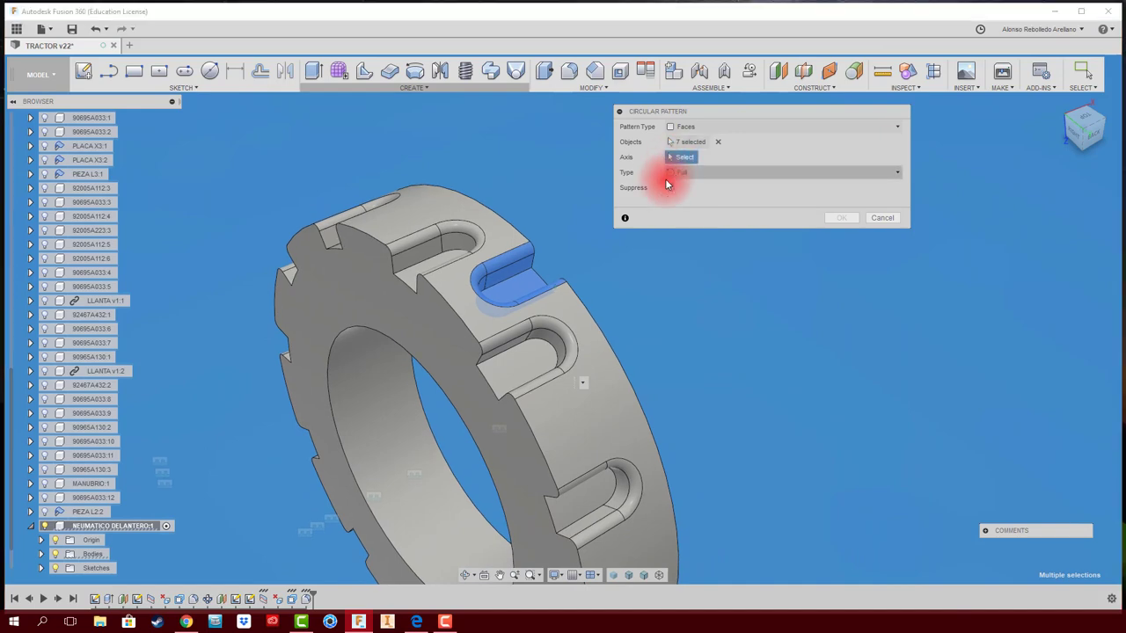
left_click(422, 364)
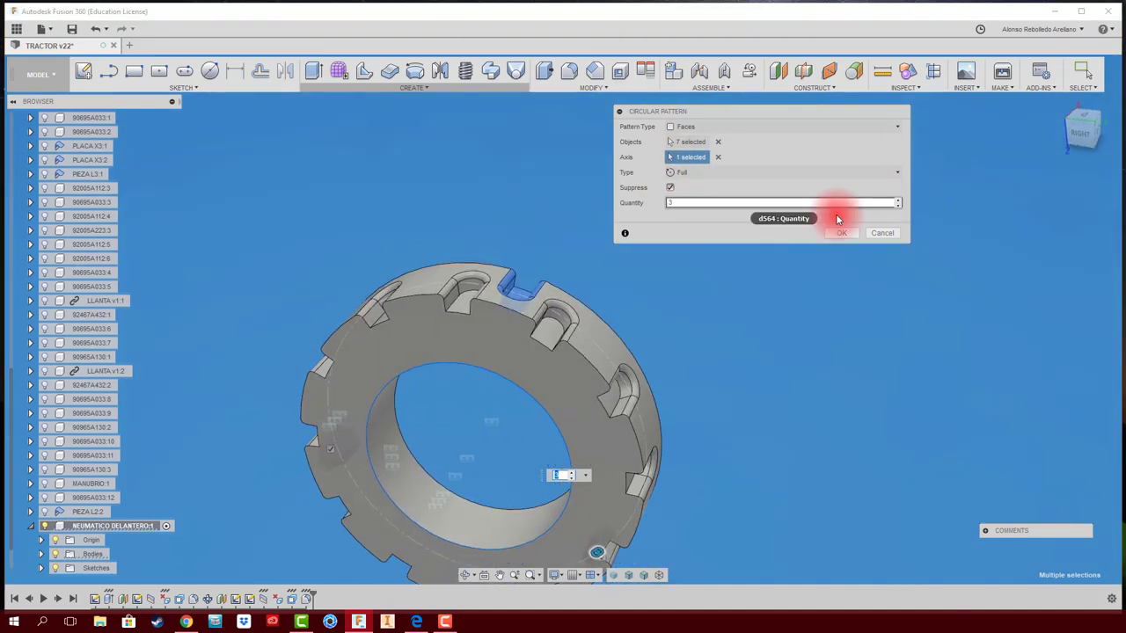
left_click_drag(687, 204, 627, 204)
type("11")
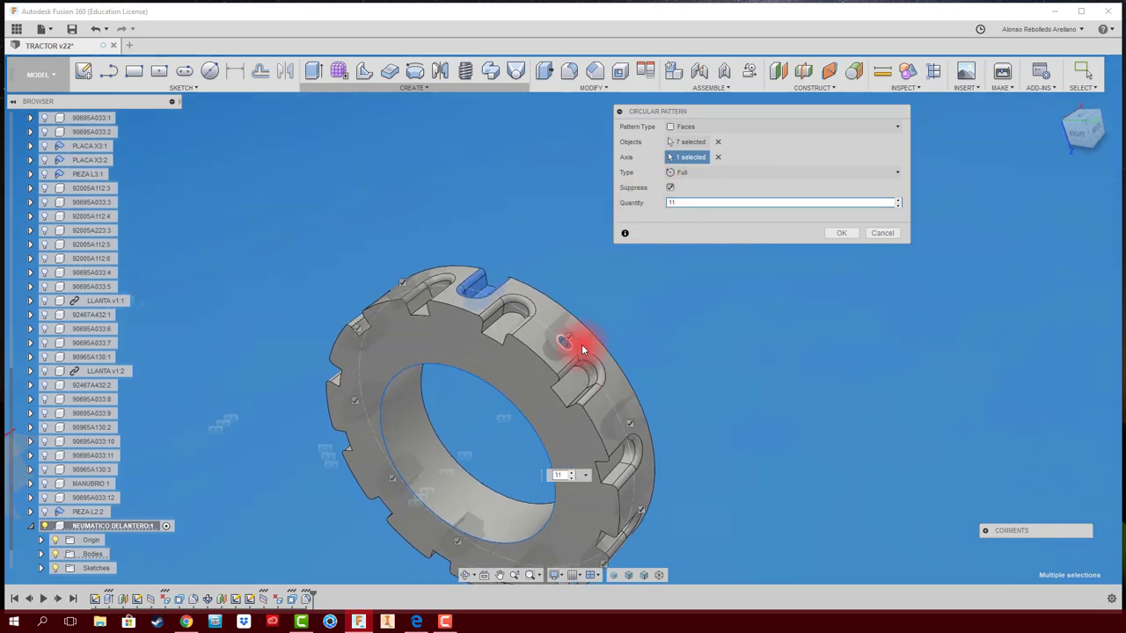
left_click_drag(679, 209, 636, 206)
type("12")
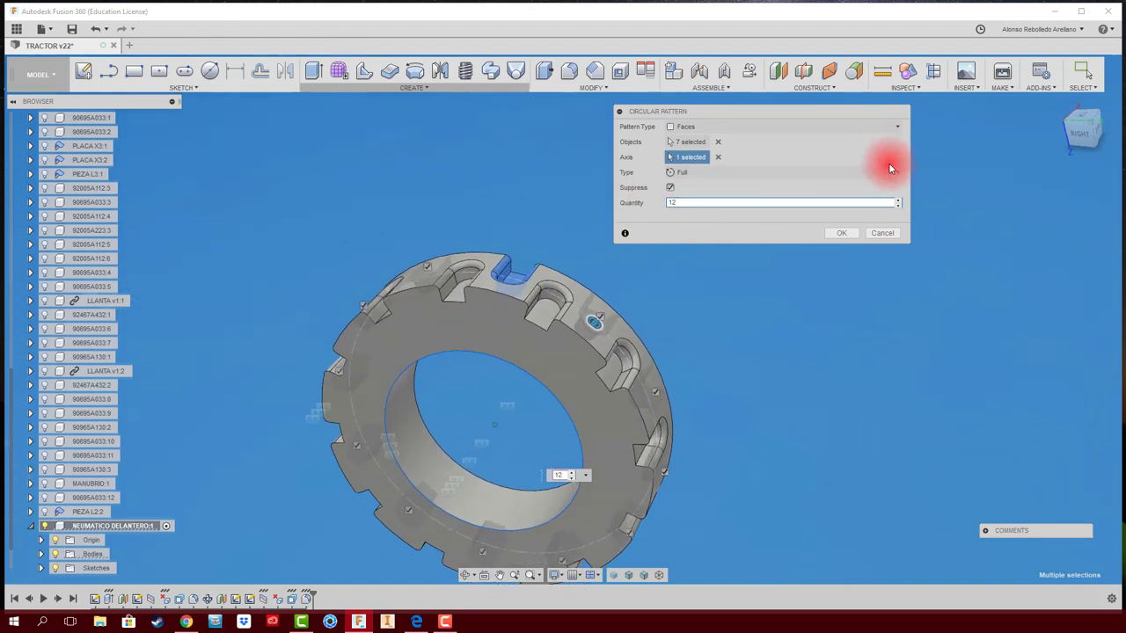
left_click(835, 236)
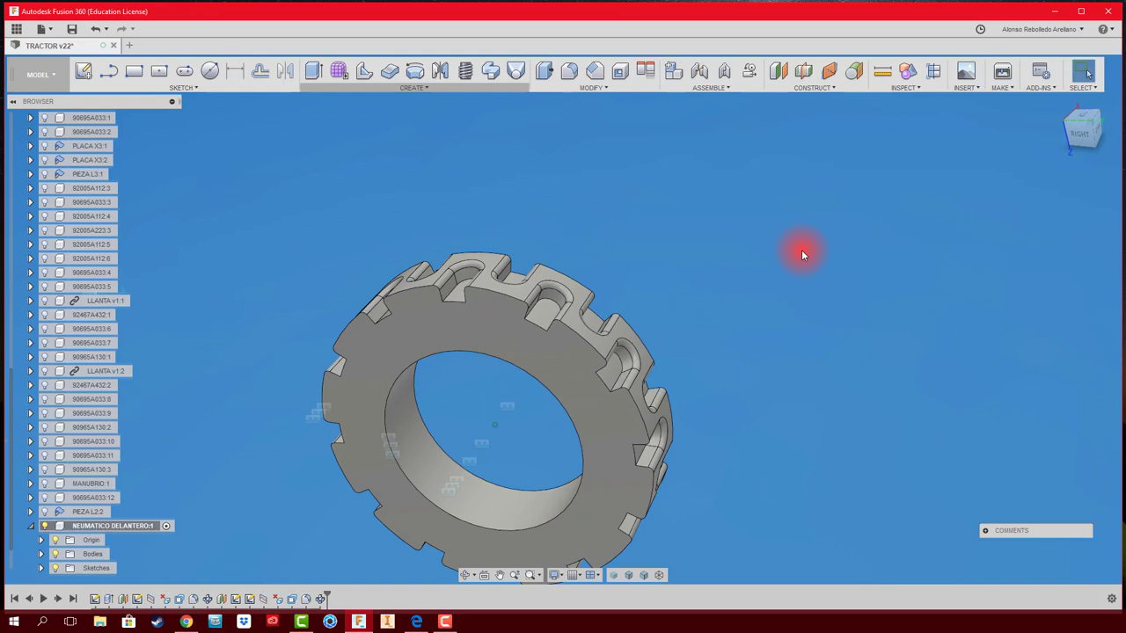
Step: Save the tread-patterned tractor design as a new version, TRACTOR v22
middle_click_drag(801, 255, 215, 168, "shift")
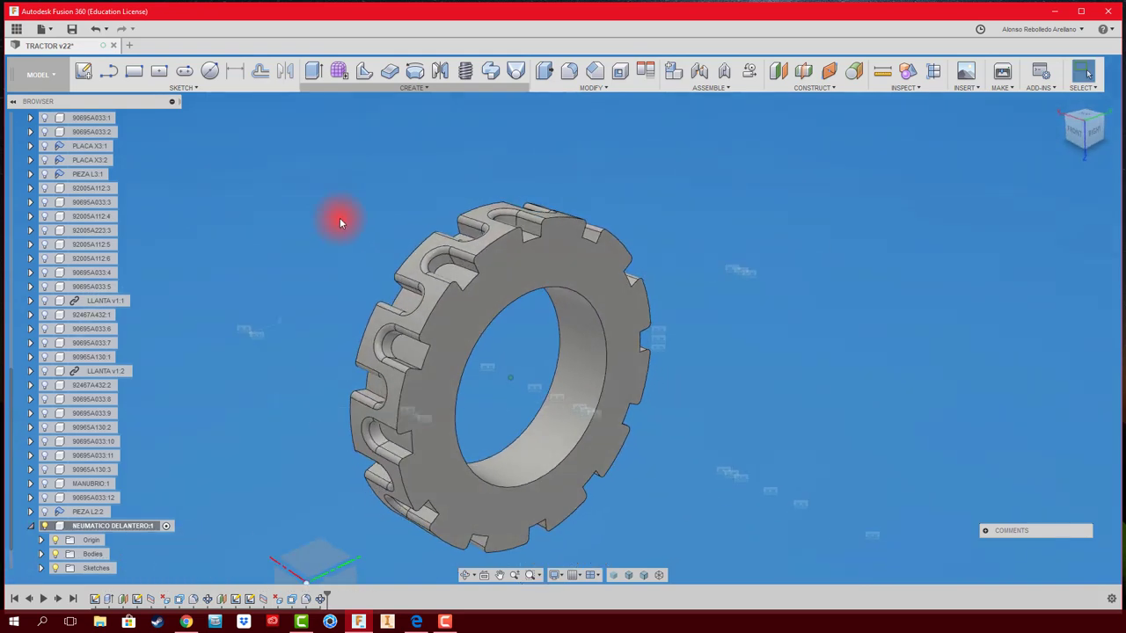
left_click(72, 29)
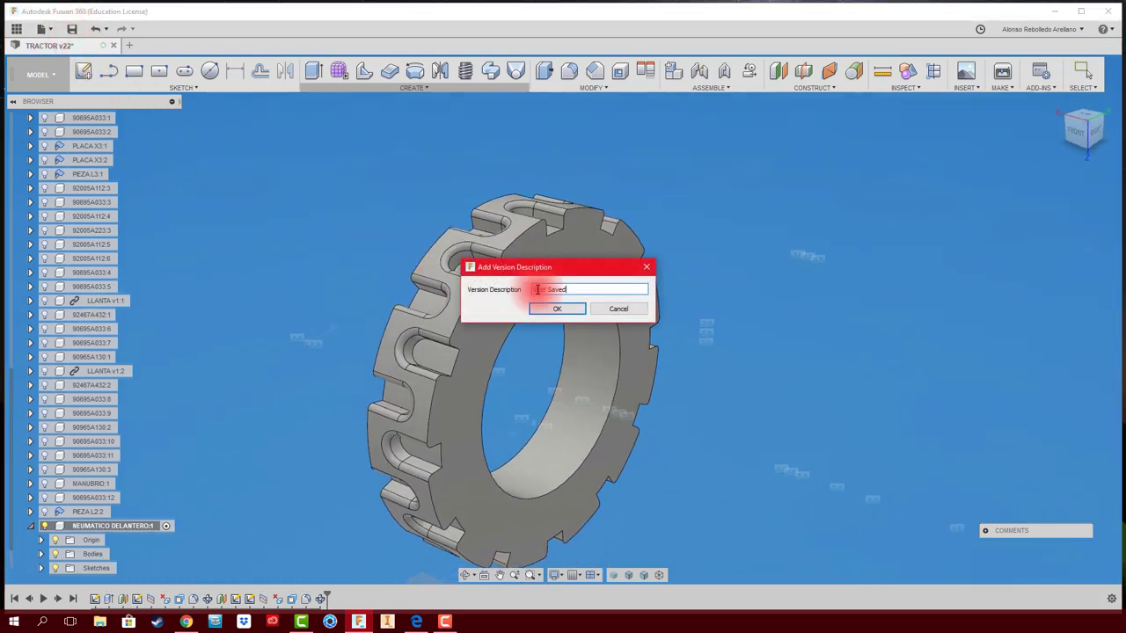
left_click(562, 311)
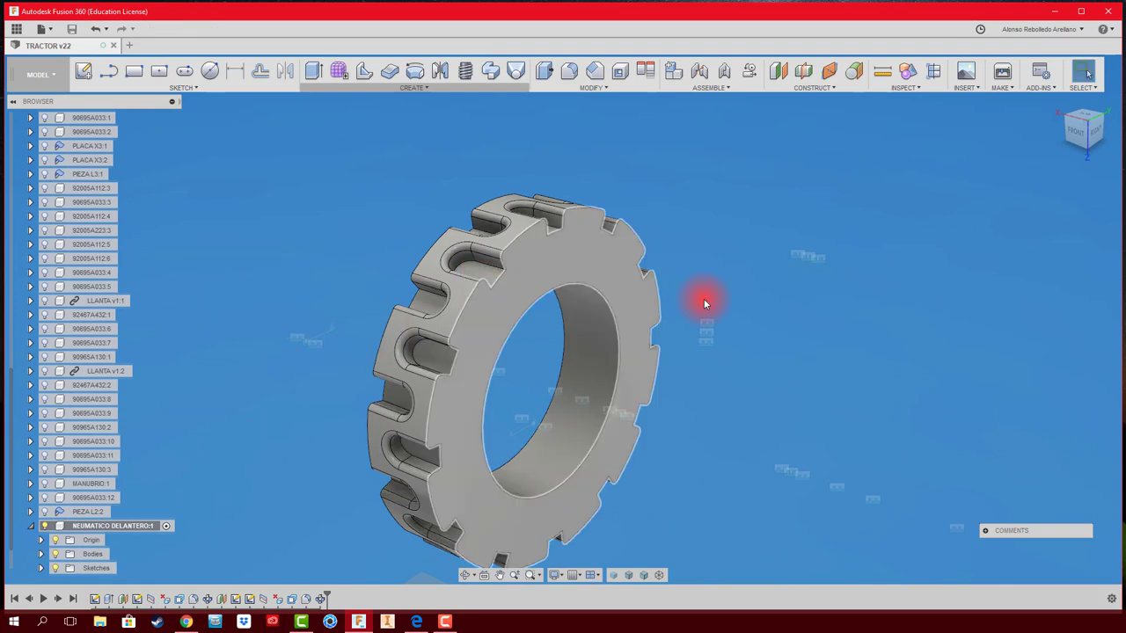
Step: Apply Plastic - Matte (White) to the tyre and recolour it magenta (RGB 255, 31, 199)
key("a")
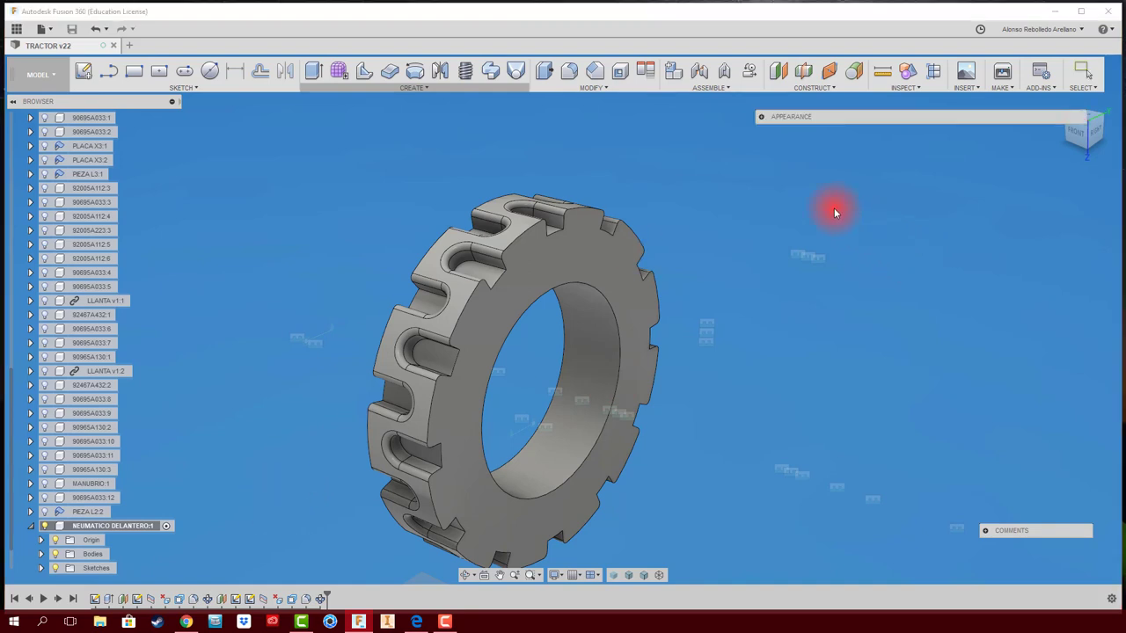
scroll(874, 489, "down", 5)
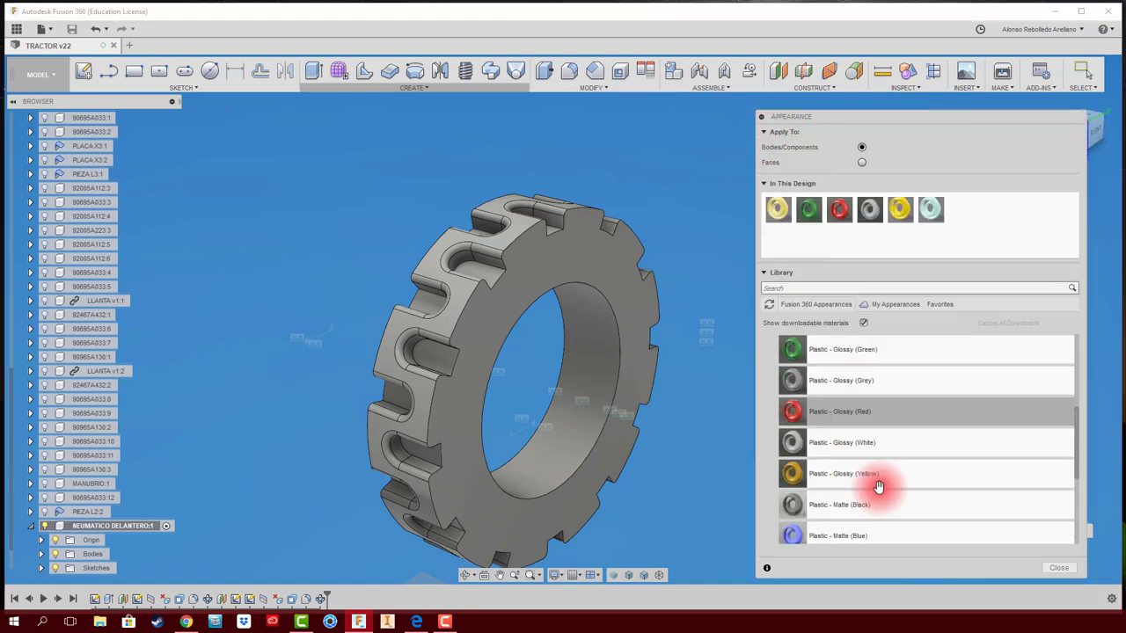
scroll(874, 490, "down", 3)
mouse_move(809, 502)
left_mouse_down()
mouse_move(897, 252)
mouse_move(643, 261)
left_mouse_up()
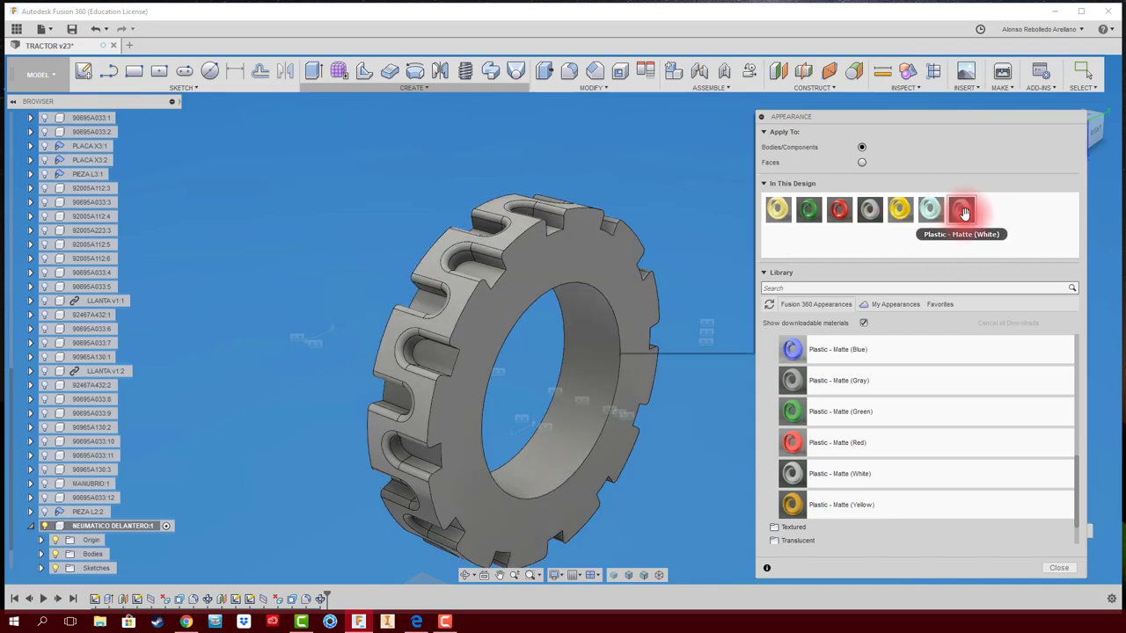
double_click(964, 212)
left_click(662, 188)
left_click_drag(684, 167, 638, 170)
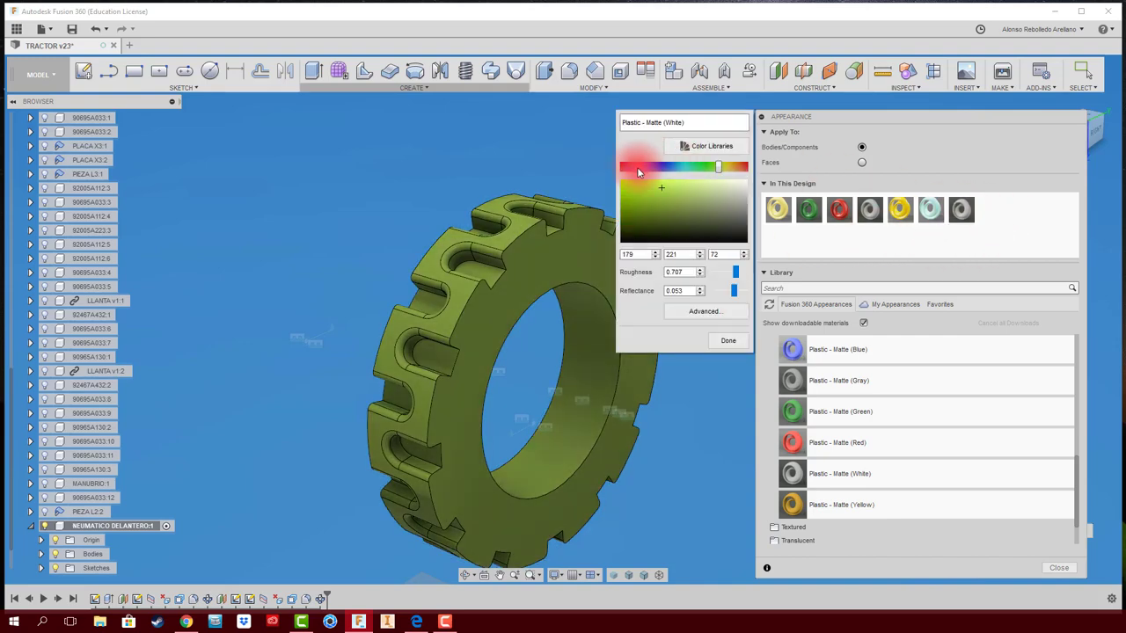
mouse_move(709, 170)
left_mouse_down()
mouse_move(638, 166)
mouse_move(648, 184)
mouse_move(636, 182)
left_mouse_up()
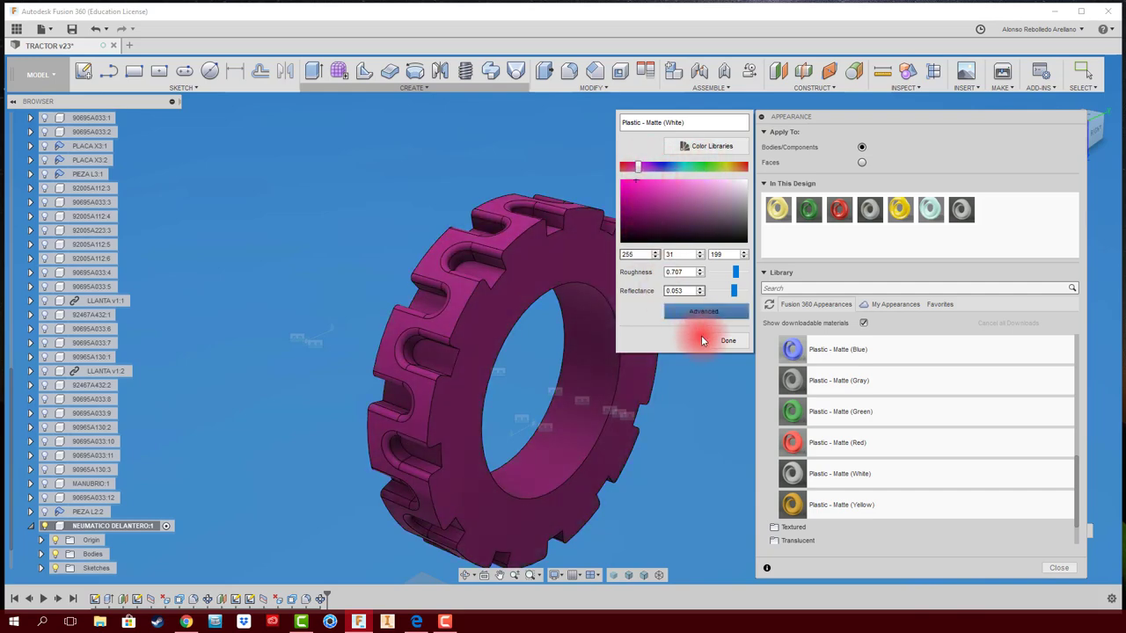
left_click(726, 343)
left_click(761, 118)
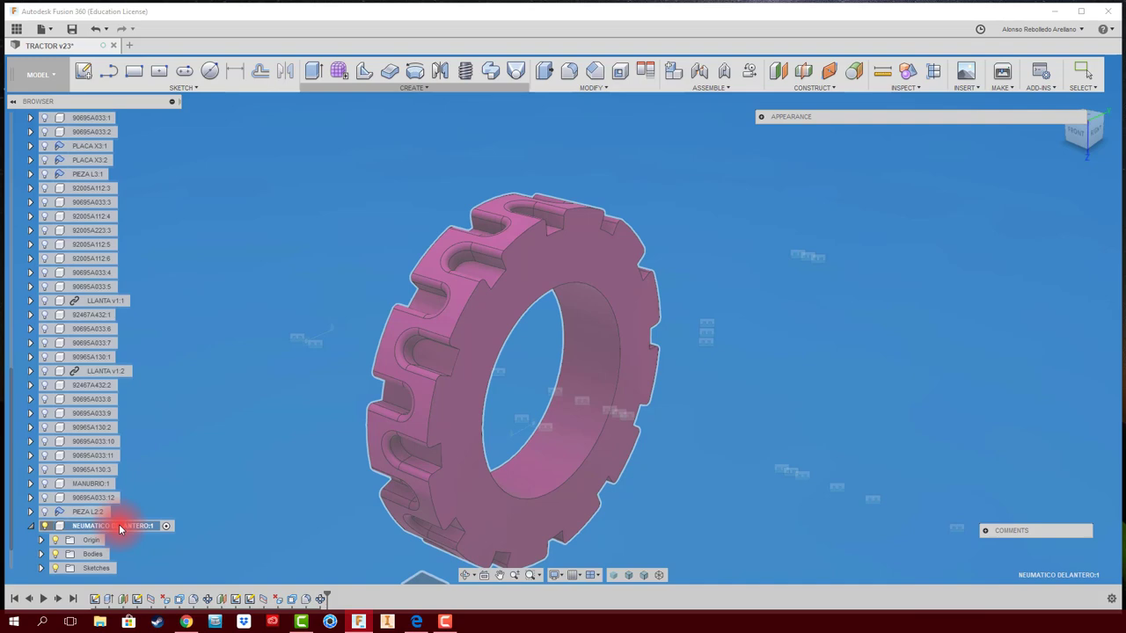
scroll(201, 484, "up", 3)
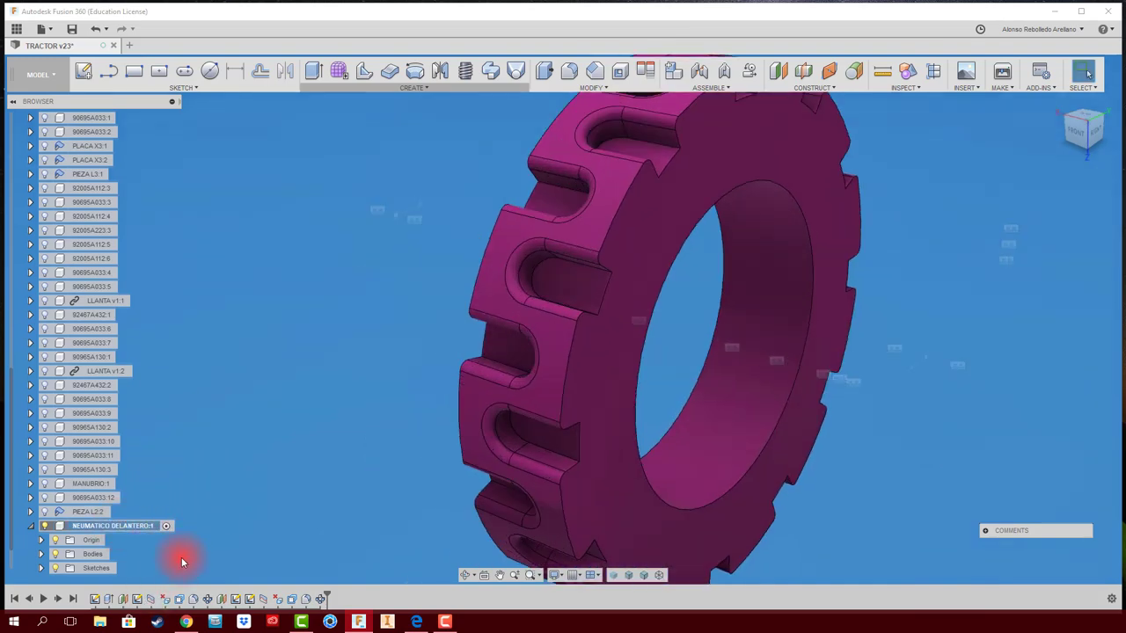
Step: Restore the other parts from NEUMATICO DELANTERO and activate the root TRACTOR v23 assembly
right_click(143, 525)
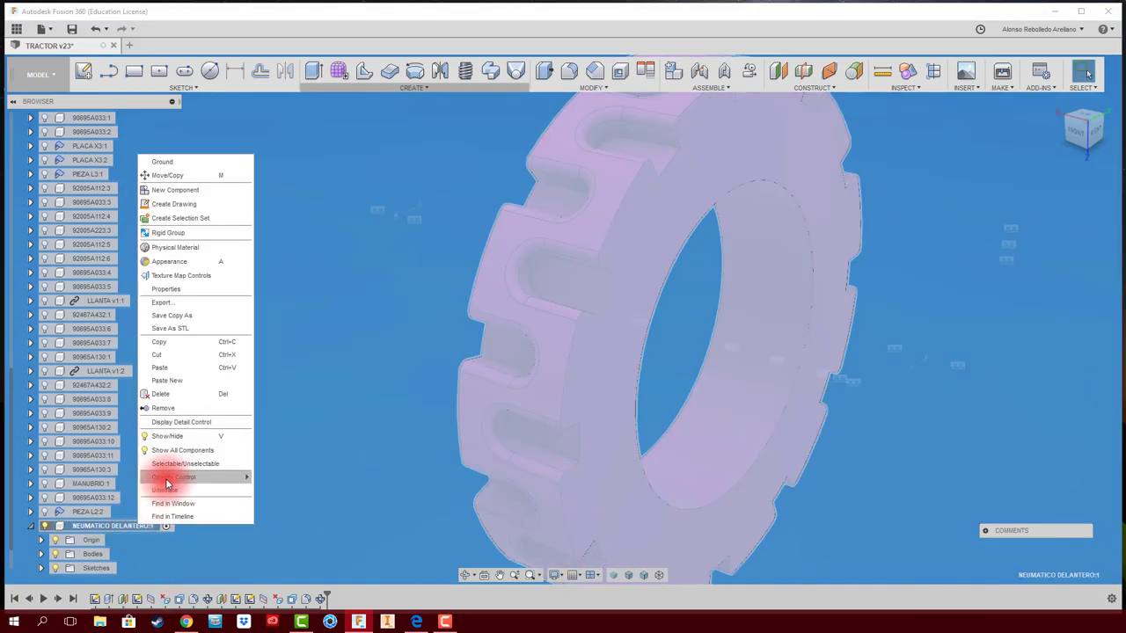
left_click(170, 490)
scroll(319, 446, "down", 3)
scroll(406, 464, "down", 3)
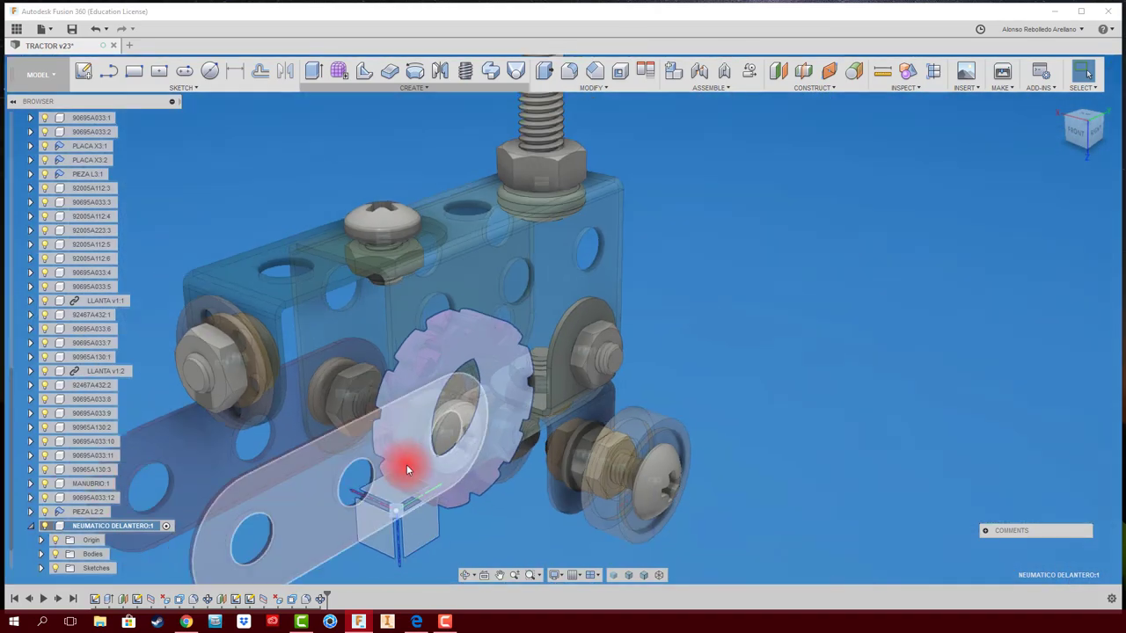
middle_click_drag(722, 369, 804, 326)
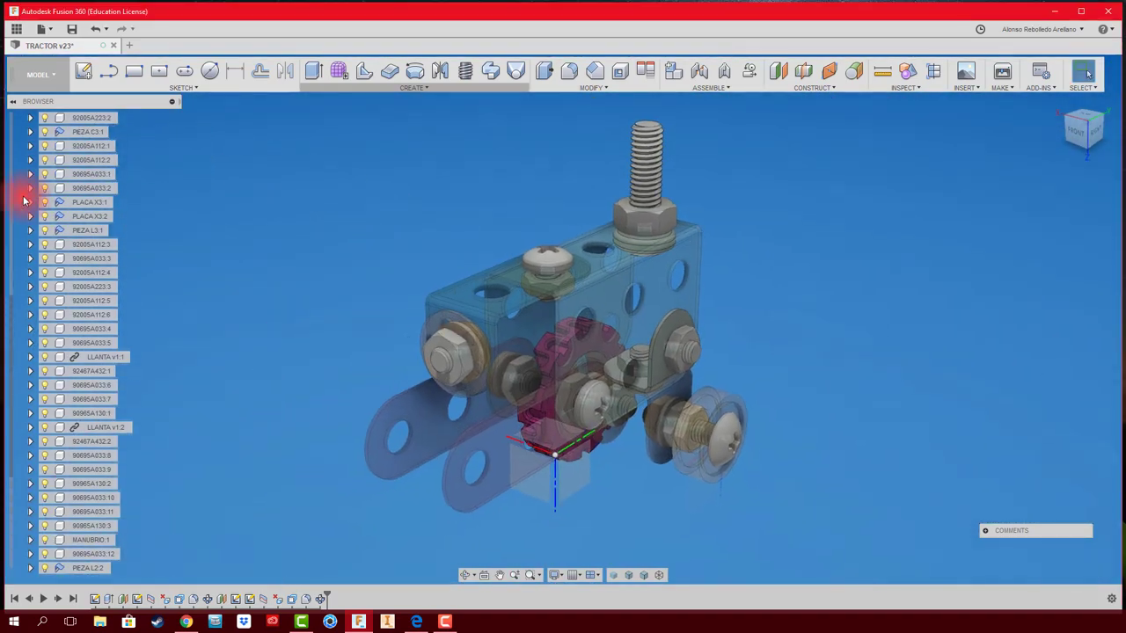
scroll(78, 177, "up", 5)
scroll(78, 176, "up", 2)
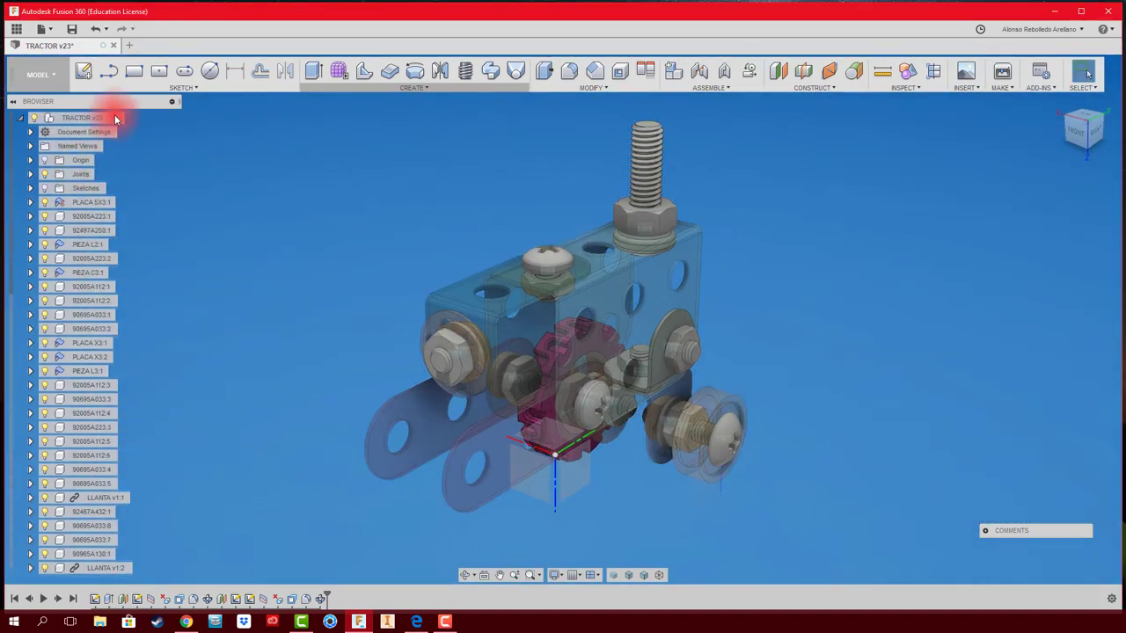
left_click(114, 117)
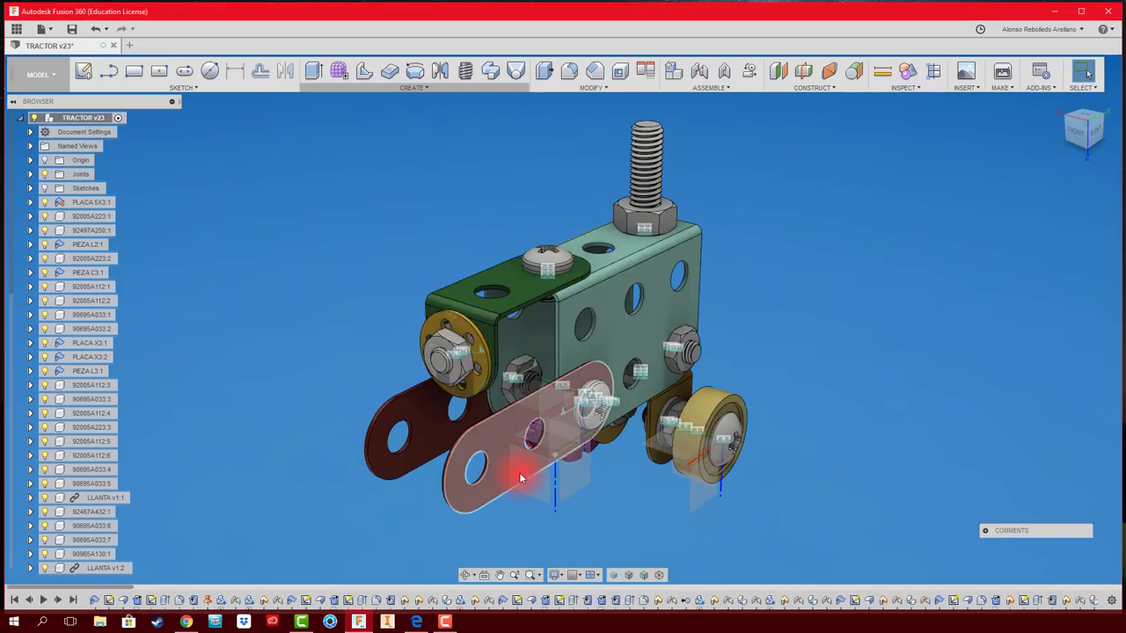
mouse_move(480, 480)
middle_mouse_down("shift")
mouse_move(510, 480)
mouse_move(514, 492)
mouse_move(606, 478)
mouse_move(711, 485)
mouse_move(580, 432)
mouse_move(796, 441)
mouse_move(856, 474)
middle_mouse_up("shift")
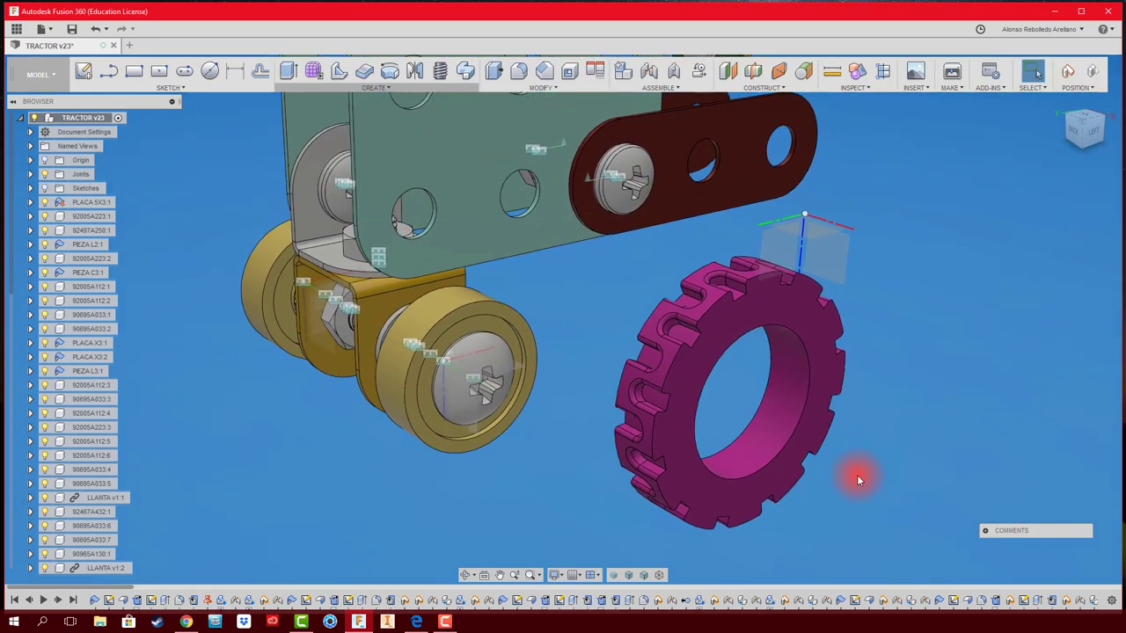
Step: Rigidly joint the magenta tyre's bore to the yellow wheel's centre
key("j")
left_click(828, 309)
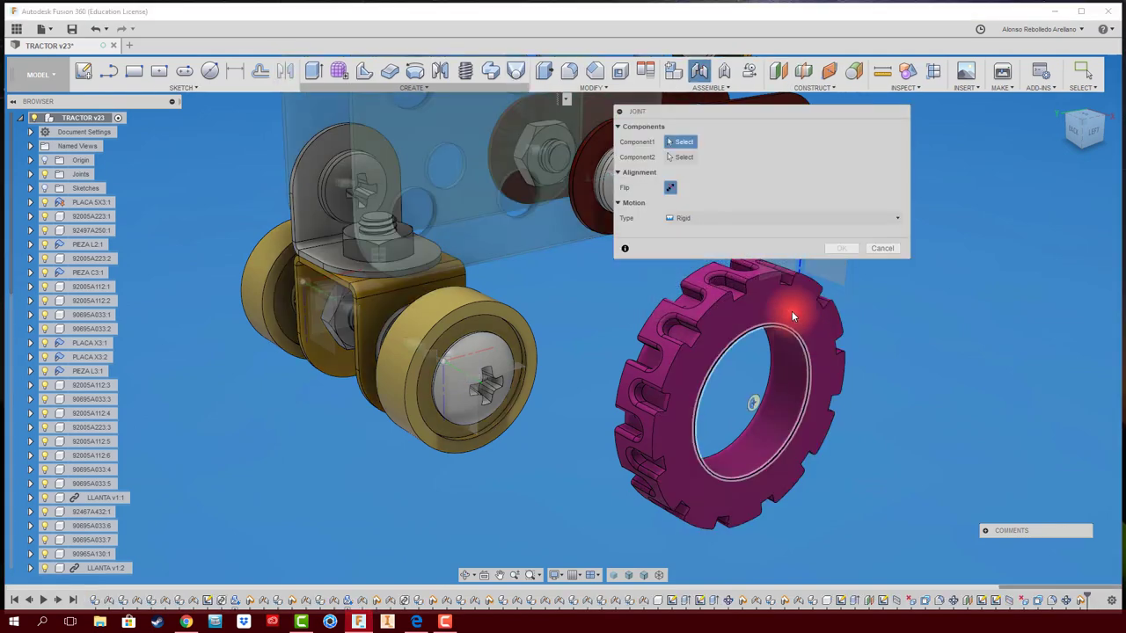
left_click(755, 332)
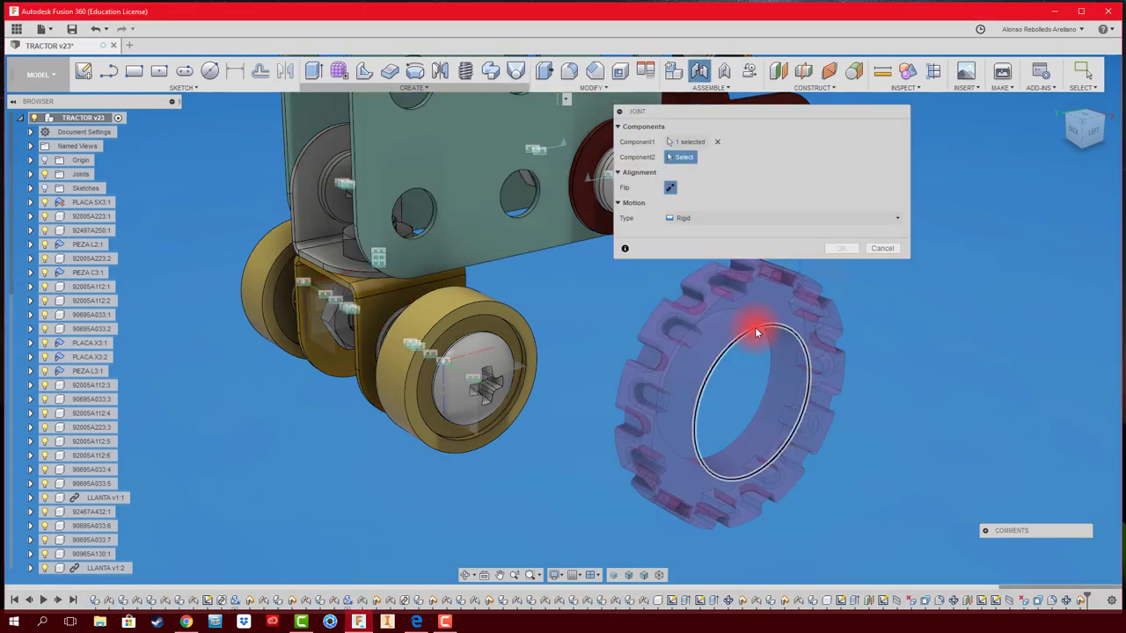
left_click(522, 313)
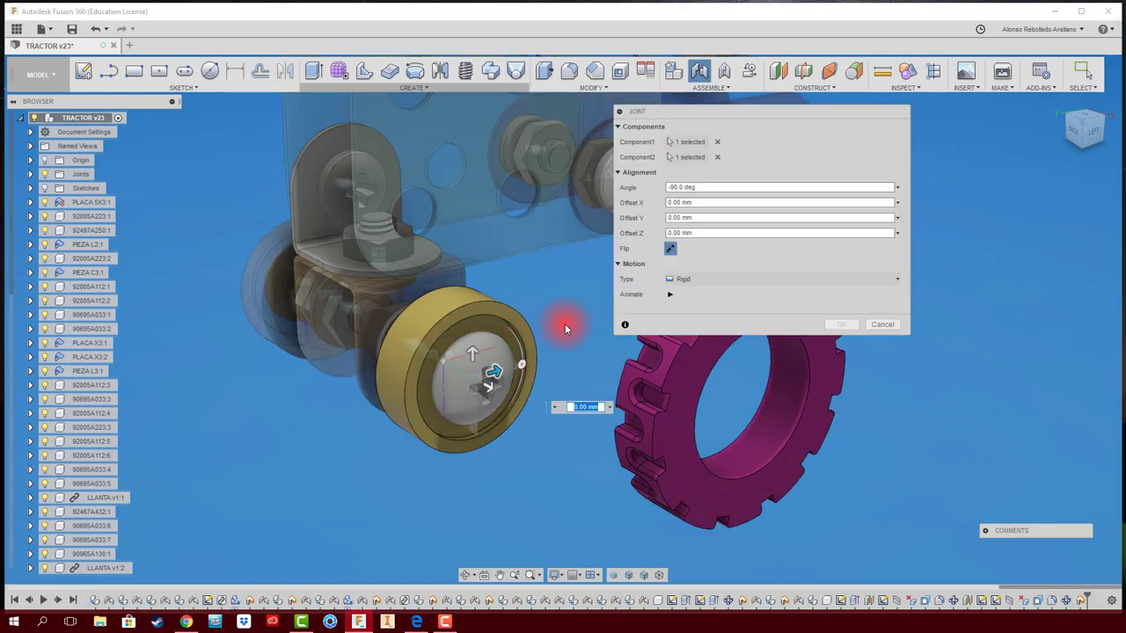
left_click(838, 326)
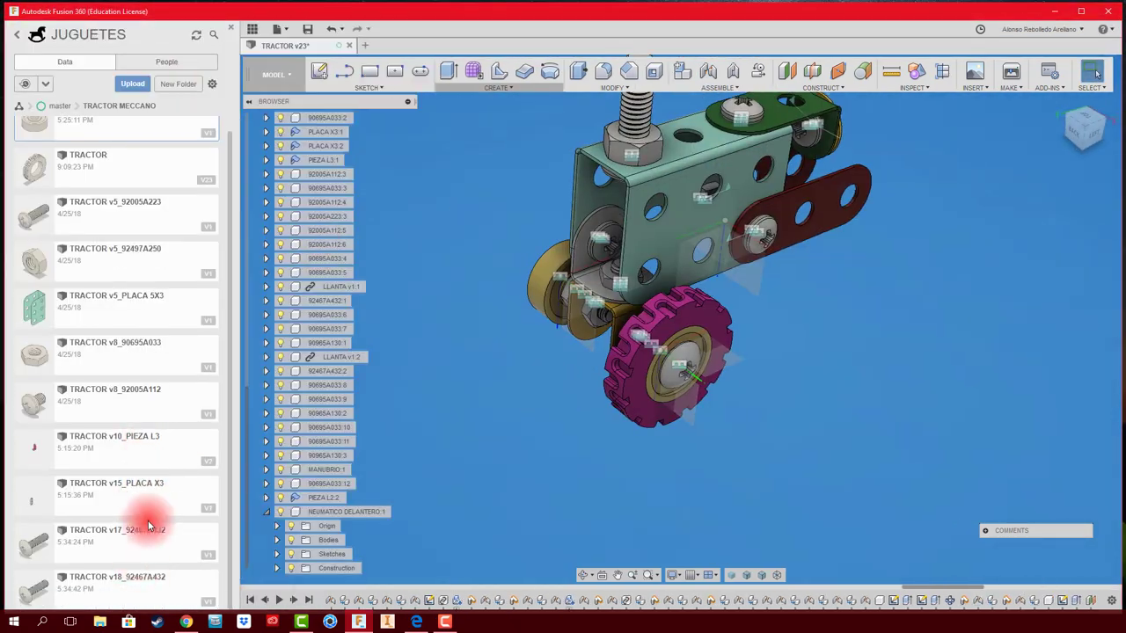
Step: Create a second copy of the front tyre component, NEUMATICO DELANTERO:2
right_click(644, 406)
right_click(364, 511)
left_click(397, 303)
left_click(746, 236)
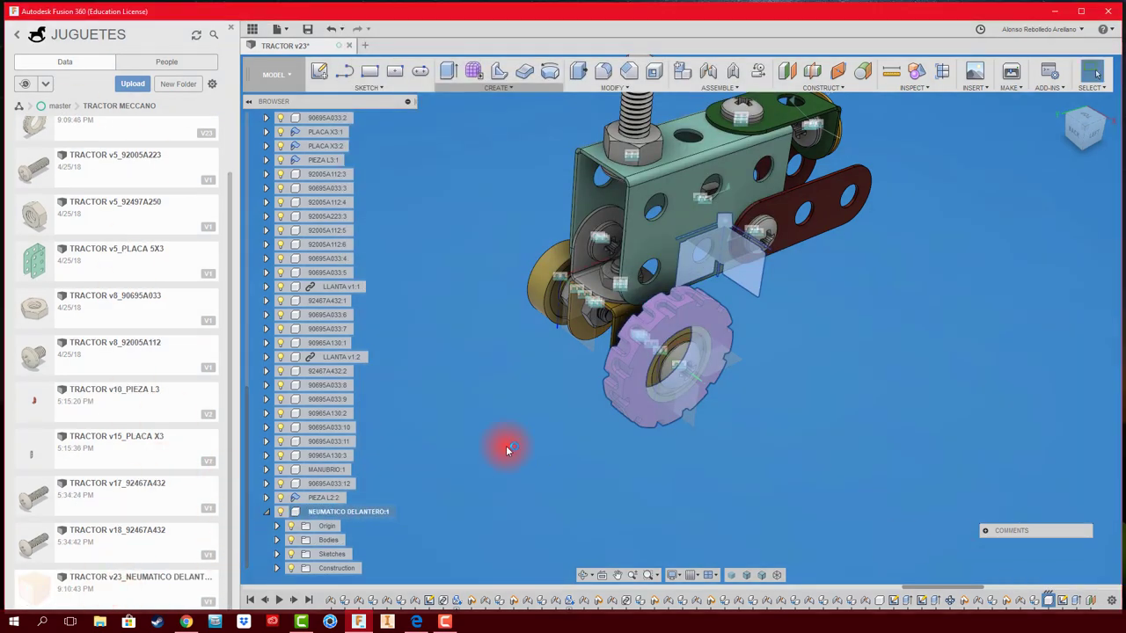
middle_click_drag(507, 450, 501, 424, "shift")
Step: Joint the second magenta tyre onto its front axle
key("m")
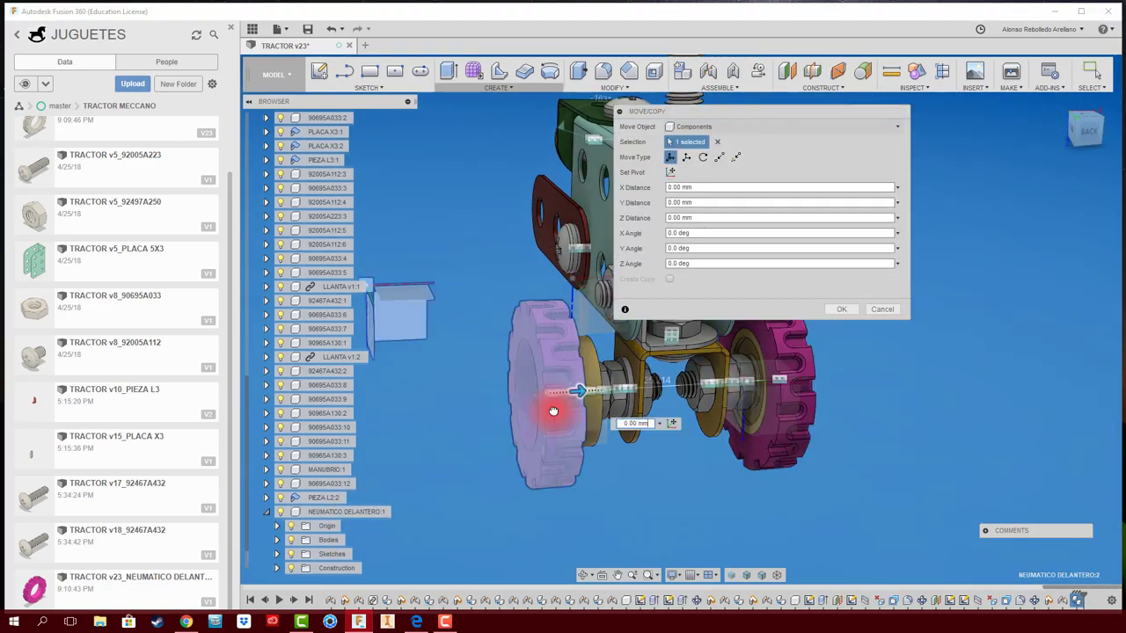
key("Escape")
key("j")
left_click(502, 452)
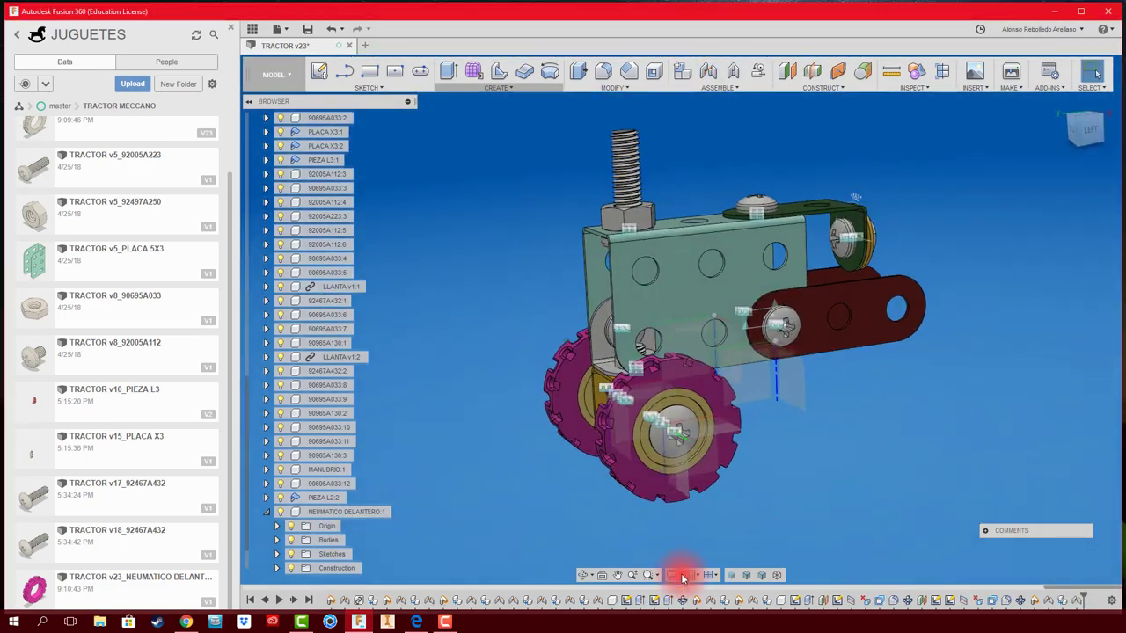
left_click(672, 575)
left_click(836, 551)
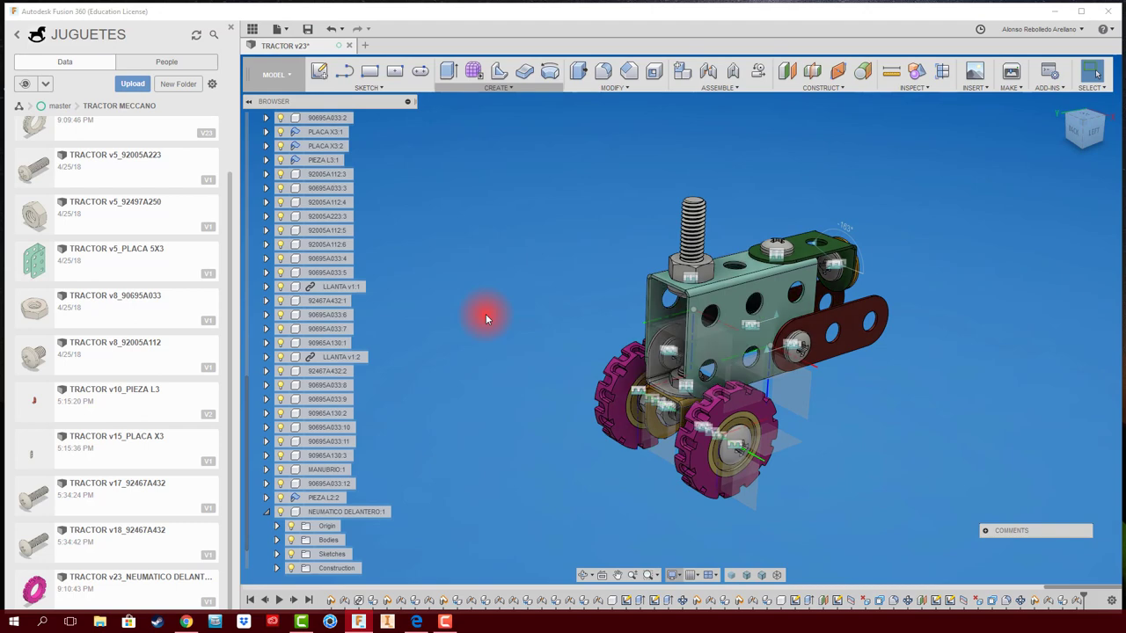
Step: Switch to an orthographic left view and swing the red arm down about its pivot
left_click(1093, 132)
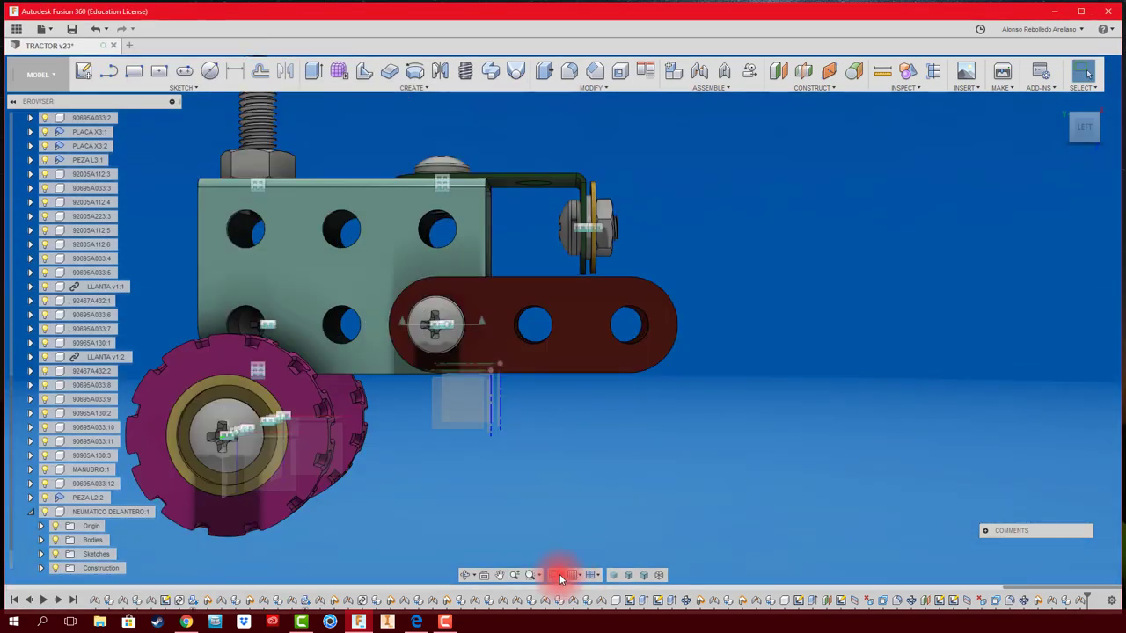
left_click(560, 577)
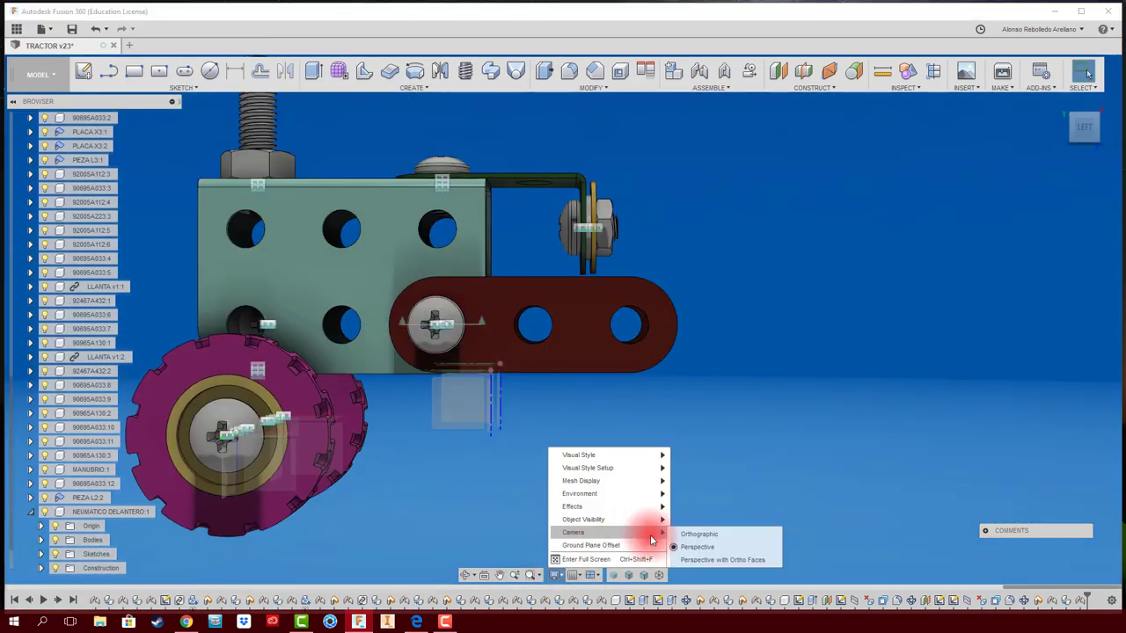
left_click(703, 530)
mouse_move(616, 338)
left_mouse_down()
mouse_move(562, 406)
mouse_move(579, 358)
left_mouse_up()
key("ctrl+z")
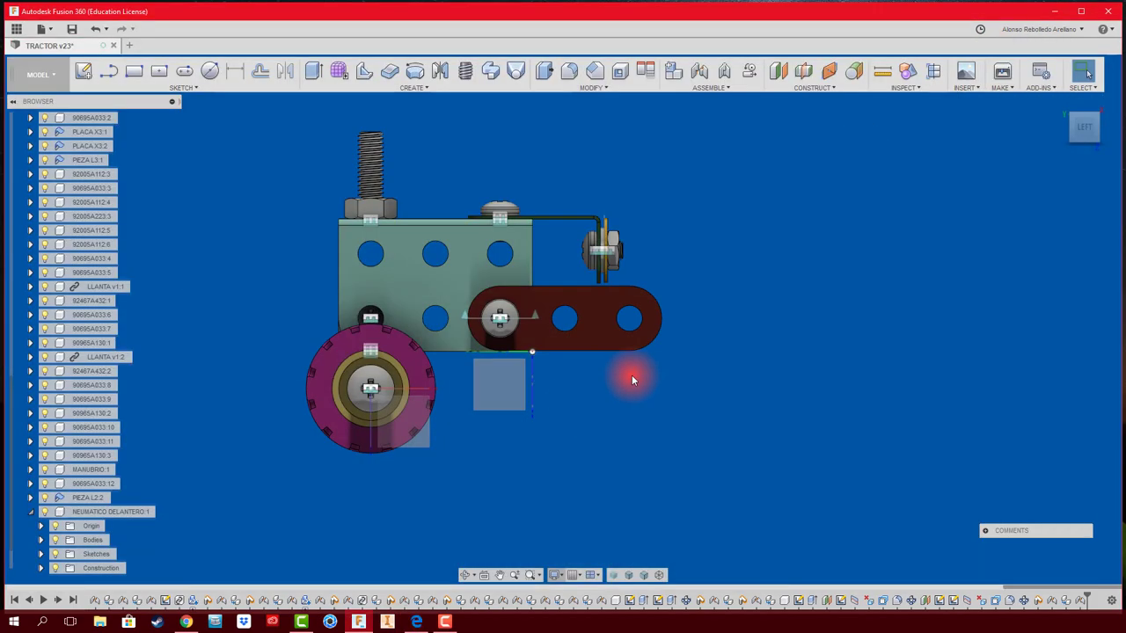
left_click_drag(629, 345, 583, 402)
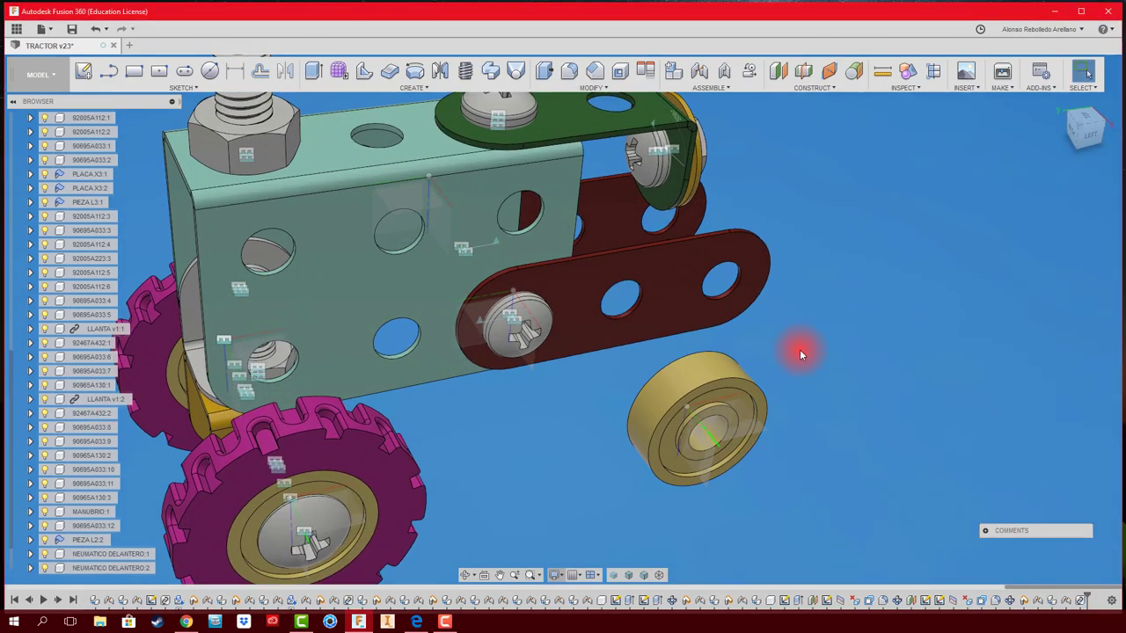
mouse_move(459, 299)
middle_mouse_down("shift")
mouse_move(422, 440)
mouse_move(397, 387)
mouse_move(432, 307)
middle_mouse_up("shift")
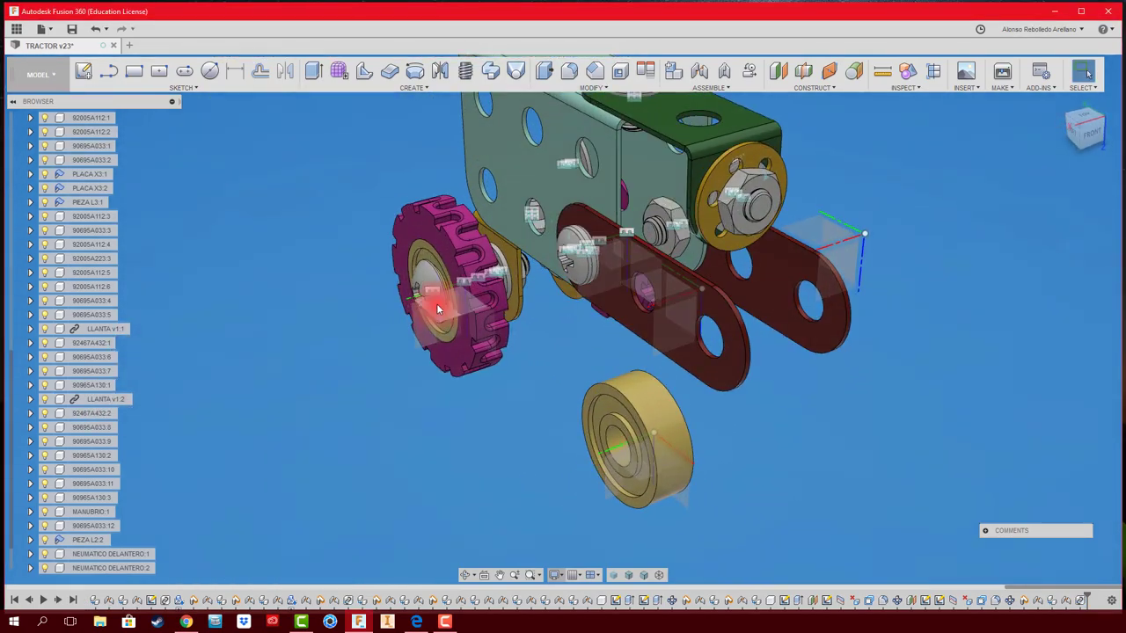
Step: Reposition the bolt on the first bearing wheel and view the tractor's back
left_click(100, 407)
key("m")
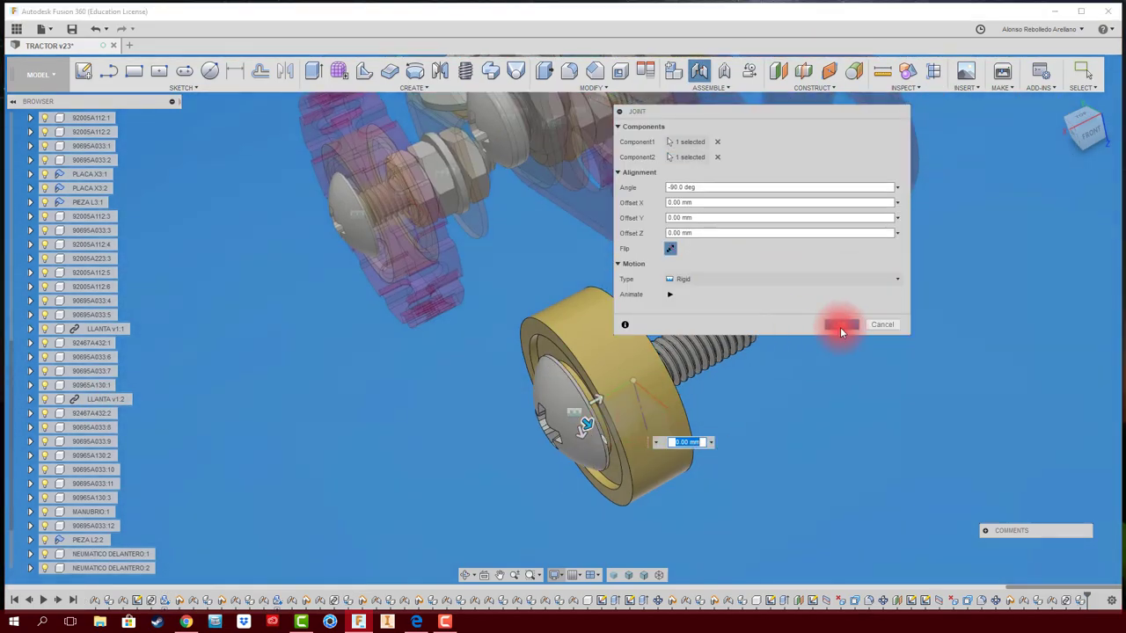
left_click(840, 327)
mouse_move(724, 422)
middle_mouse_down("shift")
mouse_move(711, 304)
mouse_move(340, 319)
mouse_move(302, 348)
middle_mouse_up("shift")
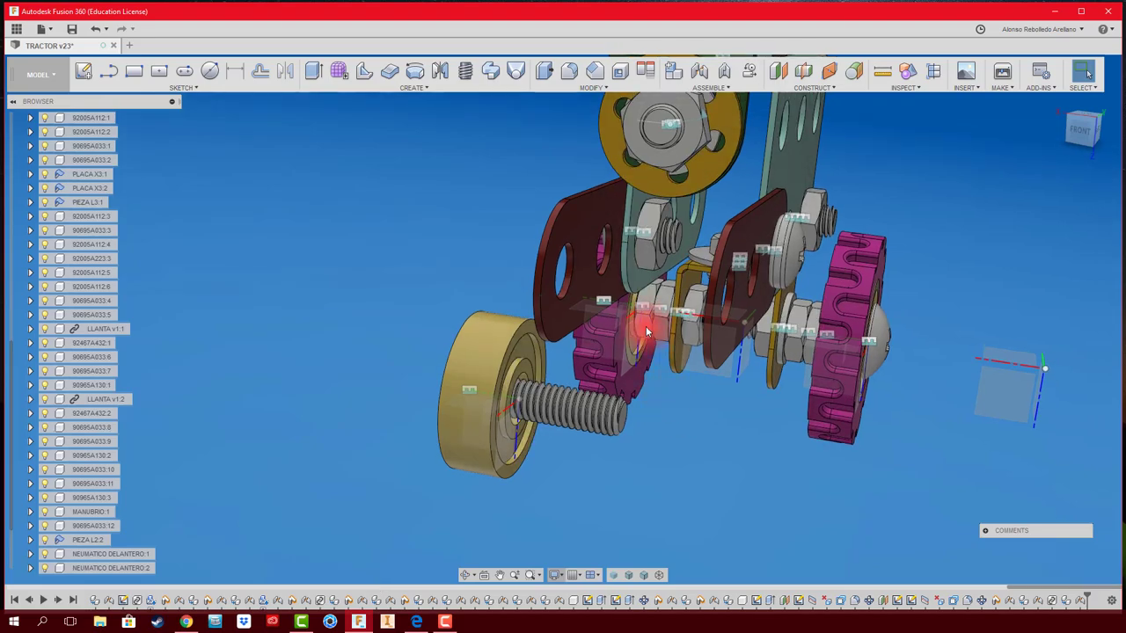
middle_click_drag(422, 414, 639, 428, "shift")
scroll(551, 480, "up", 5)
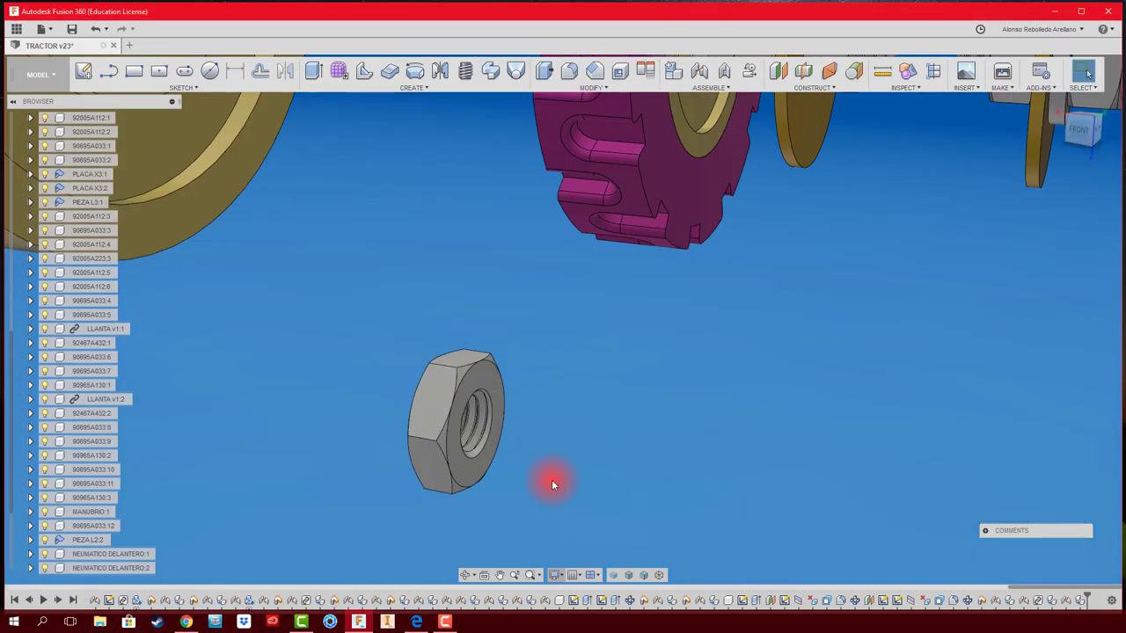
Step: Rigidly join two nuts onto the bolt
key("j")
left_click(522, 449)
left_click(452, 358)
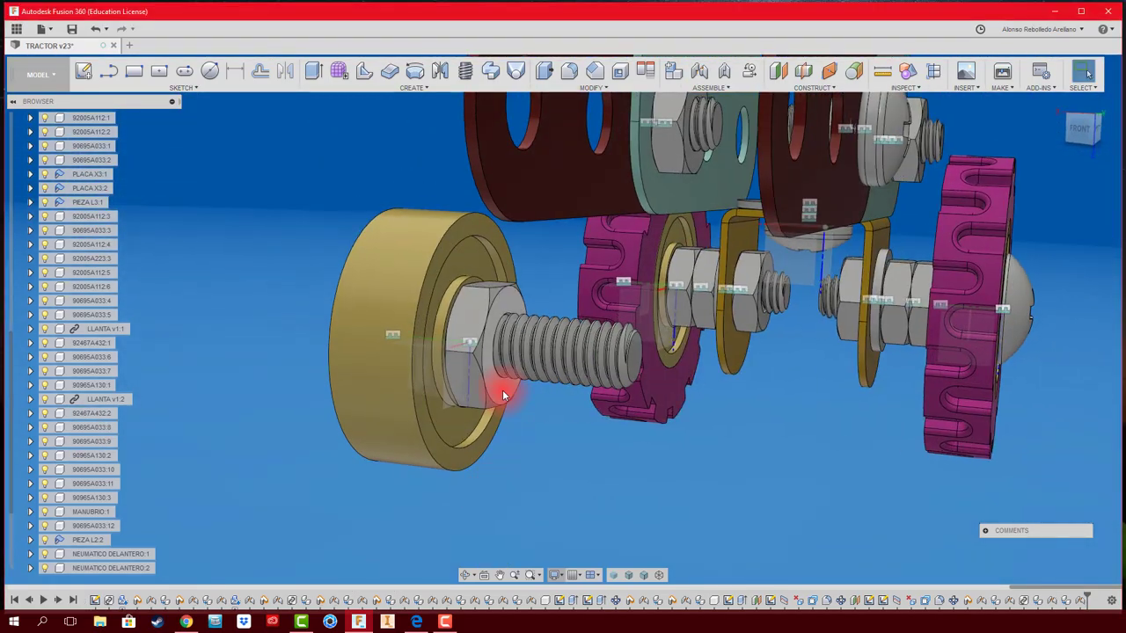
key("j")
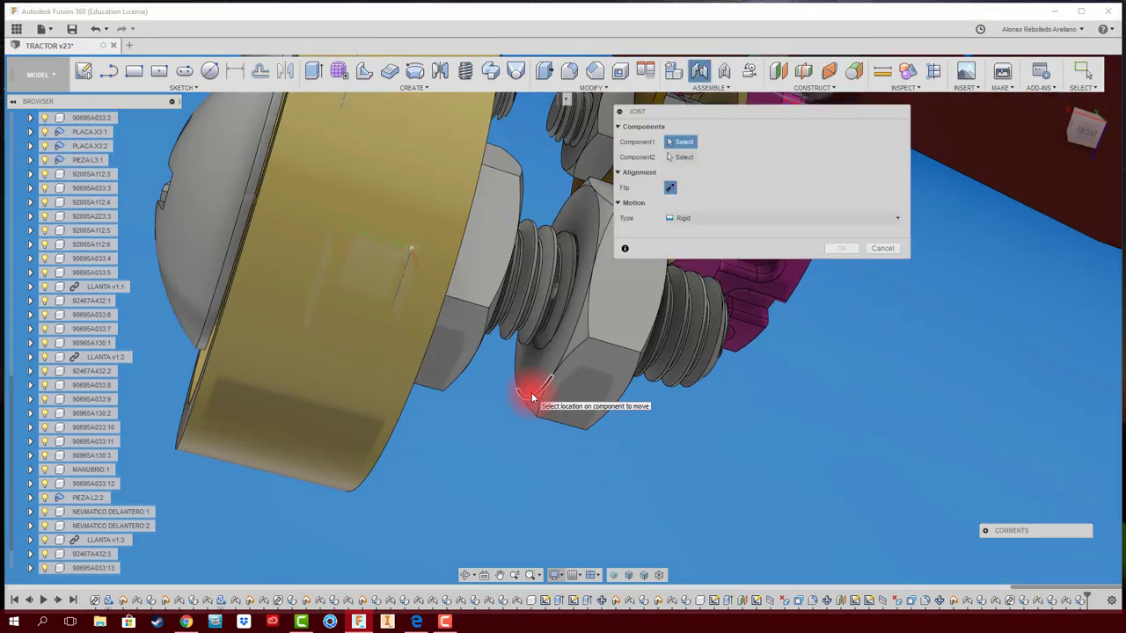
left_click(535, 395)
left_click(572, 395)
key("Return")
scroll(704, 404, "down", 5)
scroll(451, 387, "up", 2)
scroll(451, 387, "up", 5)
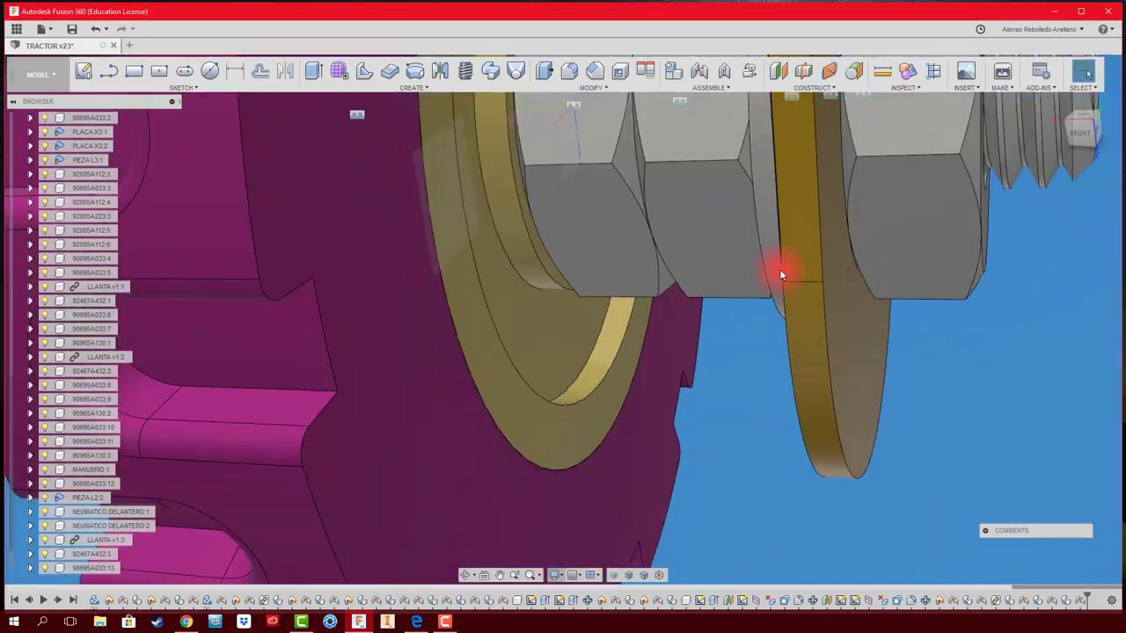
Step: Move the washer into place and rigidly join a nut onto the bolt
left_click(781, 269)
scroll(289, 483, "down", 5)
key("m")
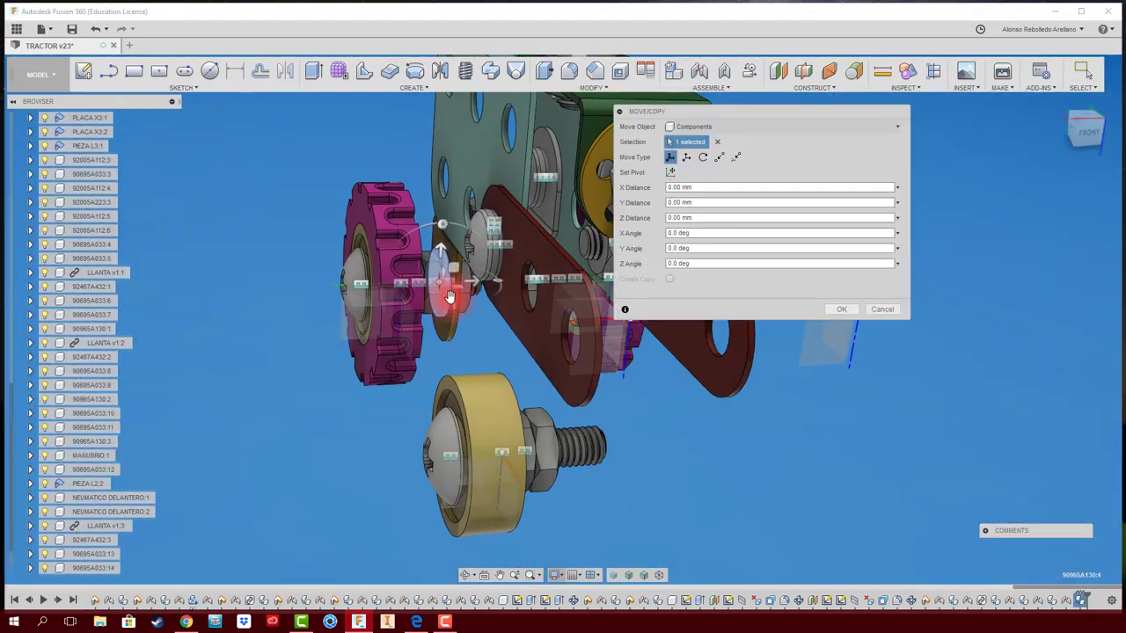
key("Return")
middle_click_drag(804, 339, 721, 498, "shift")
left_click(811, 327)
key("j")
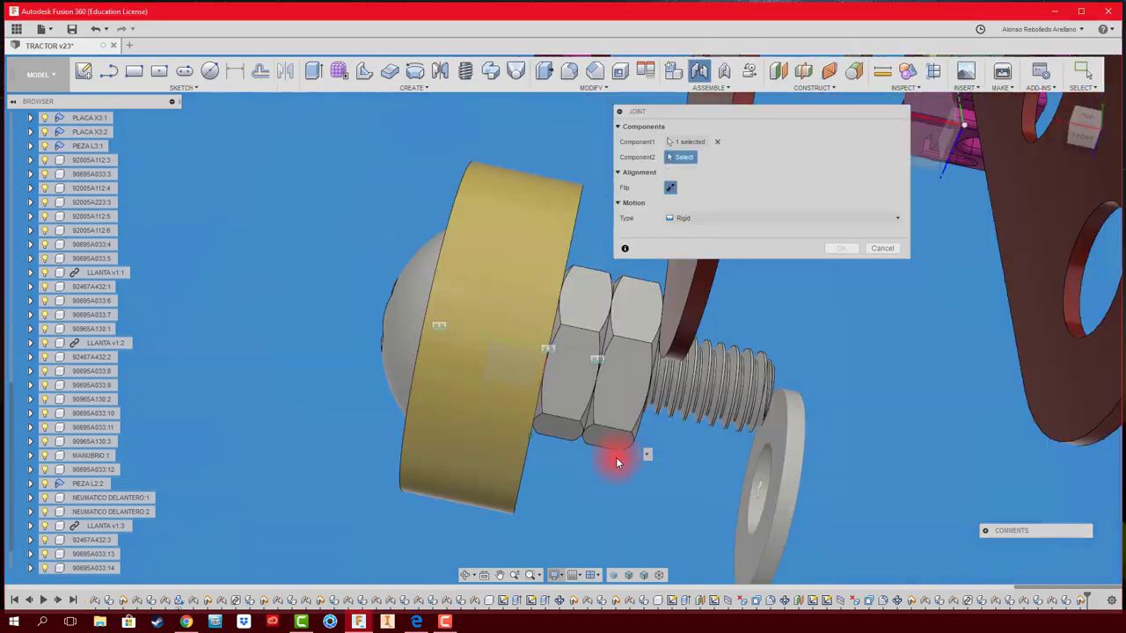
left_click(615, 458)
key("Return")
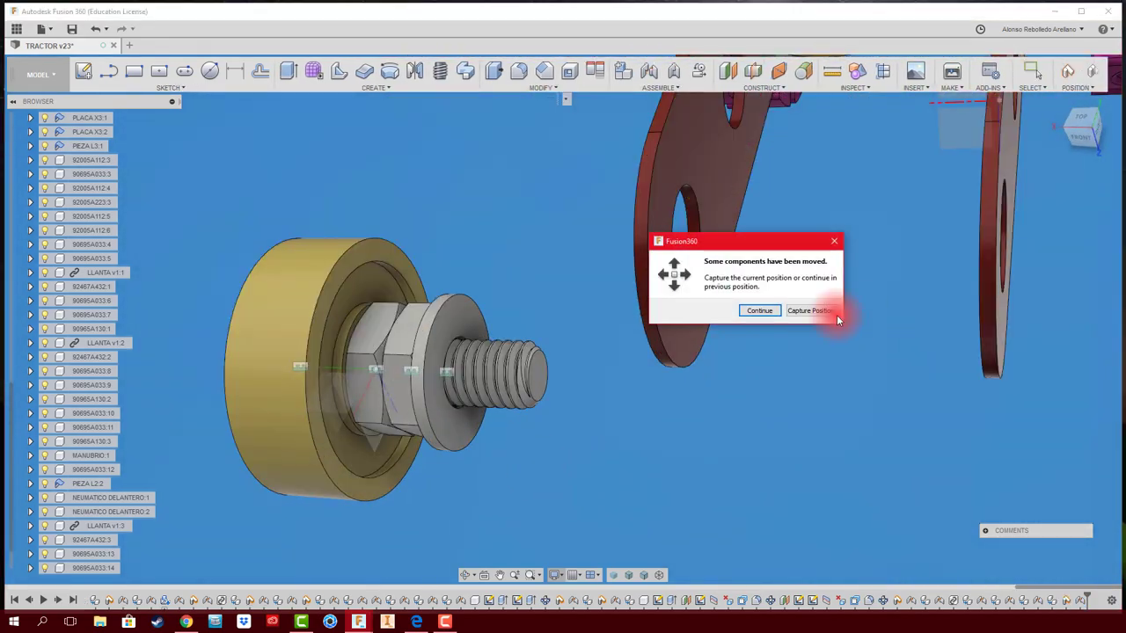
left_click(827, 313)
Step: Rigidly join two more parts and slide the nut along the bolt
key("j")
left_click(521, 405)
left_click(816, 364)
key("Return")
mouse_move(721, 416)
middle_mouse_down("shift")
mouse_move(585, 323)
mouse_move(526, 464)
mouse_move(590, 469)
mouse_move(462, 356)
middle_mouse_up("shift")
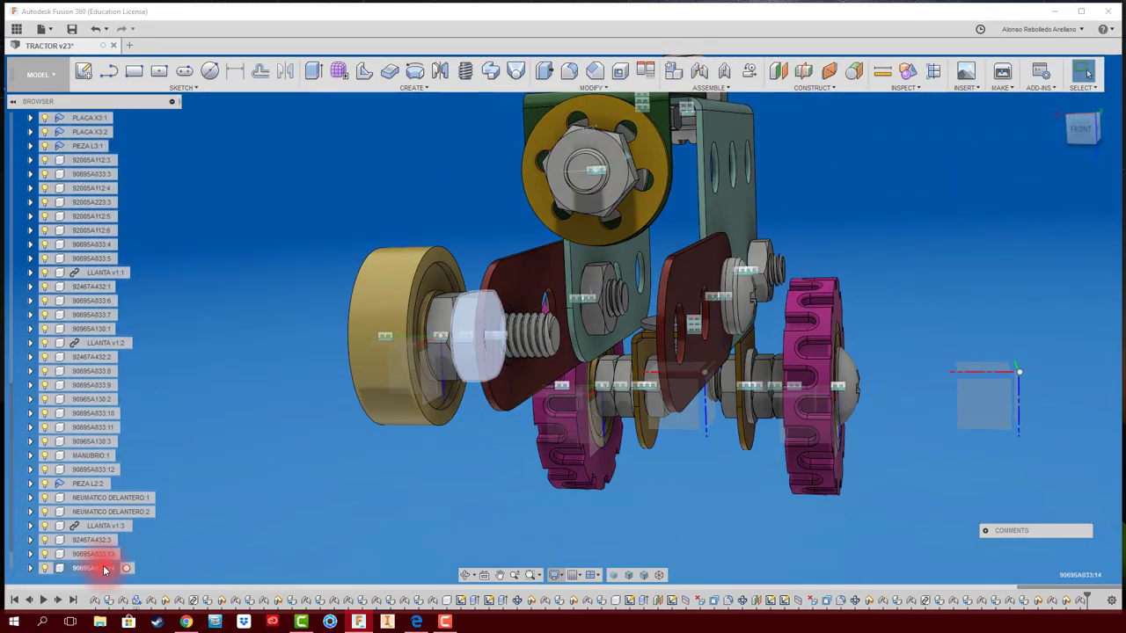
left_click_drag(463, 356, 566, 339)
key("Escape")
Step: Pull the view back from the bolt close-up to show the whole tractor
scroll(547, 452, "up", 5)
key("j")
key("Escape")
middle_click_drag(442, 459, 840, 322, "shift")
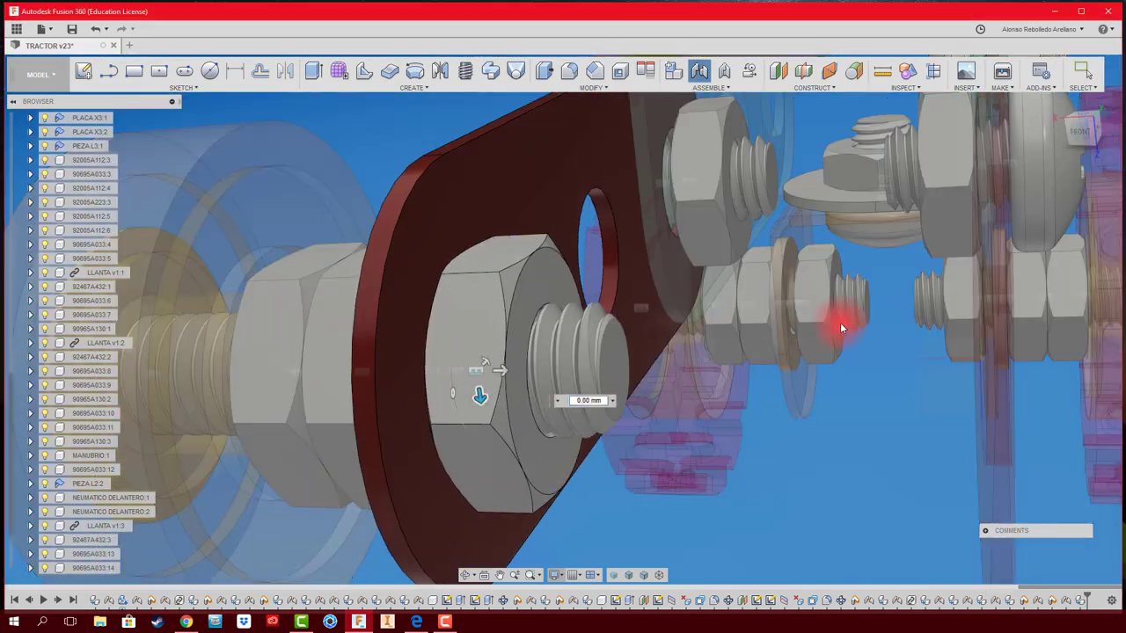
scroll(636, 439, "down", 5)
mouse_move(637, 439)
middle_mouse_down("shift")
mouse_move(674, 390)
mouse_move(602, 288)
mouse_move(462, 432)
middle_mouse_up("shift")
Step: Move the second bearing wheel, LLANTA v1:3, out to the right
left_click(106, 523)
key("m")
left_click_drag(515, 444, 683, 390)
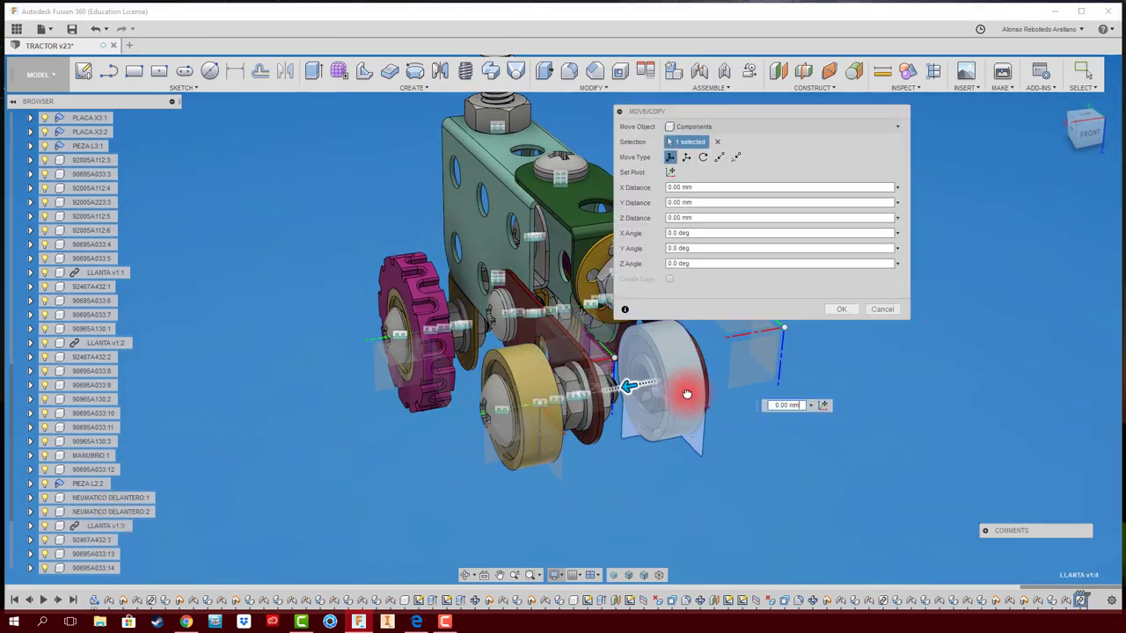
key("Return")
Step: Rotate the long bolt about 152.9 degrees and slide it into the yellow bearing
middle_click_drag(531, 453, 616, 440, "shift")
left_click(88, 538)
key("m")
left_click_drag(535, 427, 1035, 322)
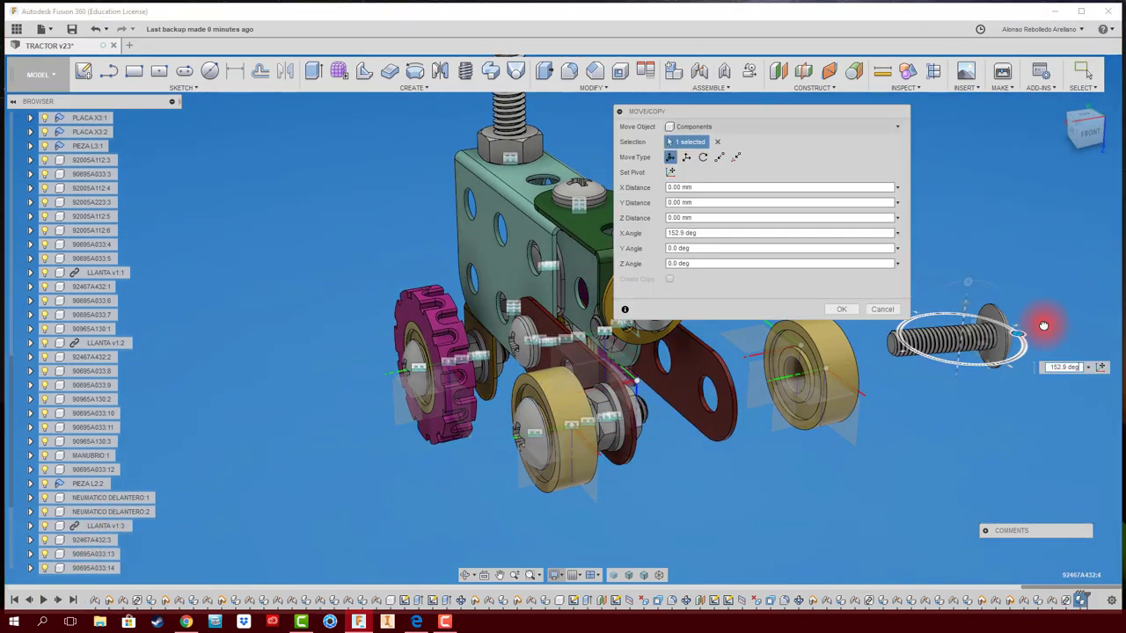
key("Return")
middle_click_drag(849, 327, 573, 515, "shift")
key("m")
Step: Move nut 90695A033:18 21.708 mm along the bolt and rigidly join it
left_click_drag(1025, 352, 844, 405)
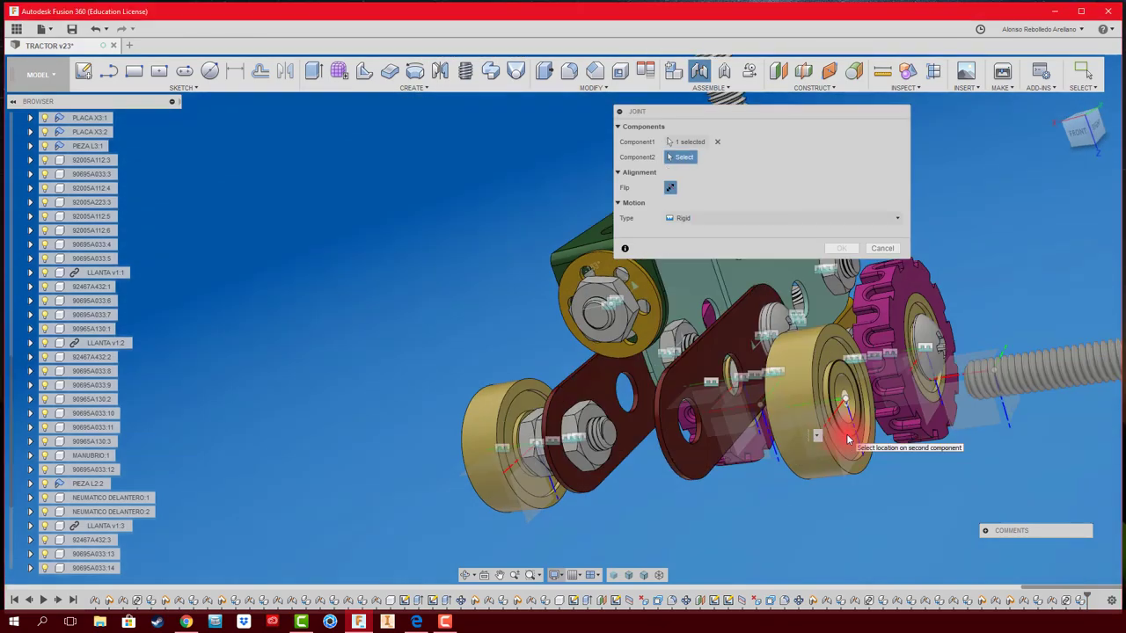
key("Return")
middle_click_drag(743, 458, 623, 443, "shift")
left_click(623, 442)
key("m")
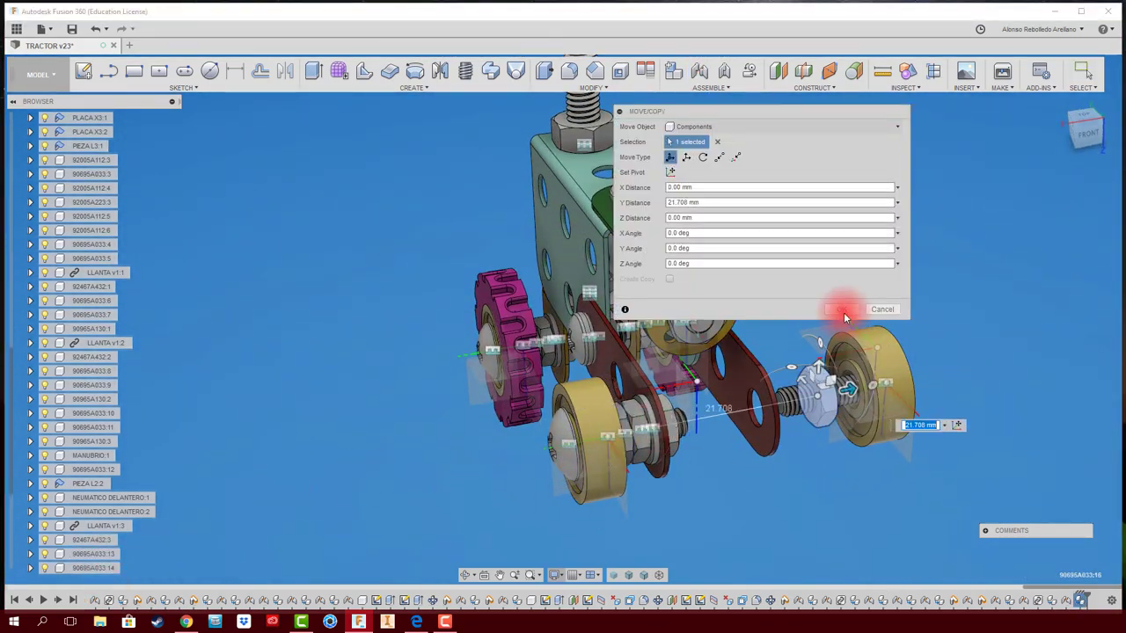
left_click(843, 310)
key("j")
left_click(838, 332)
key("Return")
Step: Rigidly join the bolt to the second bearing wheel
left_click(56, 554)
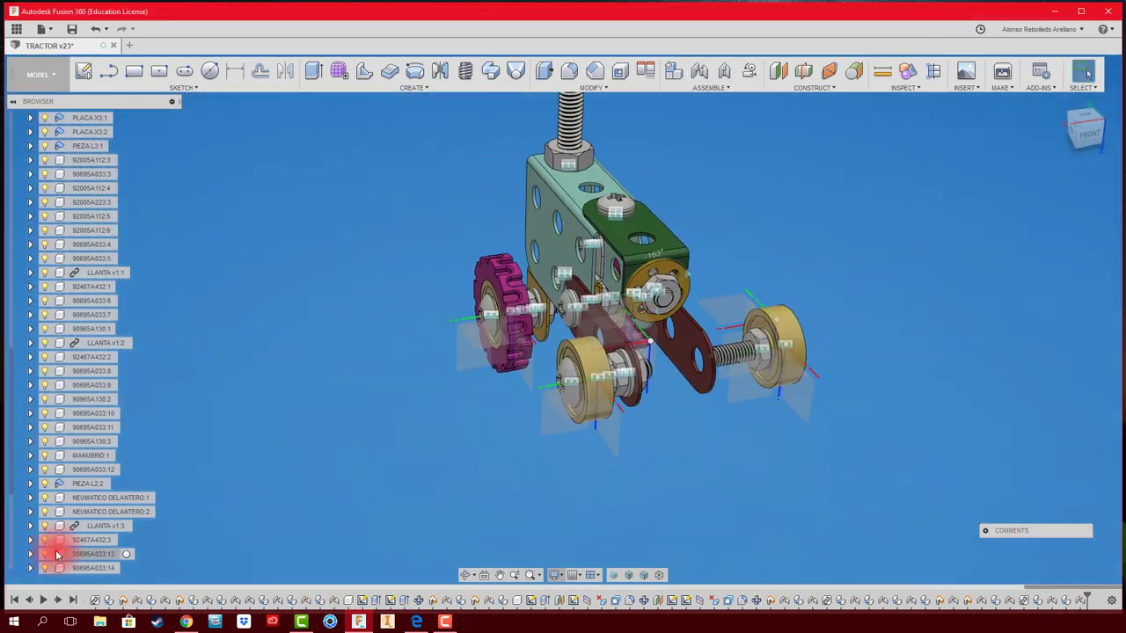
key("m")
left_click(832, 309)
scroll(738, 449, "up", 5)
key("j")
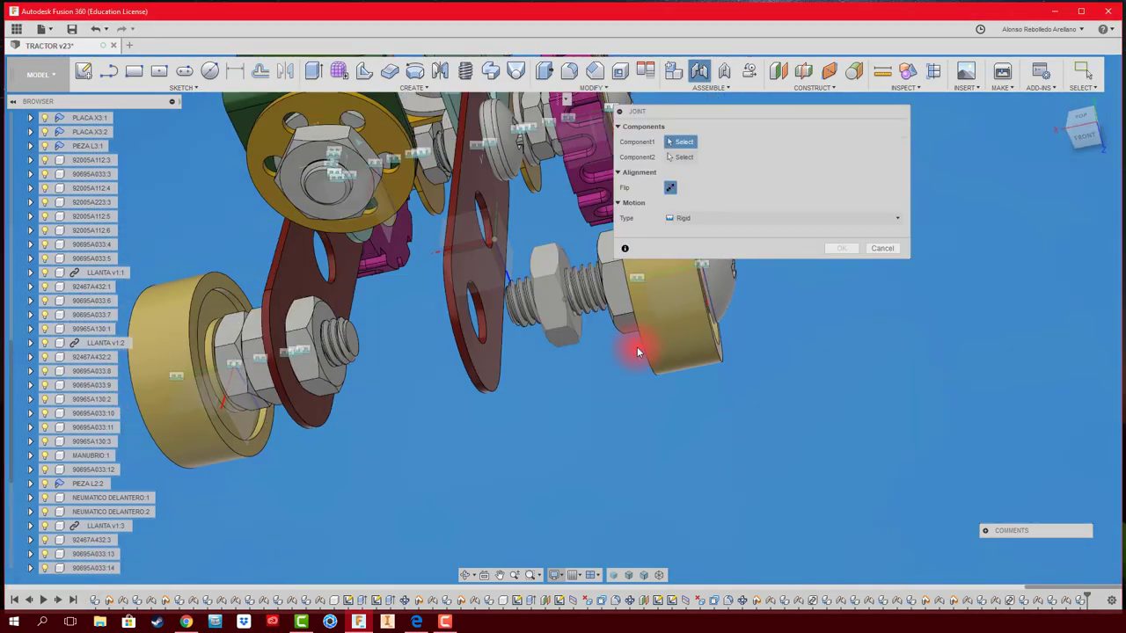
left_click(636, 352)
left_click(841, 316)
scroll(660, 397, "up", 5)
scroll(666, 364, "down", 5)
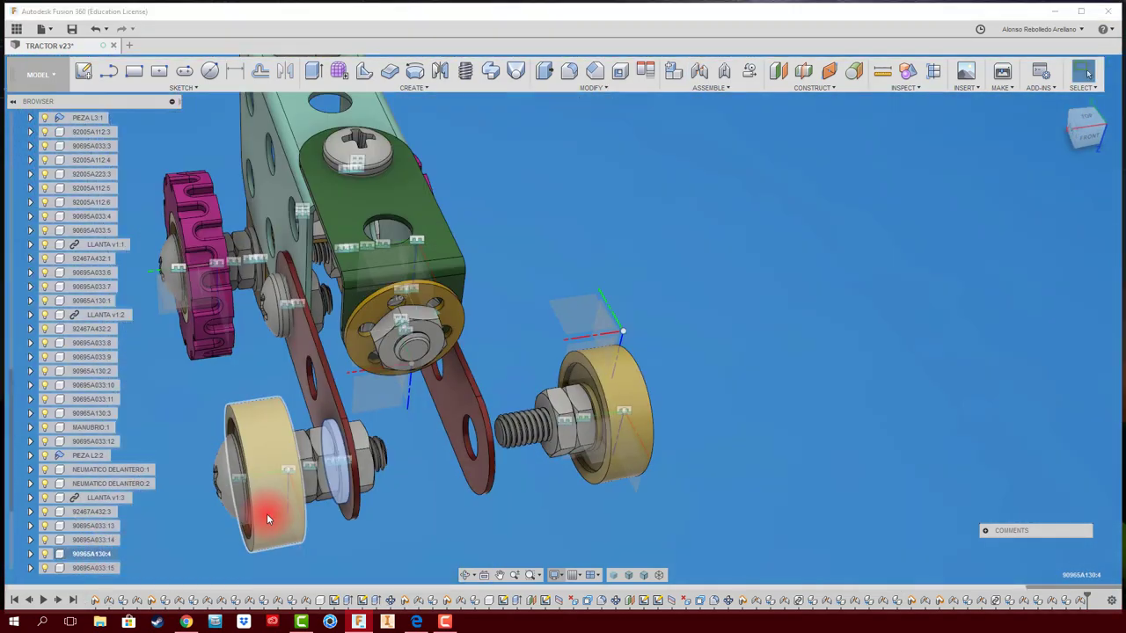
Step: Seat a nut onto the bearing's bolt with a rigid joint
key("m")
key("Escape")
key("j")
left_click(513, 487)
scroll(503, 469, "up", 3)
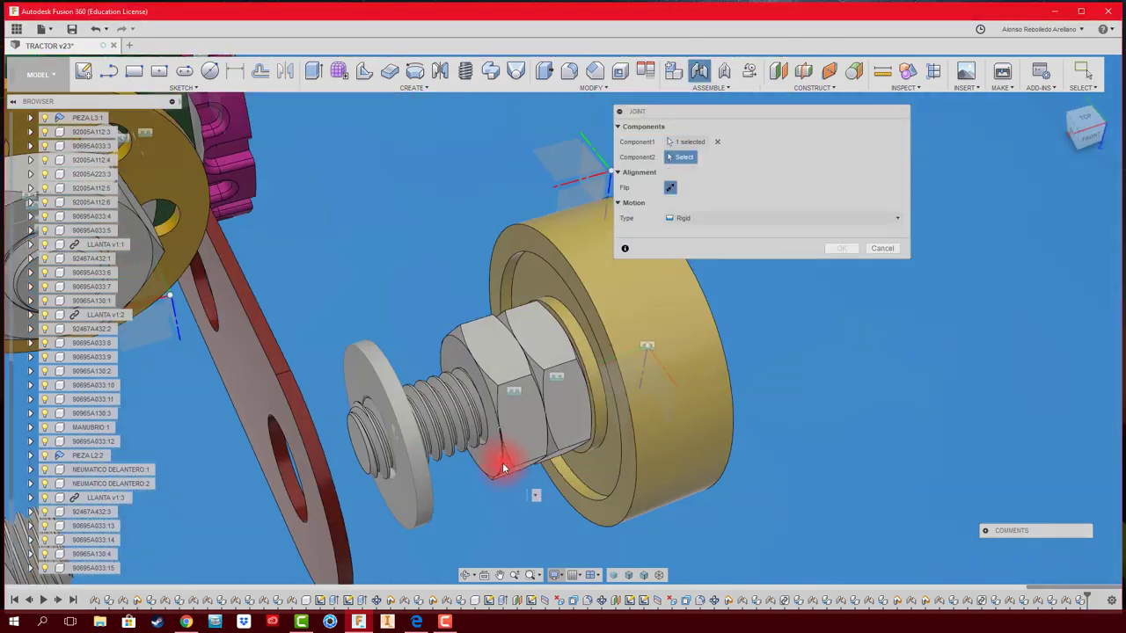
left_click(503, 468)
left_click(842, 325)
Step: Rigidly join the bolt into the red arm's hole
key("j")
left_click(538, 407)
scroll(538, 408, "up", 3)
left_click(576, 429)
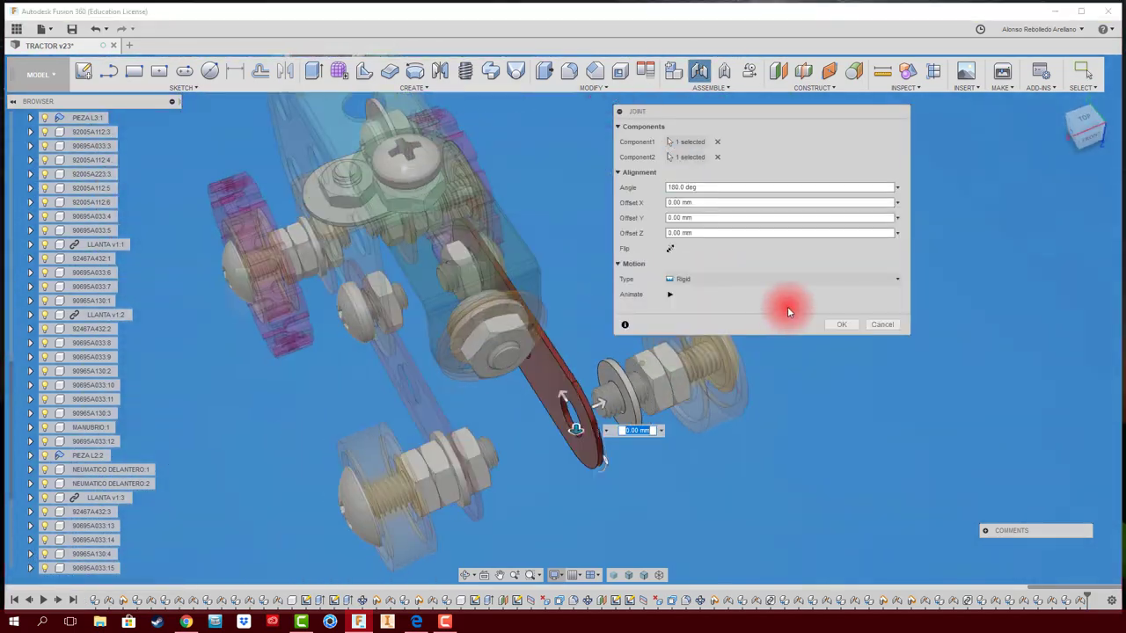
key("Return")
scroll(493, 469, "down", 5)
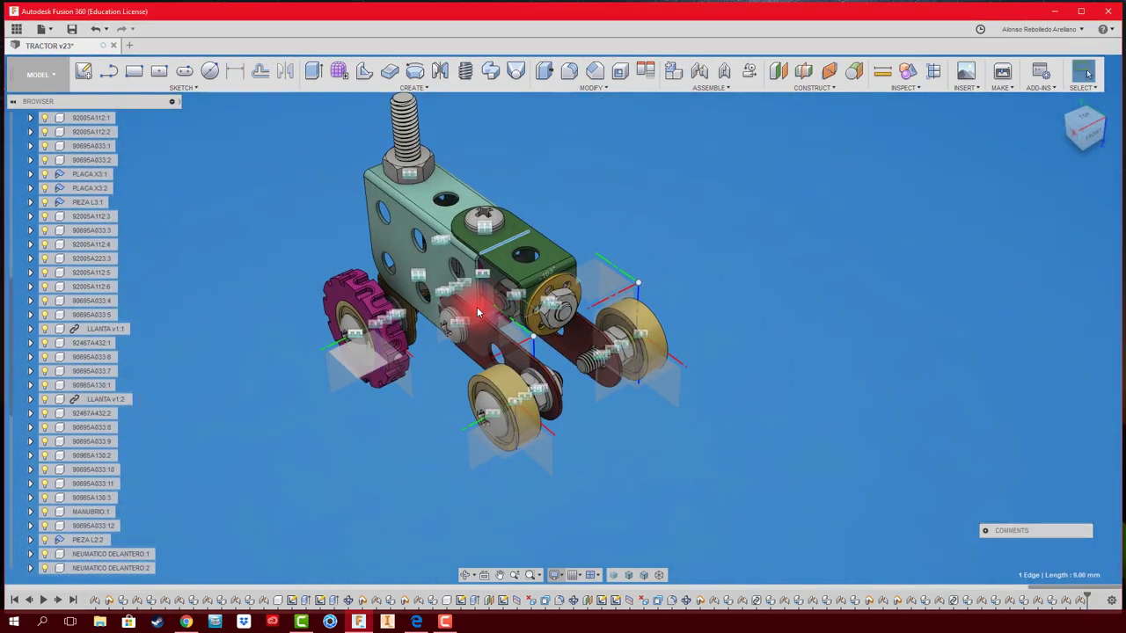
Step: Rigidly join the green L-bracket PIEZA L3:2 onto the rear bolt
left_click(536, 238)
key("m")
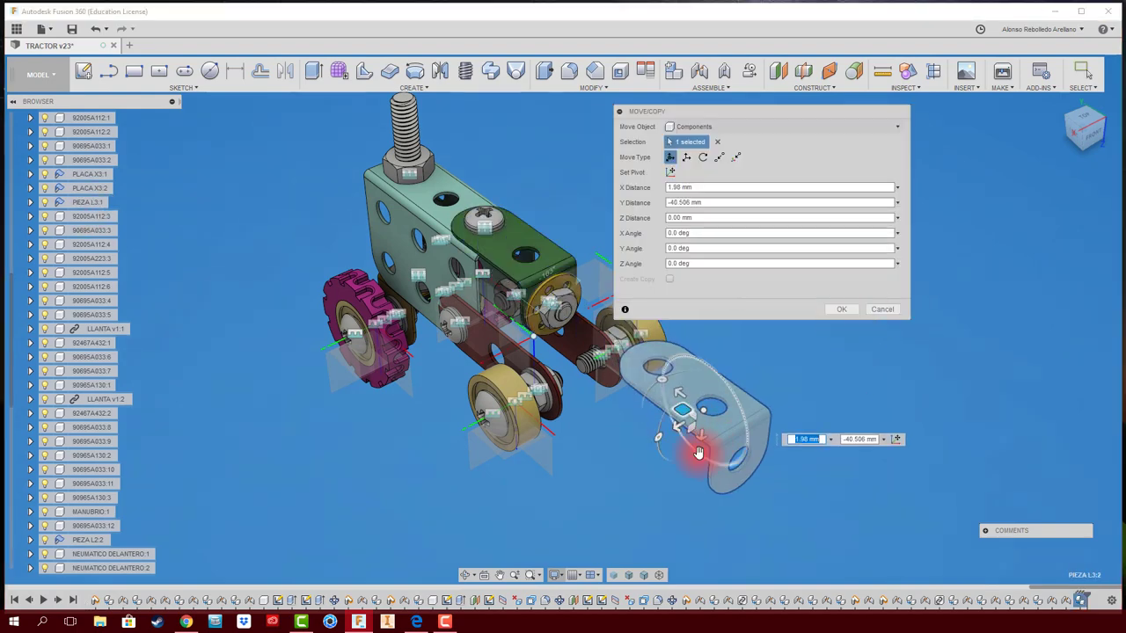
key("Escape")
key("ctrl+z")
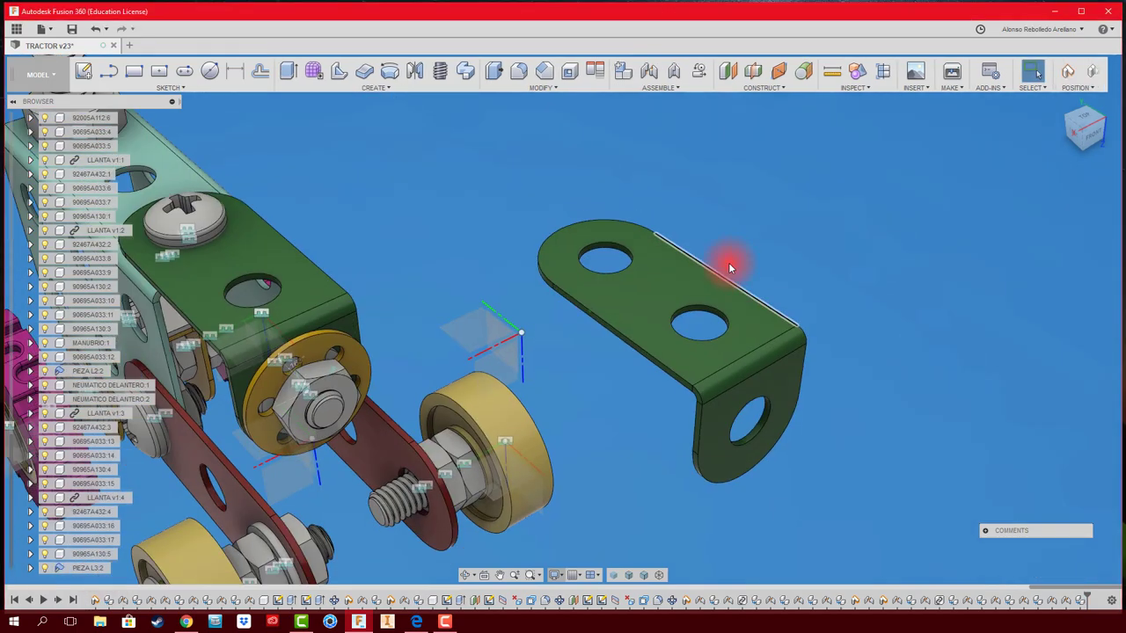
key("j")
left_click(683, 307)
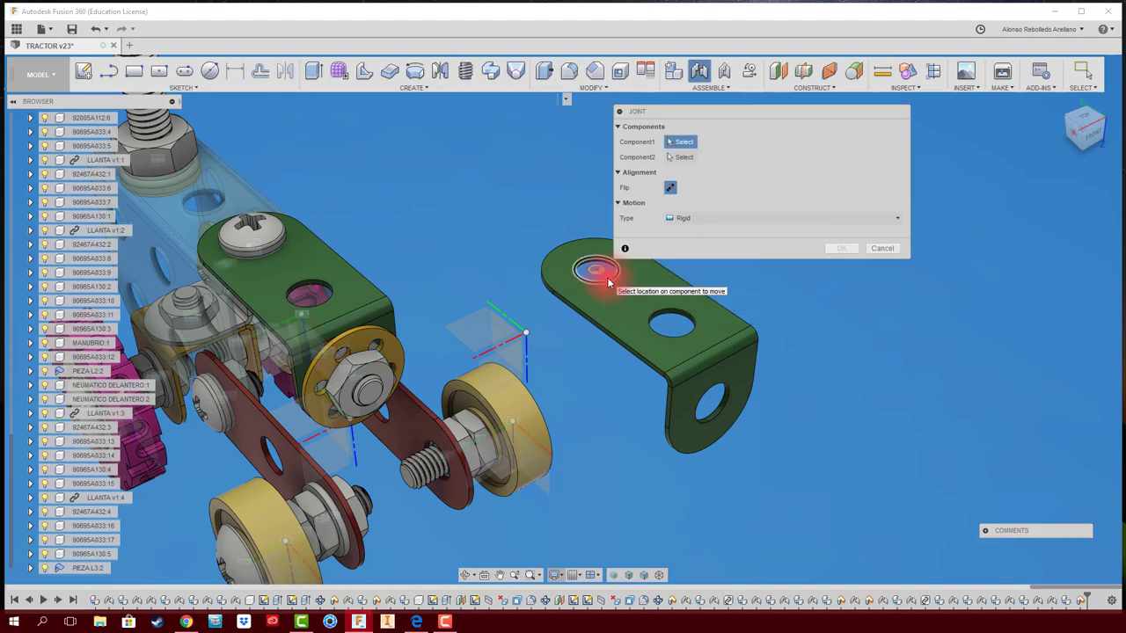
left_click(662, 339)
key("Return")
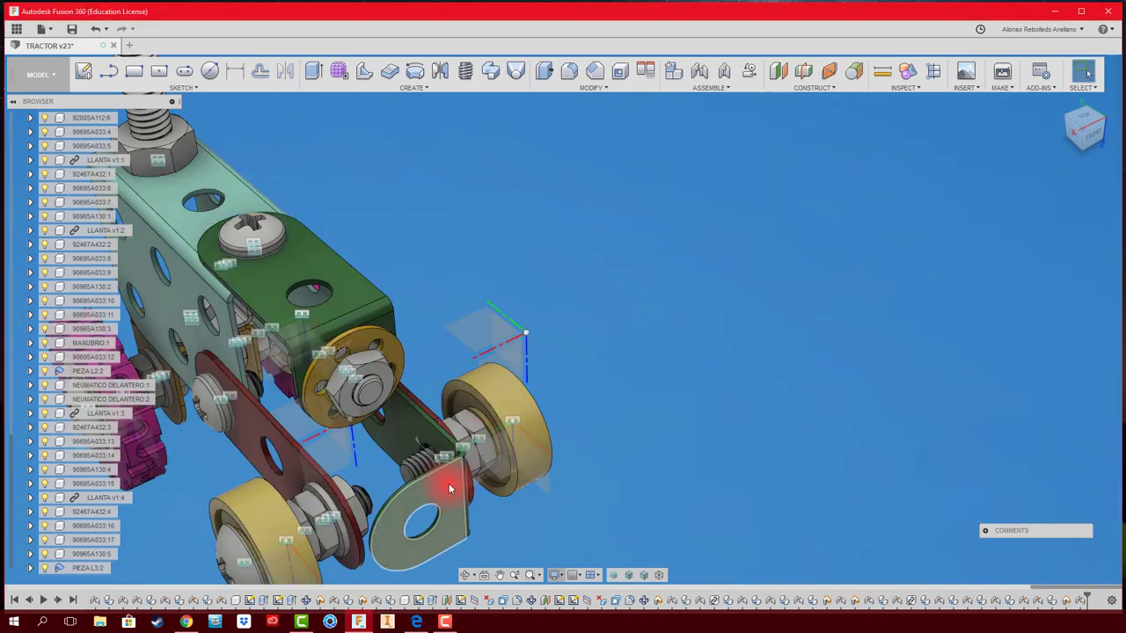
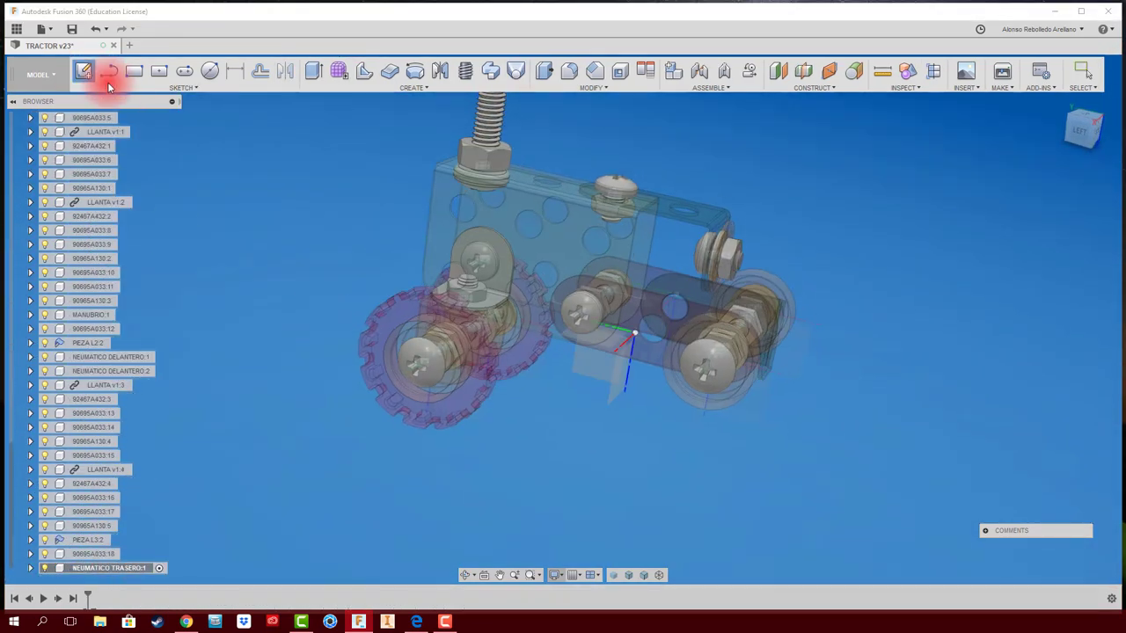
Step: Sketch a center-diameter circle on the axle plate around the rear screw
left_click(515, 386)
key("c")
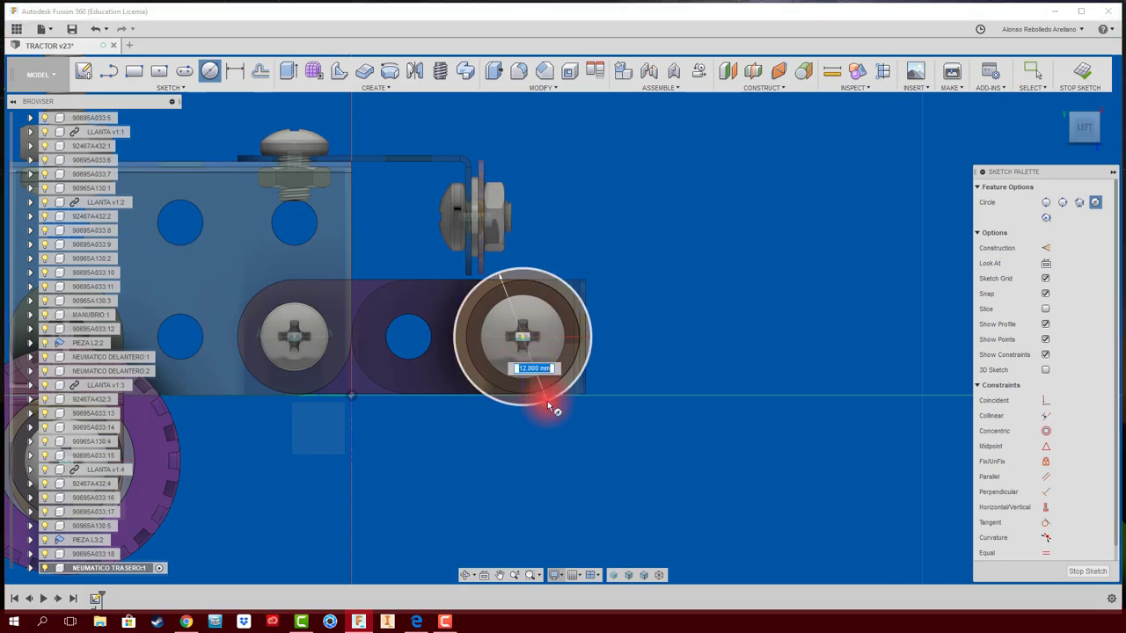
scroll(557, 459, "down", 2)
left_click(585, 498)
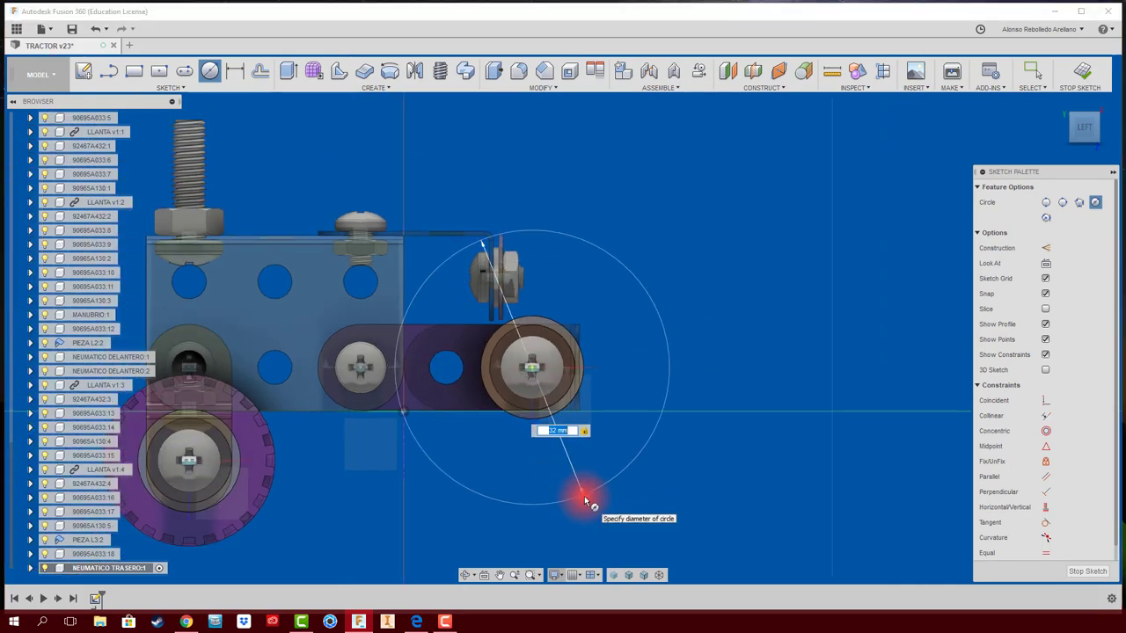
Step: Extrude the circle profile 5 mm into a disk and compare it with the tractor reference photo
key("e")
left_click(459, 417)
type("5")
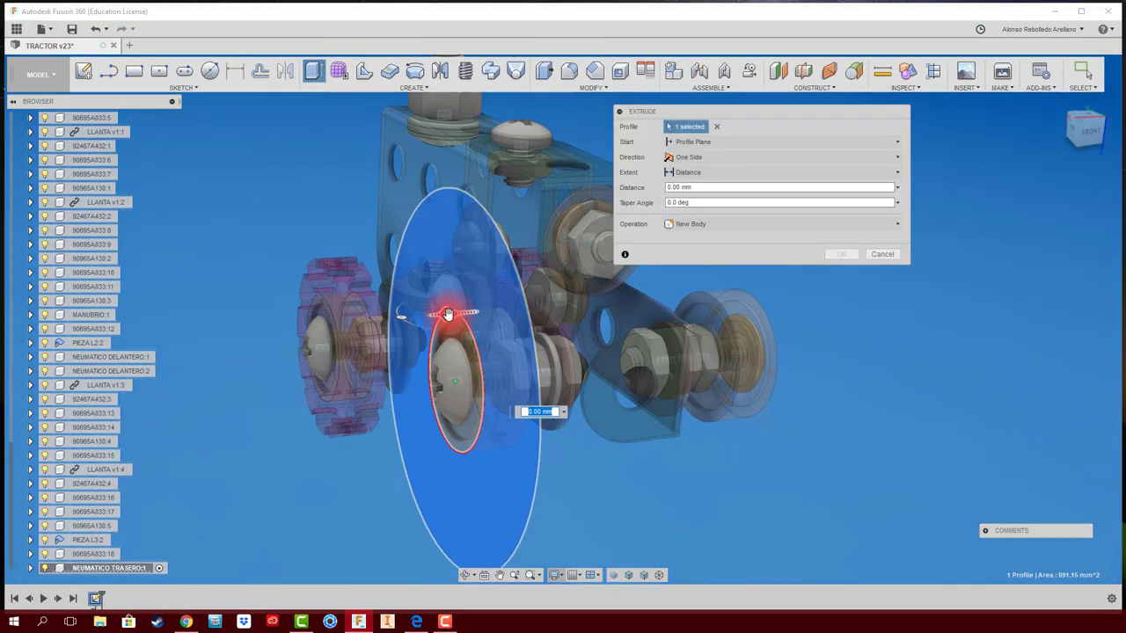
key("Return")
mouse_move(586, 185)
middle_mouse_down("shift")
mouse_move(603, 226)
mouse_move(127, 571)
middle_mouse_up("shift")
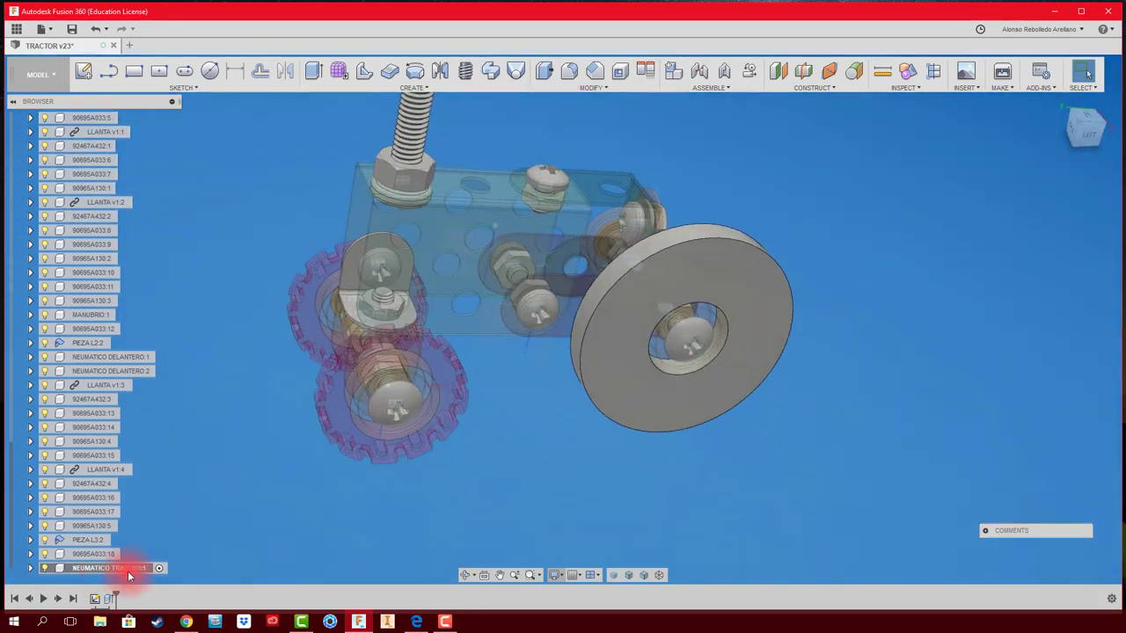
left_click(419, 620)
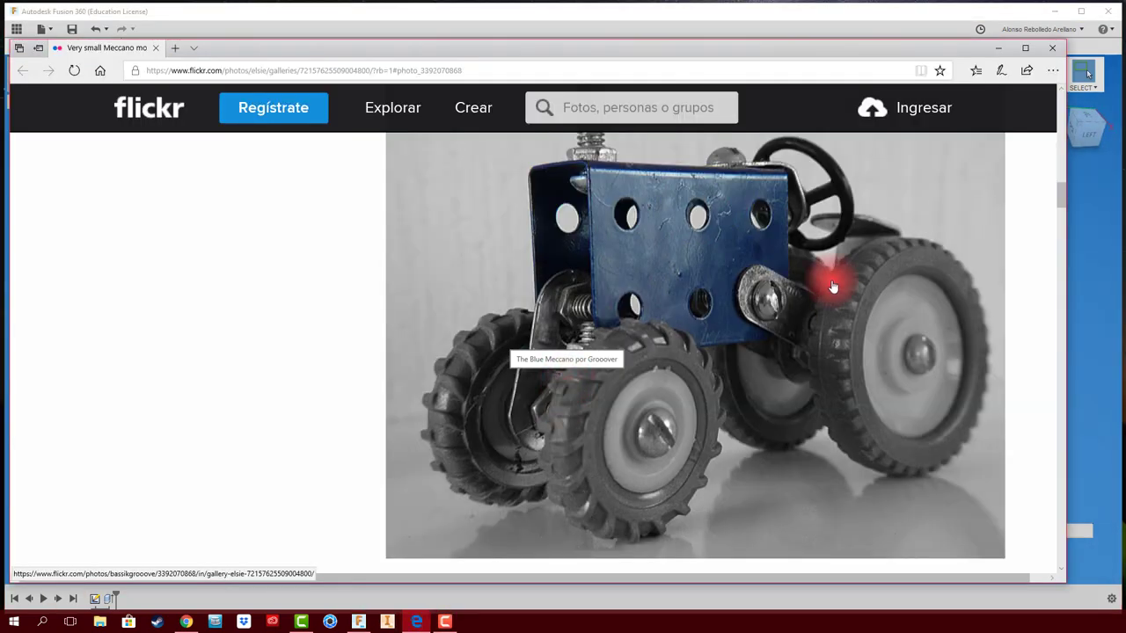
key("alt+Tab")
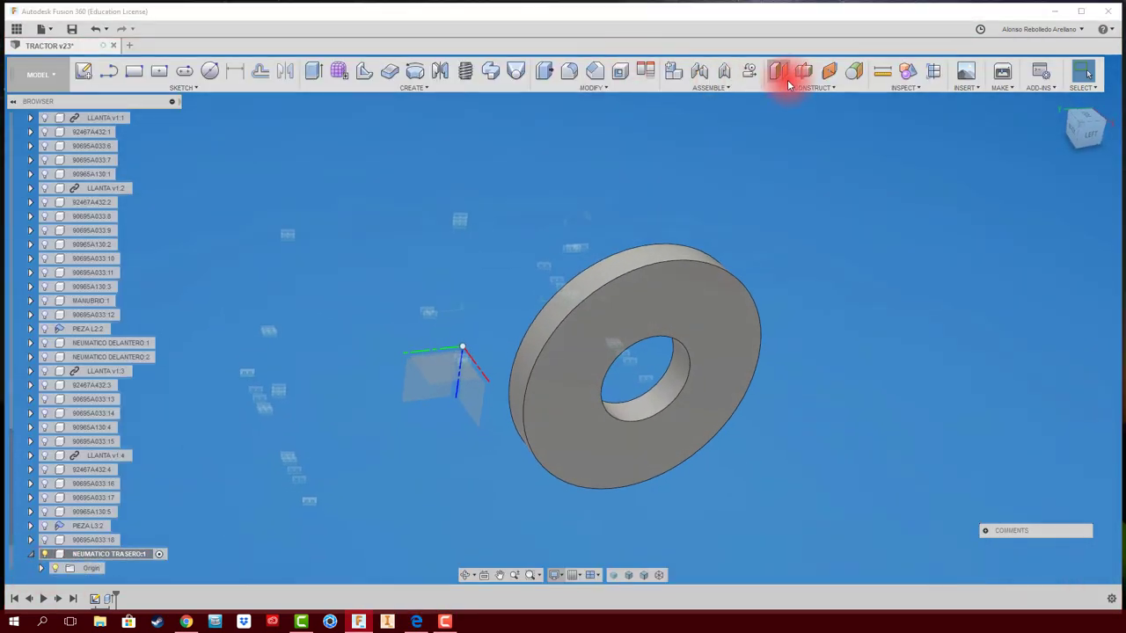
Step: Create an offset construction plane and start a sketch on it with projected geometry
left_click(778, 72)
left_click_drag(460, 350, 472, 156)
key("Return")
left_click(510, 118)
key("p")
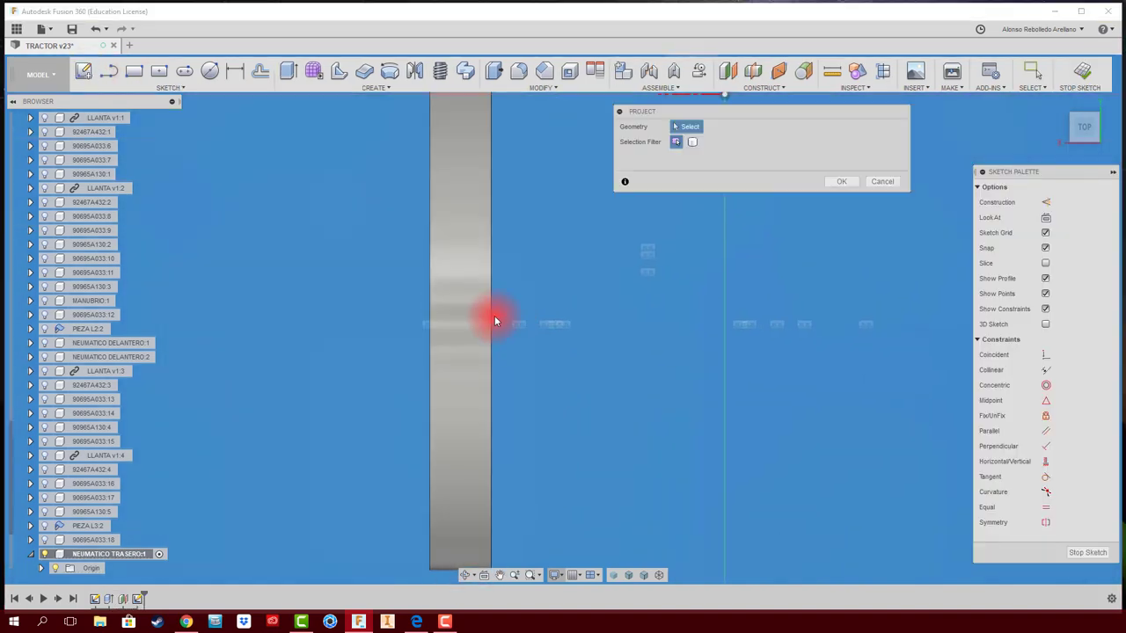
key("Escape")
left_click(184, 70)
Step: Sketch two slots across the disk's rim and finish the sketch
scroll(481, 335, "up", 2)
left_click(400, 341)
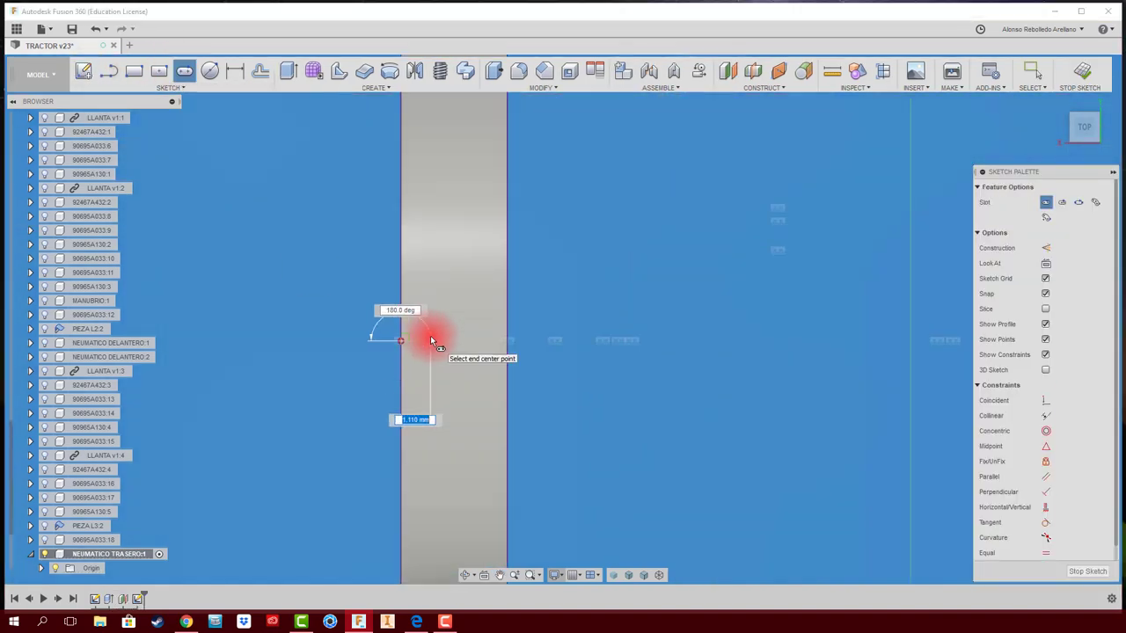
left_click(433, 360)
scroll(457, 348, "up", 2)
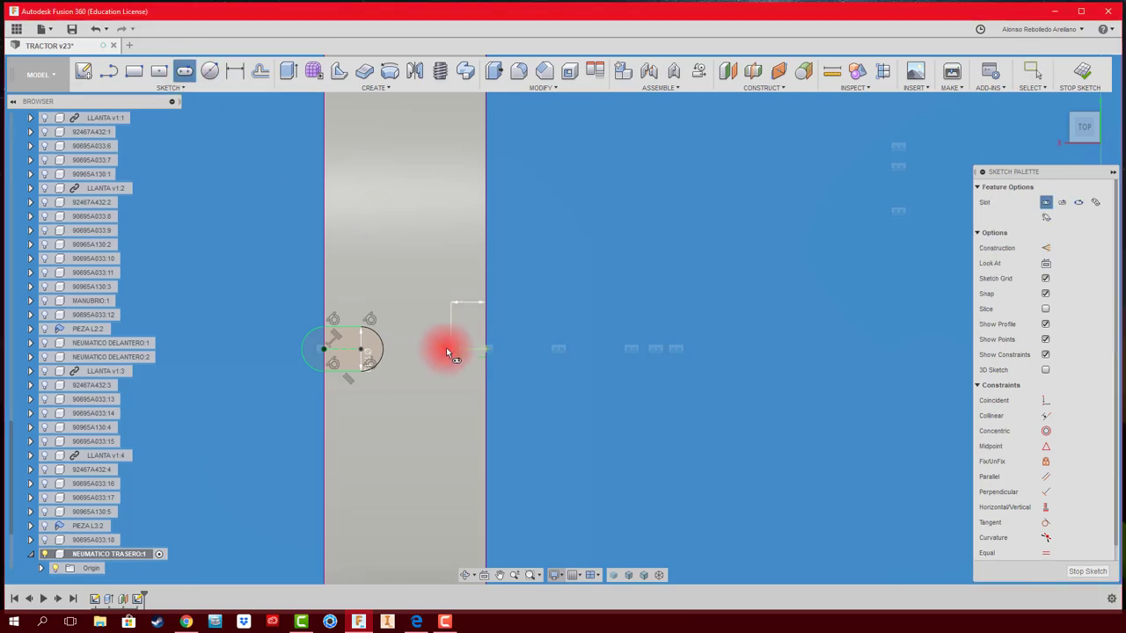
left_click(439, 332)
key("d")
scroll(414, 360, "up", 2)
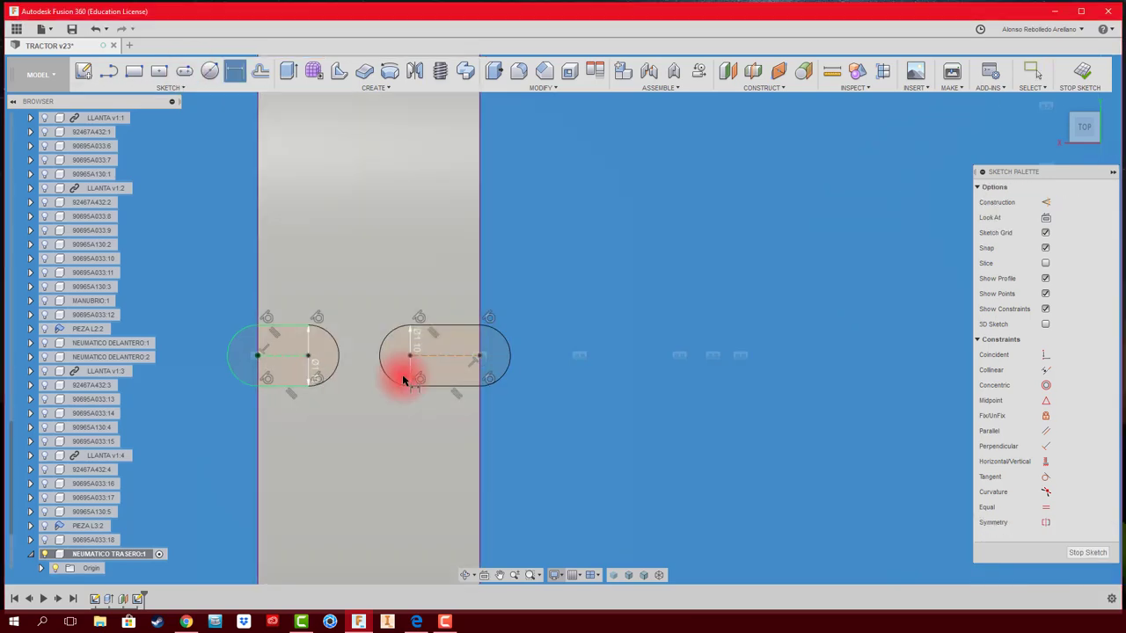
left_click(1079, 72)
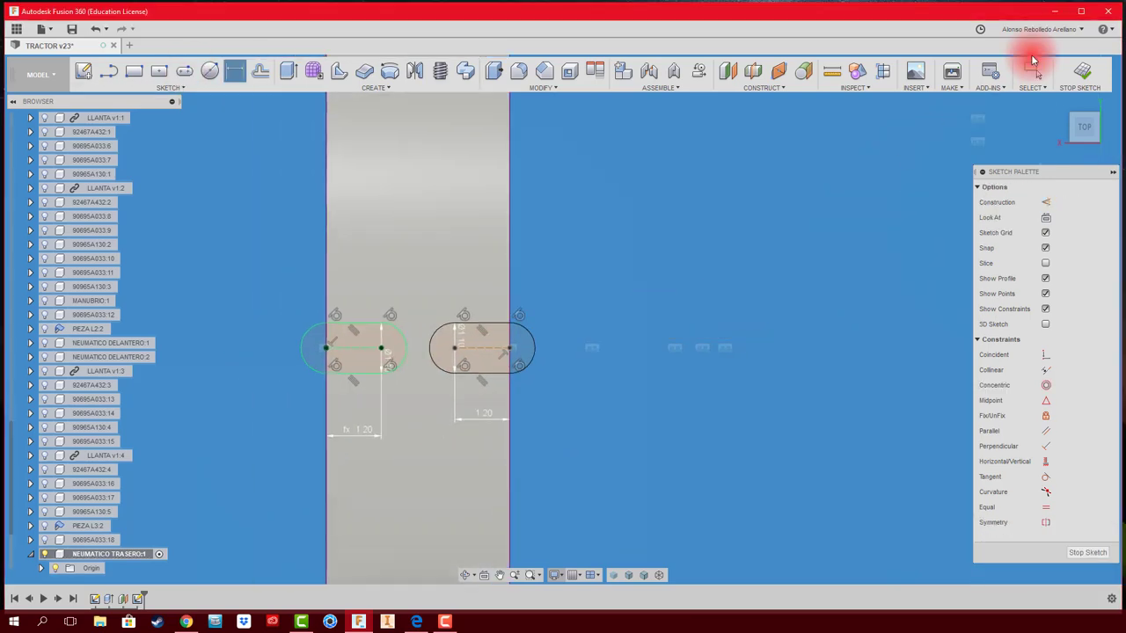
Step: Split the disk's rim face using the slot outline
left_click(604, 88)
left_click(571, 222)
left_click(640, 331)
scroll(633, 274, "up", 2)
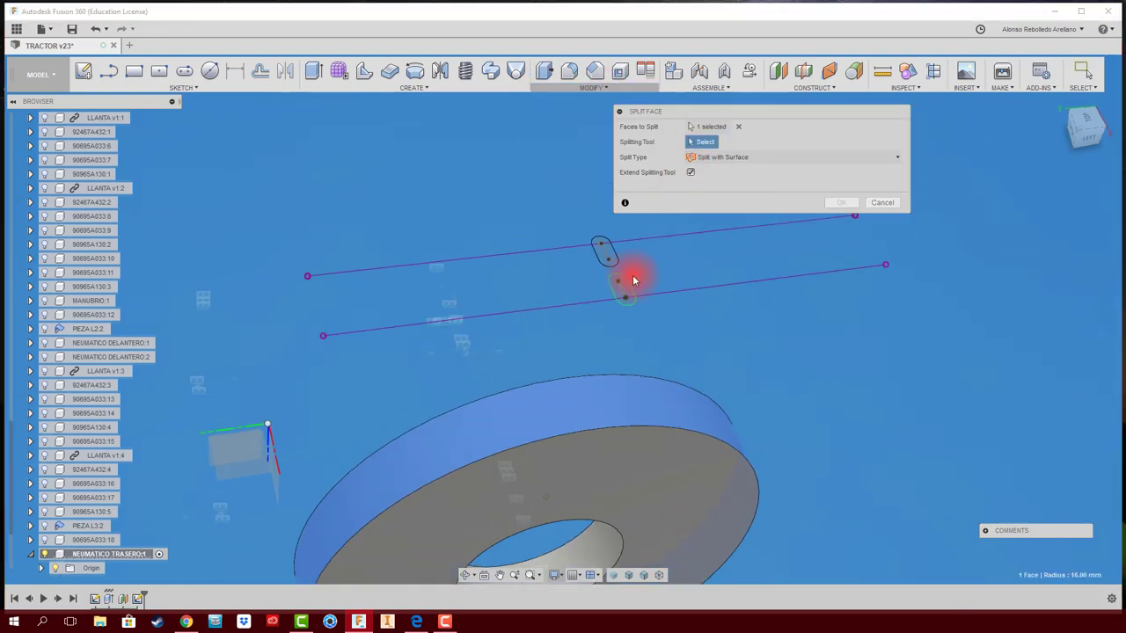
left_click(632, 274)
left_click(841, 202)
mouse_move(553, 402)
middle_mouse_down("shift")
mouse_move(606, 446)
mouse_move(524, 167)
middle_mouse_up("shift")
scroll(597, 451, "up", 3)
scroll(524, 167, "up", 3)
Step: Press Pull the slot face -1.087 mm into the disk and fillet the pocket edge
left_click(544, 70)
left_click(527, 203)
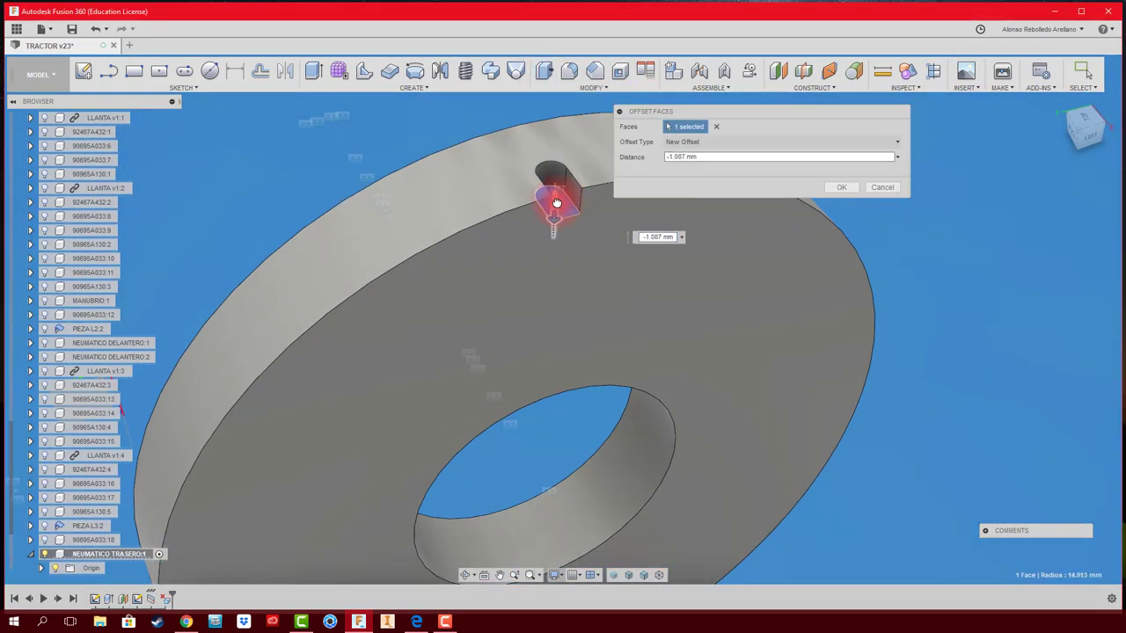
type("-1")
key("Return")
scroll(671, 188, "up", 2)
scroll(575, 201, "up", 1)
key("f")
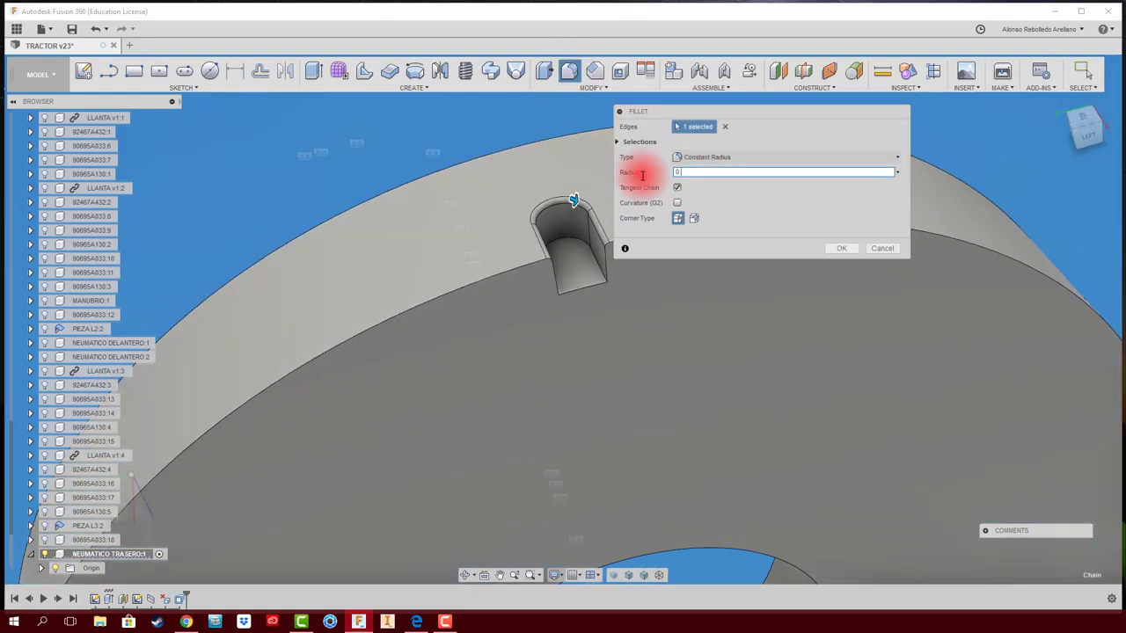
key("Escape")
scroll(485, 147, "down", 2)
scroll(485, 151, "down", 3)
Step: Circular-pattern the pocket faces 21 times around the central hole axis
left_click(412, 88)
mouse_move(413, 314)
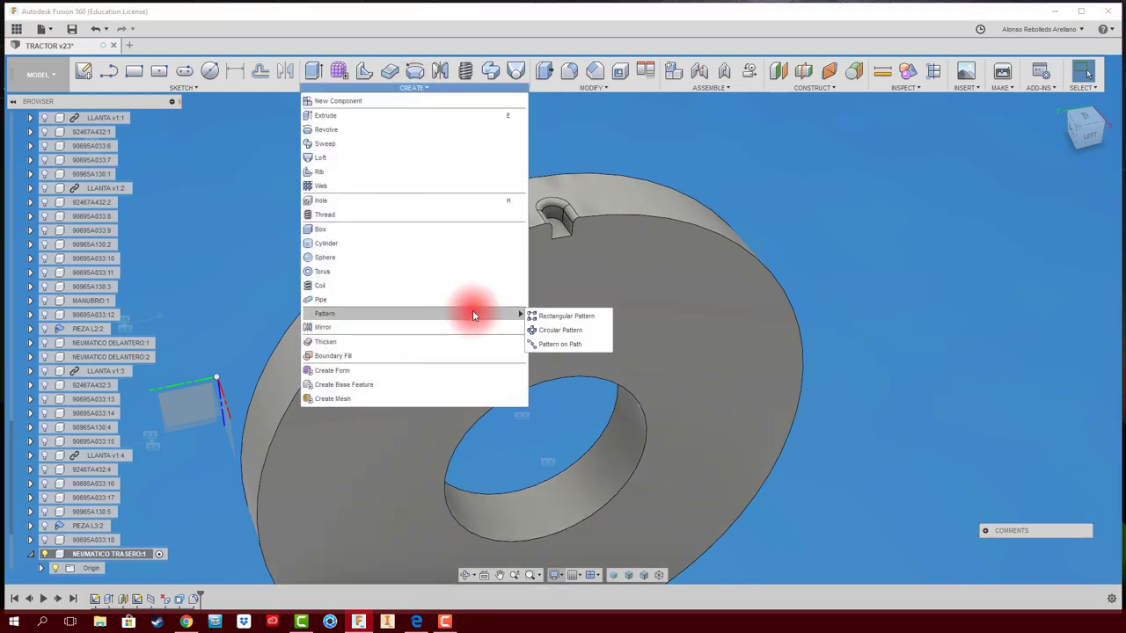
left_click(559, 329)
scroll(547, 239, "up", 3)
left_click(547, 239)
scroll(577, 420, "down", 3)
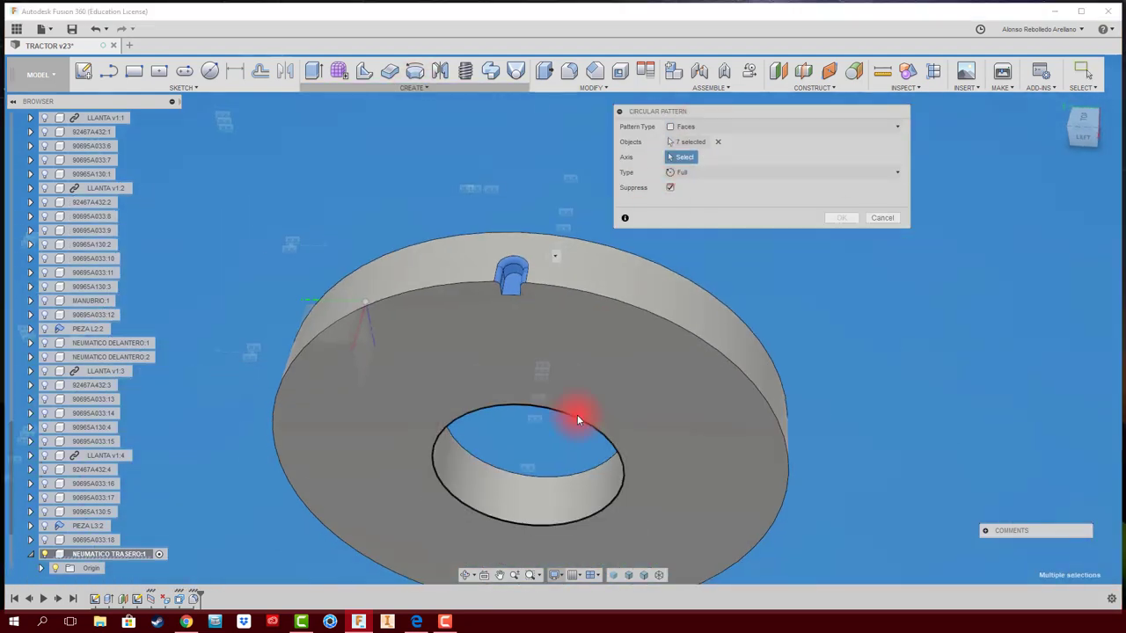
left_click(577, 419)
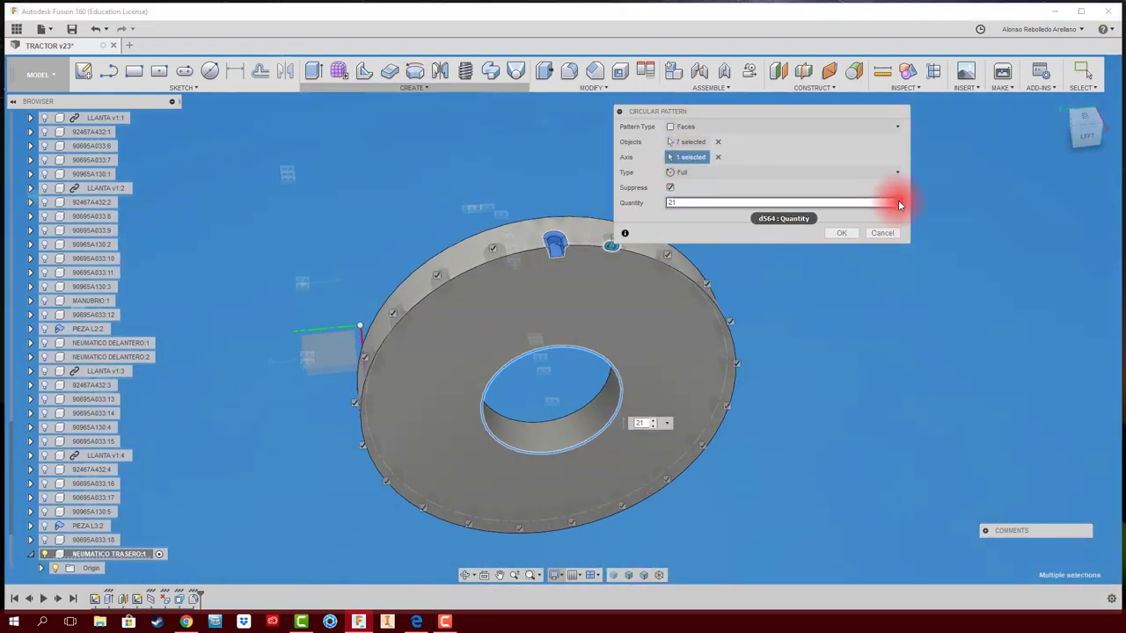
key("Return")
middle_click_drag(790, 247, 536, 309, "shift")
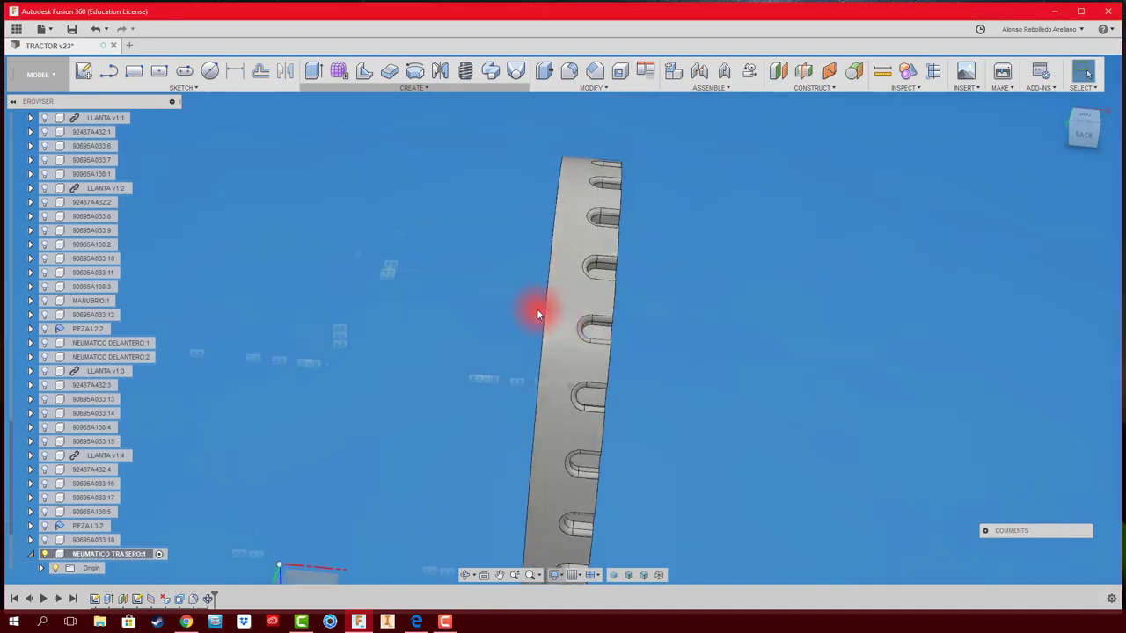
scroll(563, 325, "up", 3)
scroll(589, 350, "down", 5)
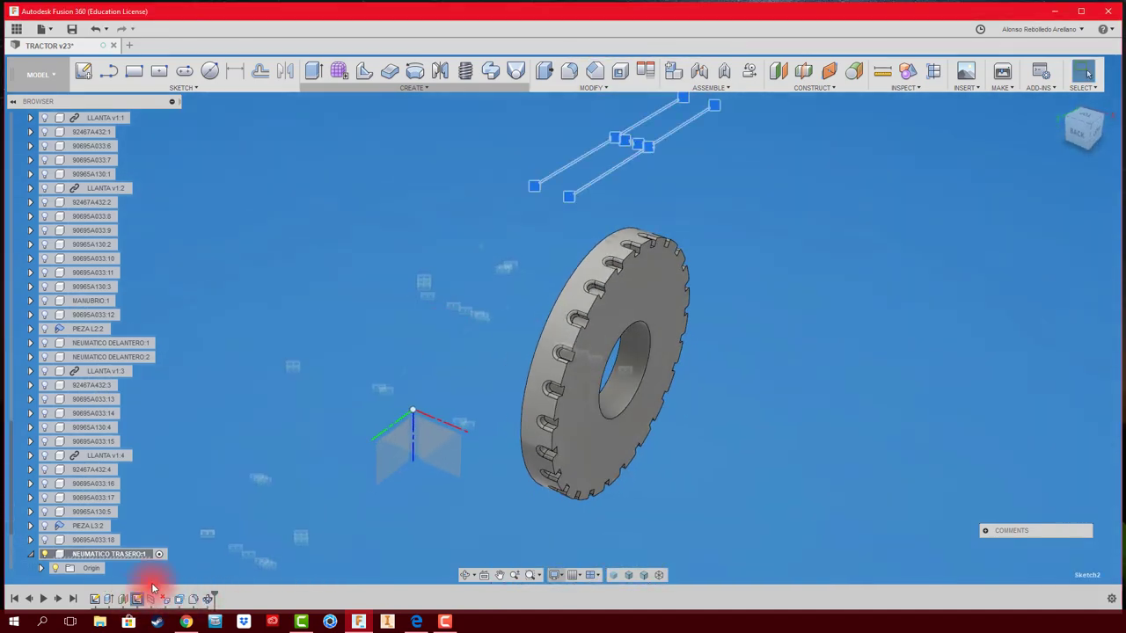
Step: Split the tire's other rim face using the reopened slot sketch
left_click(177, 480)
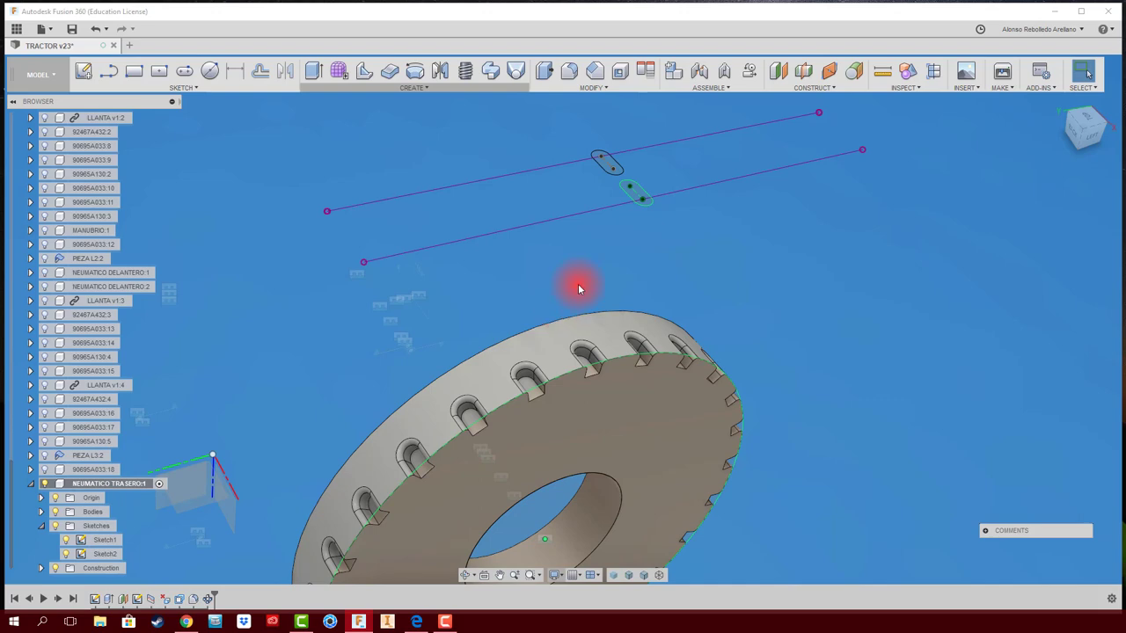
left_click(547, 78)
left_click(568, 221)
left_click(711, 145)
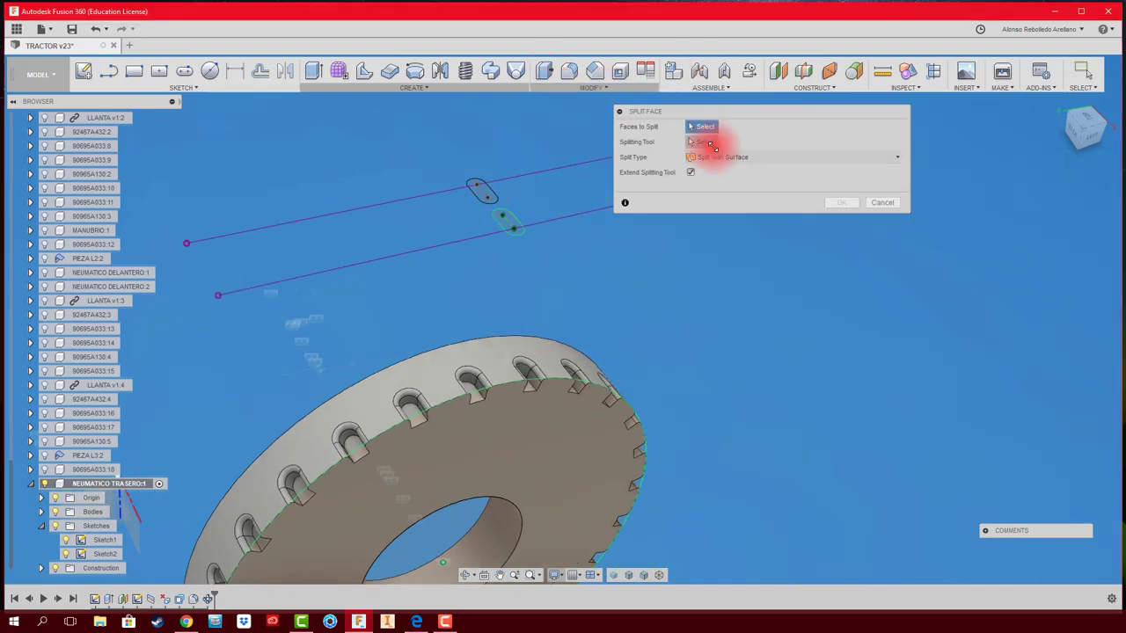
left_click(703, 143)
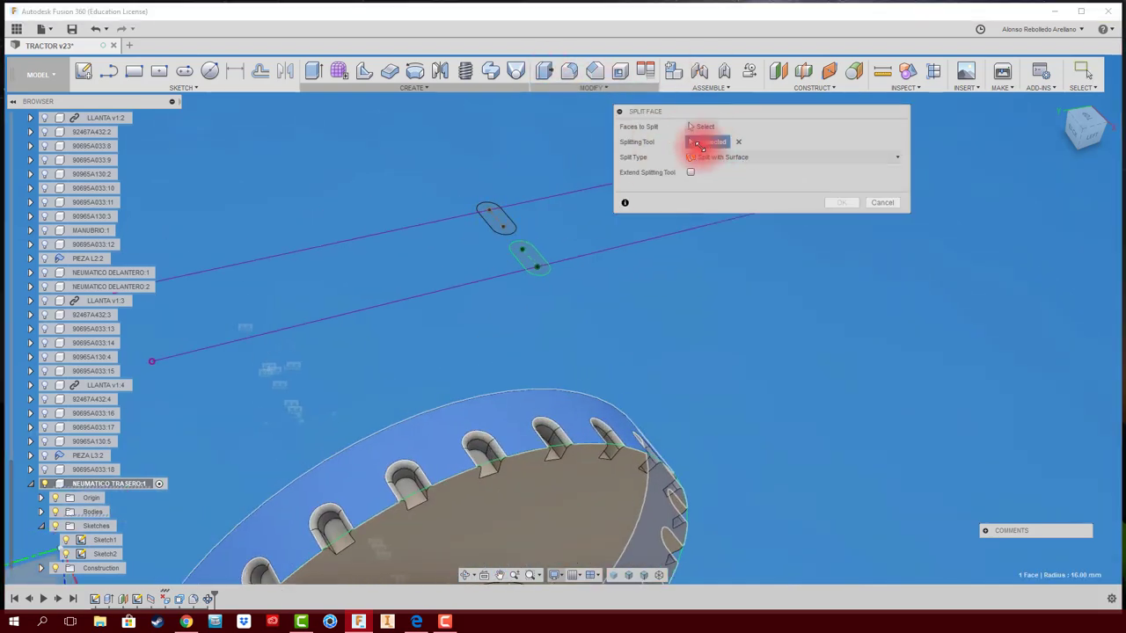
left_click(690, 173)
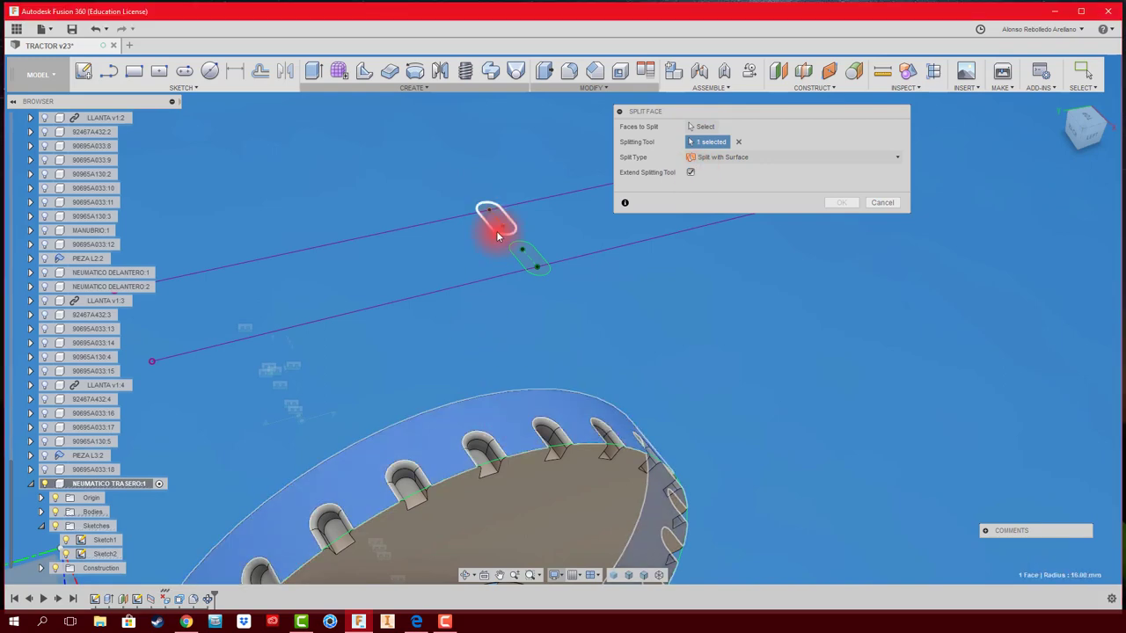
middle_click_drag(496, 230, 733, 140, "shift")
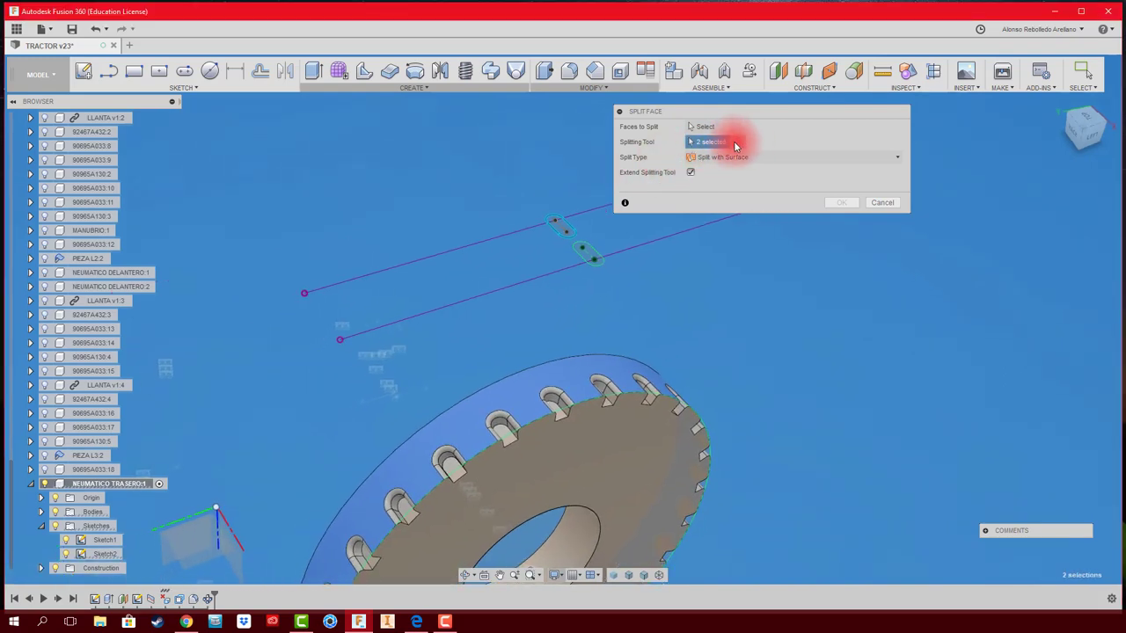
left_click(557, 228)
mouse_move(809, 230)
middle_mouse_down("shift")
mouse_move(716, 240)
mouse_move(744, 314)
middle_mouse_up("shift")
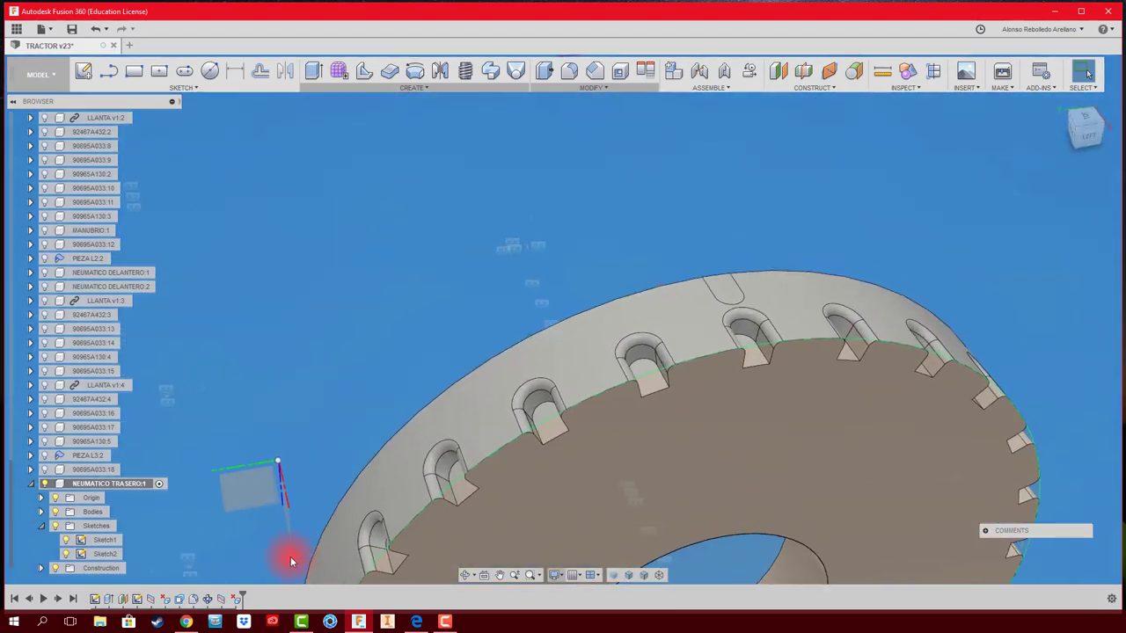
Step: Press Pull the new slot face -0.945 mm into the rim
right_click(195, 598)
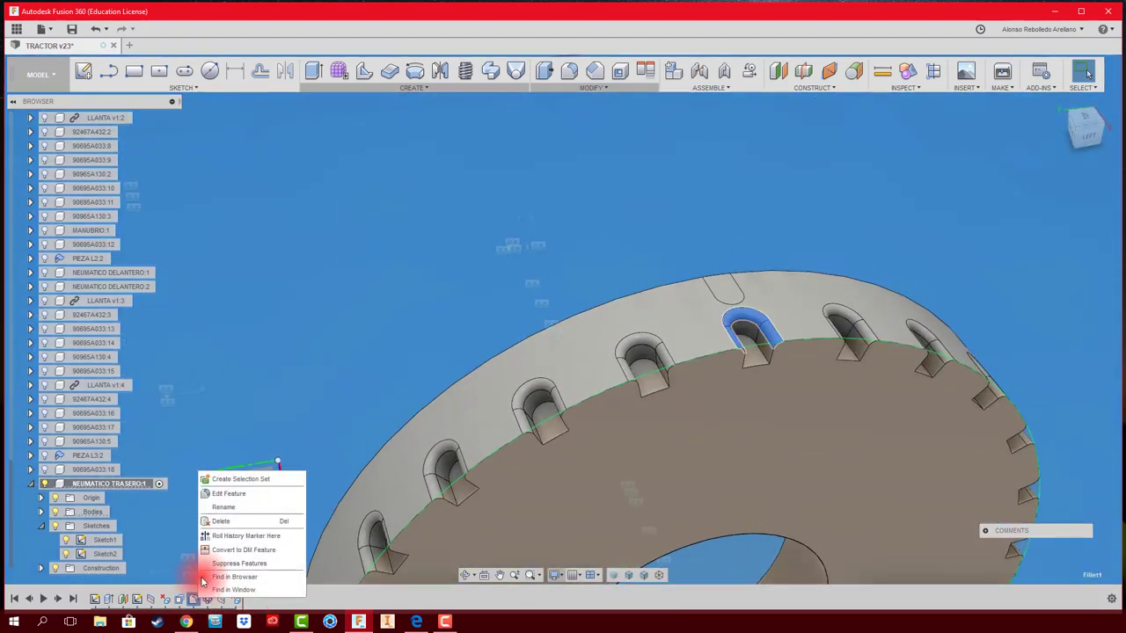
left_click(202, 581)
middle_click_drag(526, 308, 558, 294, "shift")
left_click(545, 71)
left_click(613, 341)
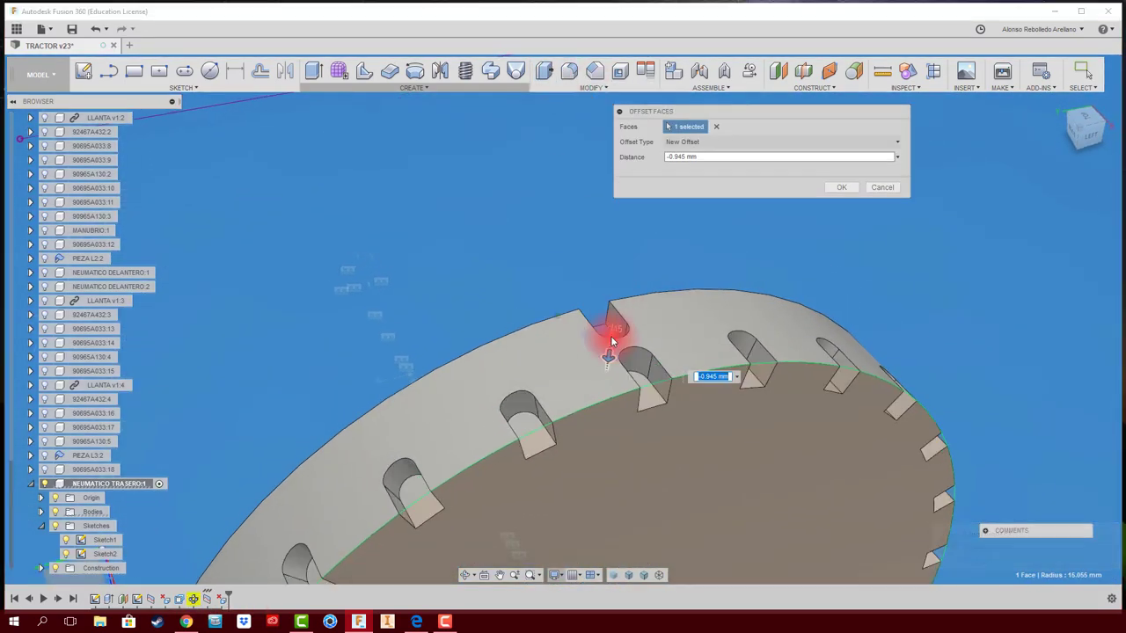
middle_click_drag(613, 341, 572, 158, "shift")
left_click(842, 186)
scroll(529, 194, "down", 5)
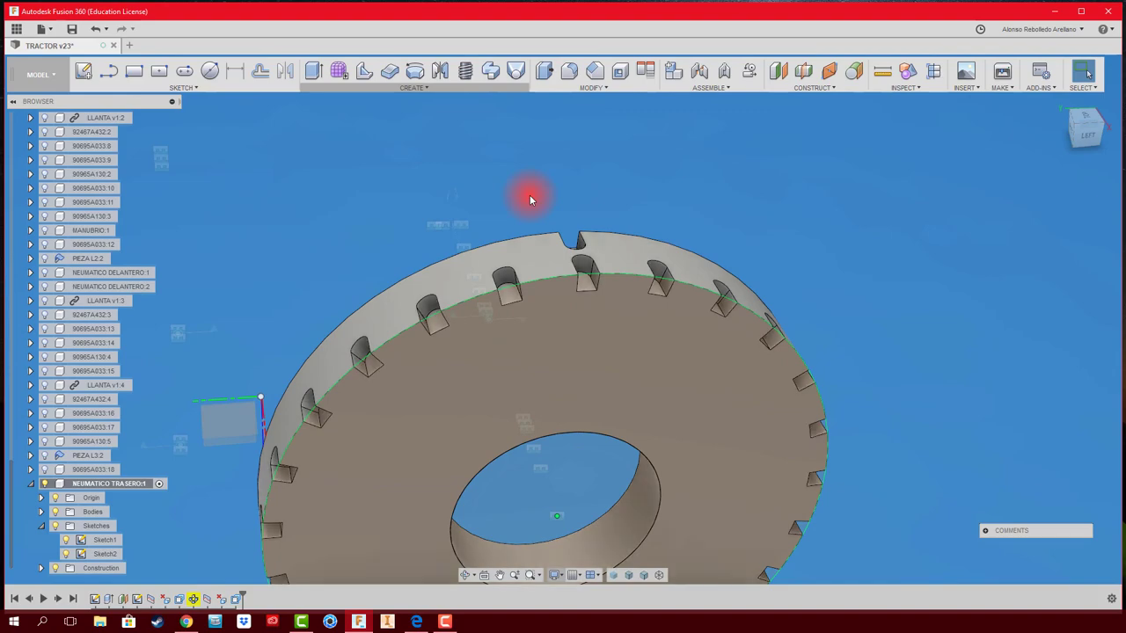
Step: Circular-pattern the new notch faces around the central hole axis
left_click(412, 87)
left_click(581, 327)
scroll(507, 382, "up", 5)
left_click(507, 382)
left_click(688, 156)
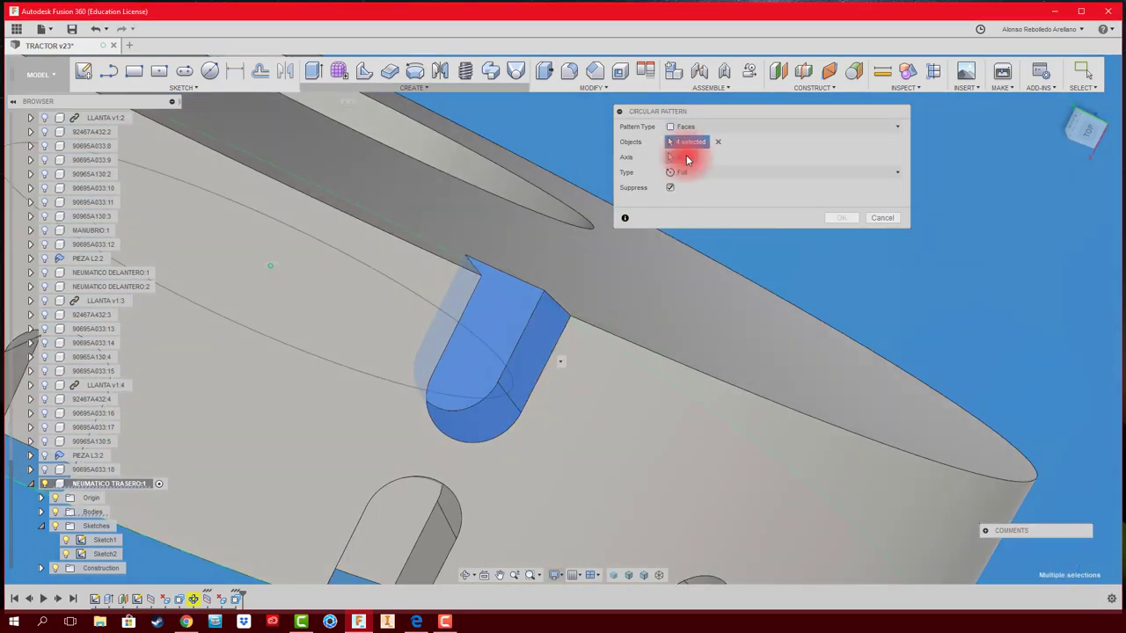
scroll(607, 388, "down", 5)
left_click(607, 388)
left_click(633, 201)
key("Return")
mouse_move(799, 269)
middle_mouse_down("shift")
mouse_move(795, 318)
mouse_move(100, 45)
middle_mouse_up("shift")
Step: Apply the magenta appearance to the tire and save a copy as its own design
key("a")
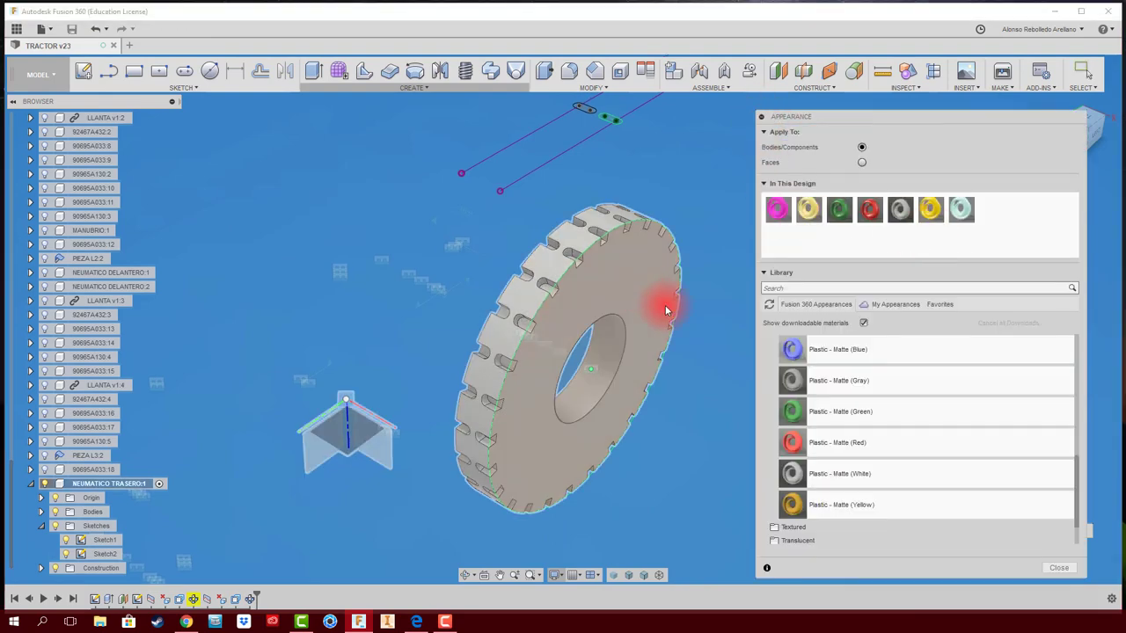
left_click_drag(777, 208, 665, 305)
left_click(16, 29)
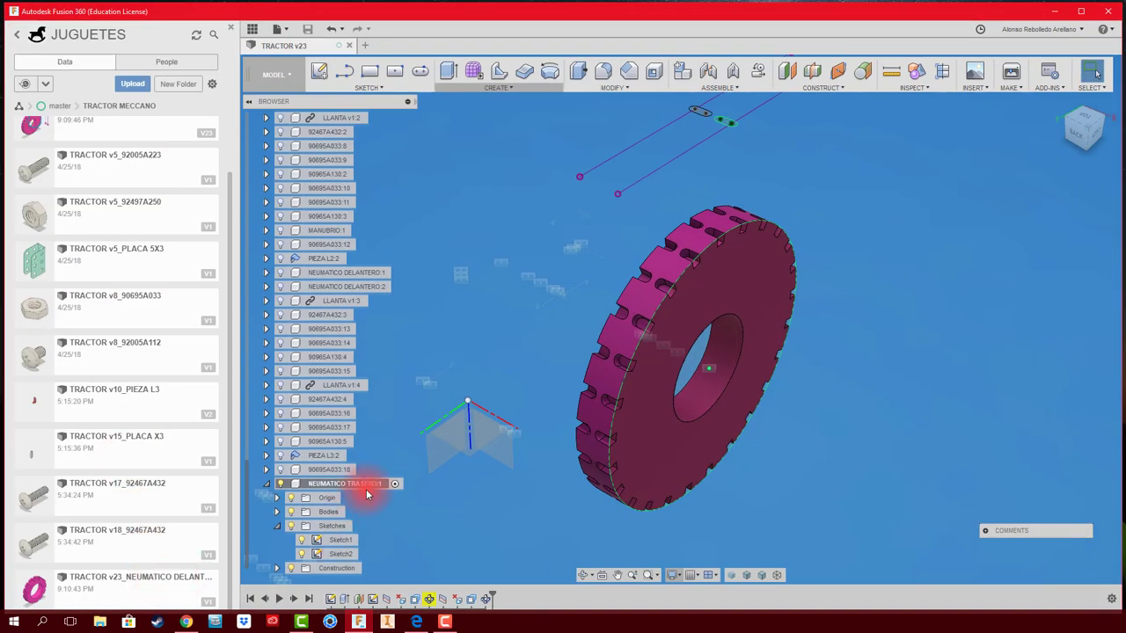
right_click(367, 495)
left_click(701, 238)
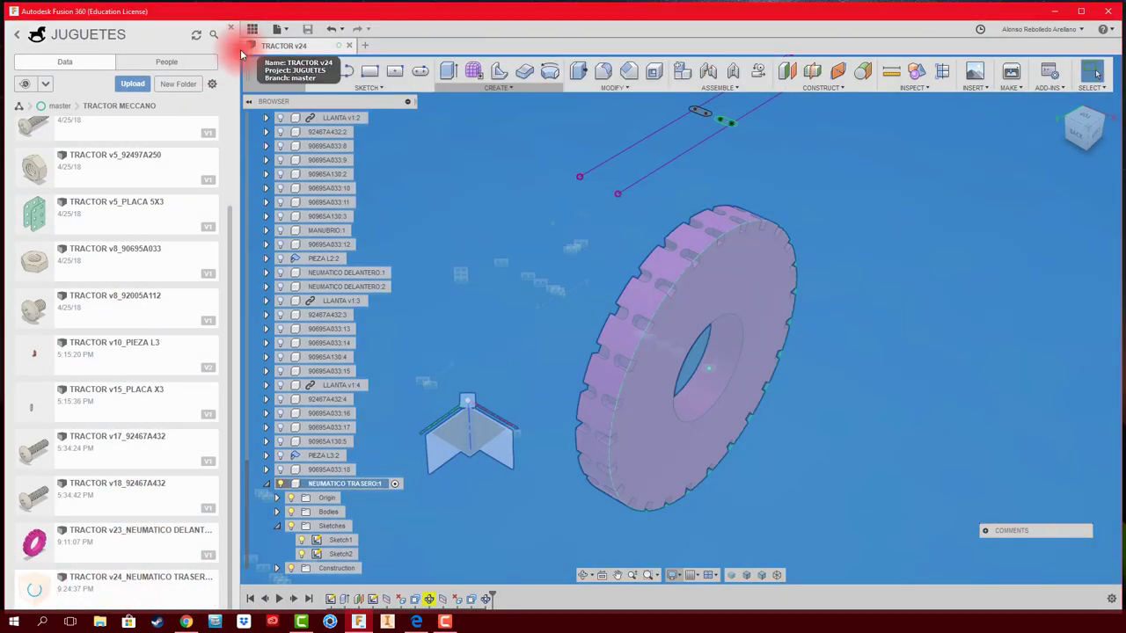
left_click(252, 28)
Step: Return to the TRACTOR document and activate the top-level assembly
right_click(108, 484)
left_click(126, 477)
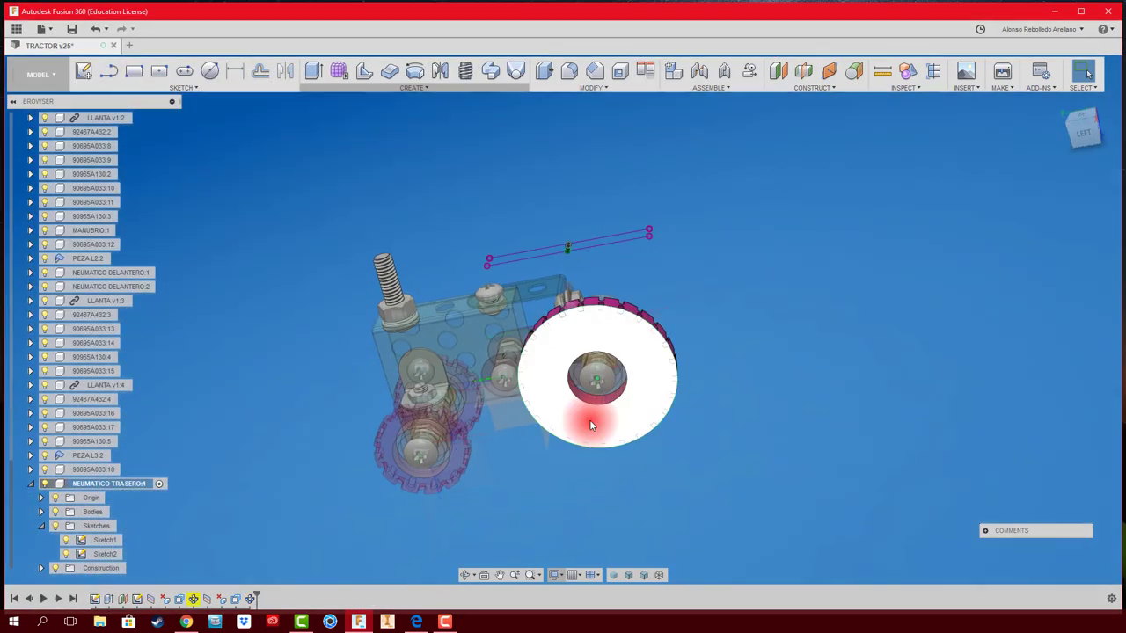
scroll(75, 138, "up", 10)
double_click(83, 117)
middle_click_drag(620, 421, 729, 191, "shift")
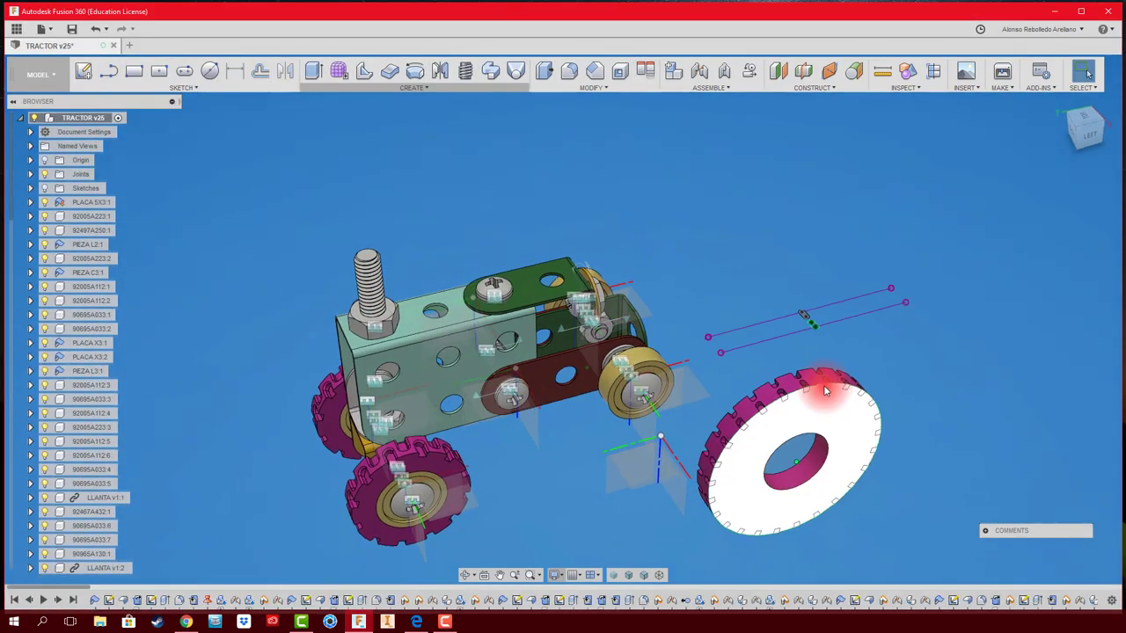
Step: Joint the tire's hole edge to the rear axle
right_click(721, 307)
scroll(717, 331, "up", 3)
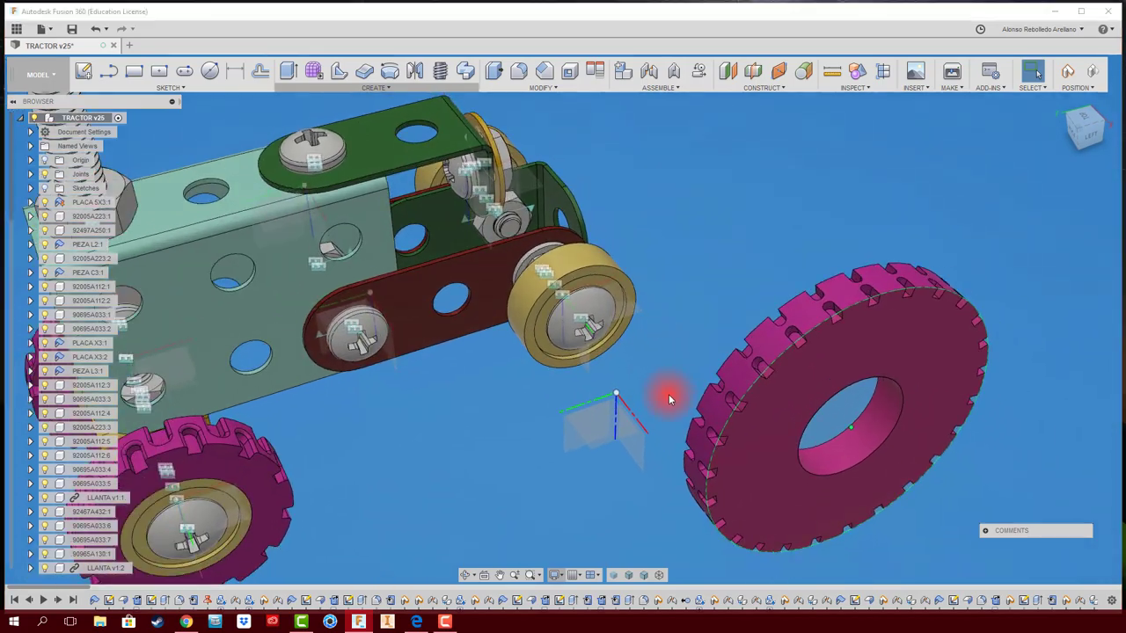
key("j")
left_click(822, 479)
left_click(767, 277)
key("Return")
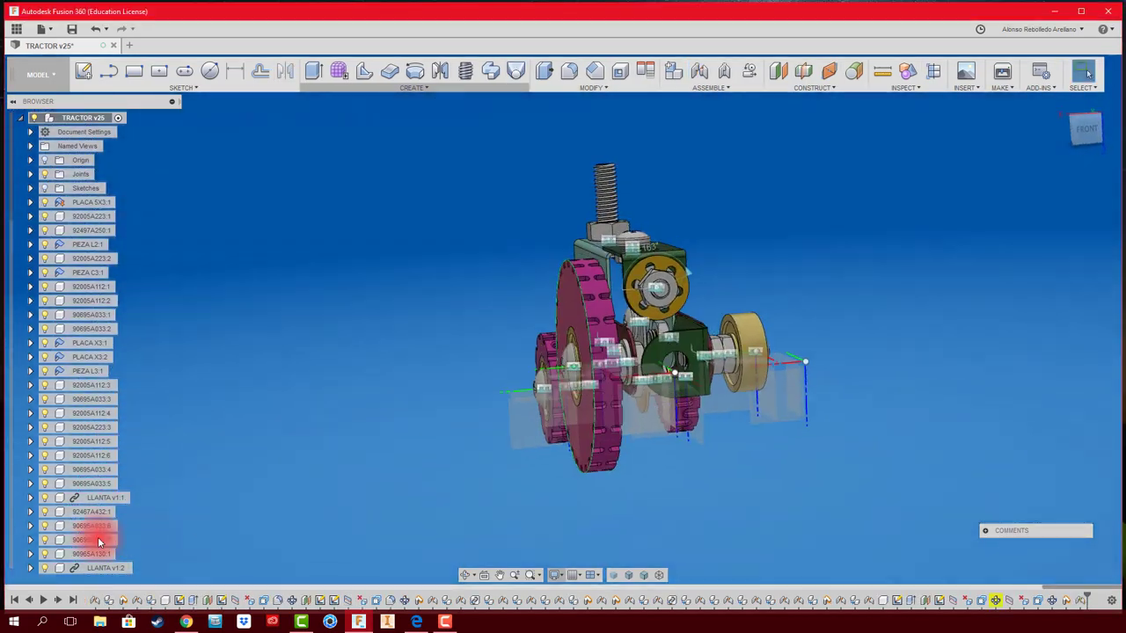
scroll(13, 457, "down", 3)
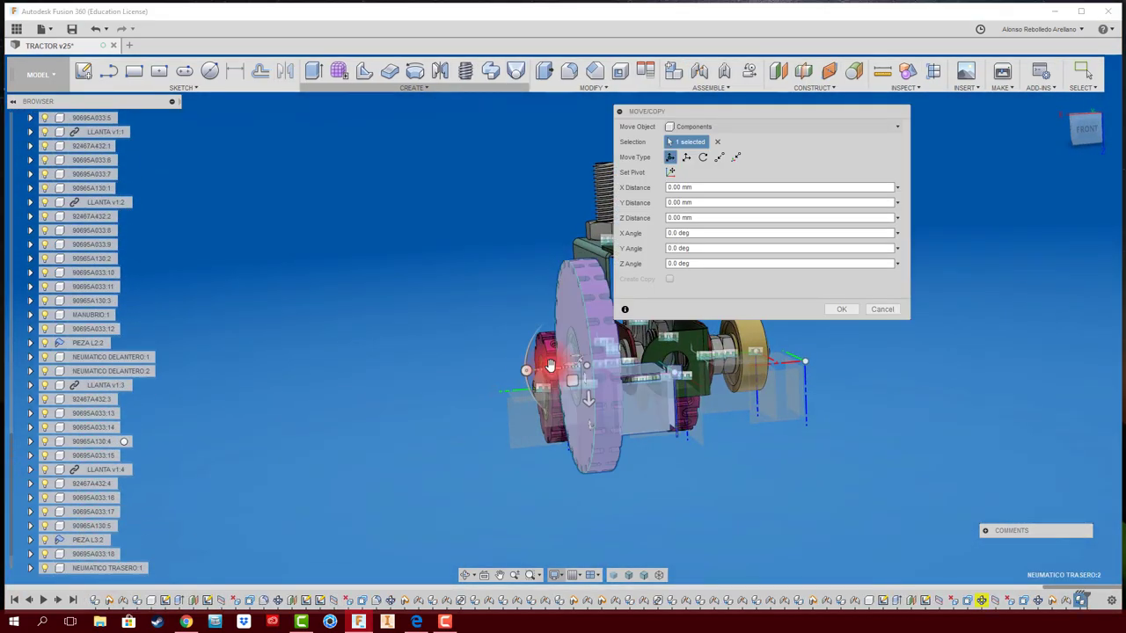
Step: Joint a second rear tire onto the opposite axle end
middle_click_drag(540, 372, 744, 485, "shift")
key("j")
left_click(648, 393)
left_click(503, 405)
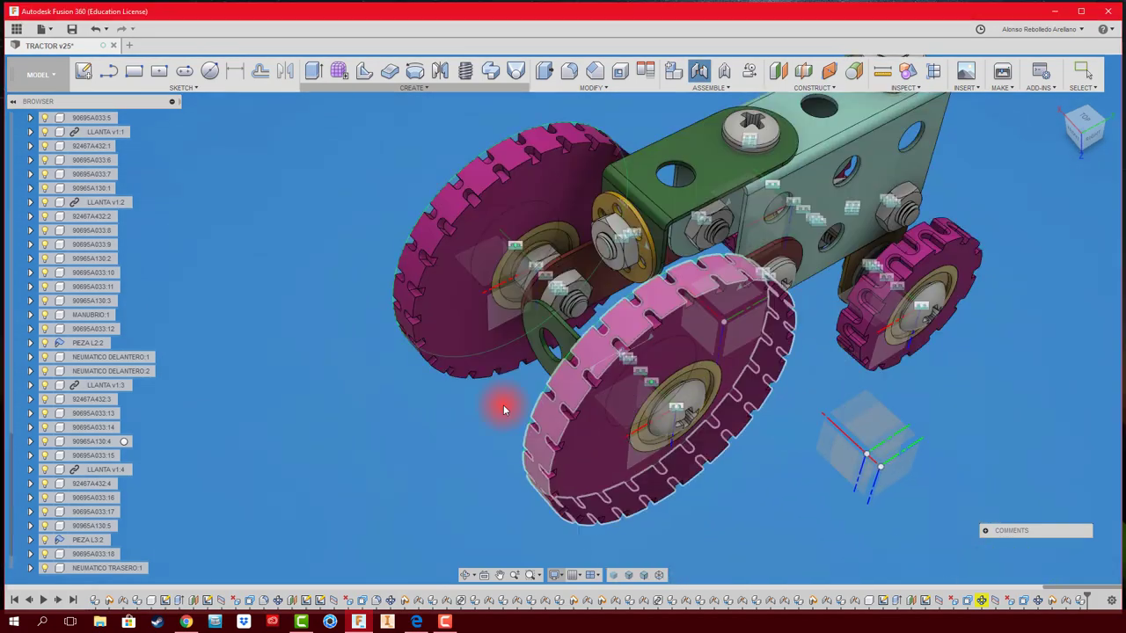
scroll(82, 258, "up", 10)
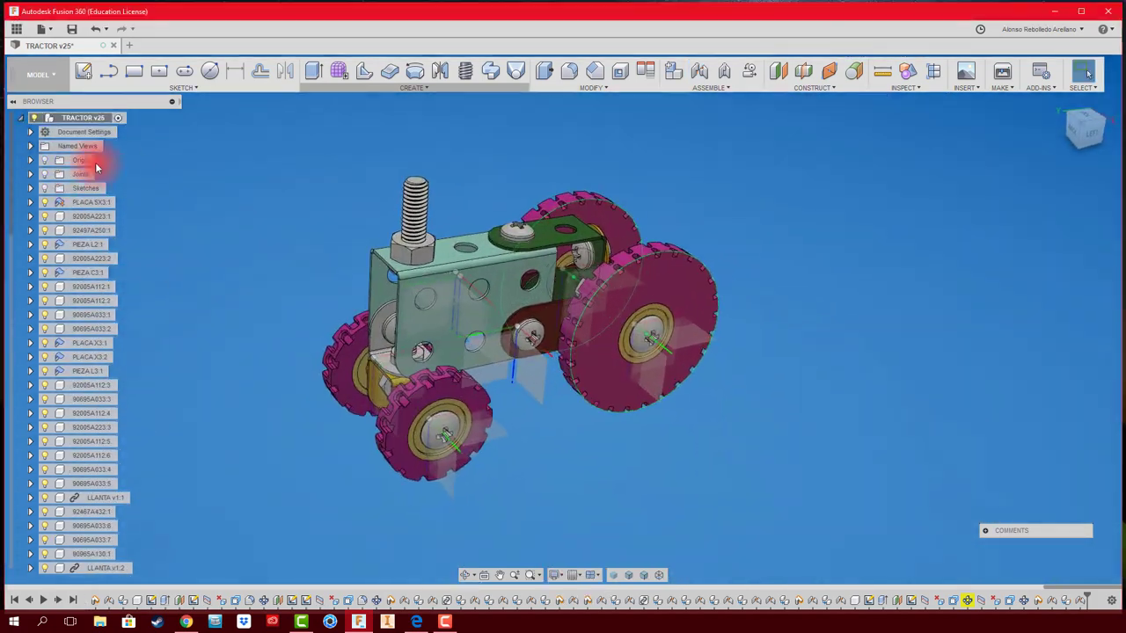
Step: Check the wheels from the LEFT side view, nudging the large rear wheel lower
left_click(776, 431)
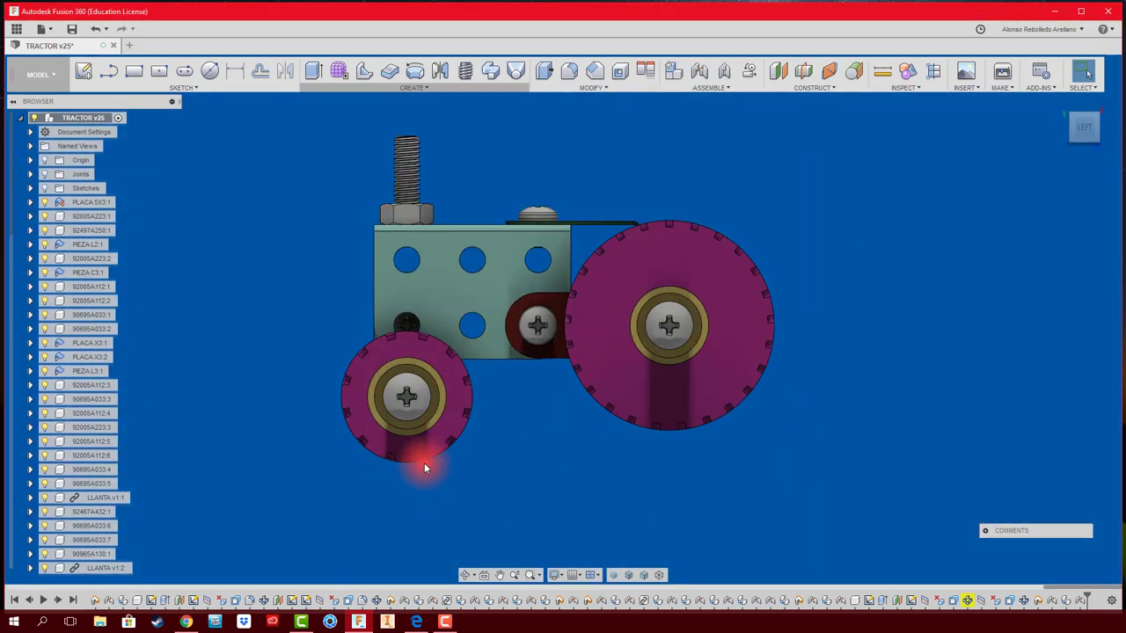
left_click_drag(707, 367, 620, 422)
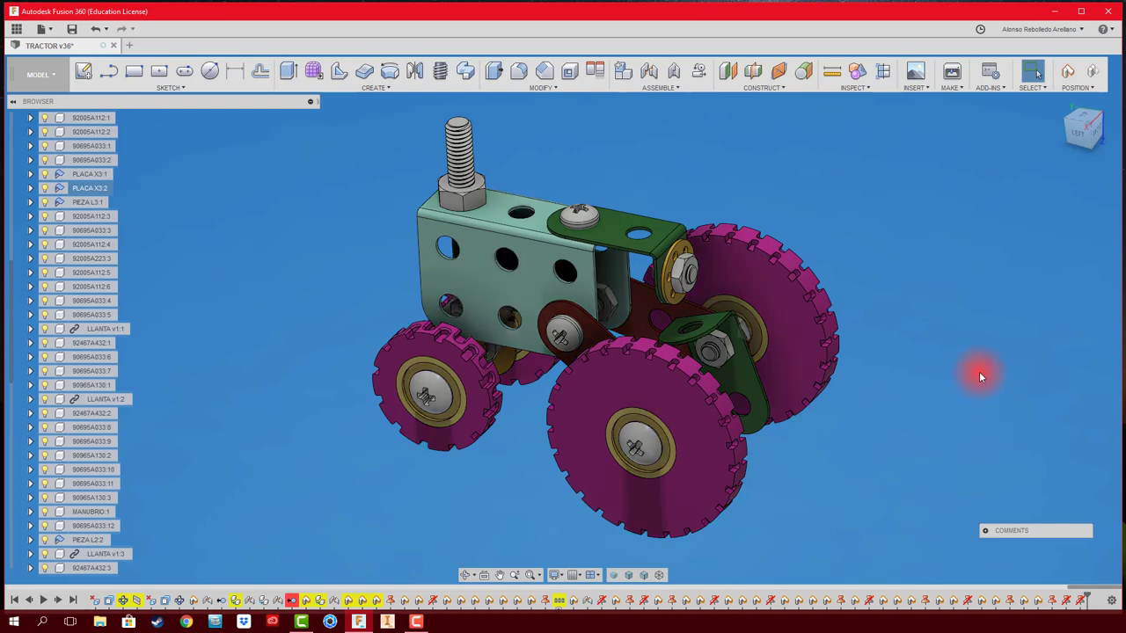
left_click(1079, 145)
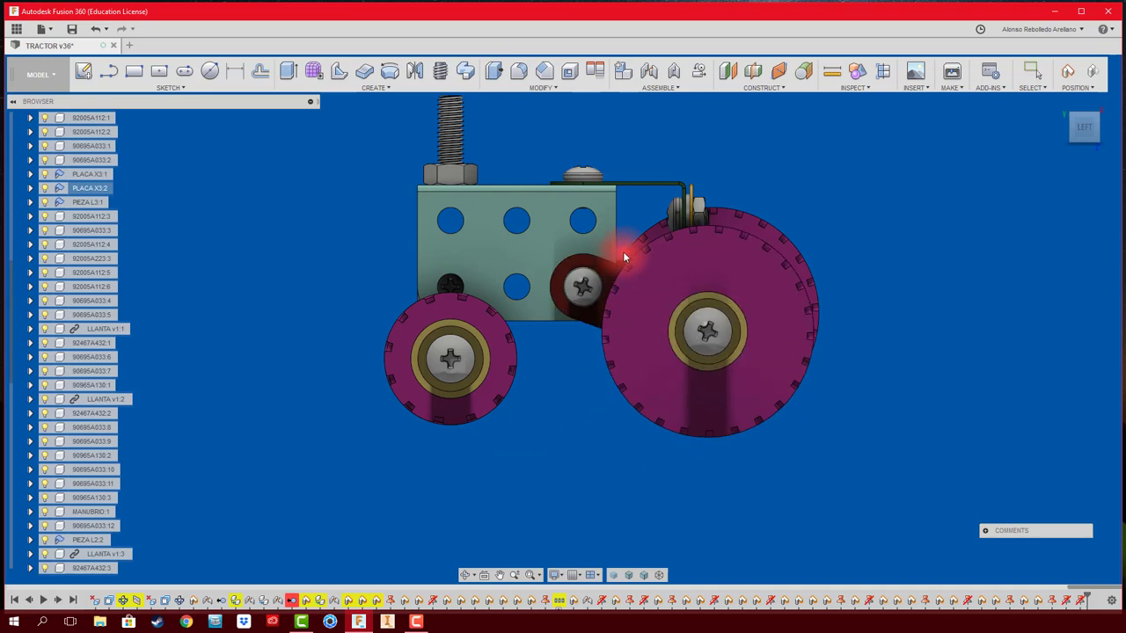
Step: Drag the rear linkage to lower the big wheel, then select the front tire NEUMATICO DELANTERO:3
mouse_move(622, 208)
left_mouse_down()
mouse_move(652, 227)
mouse_move(652, 246)
mouse_move(661, 232)
mouse_move(651, 264)
left_mouse_up()
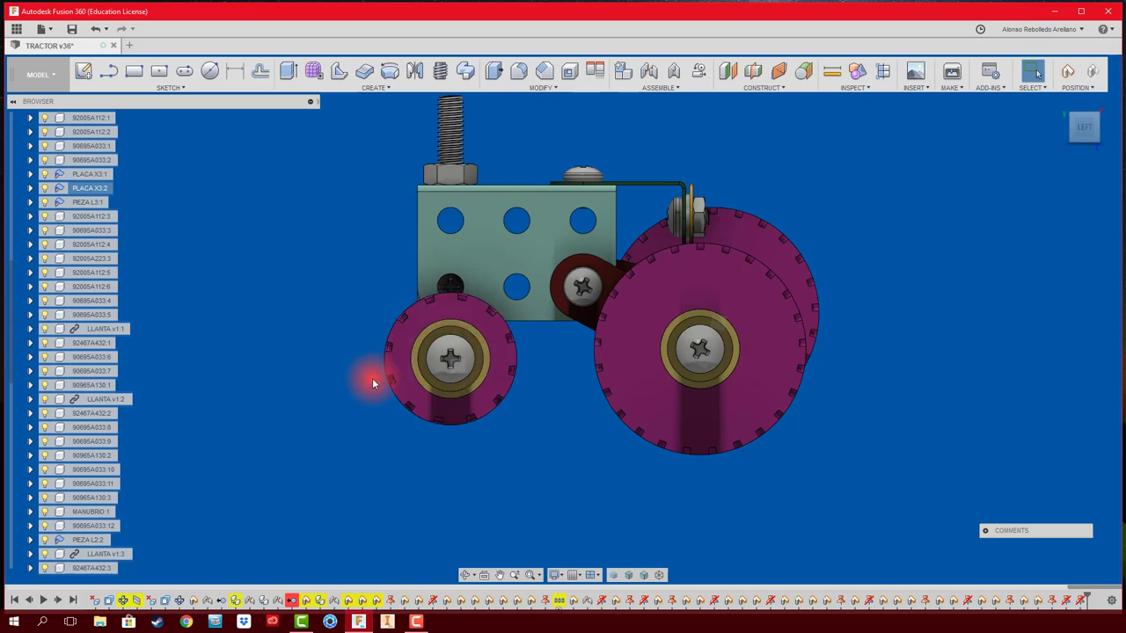
mouse_move(555, 474)
middle_mouse_down("shift")
mouse_move(545, 387)
mouse_move(491, 352)
mouse_move(479, 390)
mouse_move(504, 376)
middle_mouse_up("shift")
left_click(504, 375)
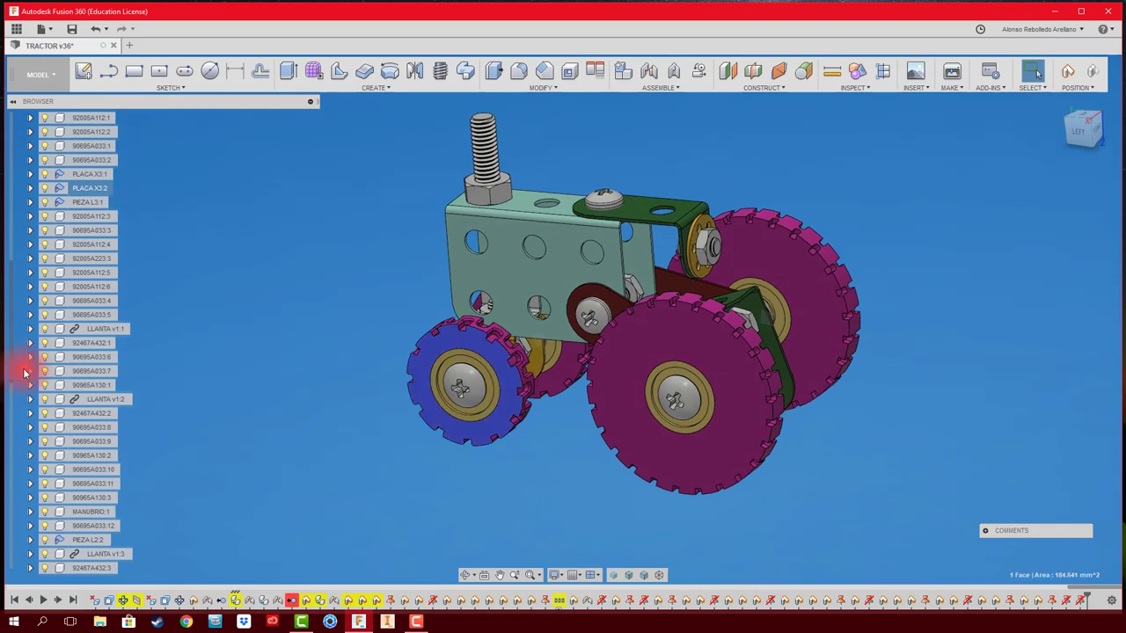
scroll(58, 457, "down", 5)
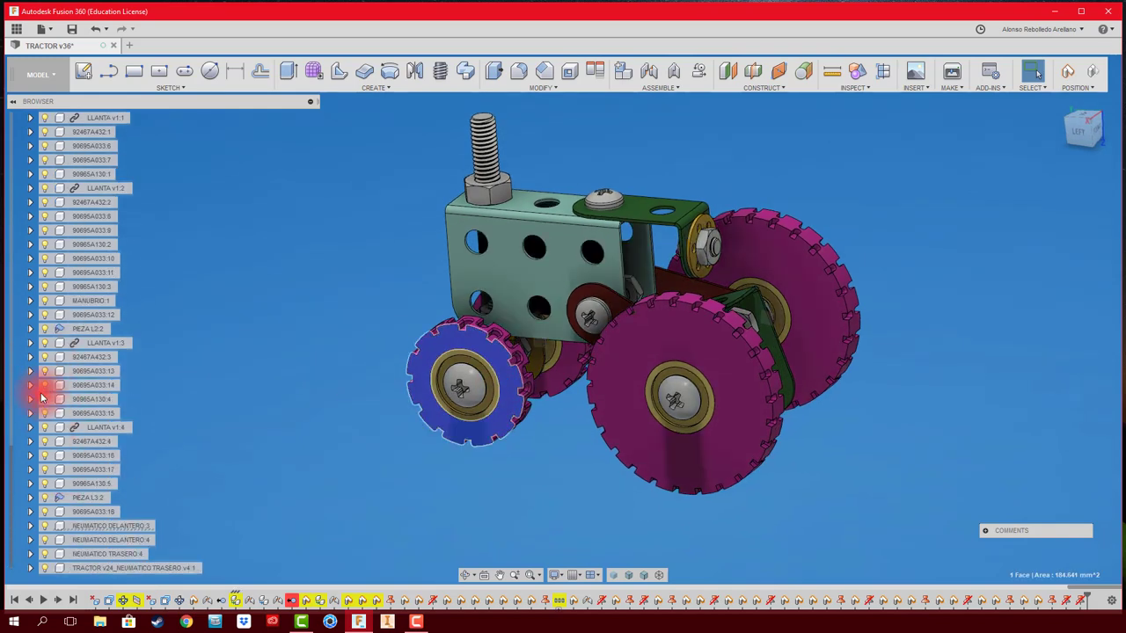
Step: Activate NEUMATICO DELANTERO:3 and add a 0.0 deg tangent plane on its outer tread face
left_click(129, 527)
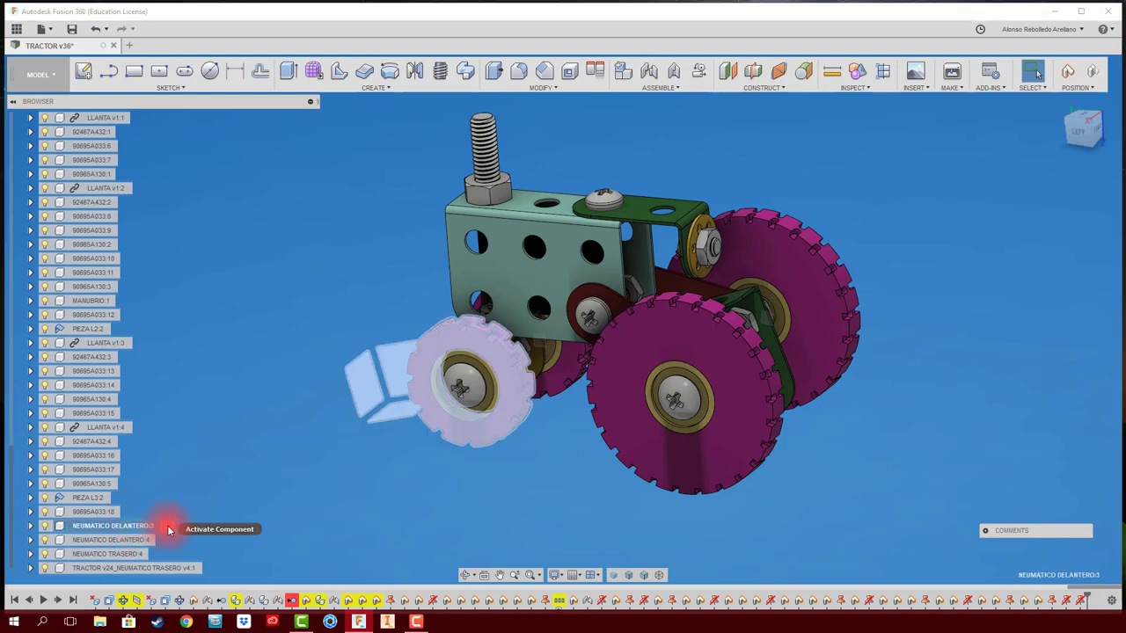
left_click(167, 526)
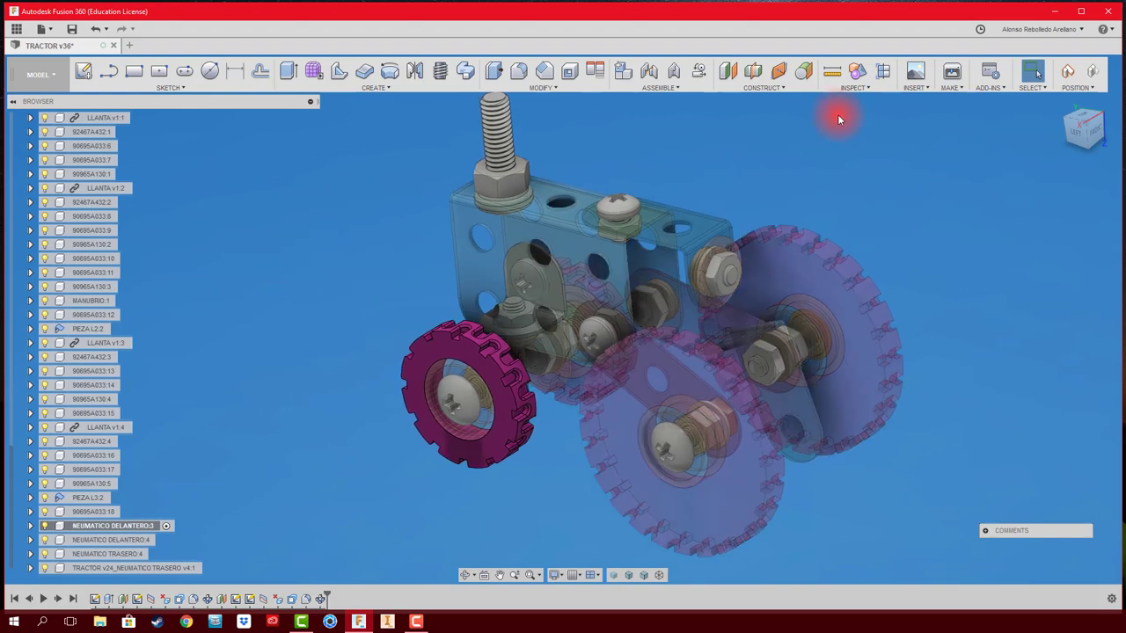
left_click(806, 76)
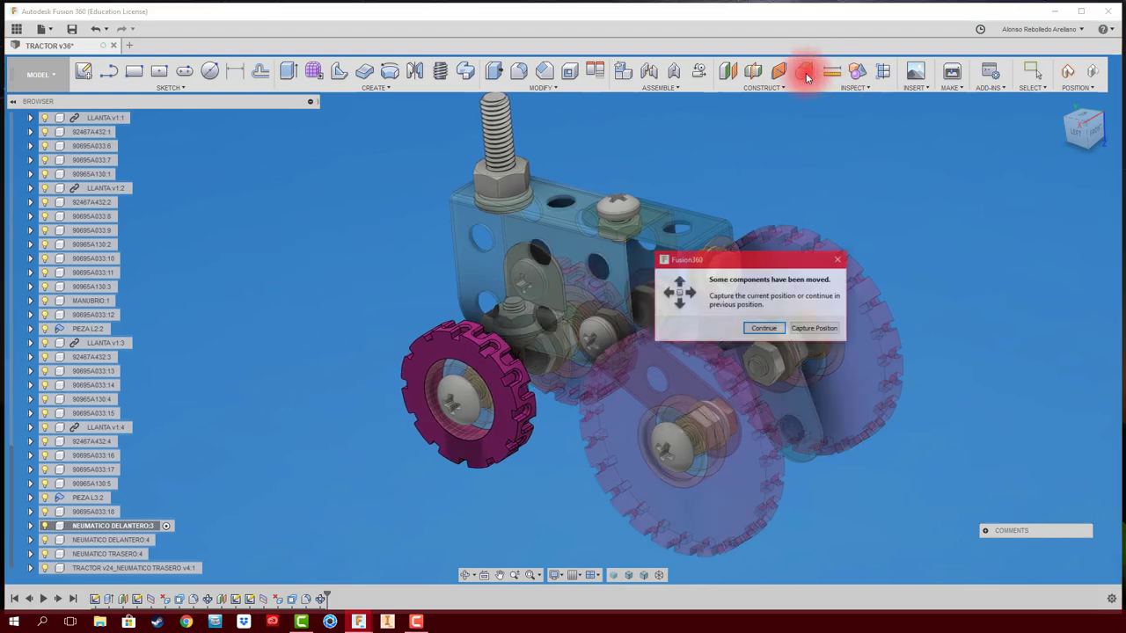
left_click(814, 329)
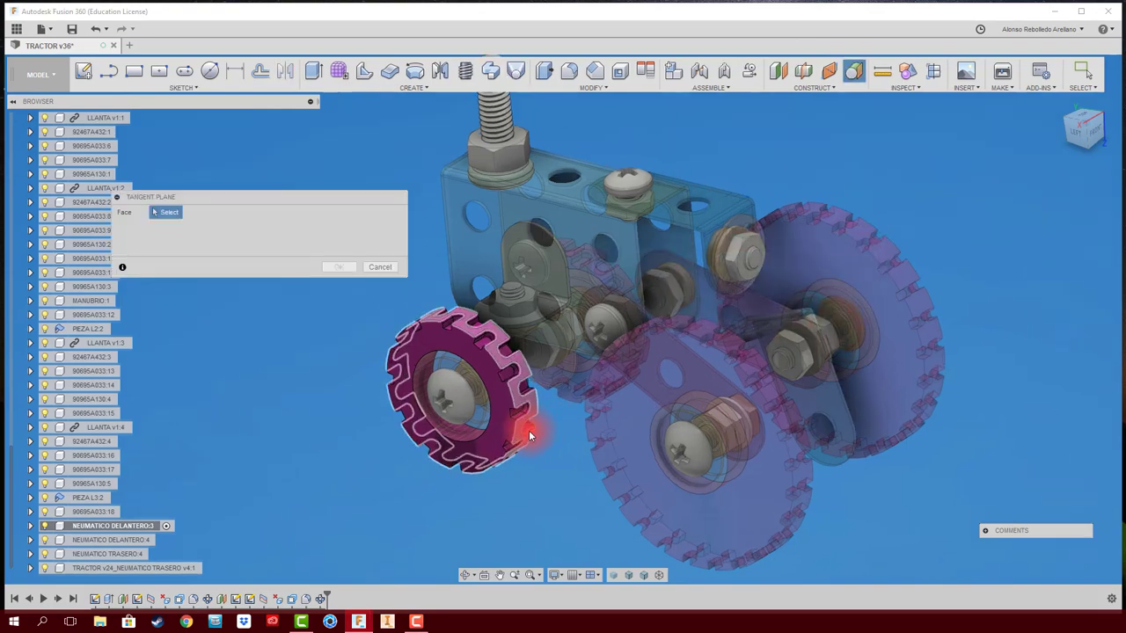
scroll(527, 425, "up", 3)
scroll(519, 400, "up", 3)
left_click(513, 379)
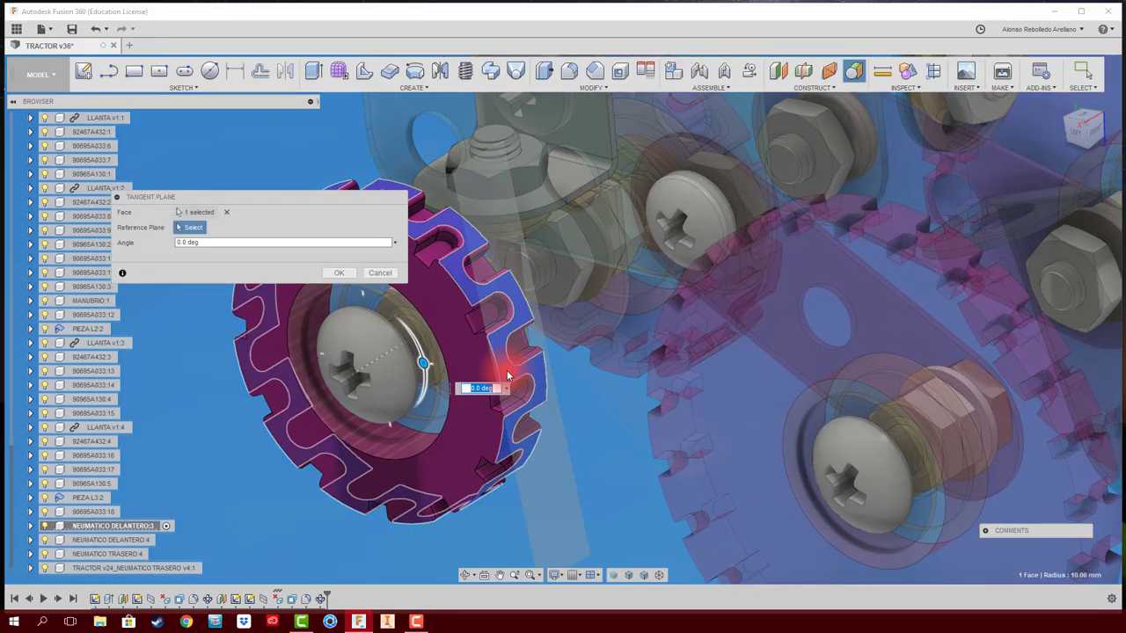
scroll(515, 379, "down", 3)
scroll(440, 374, "down", 3)
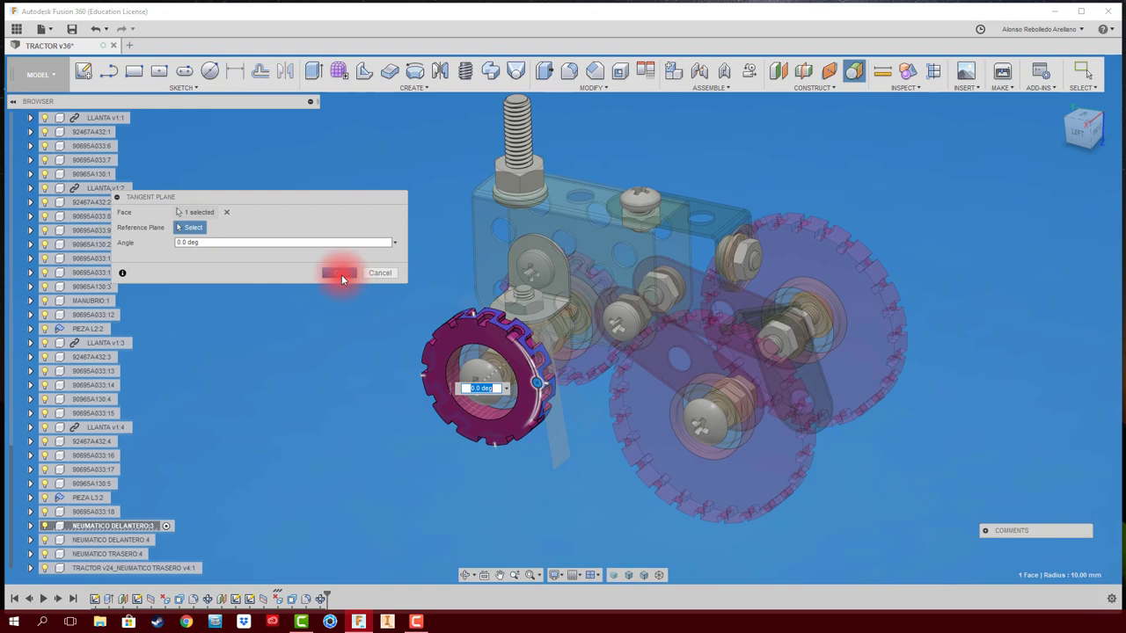
left_click(339, 273)
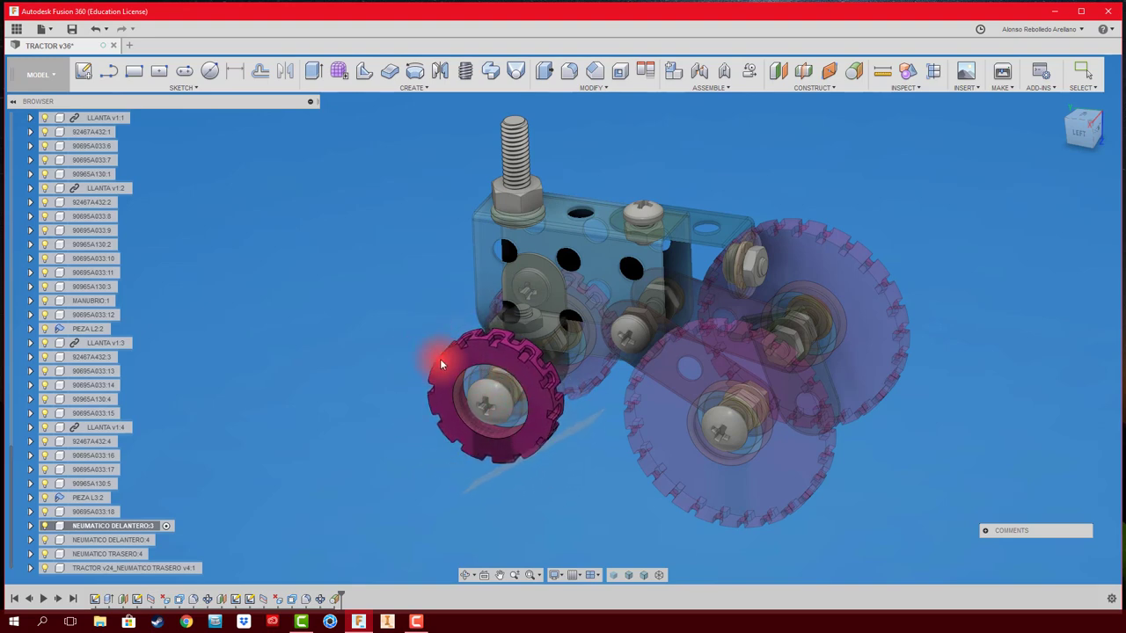
Step: Reactivate the TRACTOR v36 root component and zoom out to view the whole tractor
left_click(481, 341)
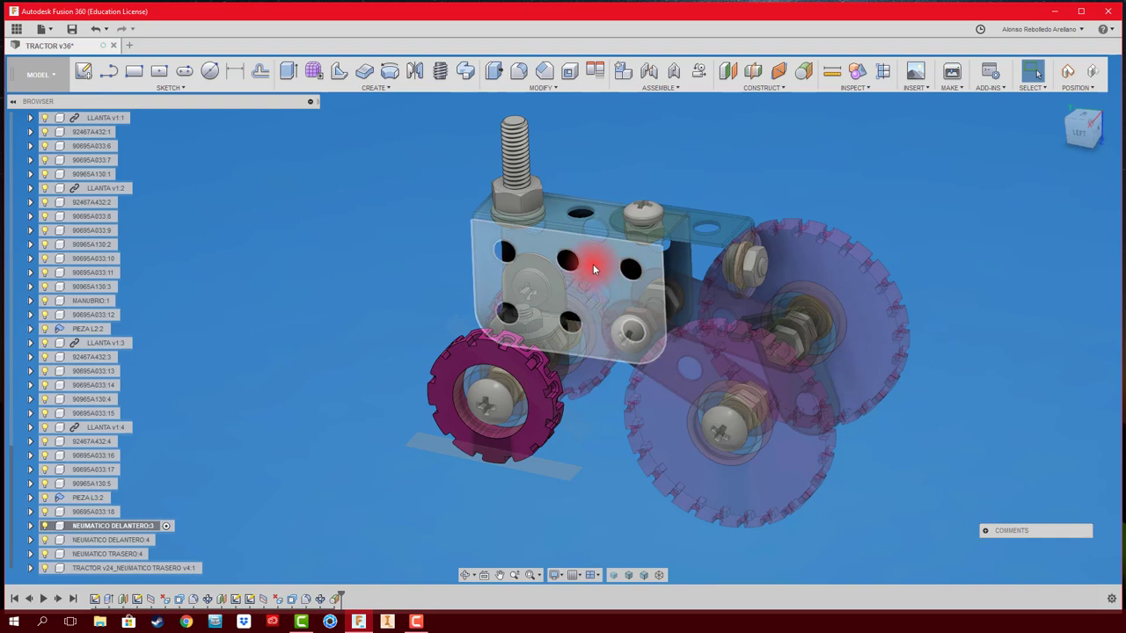
scroll(120, 410, "up", 2)
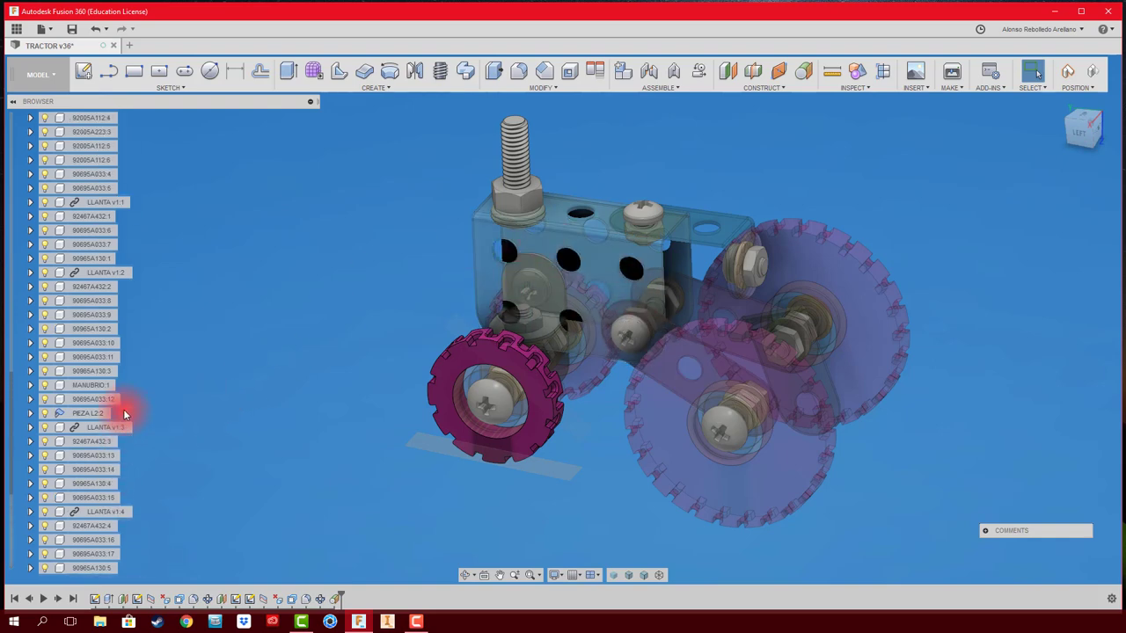
scroll(124, 414, "up", 3)
scroll(121, 408, "up", 3)
scroll(121, 407, "up", 3)
scroll(120, 407, "up", 2)
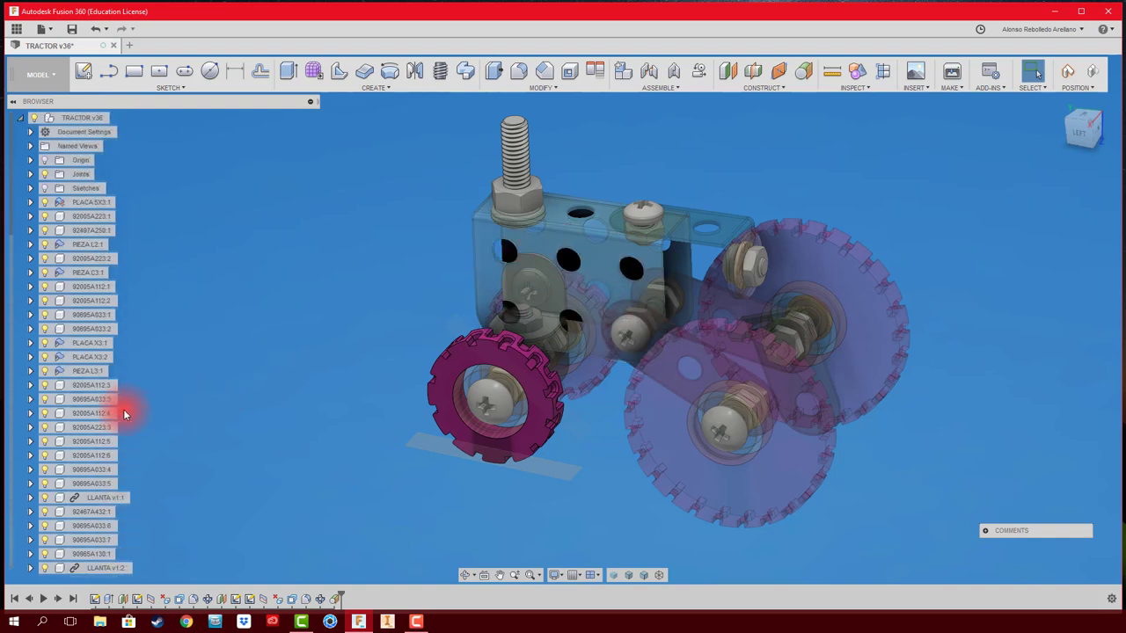
left_click(116, 117)
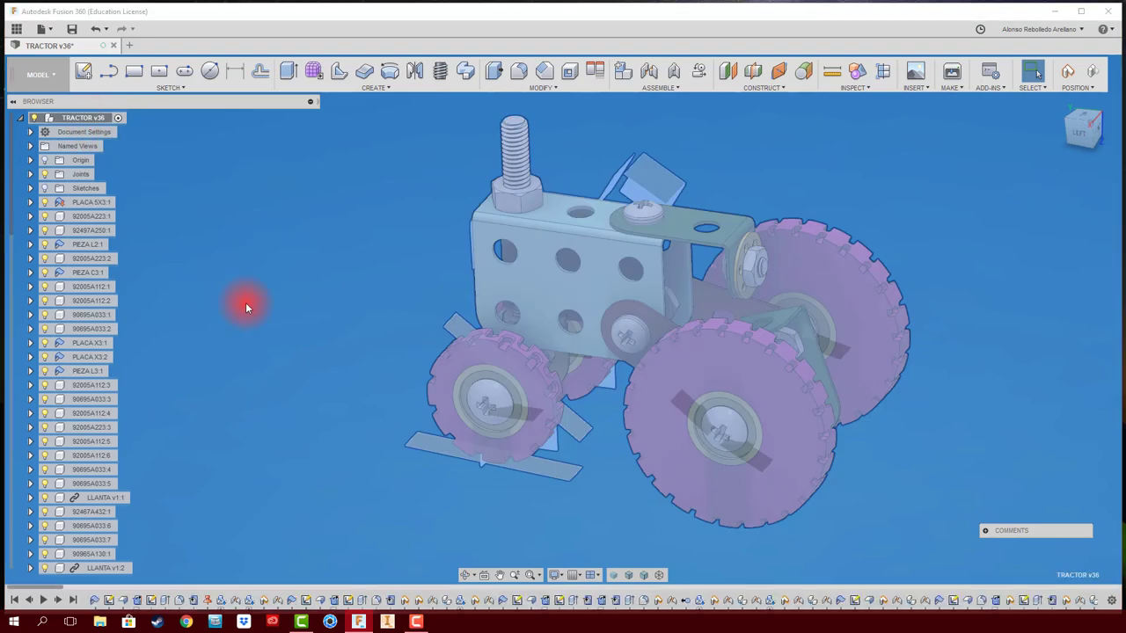
scroll(589, 489, "up", 1)
scroll(589, 489, "up", 2)
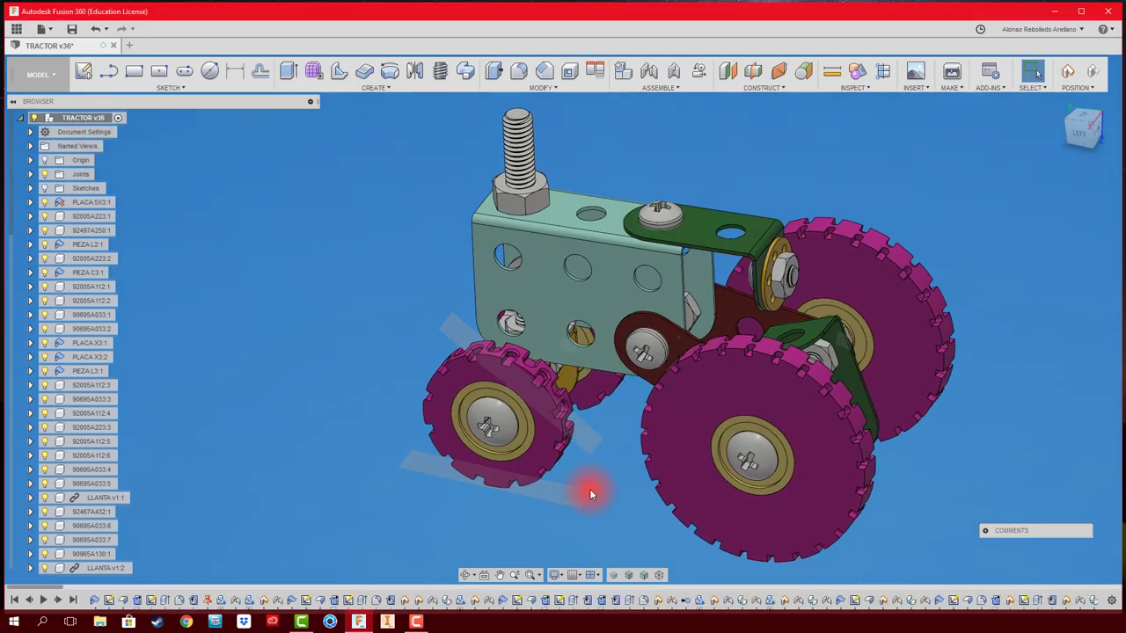
scroll(589, 488, "up", 2)
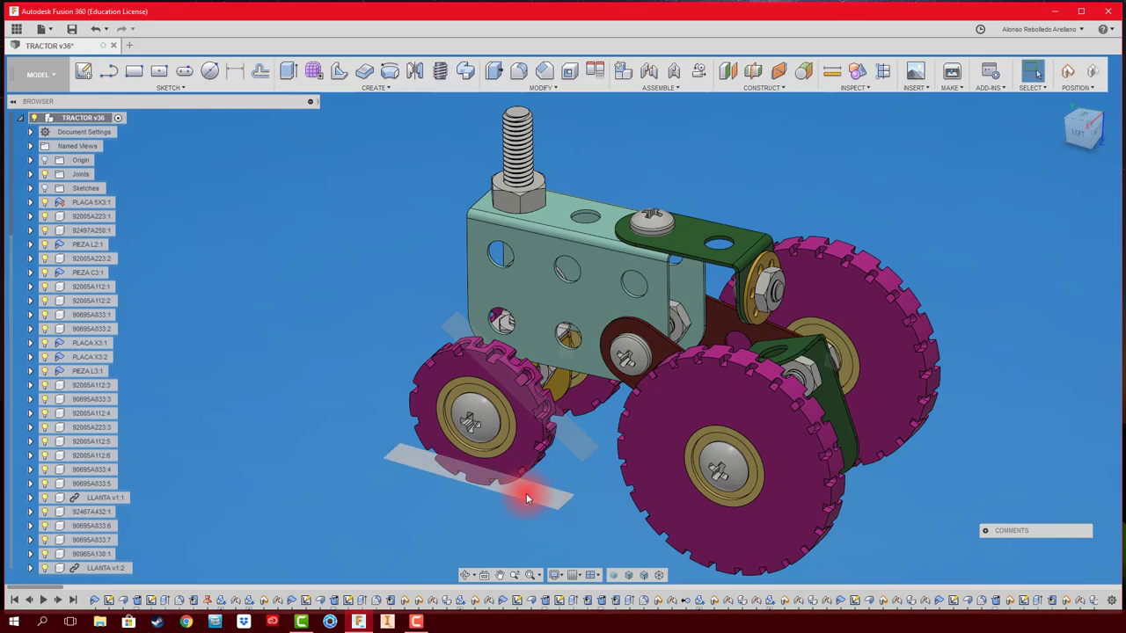
scroll(525, 493, "up", 8)
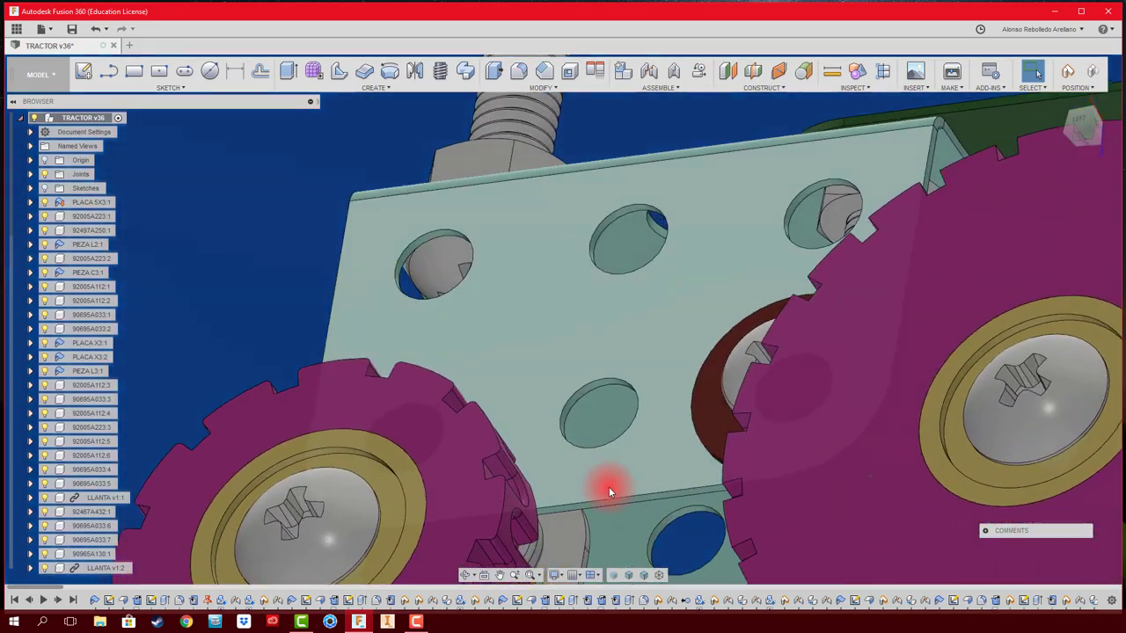
scroll(611, 481, "down", 3)
scroll(615, 466, "down", 4)
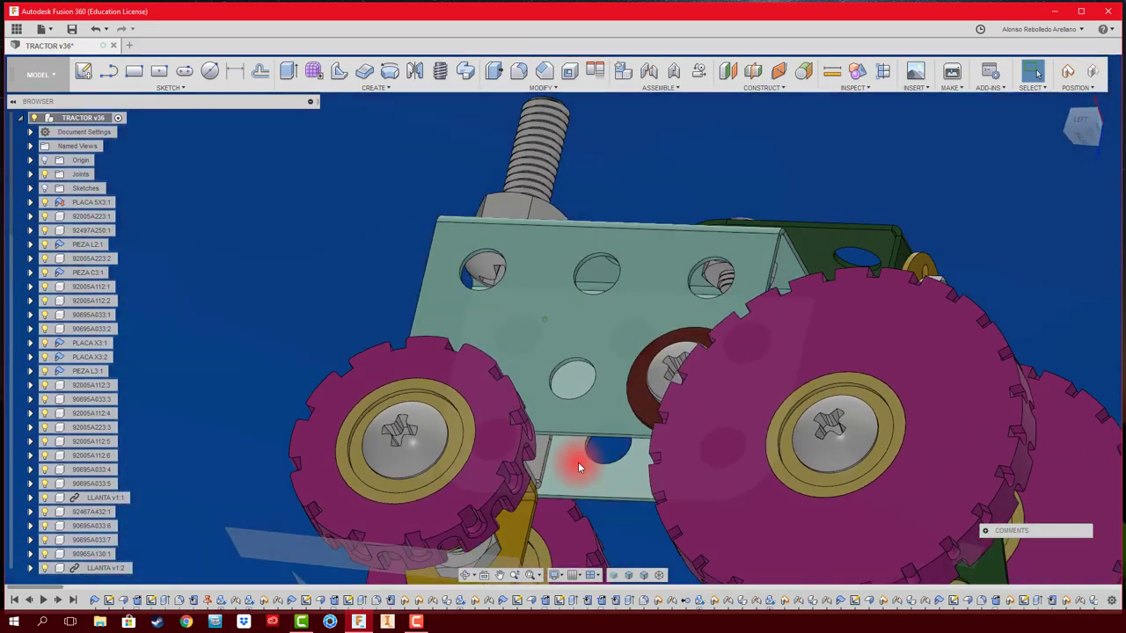
mouse_move(578, 462)
middle_mouse_down("shift")
mouse_move(362, 335)
mouse_move(580, 134)
middle_mouse_up("shift")
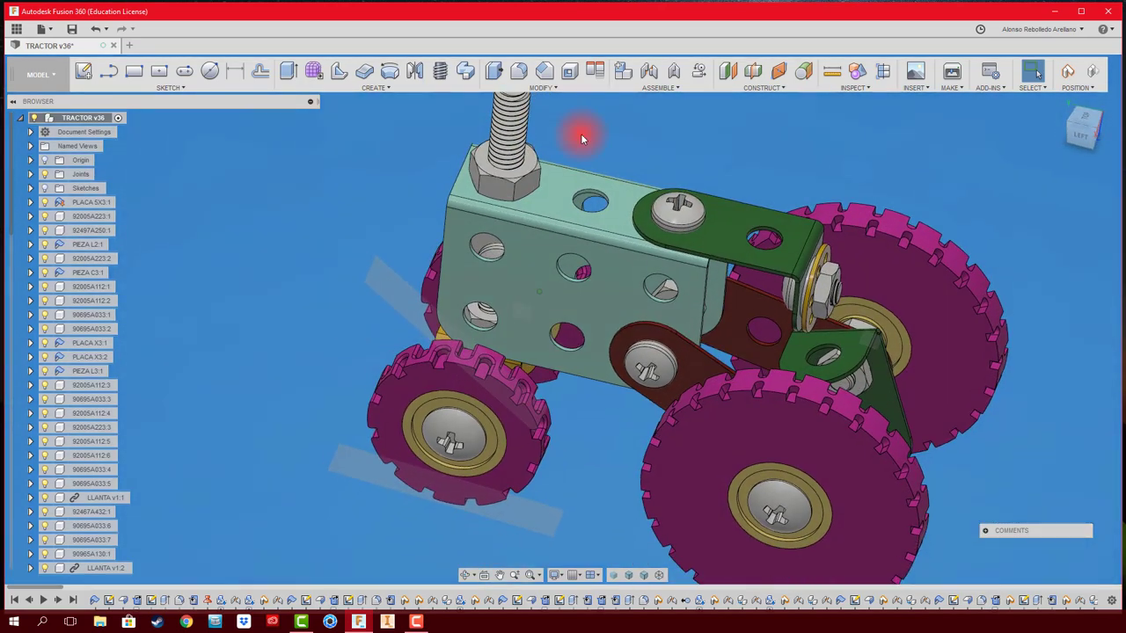
Step: Try aligning the front tire's tangent plane to a plate edge, then cancel that alignment
left_click(595, 72)
left_click(537, 519)
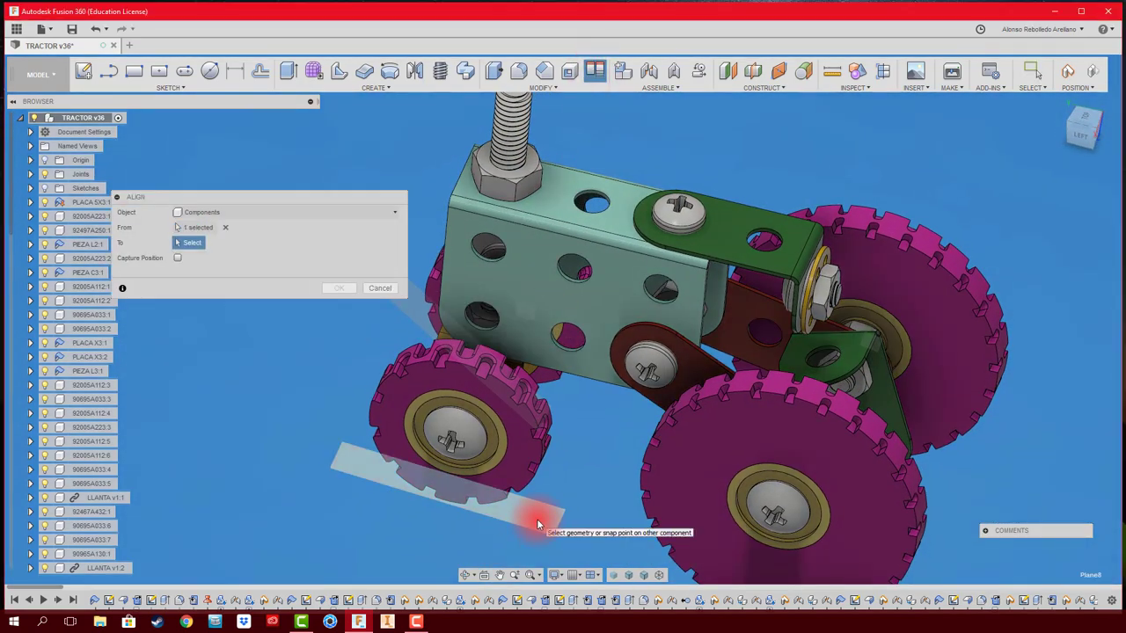
middle_click_drag(537, 519, 654, 472, "shift")
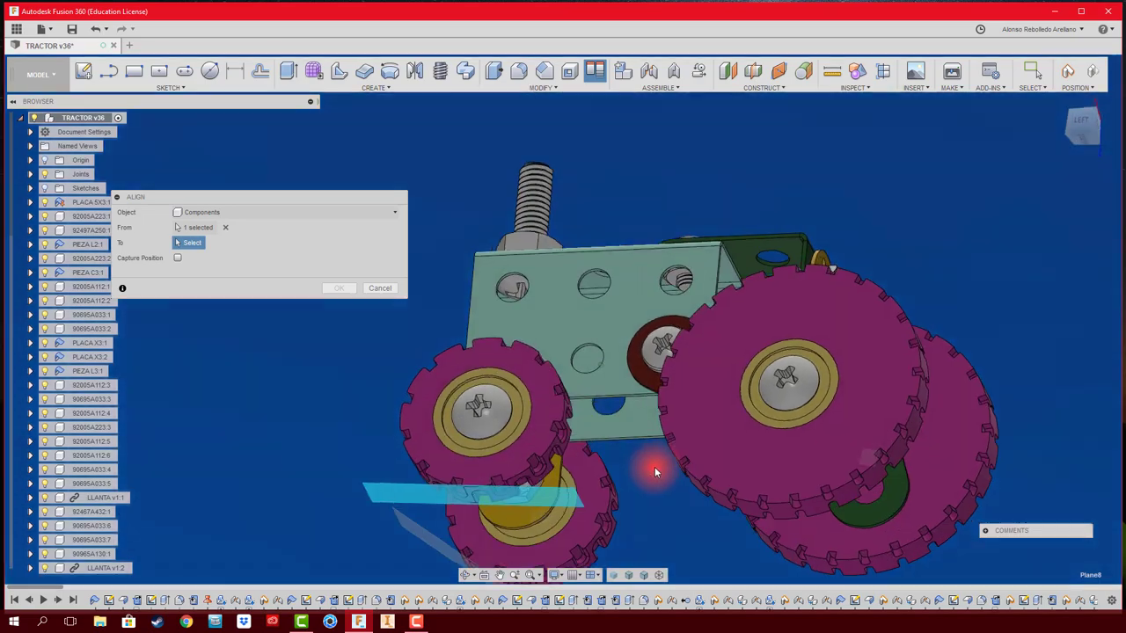
scroll(654, 472, "up", 2)
scroll(639, 457, "up", 3)
scroll(639, 459, "up", 2)
scroll(603, 460, "up", 2)
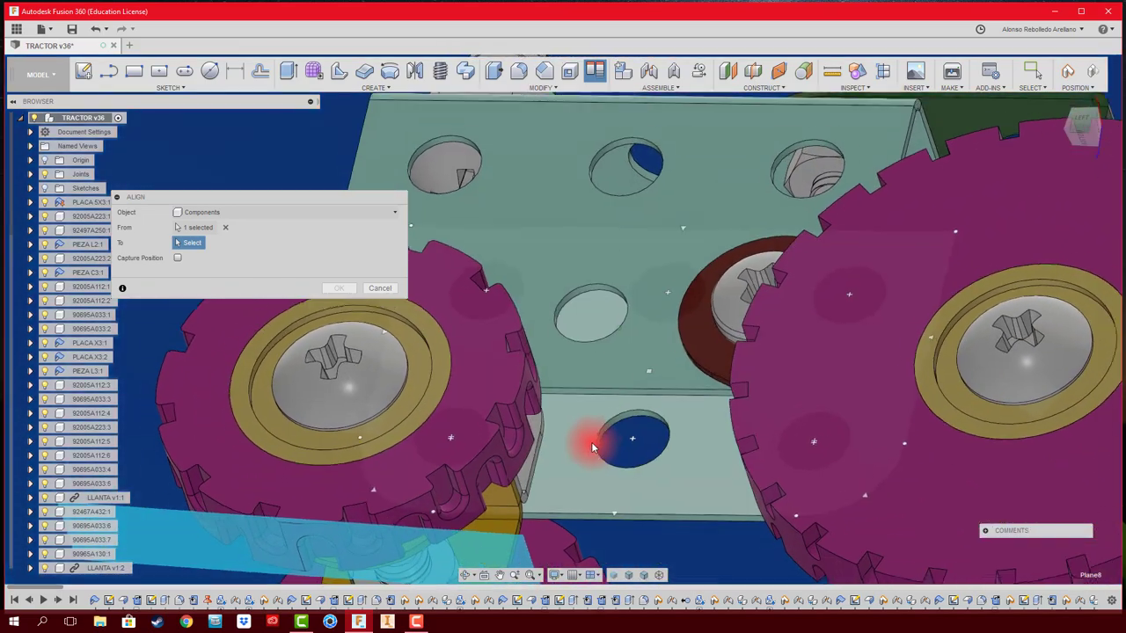
scroll(602, 417, "up", 1)
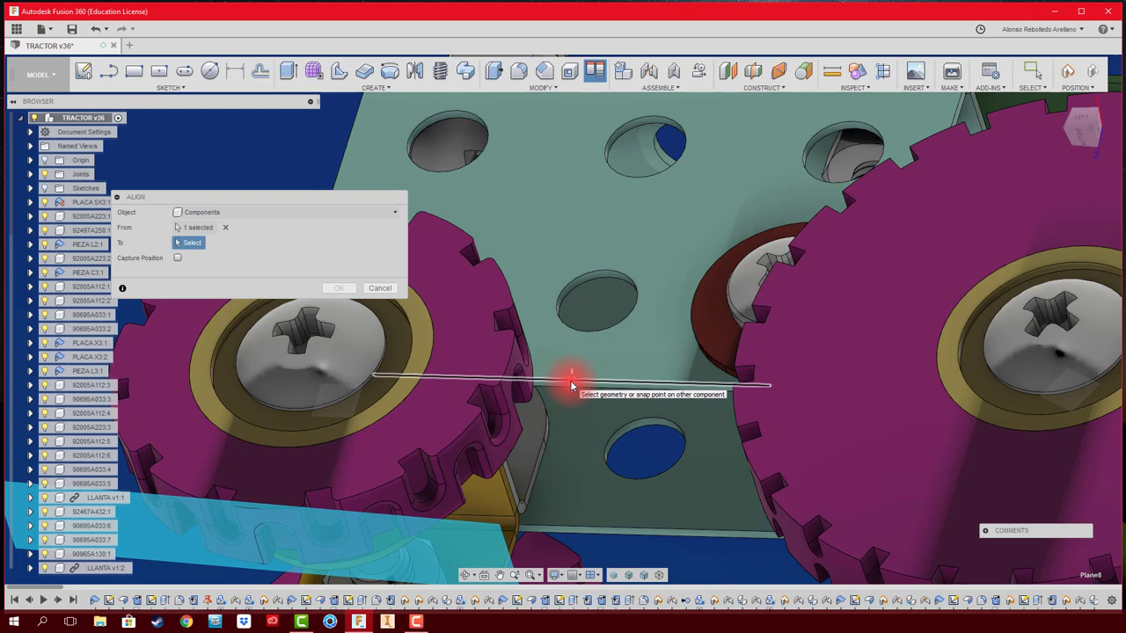
left_click(570, 380)
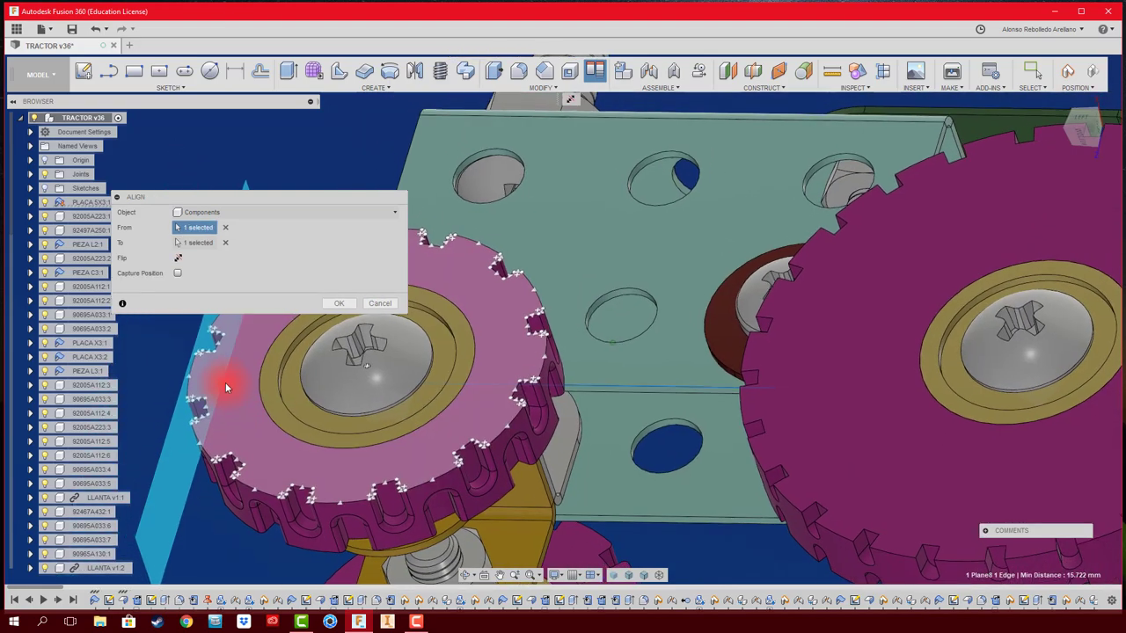
left_click(385, 306)
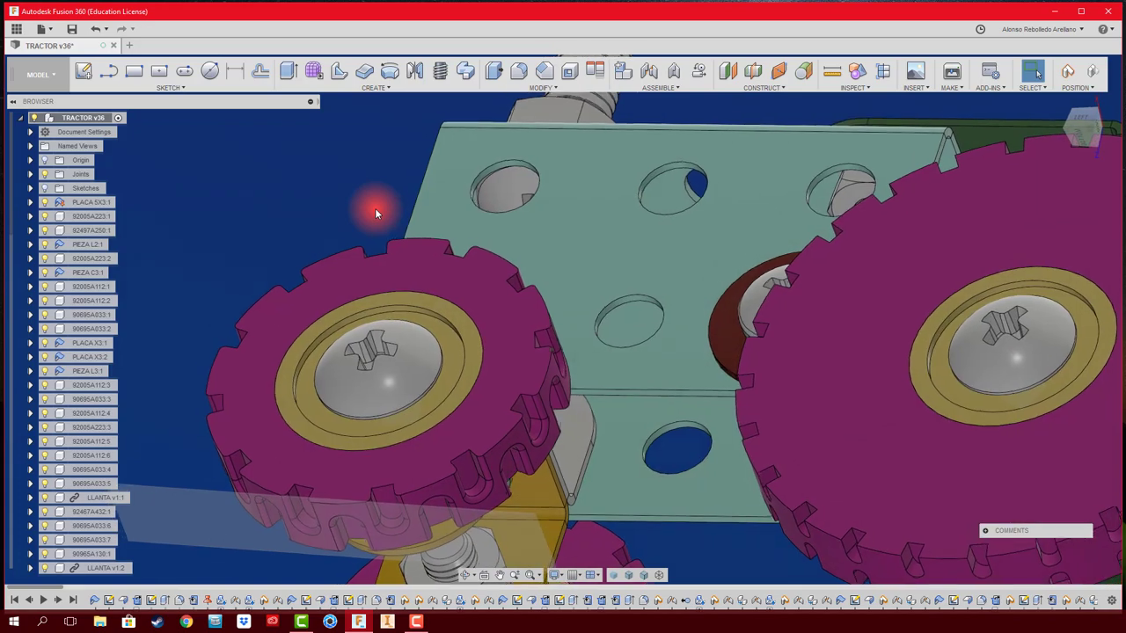
Step: Align the front tire's tangent plane to the teal plate's face with Capture Position on
left_click(587, 74)
left_click(259, 481)
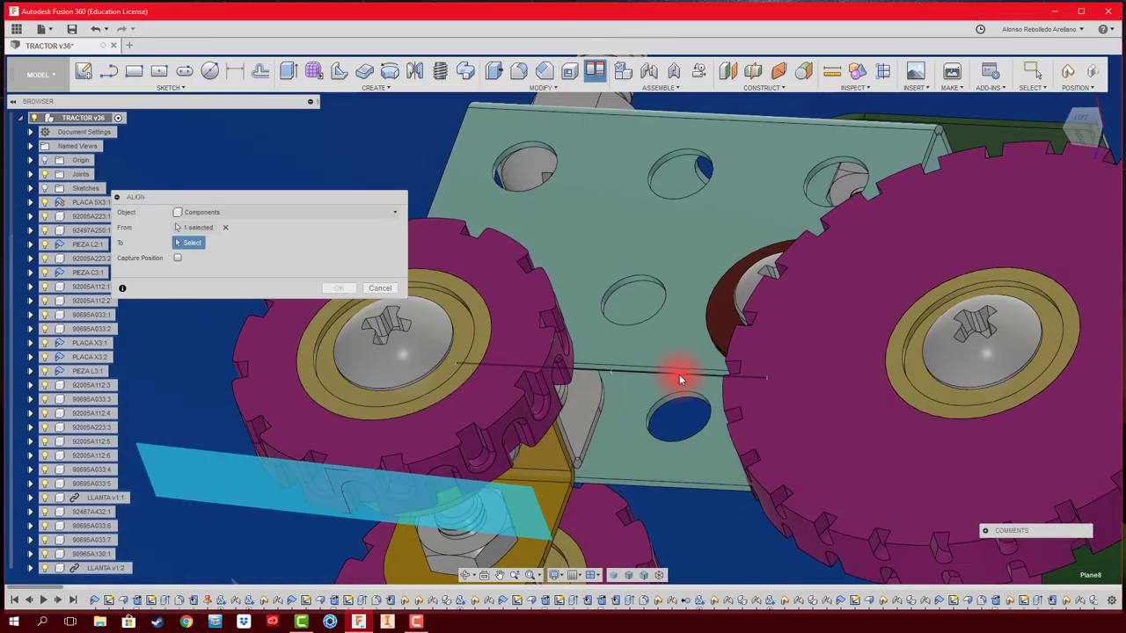
scroll(679, 379, "up", 2)
scroll(646, 389, "up", 2)
scroll(615, 402, "up", 2)
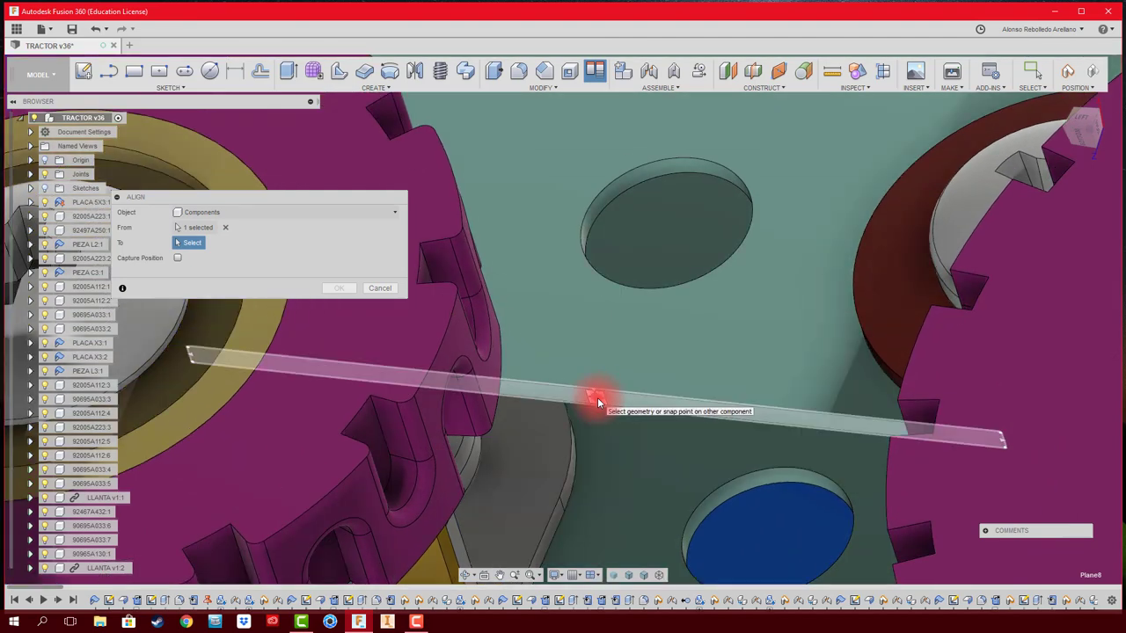
left_click(597, 402)
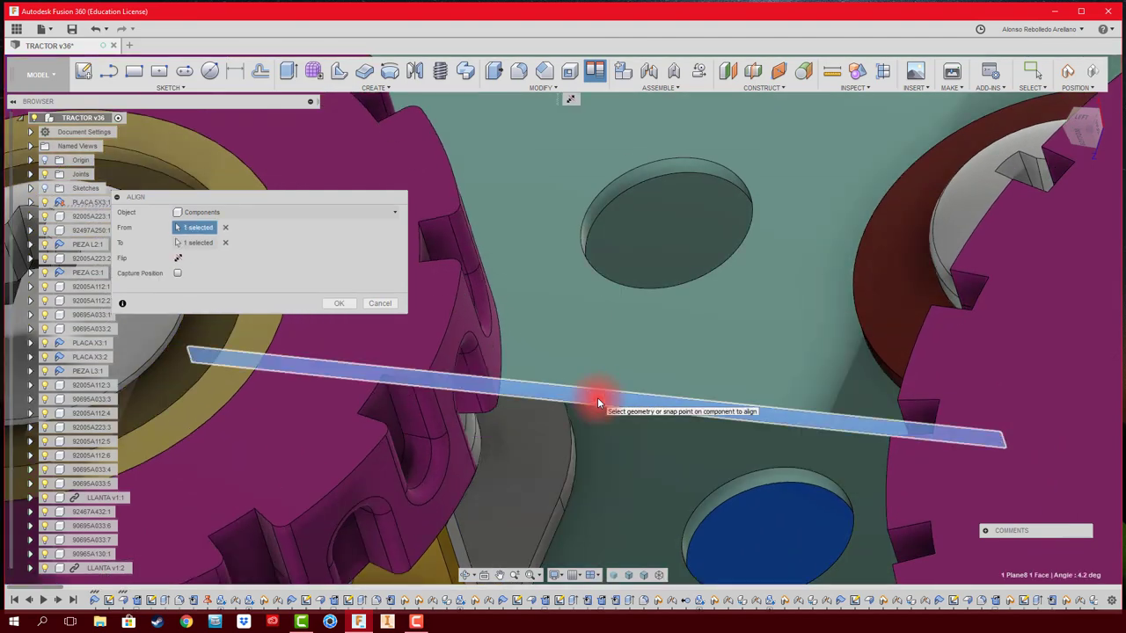
scroll(601, 412, "down", 3)
scroll(619, 434, "down", 2)
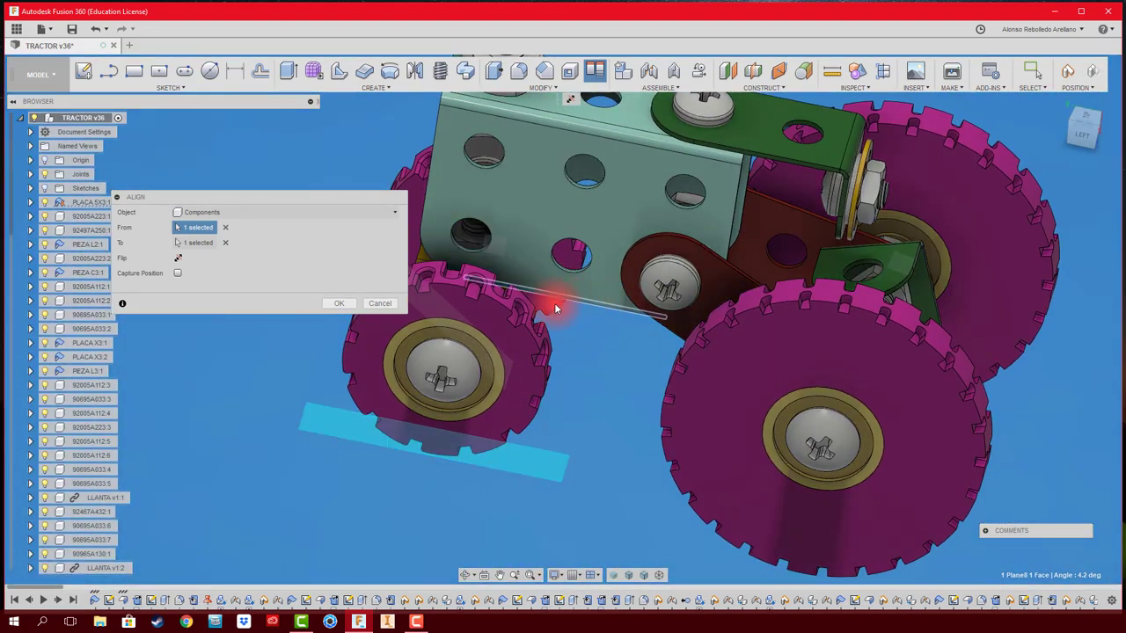
left_click(176, 274)
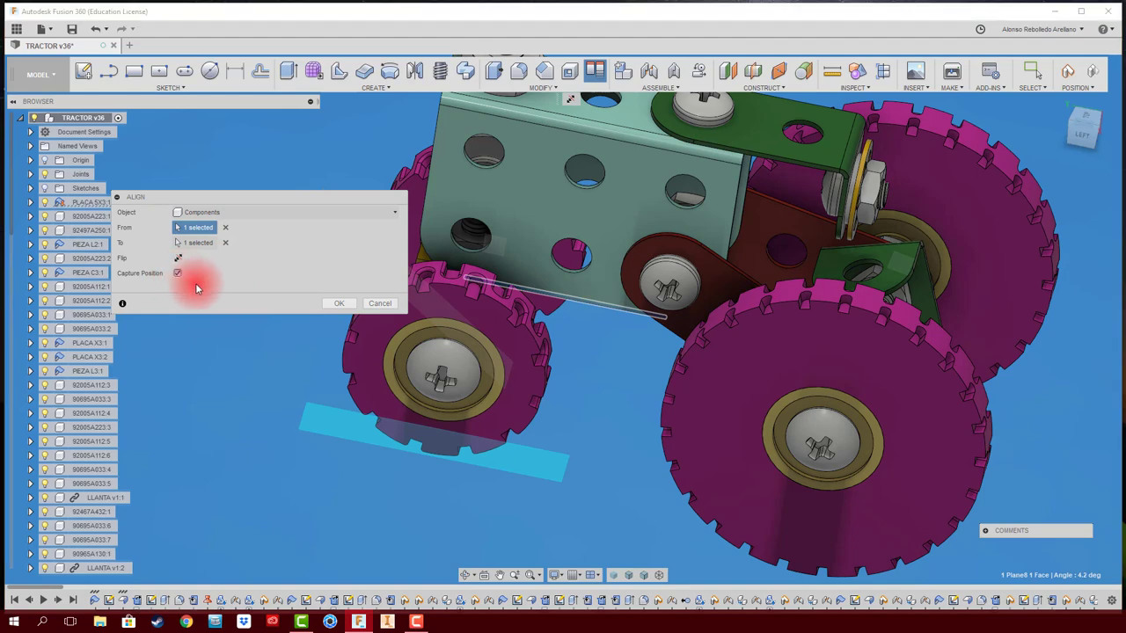
left_click(336, 305)
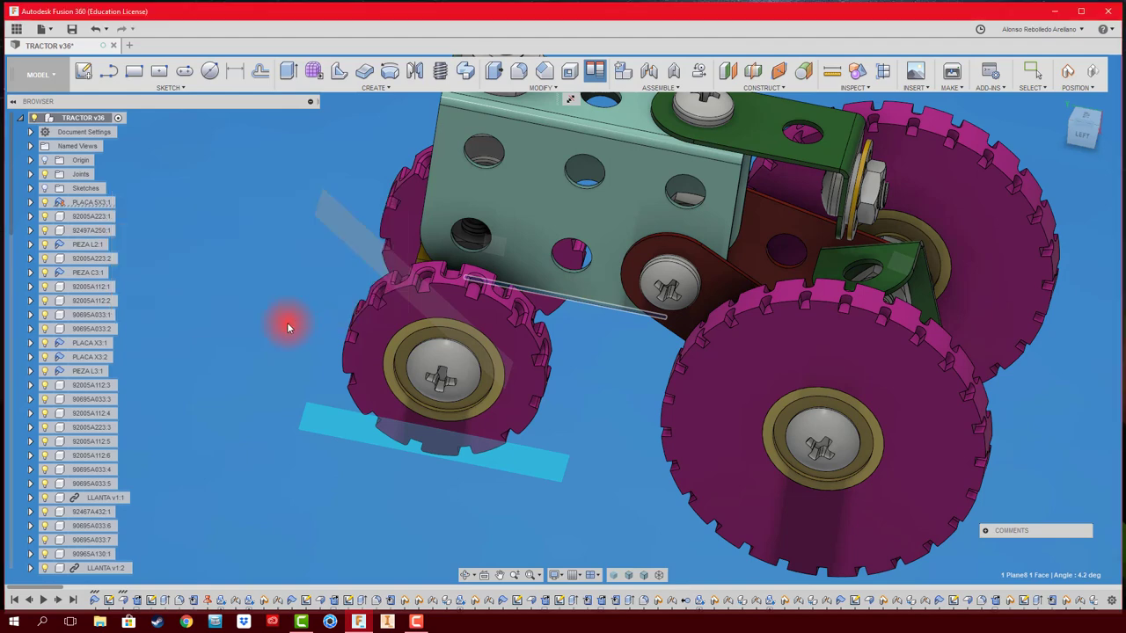
Step: Select the front tire's face and check the NEUMATICO DELANTERO:3 options without changing anything
left_click(375, 363)
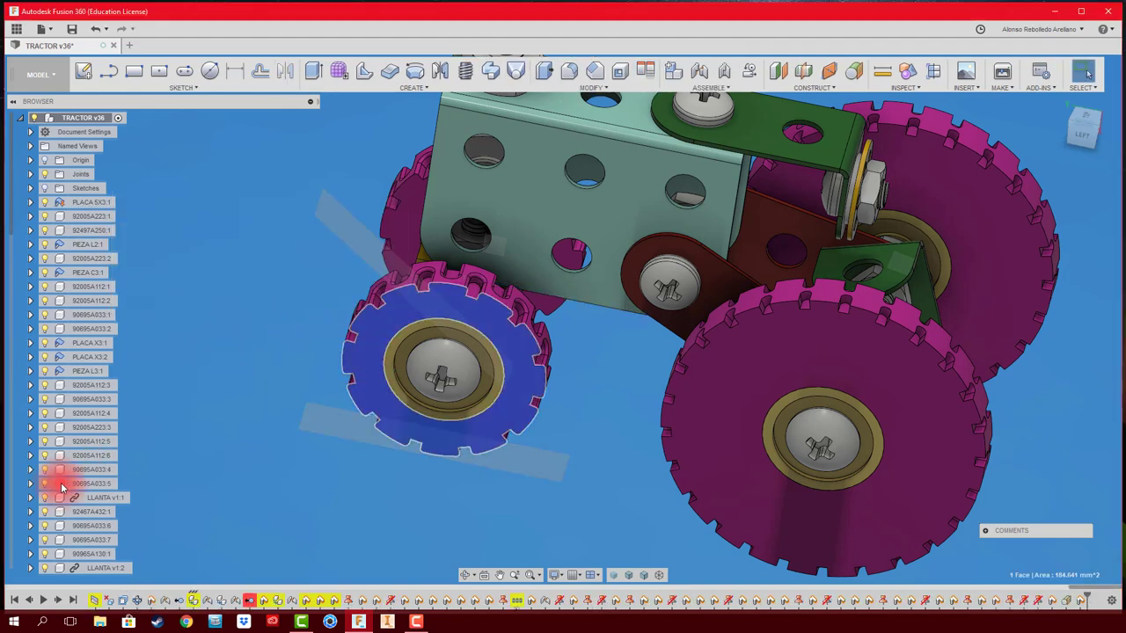
scroll(63, 484, "down", 2)
scroll(82, 502, "down", 2)
scroll(86, 508, "down", 1)
scroll(89, 514, "down", 3)
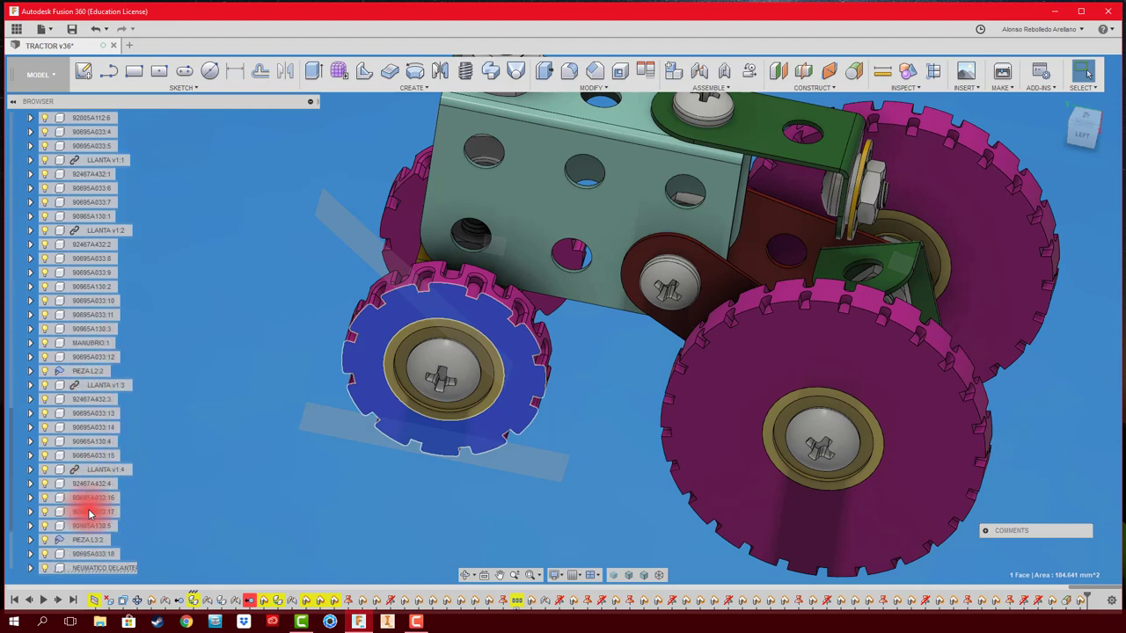
scroll(163, 495, "up", 2)
scroll(163, 494, "up", 2)
scroll(136, 515, "down", 1)
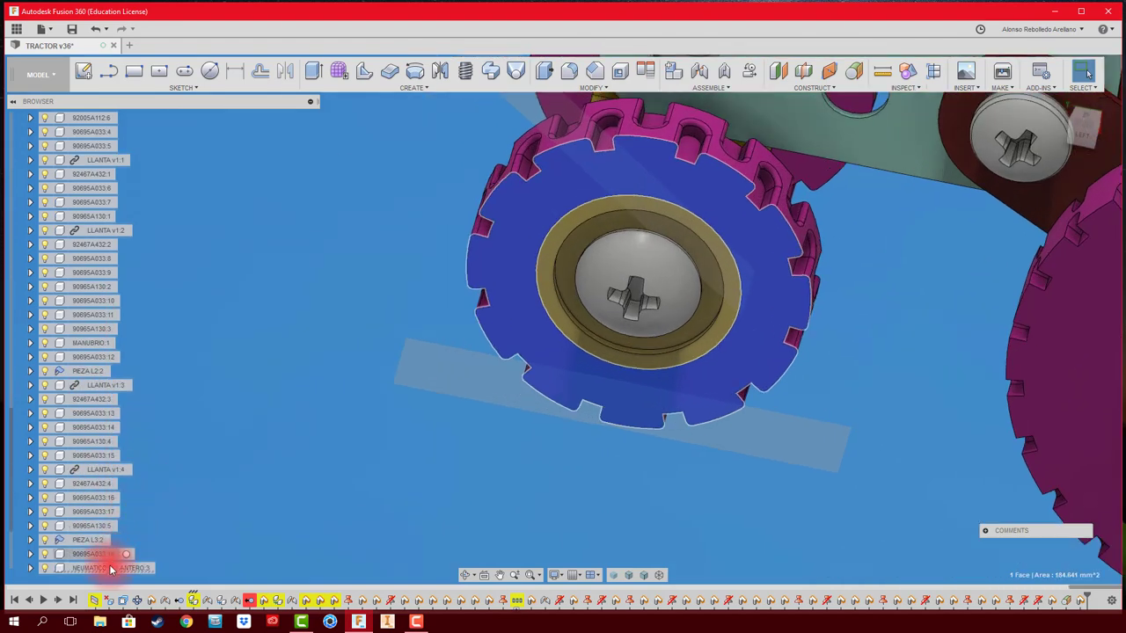
scroll(201, 546, "up", 1)
scroll(203, 548, "up", 1)
scroll(422, 463, "down", 2)
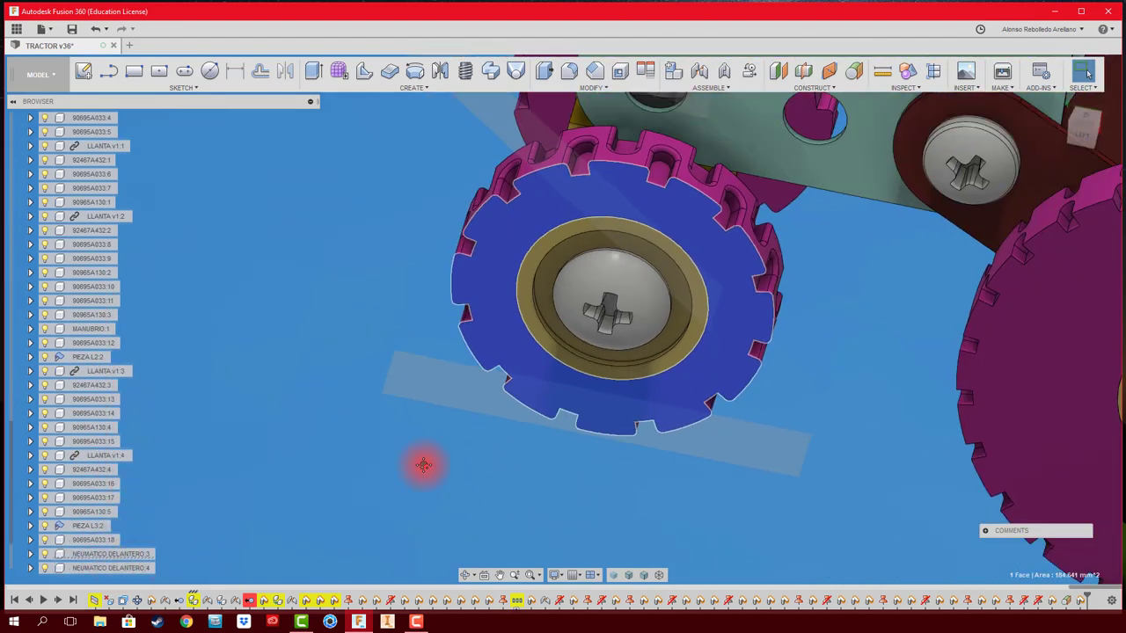
scroll(264, 501, "up", 1)
scroll(125, 548, "down", 1)
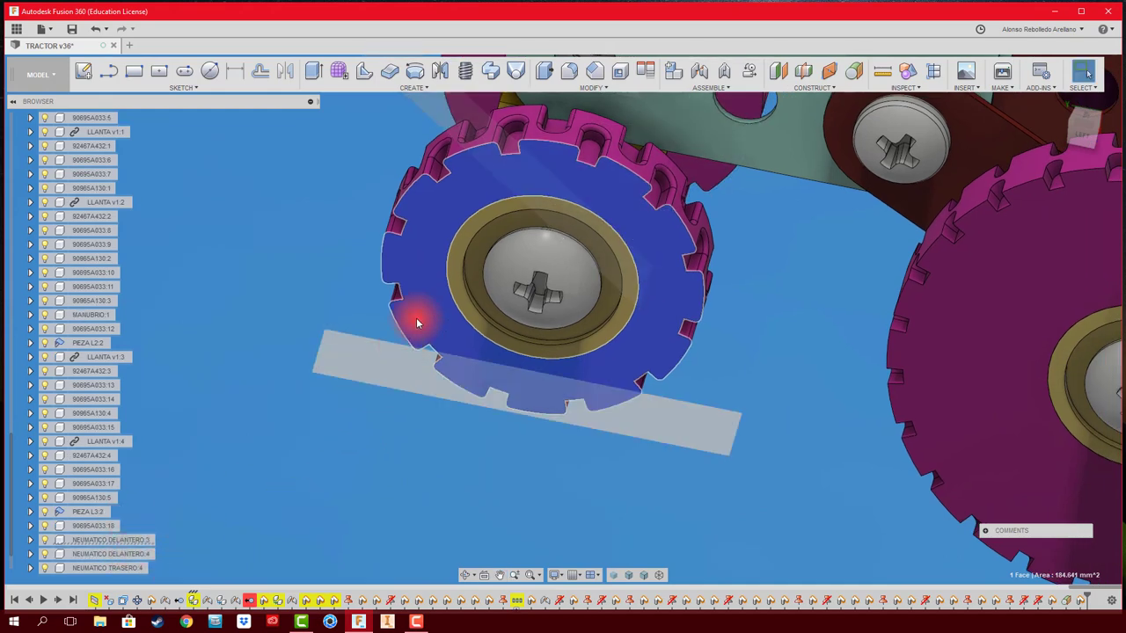
right_click(122, 540)
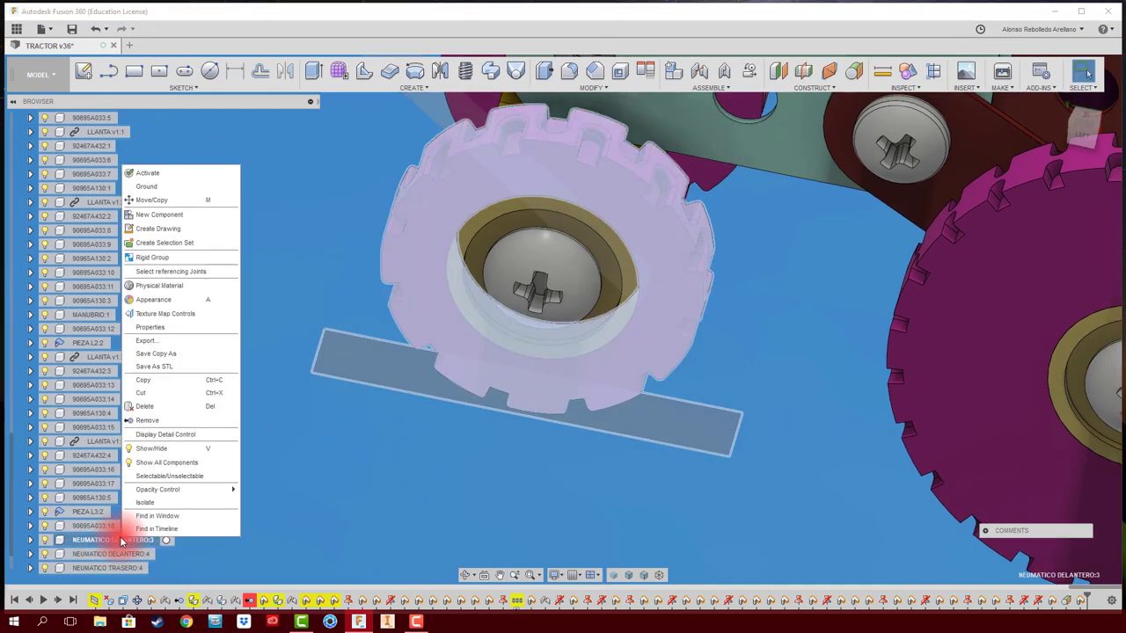
left_click(161, 182)
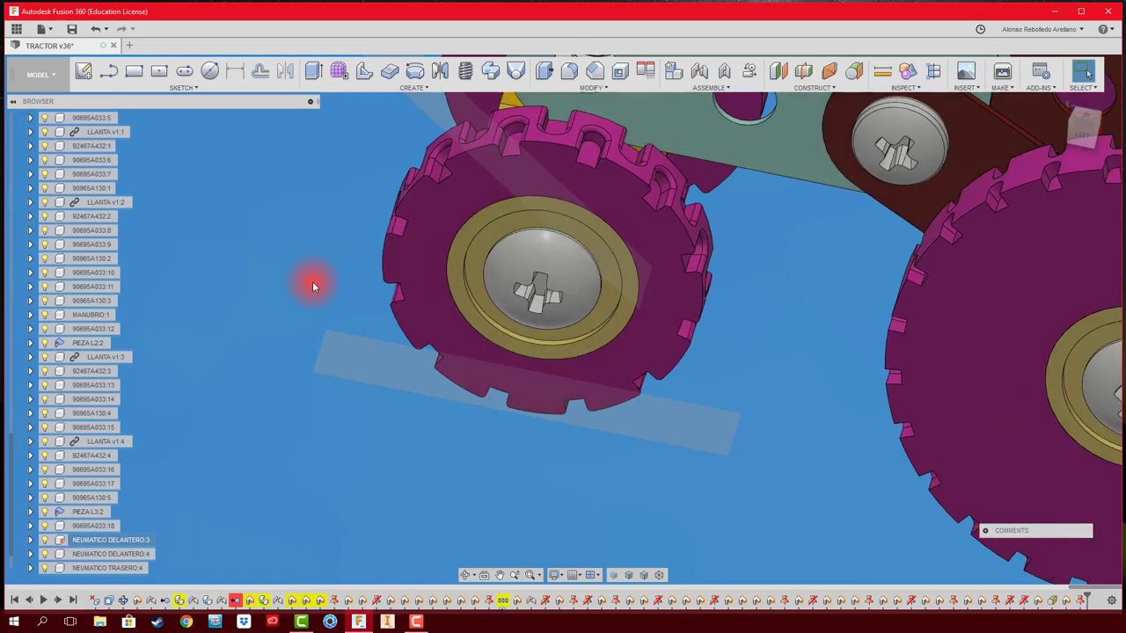
Step: Swing the rear wheel and green link beside the bracket, then select NEUMATICO TRASERO:4
mouse_move(622, 326)
middle_mouse_down("shift")
mouse_move(622, 424)
mouse_move(694, 321)
mouse_move(665, 344)
mouse_move(458, 208)
middle_mouse_up("shift")
mouse_move(458, 208)
left_mouse_down()
mouse_move(897, 297)
mouse_move(882, 319)
mouse_move(804, 181)
mouse_move(853, 313)
left_mouse_up()
mouse_move(853, 314)
middle_mouse_down("shift")
mouse_move(874, 352)
mouse_move(809, 445)
mouse_move(930, 322)
mouse_move(884, 409)
middle_mouse_up("shift")
mouse_move(885, 408)
left_mouse_down()
mouse_move(765, 473)
mouse_move(818, 422)
mouse_move(810, 443)
mouse_move(796, 419)
mouse_move(674, 460)
left_mouse_up()
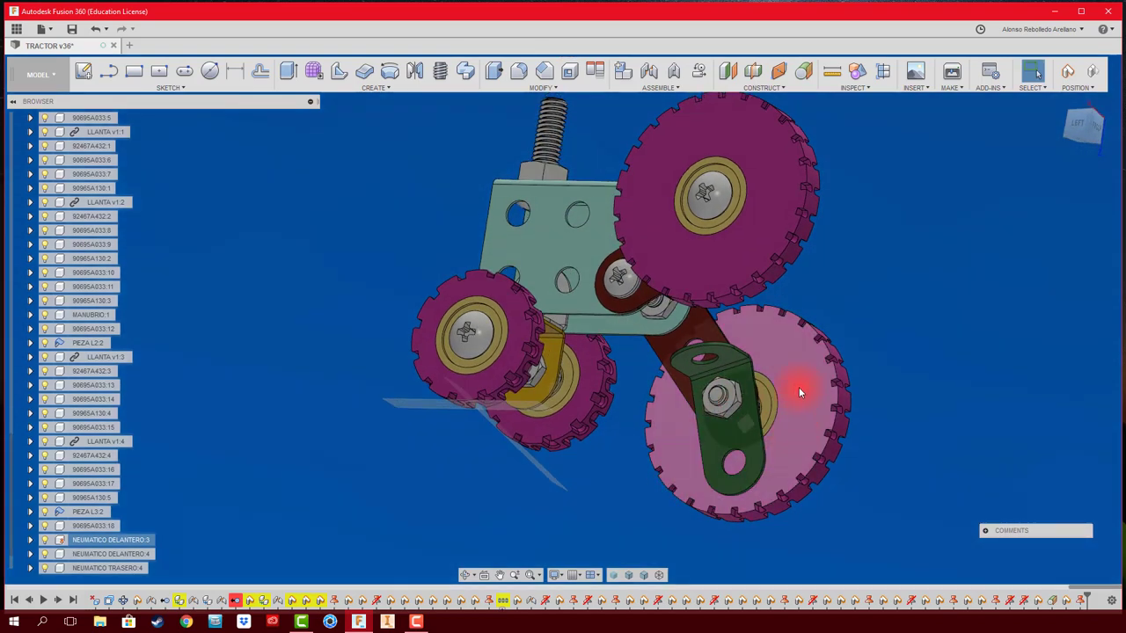
mouse_move(799, 393)
left_mouse_down()
mouse_move(665, 335)
mouse_move(809, 377)
mouse_move(613, 447)
left_mouse_up()
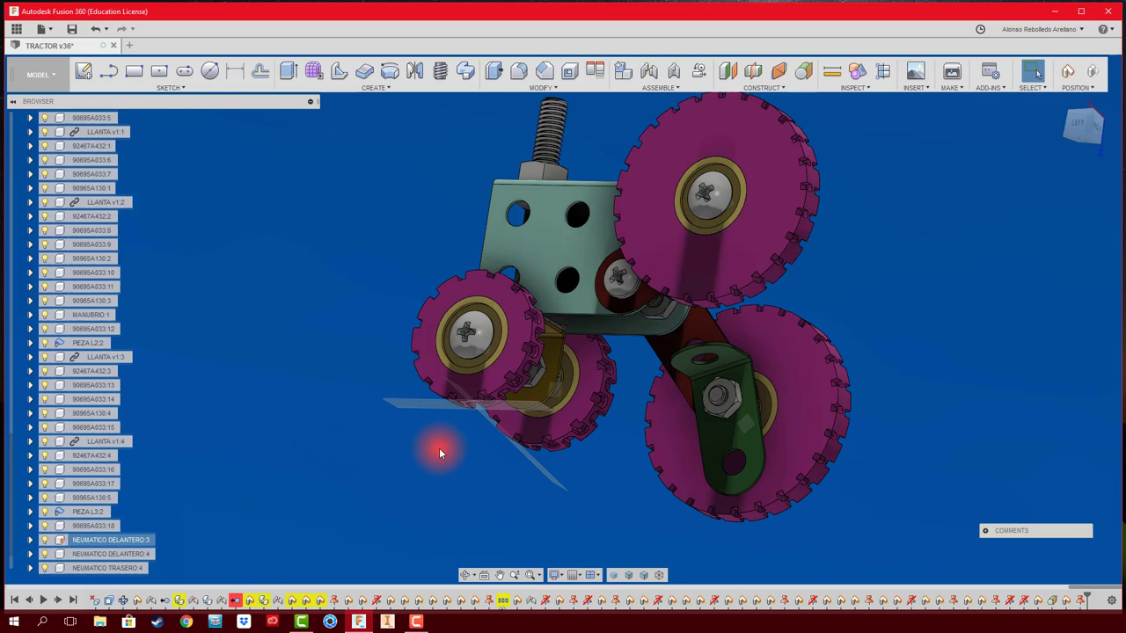
left_click(822, 374)
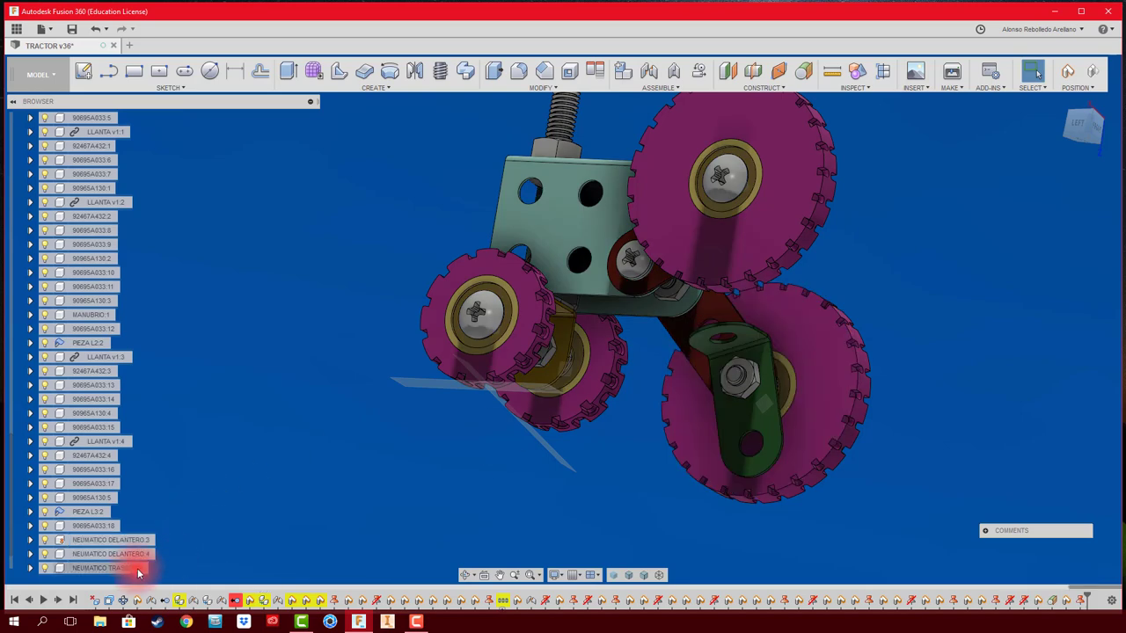
left_click(146, 569)
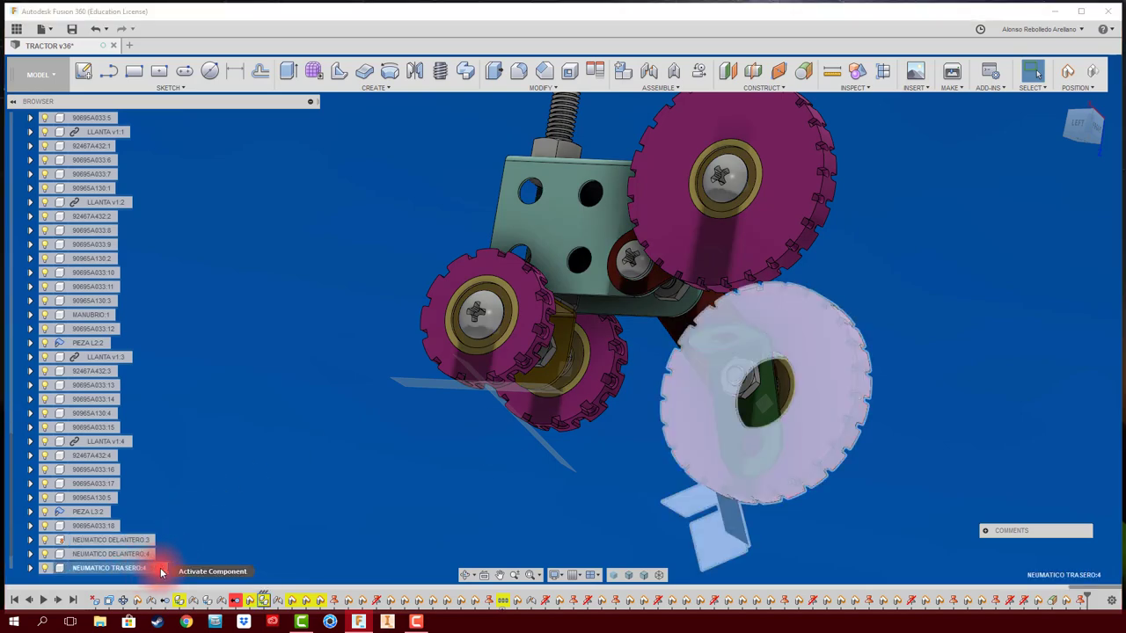
Step: Create a tangent plane on the NEUMATICO TRASERO:4 rear tire's rim face, keeping moved positions
left_click(160, 568)
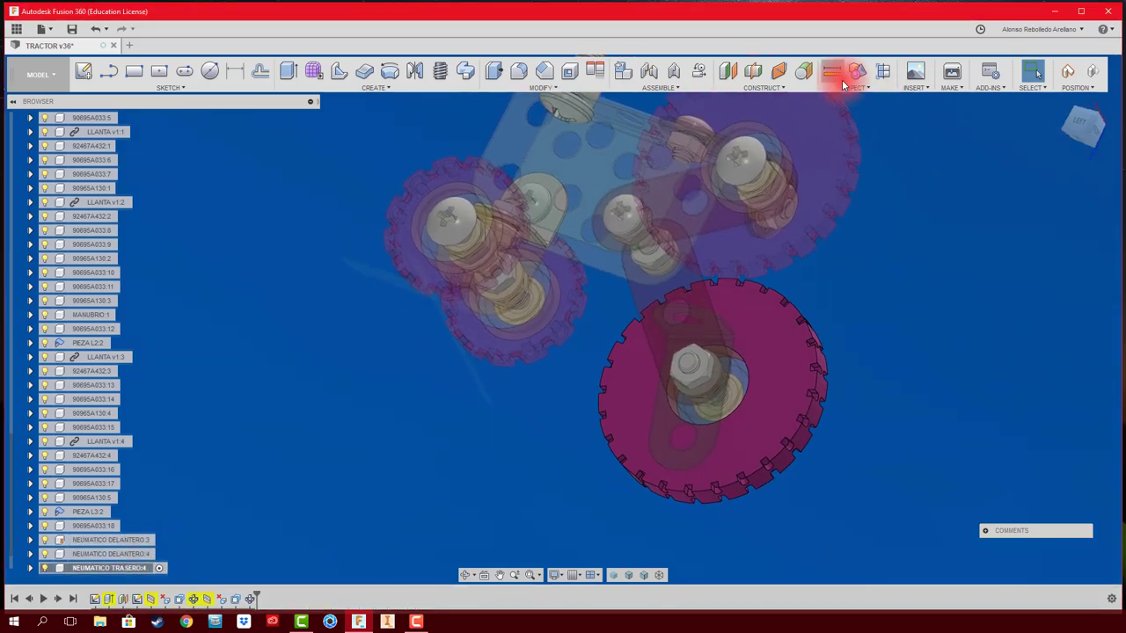
left_click(832, 70)
left_click(836, 328)
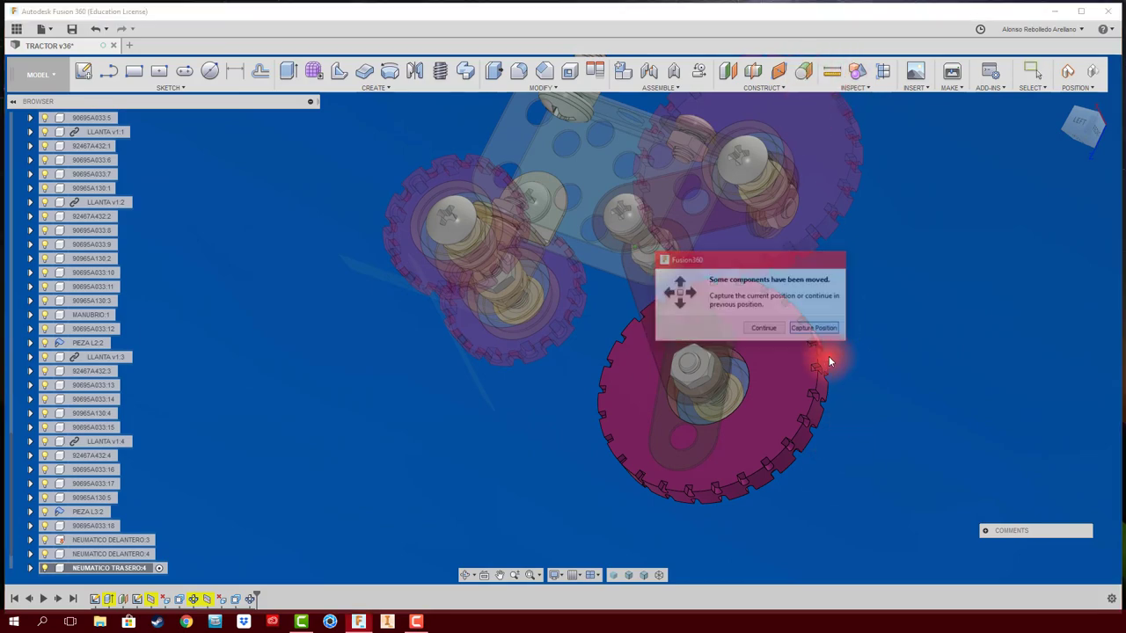
left_click(784, 460)
scroll(572, 386, "down", 3)
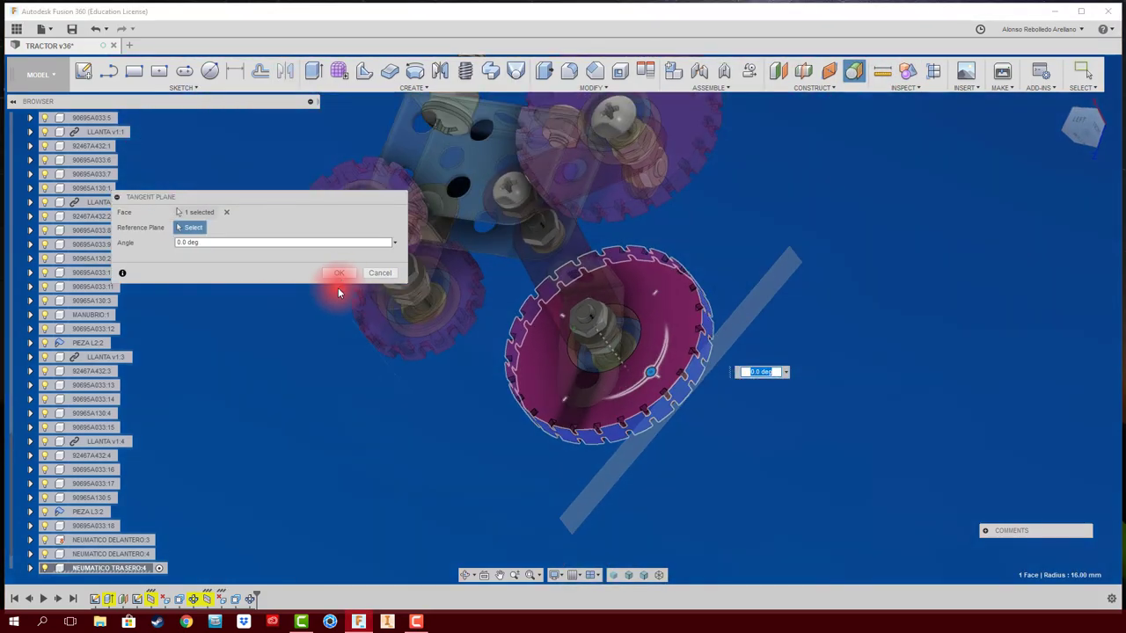
left_click(338, 273)
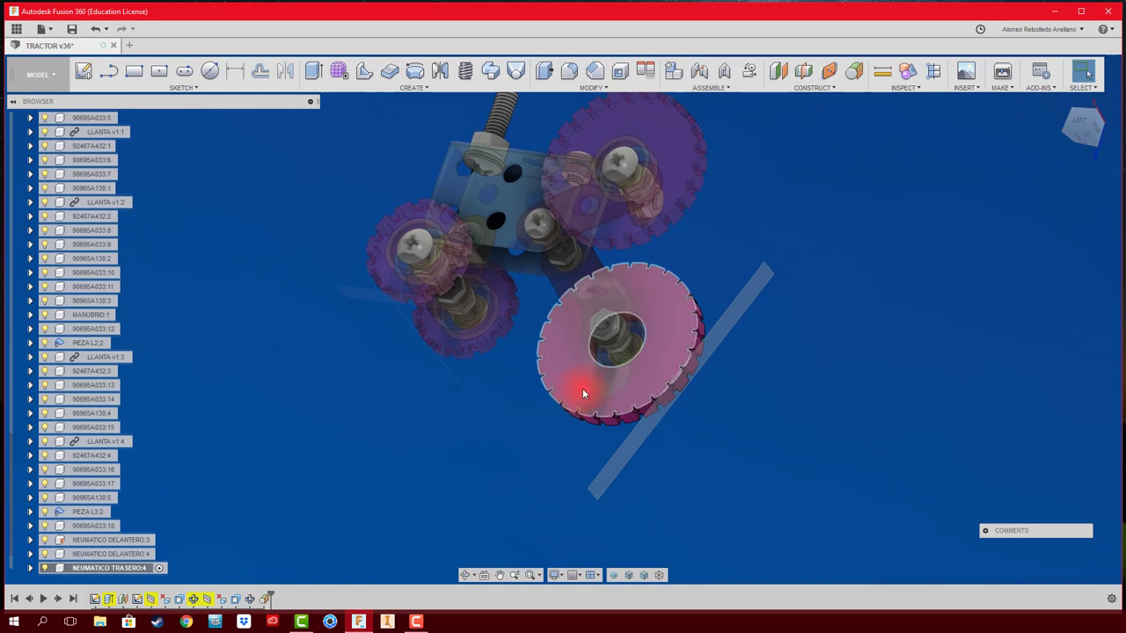
Step: Select the new tangent plane and swing the rear tire assembly to a new position
mouse_move(501, 421)
middle_mouse_down("shift")
mouse_move(386, 452)
mouse_move(128, 361)
mouse_move(374, 383)
mouse_move(364, 391)
middle_mouse_up("shift")
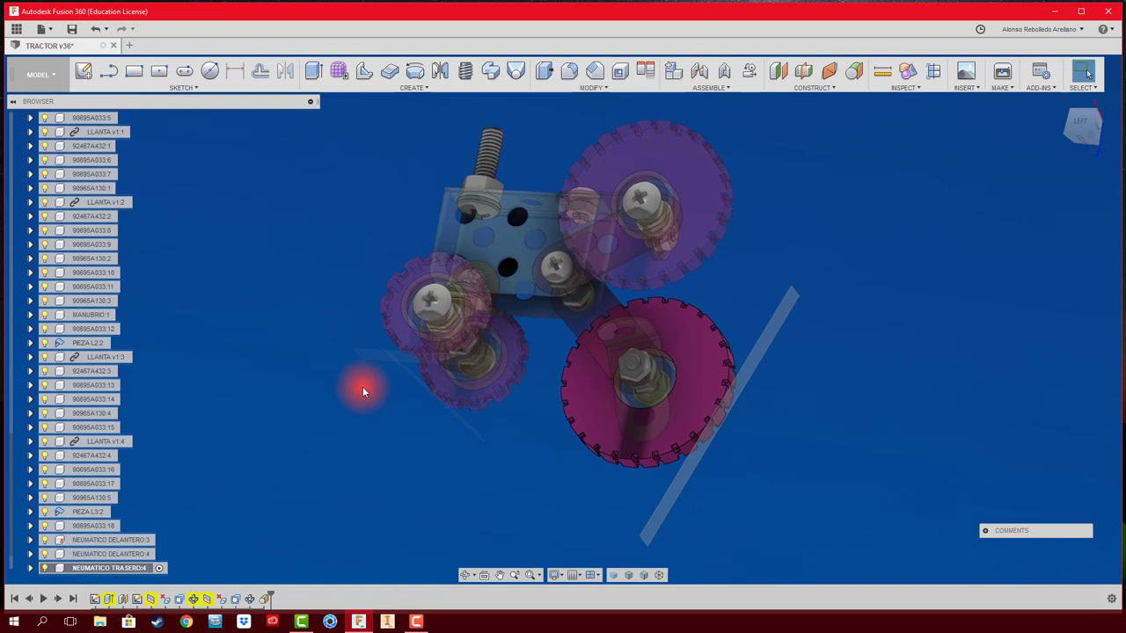
left_click(758, 355)
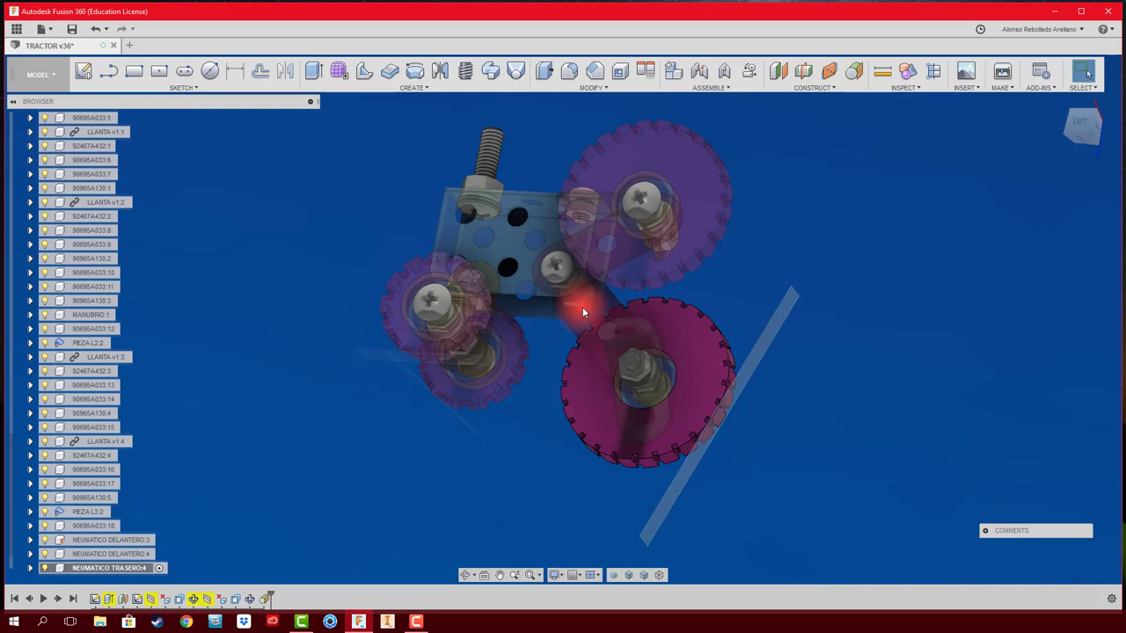
mouse_move(606, 306)
left_mouse_down()
mouse_move(624, 277)
mouse_move(586, 313)
mouse_move(626, 304)
mouse_move(599, 352)
mouse_move(606, 397)
mouse_move(571, 319)
mouse_move(729, 351)
mouse_move(673, 377)
mouse_move(769, 332)
left_mouse_up()
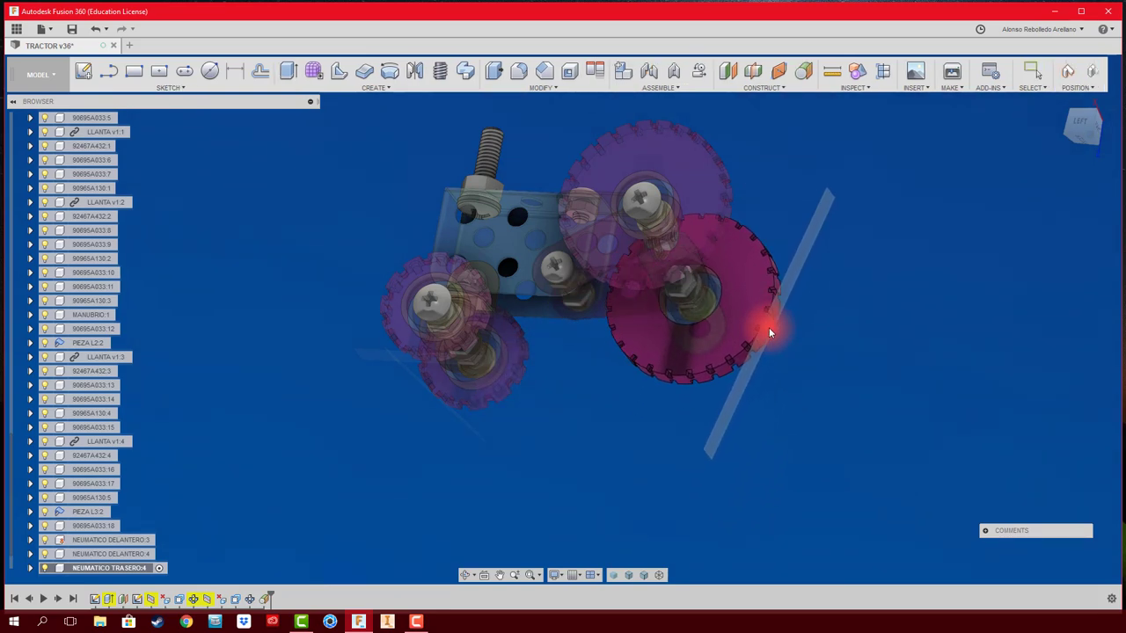
mouse_move(785, 396)
left_mouse_down()
mouse_move(636, 417)
mouse_move(416, 414)
mouse_move(525, 428)
mouse_move(554, 315)
left_mouse_up()
Step: Align the rear tire's tangent plane to the front tire's ground plane, capturing the position
left_click(595, 72)
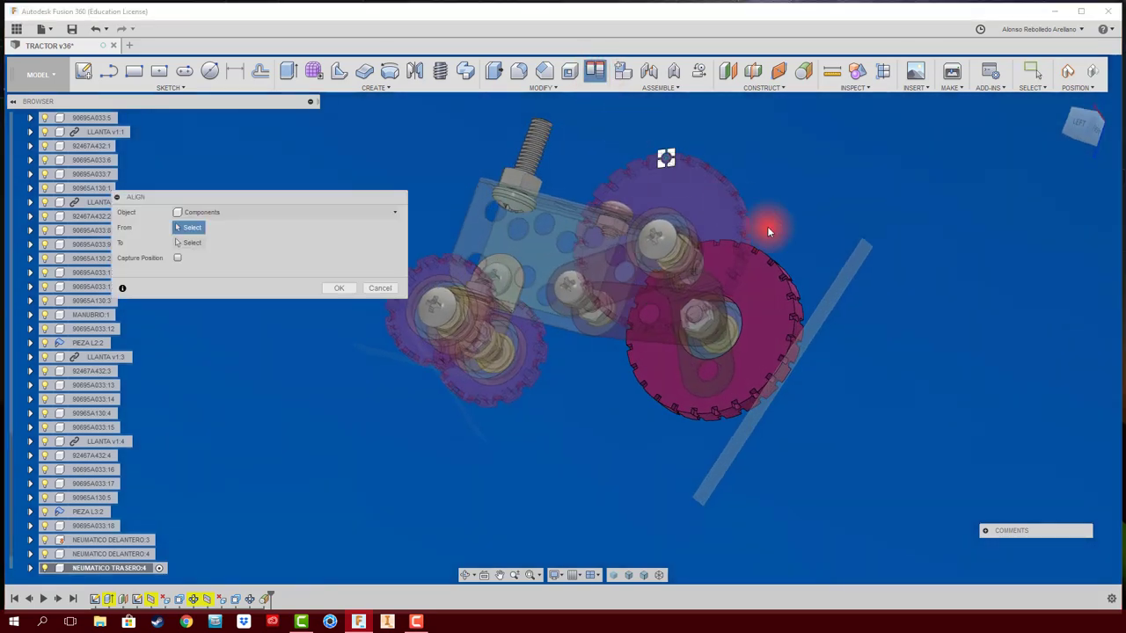
left_click(839, 283)
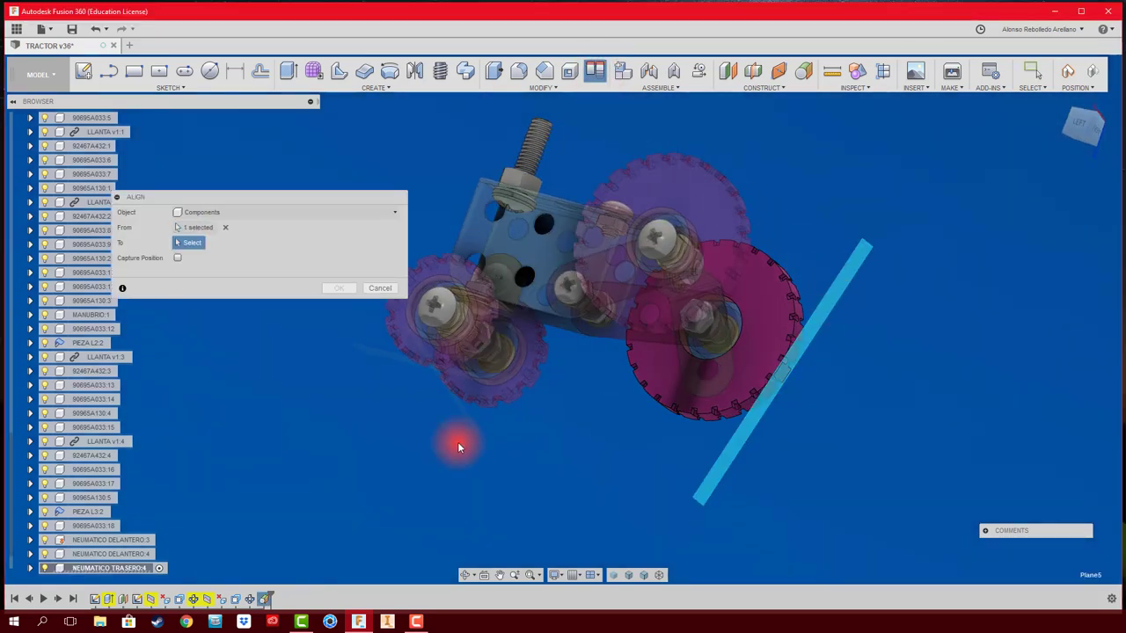
left_click(383, 356)
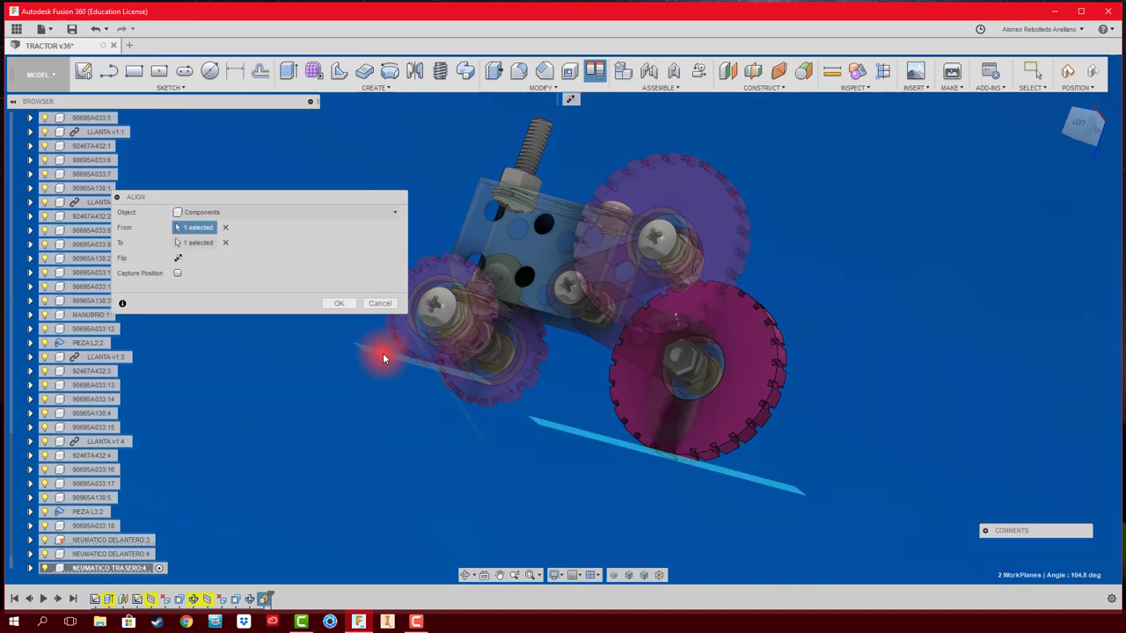
left_click(1080, 127)
scroll(615, 435, "up", 3)
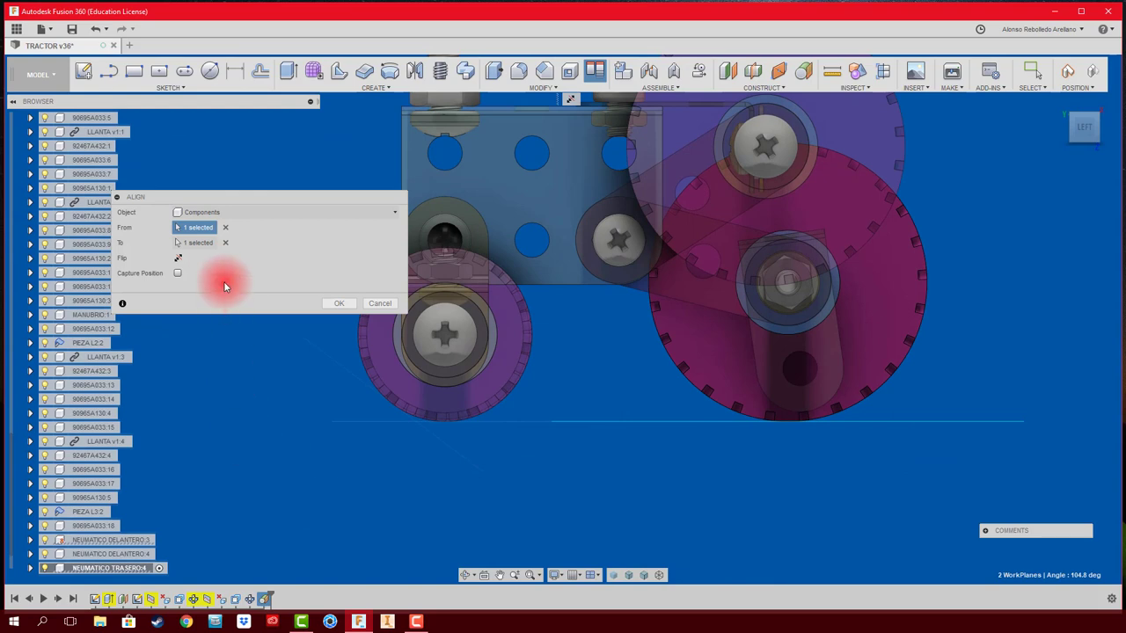
left_click(178, 273)
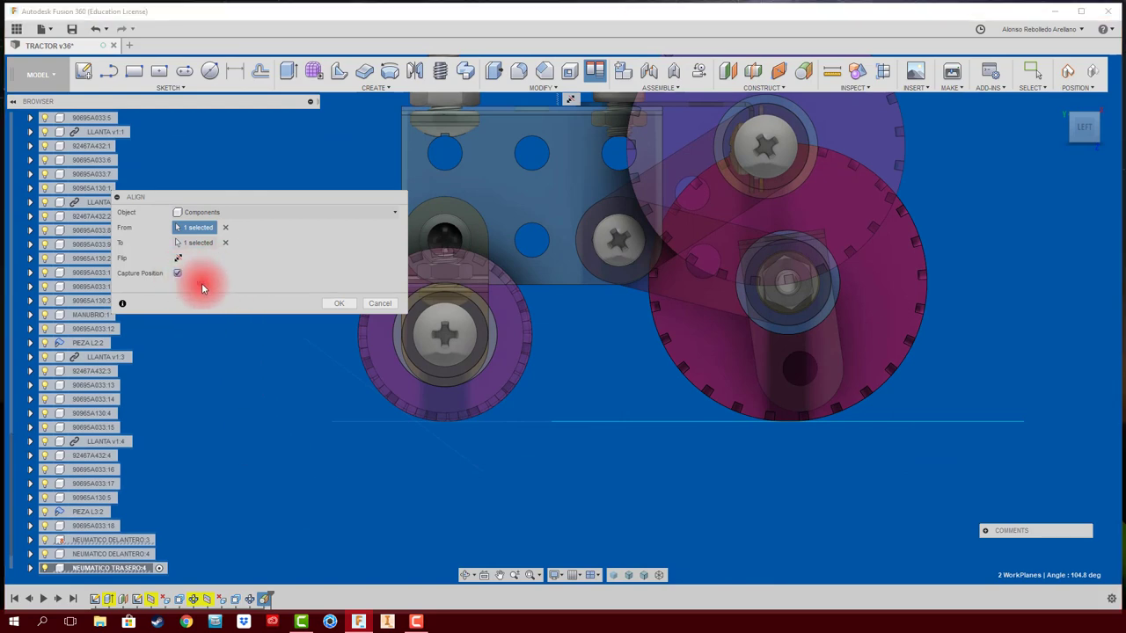
left_click(339, 303)
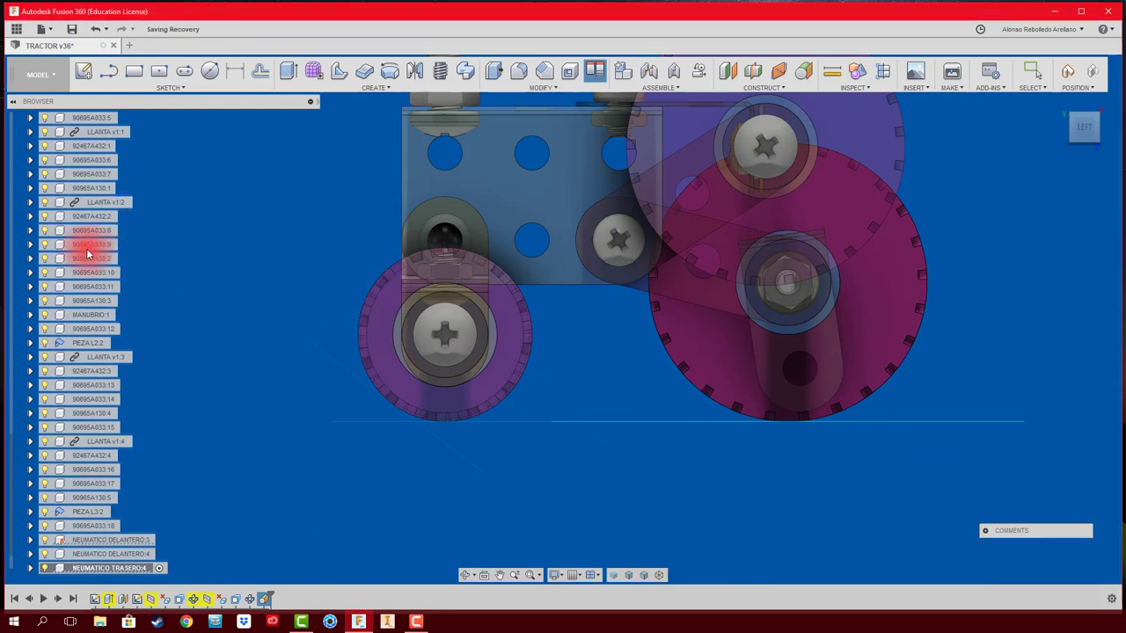
Step: Select the TRACTOR assembly, return to the home view, and ground the PLACA X3:2 plate
scroll(202, 275, "up", 5)
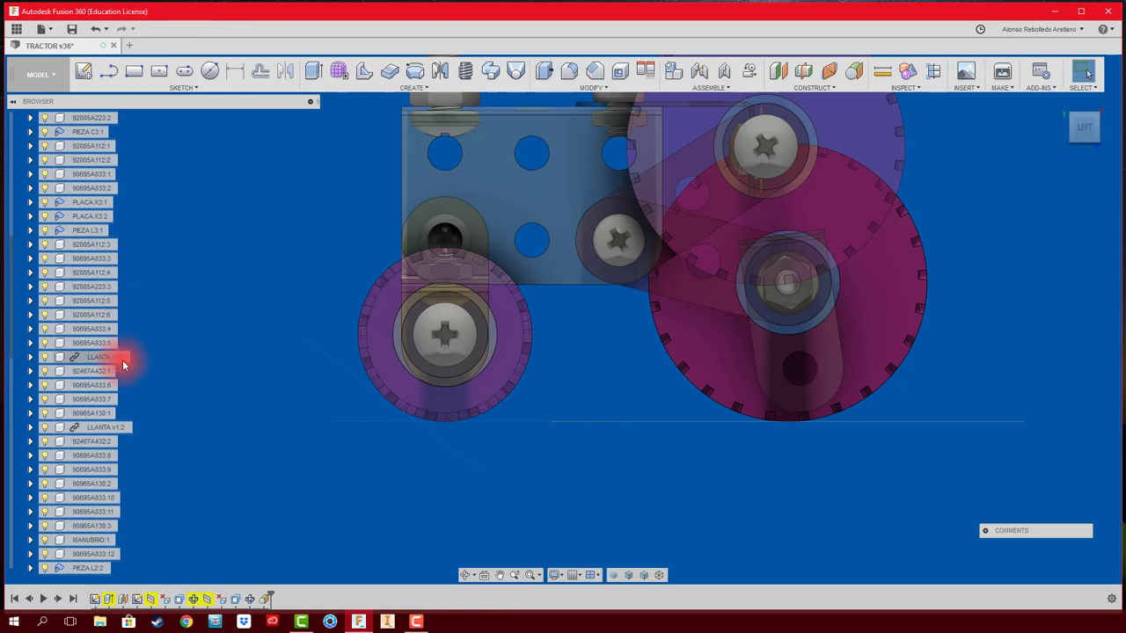
scroll(75, 333, "up", 3)
left_click(106, 118)
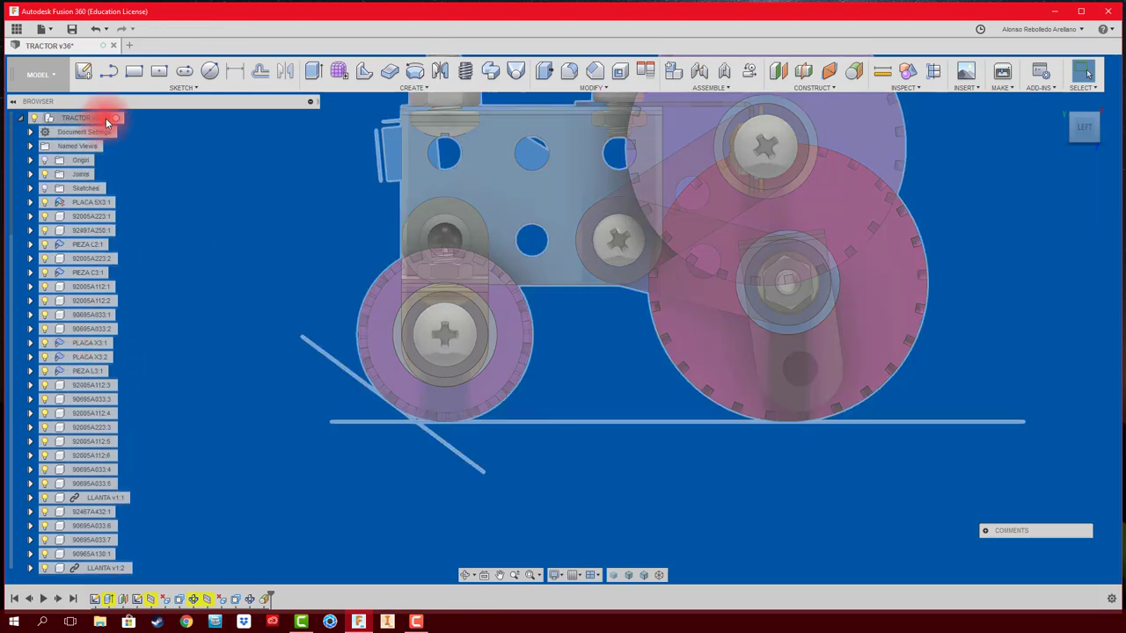
left_click(116, 118)
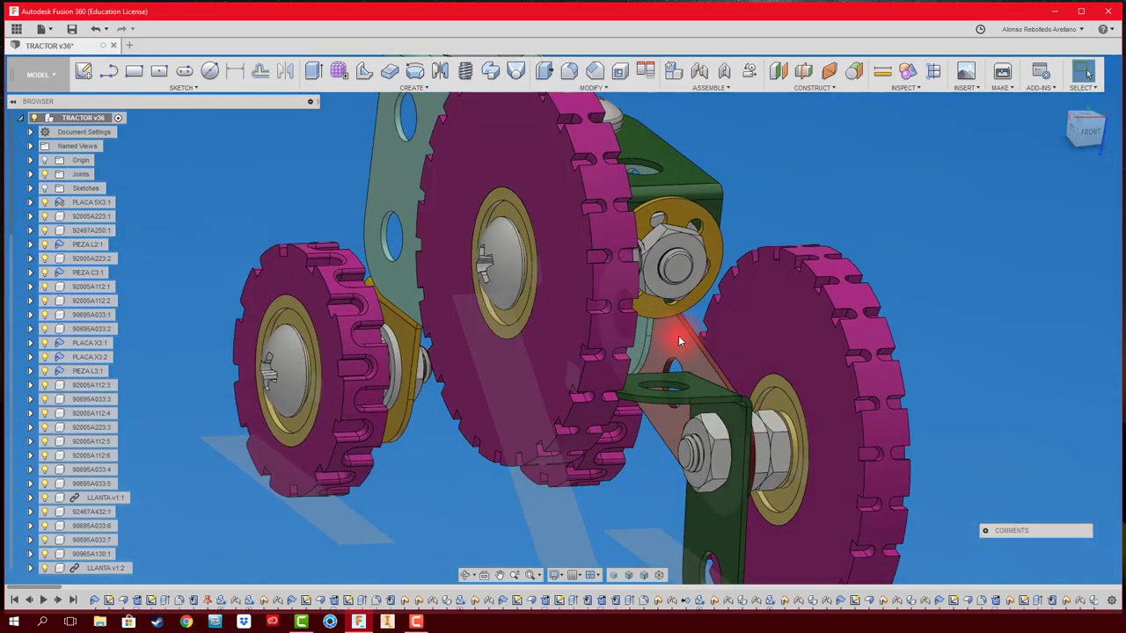
scroll(678, 335, "down", 3)
scroll(622, 340, "down", 2)
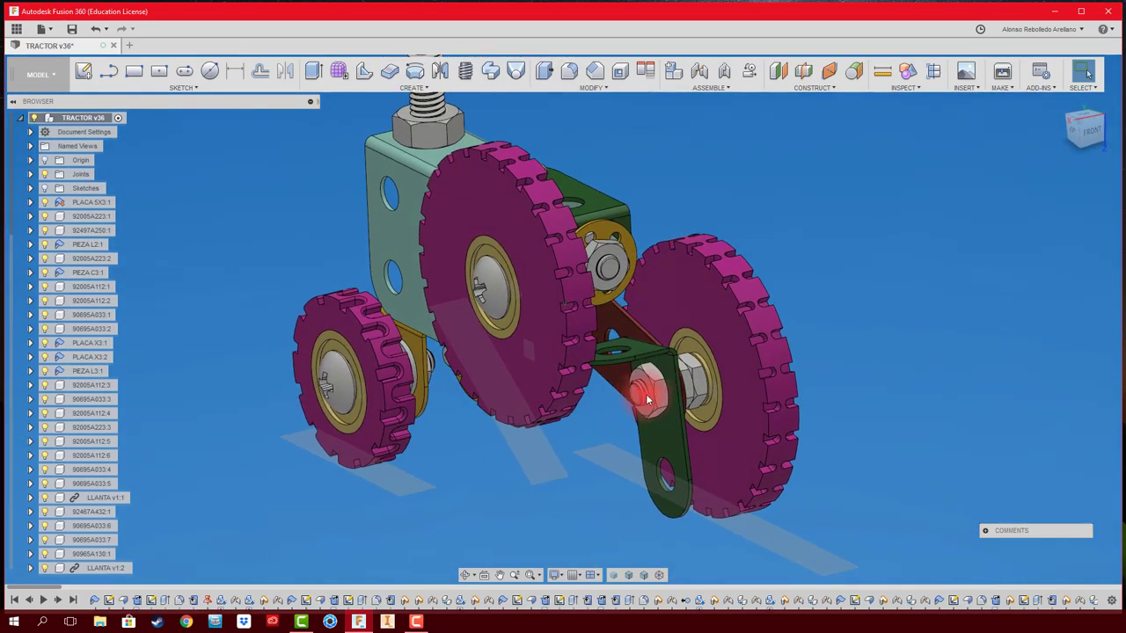
middle_click_drag(745, 395, 607, 327, "shift")
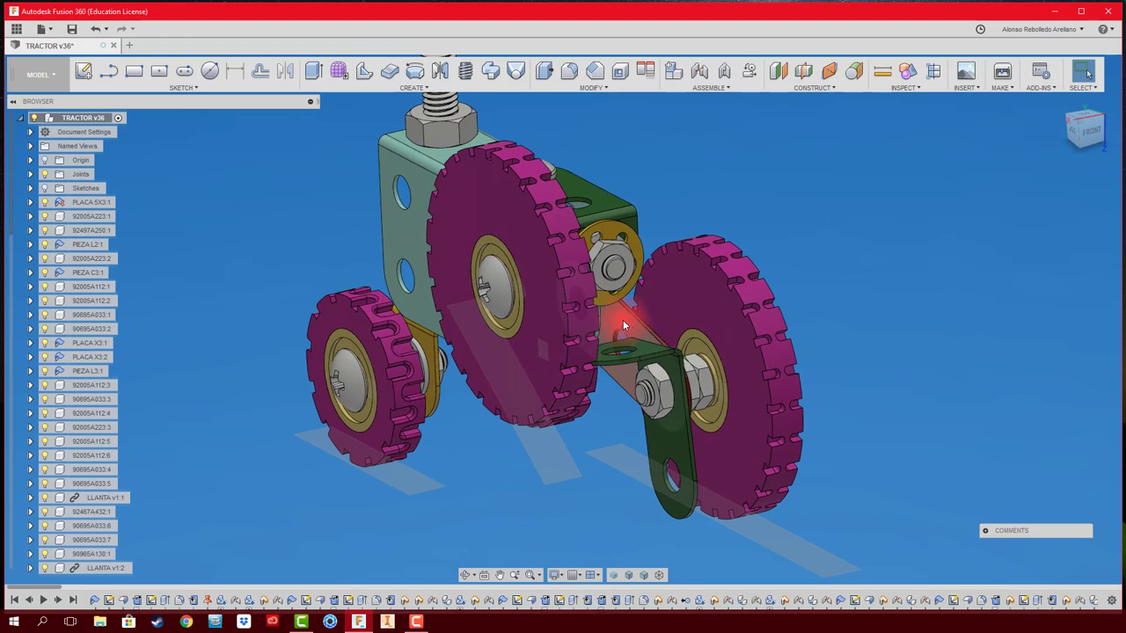
left_click(623, 326)
right_click(88, 356)
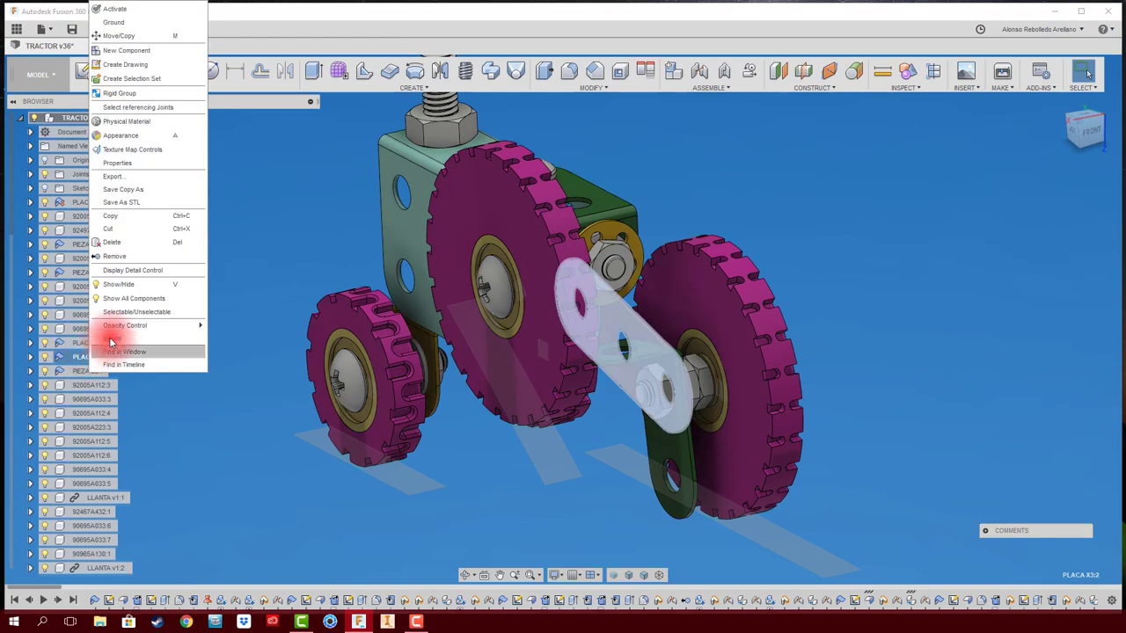
left_click(114, 22)
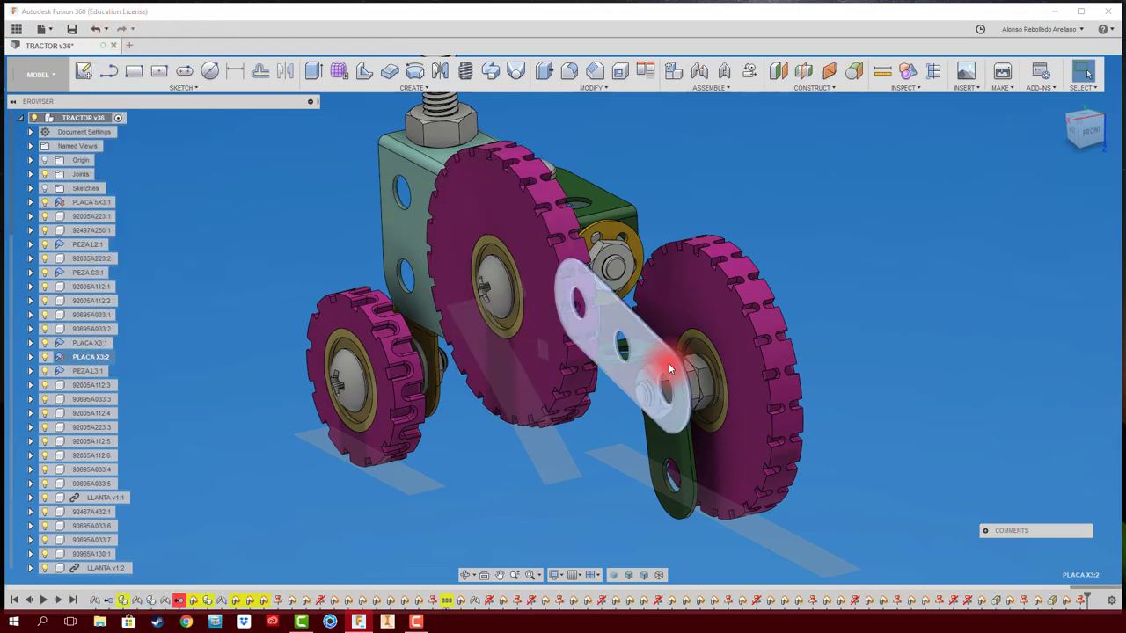
Step: Pull the large pink wheel down below the tractor body and start an Align
mouse_move(669, 364)
middle_mouse_down("shift")
mouse_move(845, 332)
mouse_move(1049, 156)
middle_mouse_up("shift")
left_click(1073, 133)
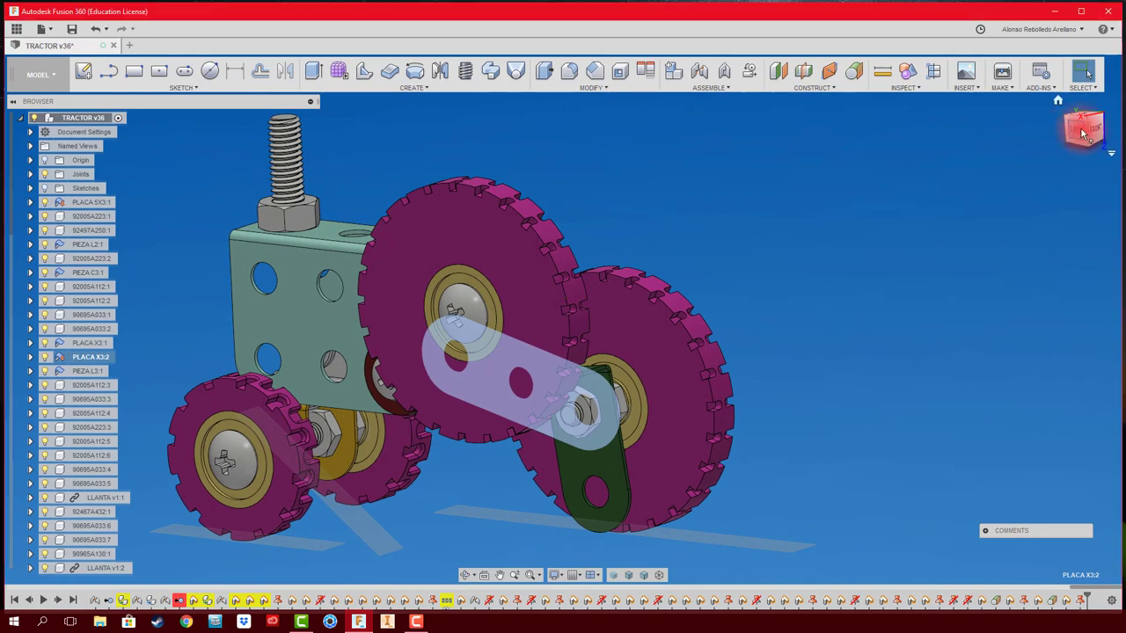
mouse_move(862, 255)
middle_mouse_down("shift")
mouse_move(772, 325)
mouse_move(782, 316)
middle_mouse_up("shift")
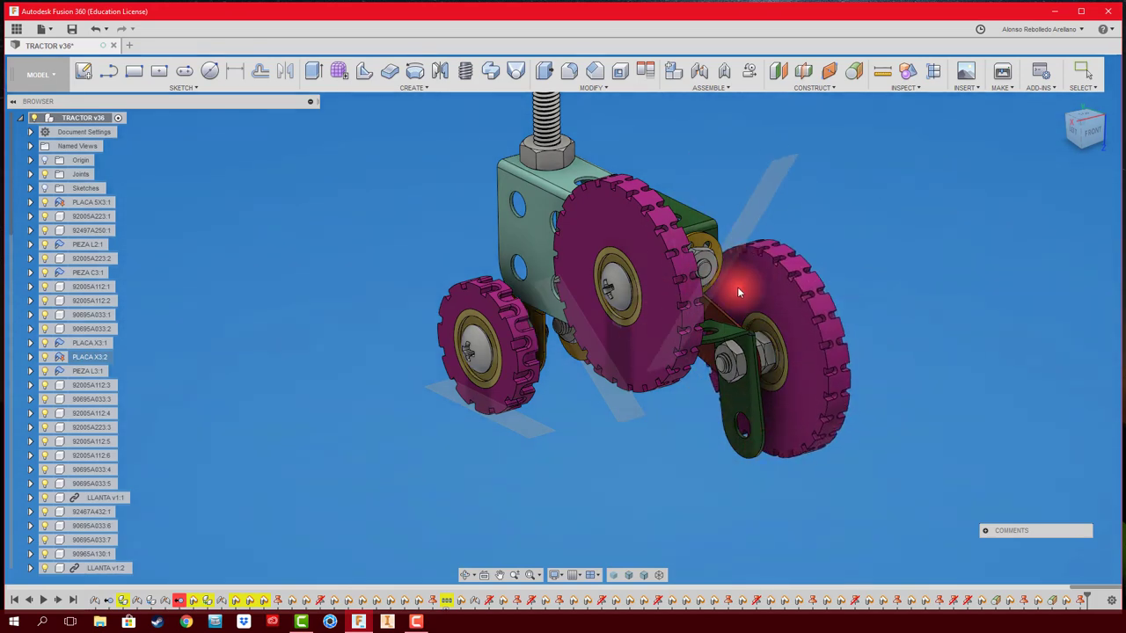
left_click_drag(827, 461, 700, 444)
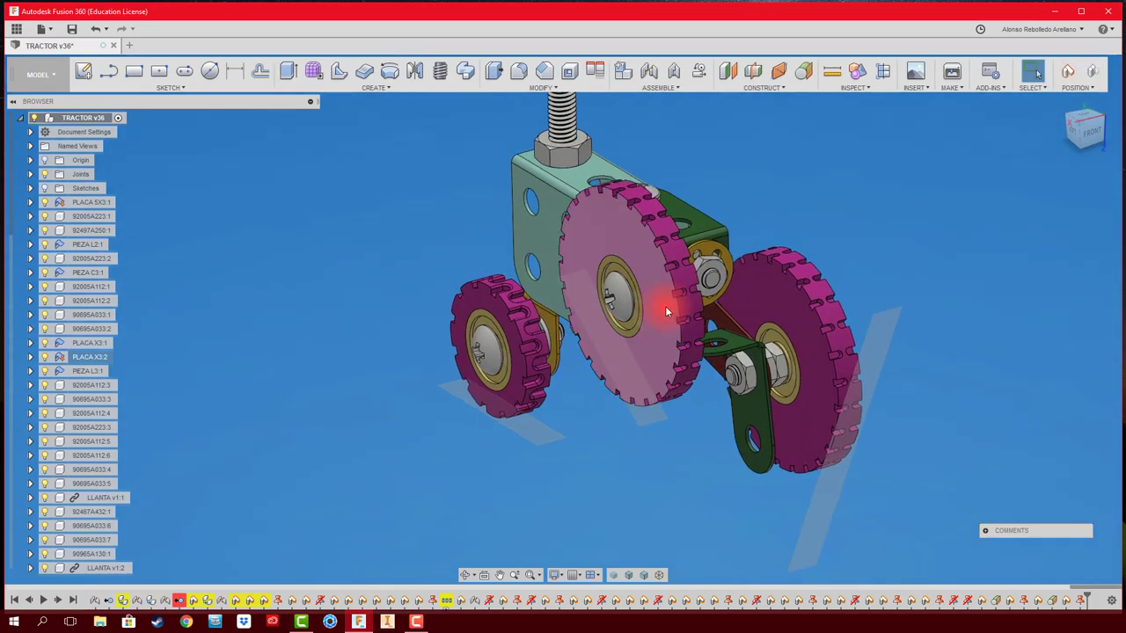
left_click_drag(665, 306, 674, 449)
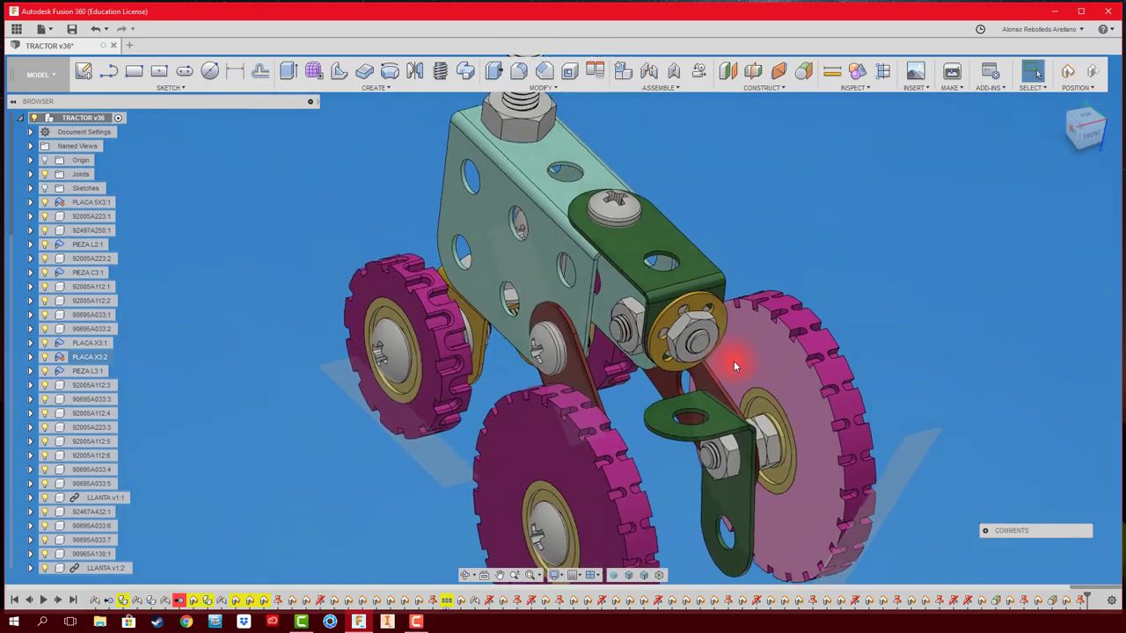
middle_click_drag(738, 336, 709, 368, "shift")
scroll(707, 357, "up", 3)
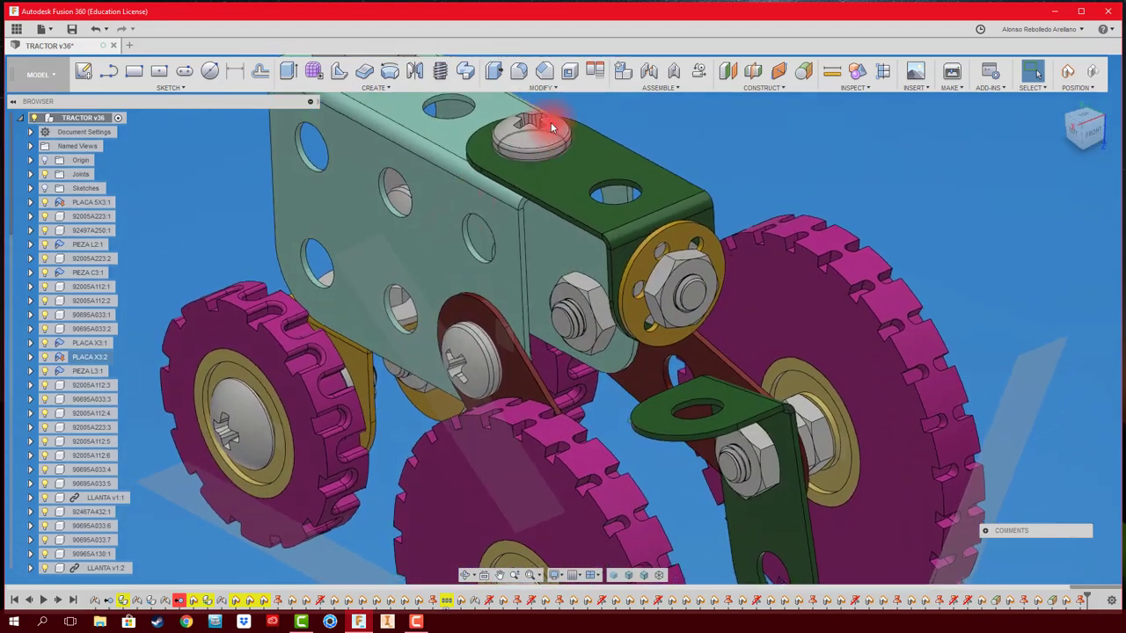
left_click(595, 72)
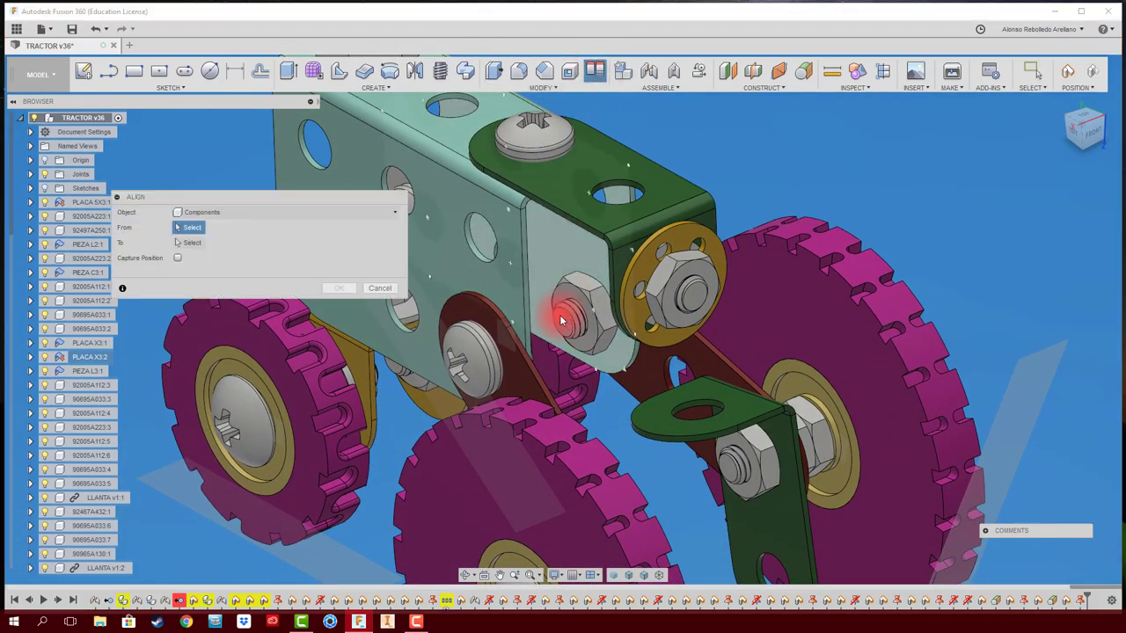
Step: Align the large rear wheel's edge to the ground plane shared with the front wheel
left_click(539, 387)
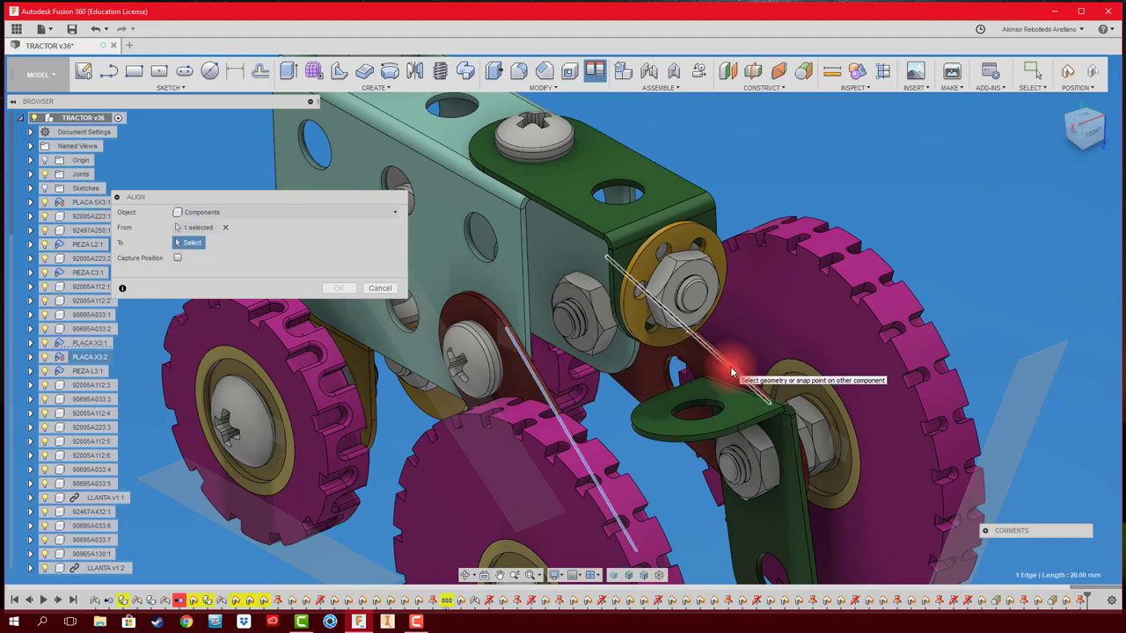
left_click(730, 366)
left_click(348, 303)
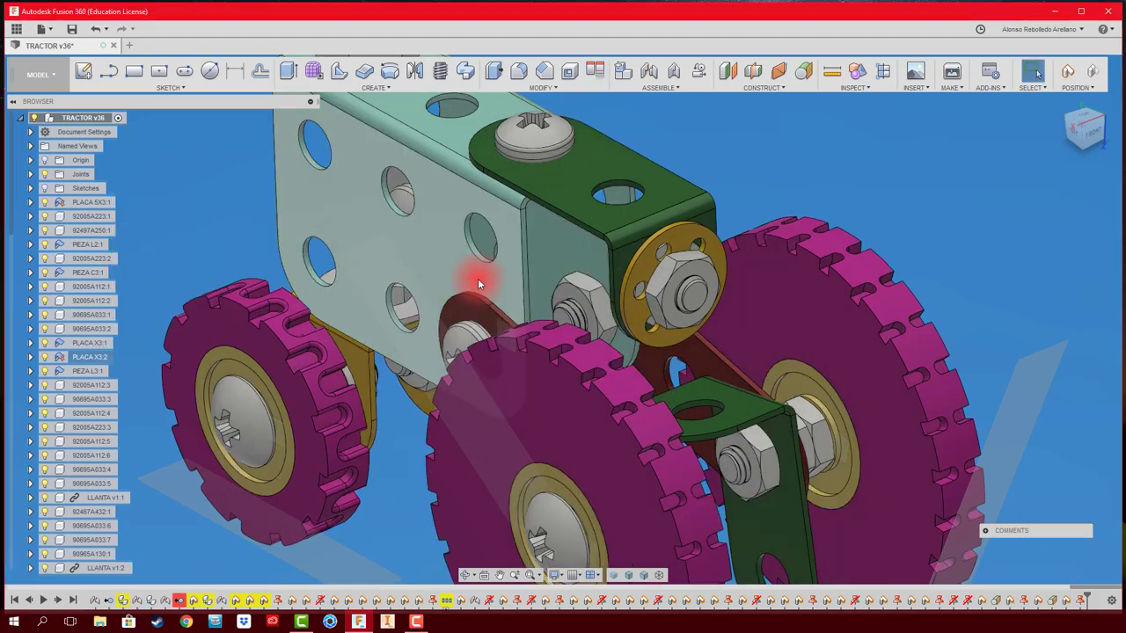
left_click(1055, 106)
Step: Ground the PLACA X3:1 plate beside the rear wheel and switch to the left view
scroll(695, 315, "up", 3)
middle_click_drag(695, 315, 520, 315, "shift")
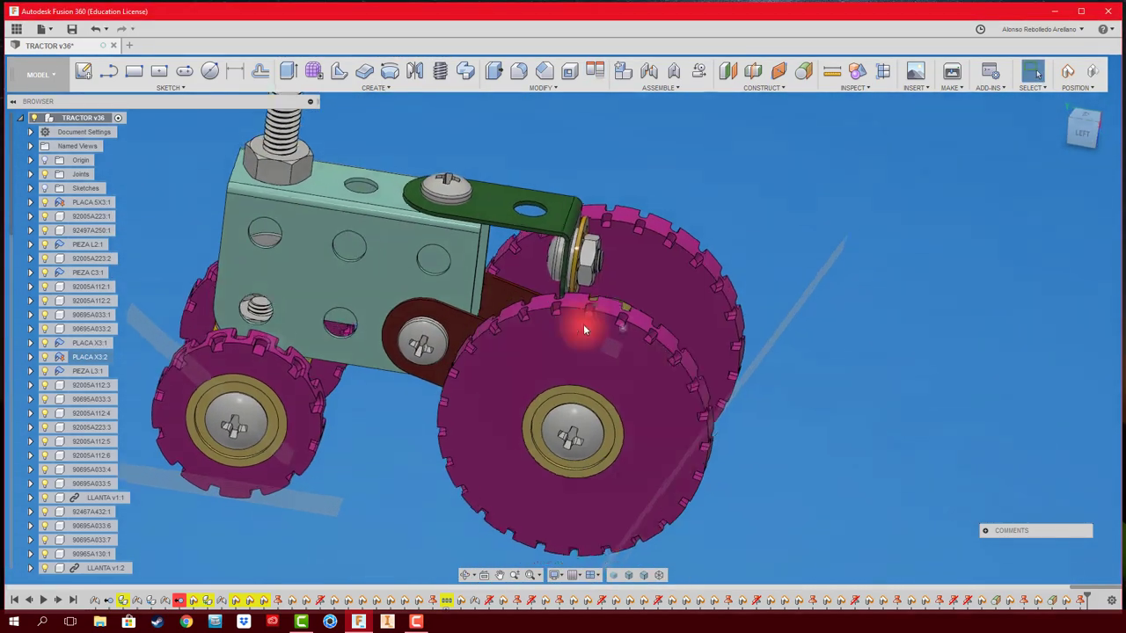
left_click(519, 309)
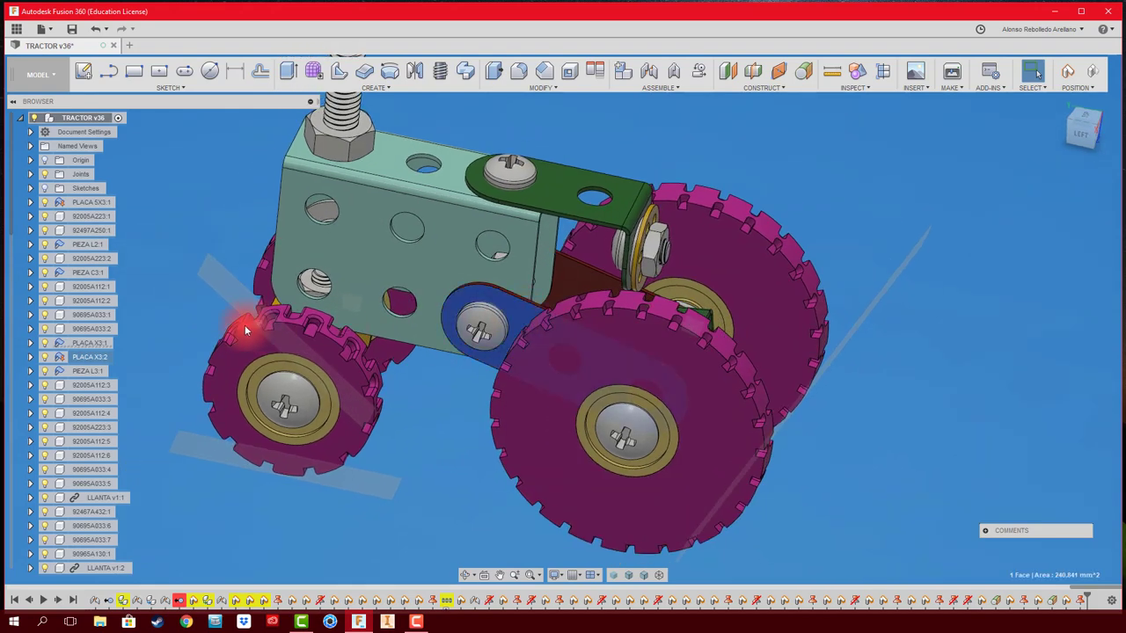
right_click(88, 343)
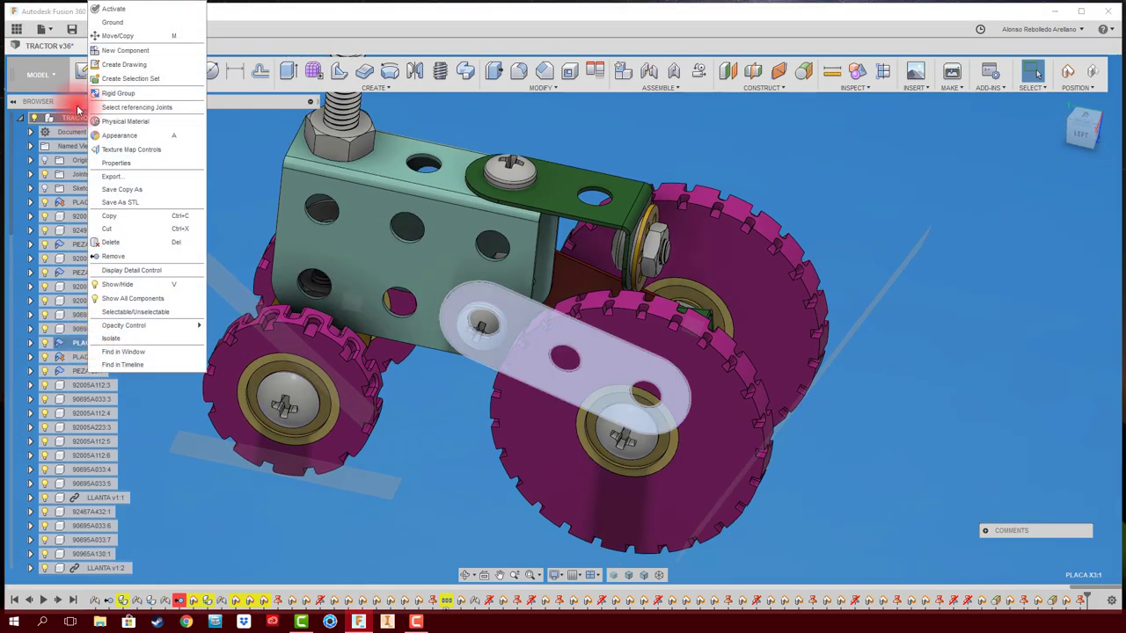
left_click(120, 26)
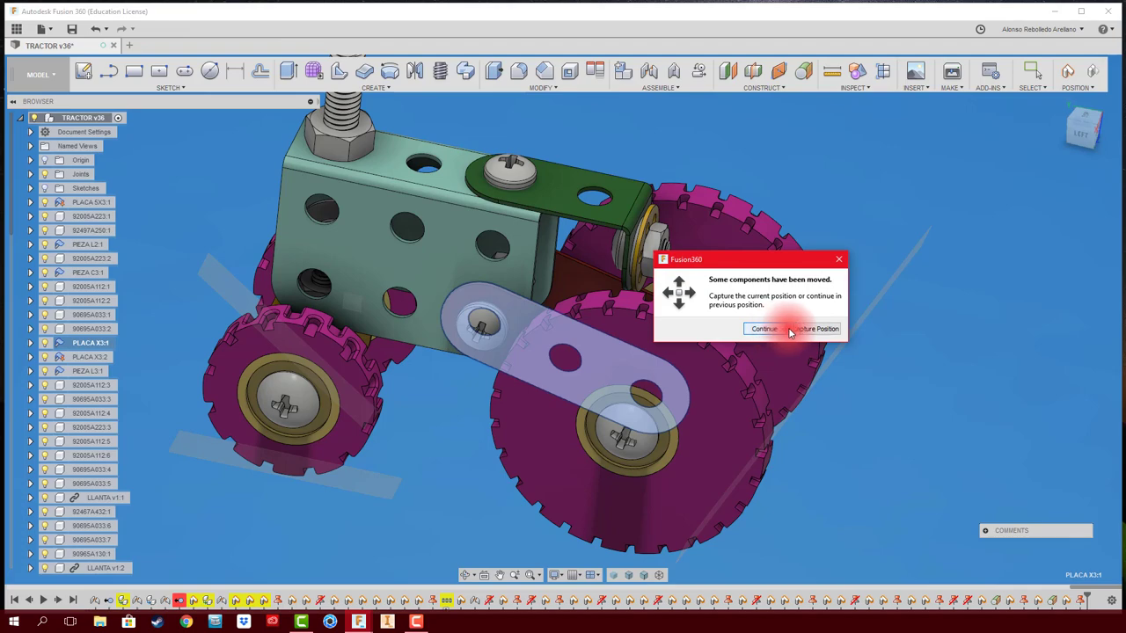
left_click(1086, 136)
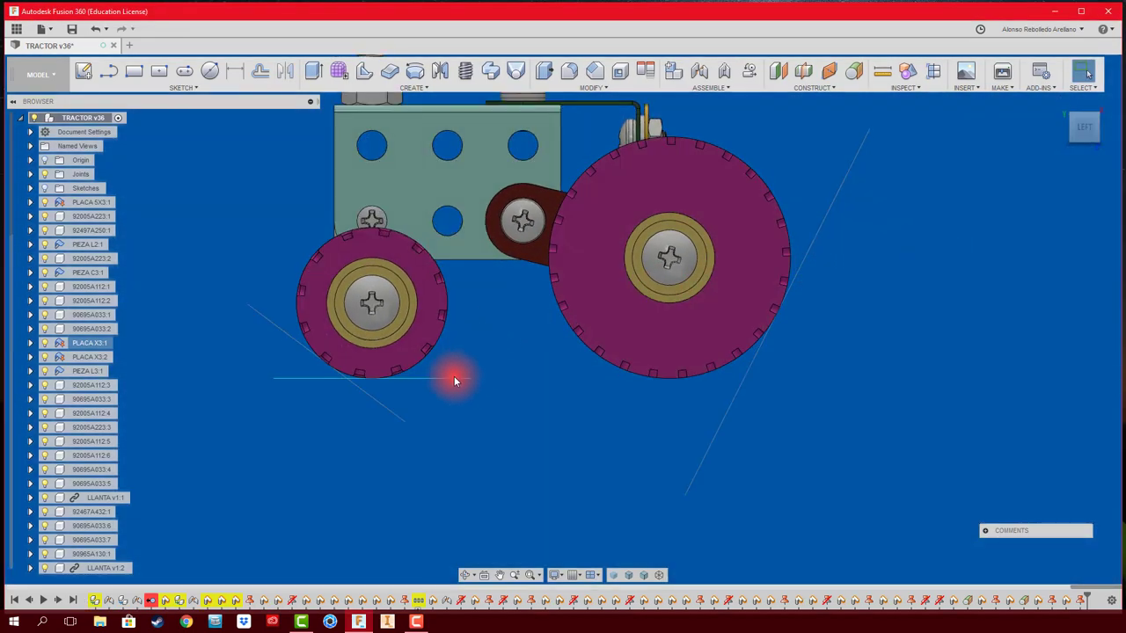
Step: Swing the green bracket about its rear axle to a new angle
mouse_move(456, 373)
middle_mouse_down("shift")
mouse_move(645, 442)
mouse_move(649, 379)
mouse_move(675, 487)
mouse_move(658, 482)
middle_mouse_up("shift")
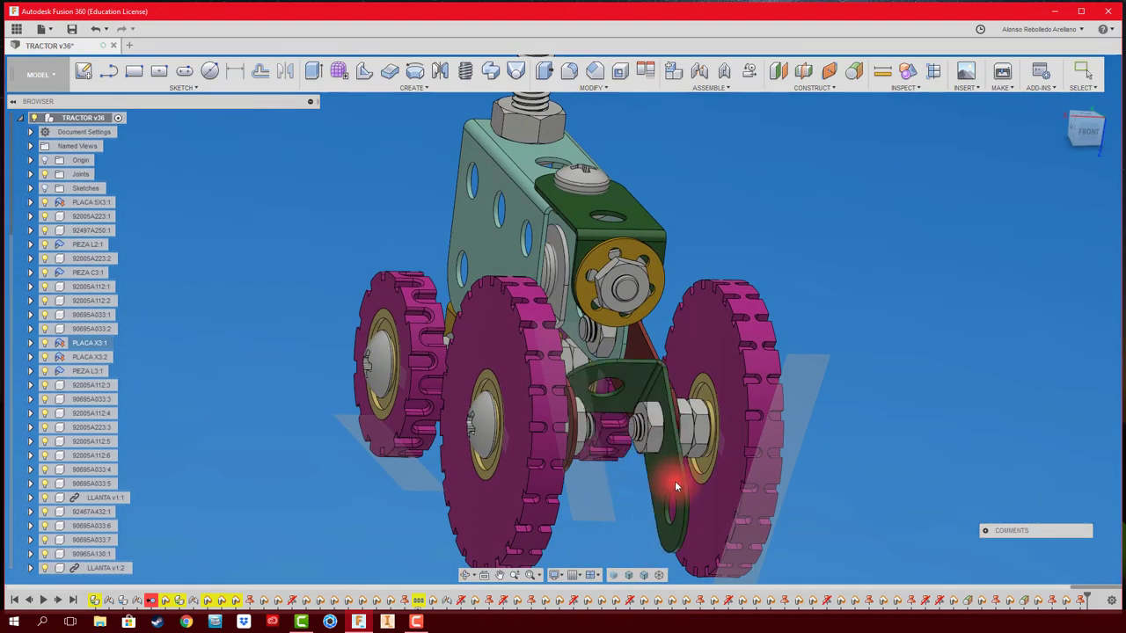
left_click_drag(689, 414, 678, 390)
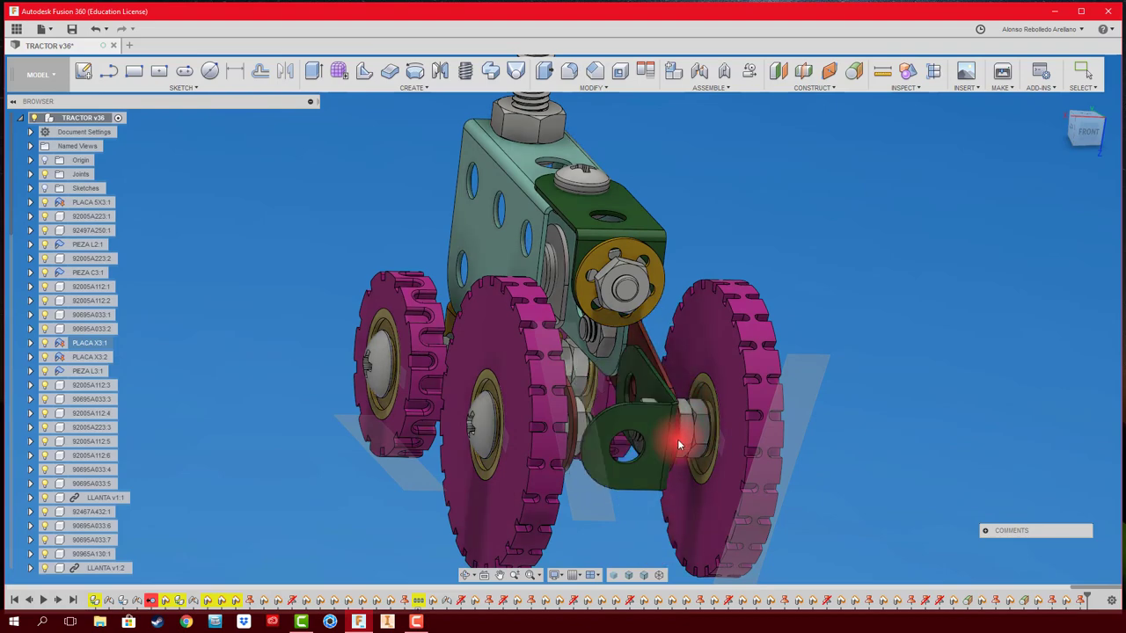
left_click_drag(677, 438, 680, 428)
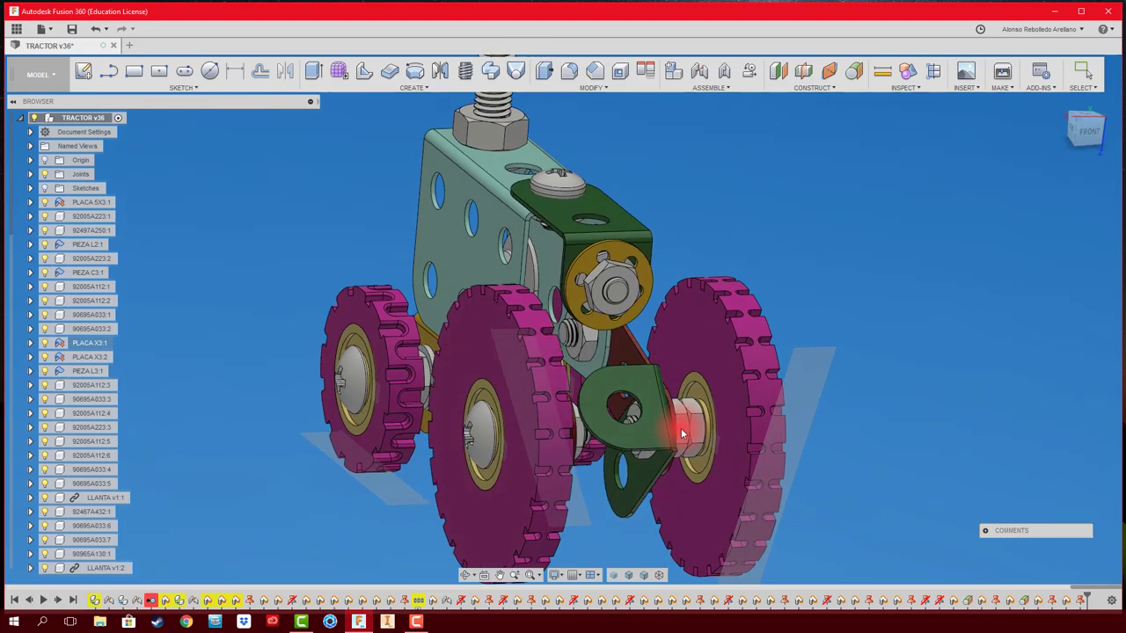
mouse_move(680, 428)
middle_mouse_down("shift")
mouse_move(660, 442)
mouse_move(620, 352)
mouse_move(683, 355)
mouse_move(721, 322)
mouse_move(575, 103)
middle_mouse_up("shift")
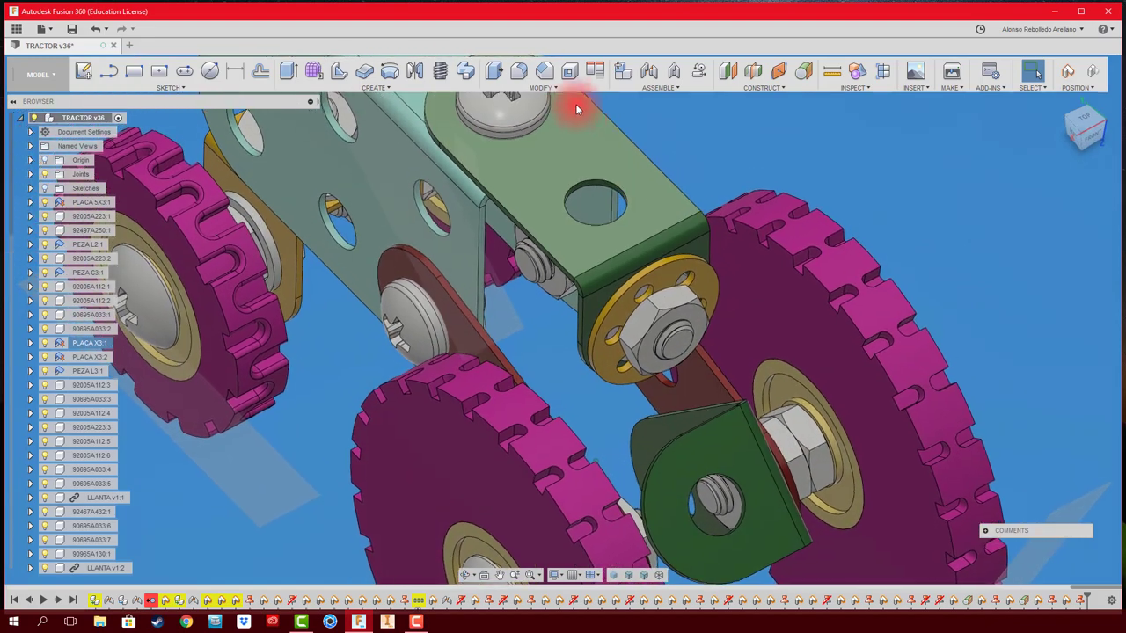
Step: Edge-align the green bracket to the neighbouring plate edge, then orbit to a front view
left_click(595, 71)
mouse_move(702, 387)
middle_mouse_down("shift")
mouse_move(696, 457)
mouse_move(766, 404)
mouse_move(752, 464)
mouse_move(548, 414)
mouse_move(568, 417)
mouse_move(557, 422)
mouse_move(419, 346)
mouse_move(829, 459)
mouse_move(752, 385)
middle_mouse_up("shift")
left_click(752, 475)
left_click(383, 321)
left_click_drag(752, 385, 741, 380)
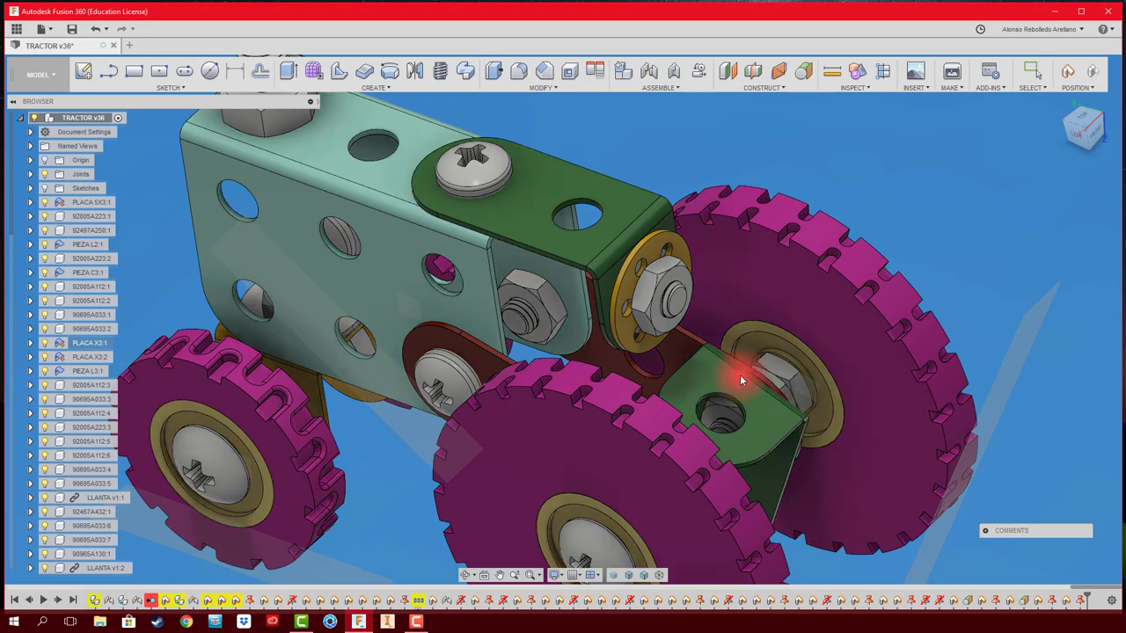
mouse_move(730, 367)
middle_mouse_down("shift")
mouse_move(726, 397)
mouse_move(744, 414)
mouse_move(723, 390)
mouse_move(831, 261)
middle_mouse_up("shift")
scroll(742, 361, "up", 3)
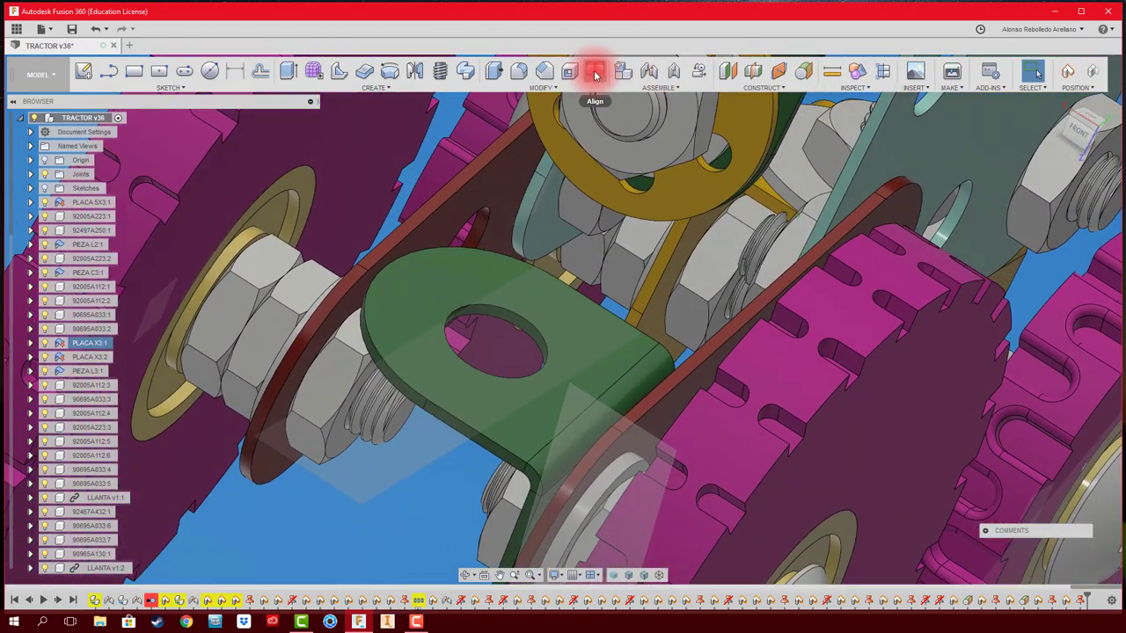
Step: Align the green bracket's edge flush against the red link plate's edge between the rear wheels
left_click(594, 70)
mouse_move(590, 402)
middle_mouse_down("shift")
mouse_move(615, 395)
mouse_move(603, 407)
middle_mouse_up("shift")
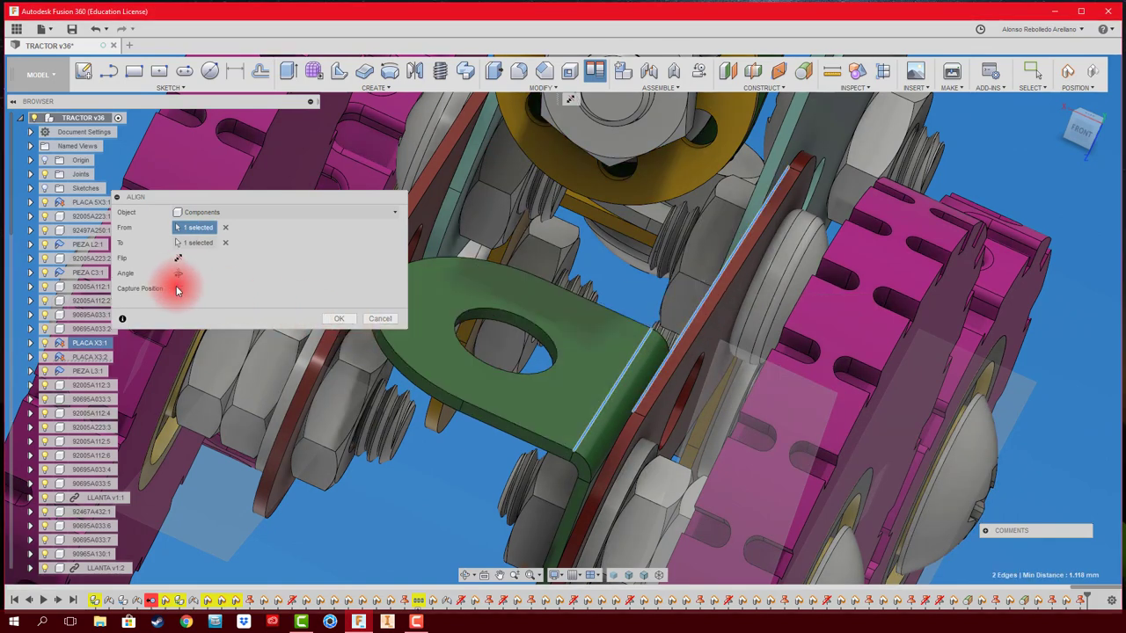
left_click(349, 319)
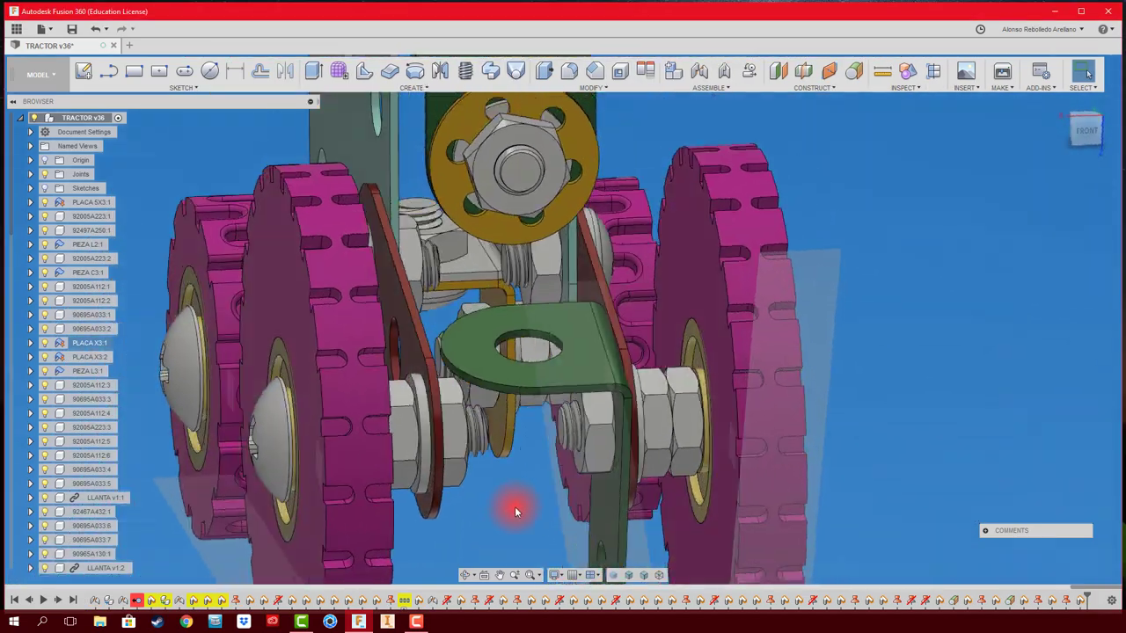